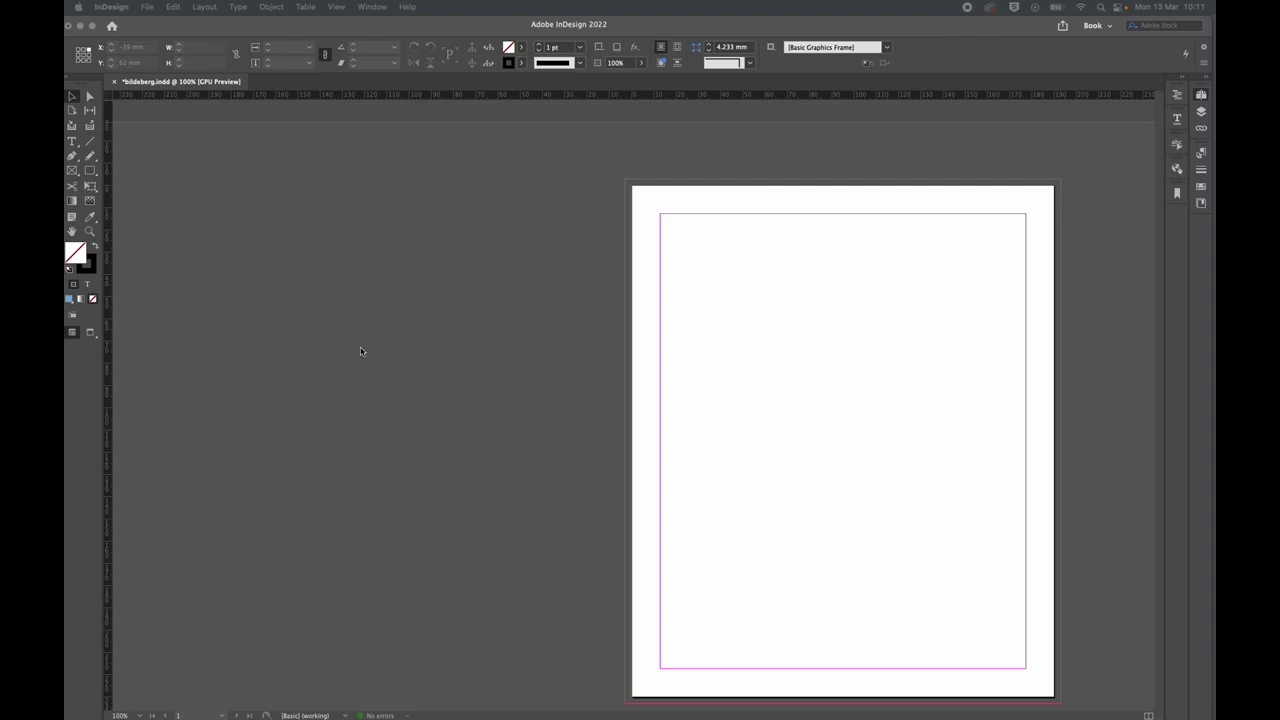
Examine the new-document settings in Millimeters, including page size, margins, bleed and slug, and close them without creating a document.
click(145, 6)
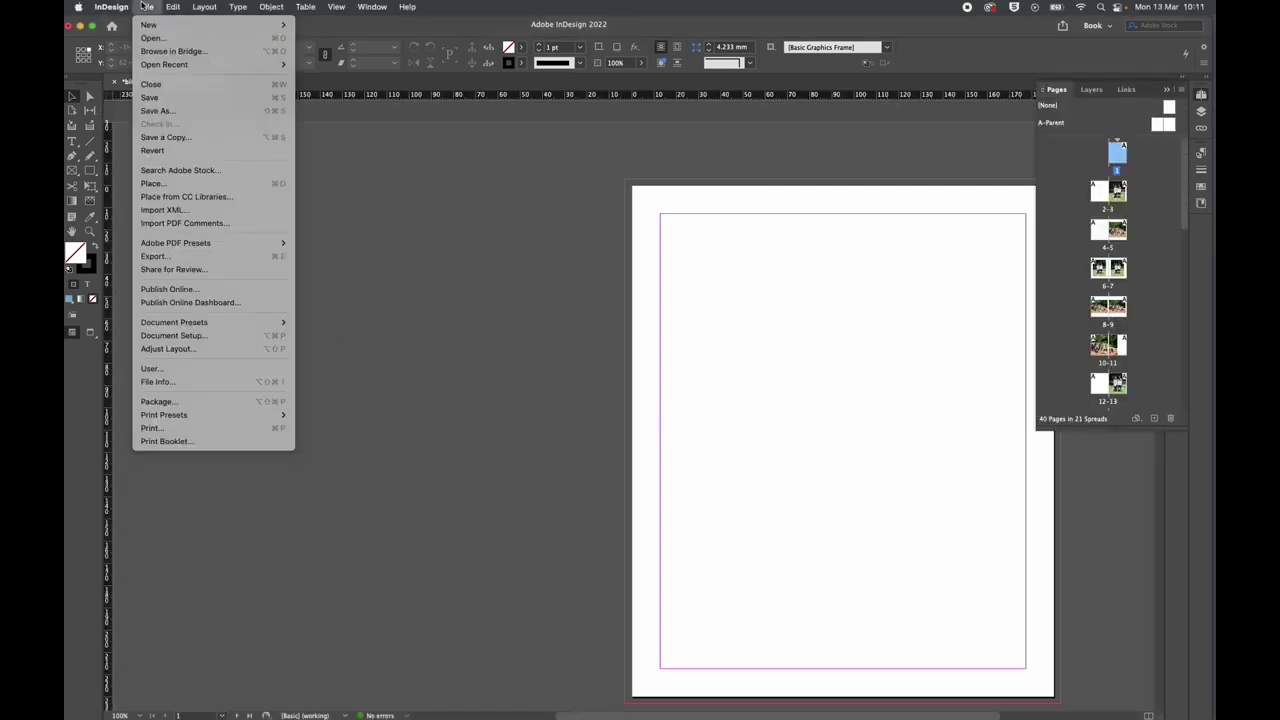
mouse_move(152, 24)
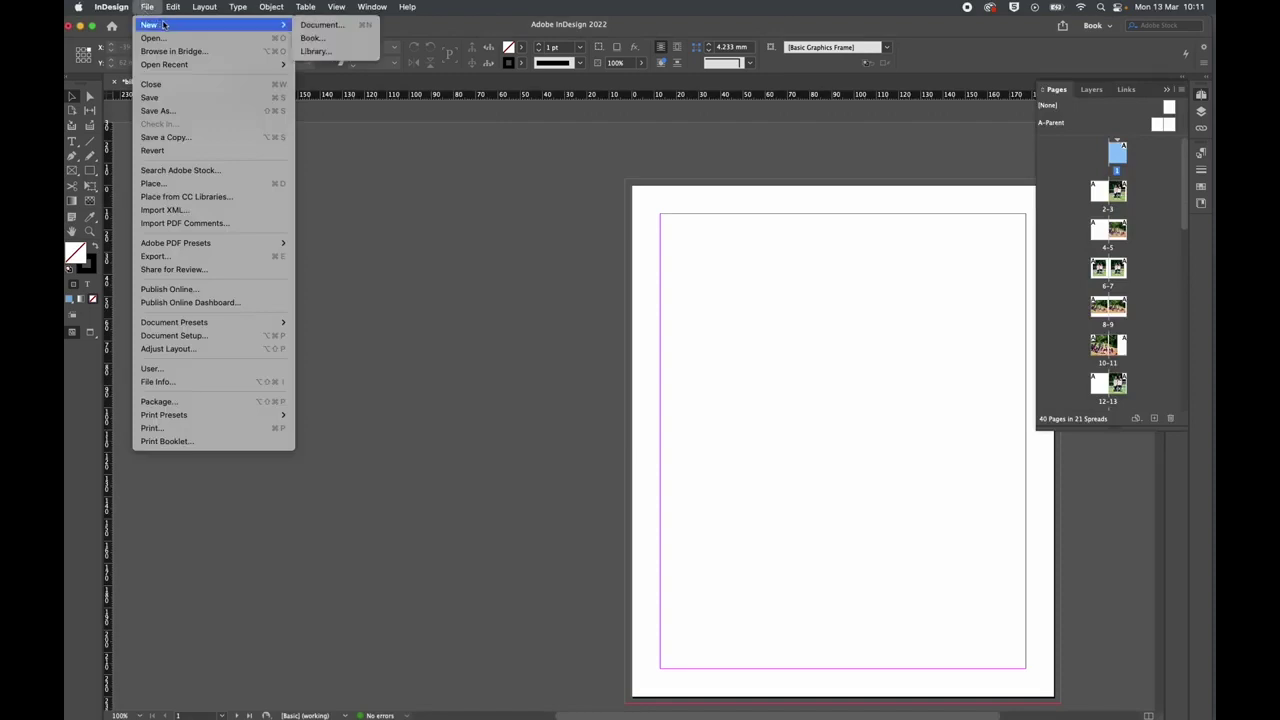
click(318, 26)
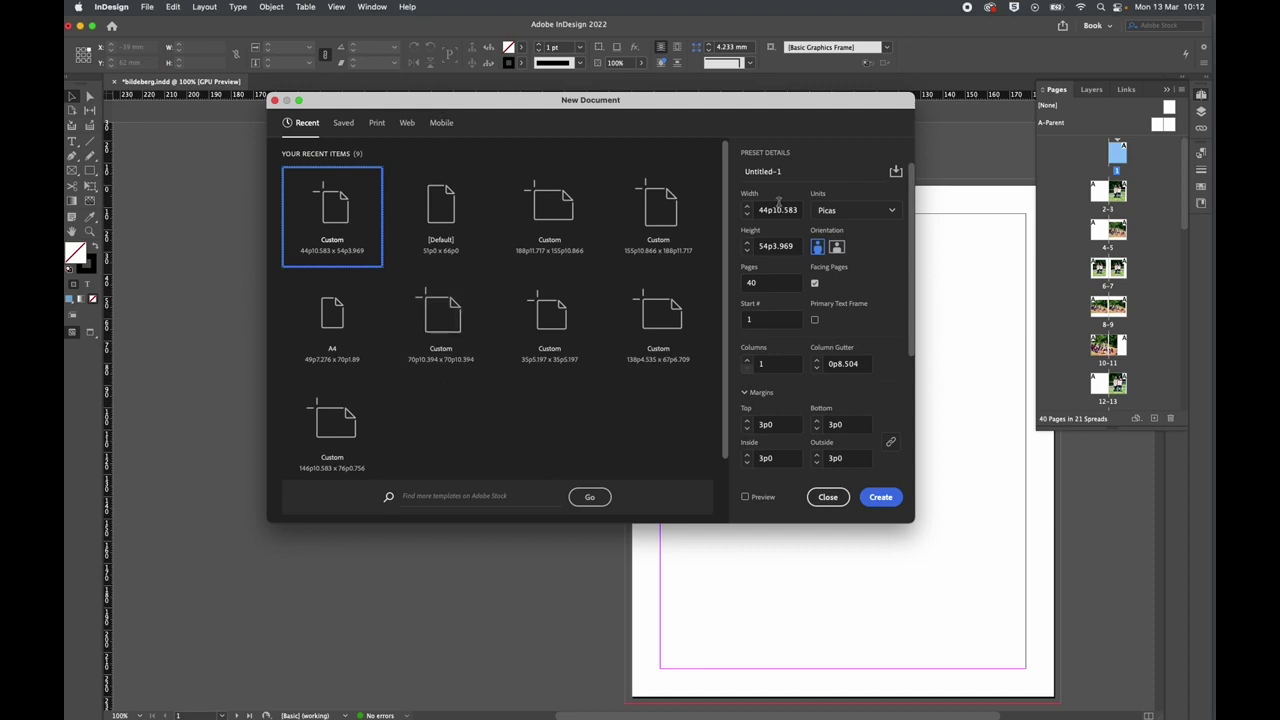
click(826, 210)
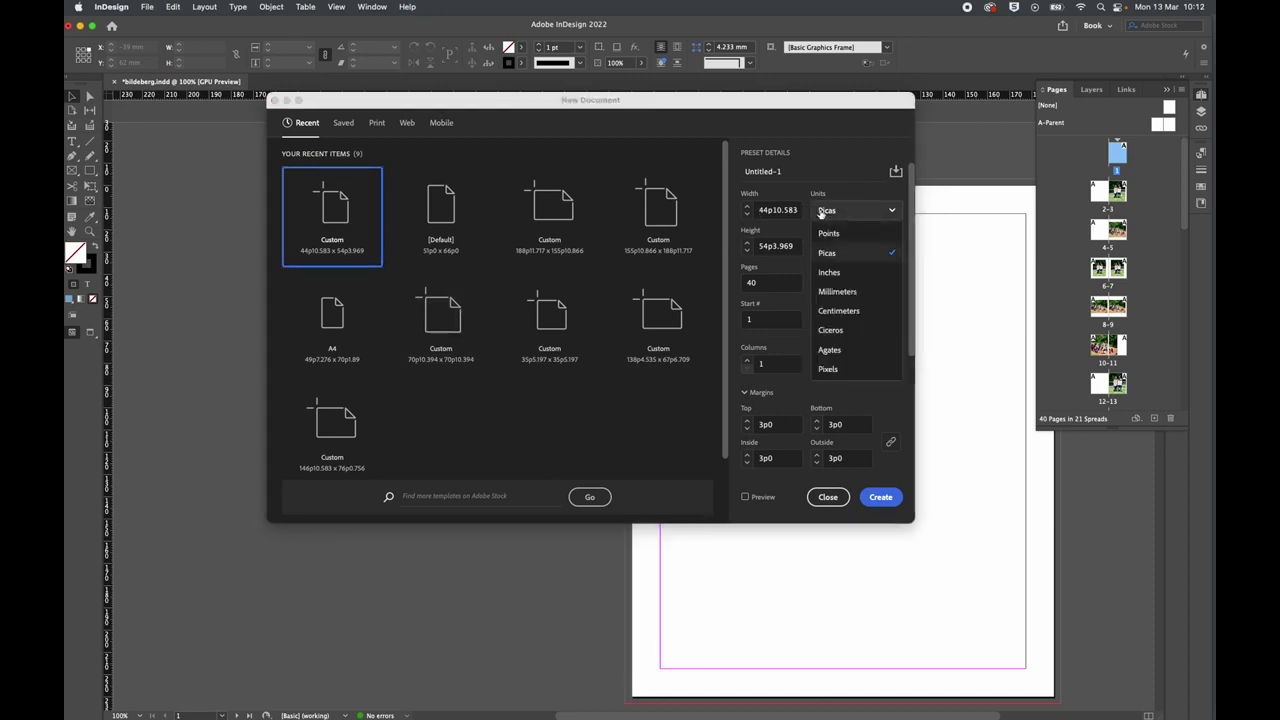
click(838, 292)
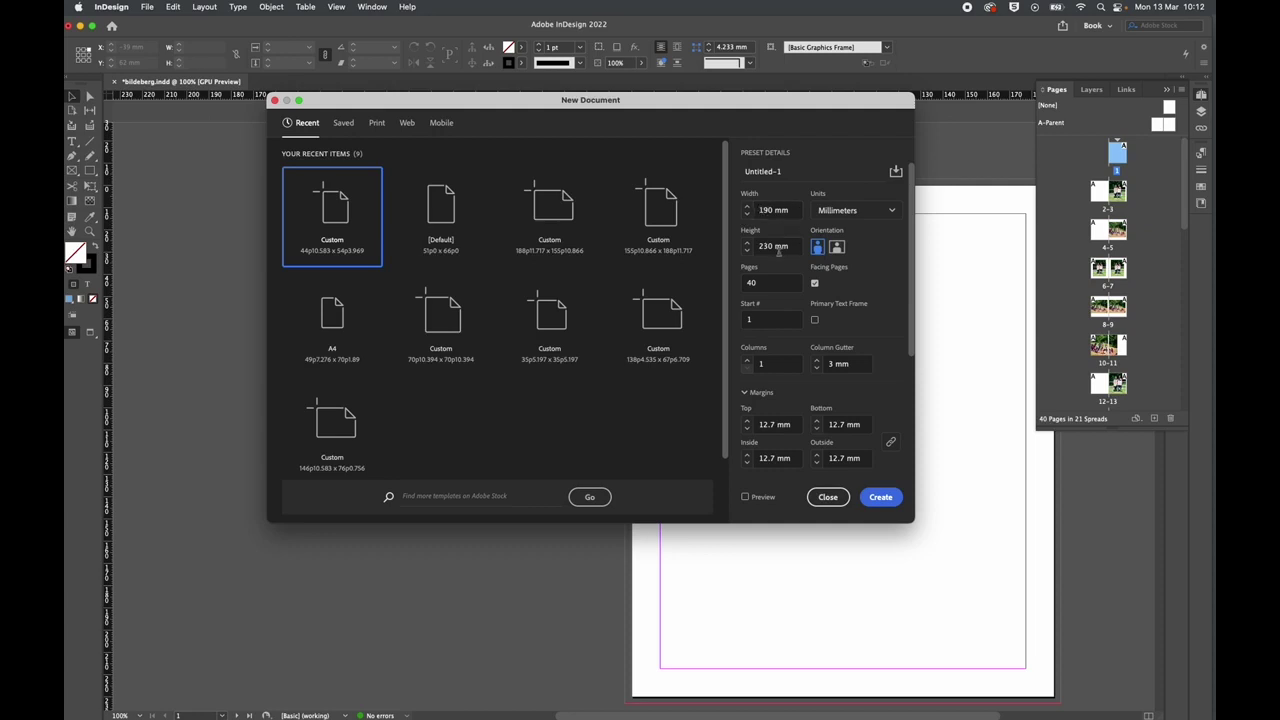
scroll(790, 247, down, 2)
scroll(786, 246, up, 2)
scroll(775, 280, down, 3)
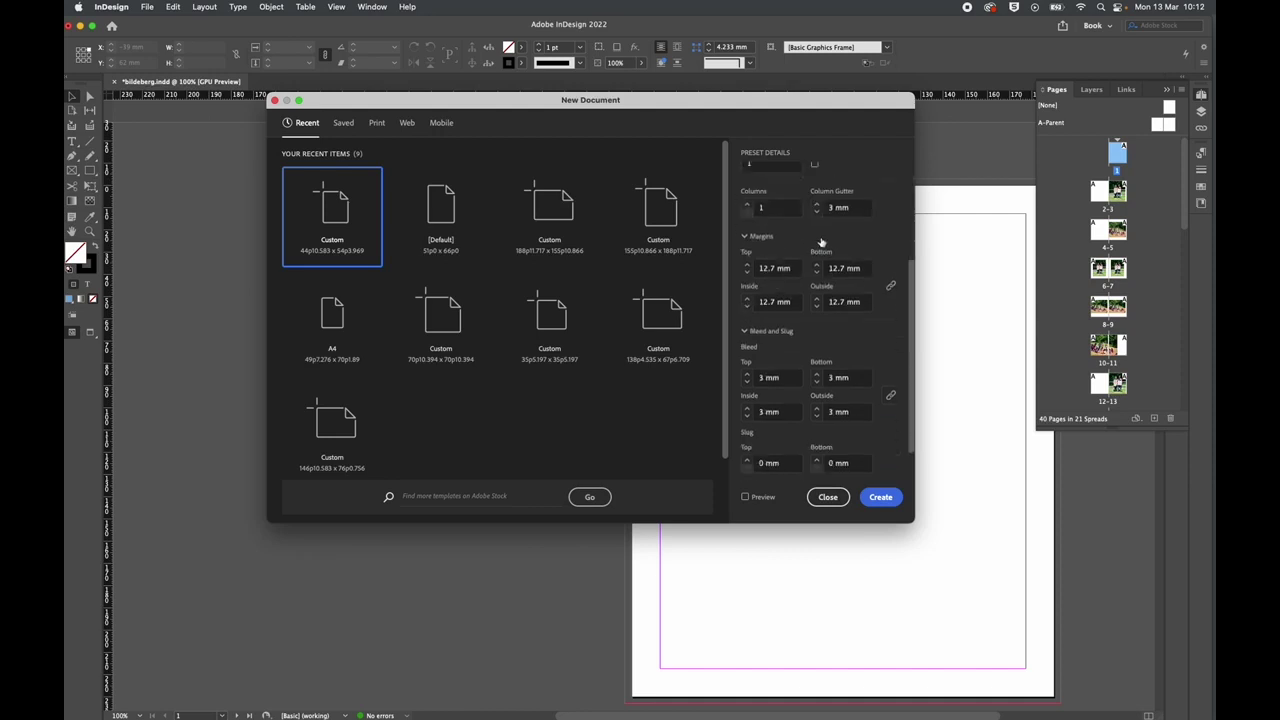
scroll(824, 336, down, 1)
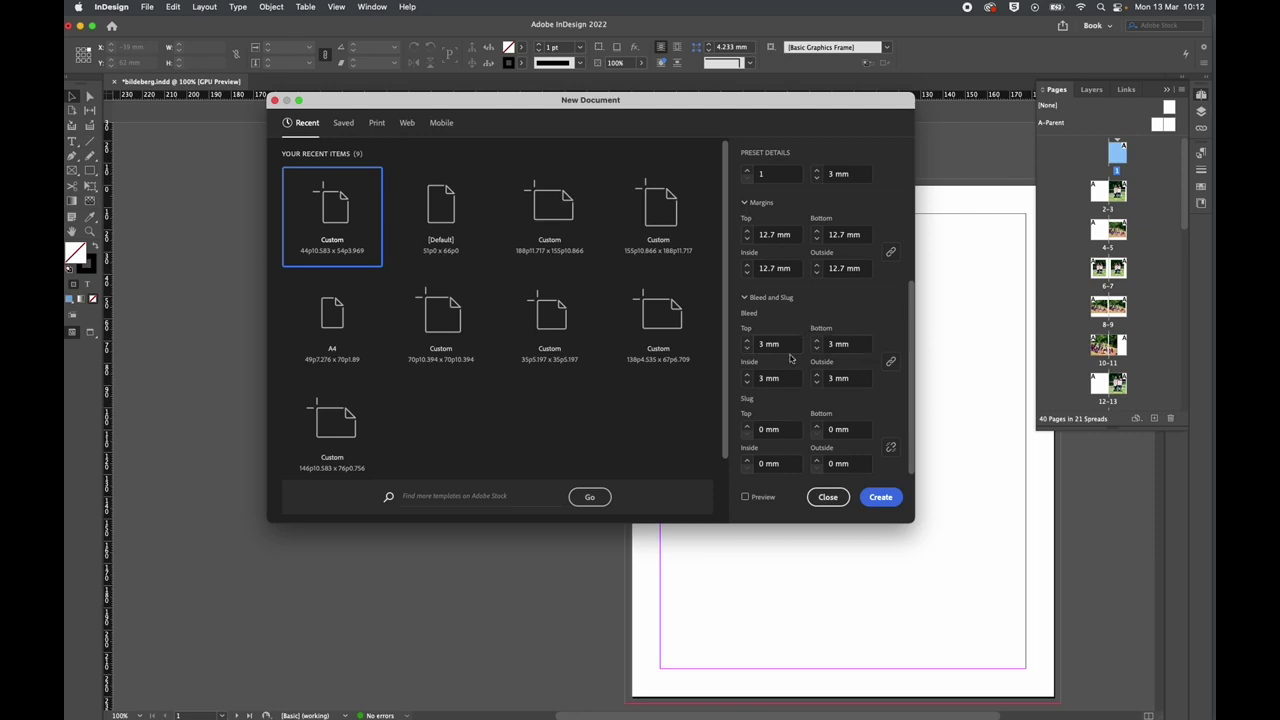
click(828, 497)
Examine how the photos are laid out on the book's spreads, from page 1 through pages 8–9.
scroll(880, 371, down, 3)
scroll(880, 372, down, 15)
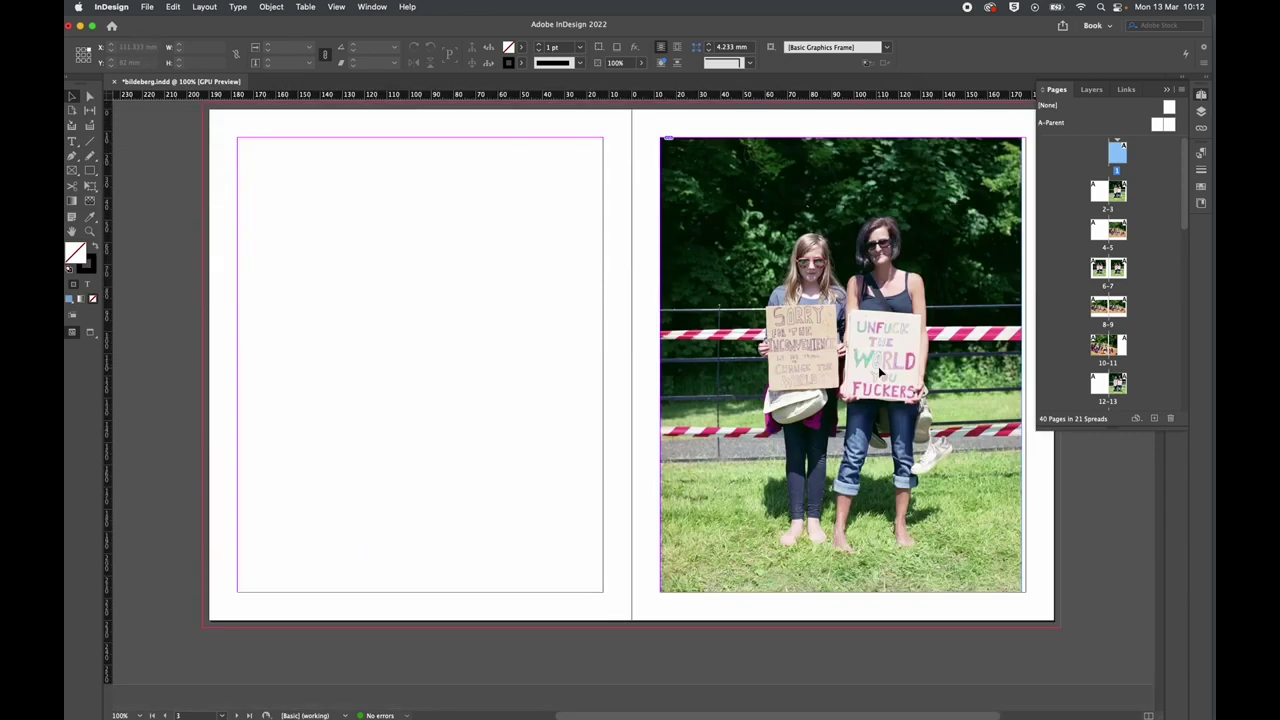
scroll(878, 366, down, 15)
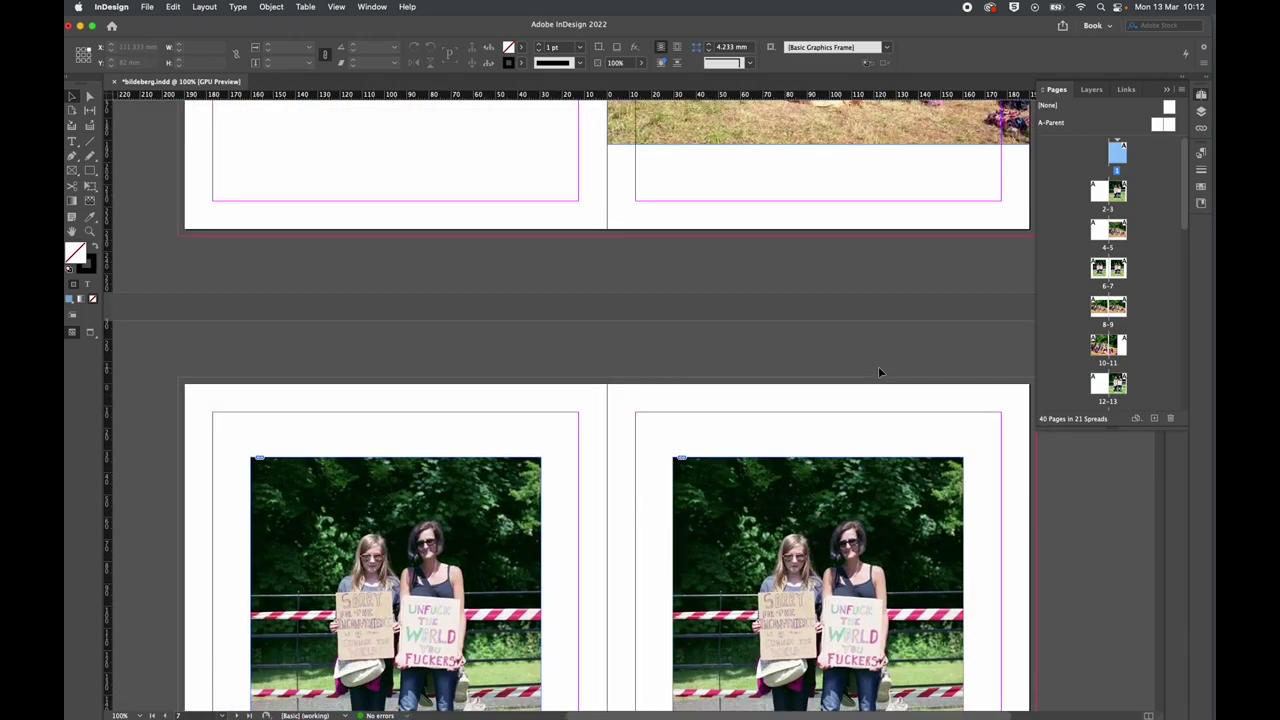
scroll(878, 366, up, 10)
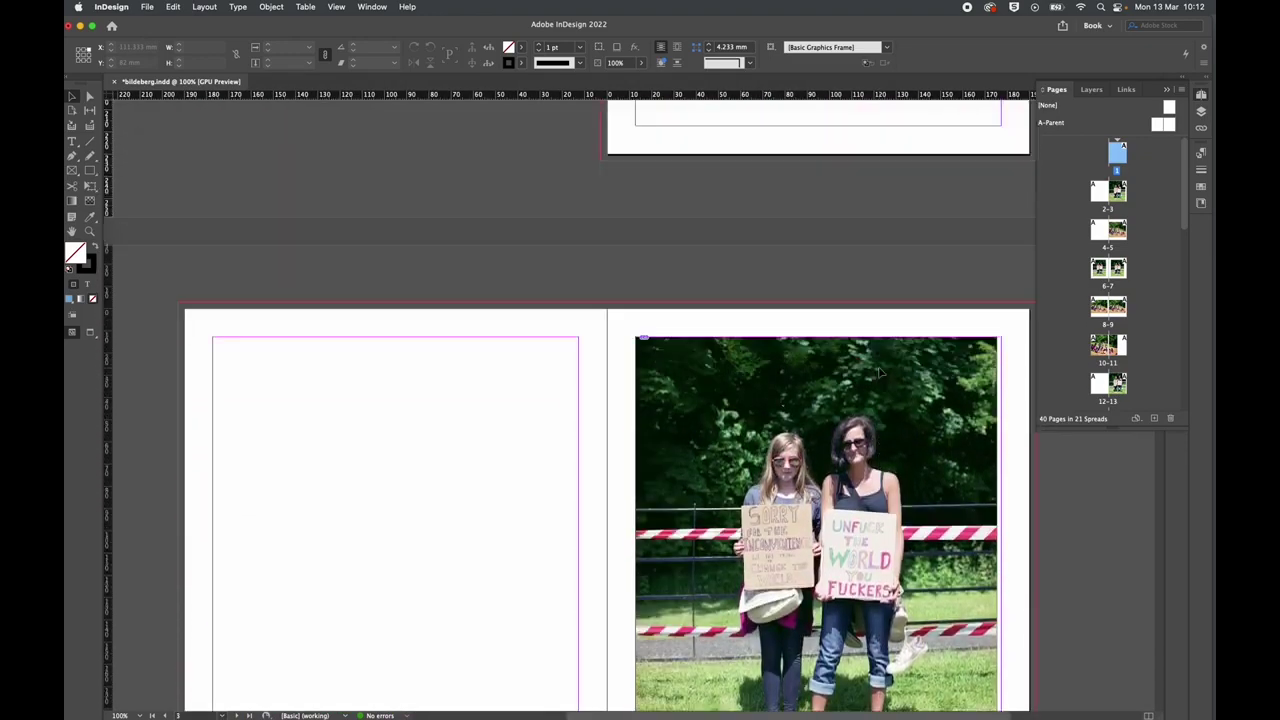
scroll(880, 371, down, 1)
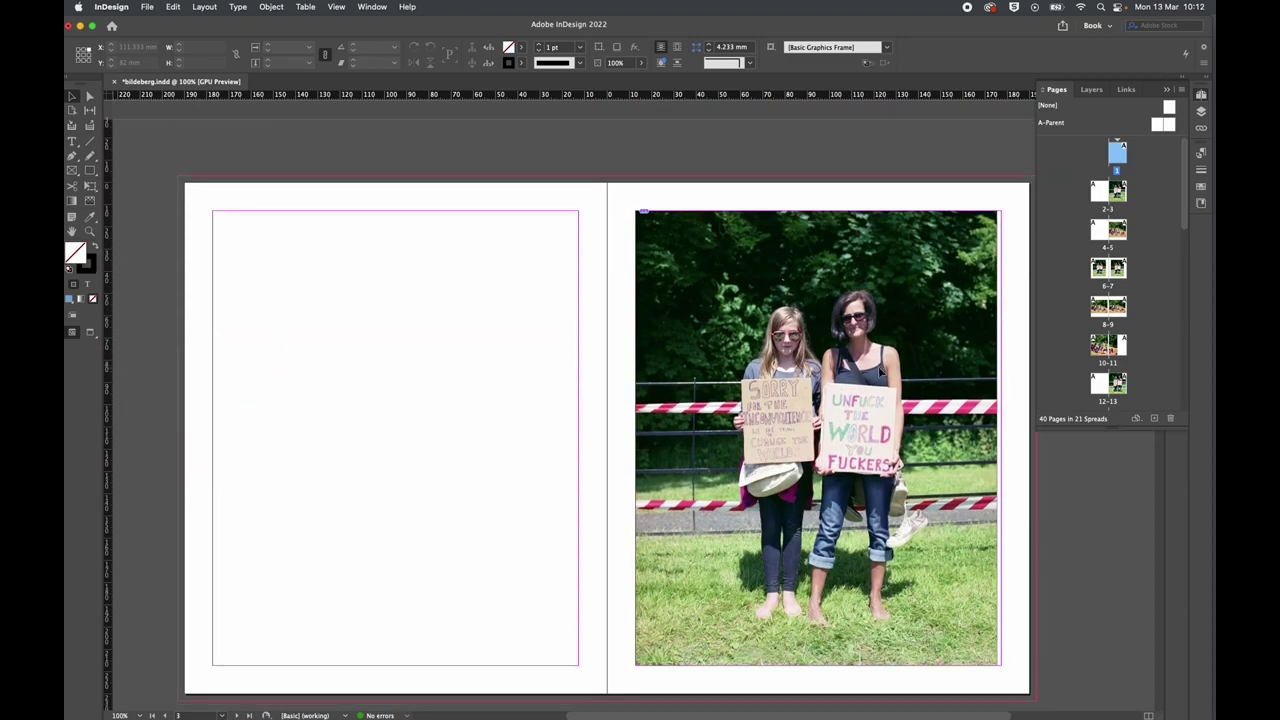
scroll(880, 371, up, 10)
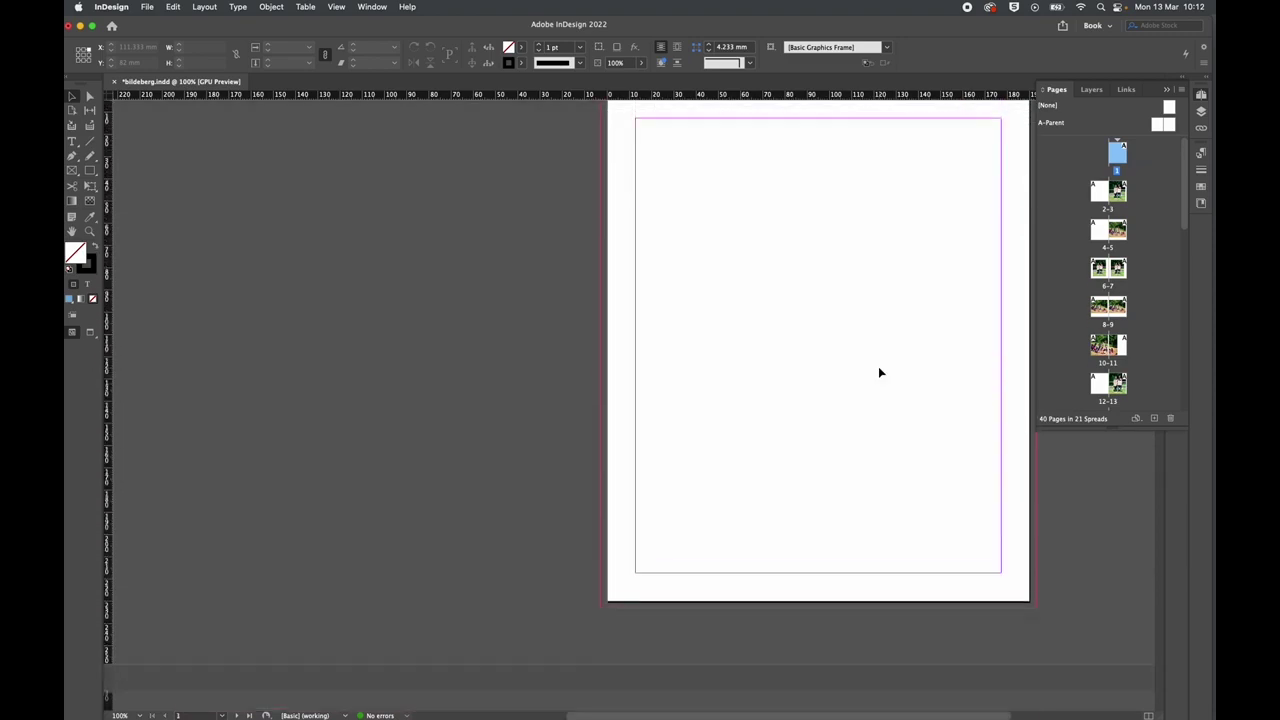
scroll(878, 366, down, 10)
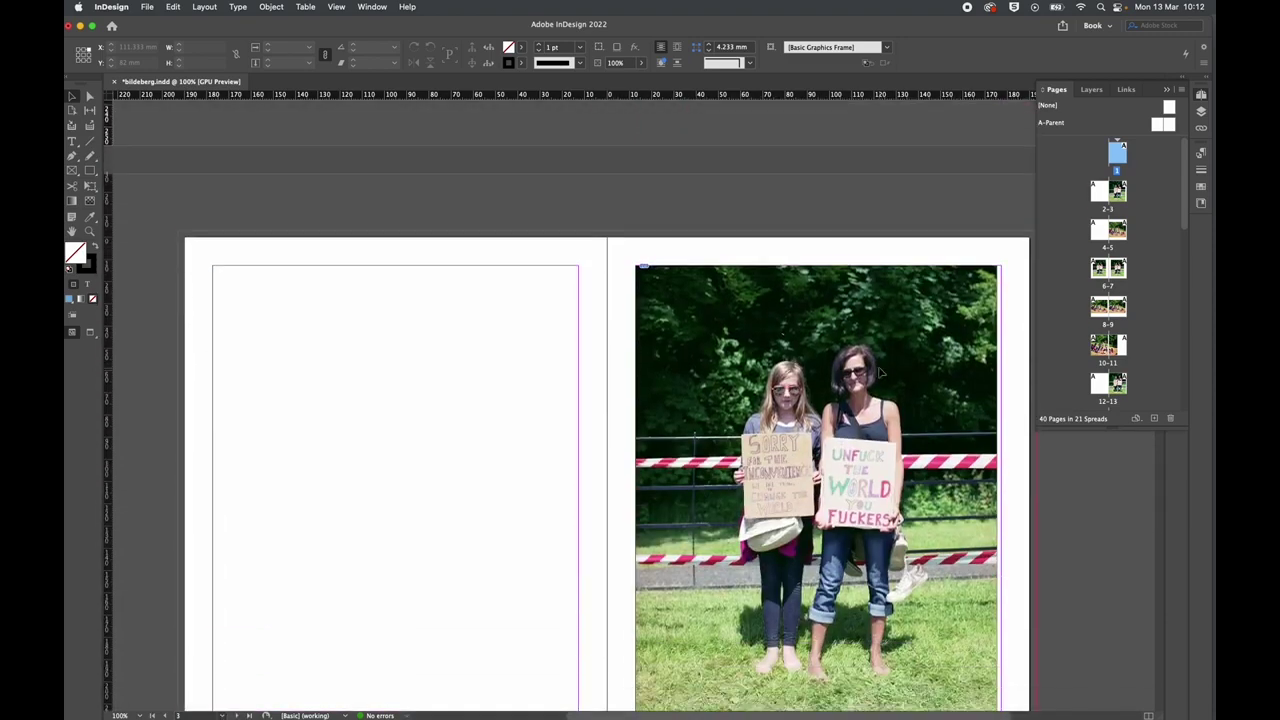
scroll(880, 371, down, 2)
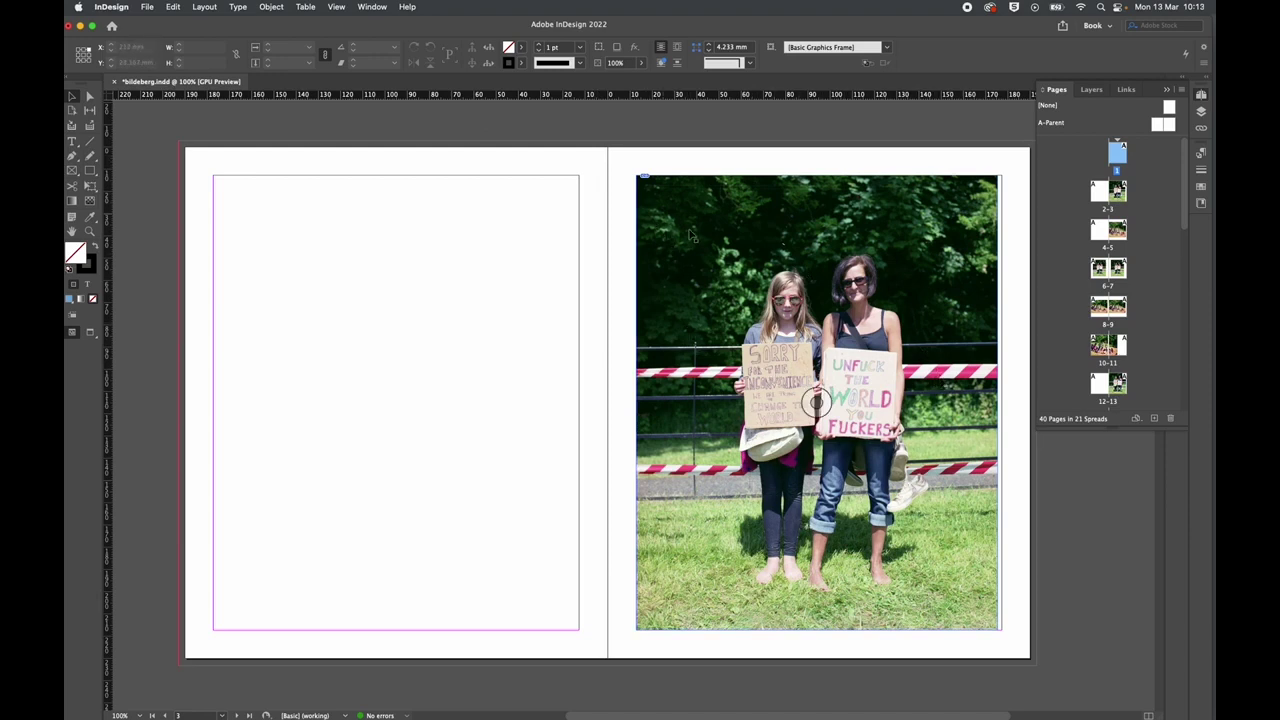
scroll(816, 400, down, 10)
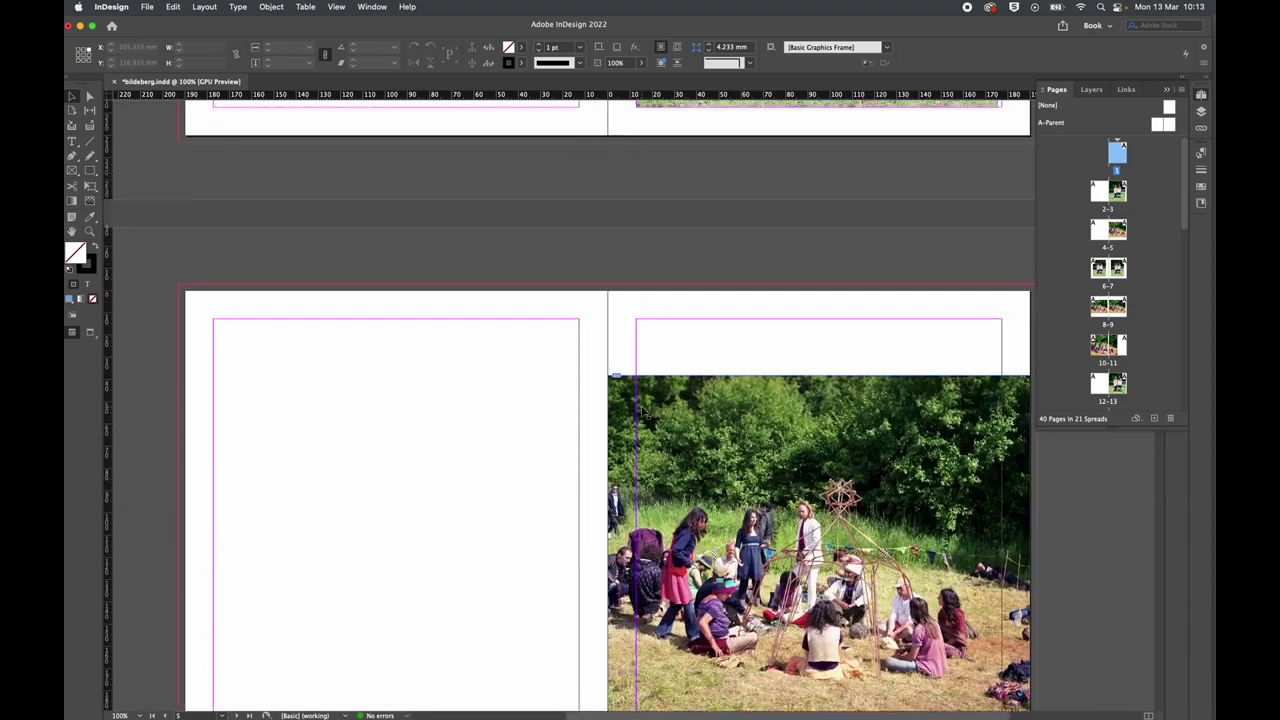
scroll(906, 305, right, 2)
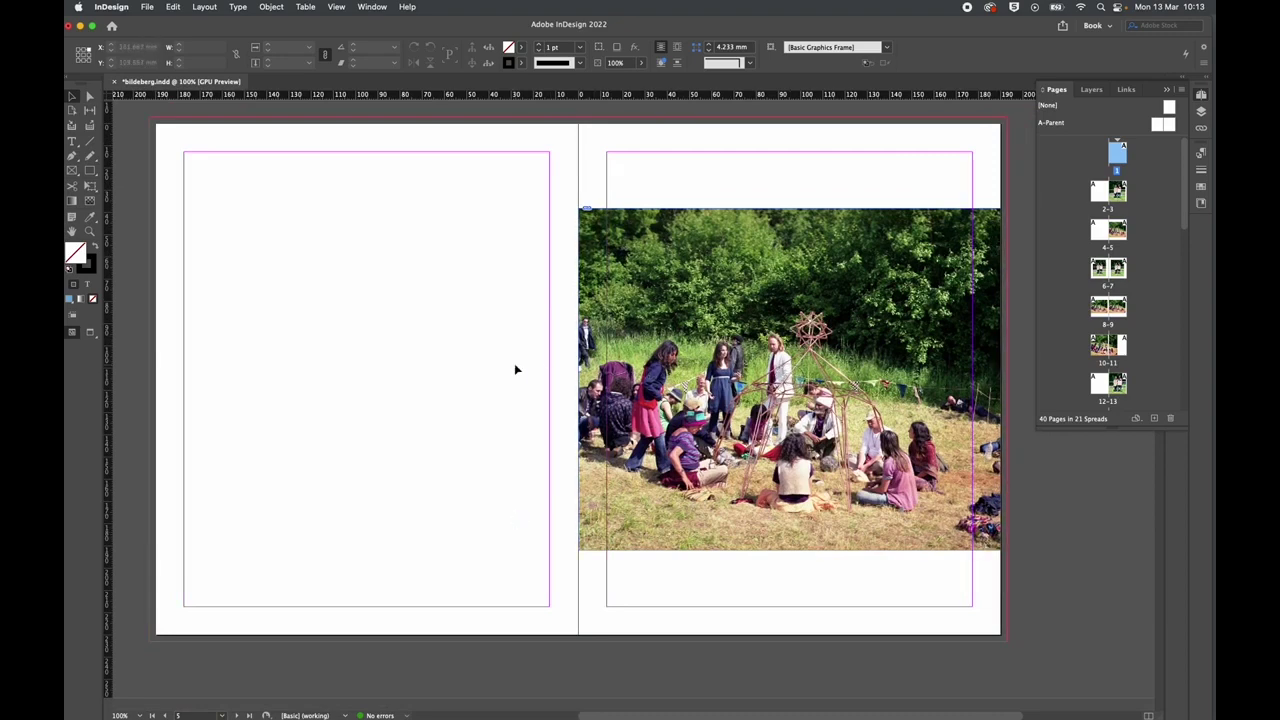
scroll(516, 366, down, 10)
scroll(516, 370, down, 2)
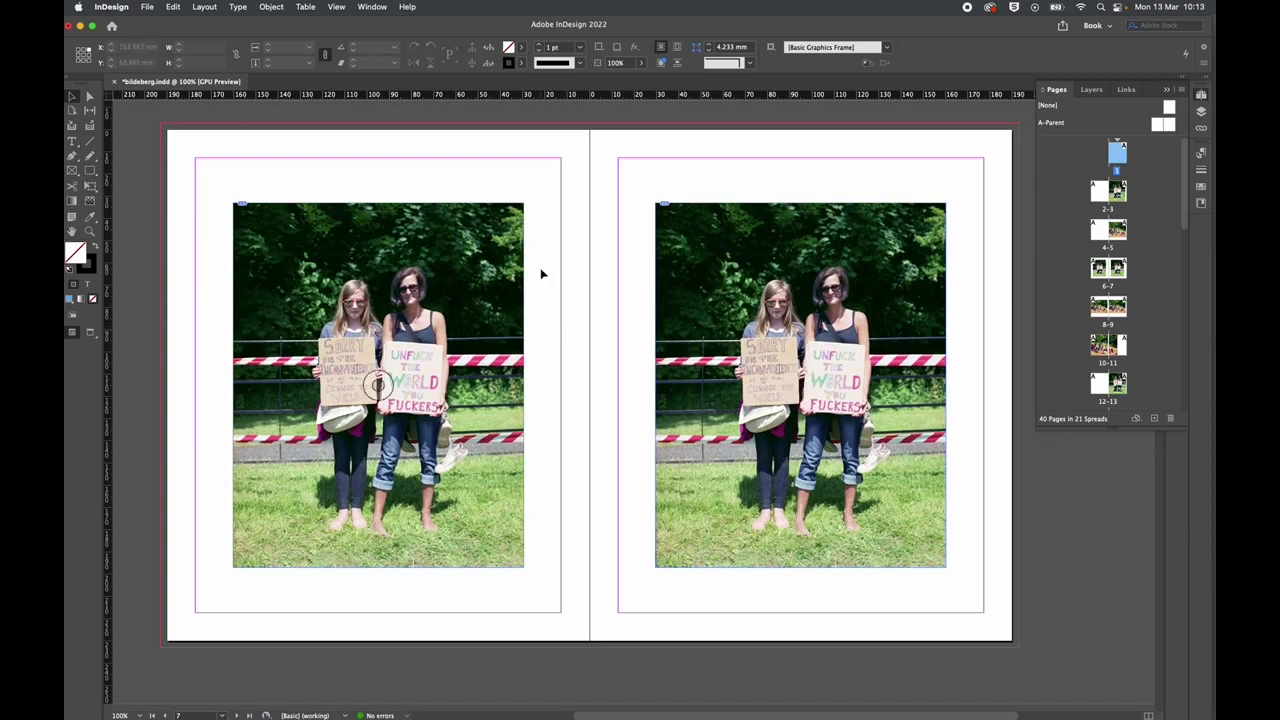
scroll(600, 323, down, 10)
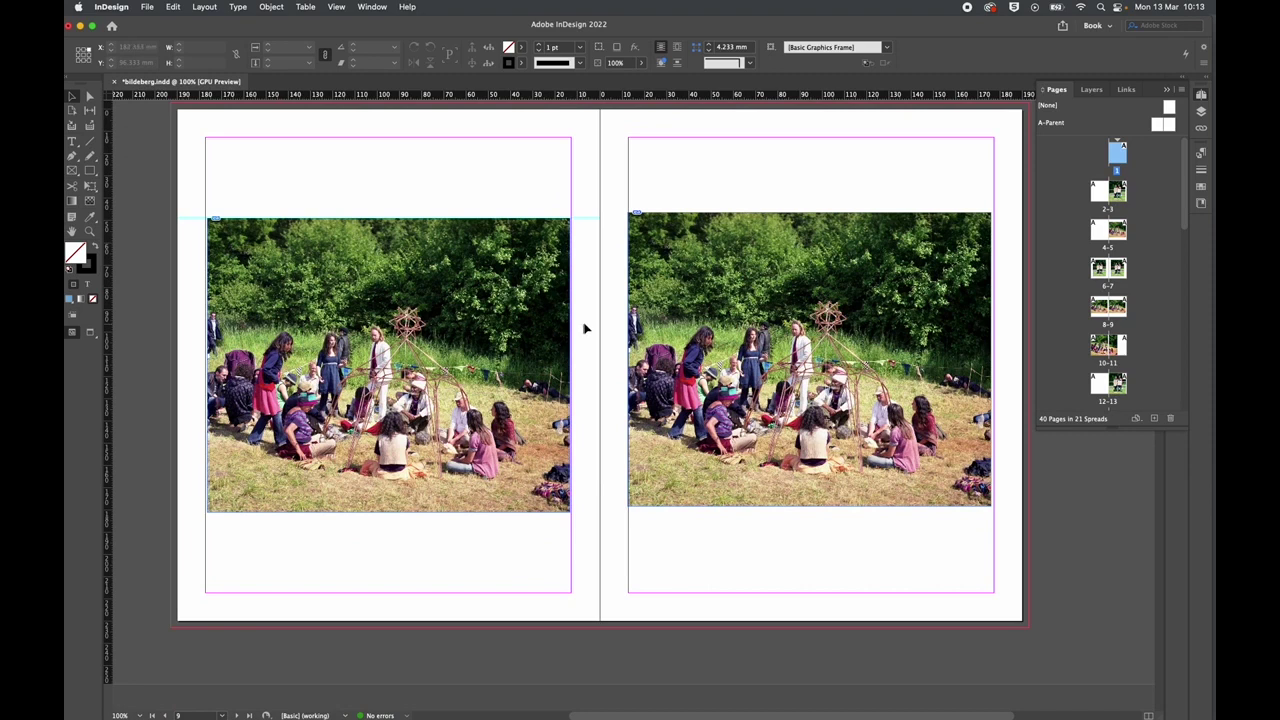
Align the page 9 photo's top edge with the photo on page 8 and add a horizontal ruler guide along that edge.
drag(760, 328, 808, 336)
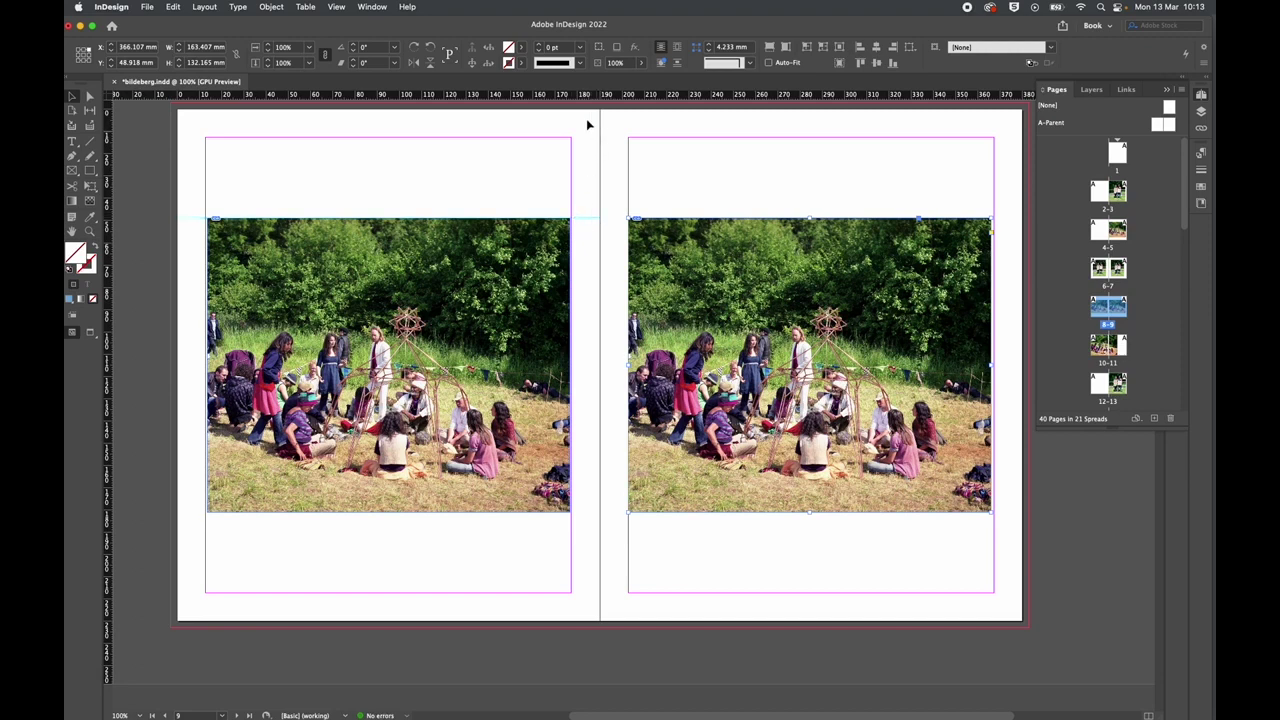
drag(652, 97, 654, 217)
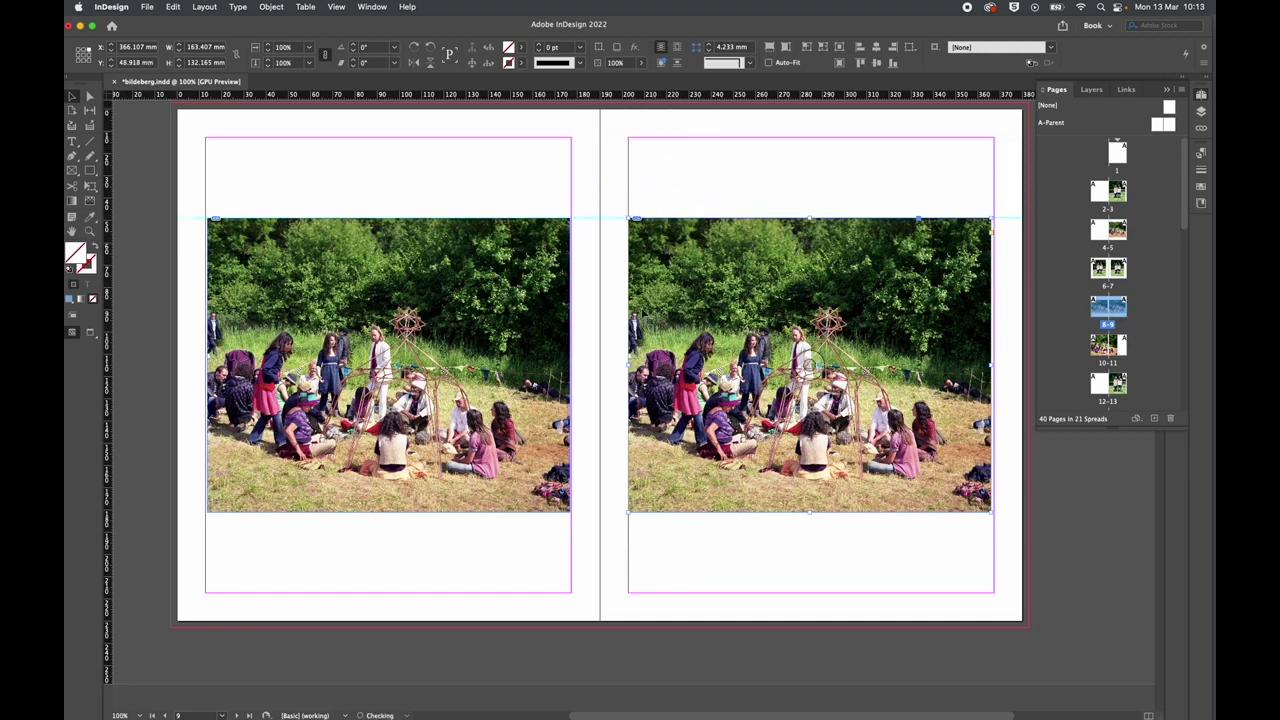
Open the A-Parent spread and create page-fitted guides with 10 rows and 10 columns.
double_click(1164, 126)
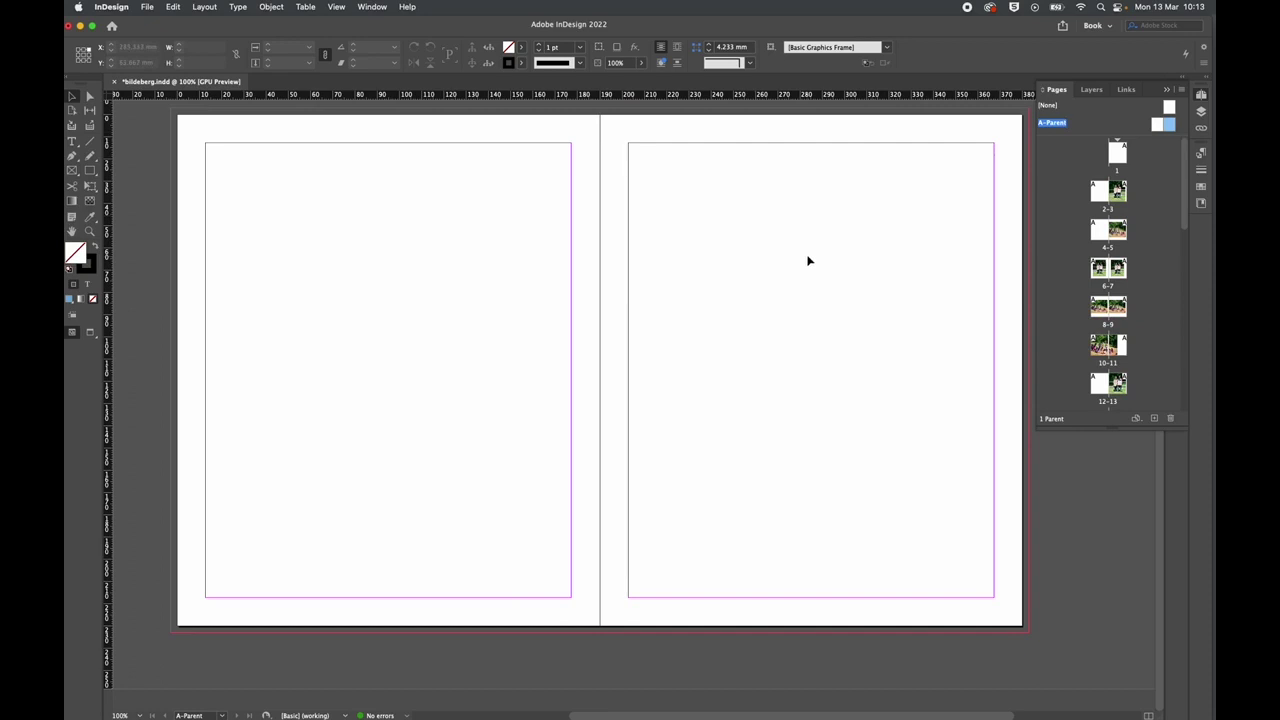
scroll(809, 261, right, 2)
scroll(809, 261, up, 2)
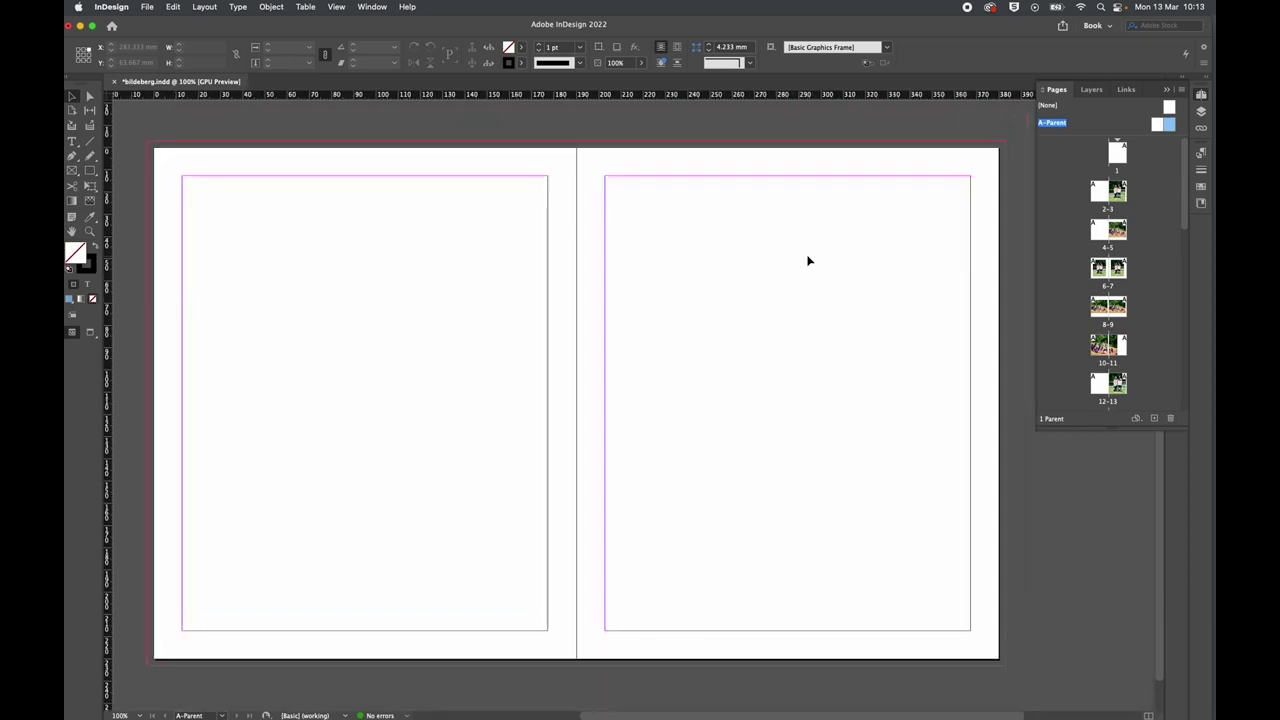
scroll(809, 261, down, 1)
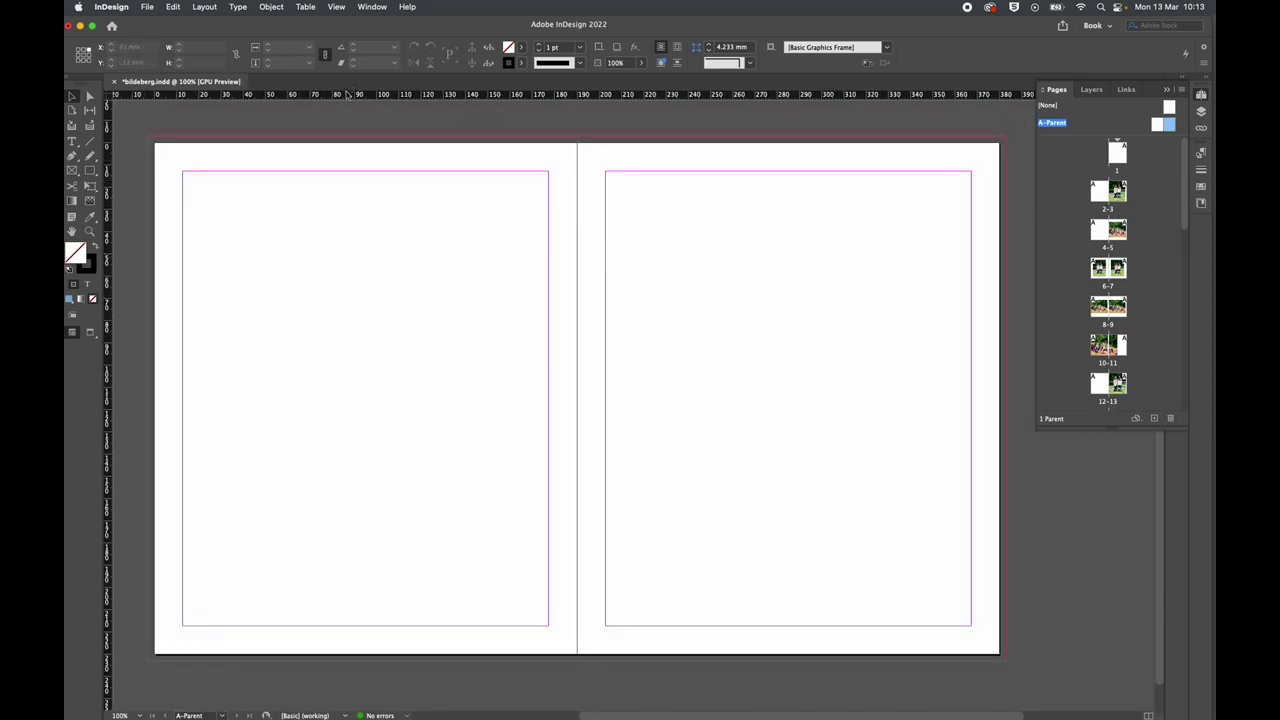
click(169, 7)
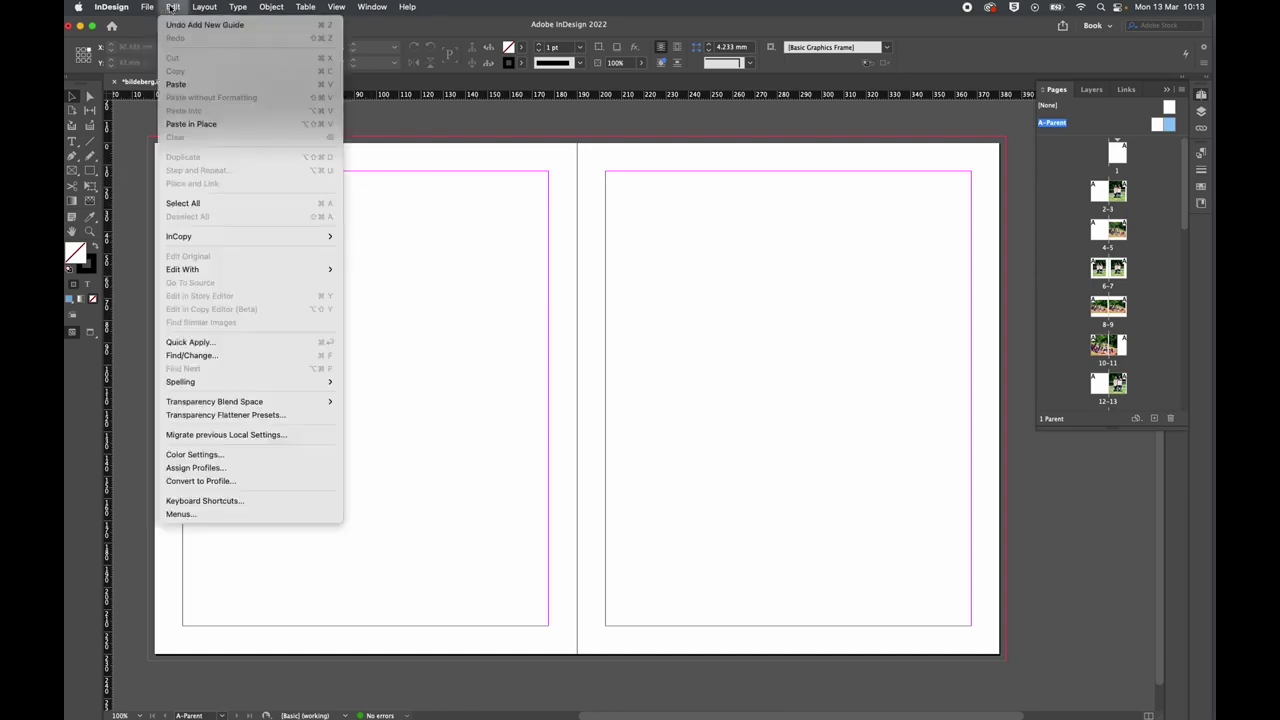
mouse_move(314, 7)
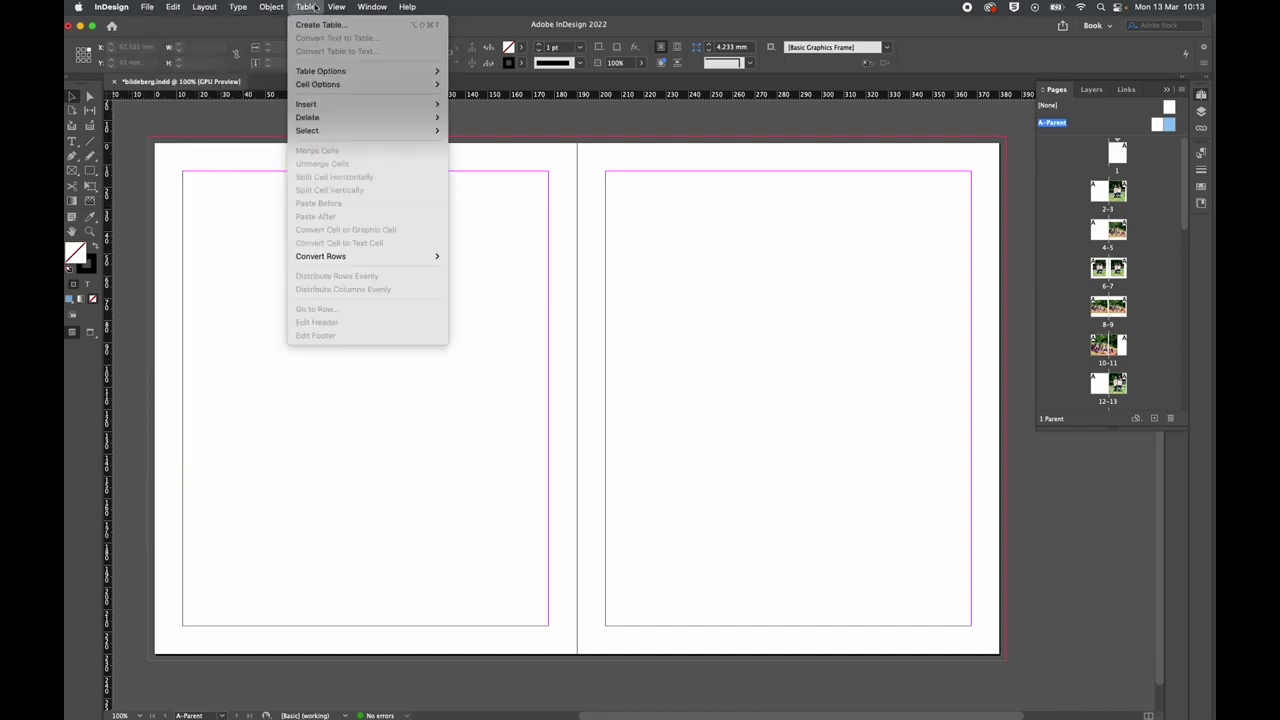
mouse_move(250, 7)
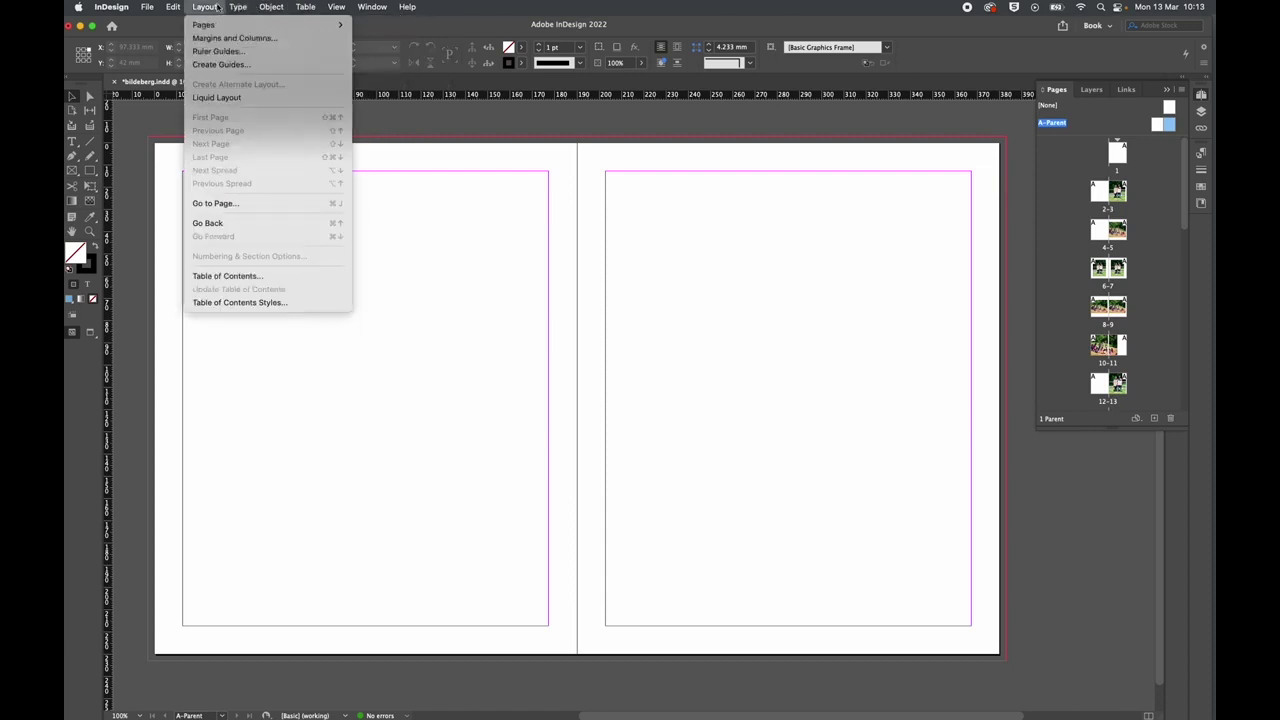
click(220, 64)
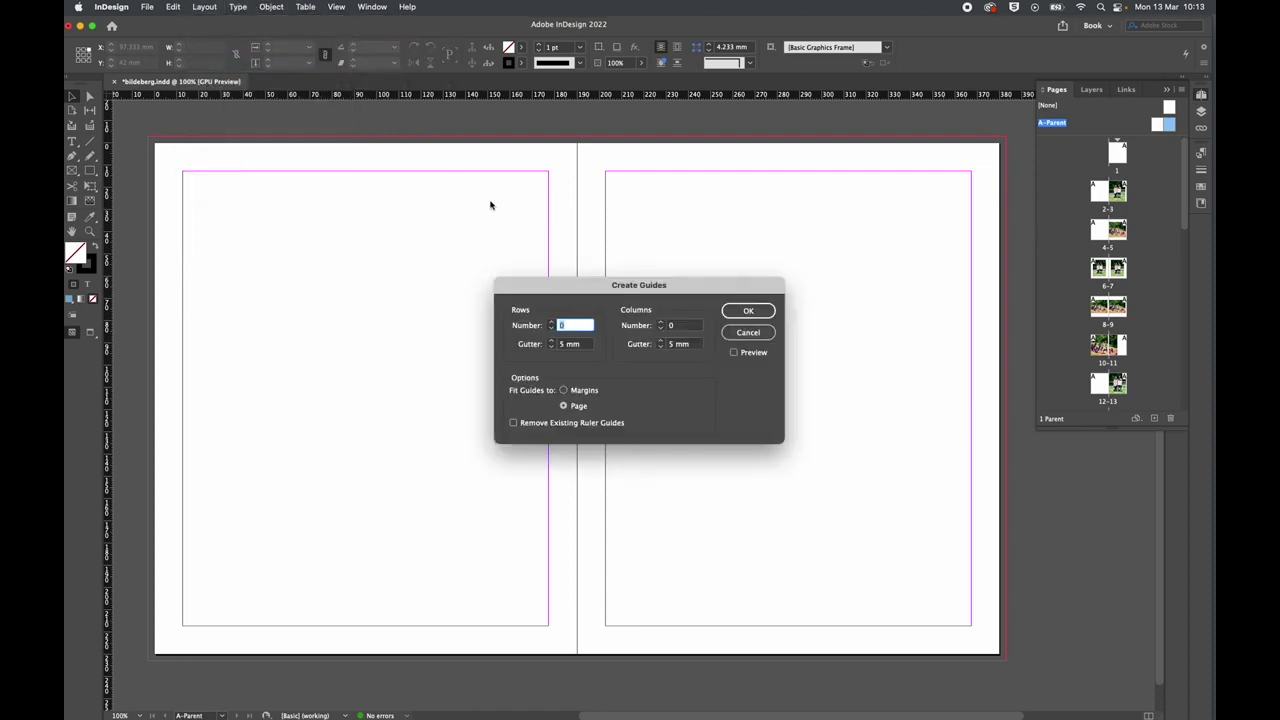
click(551, 323)
click(748, 310)
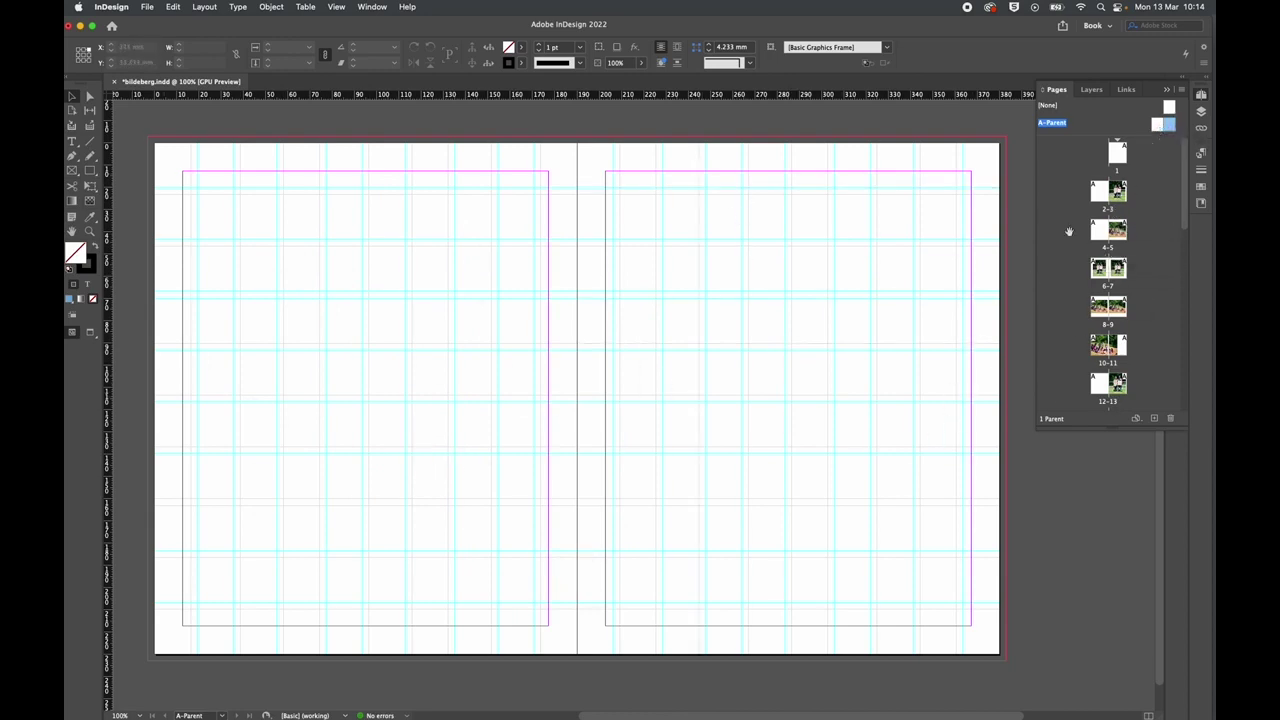
Examine the guide grid over the photos on the document's spreads, and preview the pages without guides.
double_click(1093, 197)
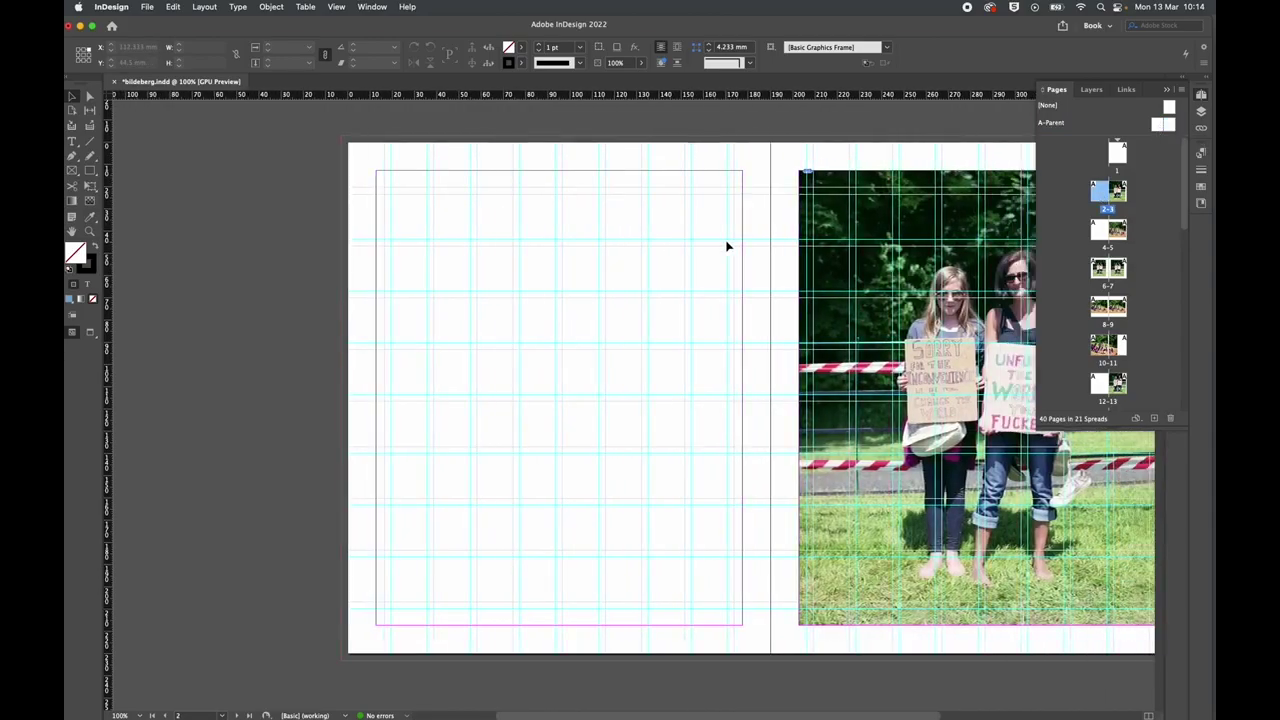
scroll(727, 245, down, 15)
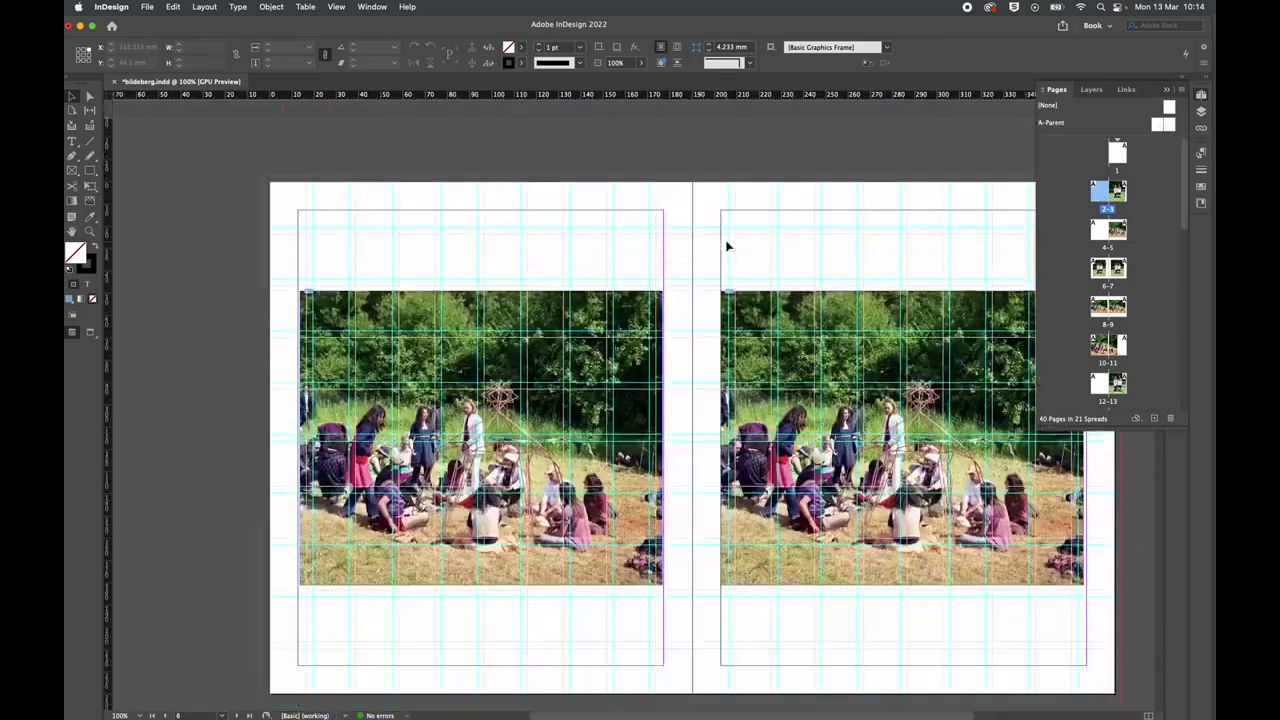
scroll(727, 245, down, 15)
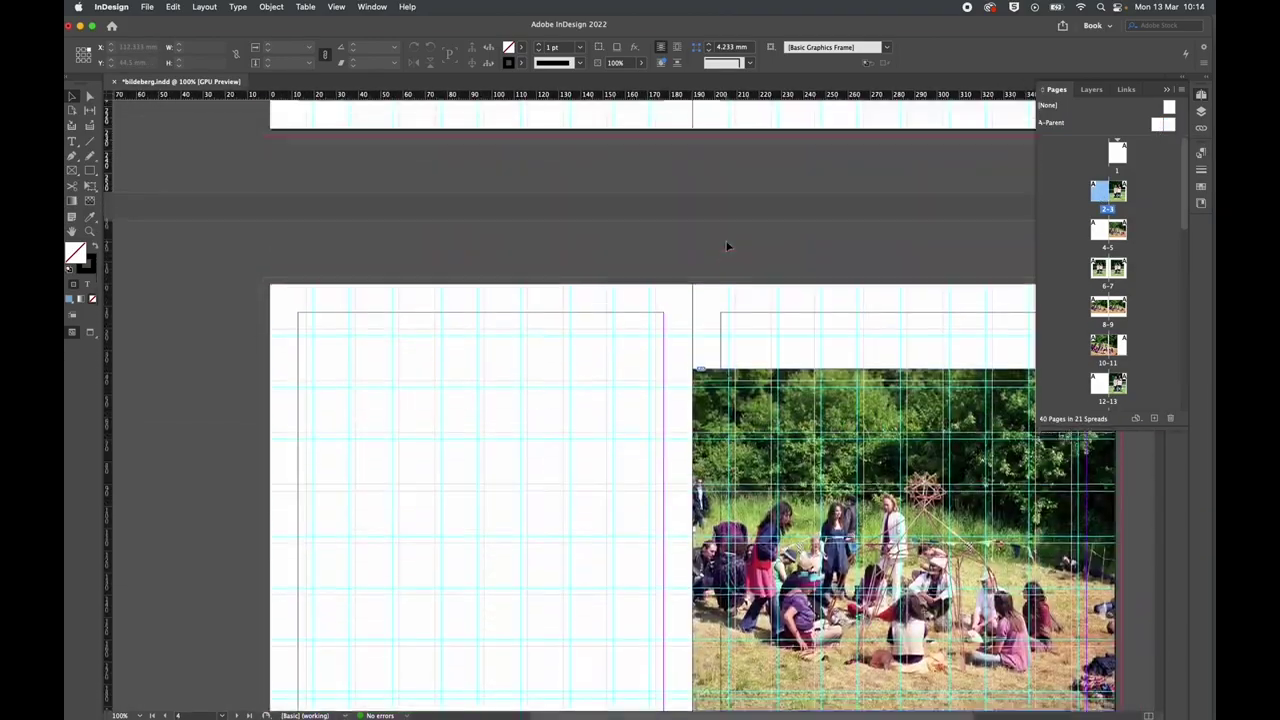
scroll(727, 245, up, 5)
scroll(727, 245, down, 10)
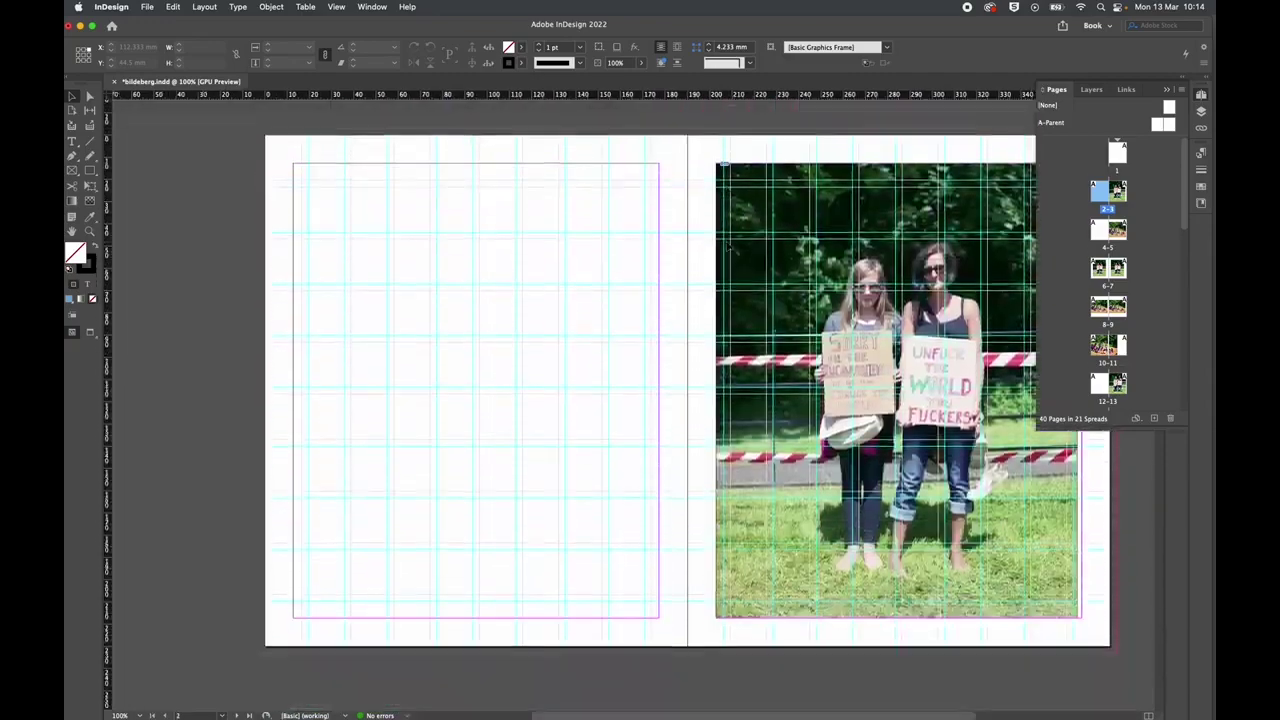
scroll(727, 245, up, 10)
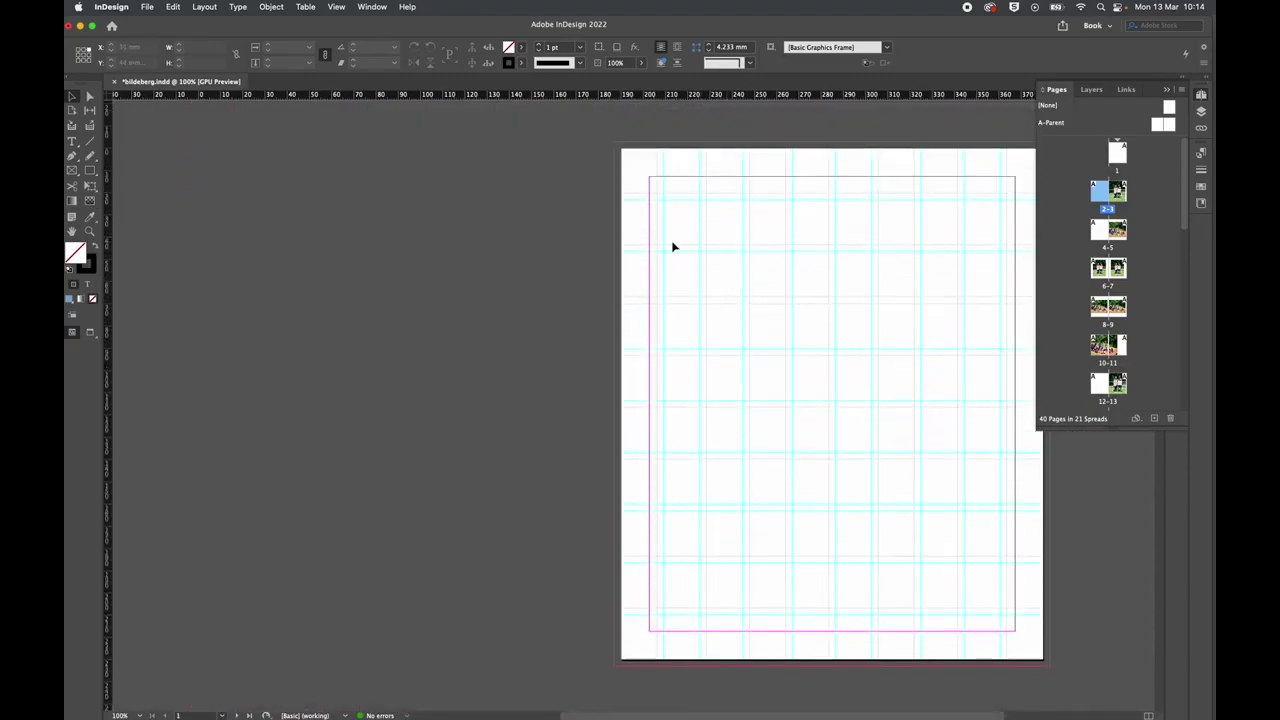
scroll(526, 254, down, 8)
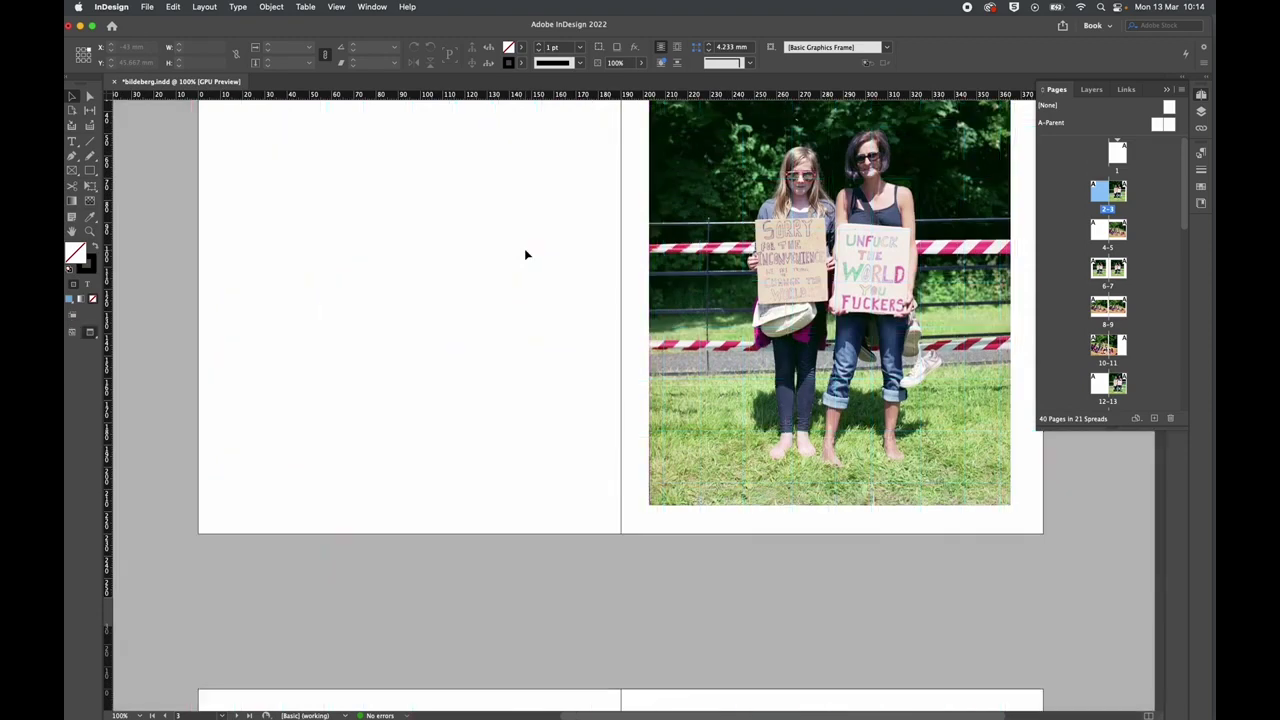
scroll(526, 254, up, 2)
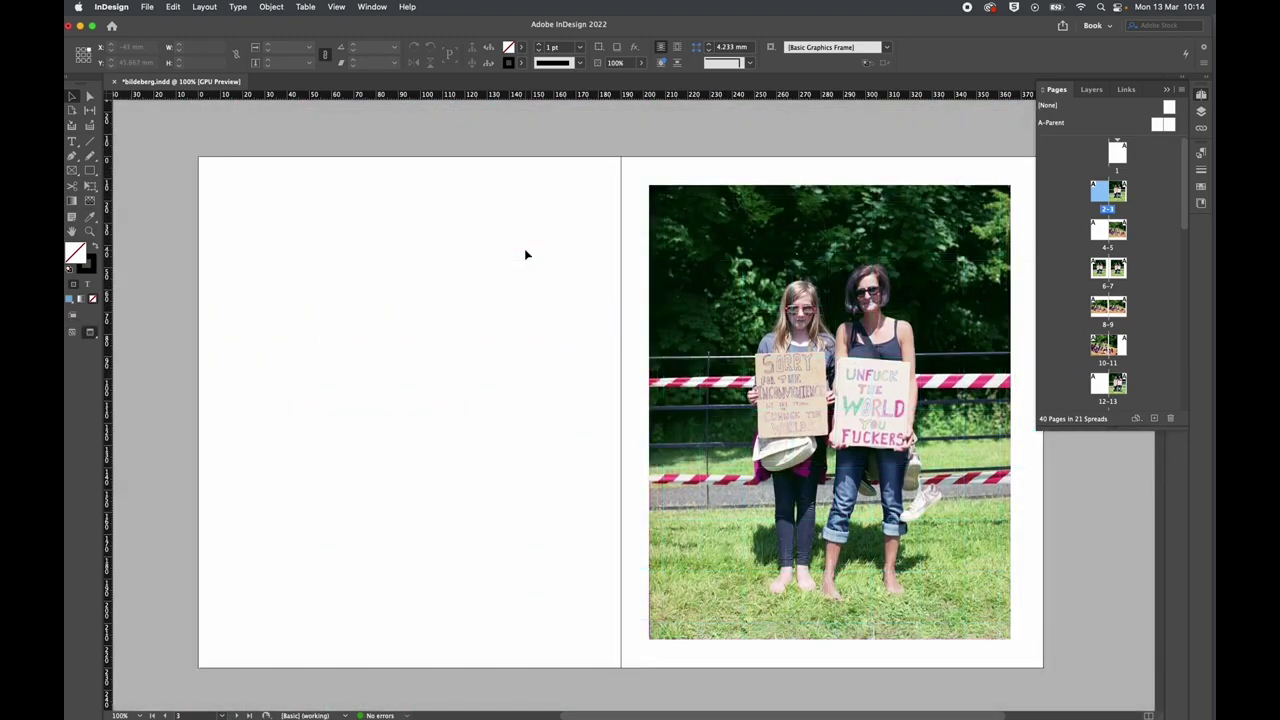
Examine the photo layouts on spreads 2–3 through 10–11, switching between the guide grid and the clean preview.
scroll(526, 254, up, 3)
scroll(524, 254, down, 8)
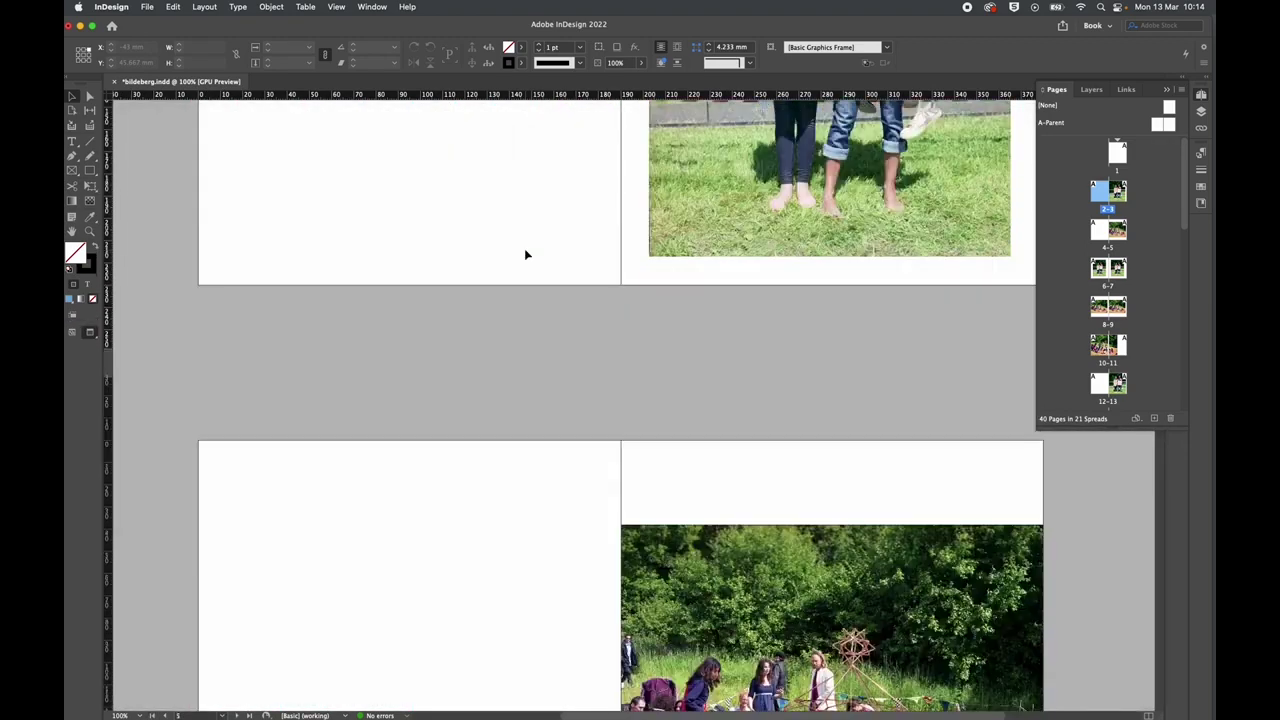
scroll(526, 255, up, 2)
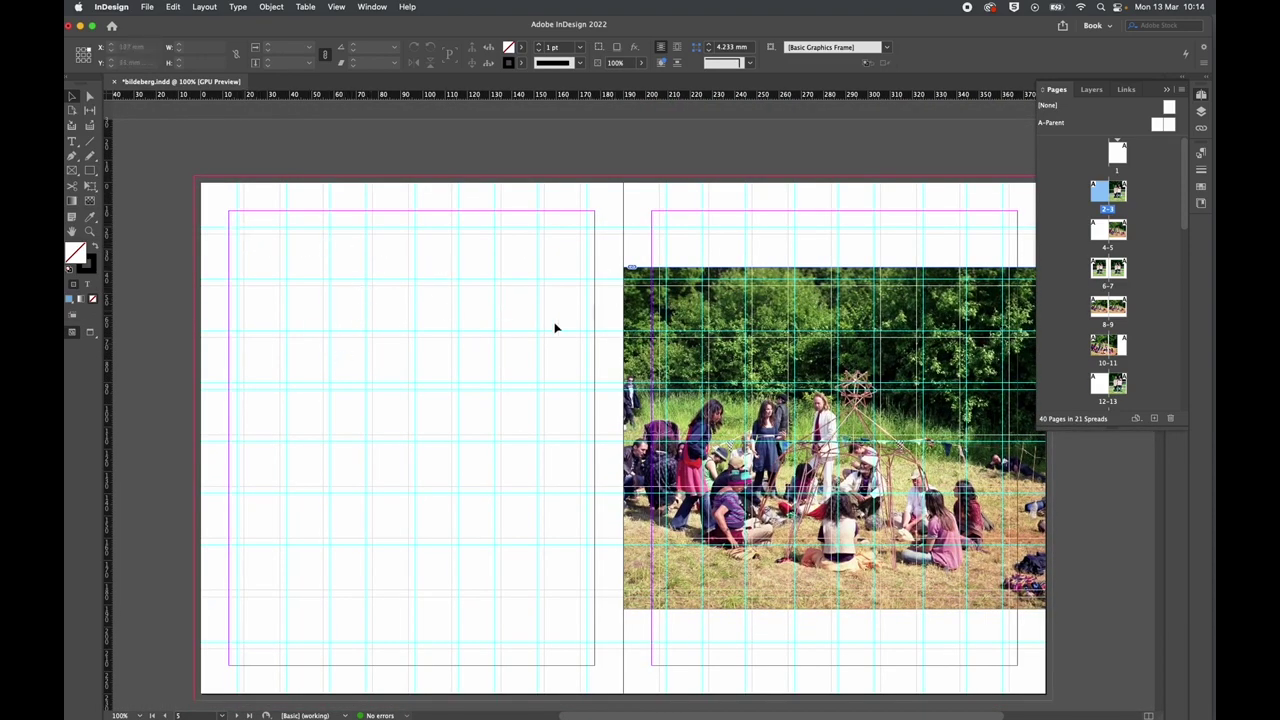
scroll(520, 311, down, 1)
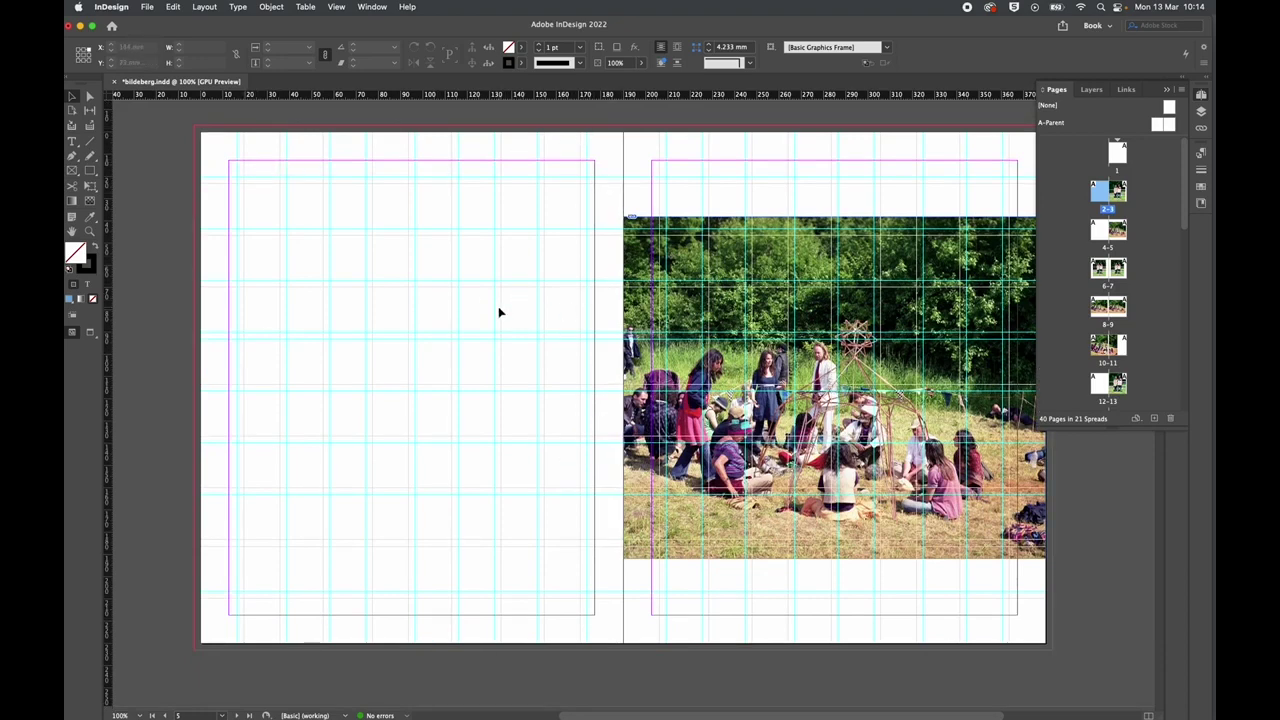
scroll(500, 311, down, 4)
key(w)
scroll(500, 311, down, 10)
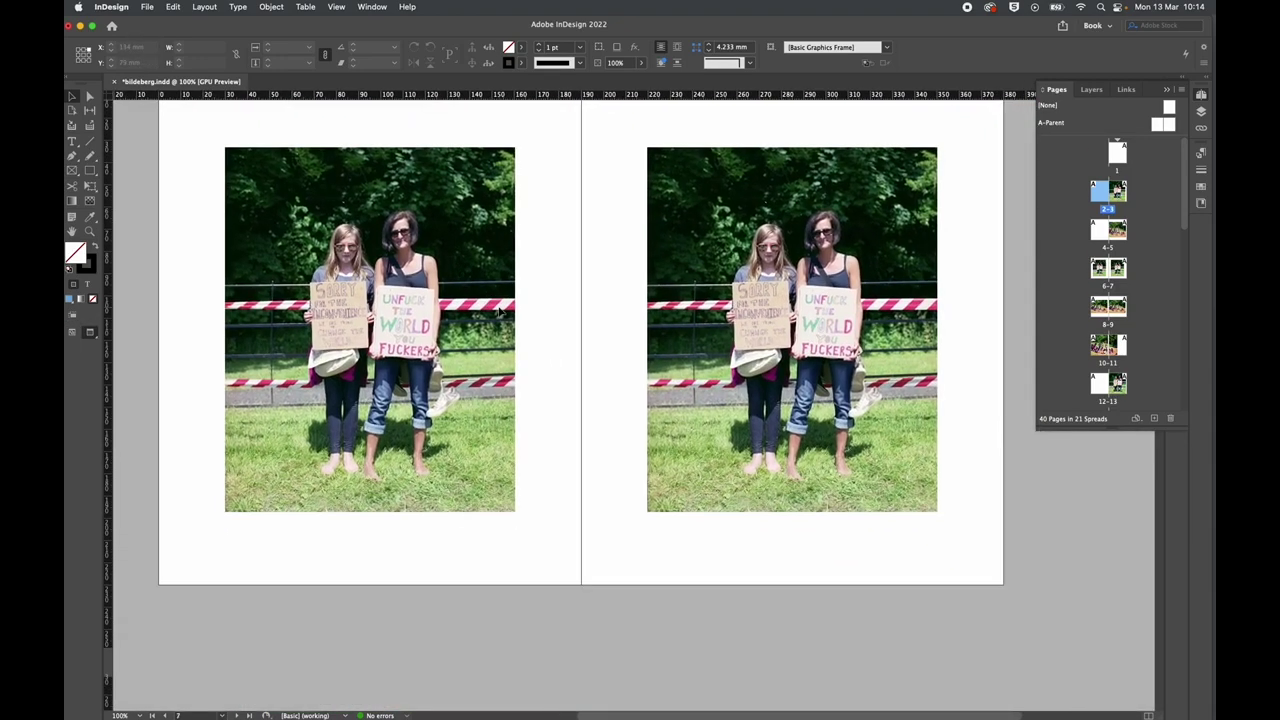
scroll(500, 312, down, 2)
key(w)
scroll(500, 312, up, 2)
key(w)
scroll(500, 312, down, 6)
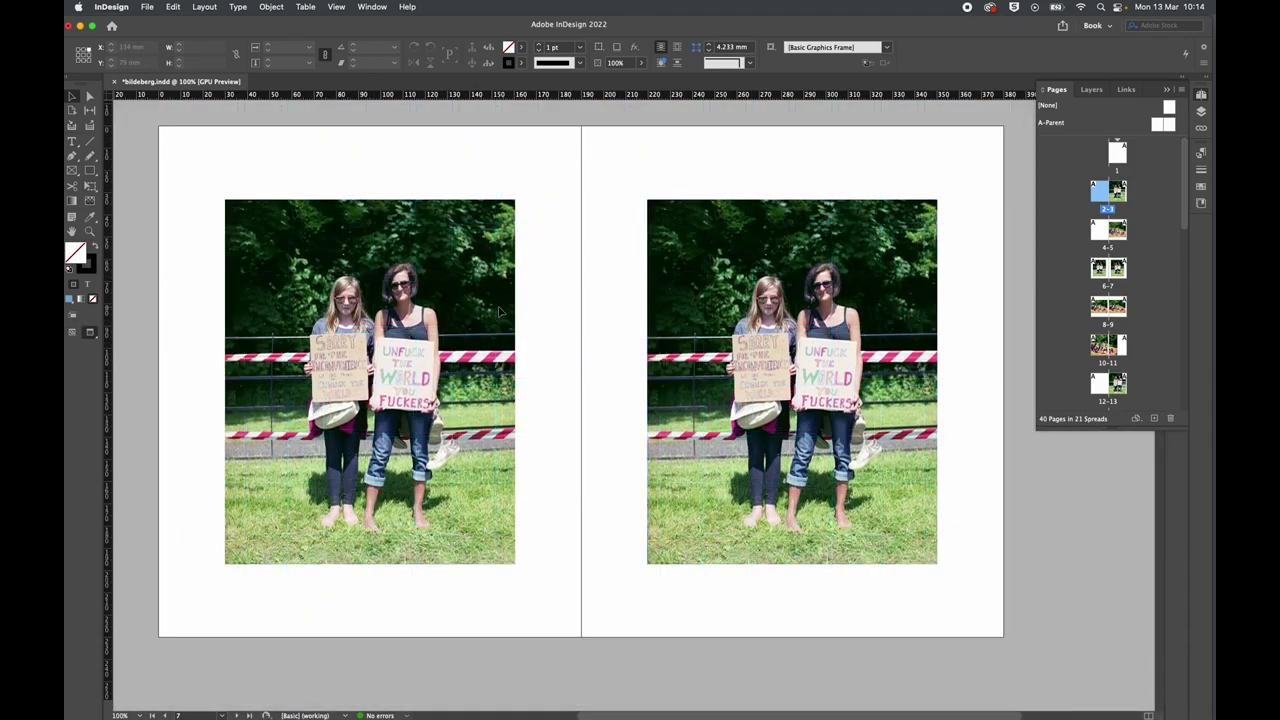
scroll(498, 312, down, 8)
scroll(498, 312, up, 3)
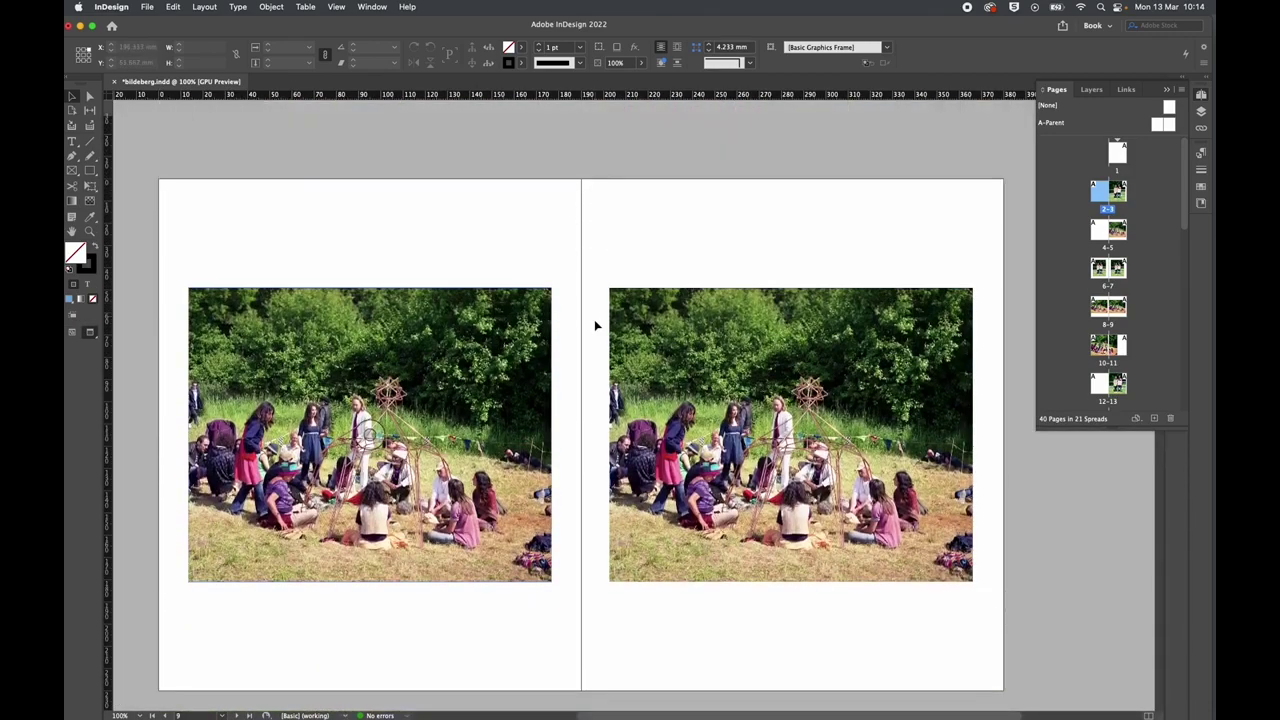
scroll(571, 337, down, 3)
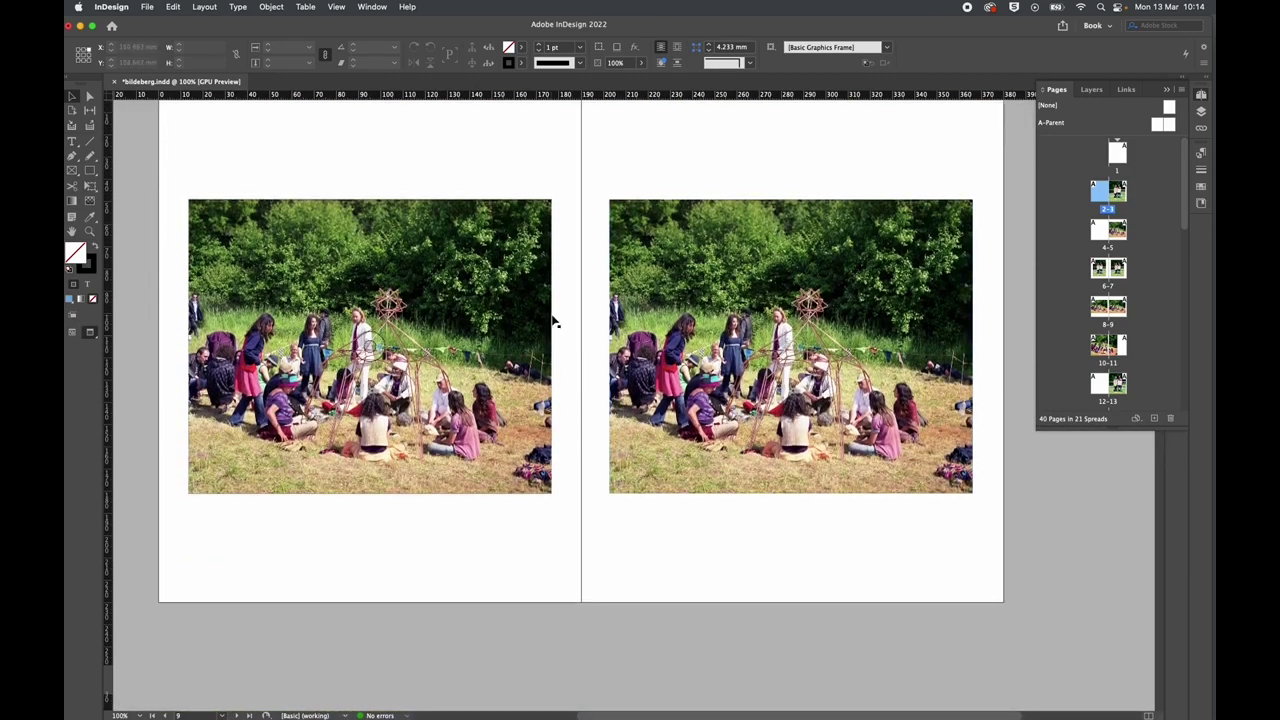
scroll(551, 320, down, 7)
scroll(551, 322, up, 2)
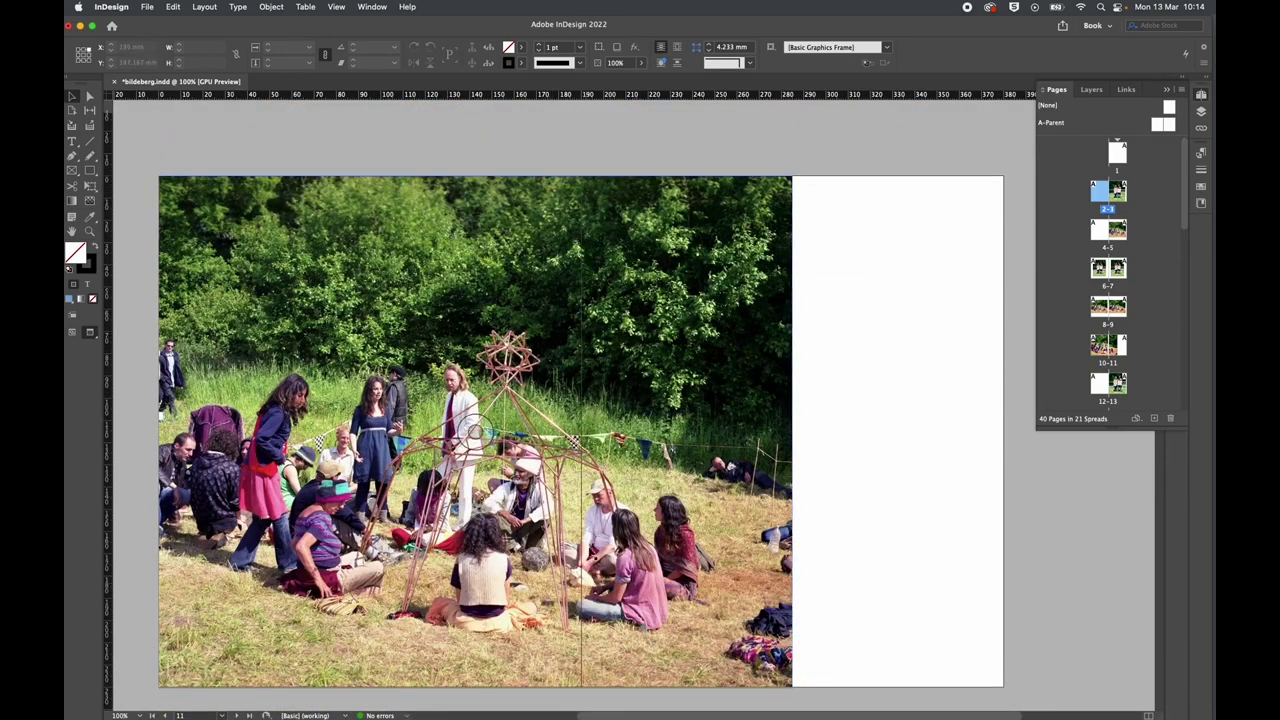
Try the large photo on pages 10–11 flush with the spread's right edge, and move it back to the left edge.
click(588, 433)
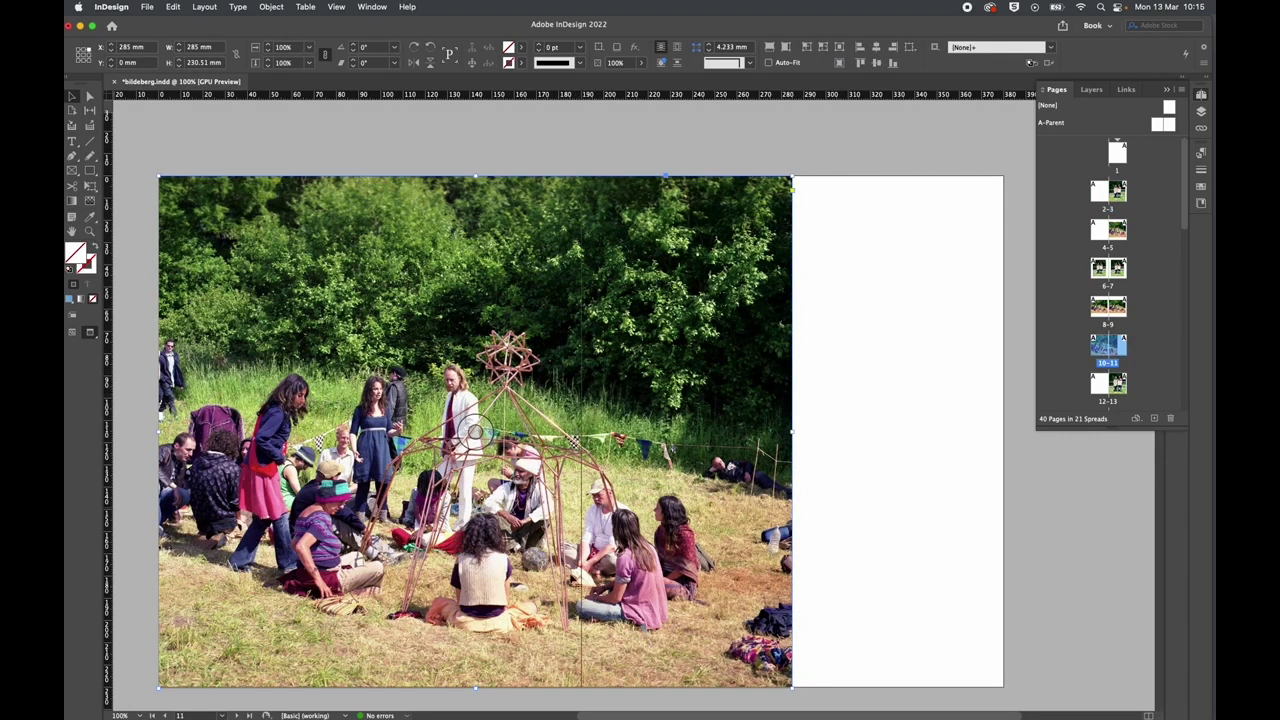
key(w)
drag(449, 359, 645, 362)
drag(657, 358, 661, 360)
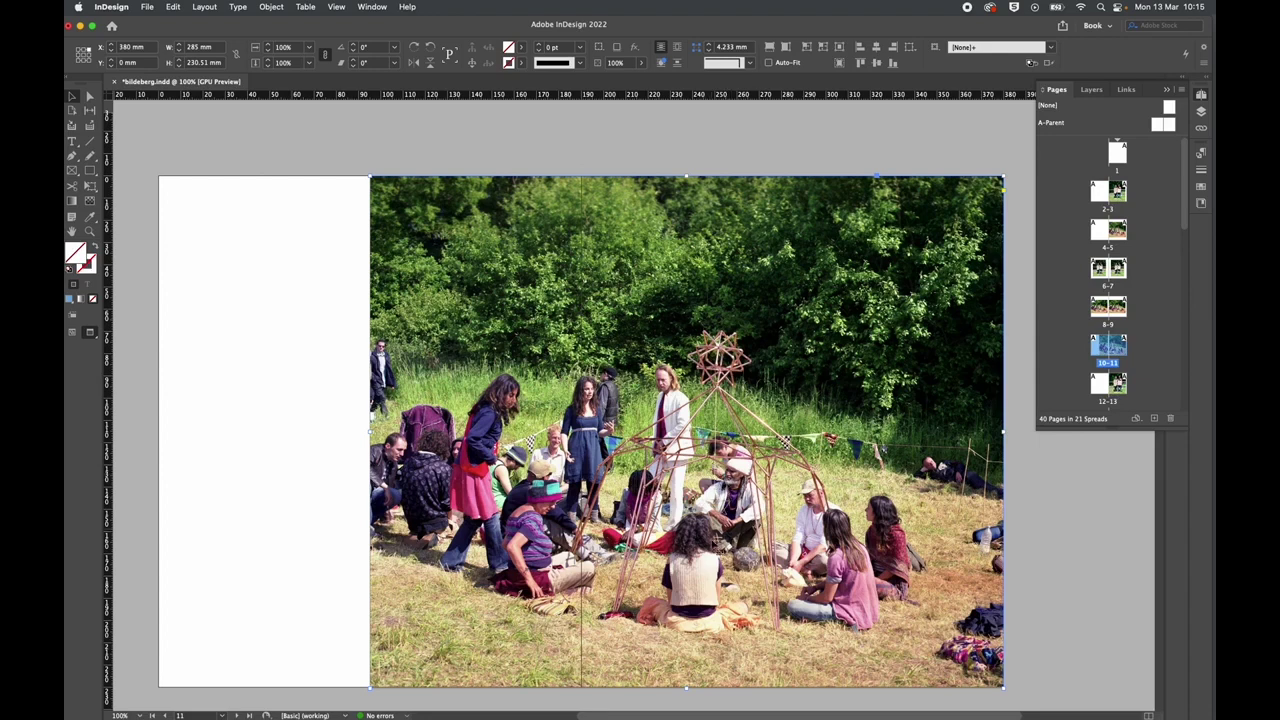
drag(832, 394, 621, 390)
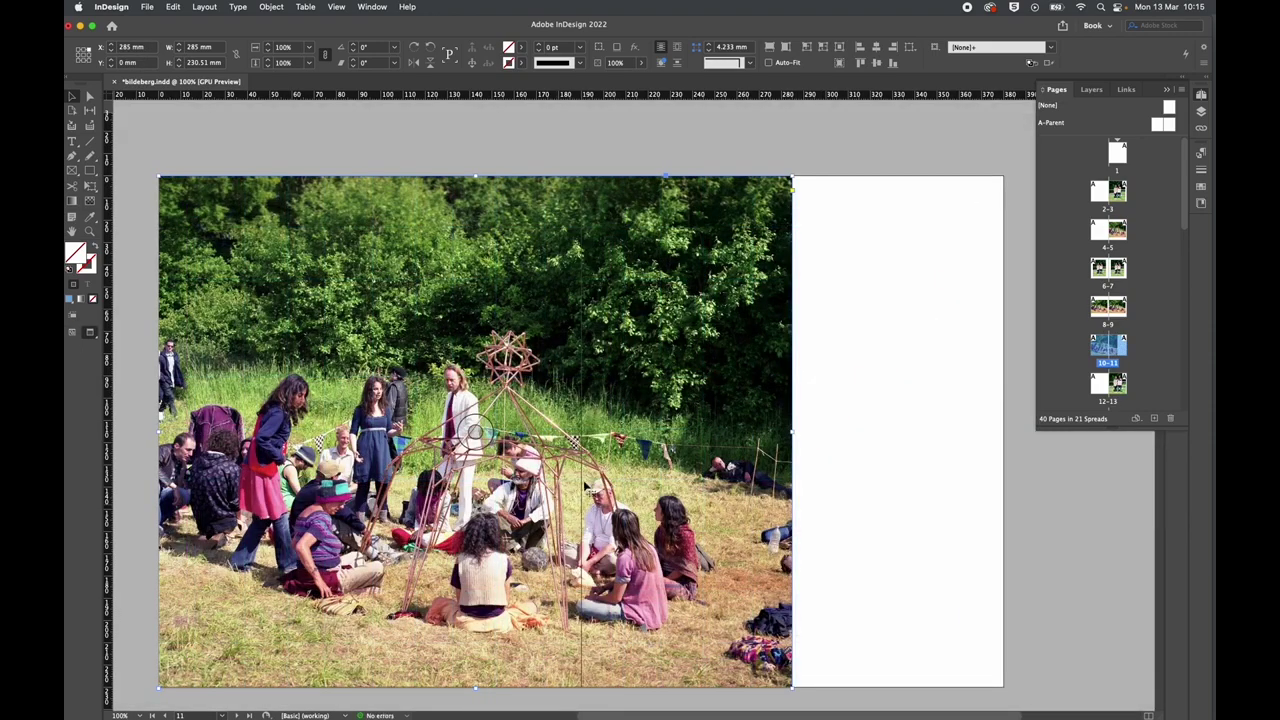
Compare the photo sizes and placements across the book's opening spreads, from page 1 through pages 12–13, in preview.
scroll(480, 402, down, 10)
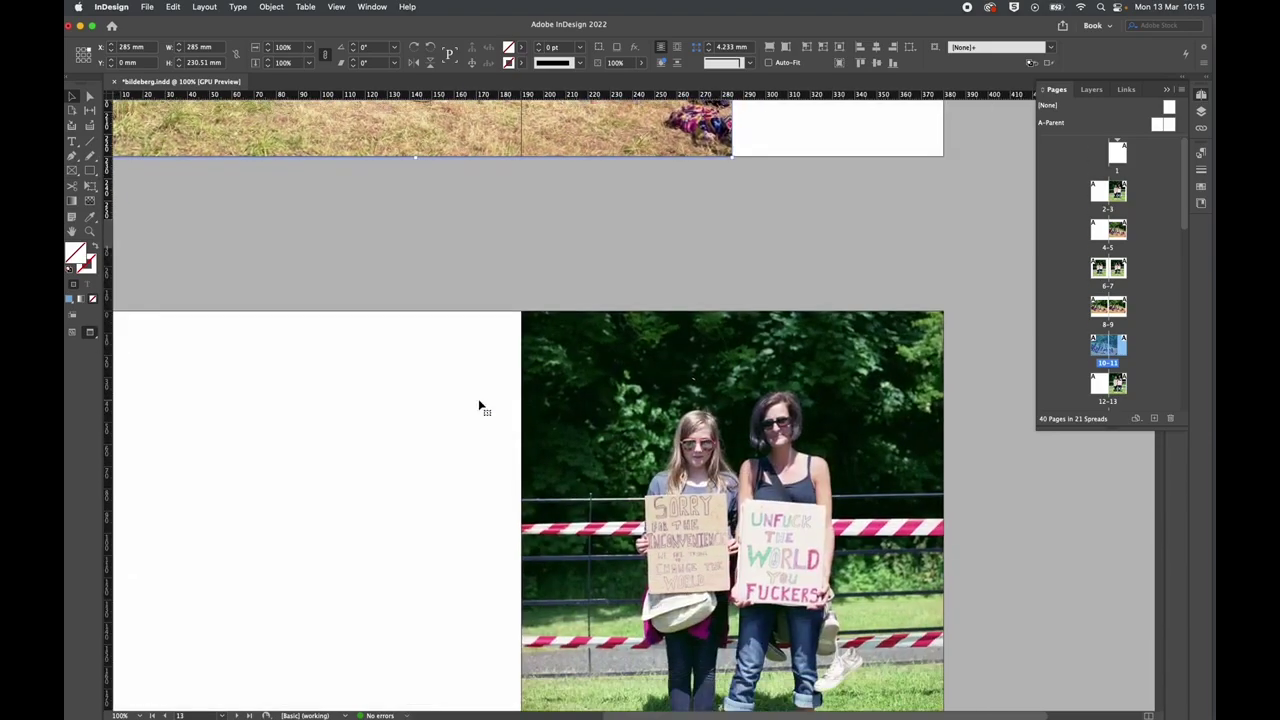
scroll(511, 390, up, 1)
scroll(511, 390, down, 3)
scroll(616, 448, up, 10)
scroll(616, 448, down, 15)
scroll(616, 448, up, 8)
scroll(616, 448, down, 5)
scroll(616, 448, down, 6)
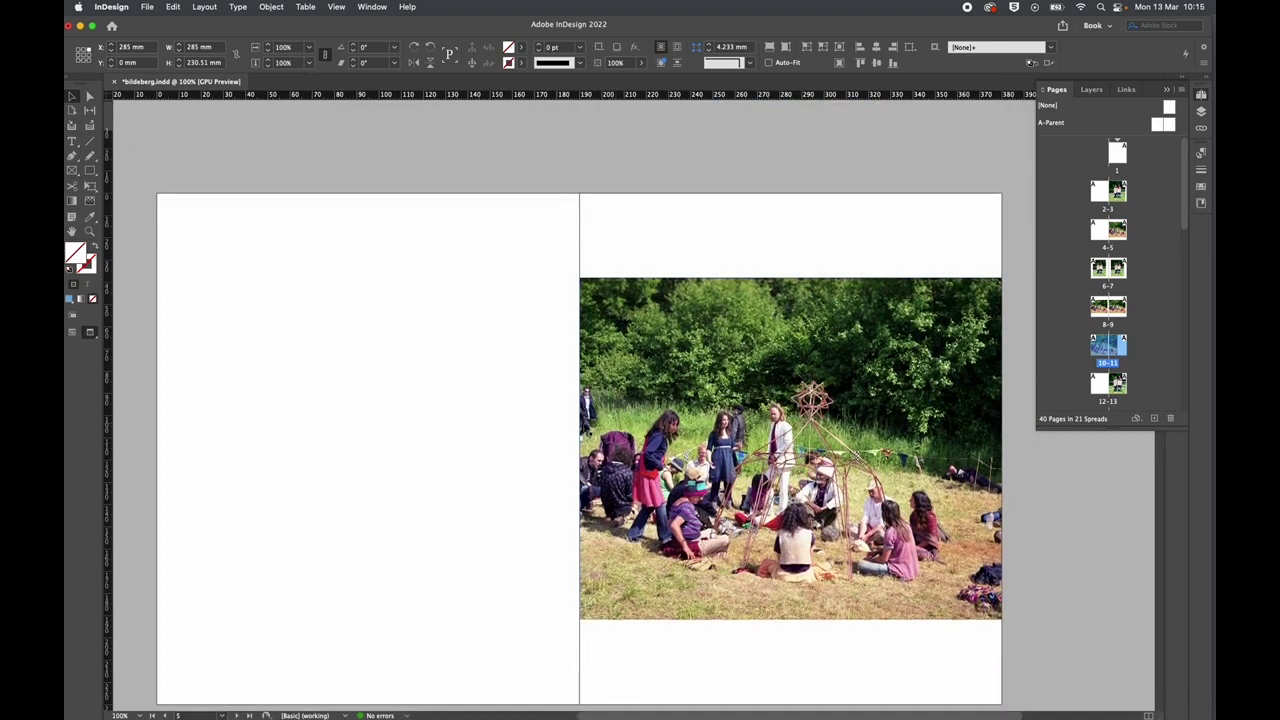
scroll(616, 448, right, 2)
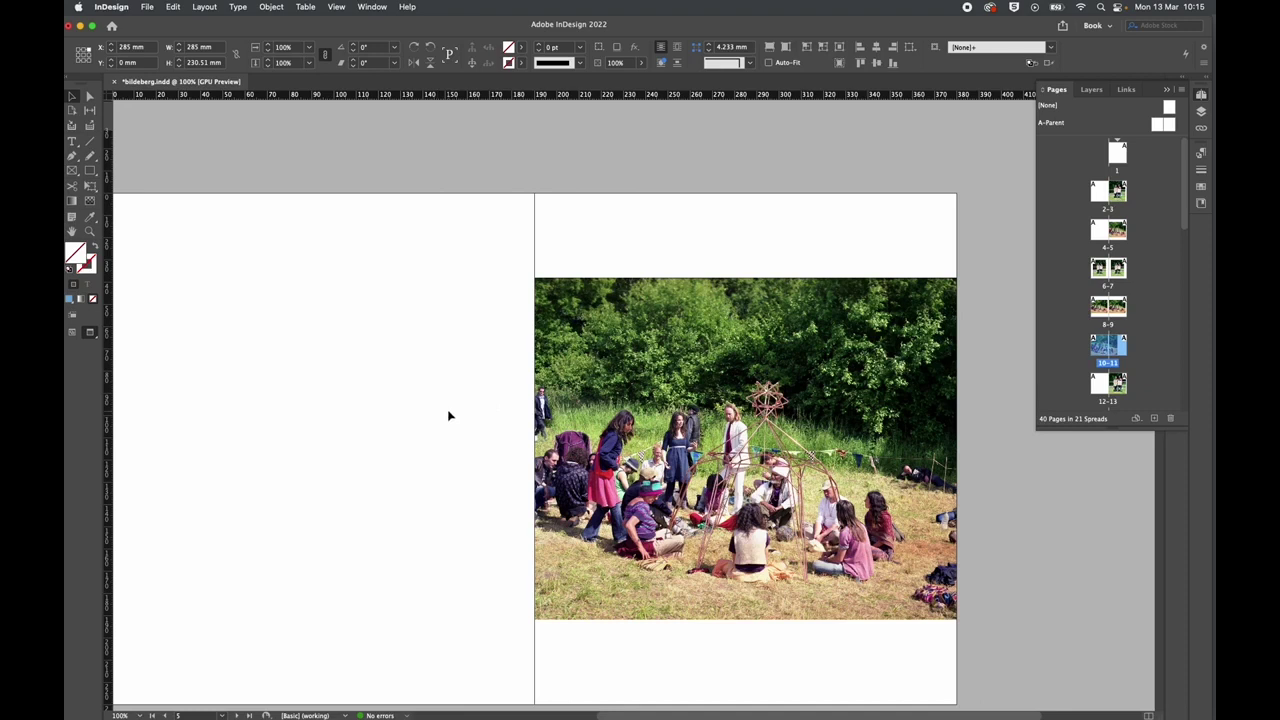
scroll(448, 416, down, 2)
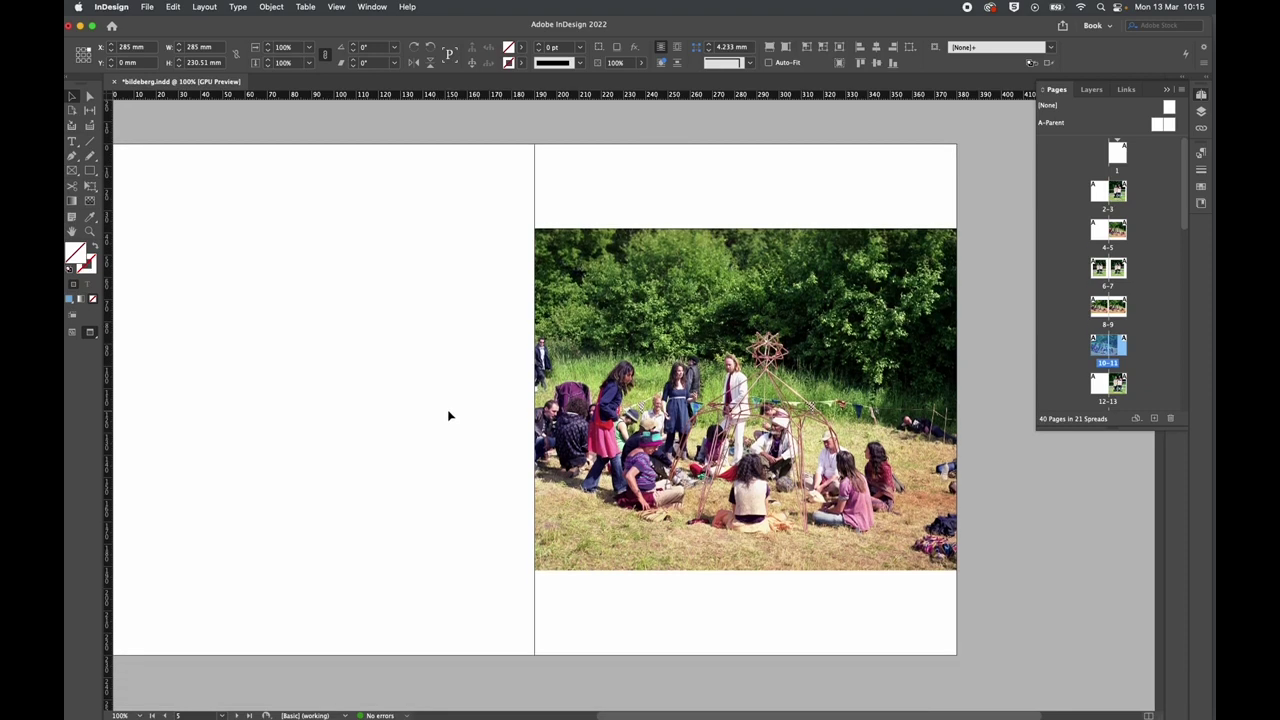
scroll(448, 416, up, 15)
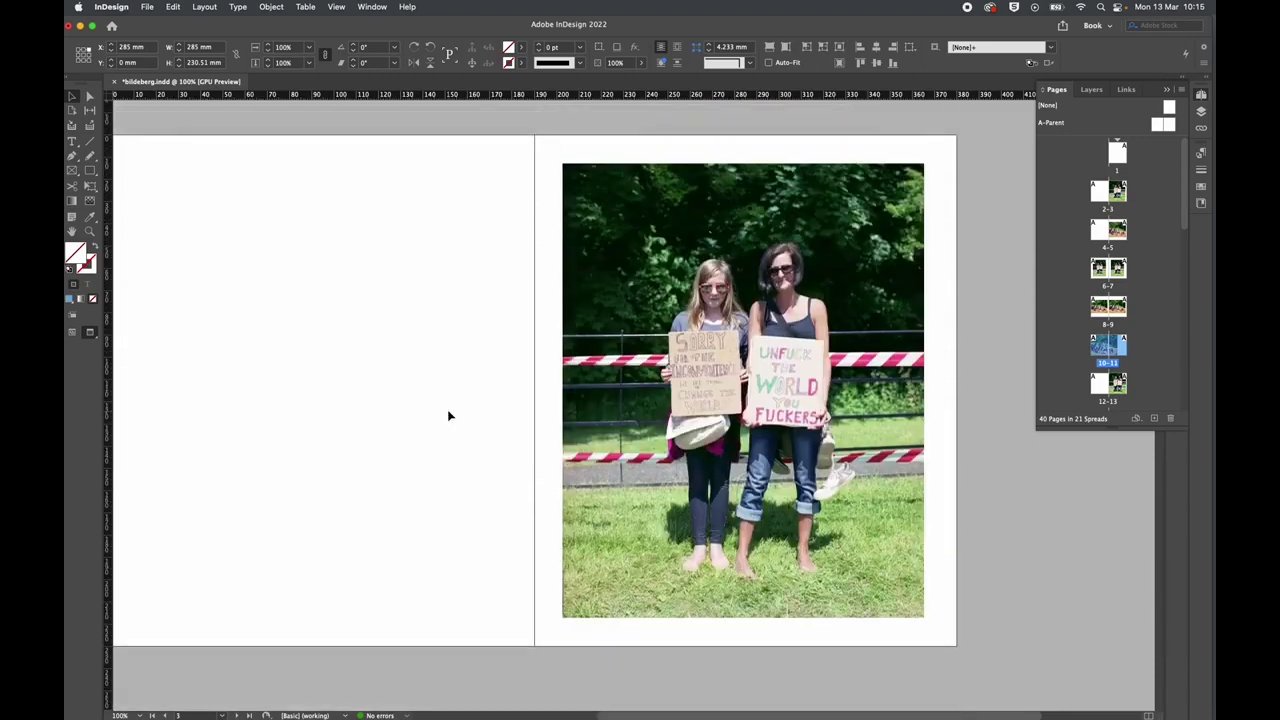
scroll(448, 416, down, 15)
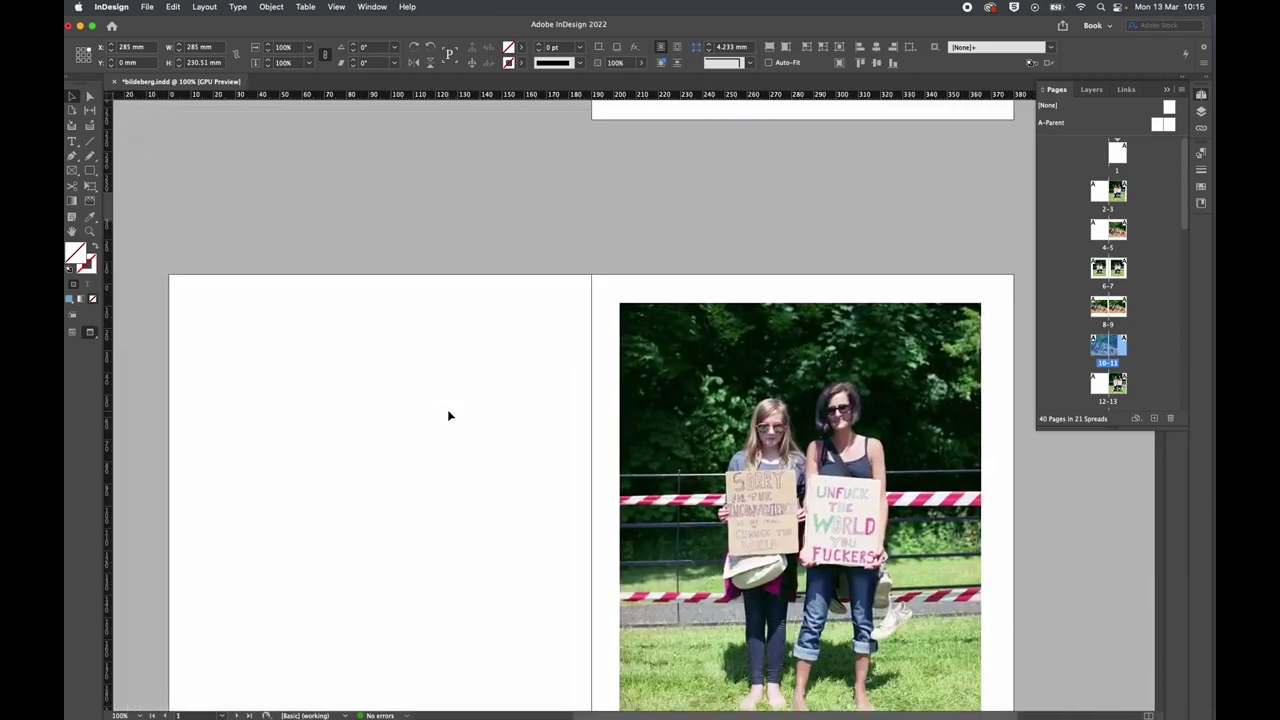
scroll(448, 416, down, 5)
scroll(448, 416, up, 10)
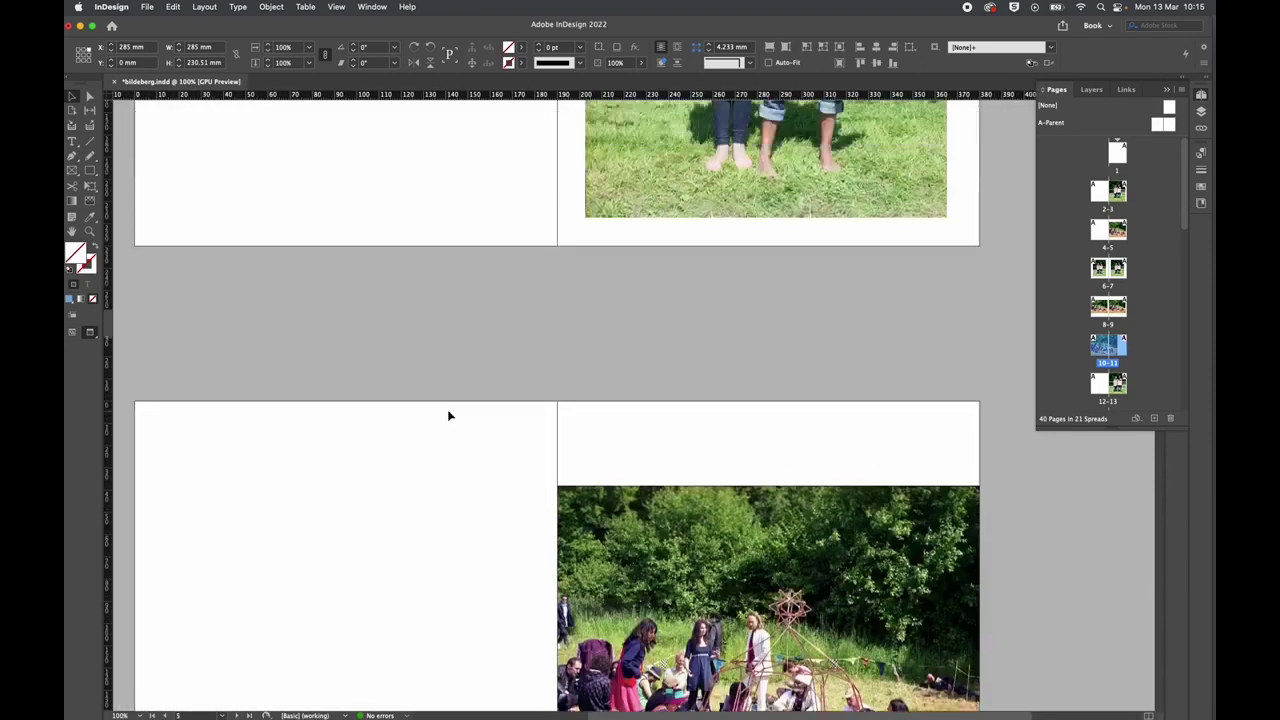
scroll(448, 416, down, 2)
scroll(448, 416, up, 3)
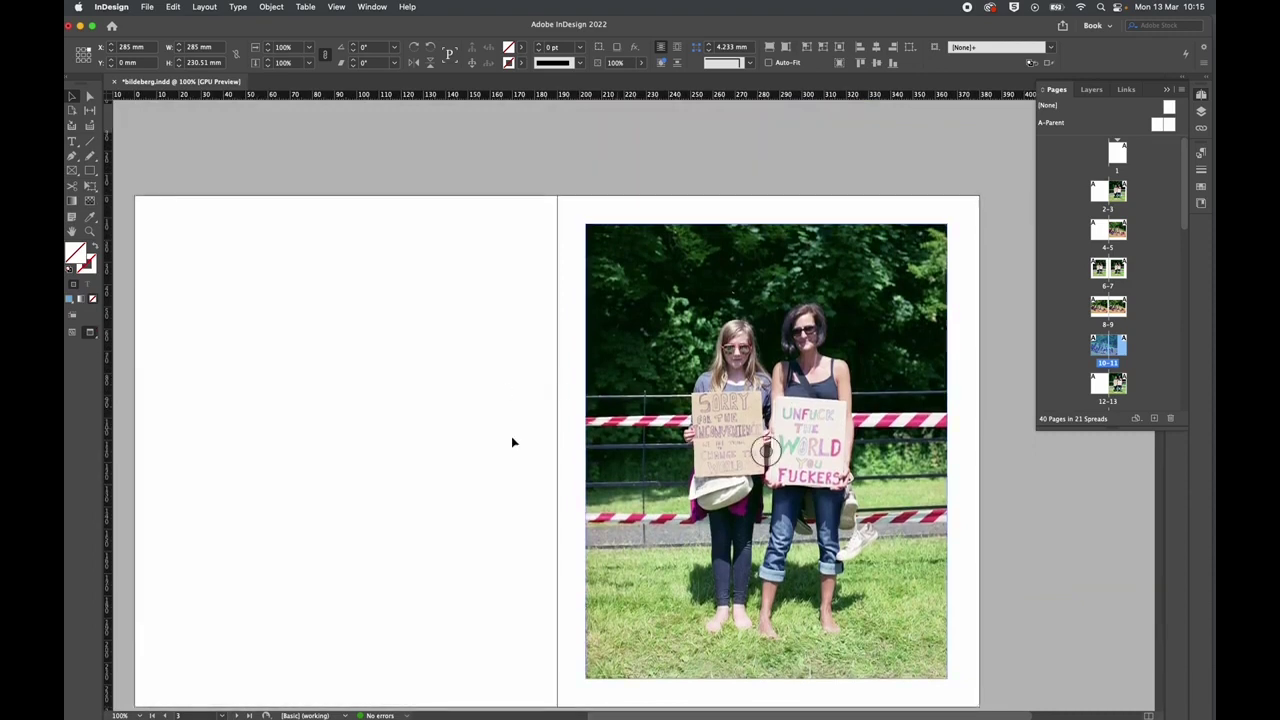
scroll(474, 417, down, 5)
scroll(503, 308, up, 1)
scroll(503, 308, left, 1)
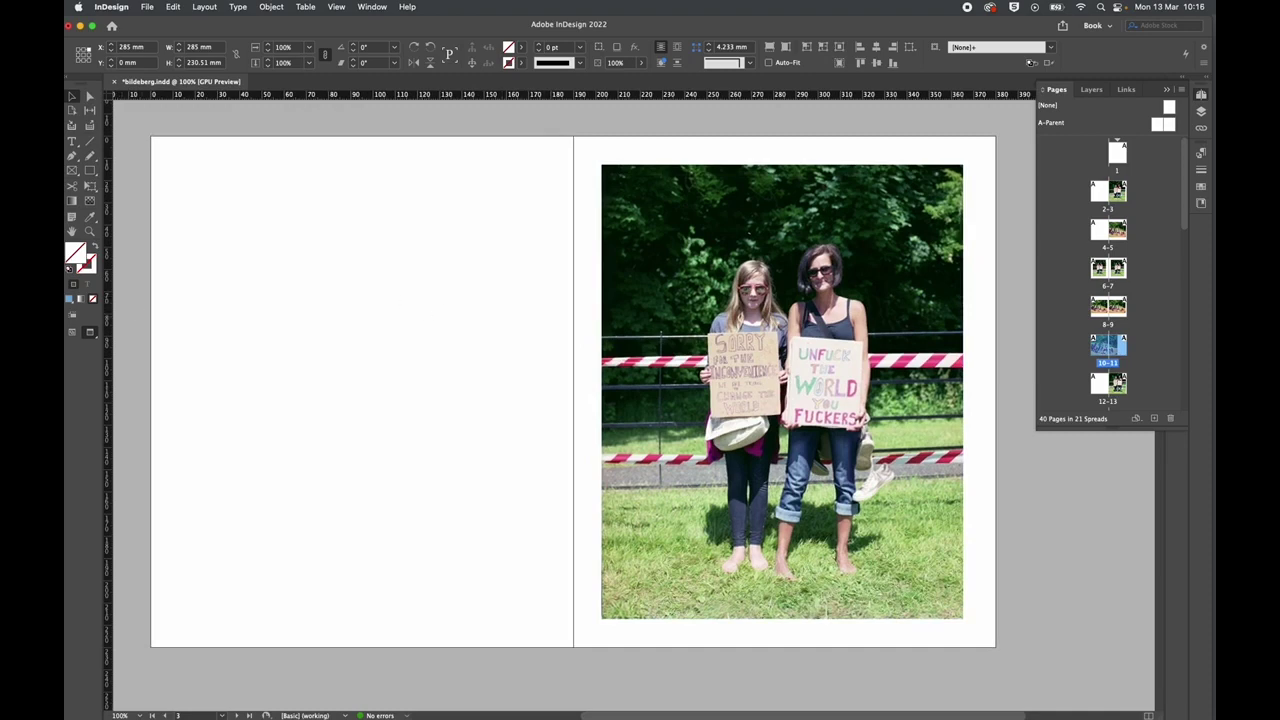
Switch to Finder, view the Final TIFFs folder as icons, and minimize its window.
key(super+Tab)
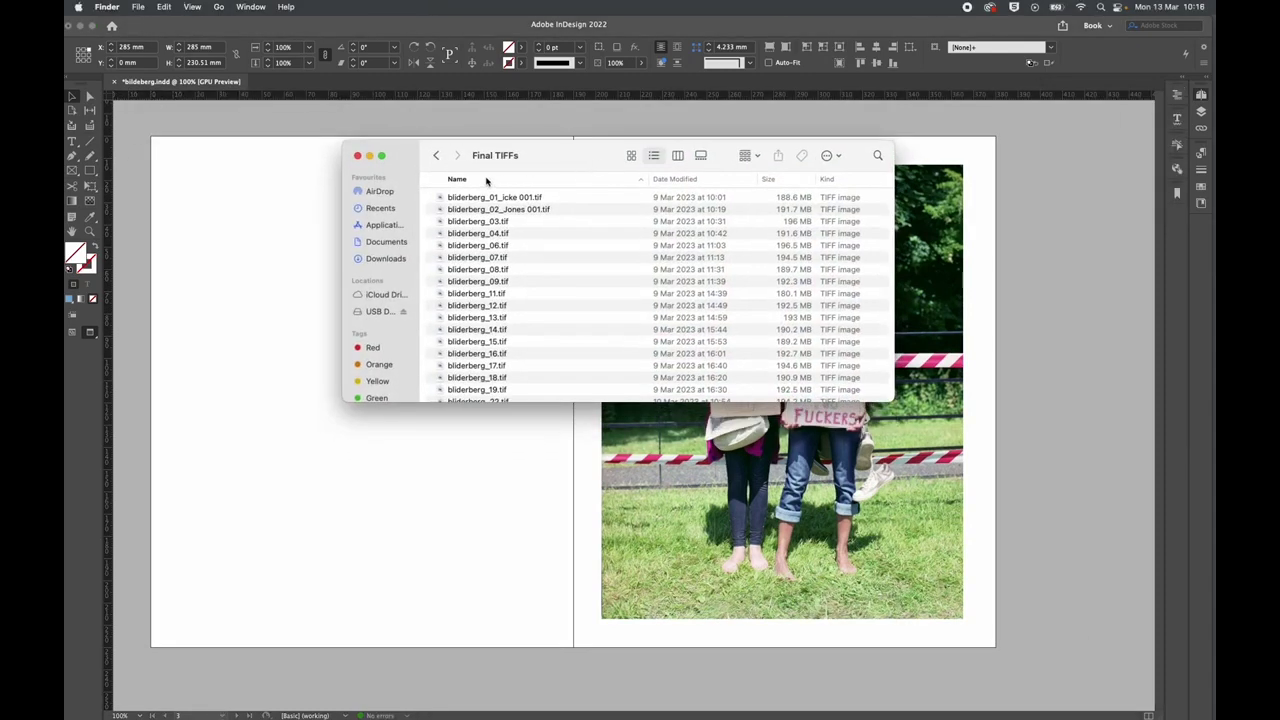
click(631, 156)
drag(583, 160, 450, 136)
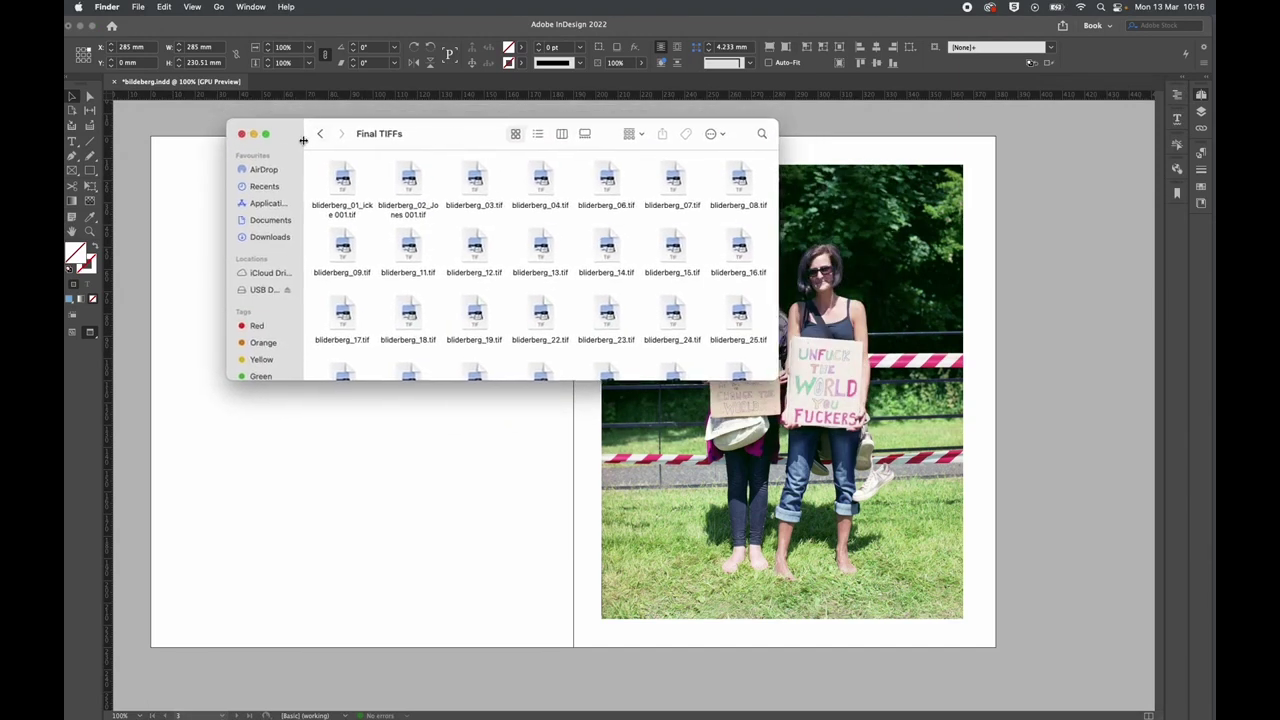
click(253, 134)
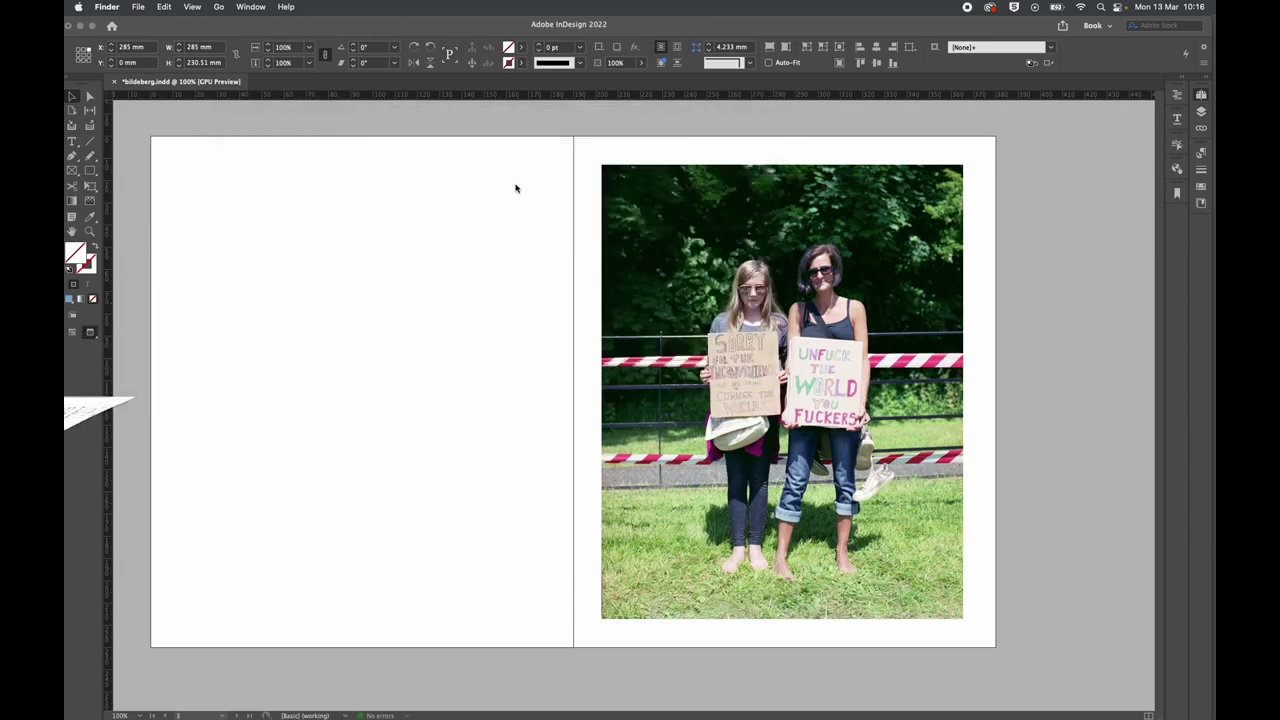
Return to the InDesign document, show its page thumbnails again, and select the photo on page 3.
scroll(516, 190, up, 3)
click(1200, 96)
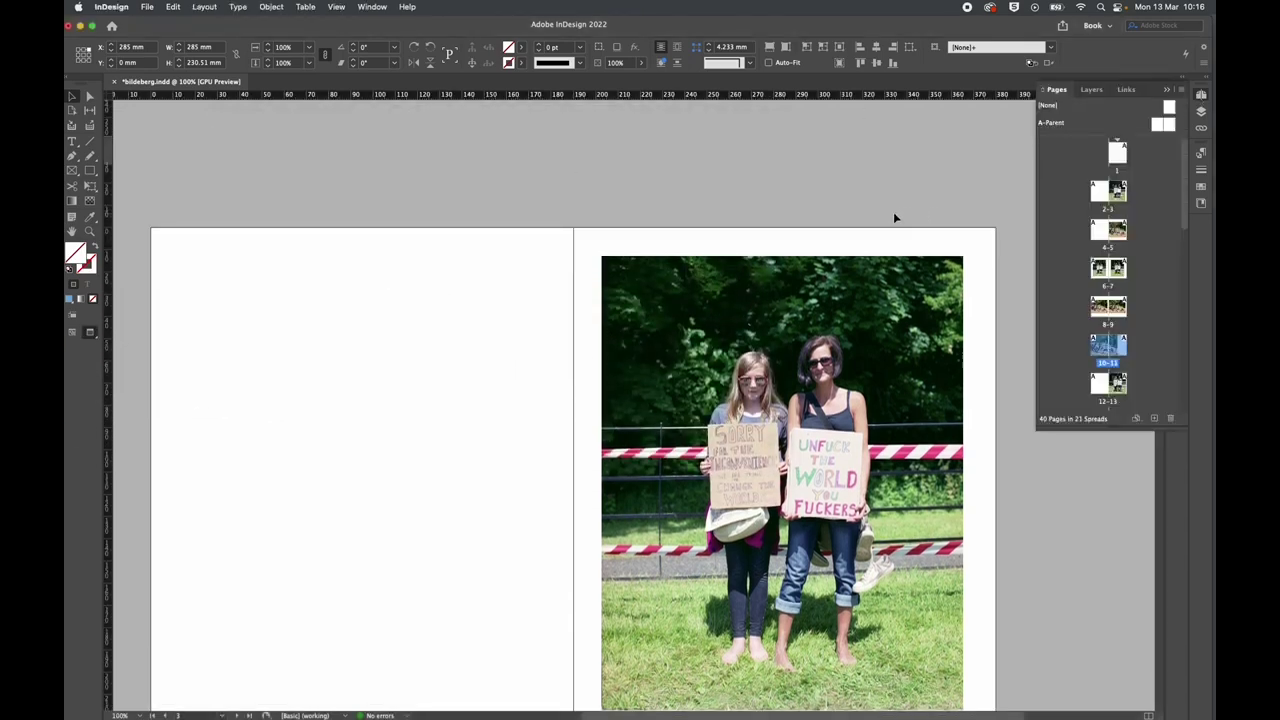
scroll(893, 211, down, 3)
scroll(880, 232, up, 10)
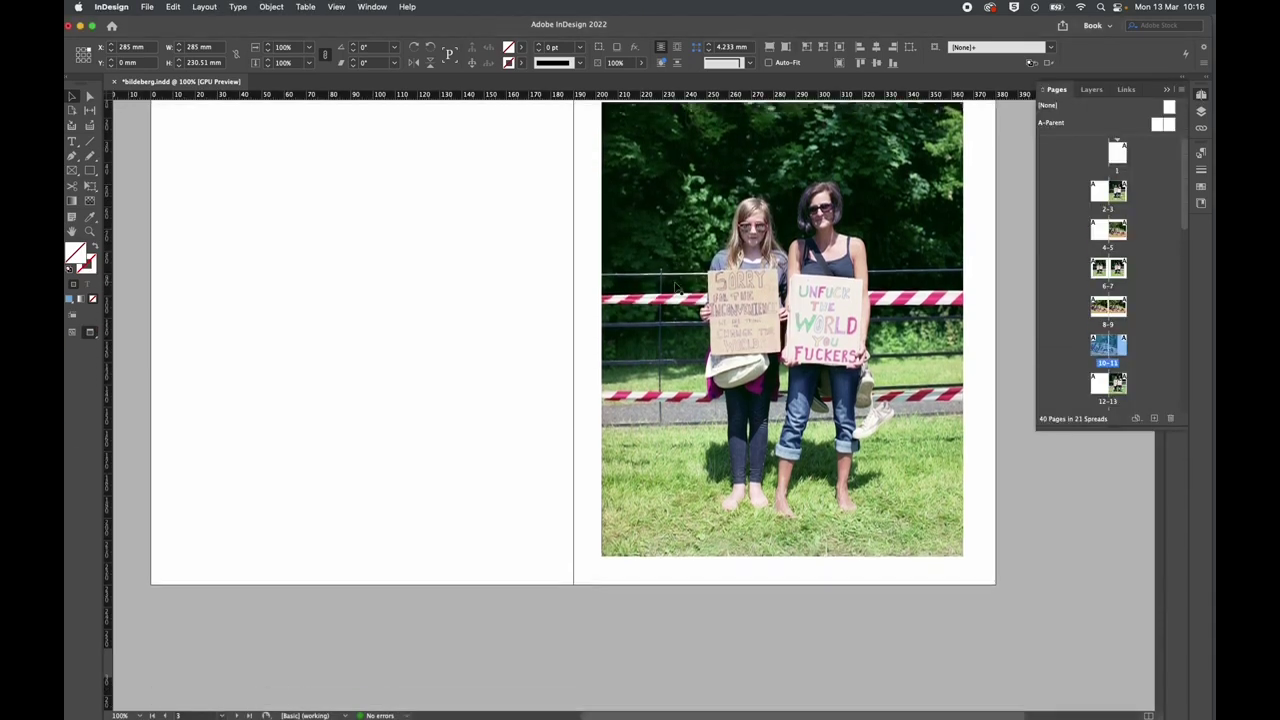
click(703, 222)
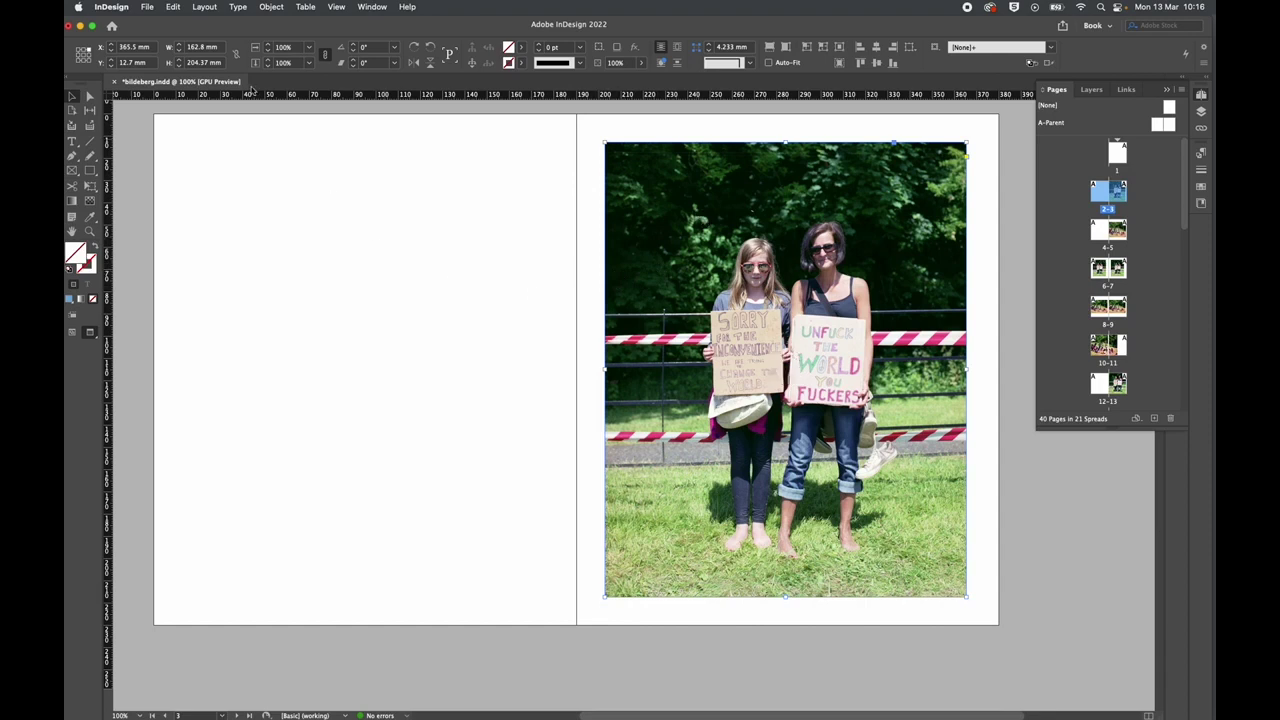
click(150, 7)
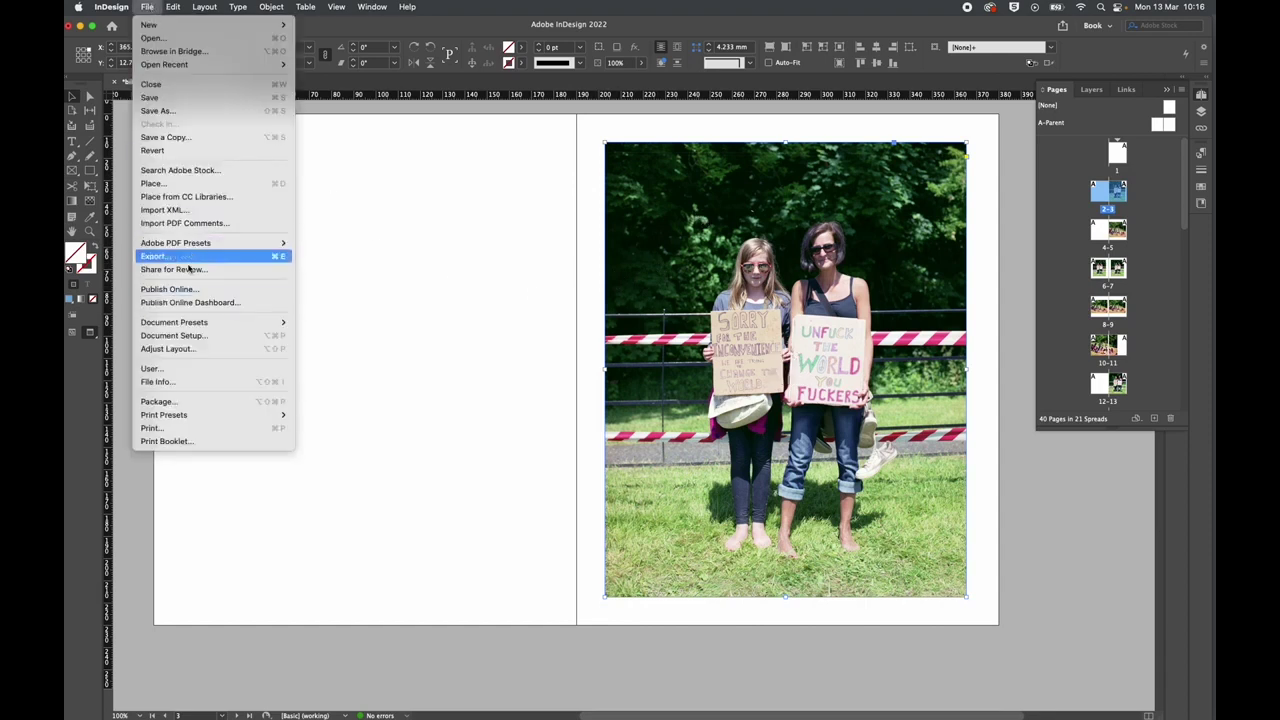
mouse_move(195, 250)
mouse_move(175, 8)
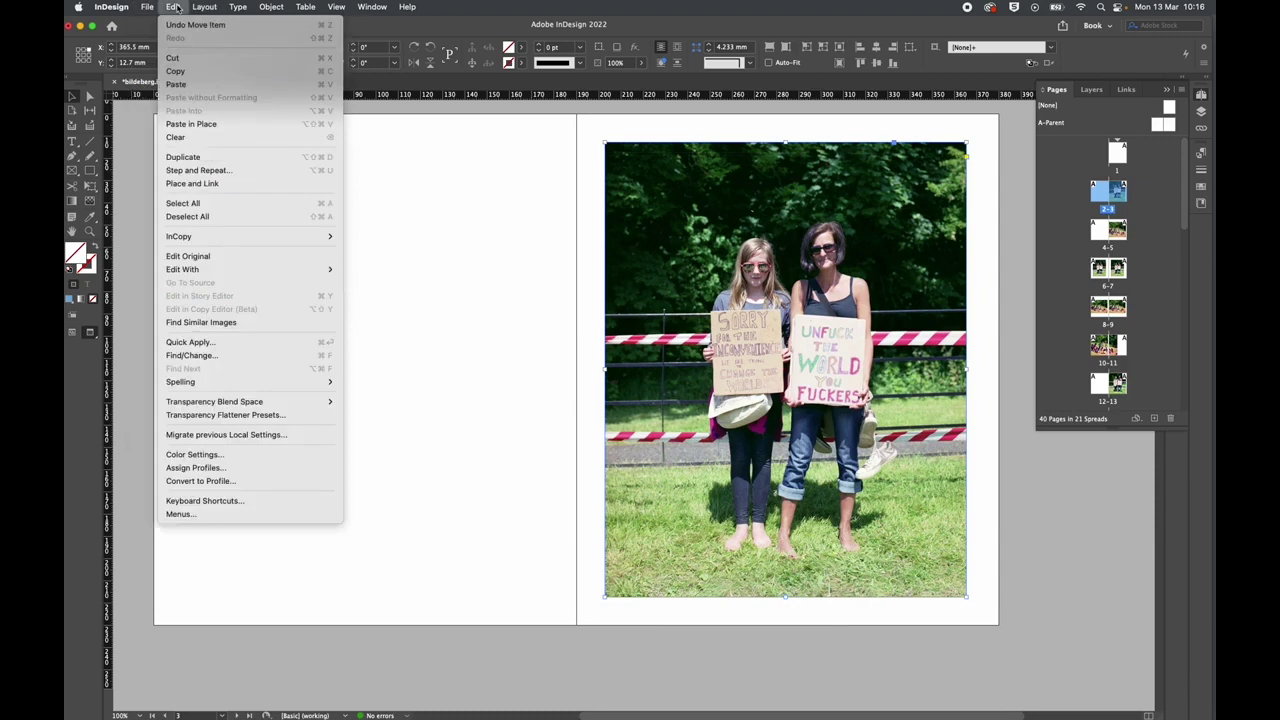
click(374, 145)
Review the sequence and pacing of the photos on the spreads from page 1 through pages 10–11.
scroll(397, 207, up, 15)
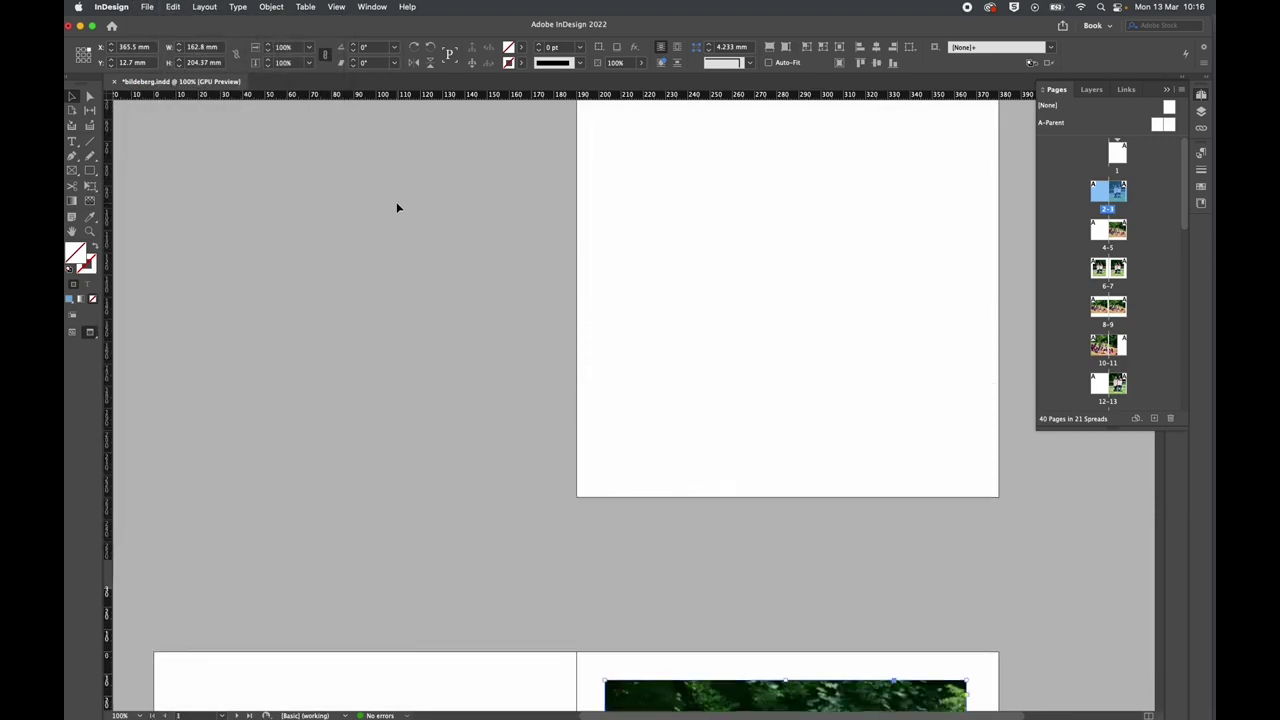
scroll(397, 207, down, 10)
scroll(397, 207, up, 2)
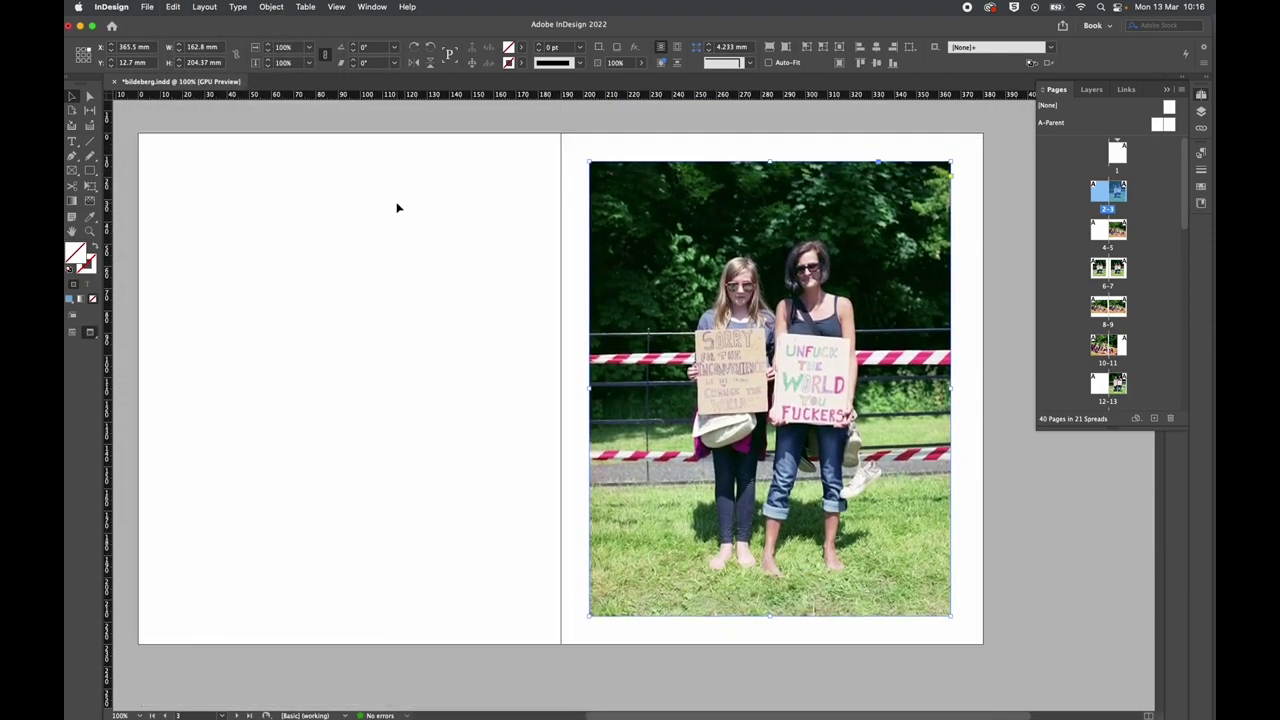
scroll(503, 268, down, 15)
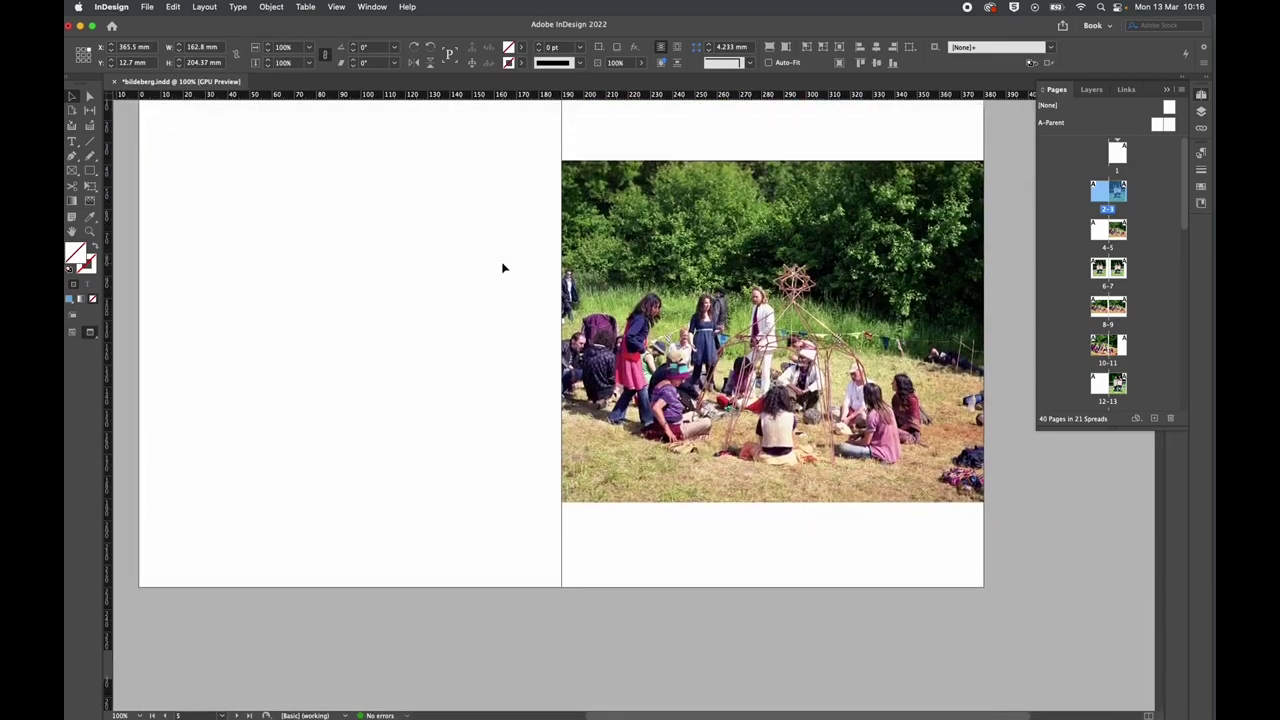
scroll(503, 268, down, 10)
scroll(503, 268, up, 2)
scroll(503, 268, down, 3)
scroll(503, 268, down, 10)
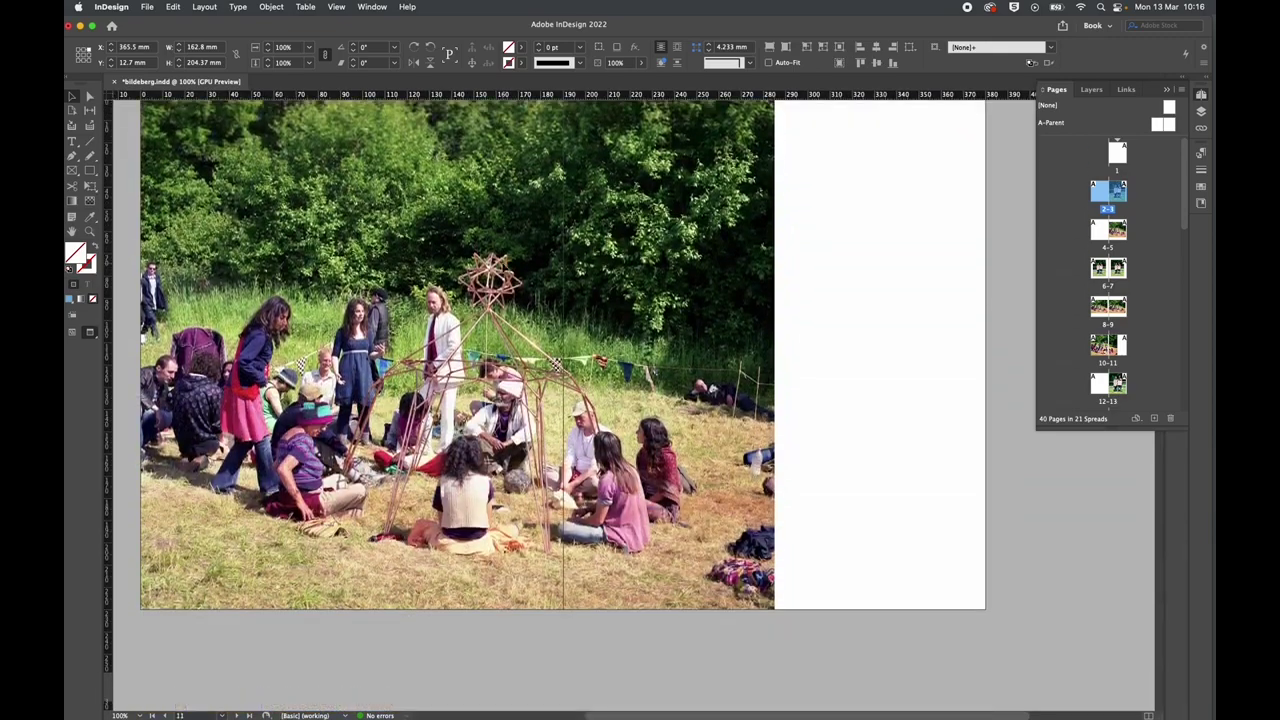
scroll(503, 268, up, 2)
scroll(503, 268, down, 1)
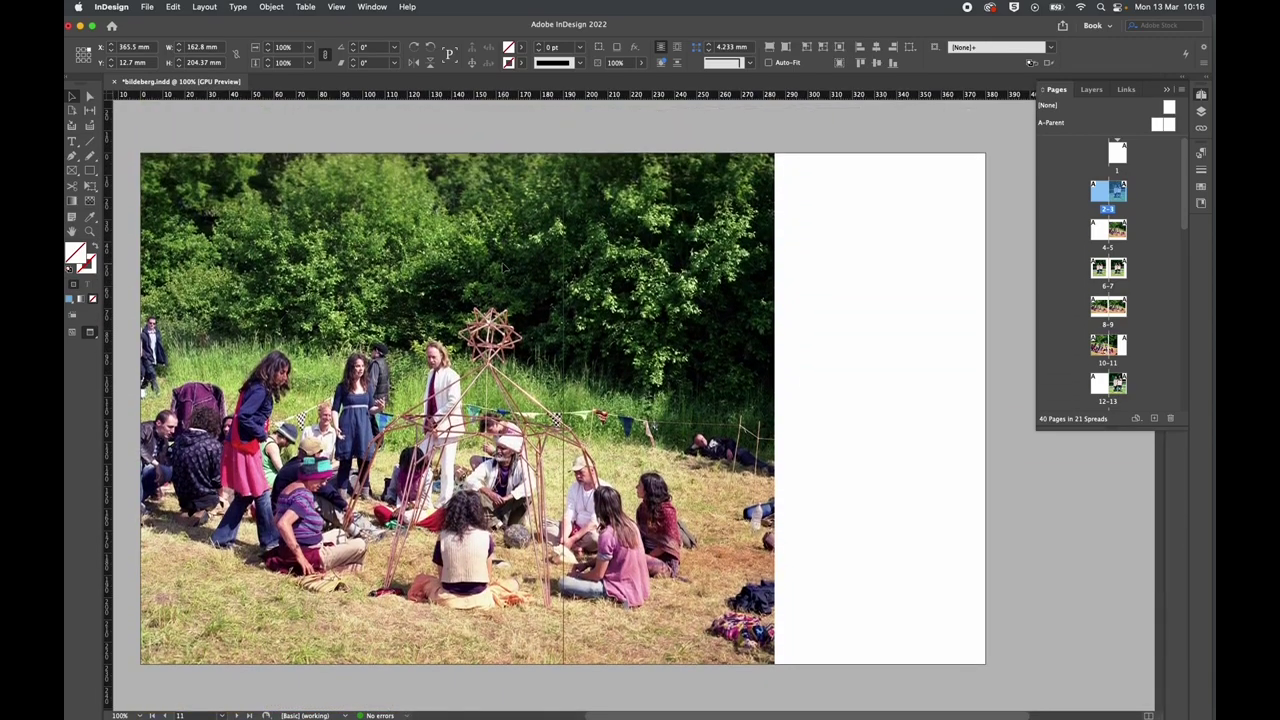
scroll(503, 268, up, 15)
scroll(503, 268, up, 12)
scroll(503, 268, down, 2)
scroll(503, 268, up, 1)
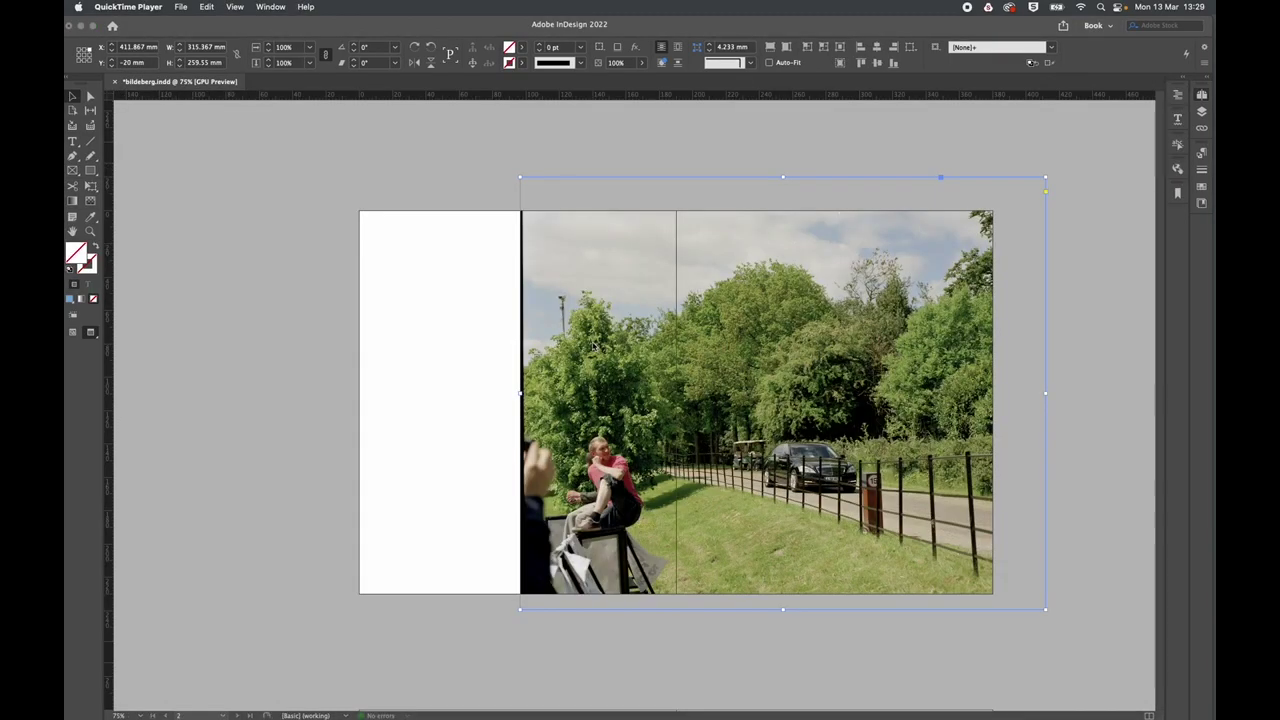
Switch back to the InDesign document with the road photo placed across pages 2–3.
click(520, 160)
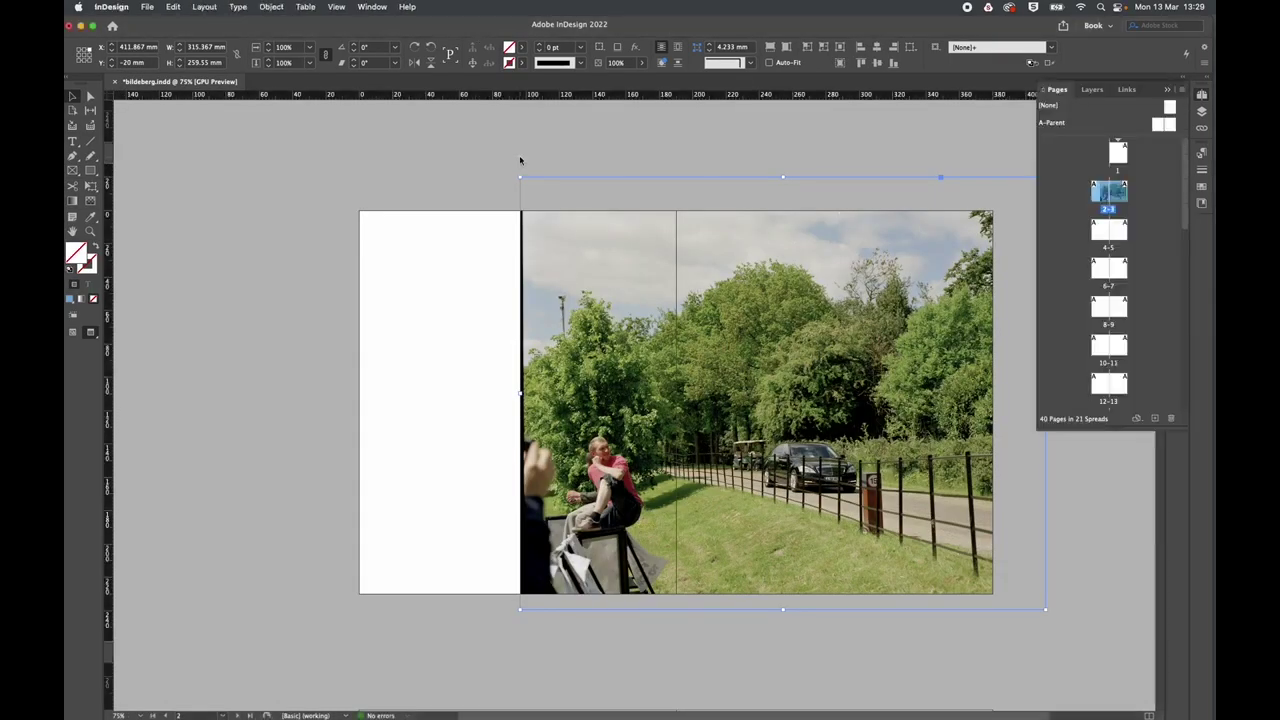
Move the InDesign window aside to look at the Final TIFFs folder in Finder, and return to the document.
drag(446, 30, 496, 126)
click(443, 120)
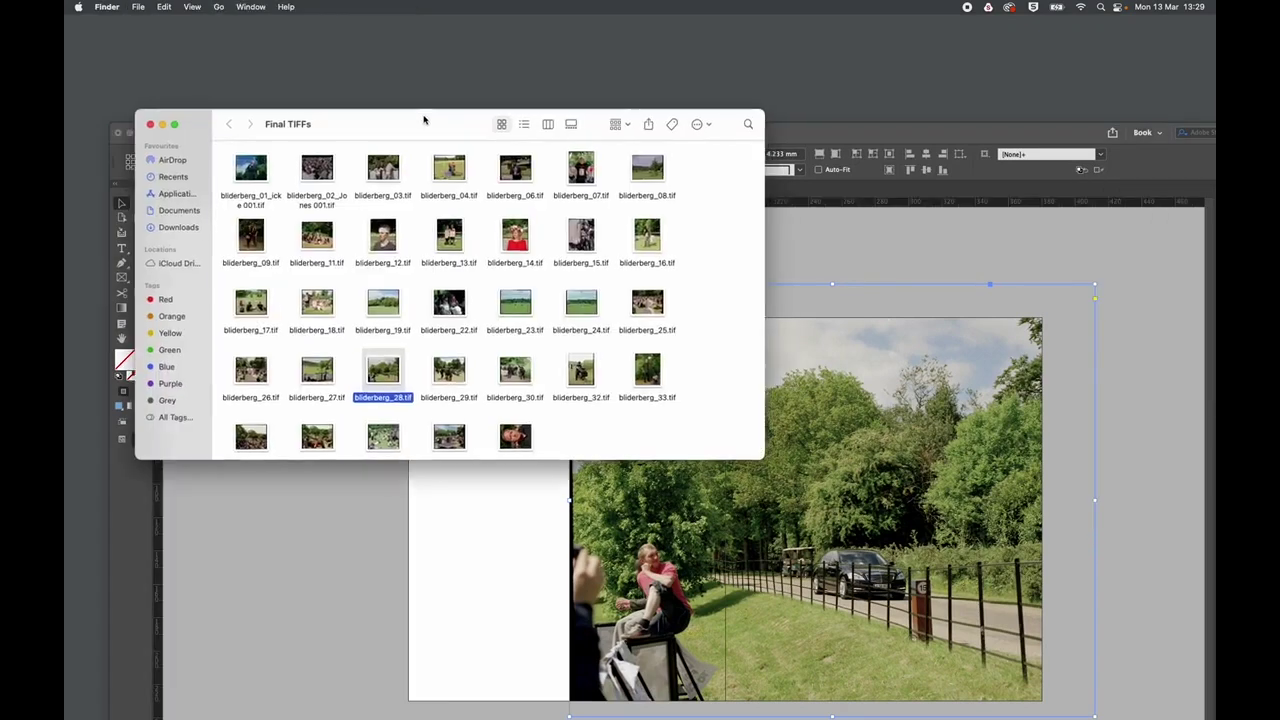
click(484, 130)
drag(465, 133, 429, 27)
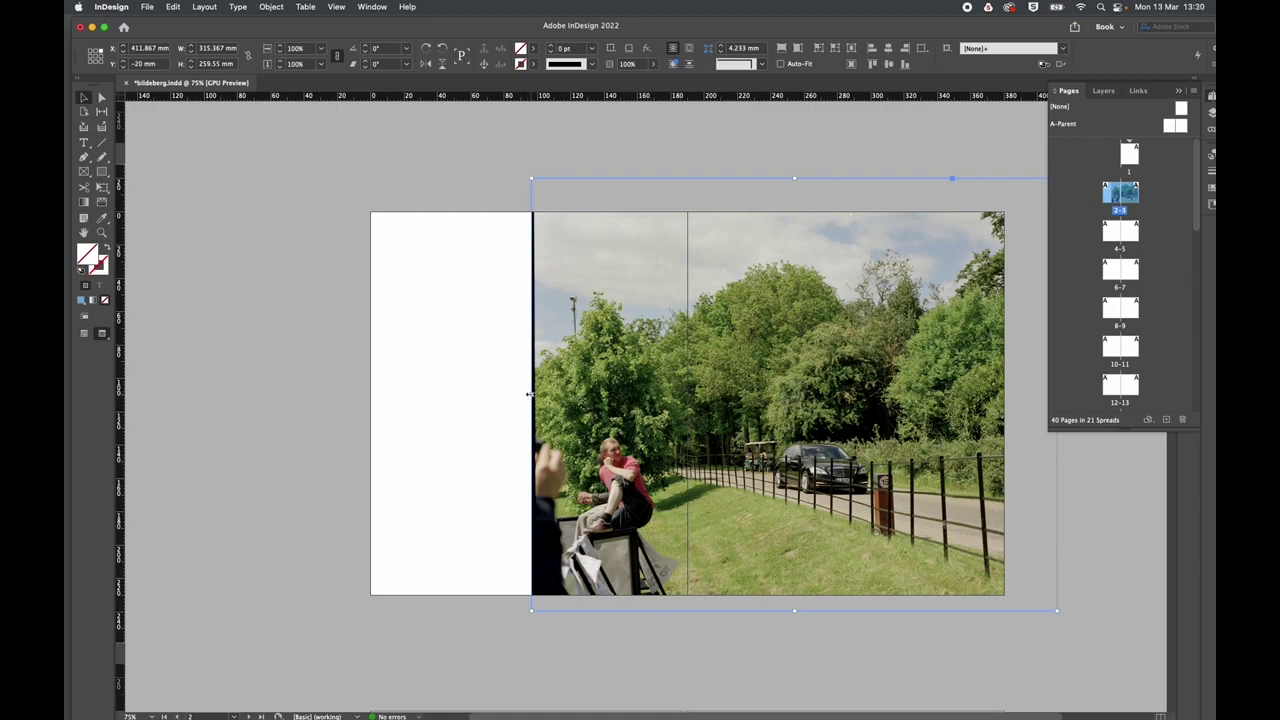
Crop the road photo's frame at the spine to about 222 mm wide on page 3, and reposition the image inside it.
drag(529, 393, 687, 395)
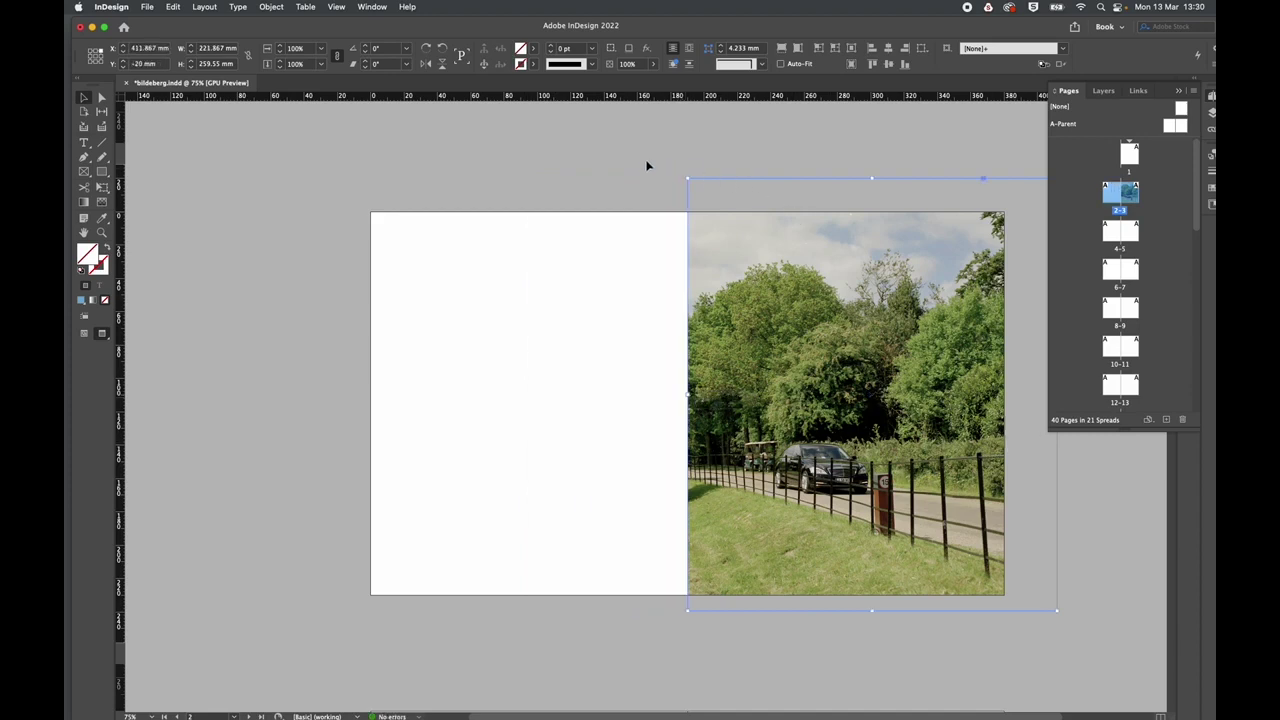
click(646, 165)
drag(838, 492, 829, 491)
click(102, 98)
drag(803, 416, 848, 473)
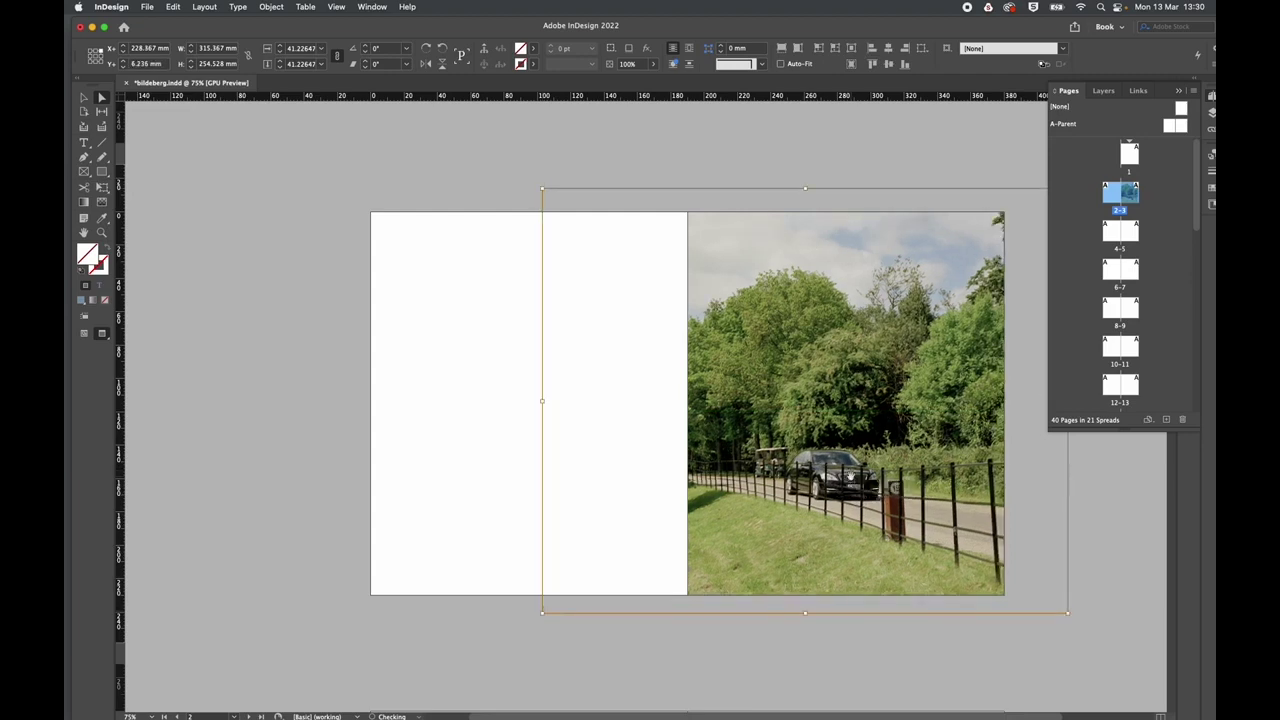
click(593, 166)
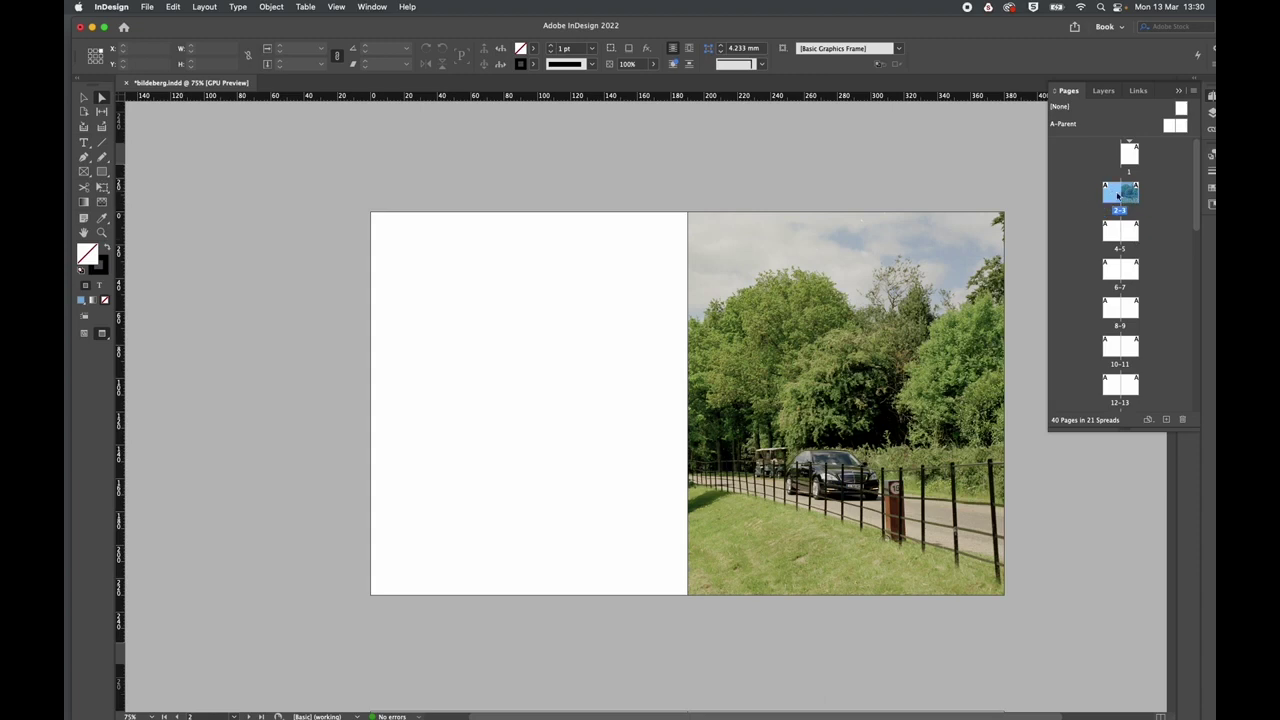
Examine the photo layouts on the spreads from pages 28–29 to 36–37, and return to the road photo on page 3.
click(1127, 232)
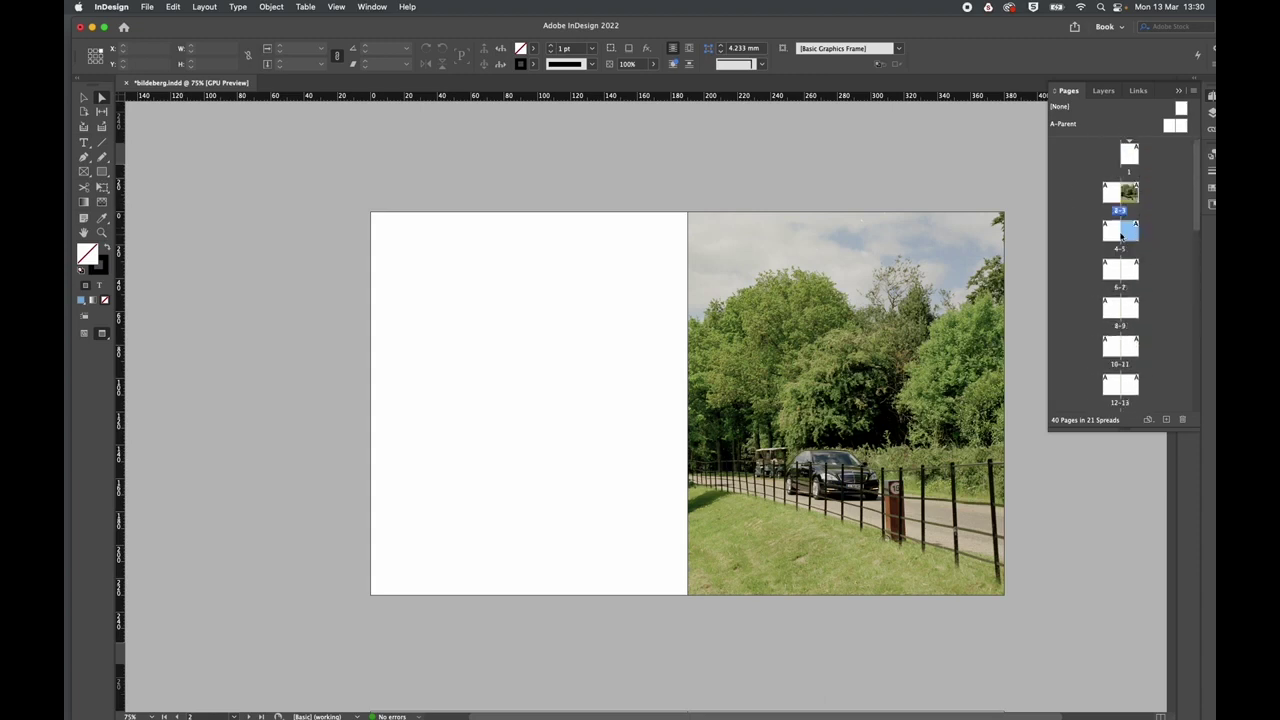
scroll(1120, 237, down, 10)
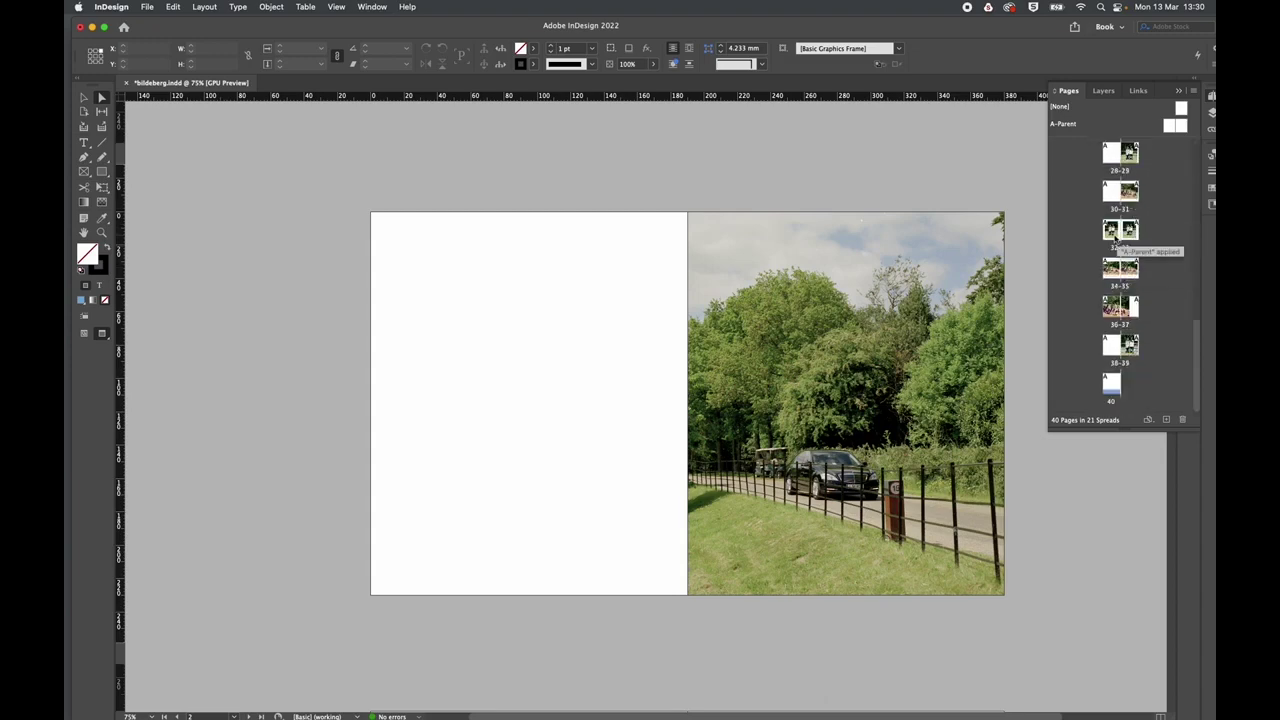
scroll(1116, 237, up, 1)
double_click(1120, 197)
scroll(769, 316, down, 15)
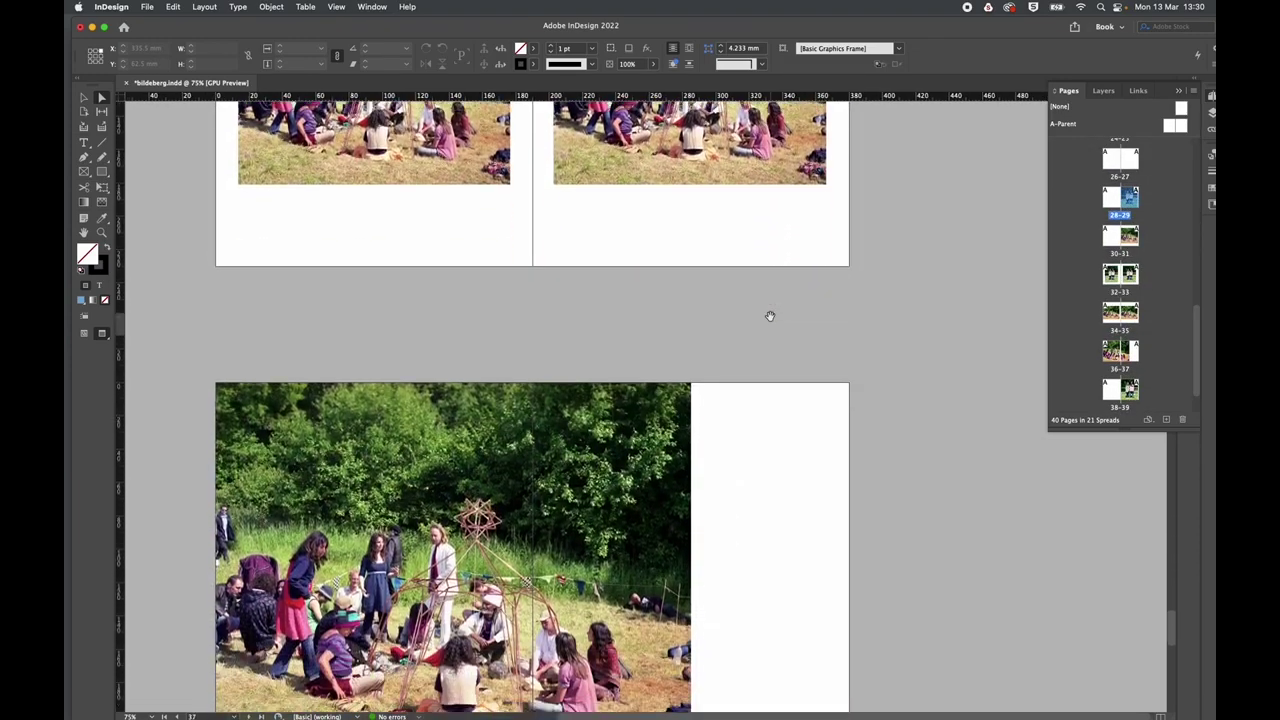
scroll(769, 316, down, 2)
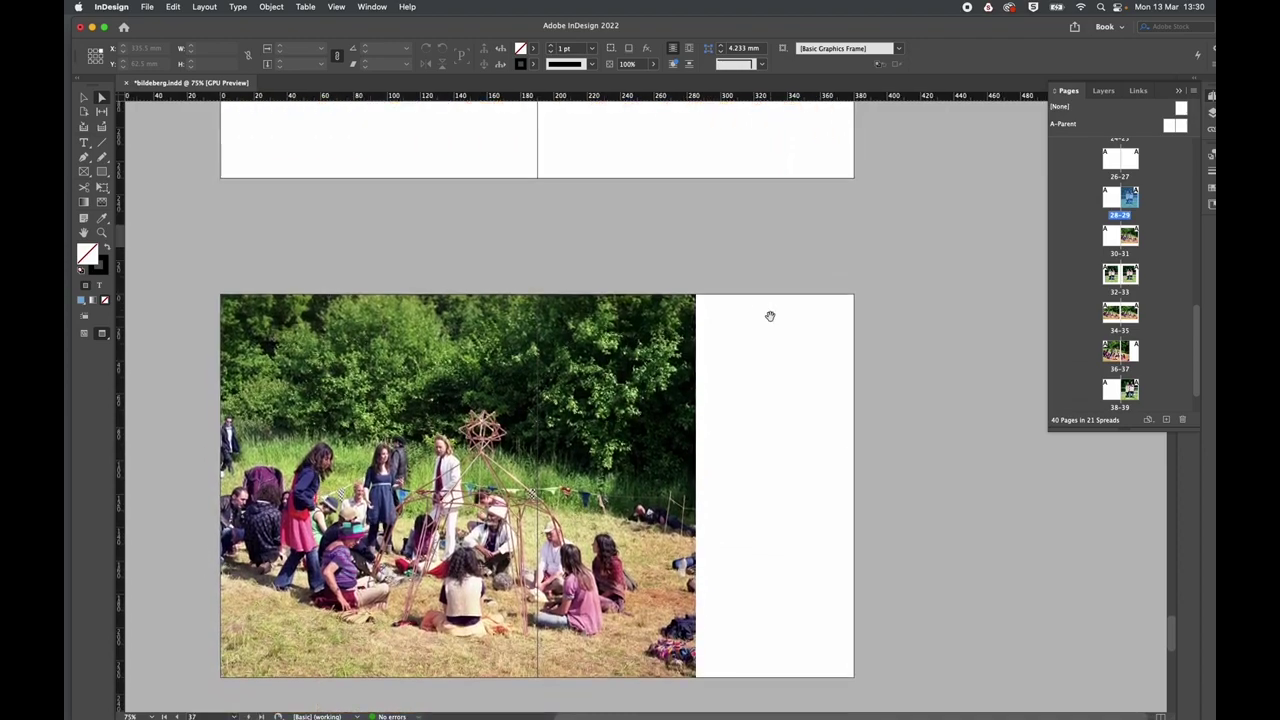
scroll(769, 316, up, 12)
scroll(769, 316, up, 10)
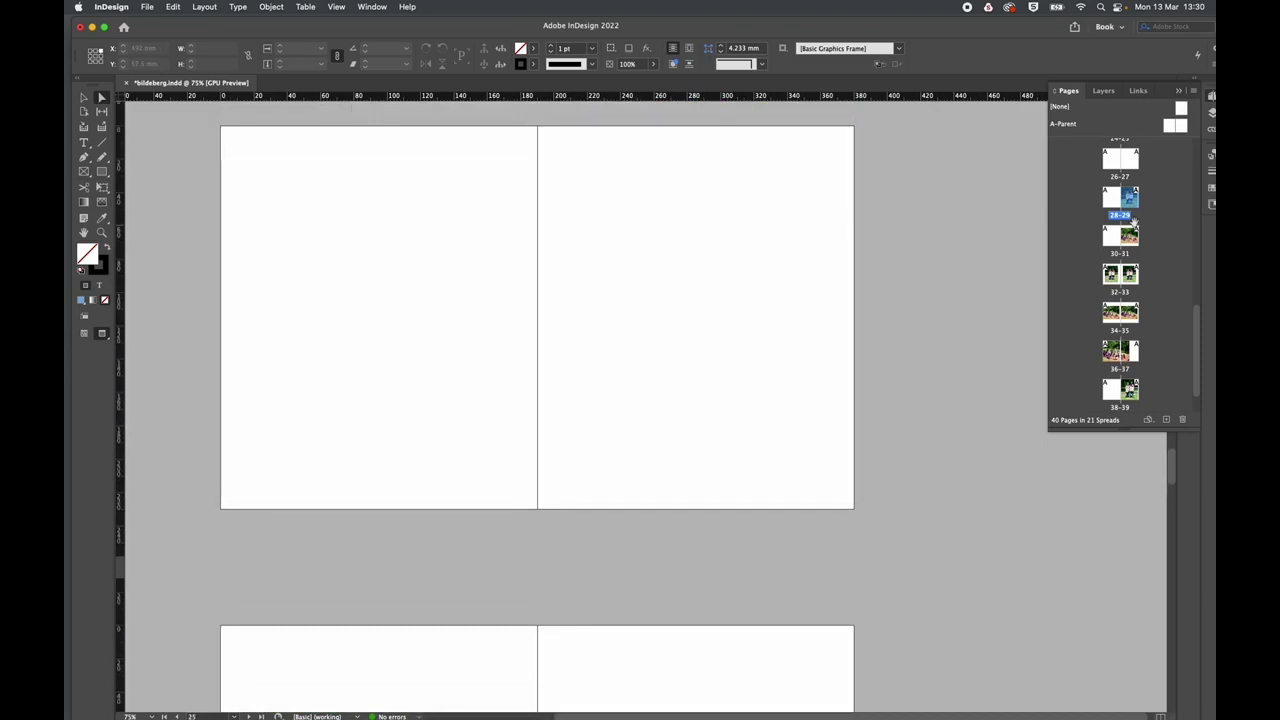
scroll(1125, 260, up, 10)
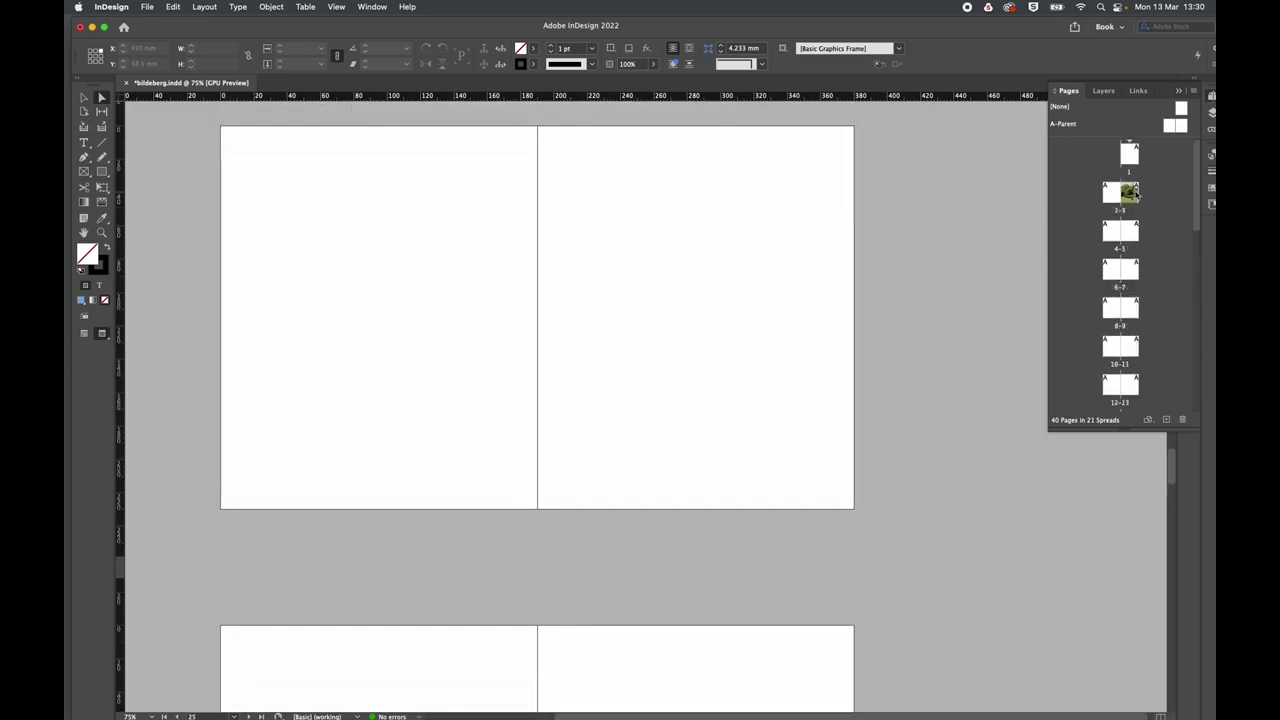
click(1133, 193)
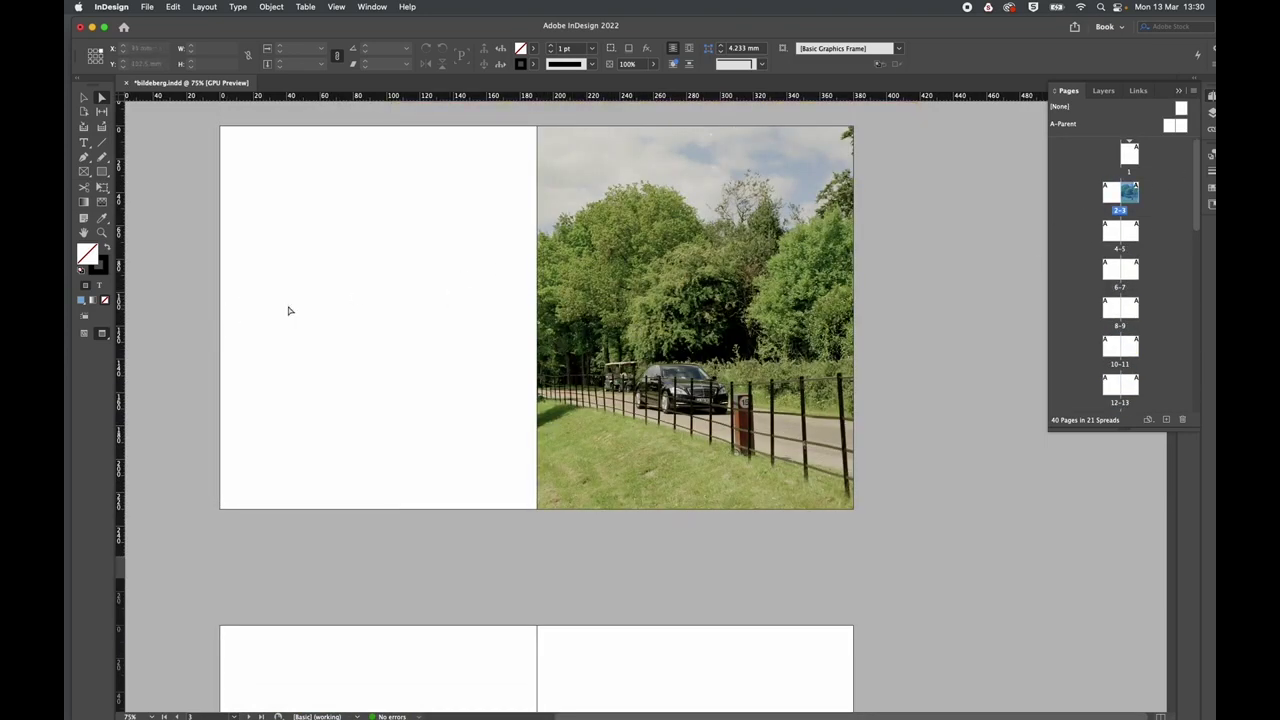
Place the roadside-sign photo from Finder on pages 4–5, and move it up toward the spread's outer corner on page 4.
scroll(288, 310, down, 4)
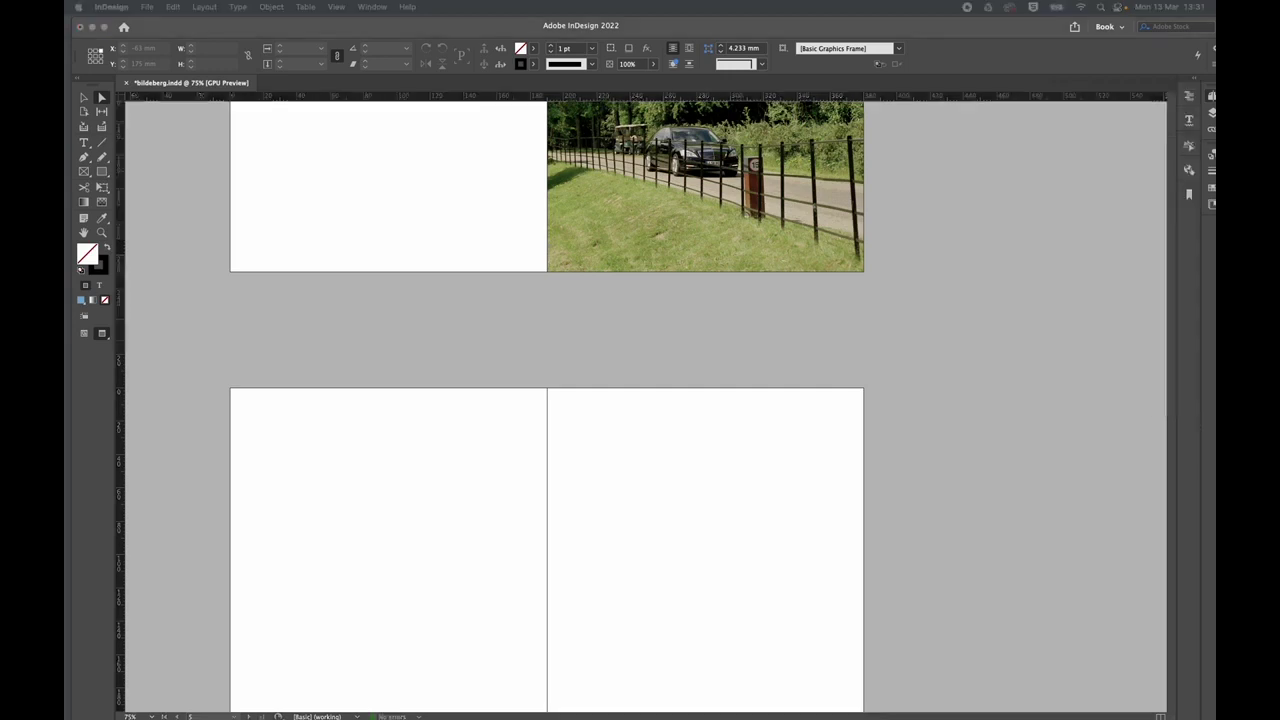
drag(479, 229, 556, 457)
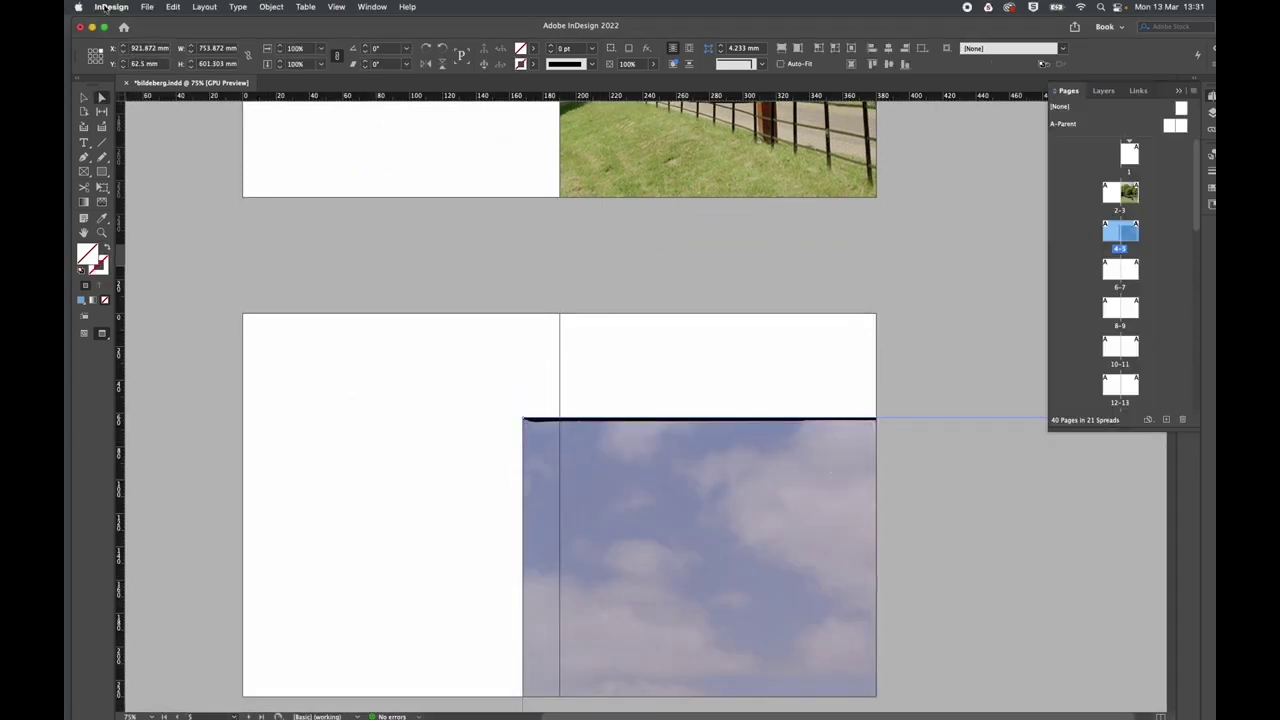
drag(548, 440, 306, 307)
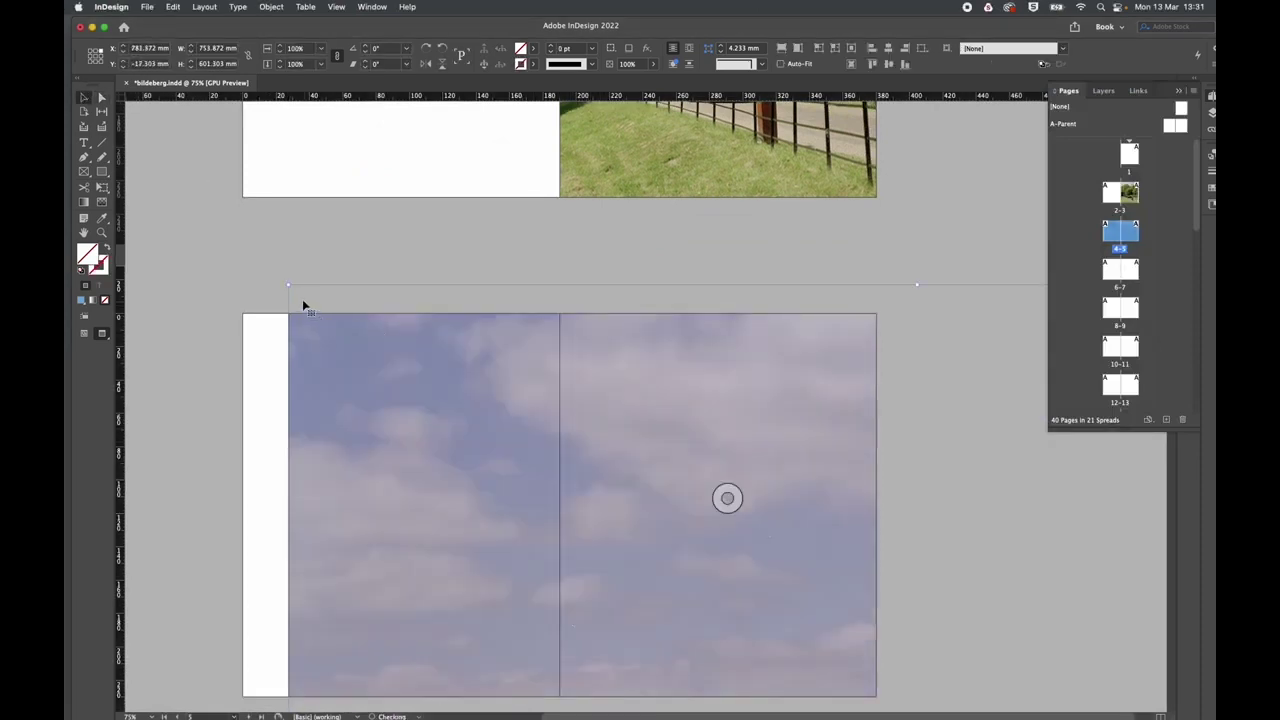
Crop the sign photo's frame to about 288 × 230 mm from the outer edge of page 4, and fill it proportionally with the image.
scroll(365, 357, down, 2)
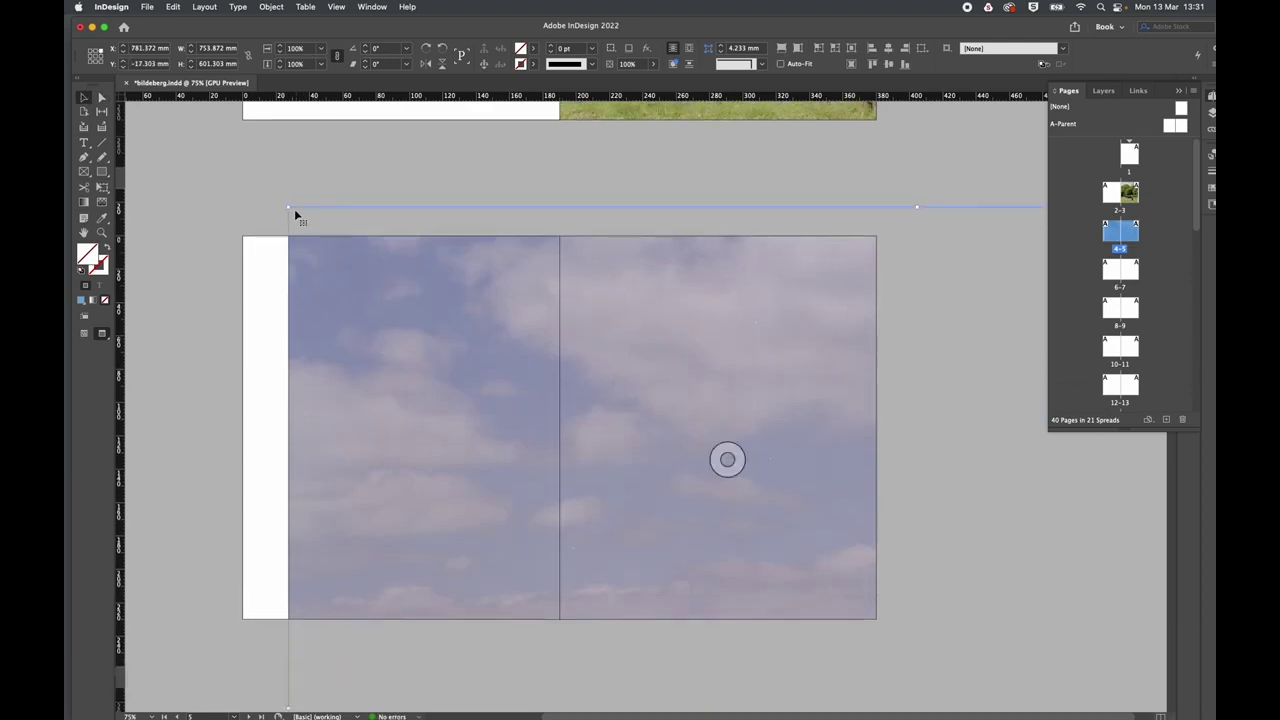
drag(288, 207, 434, 340)
drag(631, 434, 441, 279)
drag(438, 321, 443, 290)
drag(246, 198, 286, 236)
drag(401, 340, 358, 345)
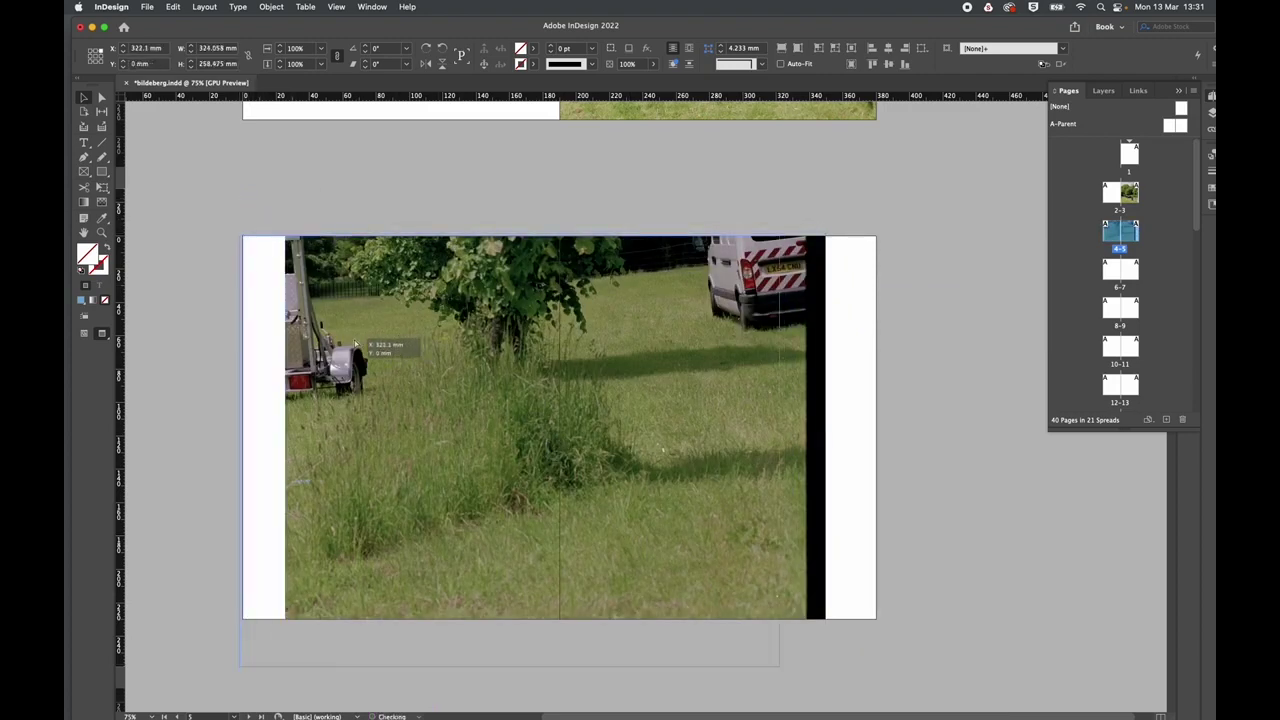
drag(781, 667, 724, 619)
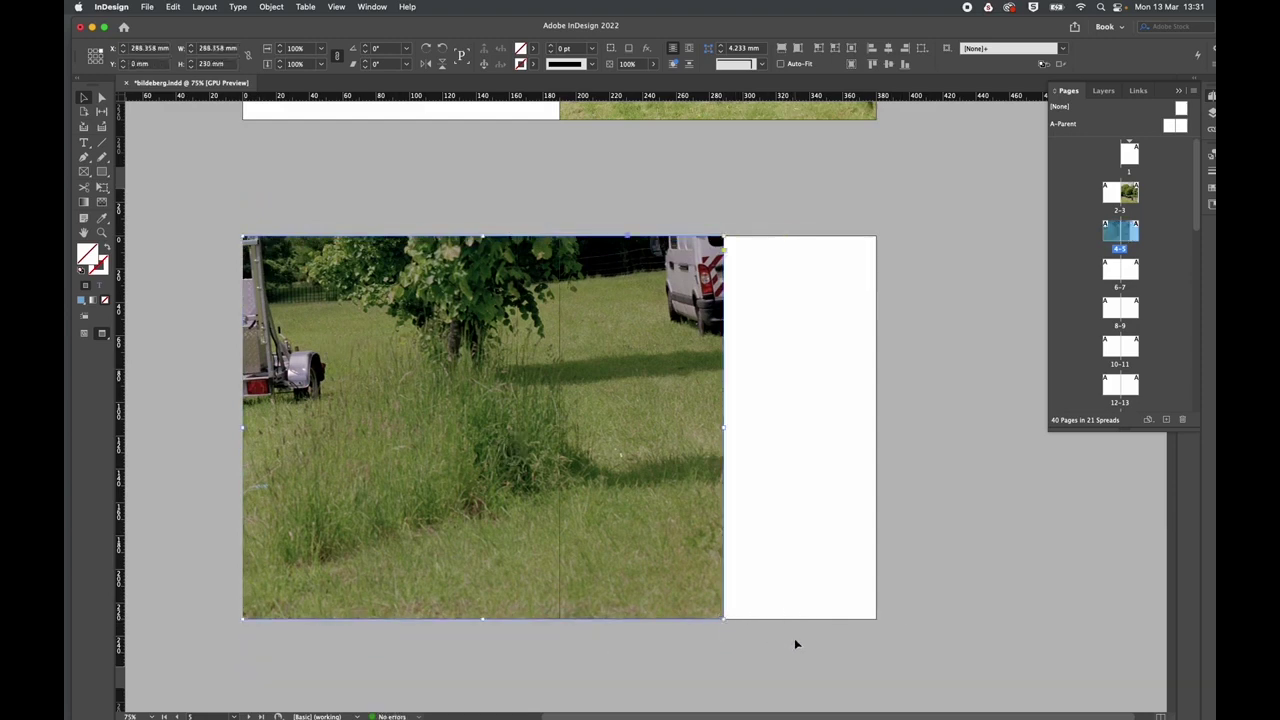
key(super+alt+shift+c)
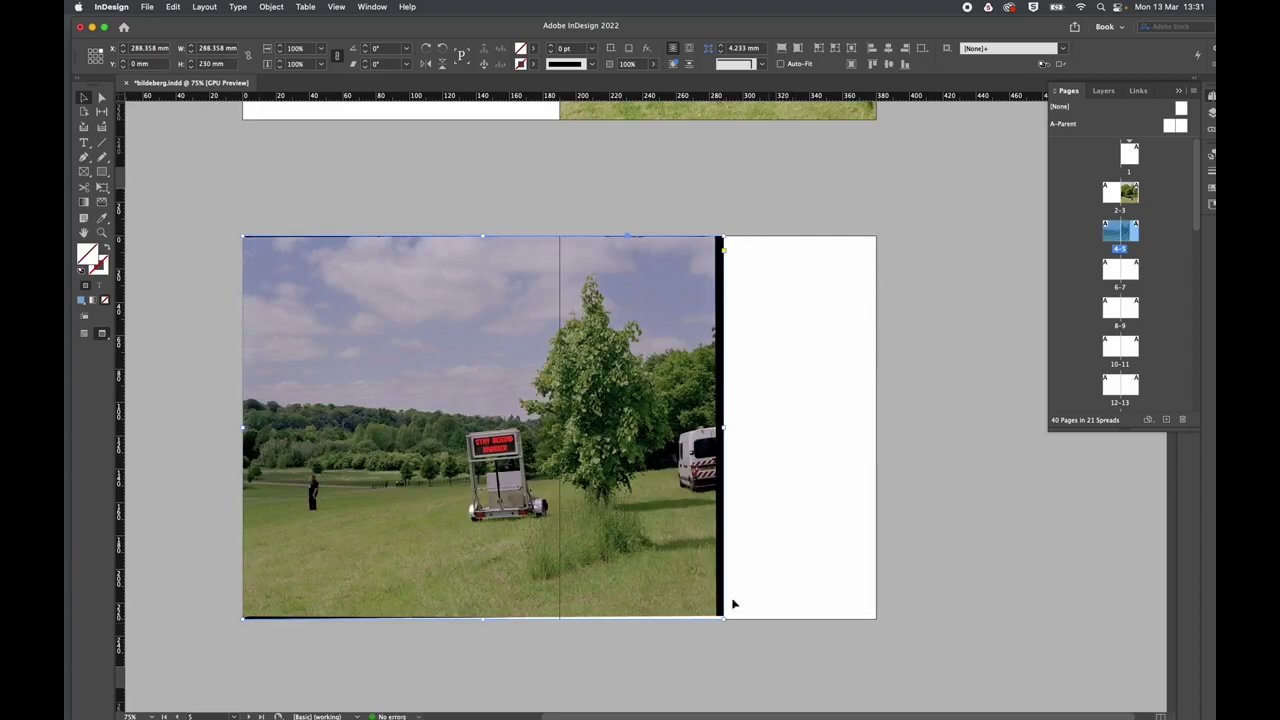
Try the sign photo flush with the outer edge of page 5, and move it back to the outer edge of page 4.
click(593, 192)
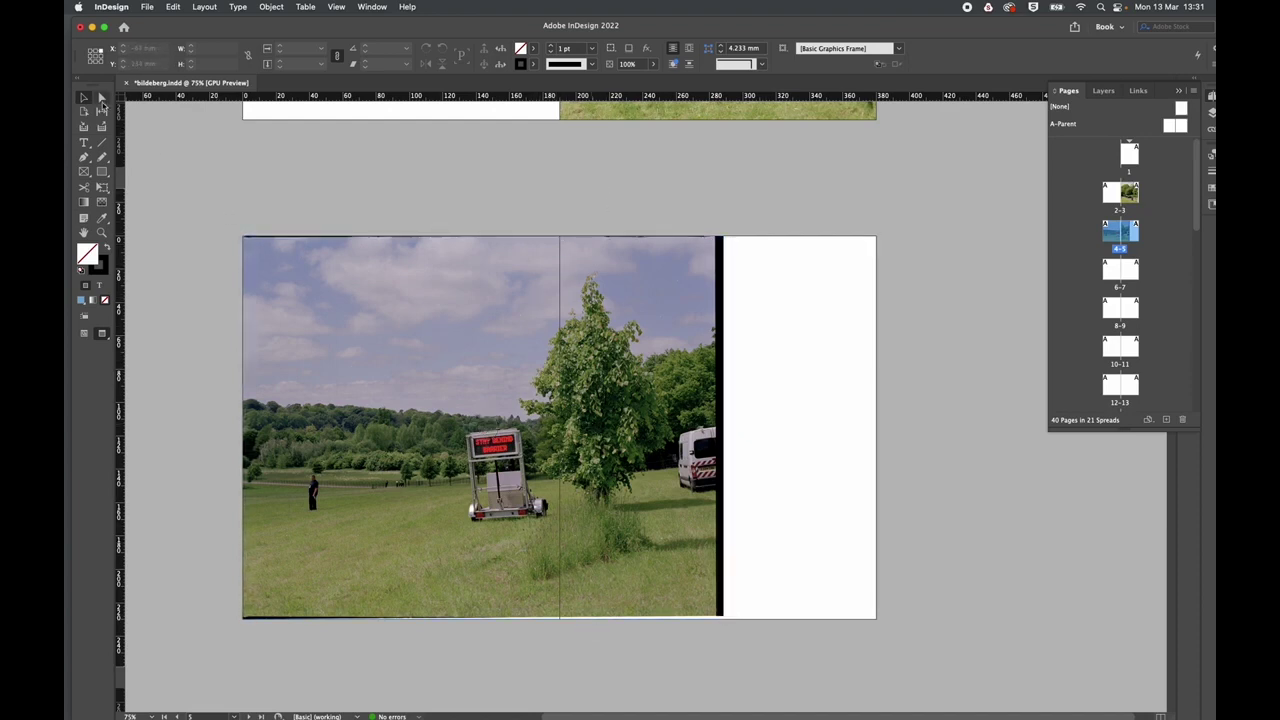
click(418, 362)
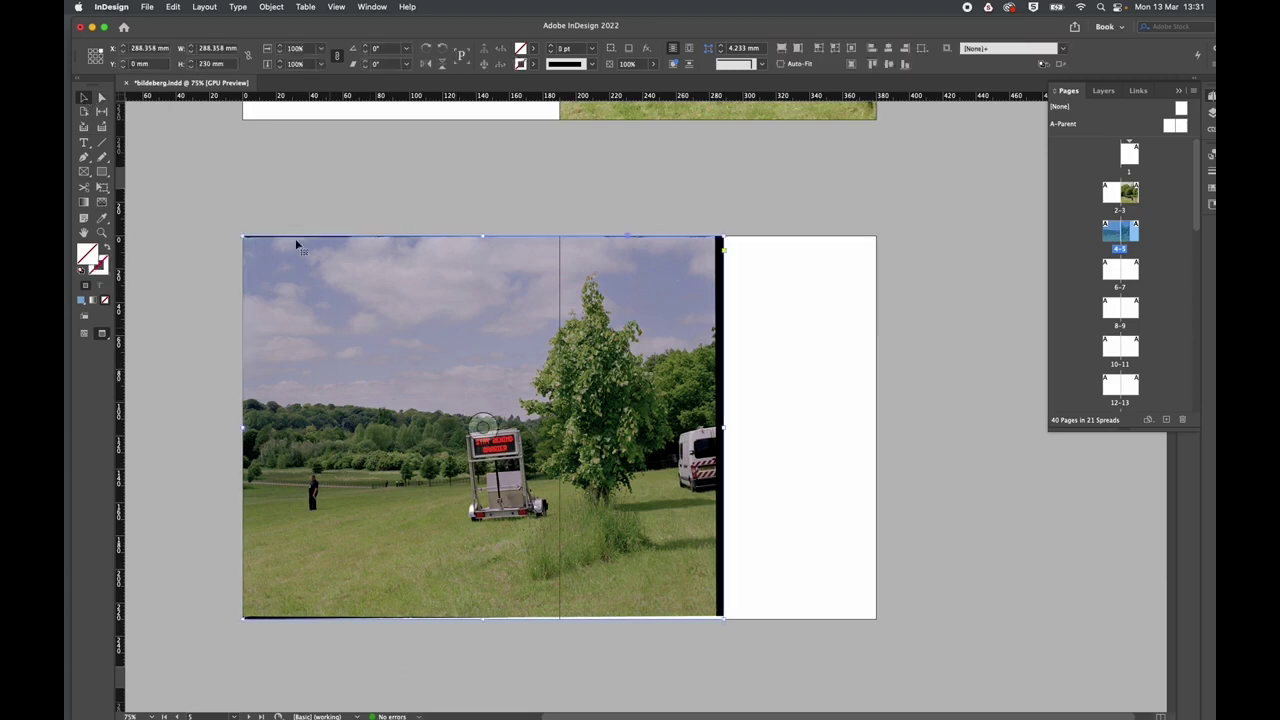
drag(432, 365, 586, 366)
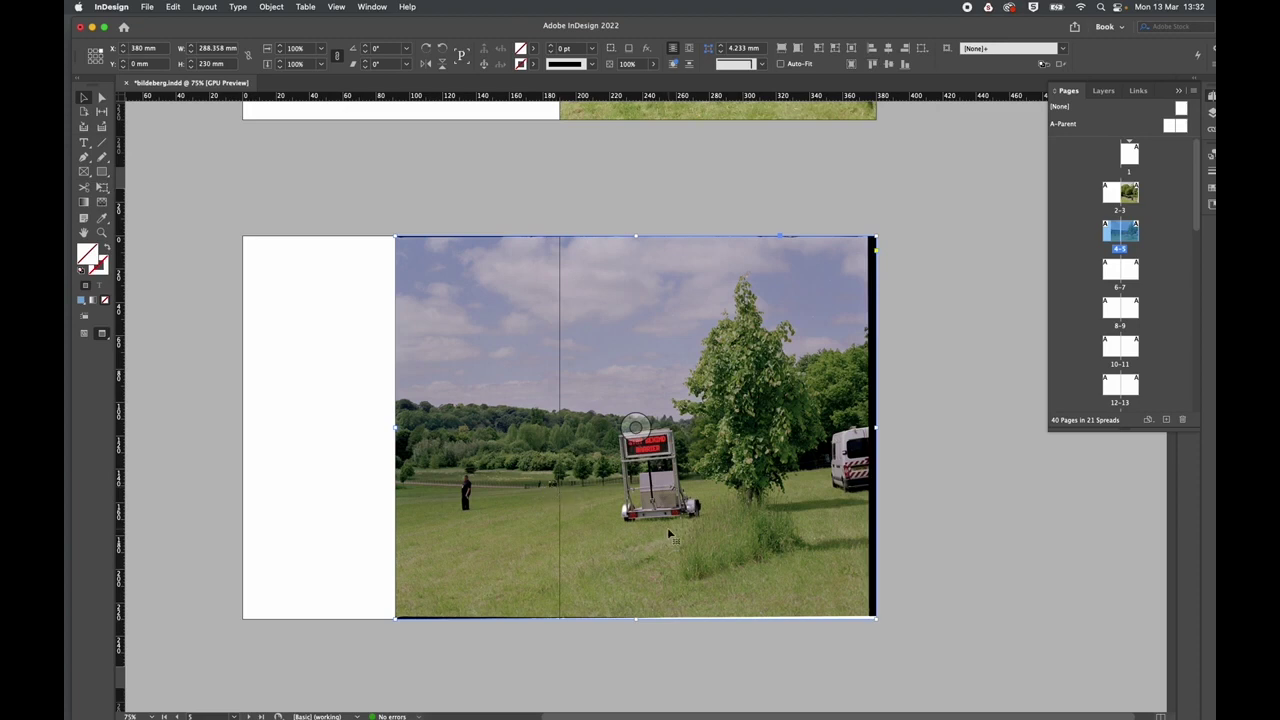
drag(698, 537, 546, 537)
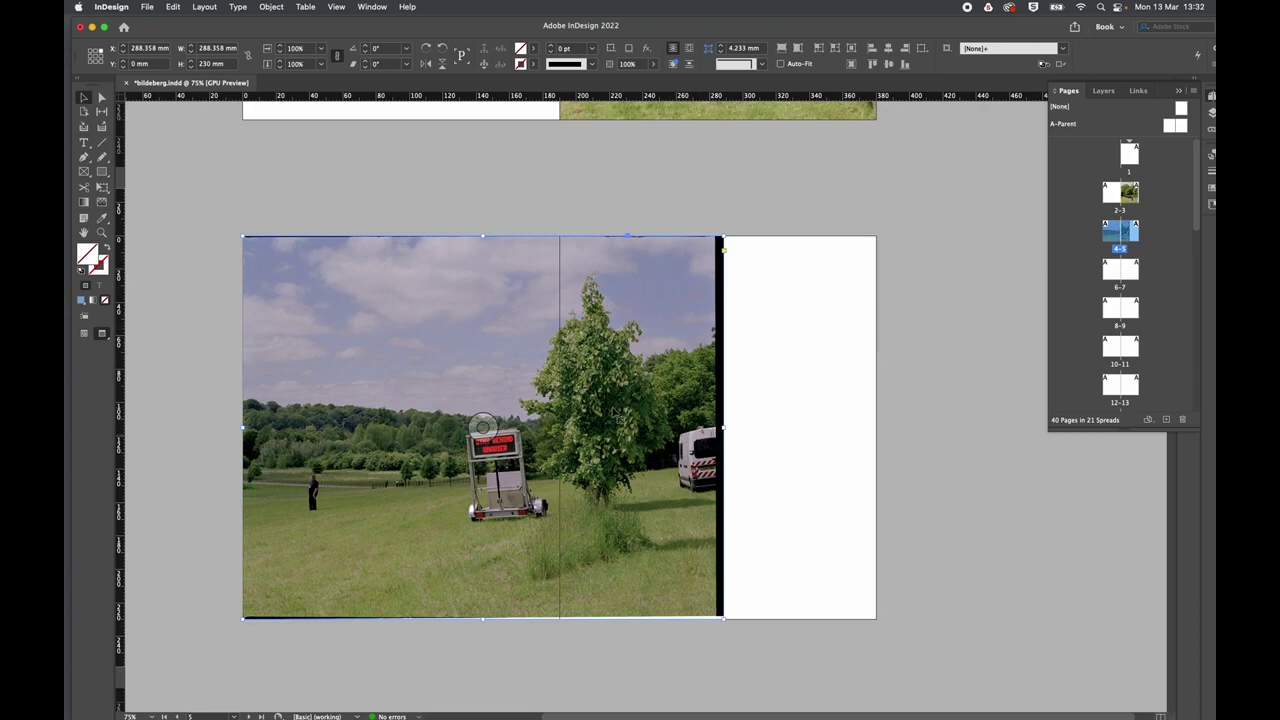
Trim the black border off the sign photo's edge on page 5, making the frame 283.5 mm wide.
drag(724, 428, 716, 428)
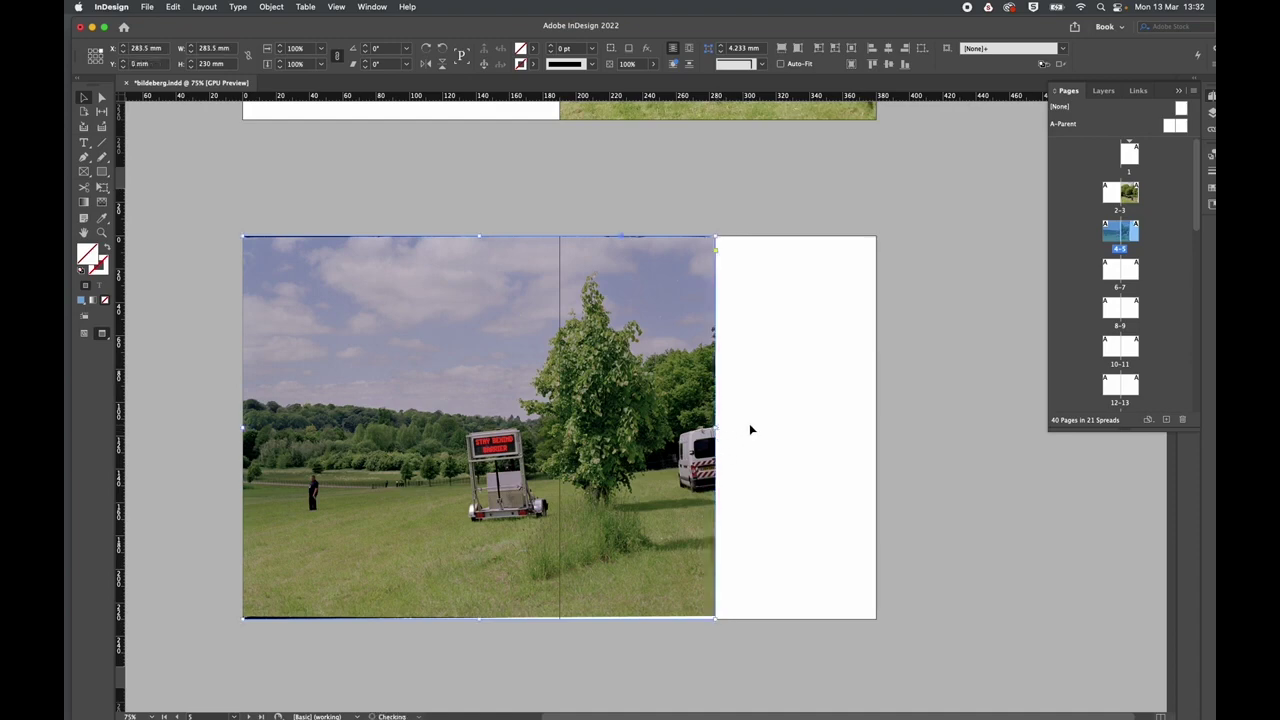
click(750, 427)
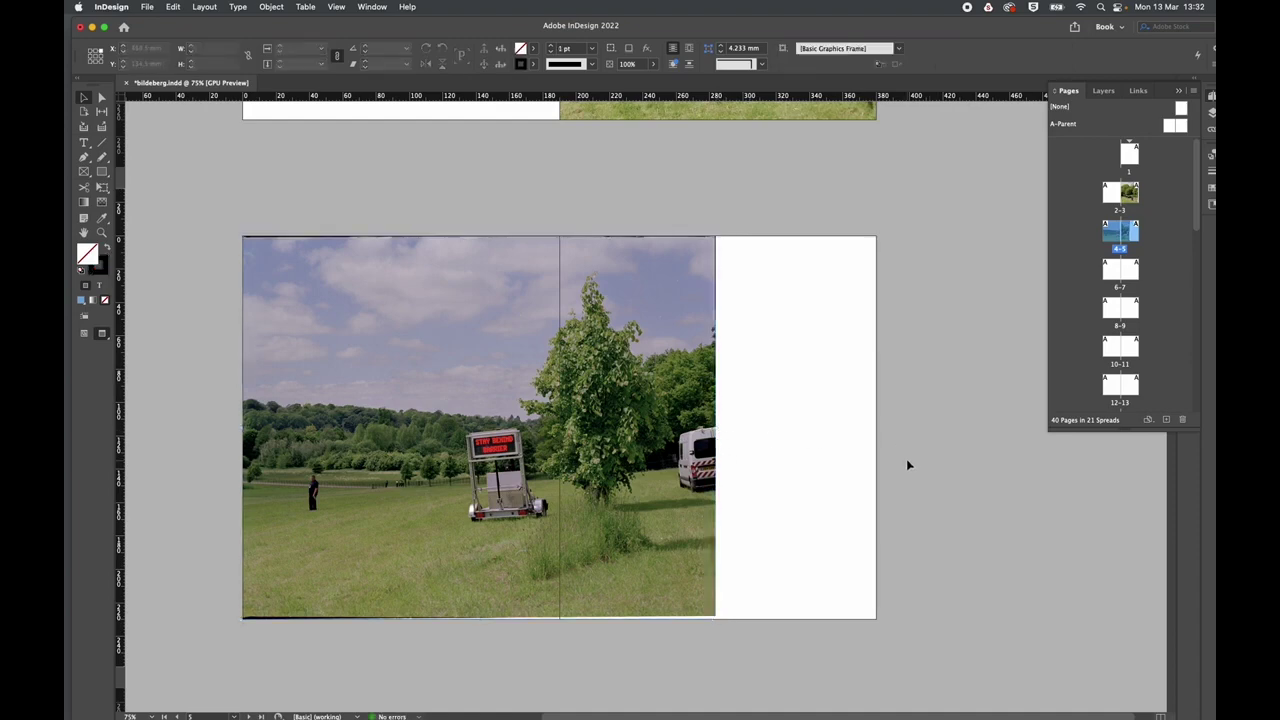
scroll(907, 462, up, 5)
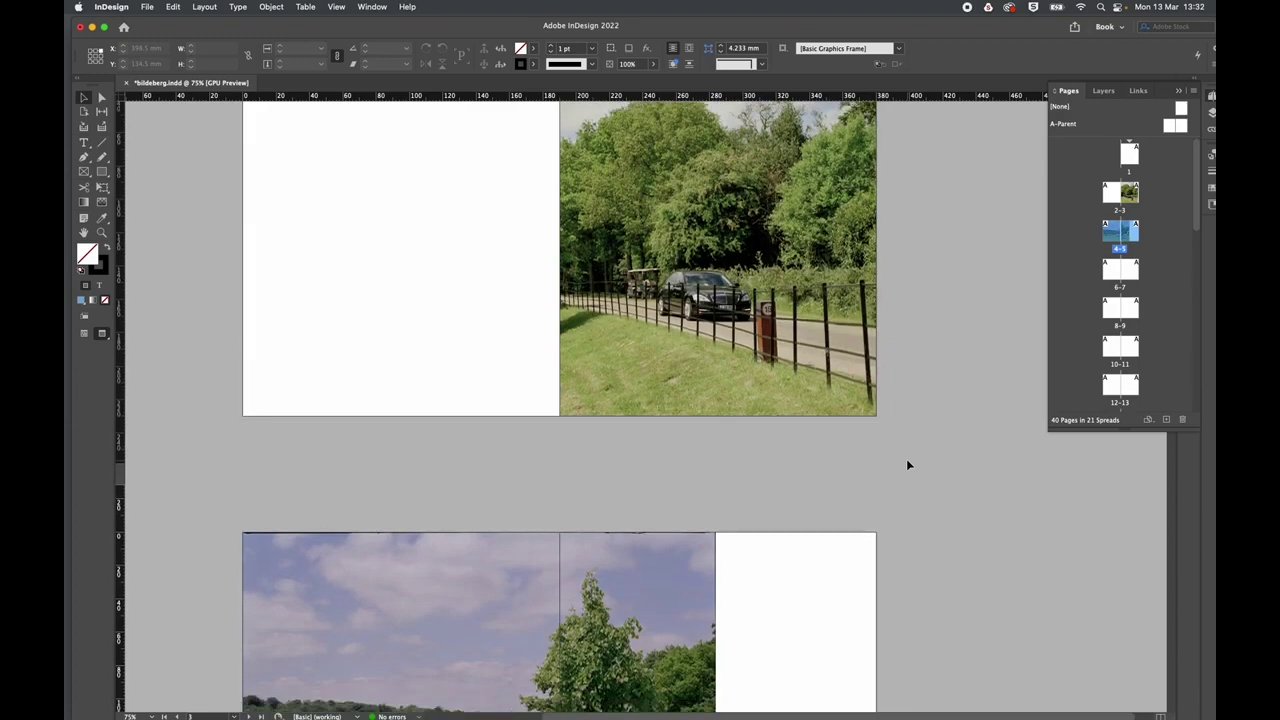
Place the green field photo from Finder on the empty spread of pages 6–7.
scroll(786, 449, down, 10)
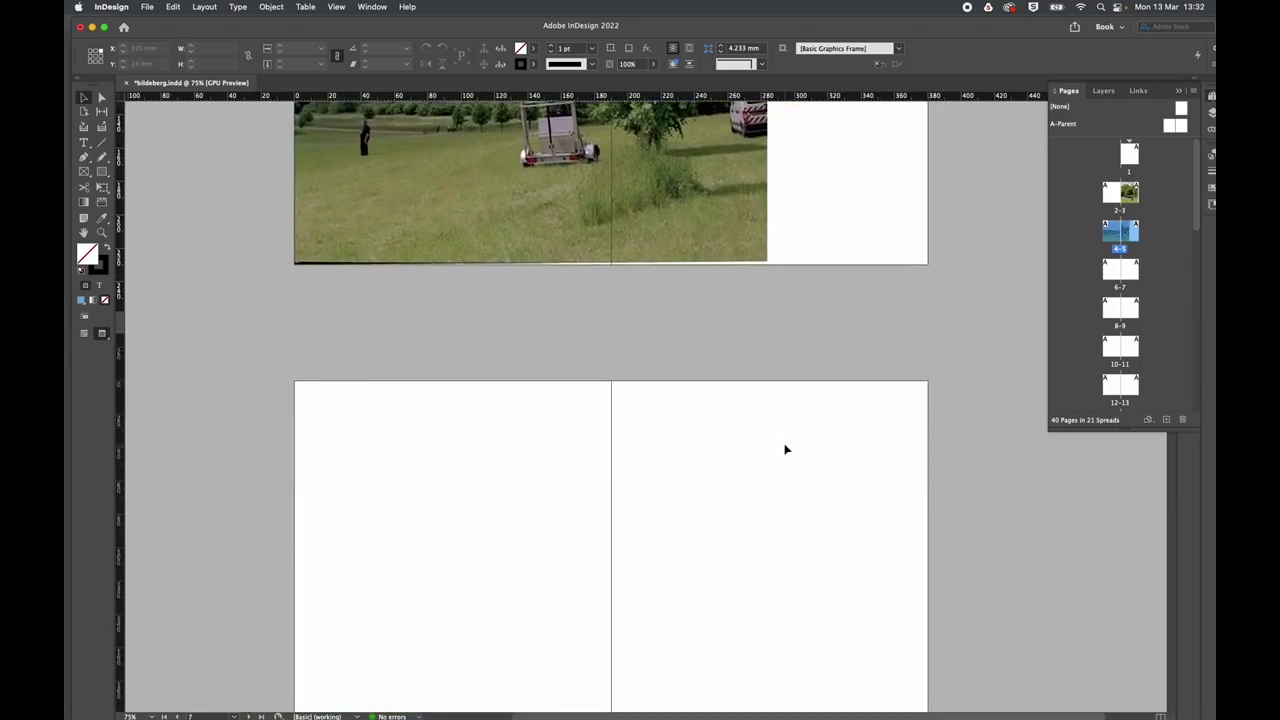
scroll(786, 449, down, 3)
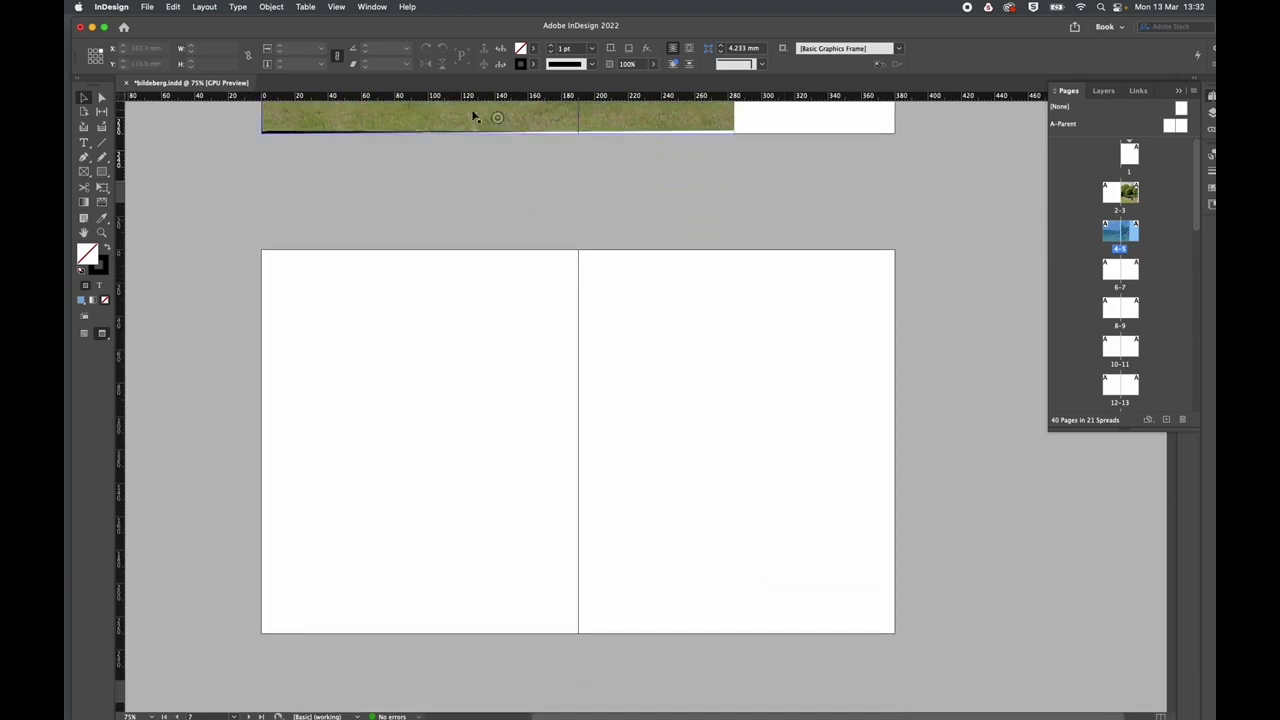
mouse_move(438, 17)
mouse_down()
mouse_move(655, 256)
mouse_move(436, 14)
mouse_up()
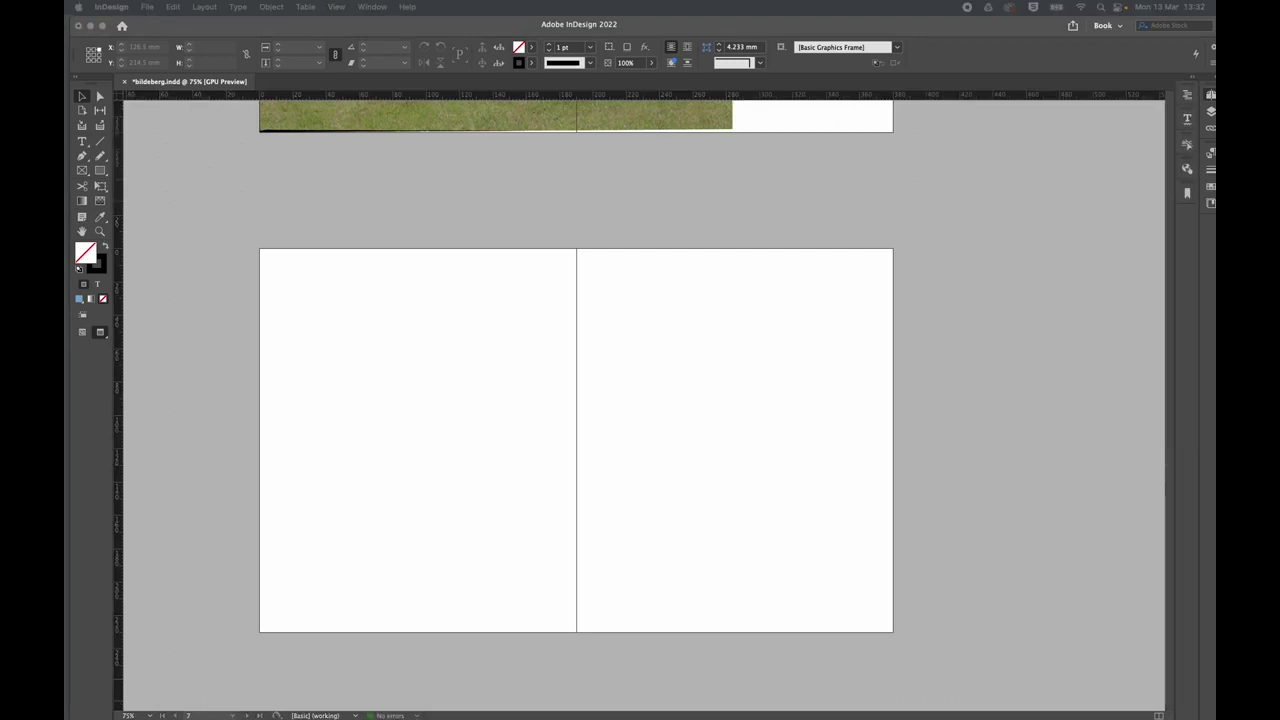
drag(456, 265, 414, 286)
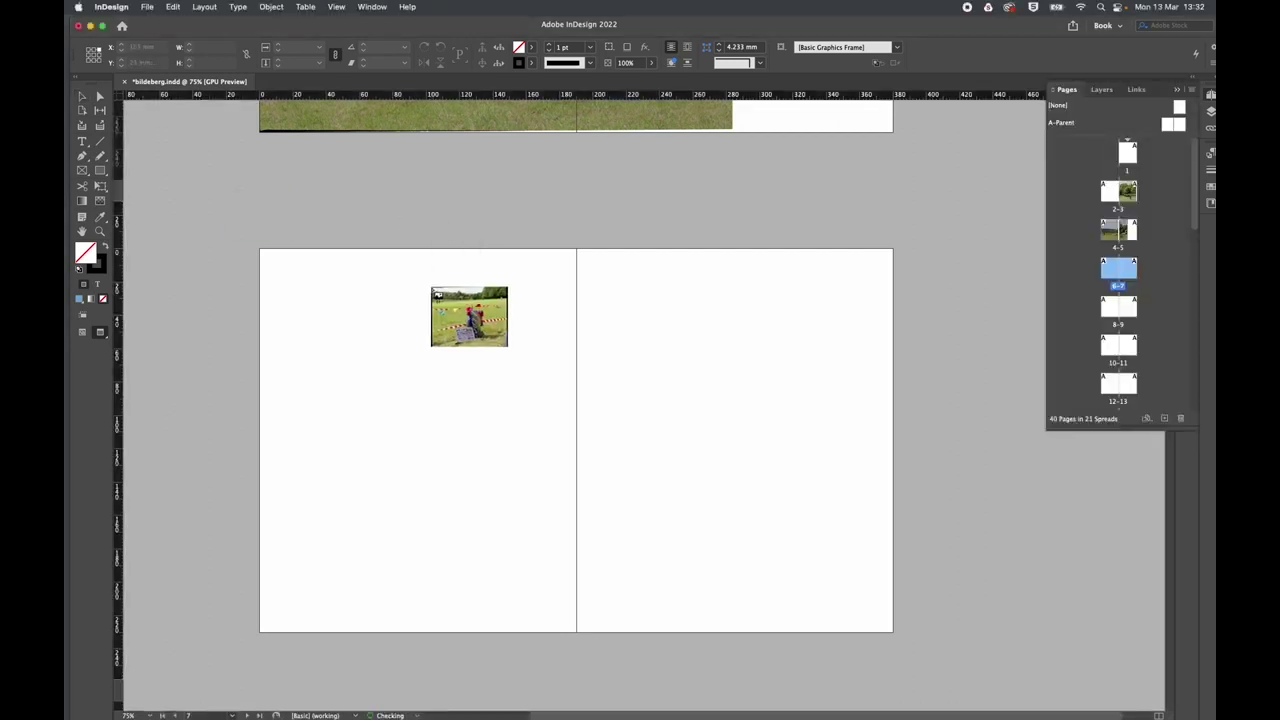
click(432, 285)
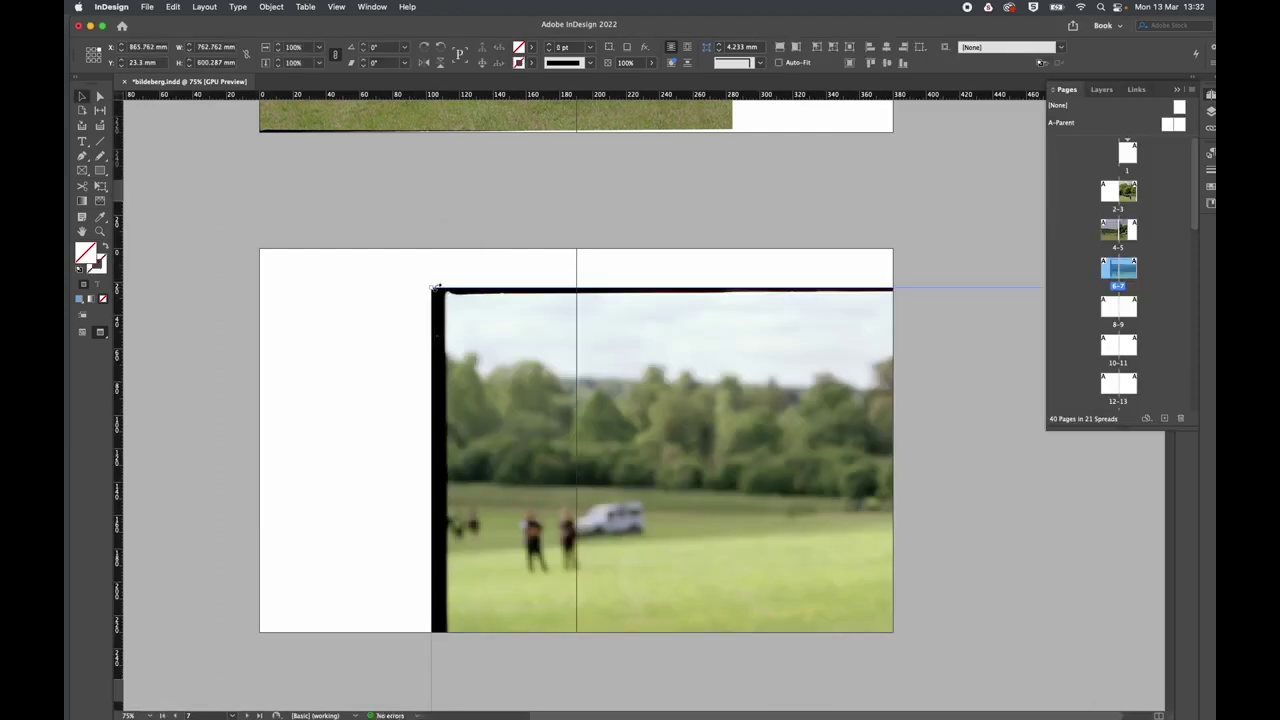
Crop the field photo's frame to the height of the spread on pages 6–7, and fill it proportionally with the image.
drag(586, 443, 768, 583)
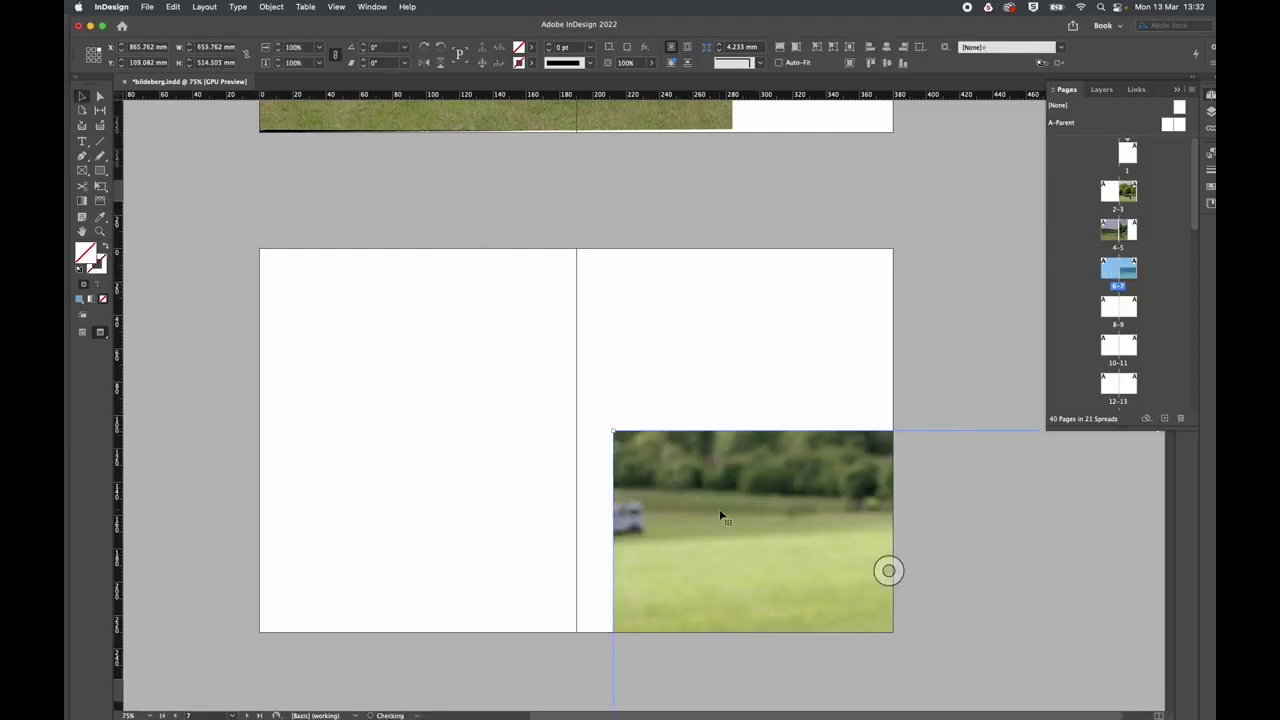
click(276, 153)
drag(277, 153, 505, 335)
drag(578, 394, 414, 265)
drag(505, 331, 357, 266)
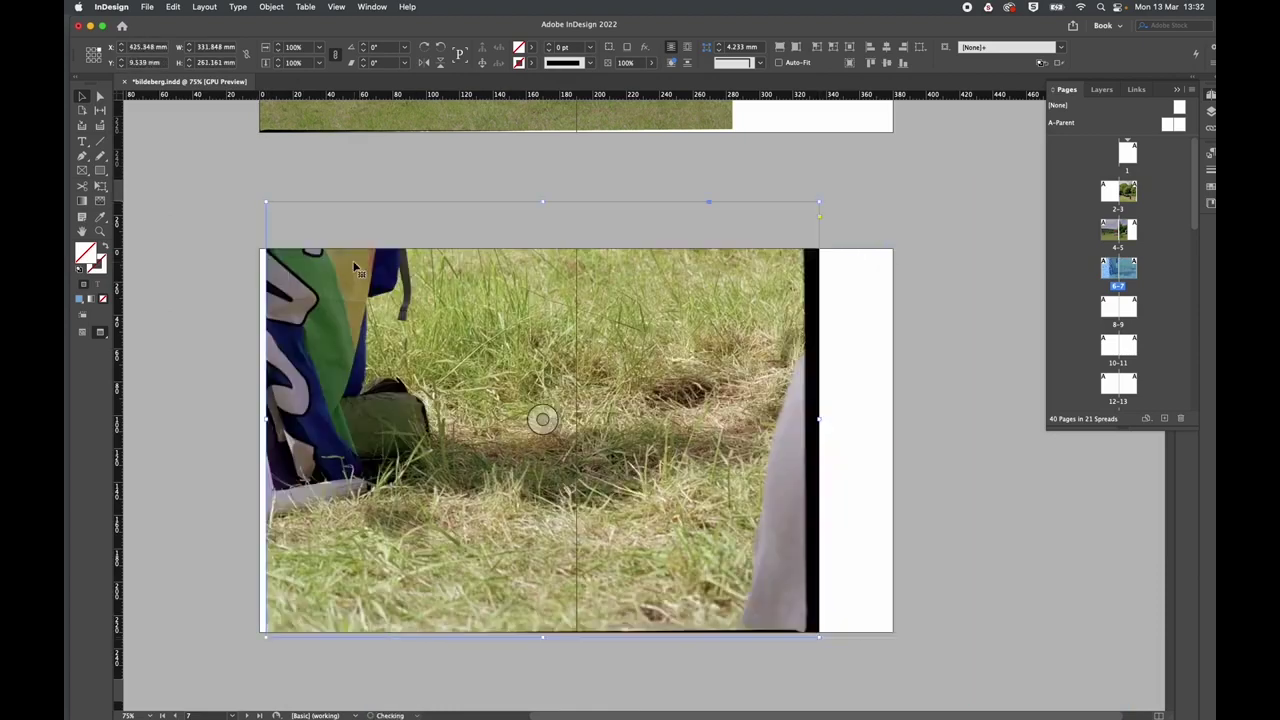
drag(266, 202, 372, 287)
drag(698, 592, 748, 632)
key(super+alt+shift+c)
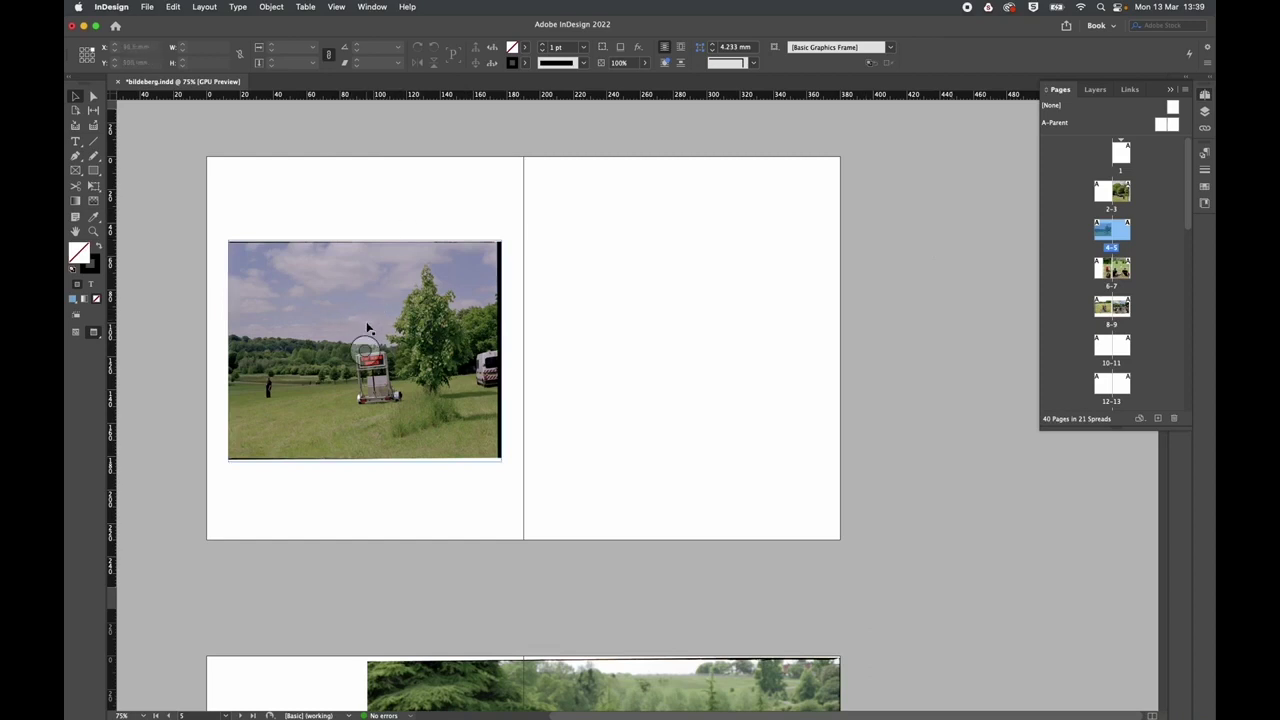
Adjust the sign photo's position within the margins of page 4 and check it with and without guides.
mouse_move(367, 329)
mouse_down()
mouse_move(368, 317)
mouse_move(477, 321)
mouse_move(369, 321)
mouse_up()
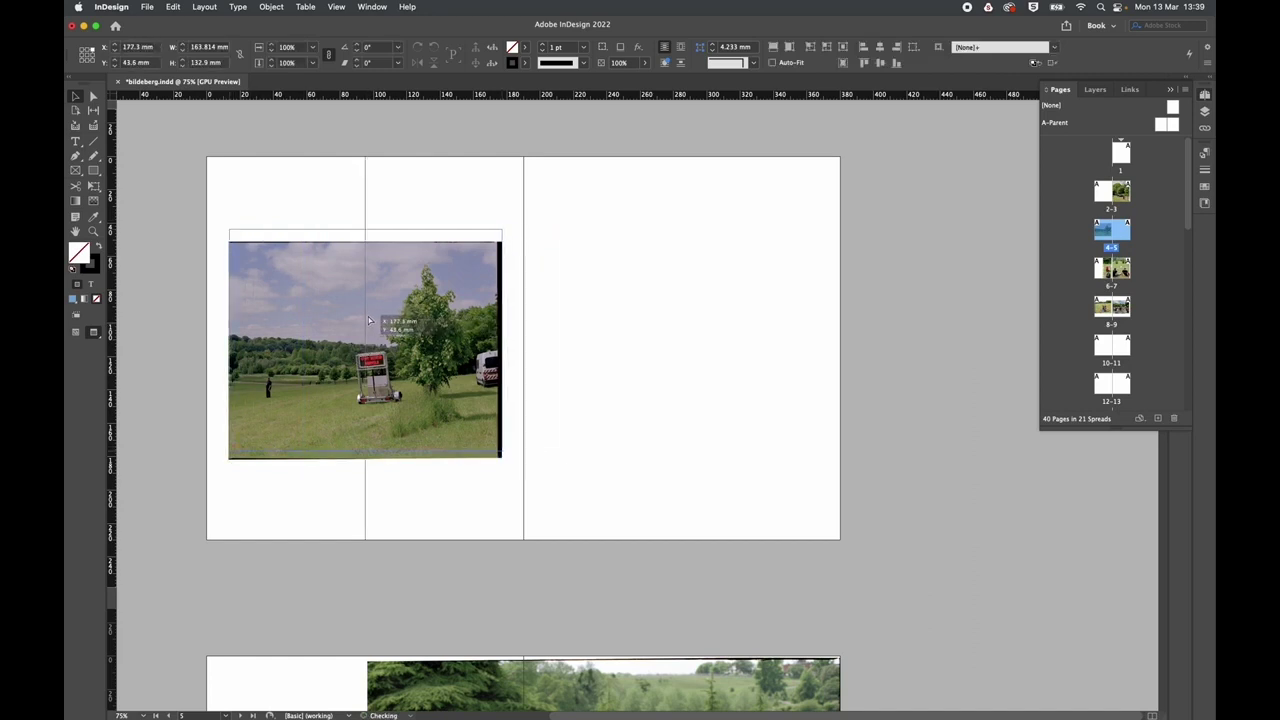
drag(368, 320, 369, 326)
click(538, 345)
key(w)
key(w)
Compare the photo sizes and positions across the opening spreads from pages 2–3 to pages 8–9.
scroll(538, 345, down, 2)
scroll(538, 345, up, 8)
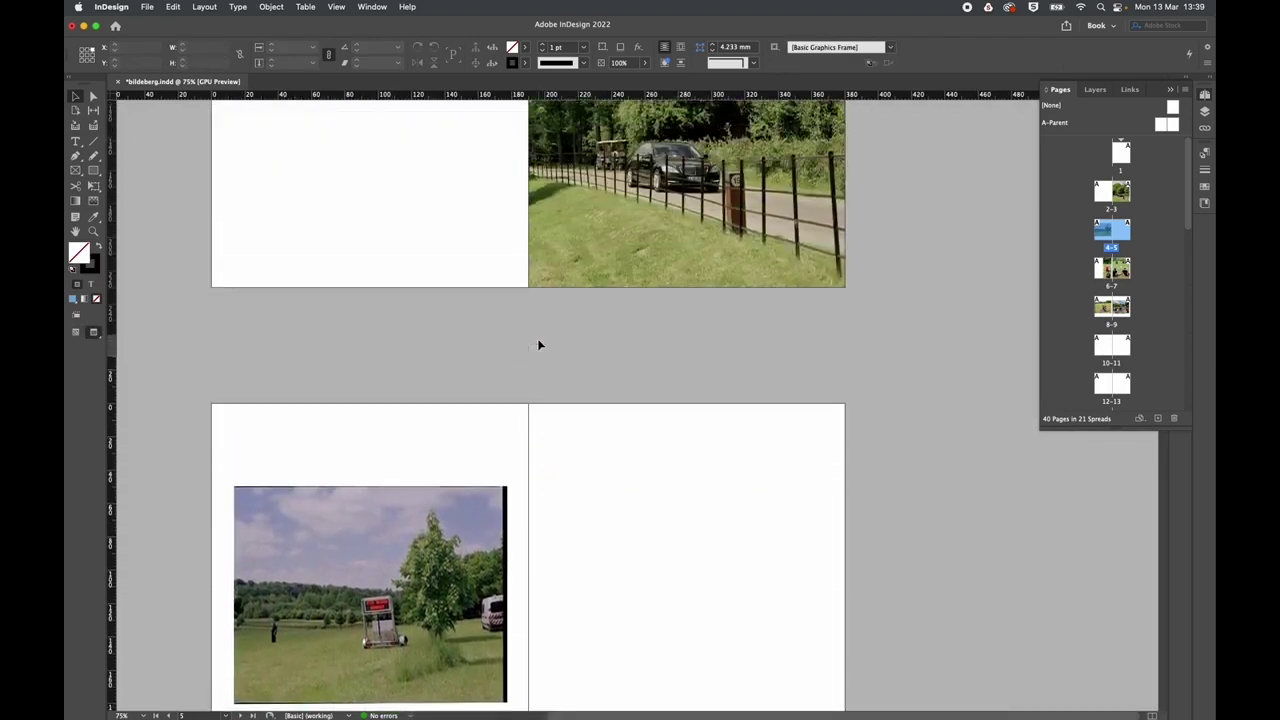
scroll(511, 383, down, 5)
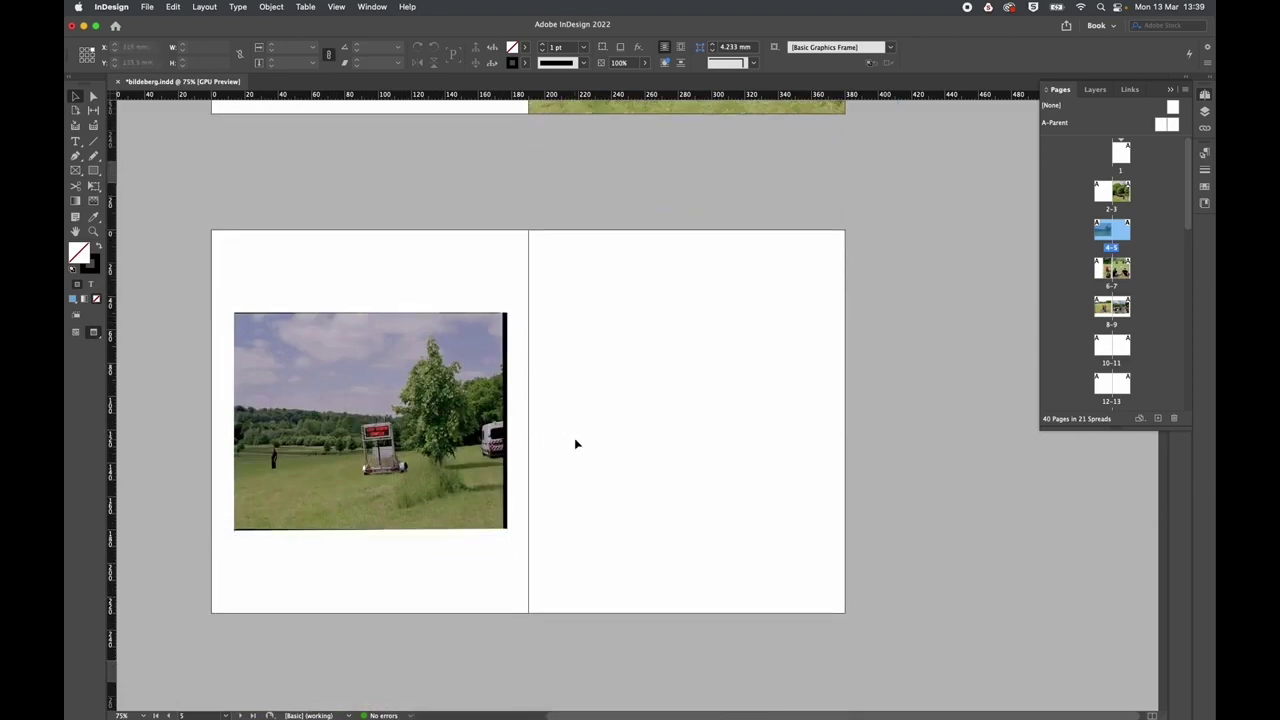
scroll(574, 443, down, 8)
scroll(388, 431, down, 8)
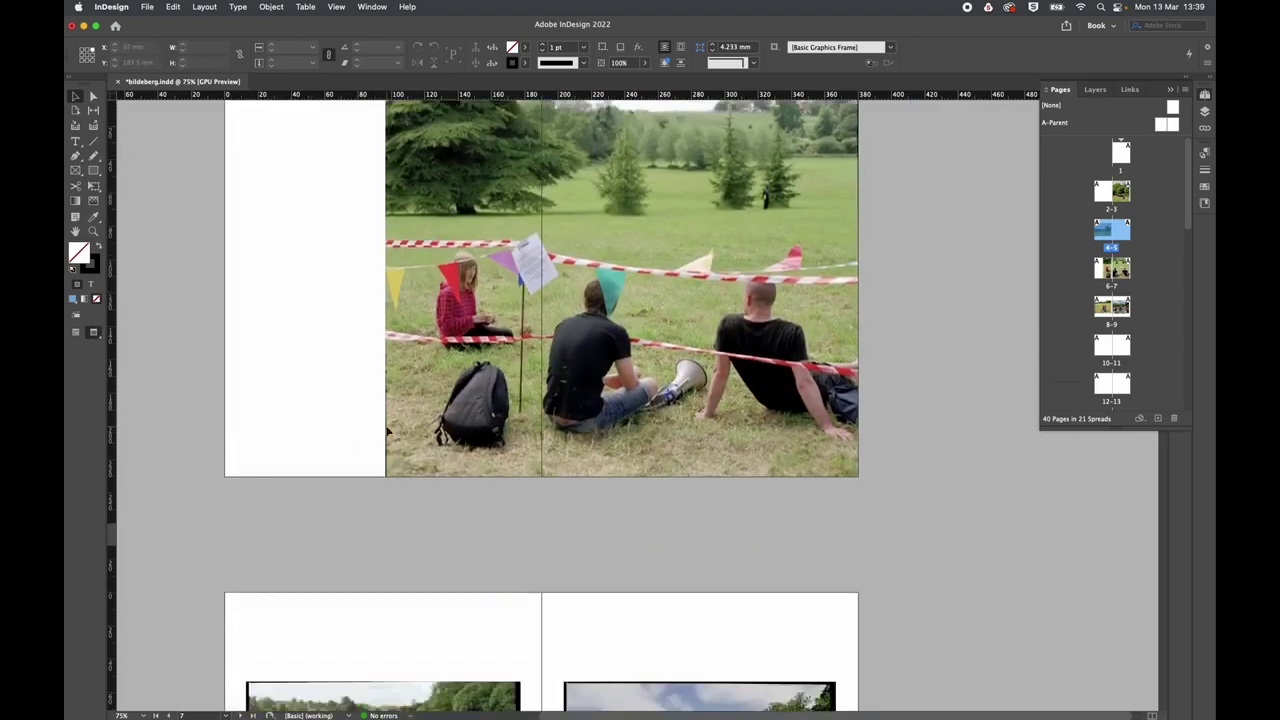
scroll(388, 431, up, 13)
scroll(388, 431, up, 7)
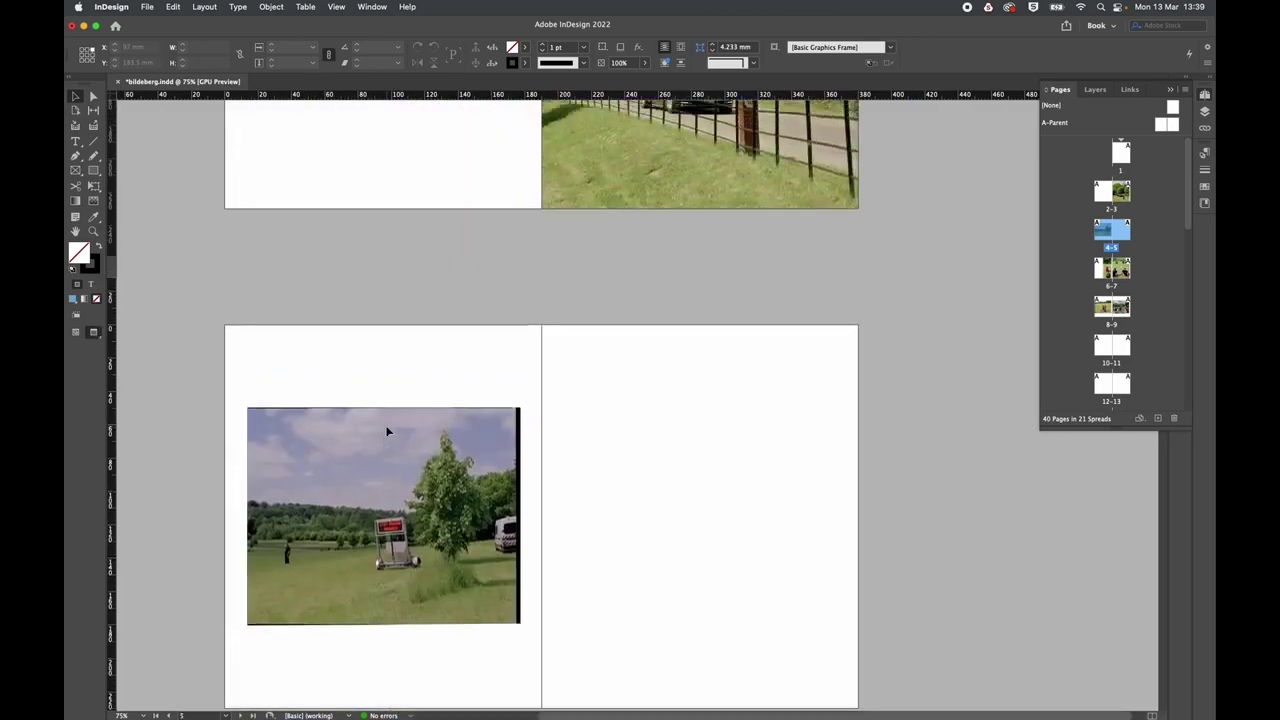
scroll(388, 431, down, 8)
scroll(388, 431, up, 3)
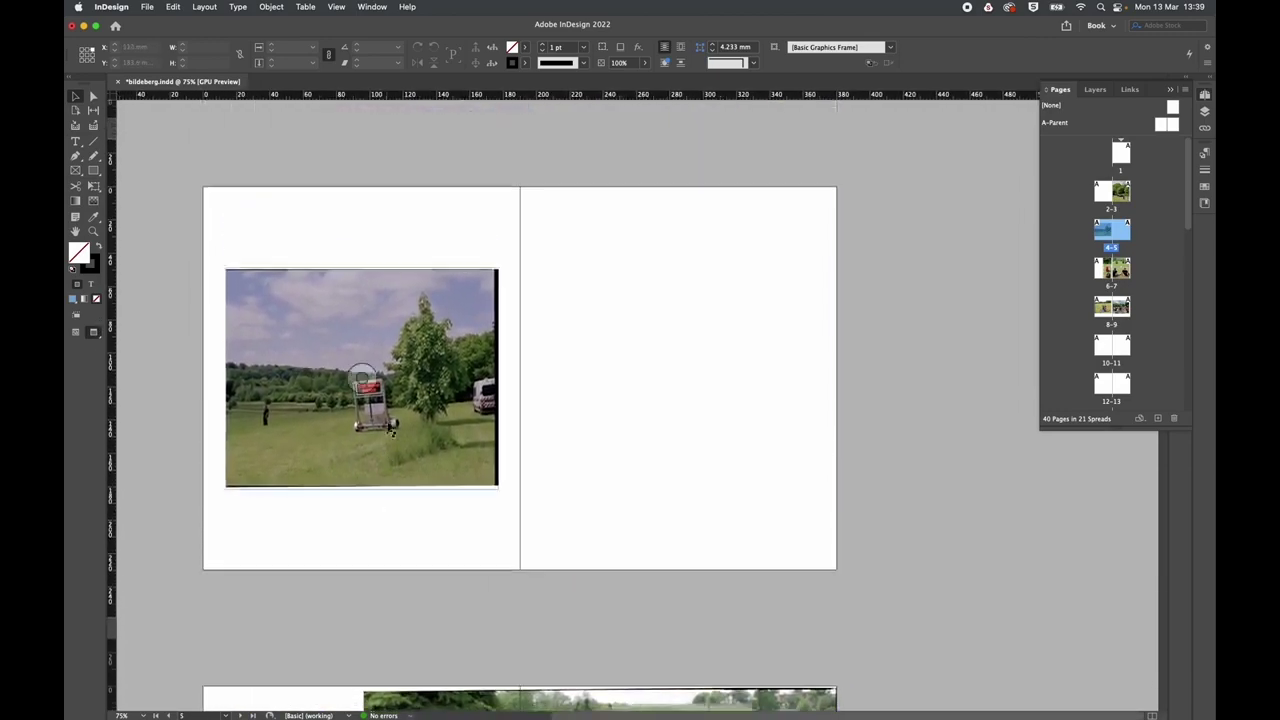
scroll(420, 426, down, 9)
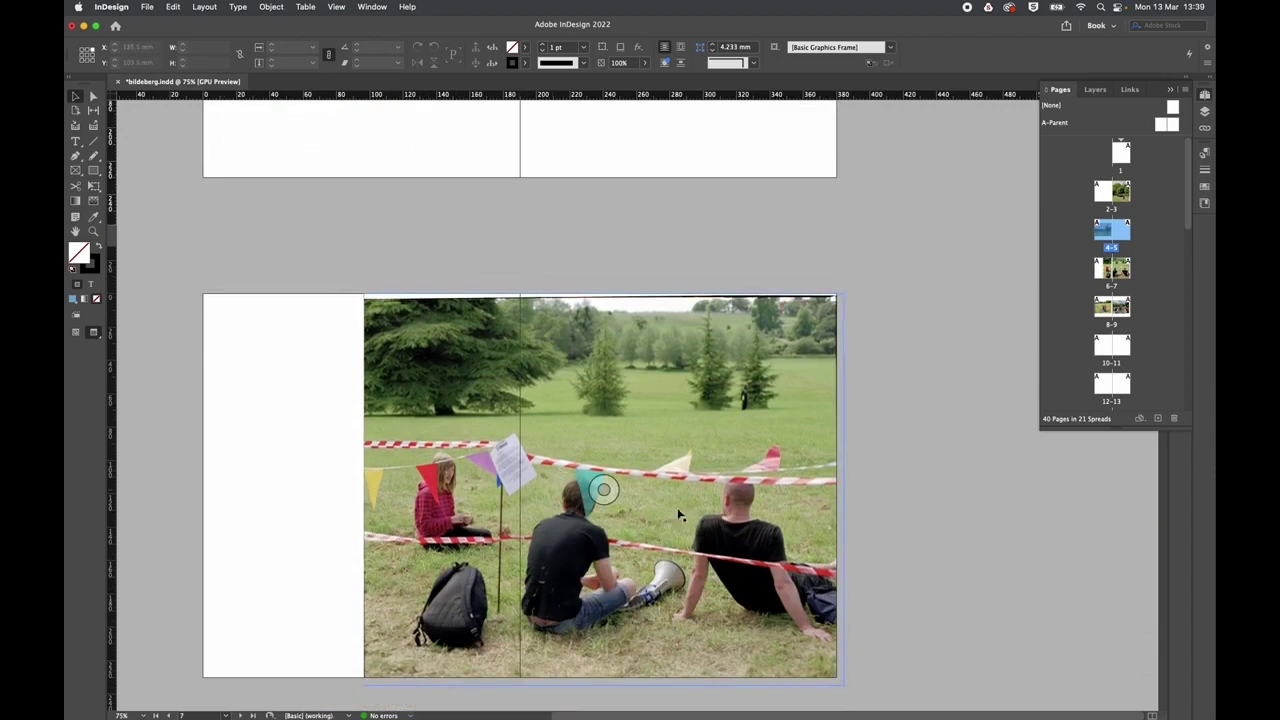
scroll(444, 490, up, 3)
scroll(378, 401, down, 1)
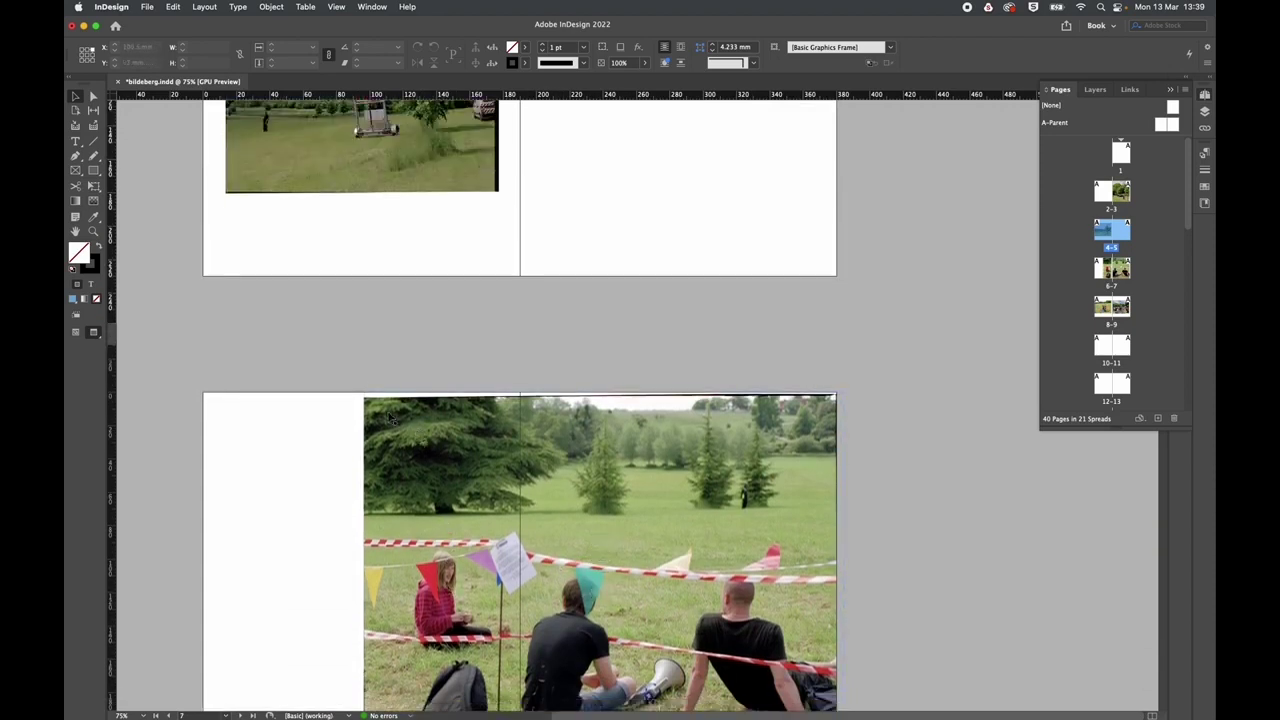
Reduce the field photo's frame to about 165 × 135 mm and move it to page 5, level with the sign photo.
click(378, 401)
drag(364, 395, 568, 560)
drag(642, 598, 603, 303)
scroll(603, 303, up, 9)
scroll(617, 500, down, 2)
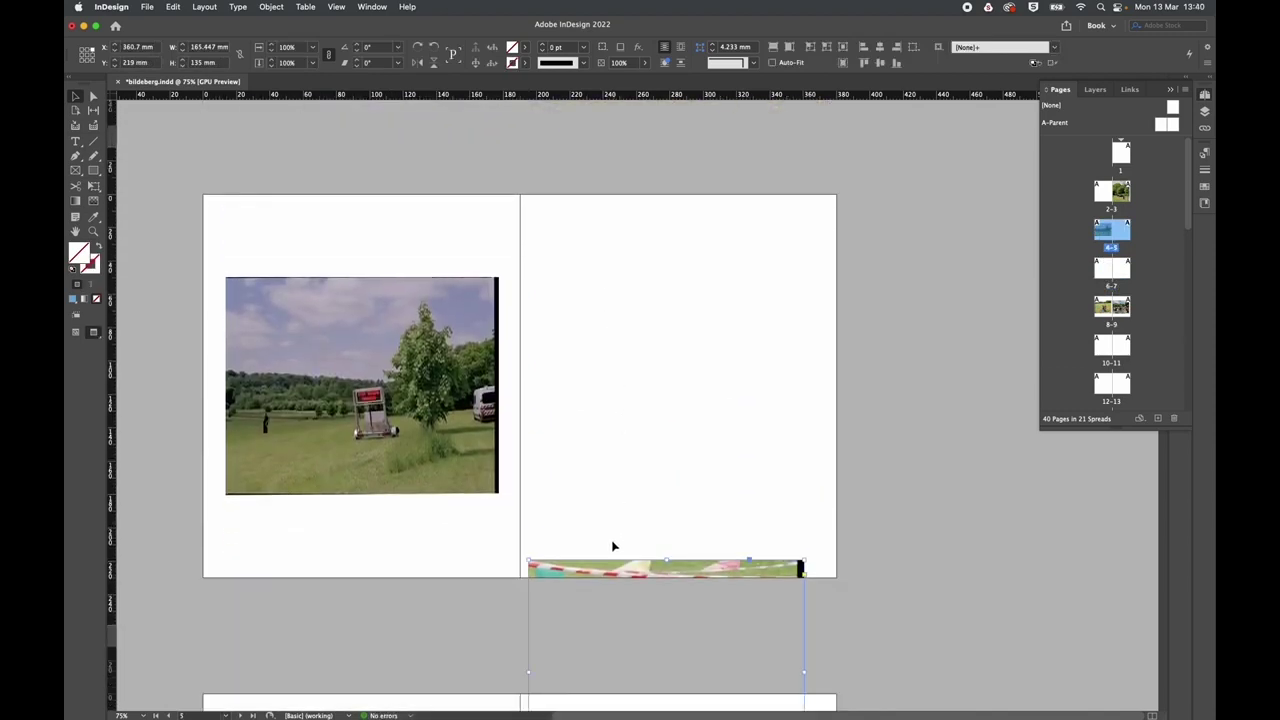
drag(610, 577, 603, 322)
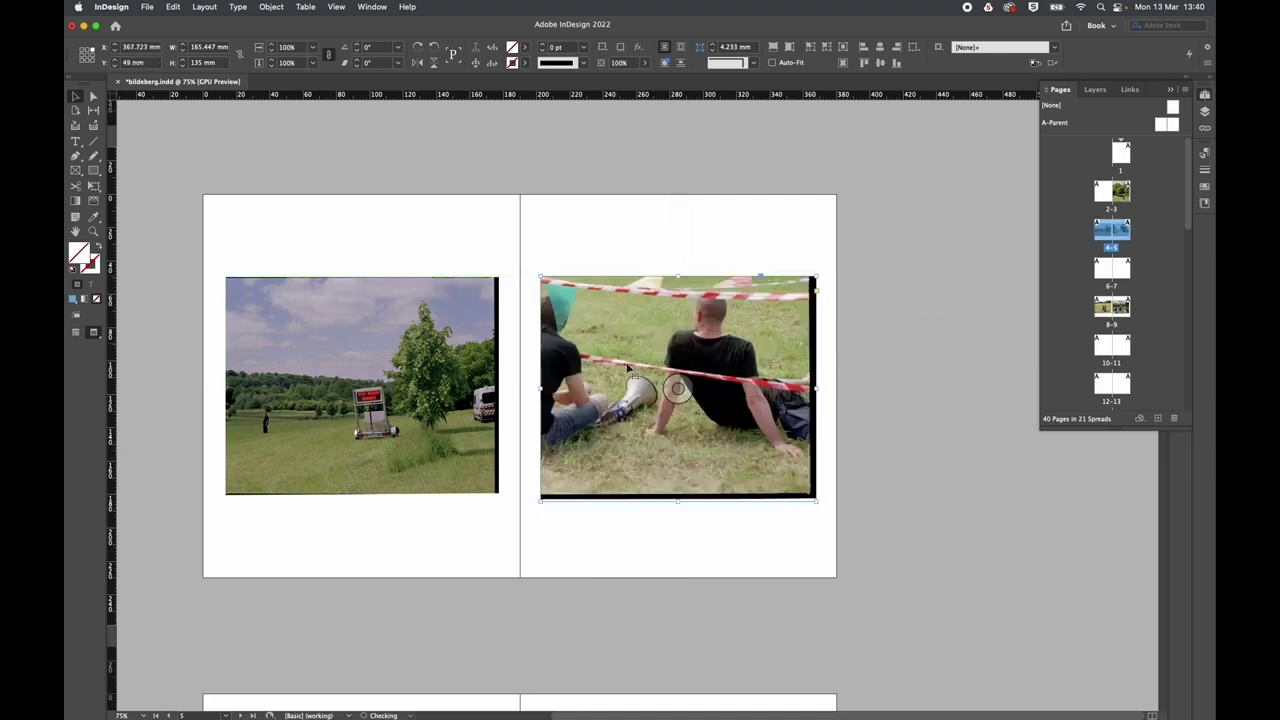
Check the field photo against the page 5 margin guides and fill its frame proportionally with the image.
key(w)
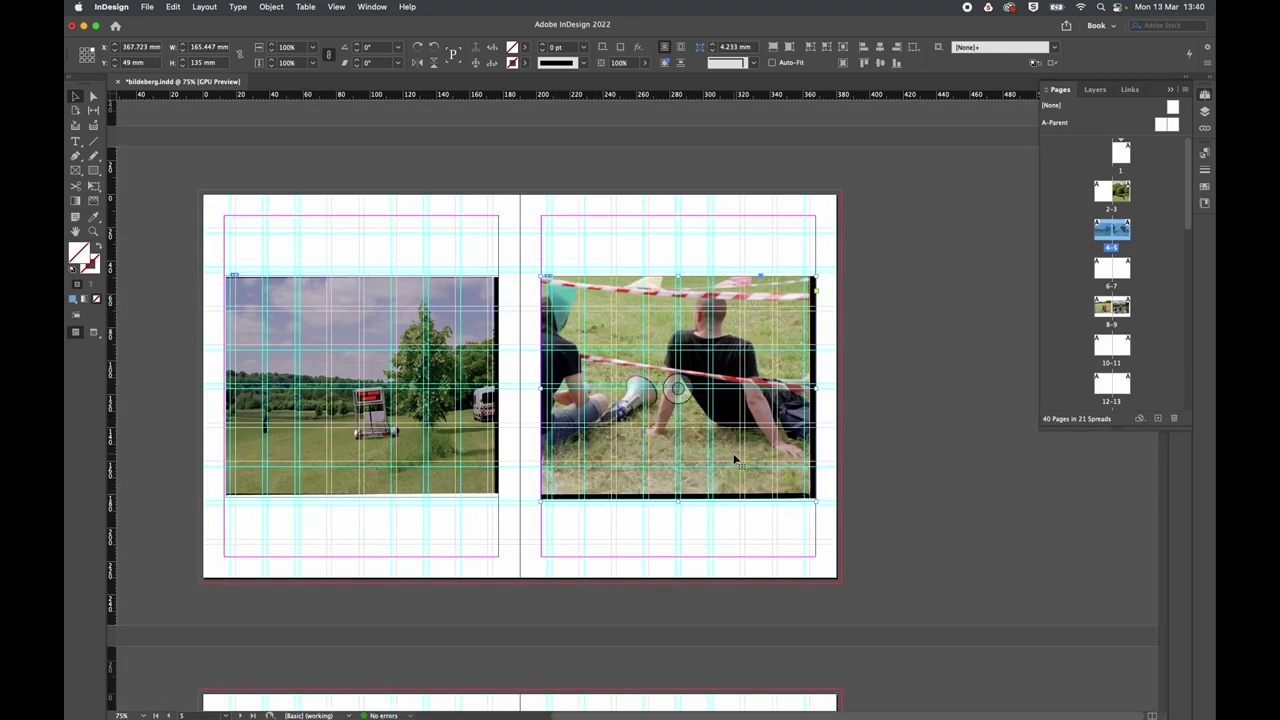
key(w)
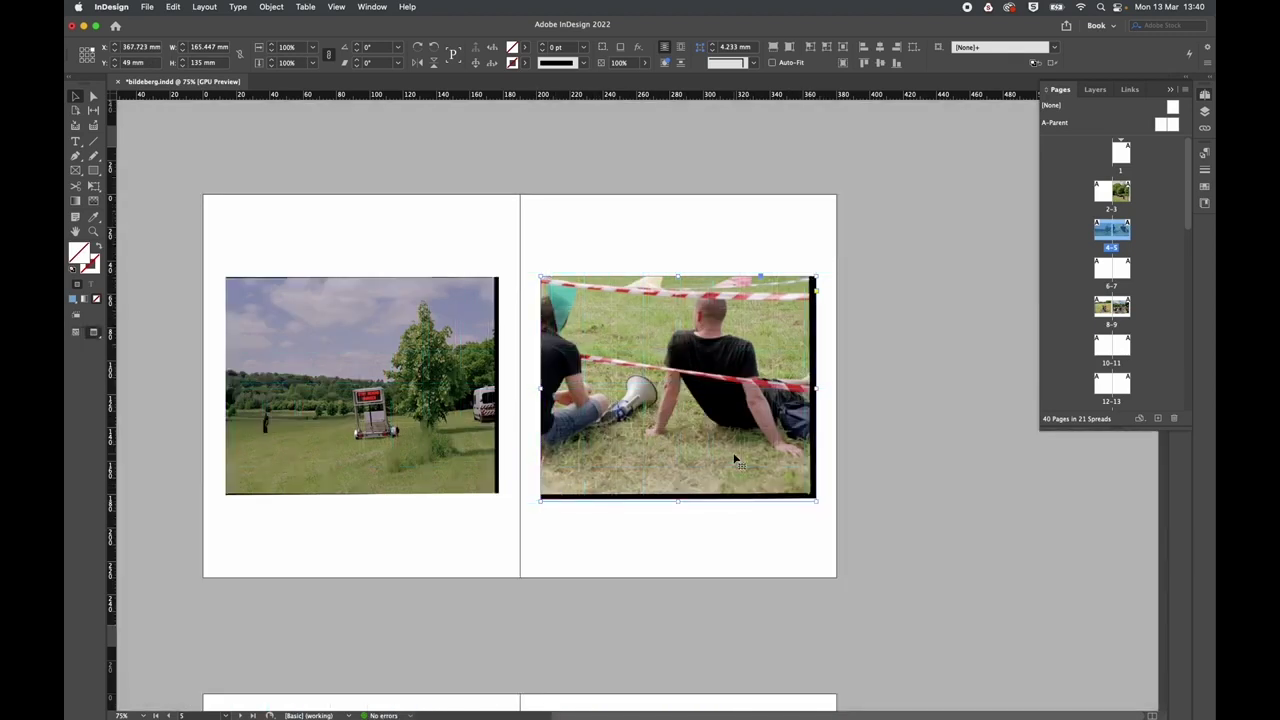
key(super+alt+shift+c)
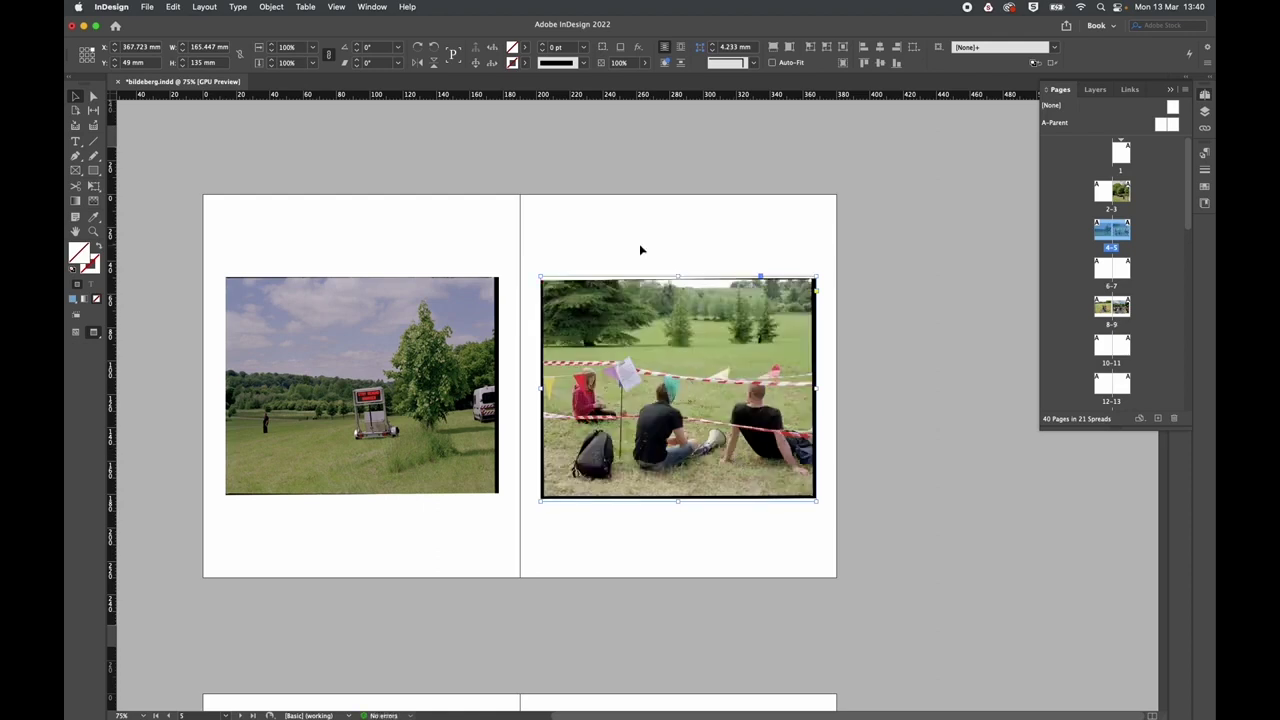
click(639, 243)
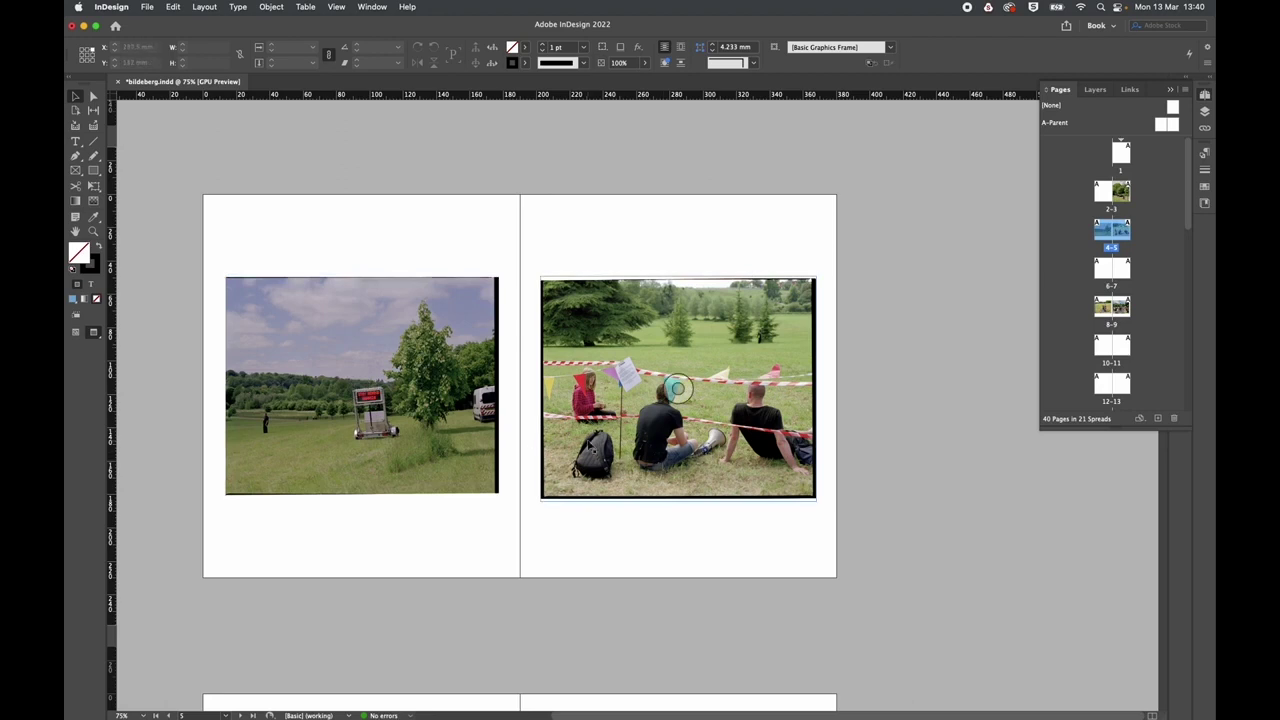
Swap the two photos on spread 4–5, aligning the field photo on page 4 and the sign photo on page 5 with the margins.
drag(428, 437, 813, 507)
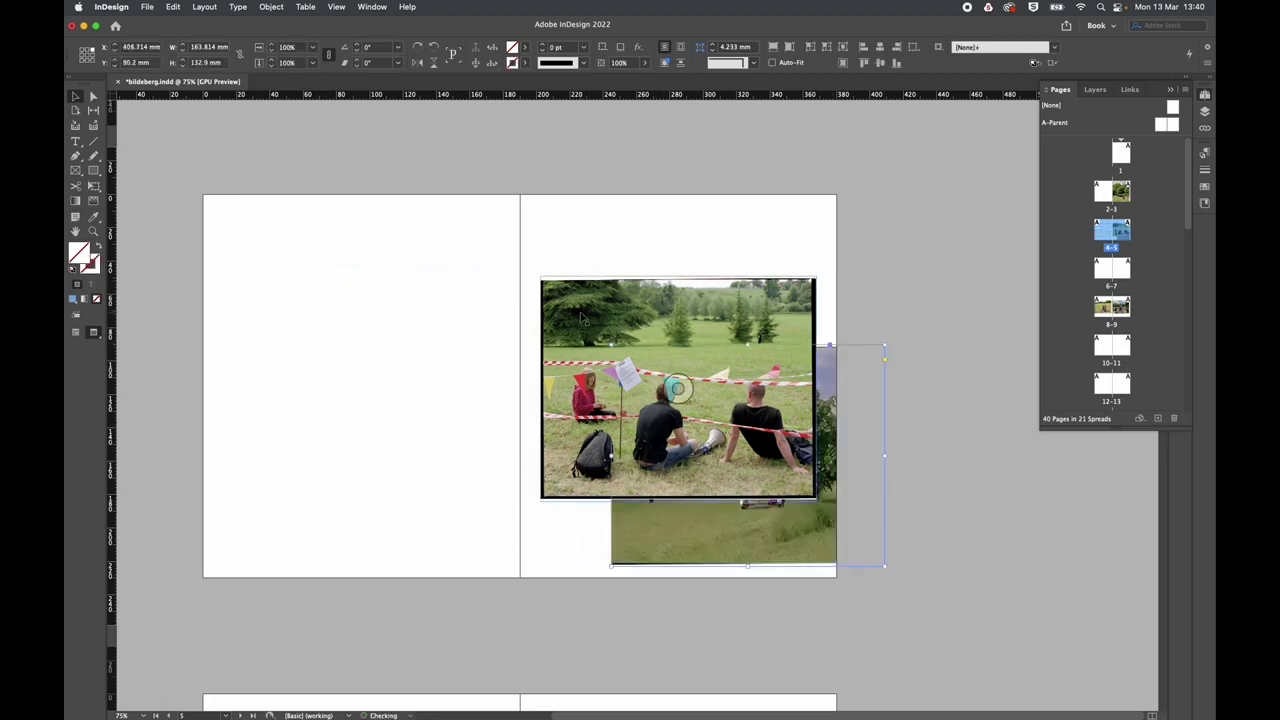
drag(588, 318, 291, 341)
key(w)
drag(620, 404, 563, 360)
key(w)
drag(490, 425, 477, 419)
drag(650, 427, 650, 416)
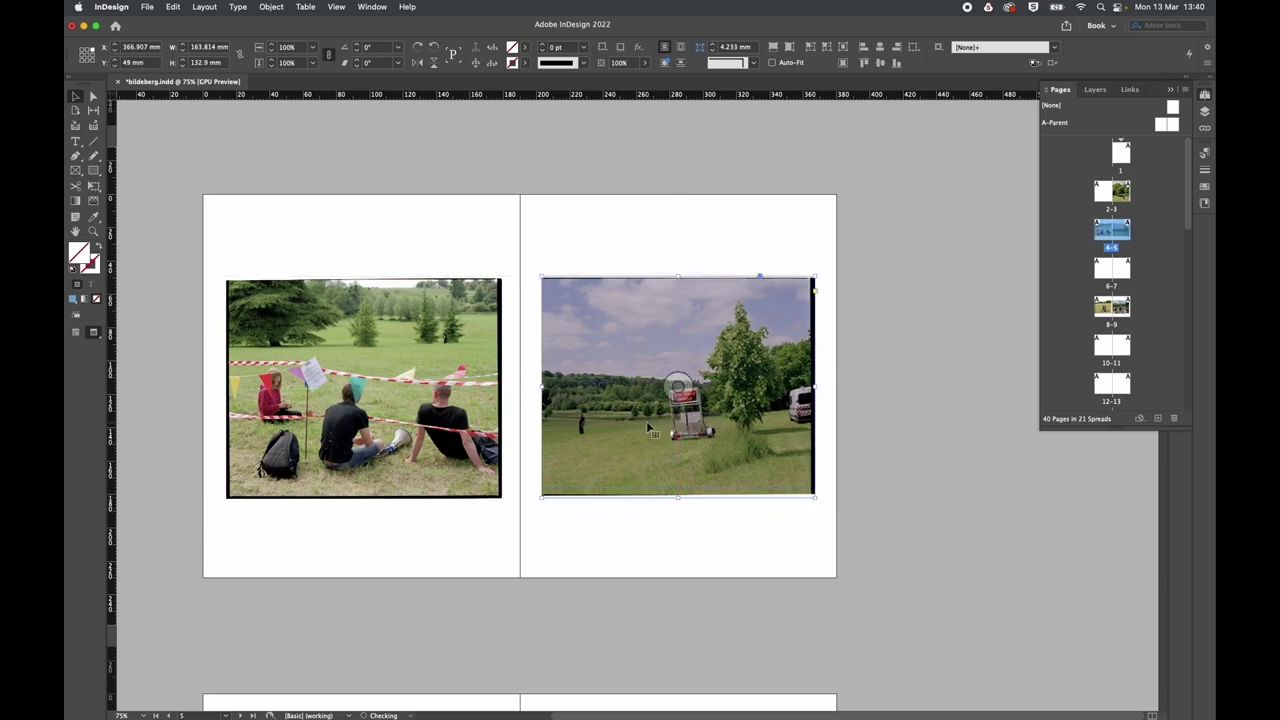
click(446, 257)
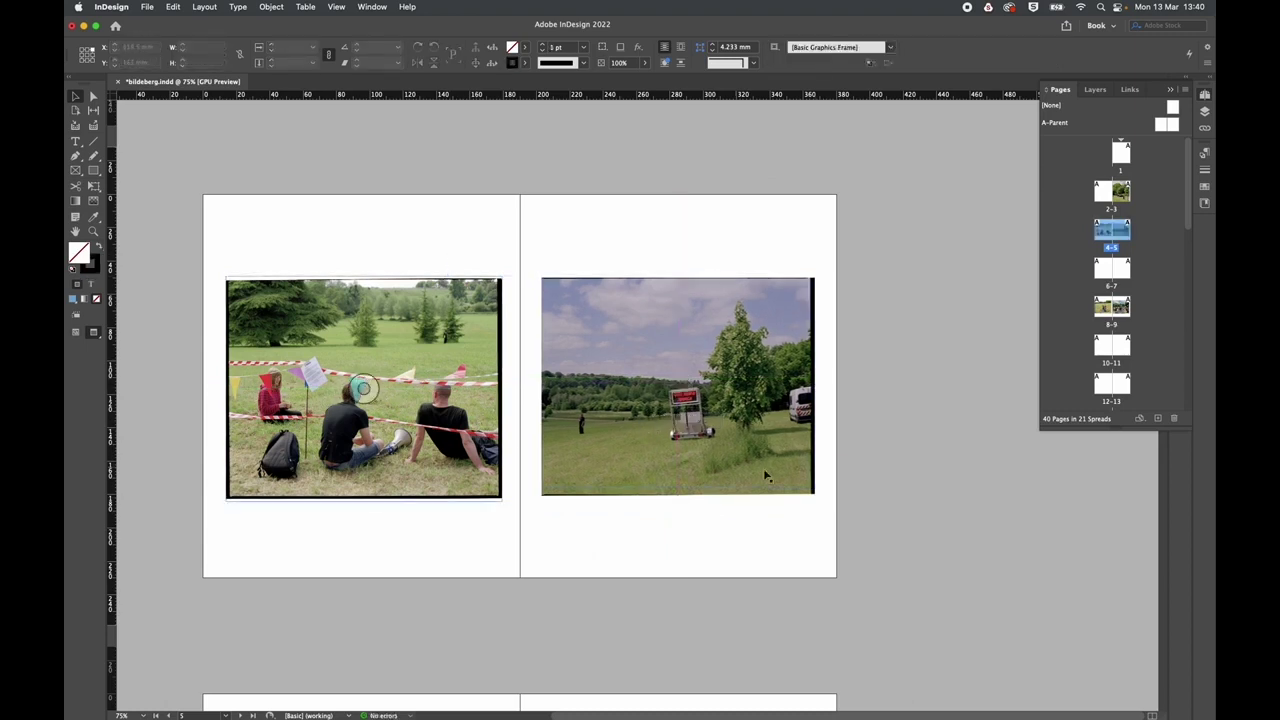
click(667, 468)
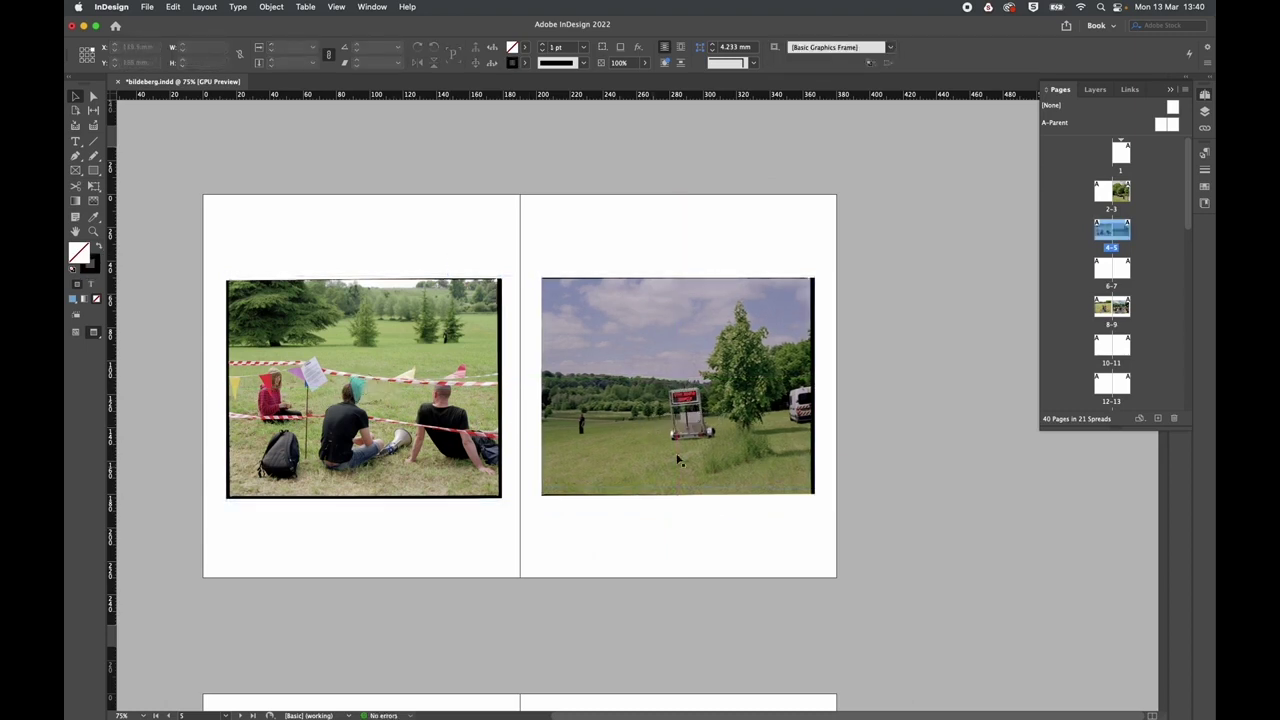
Examine the detail of the stage photo on page 9 at 300% magnification.
scroll(566, 443, down, 5)
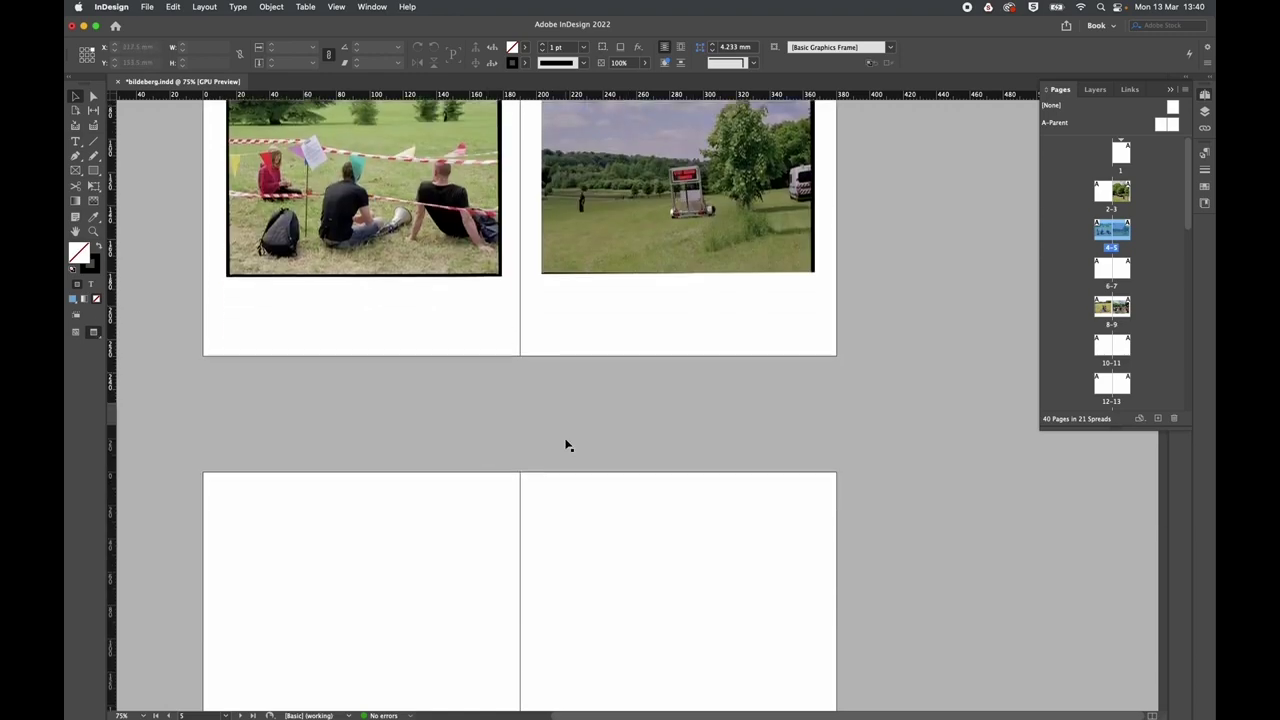
scroll(566, 443, up, 1)
scroll(566, 443, down, 2)
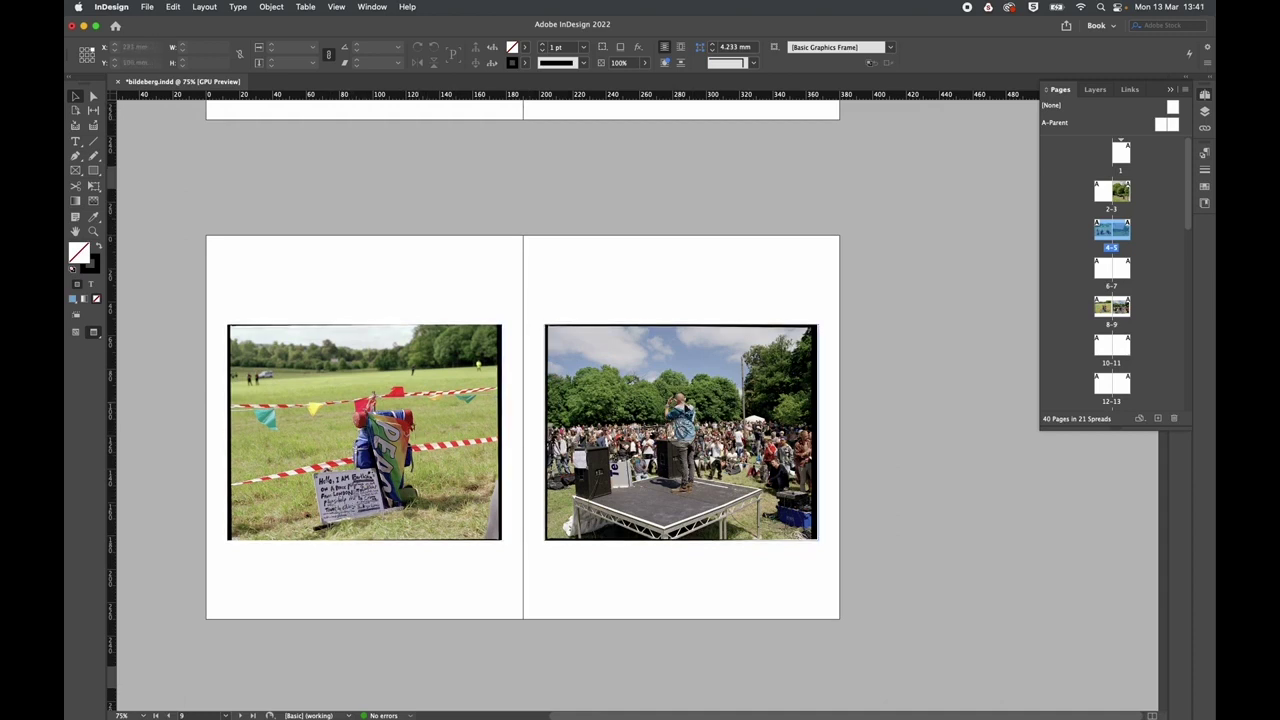
key(super+equal)
key(super+equal)
key(super+equal)
key(super+equal)
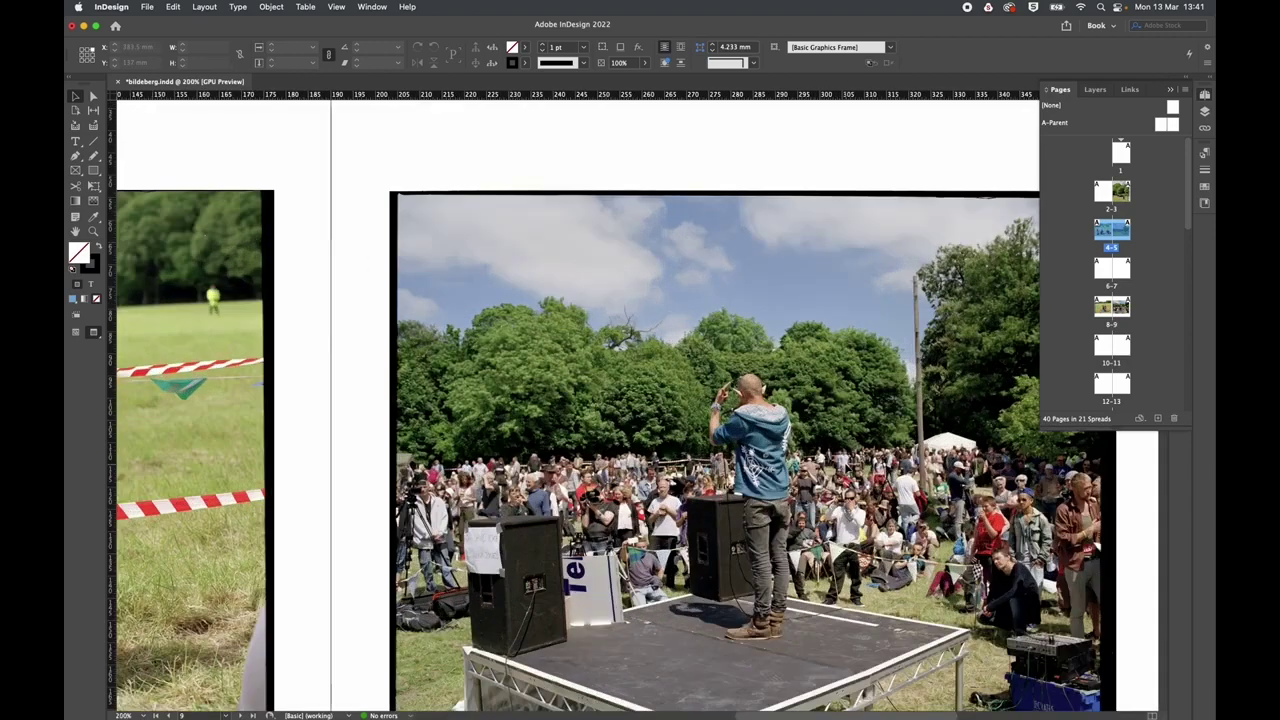
key(super+equal)
scroll(630, 400, right, 5)
scroll(630, 400, down, 3)
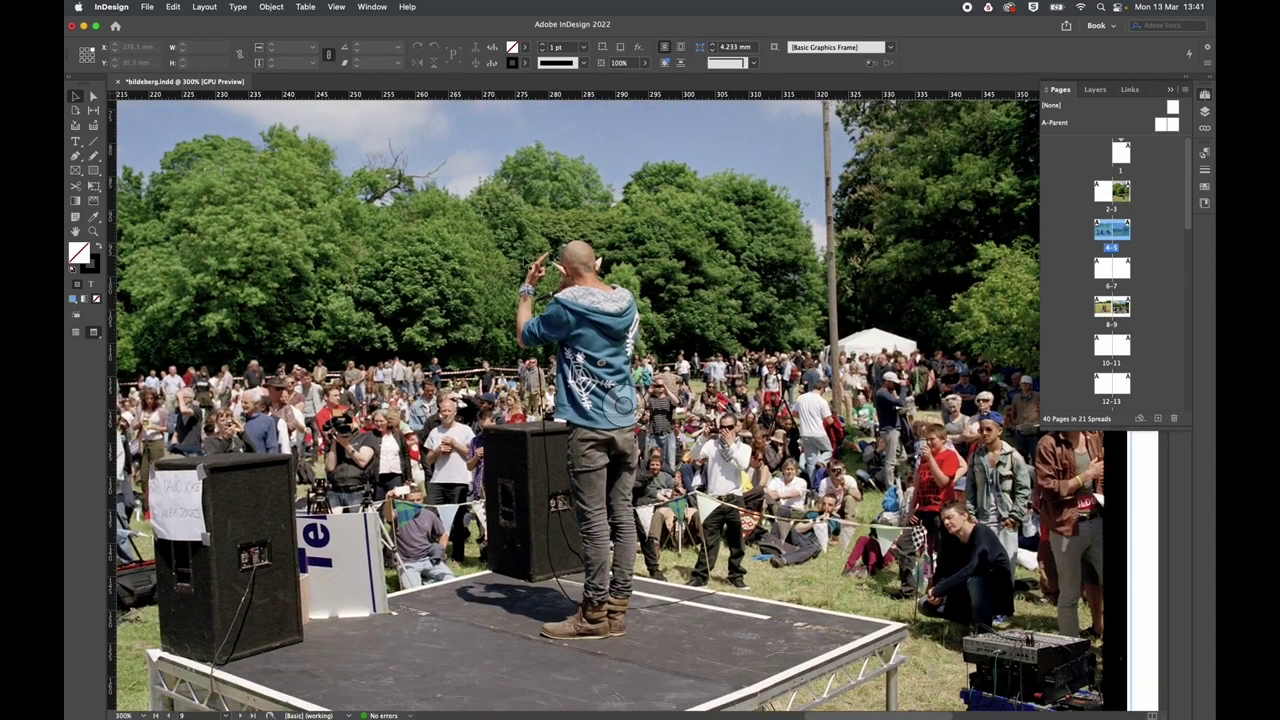
scroll(527, 265, down, 5)
scroll(525, 264, up, 6)
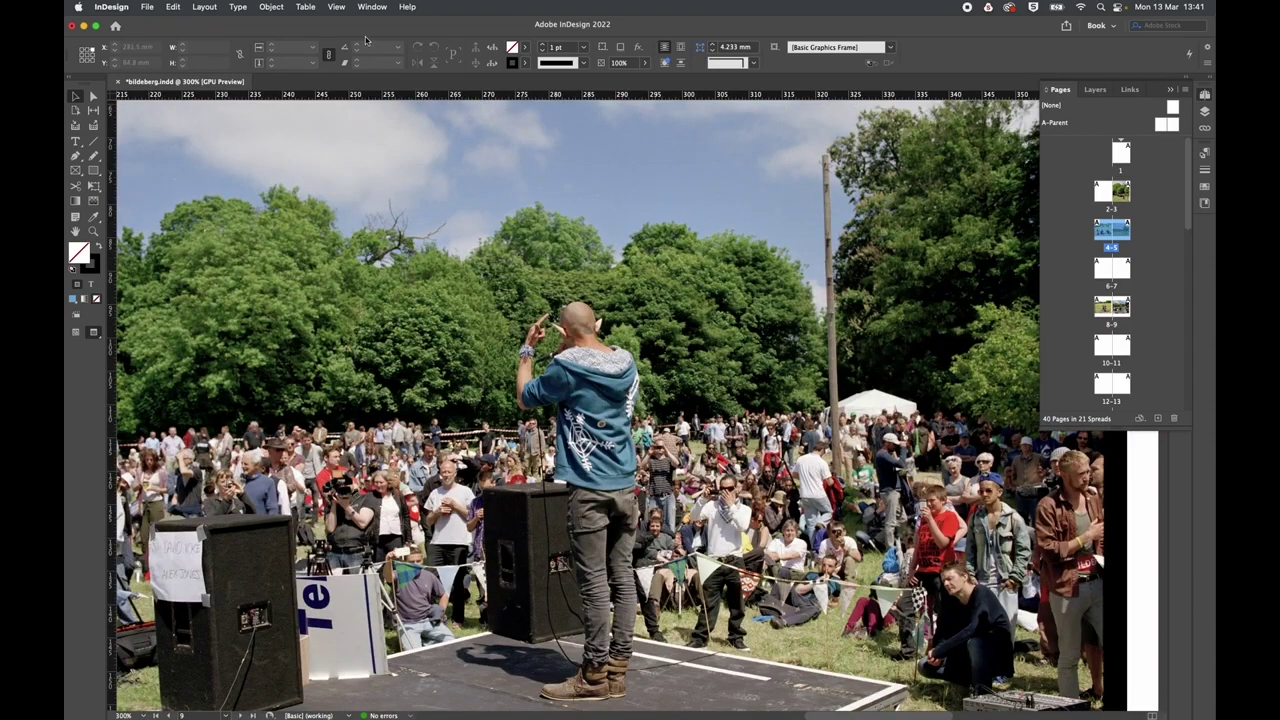
Inspect the photos on pages 8–9 in Overprint Preview, and turn Overprint Preview off again.
click(337, 7)
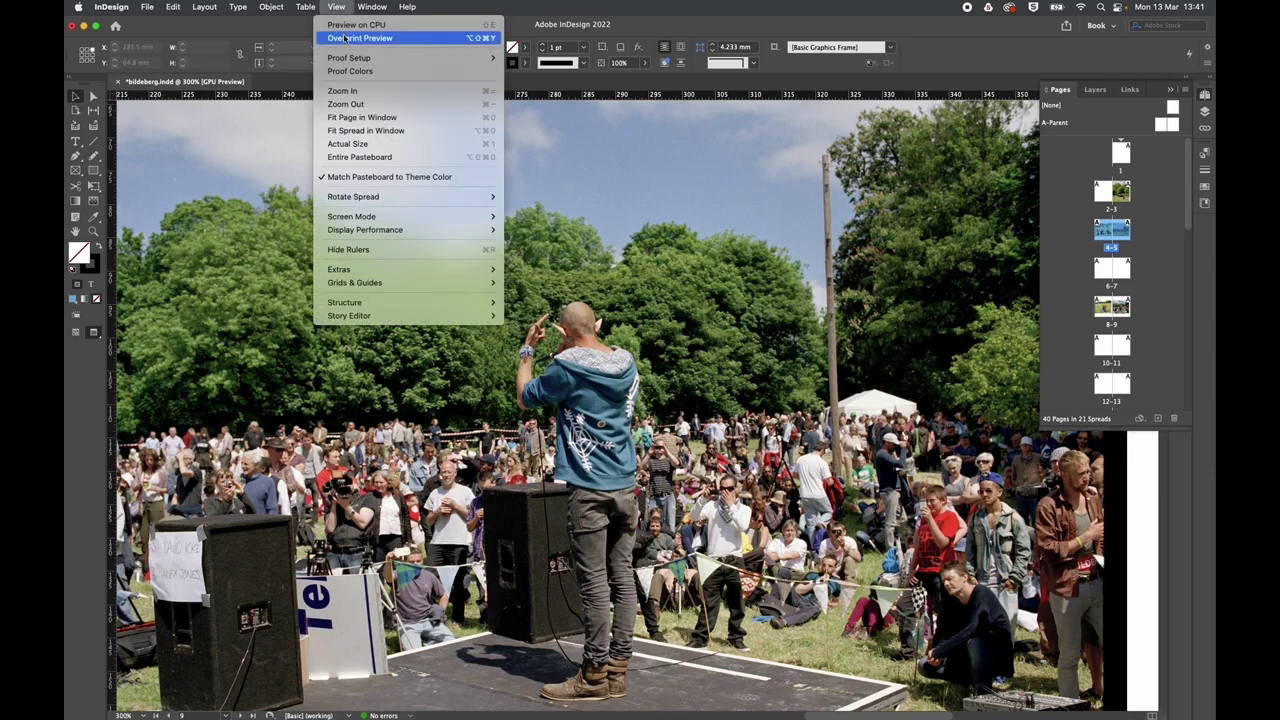
click(345, 38)
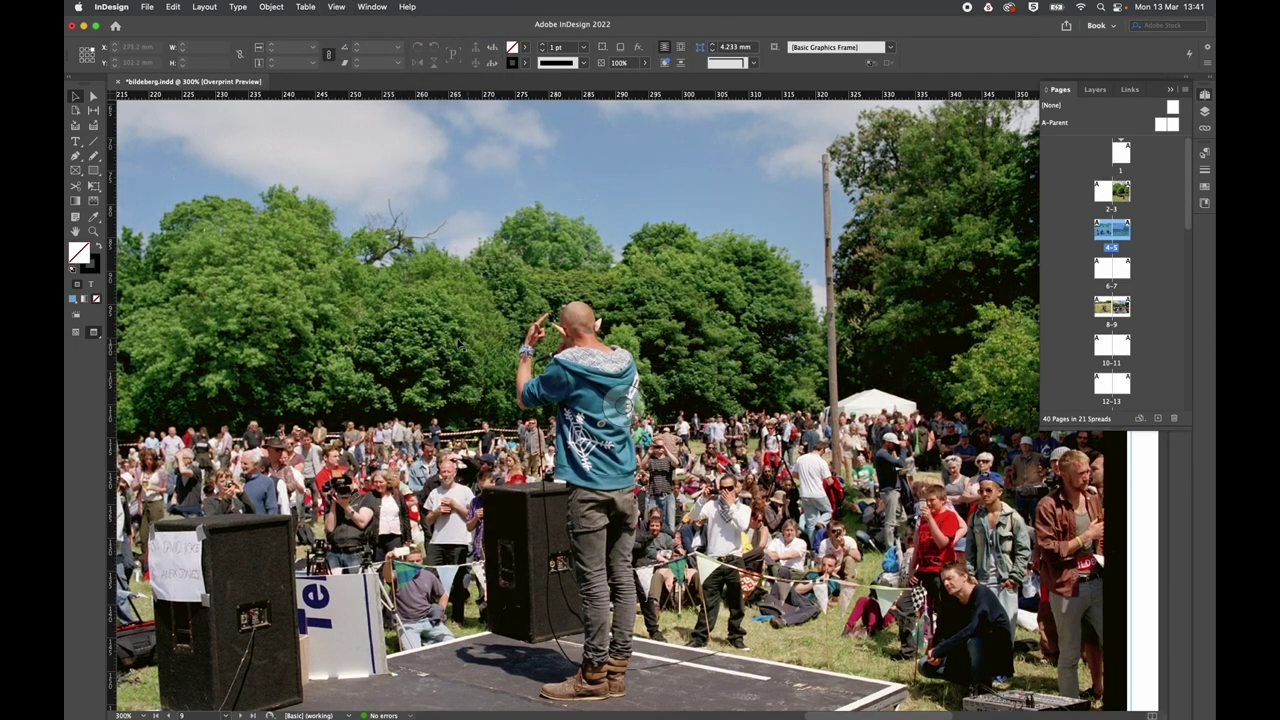
scroll(455, 346, left, 15)
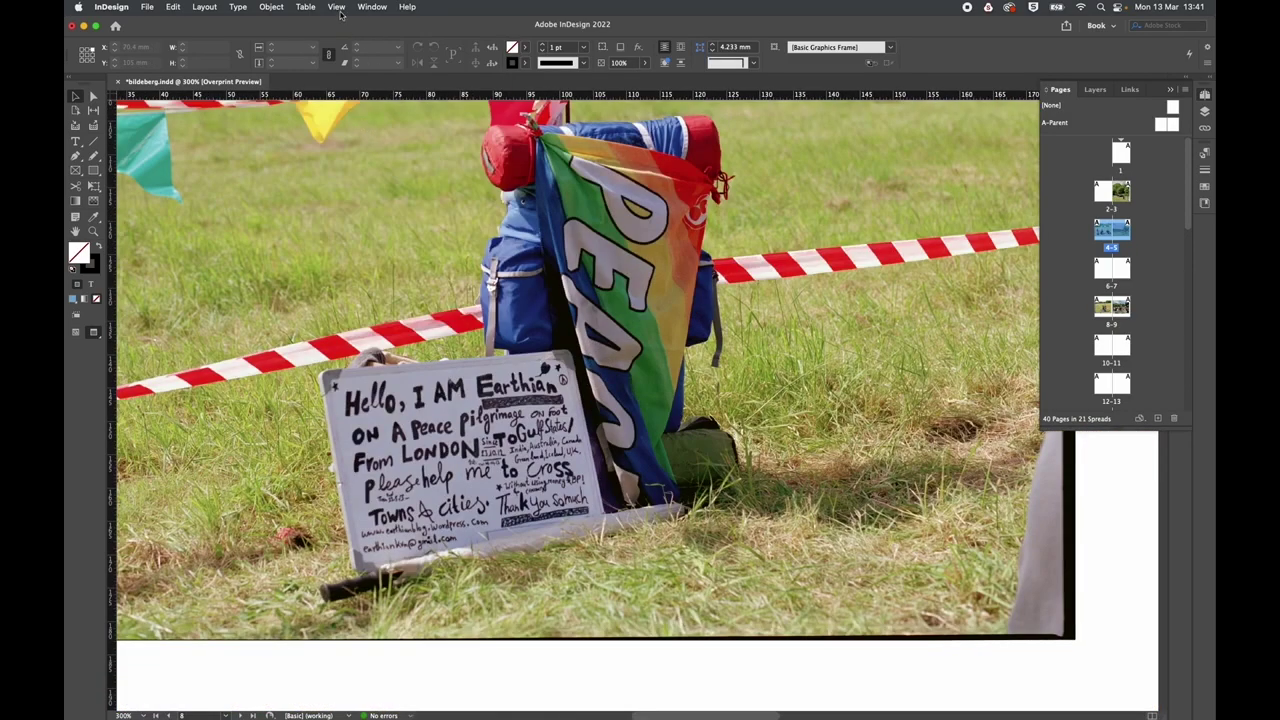
click(337, 7)
click(380, 38)
Inspect the backpack and stage photos in the normal preview, and fit spread 8–9 in the window.
scroll(580, 400, up, 3)
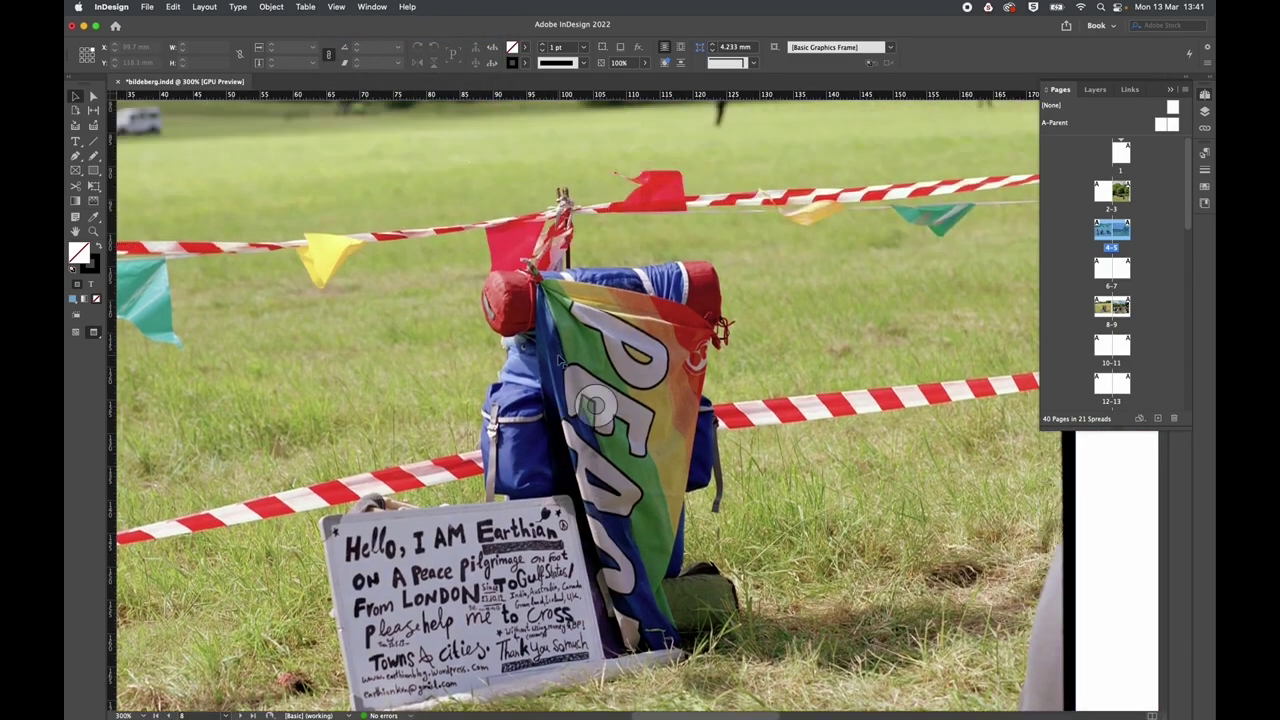
scroll(580, 400, right, 15)
scroll(576, 404, right, 2)
scroll(576, 404, left, 3)
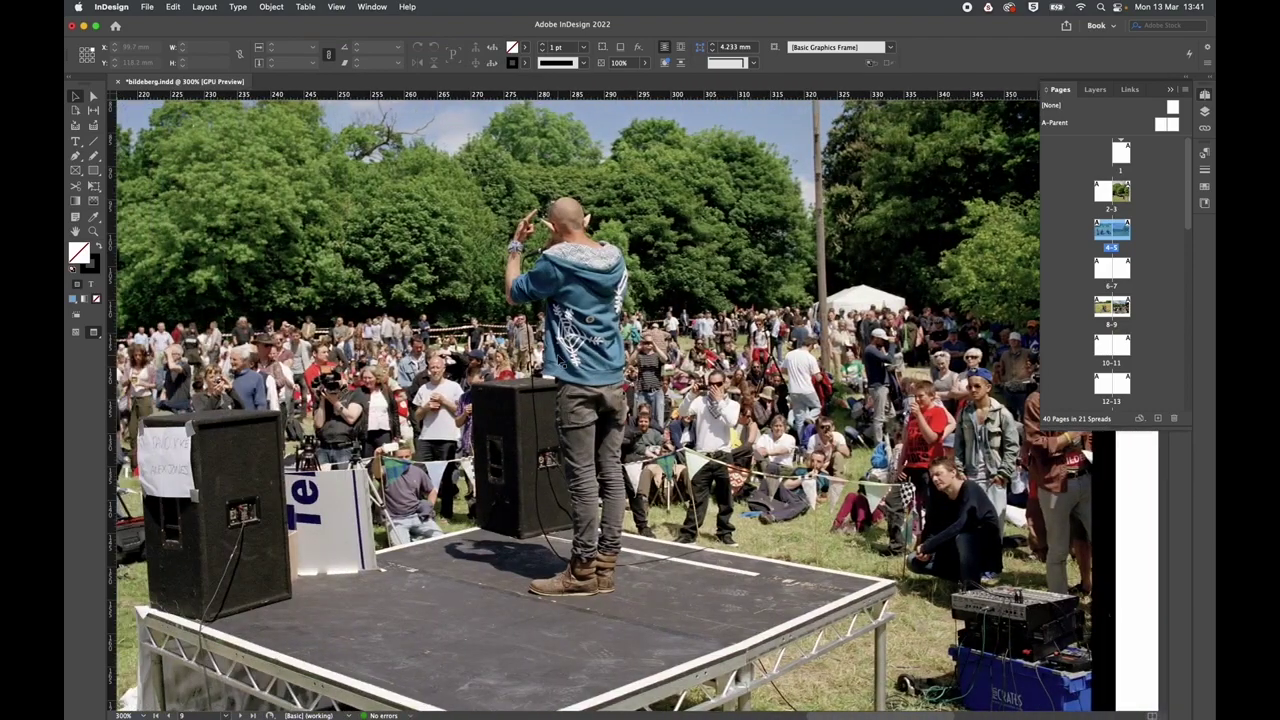
scroll(576, 404, right, 3)
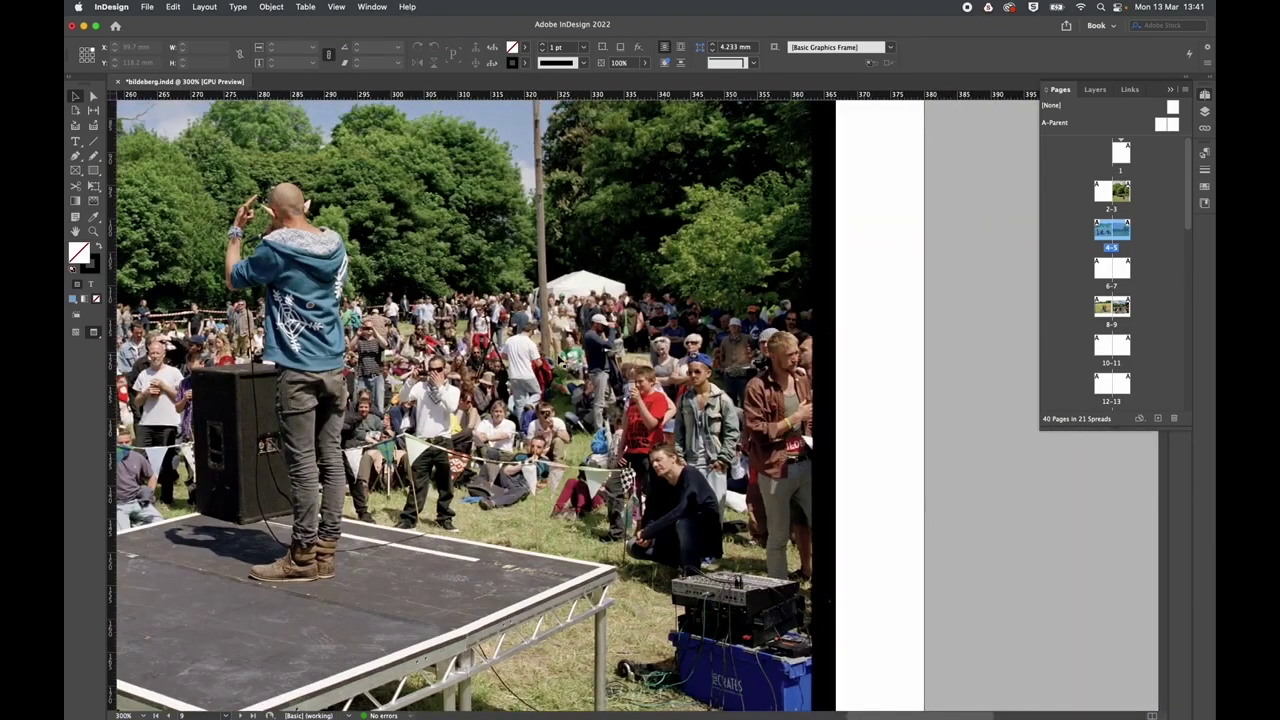
scroll(576, 404, left, 4)
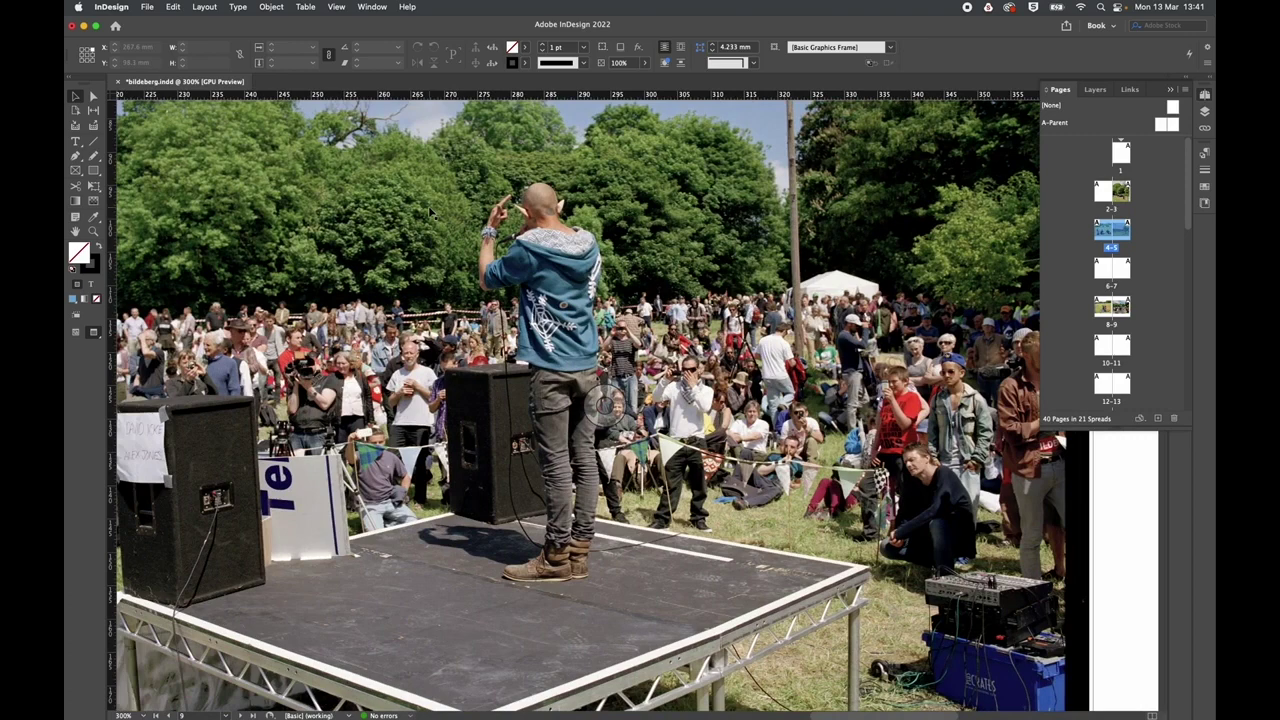
key(super+minus)
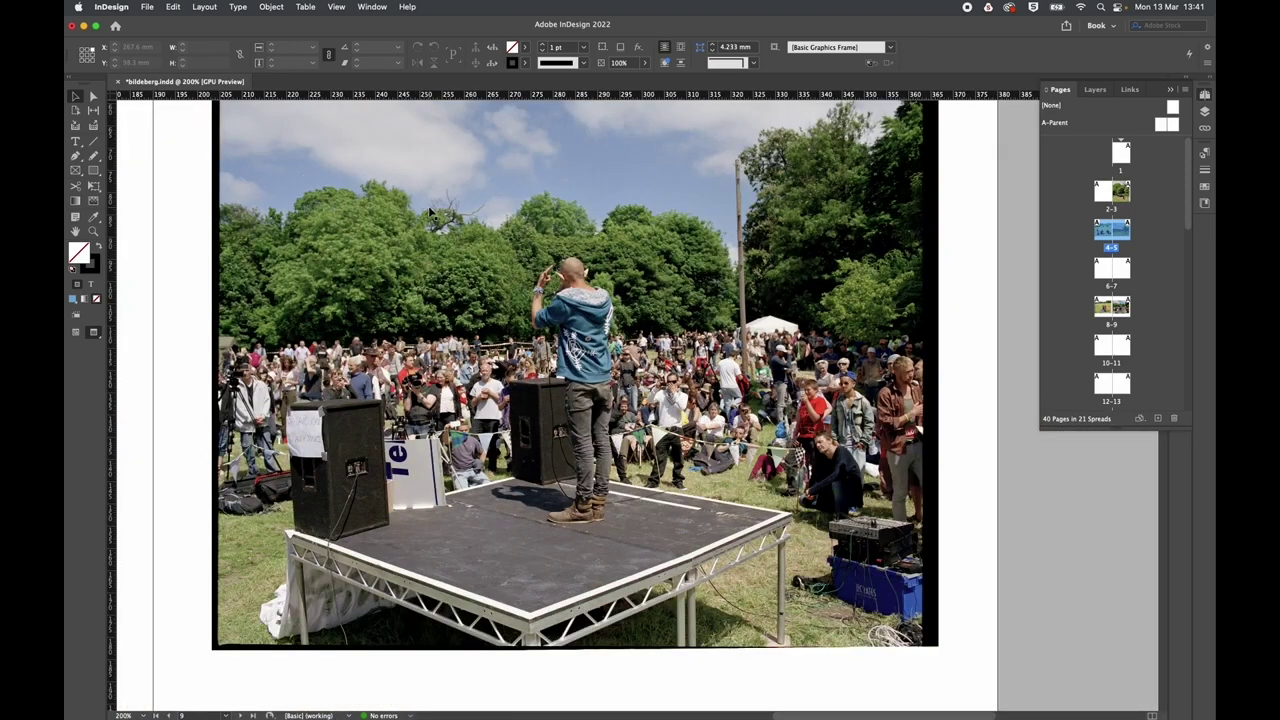
key(super+minus)
key(super+minus)
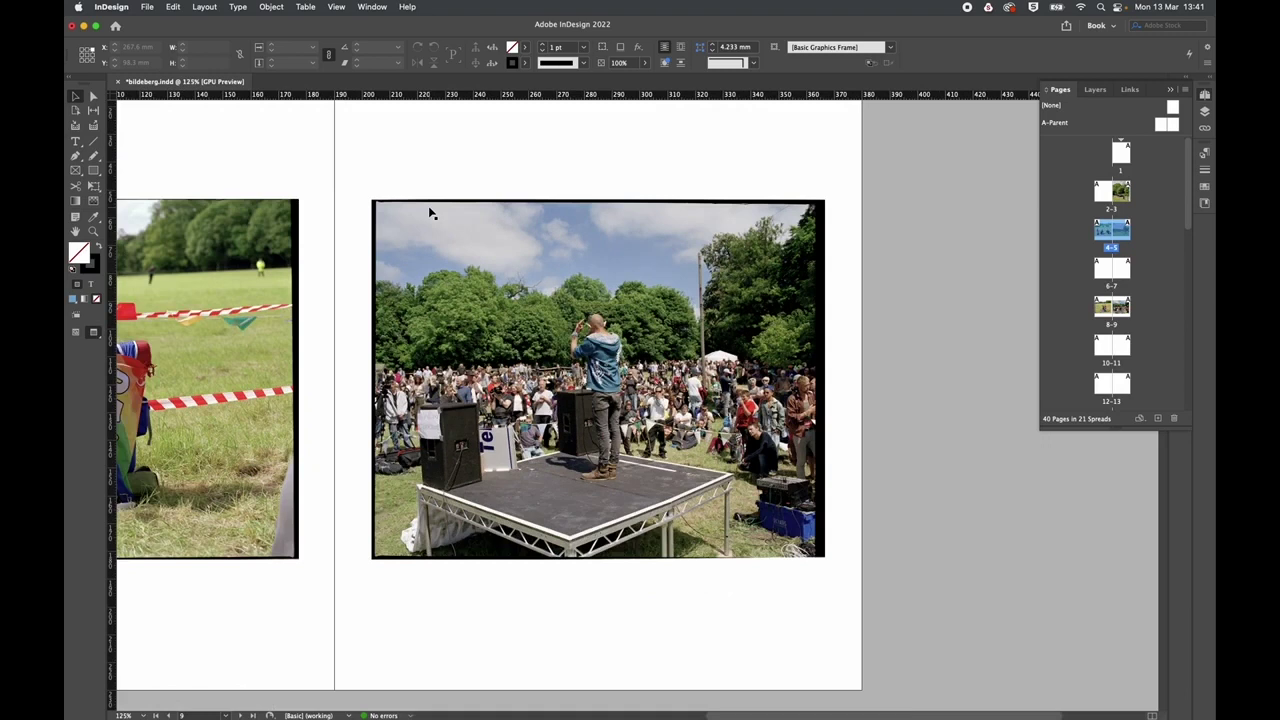
key(alt+super+0)
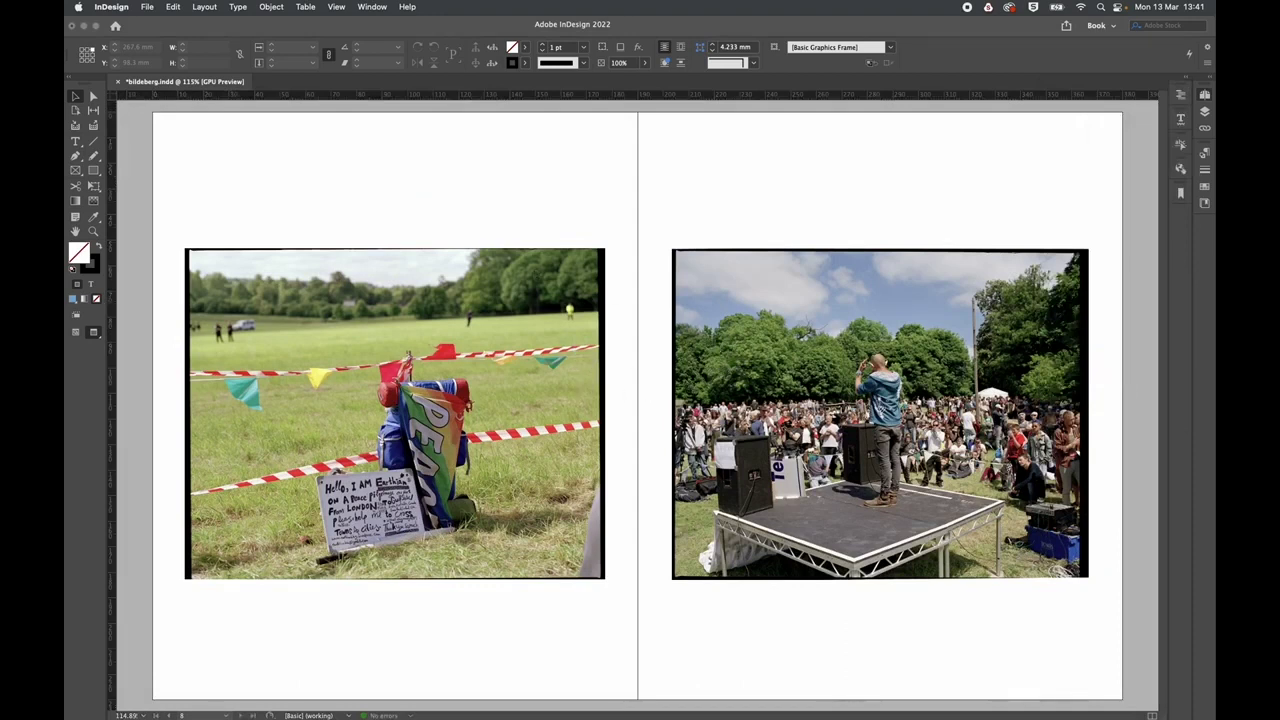
Open Adobe Bridge from the layout and reposition its window.
key(super+alt+o)
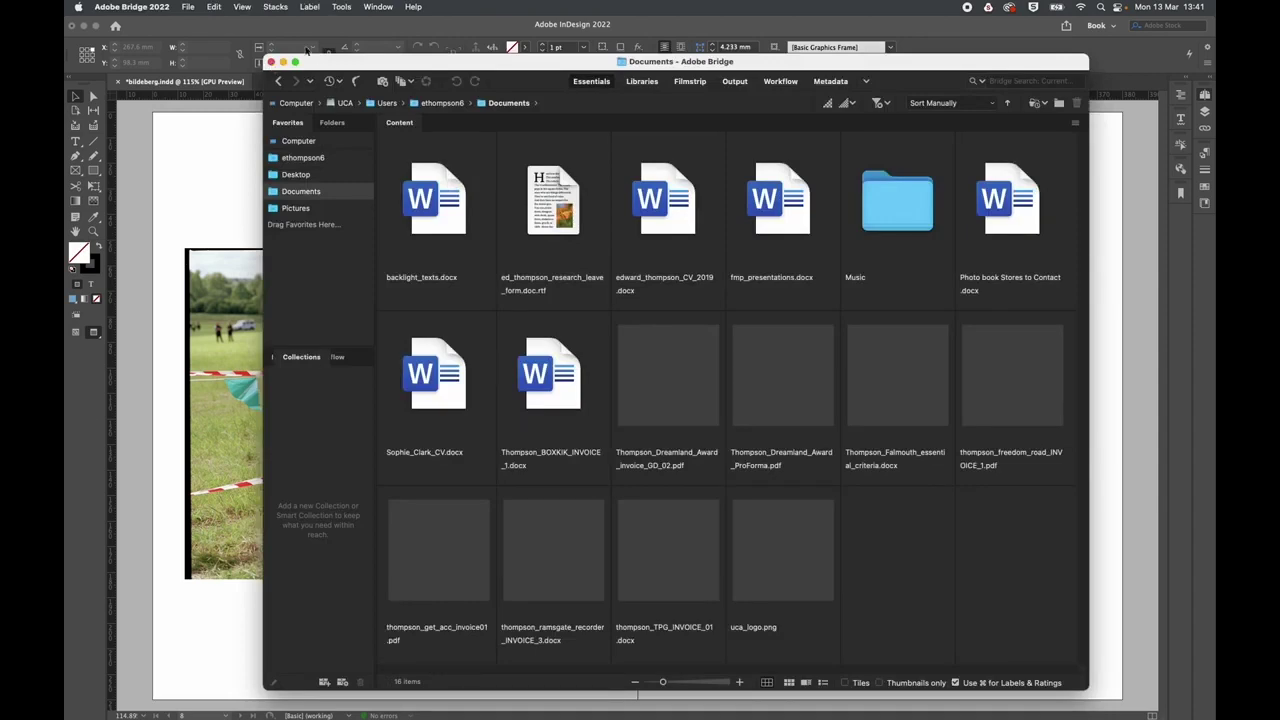
drag(302, 63, 266, 393)
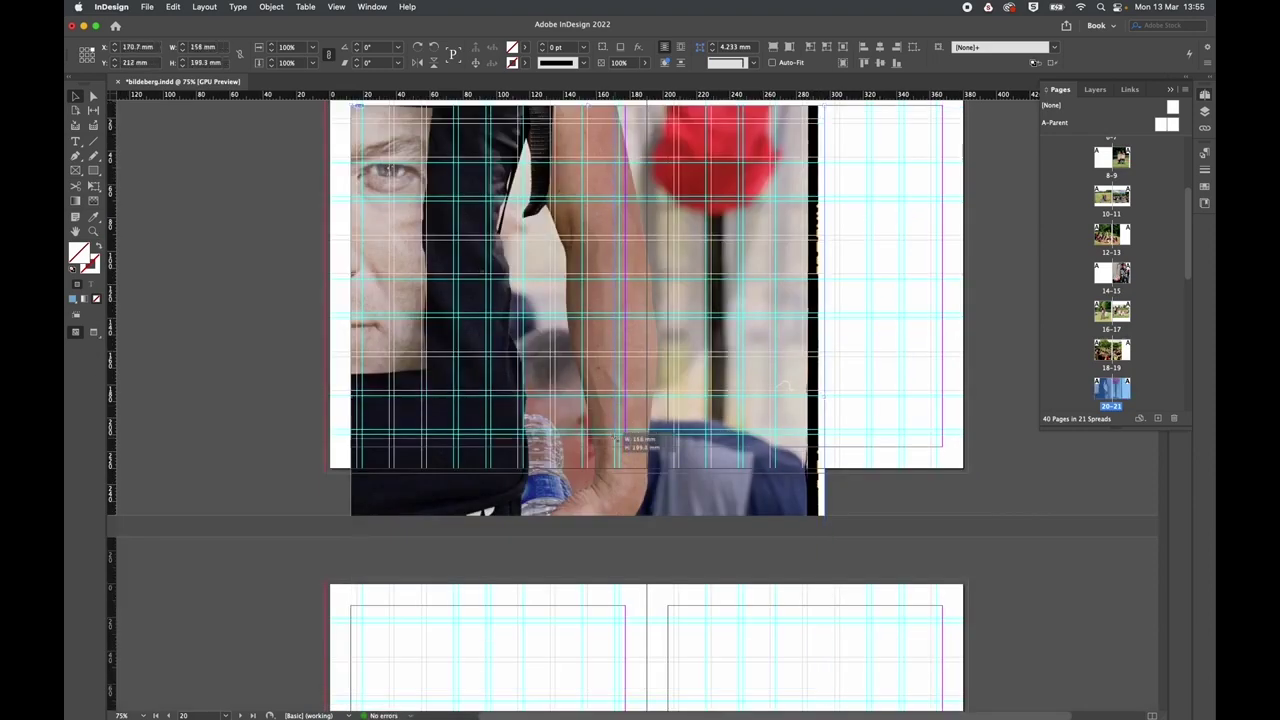
Fit the photo of the man in the black T-shirt within page 20's margins, and fill page 21 with the close-up portrait.
drag(748, 294, 684, 531)
drag(589, 363, 566, 340)
drag(837, 506, 878, 549)
click(245, 188)
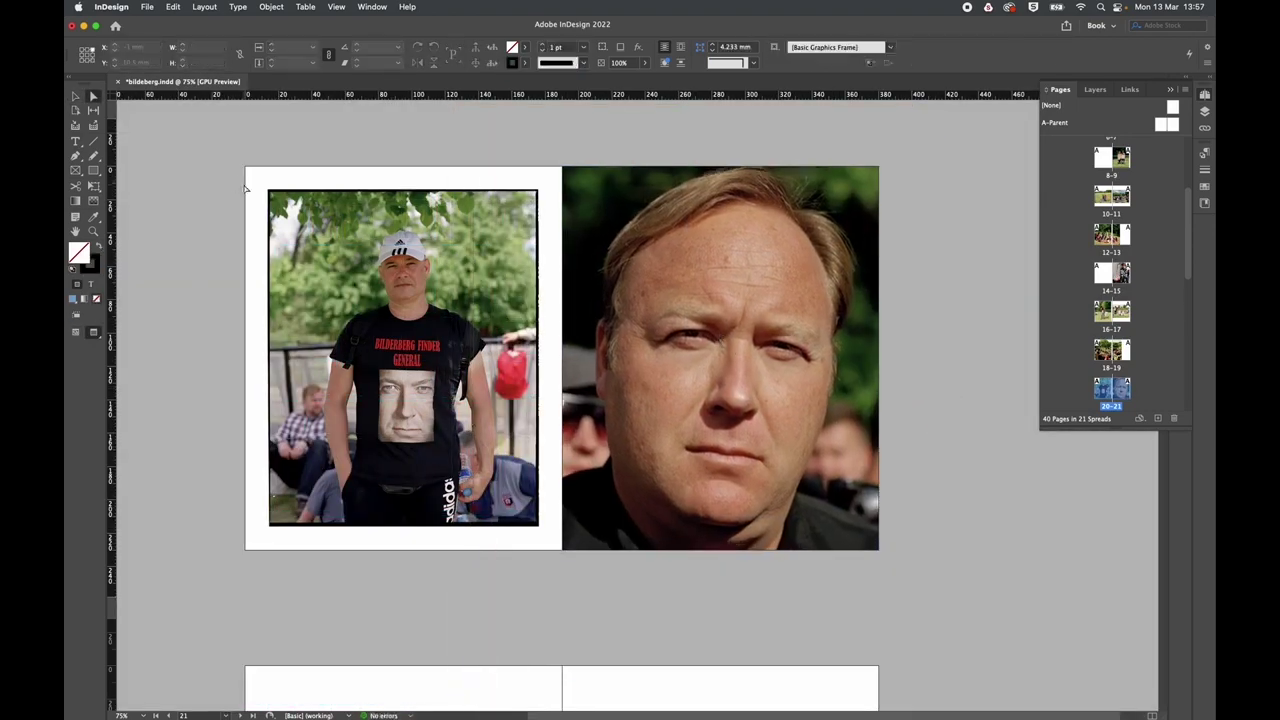
Try a smaller scale of the close-up portrait on page 21 at about 248.5 × 204.6 mm, and undo its placement.
scroll(876, 358, down, 3)
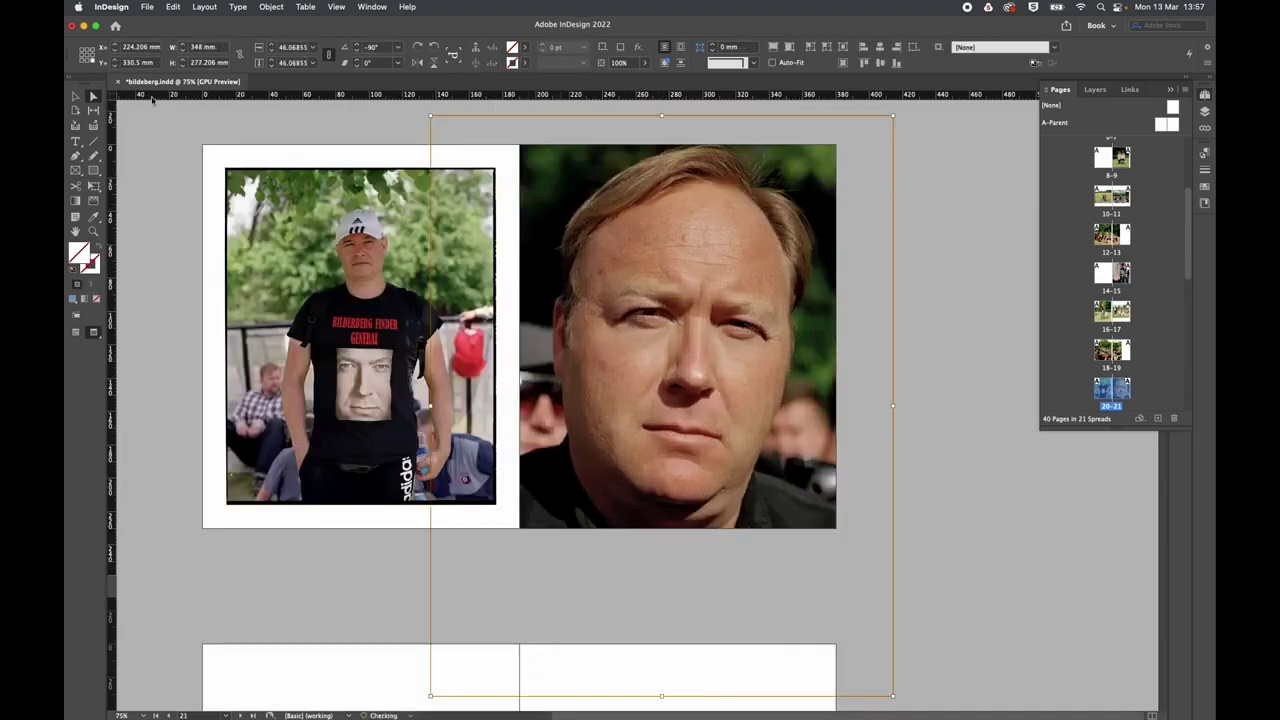
click(518, 145)
drag(518, 145, 530, 136)
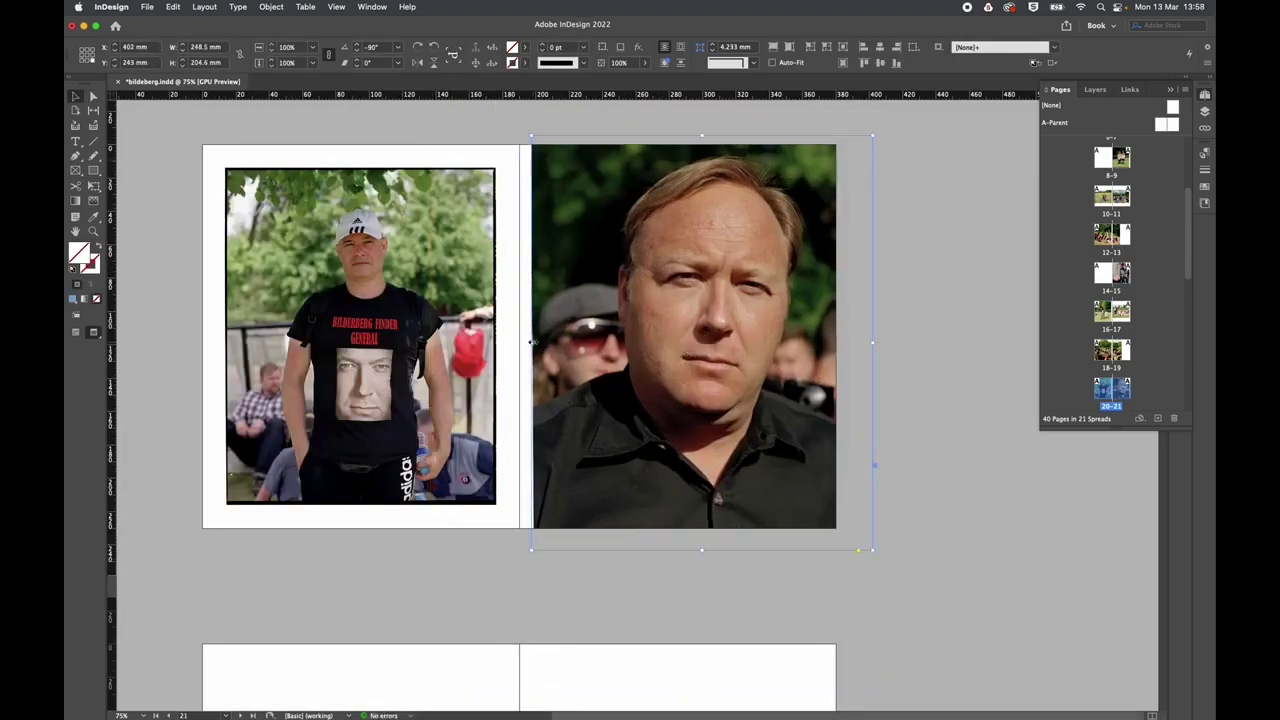
key(super+z)
key(super+z)
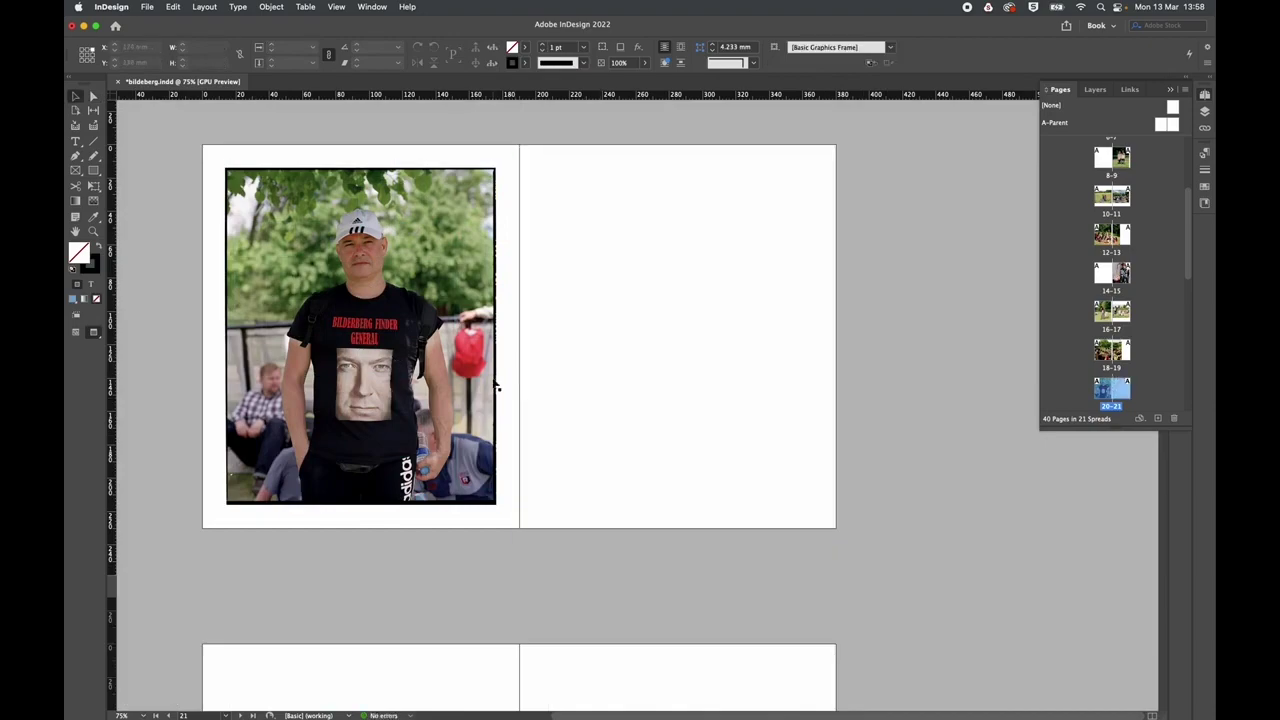
Place the crowd photo with the grey cap on spread 22–23, reduce its size and rotate it across the pages.
scroll(714, 380, down, 5)
click(147, 7)
click(152, 97)
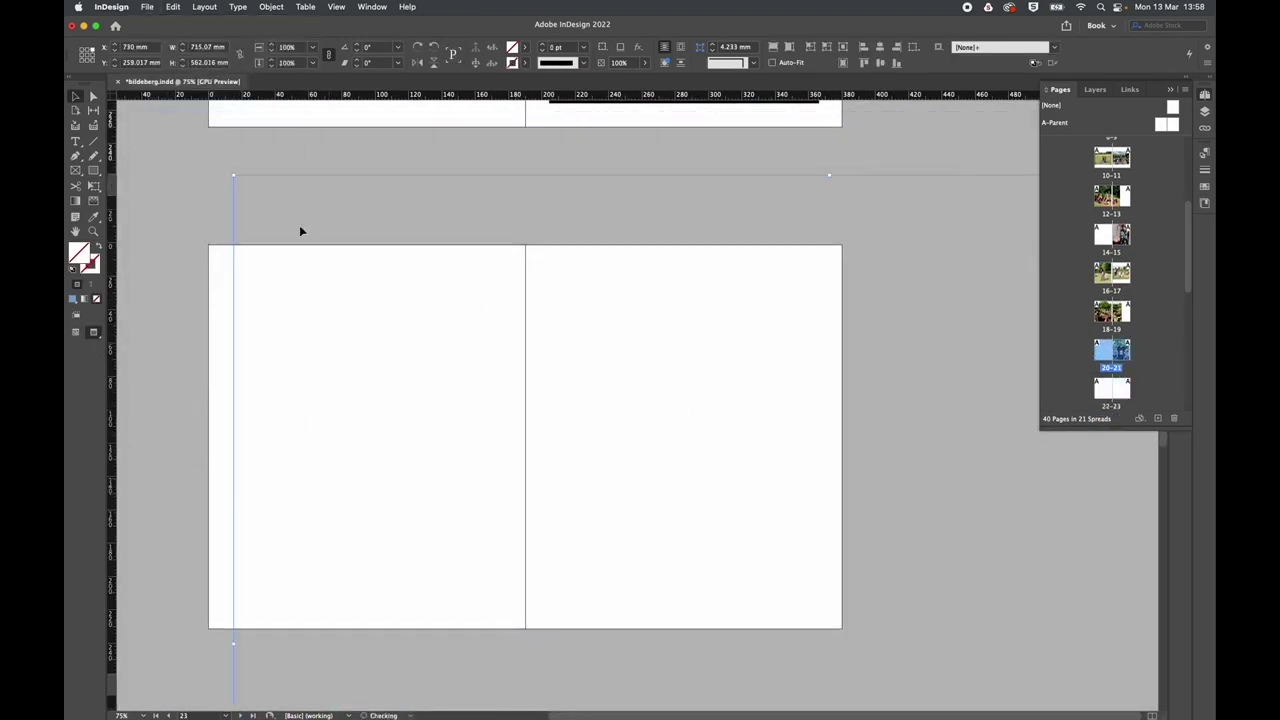
scroll(229, 191, down, 2)
key(super+v)
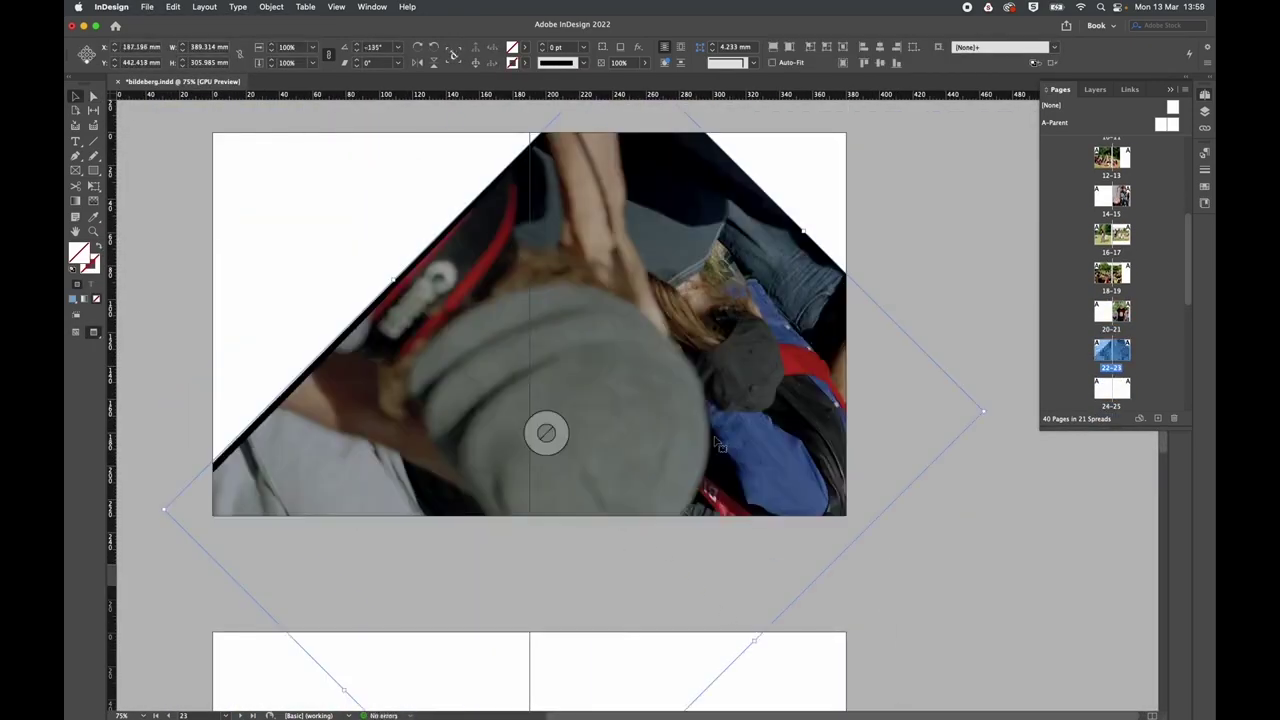
drag(212, 132, 318, 223)
click(763, 551)
Place the photo of the dark-clothed figure against sky and trees over page 25 and part of page 24.
scroll(695, 550, up, 3)
scroll(695, 550, down, 3)
key(super+v)
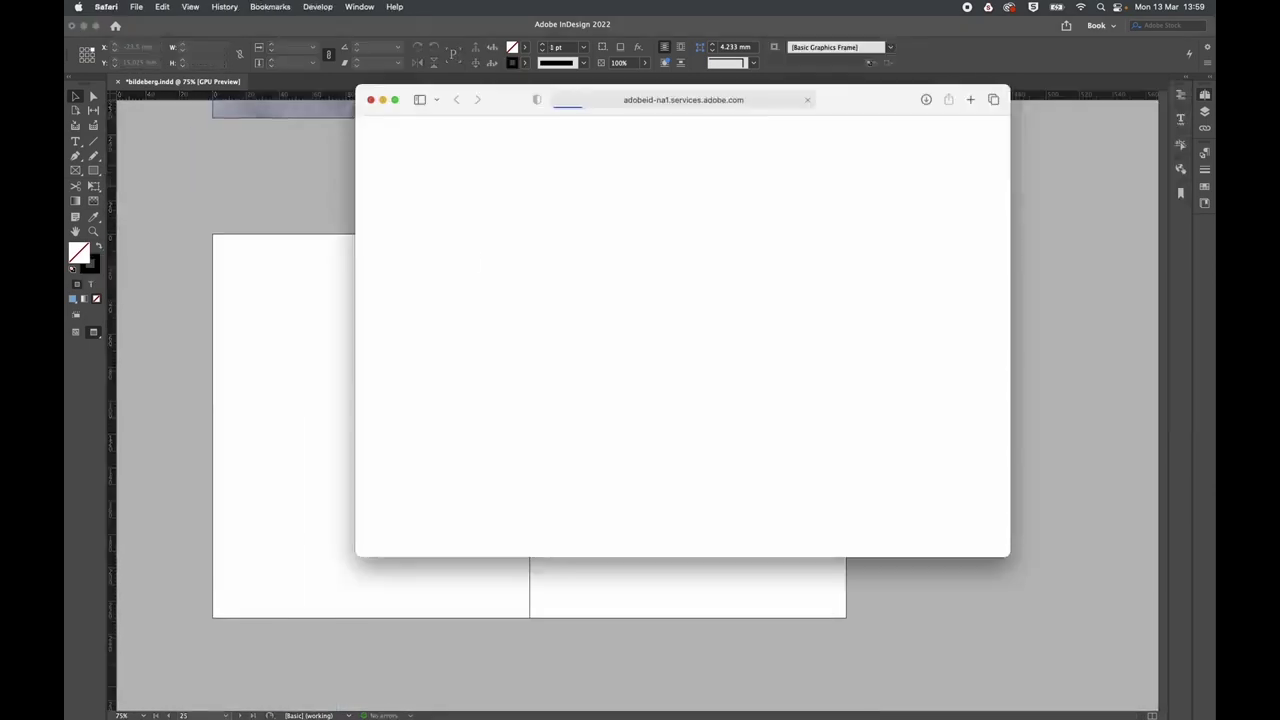
key(super+v)
drag(494, 344, 757, 553)
scroll(863, 509, down, 1)
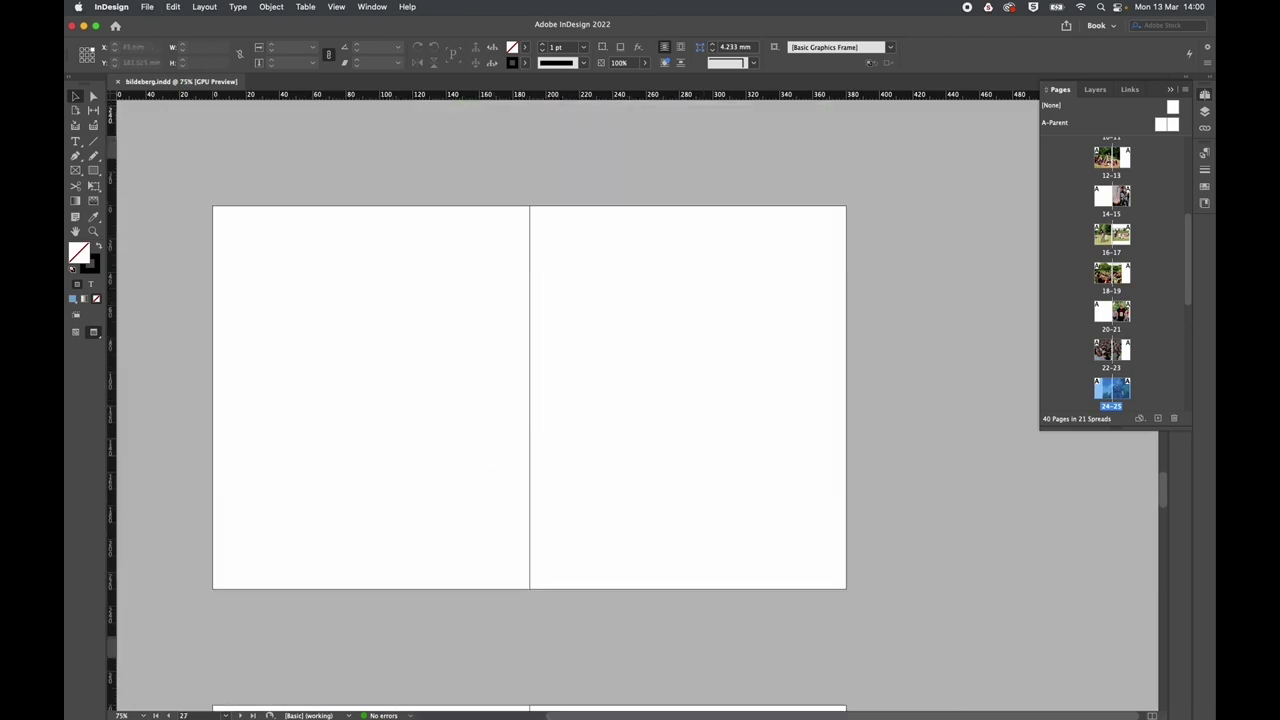
Place the portrait with the POLICE headband on page 27 and scale it to fill the whole page.
key(super+v)
drag(443, 166, 848, 591)
key(super+alt+shift+c)
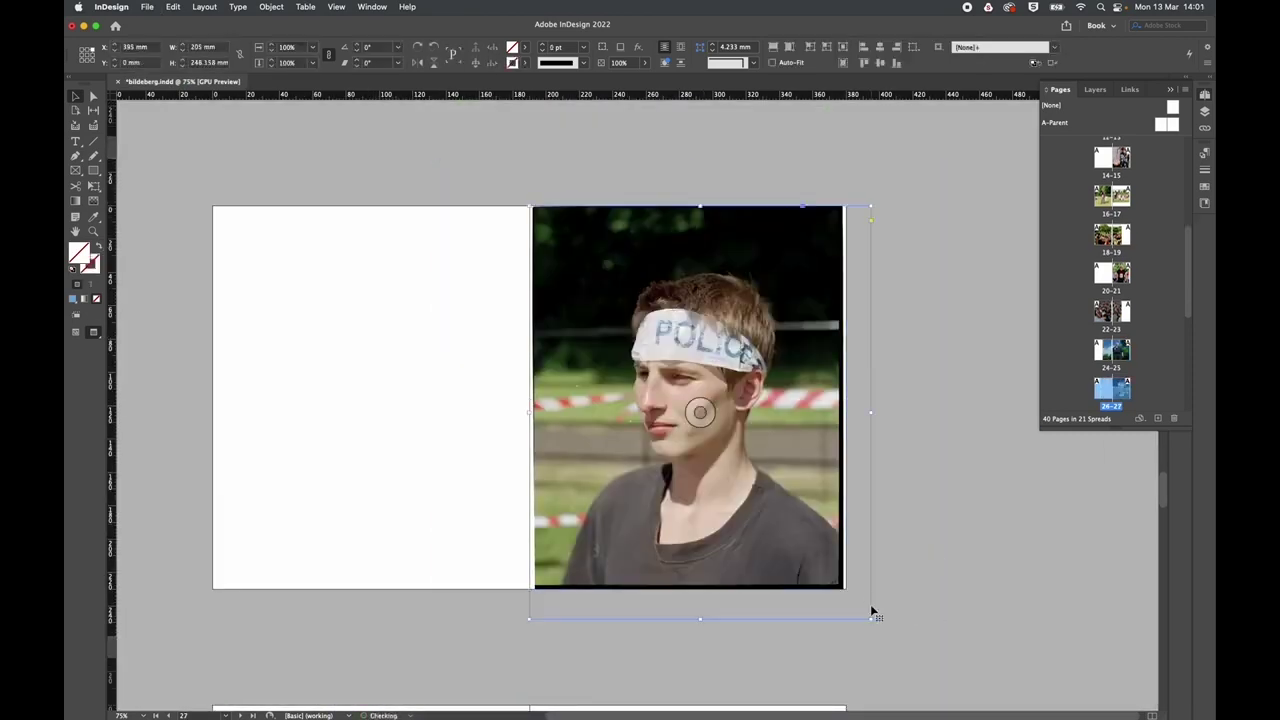
click(626, 169)
scroll(590, 213, up, 2)
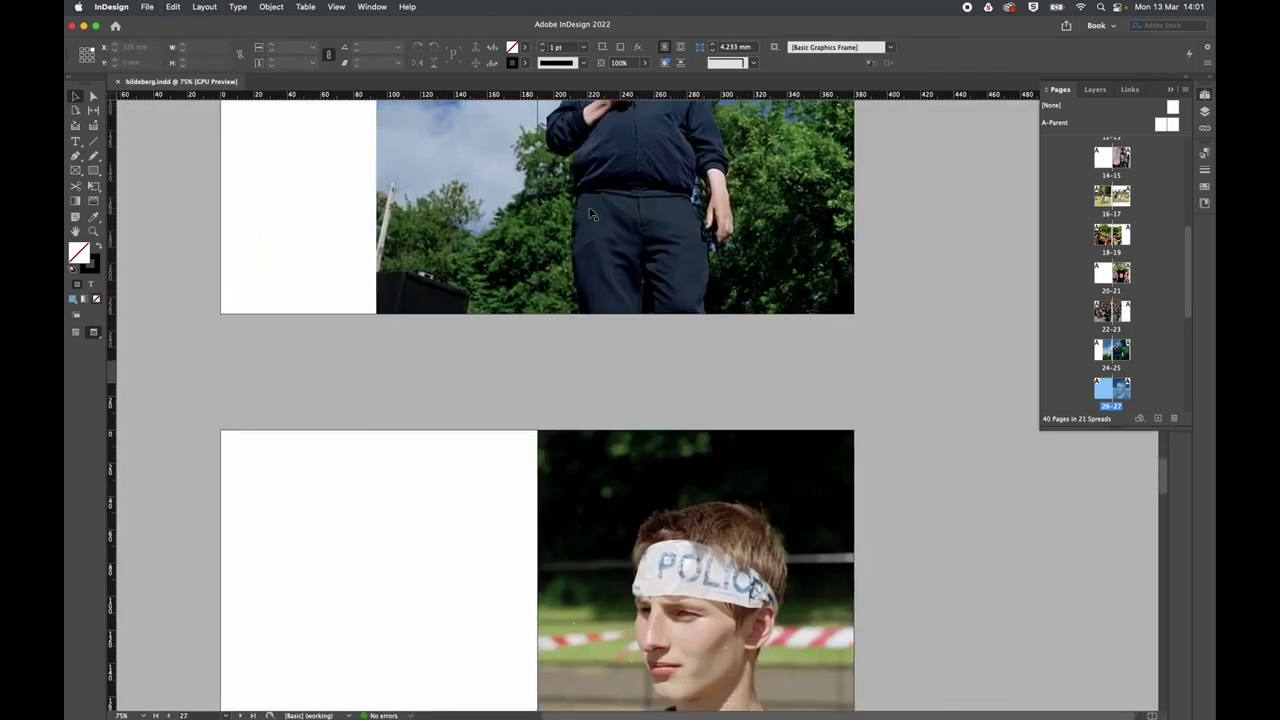
Place the green field photo across spread 28–29, leaving a white strip along page 29's outer edge.
key(alt+Page_Down)
key(super+v)
drag(458, 251, 330, 134)
drag(977, 600, 829, 514)
key(super+alt+shift+c)
Place the photo of the police officer and the man with the red sash centrally across spread 30–31 at full page height.
scroll(640, 400, up, 2)
click(147, 7)
click(158, 94)
scroll(295, 222, up, 10)
scroll(295, 224, up, 15)
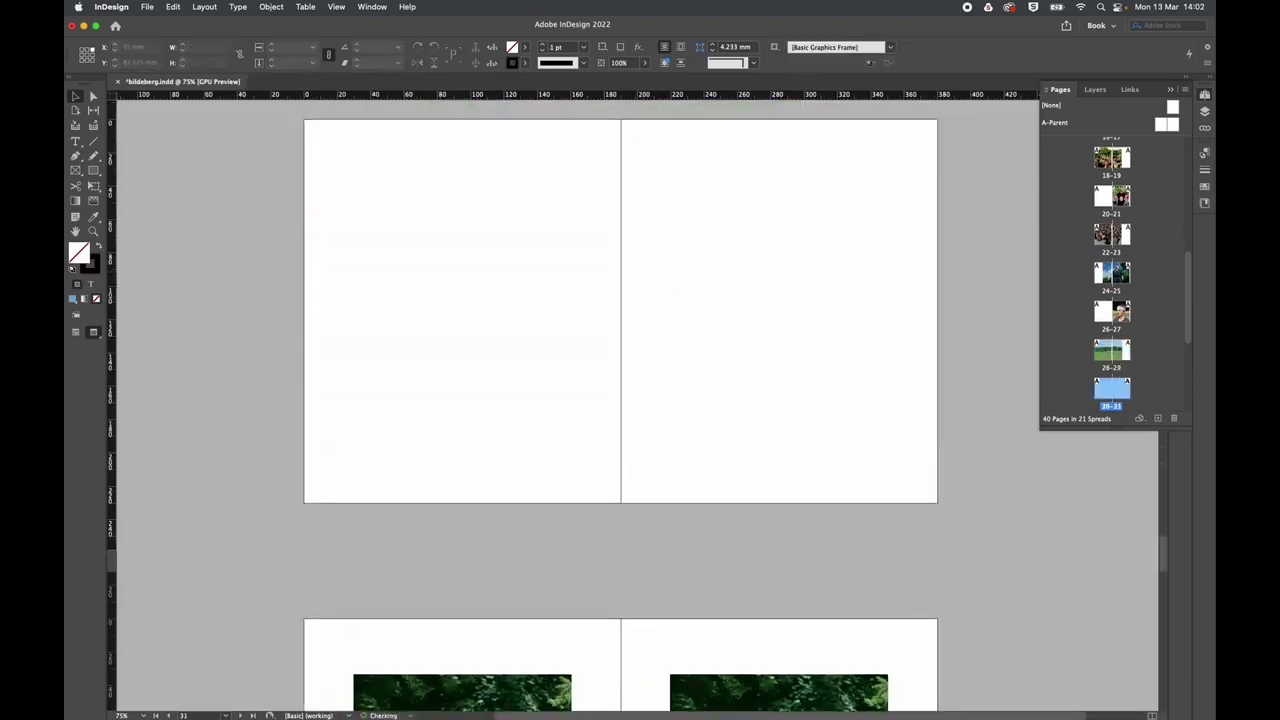
drag(363, 234, 749, 417)
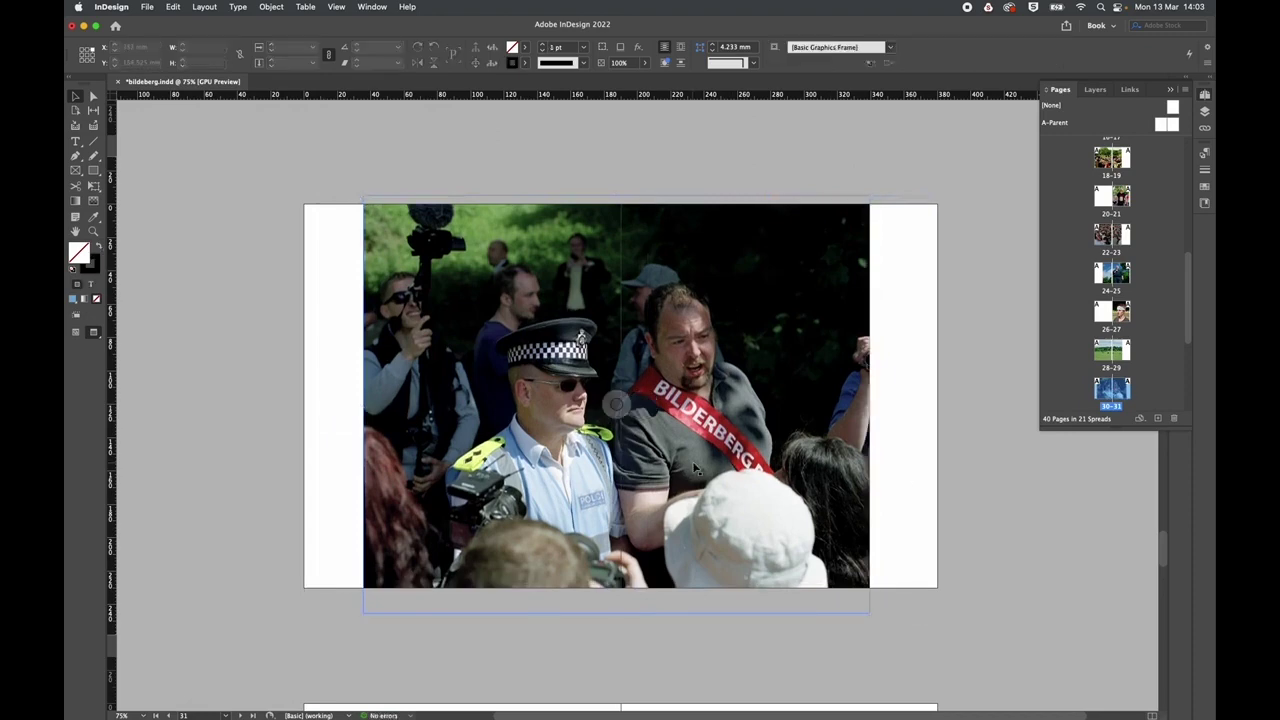
click(890, 470)
scroll(890, 470, up, 2)
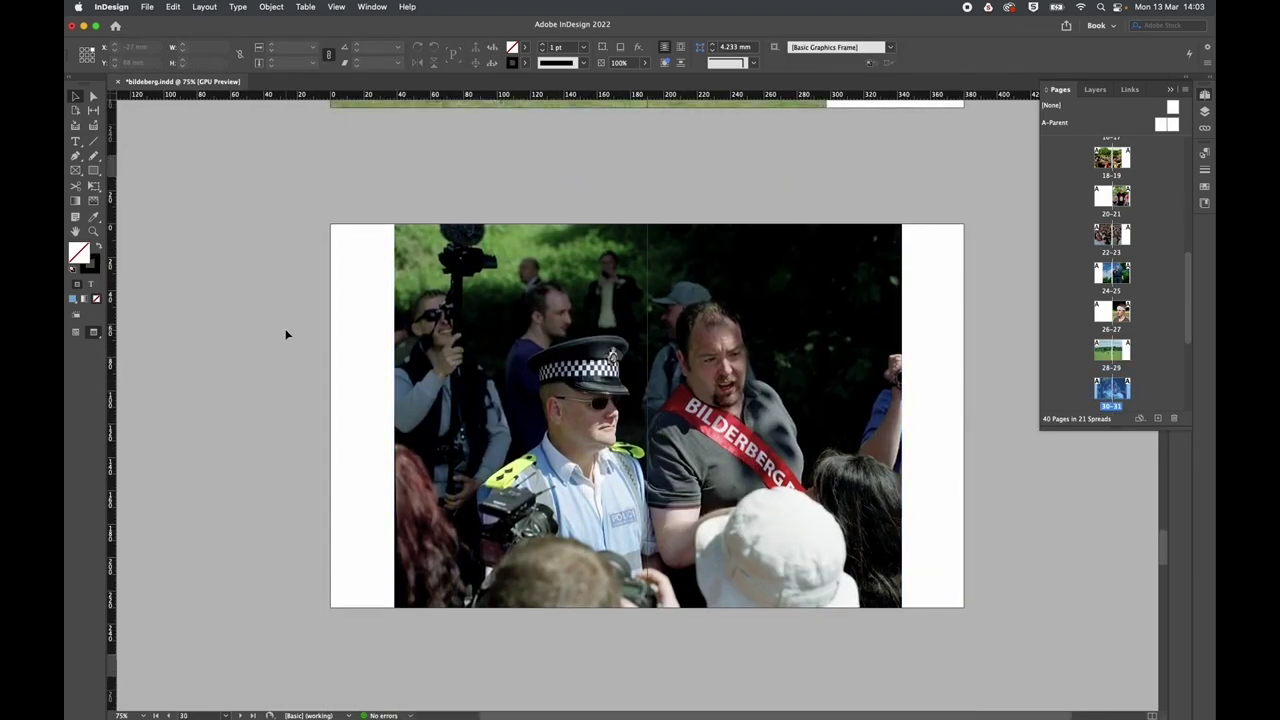
Place the park gathering photo across spread 32–33 at 297 mm wide, and the raised-hands crowd photo within page 34's margins.
scroll(286, 334, down, 5)
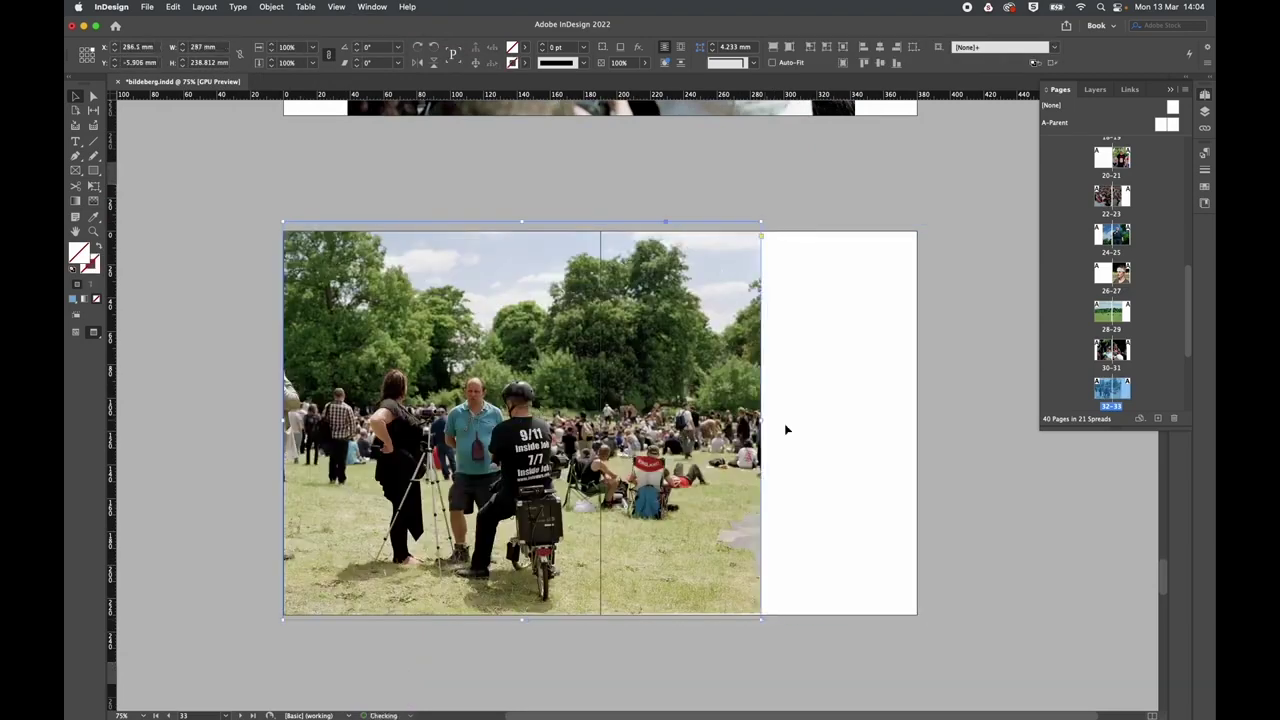
click(574, 214)
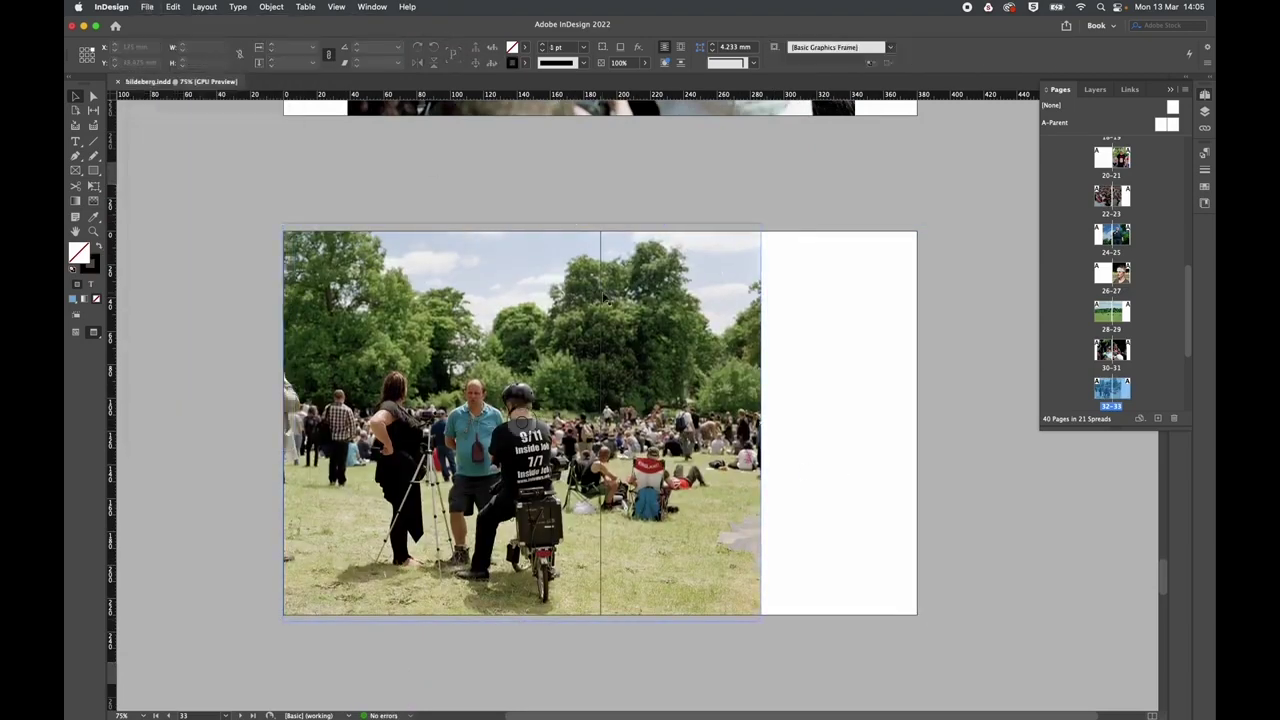
scroll(574, 214, down, 5)
drag(637, 403, 313, 400)
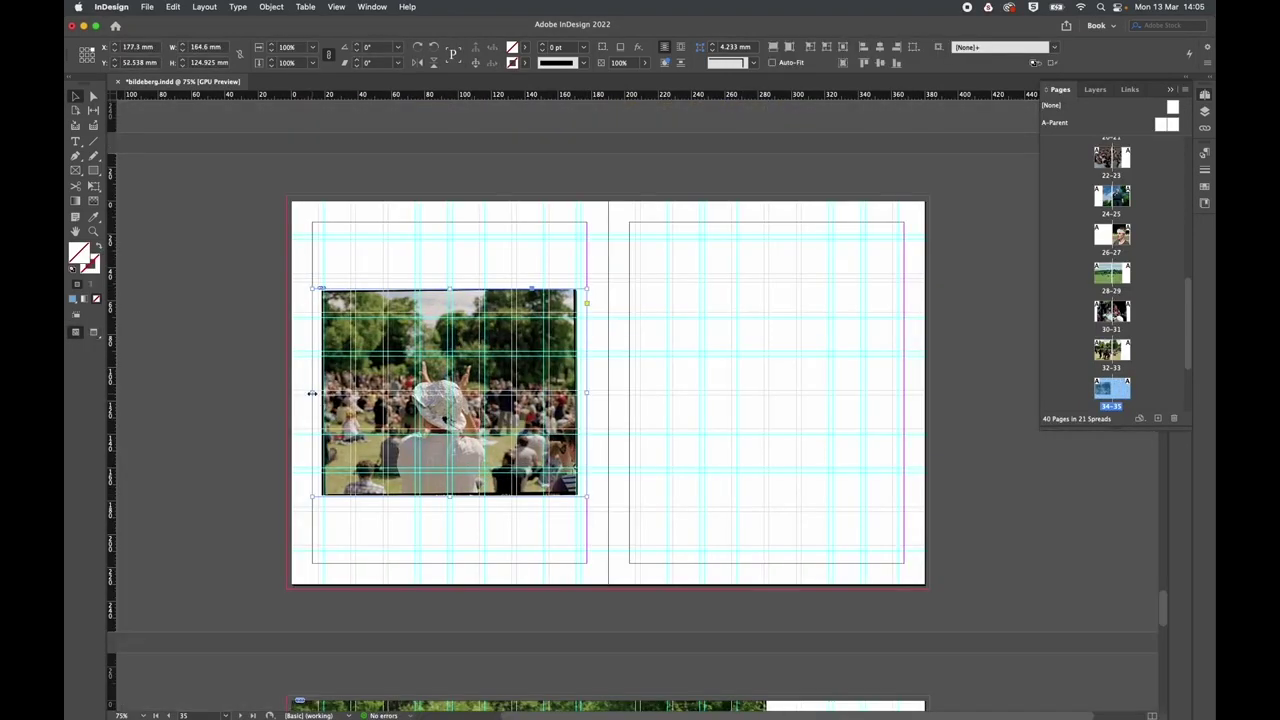
Review the photo sequence through the book, comparing spreads 30–35 with the opening spreads 2–5.
scroll(783, 473, down, 10)
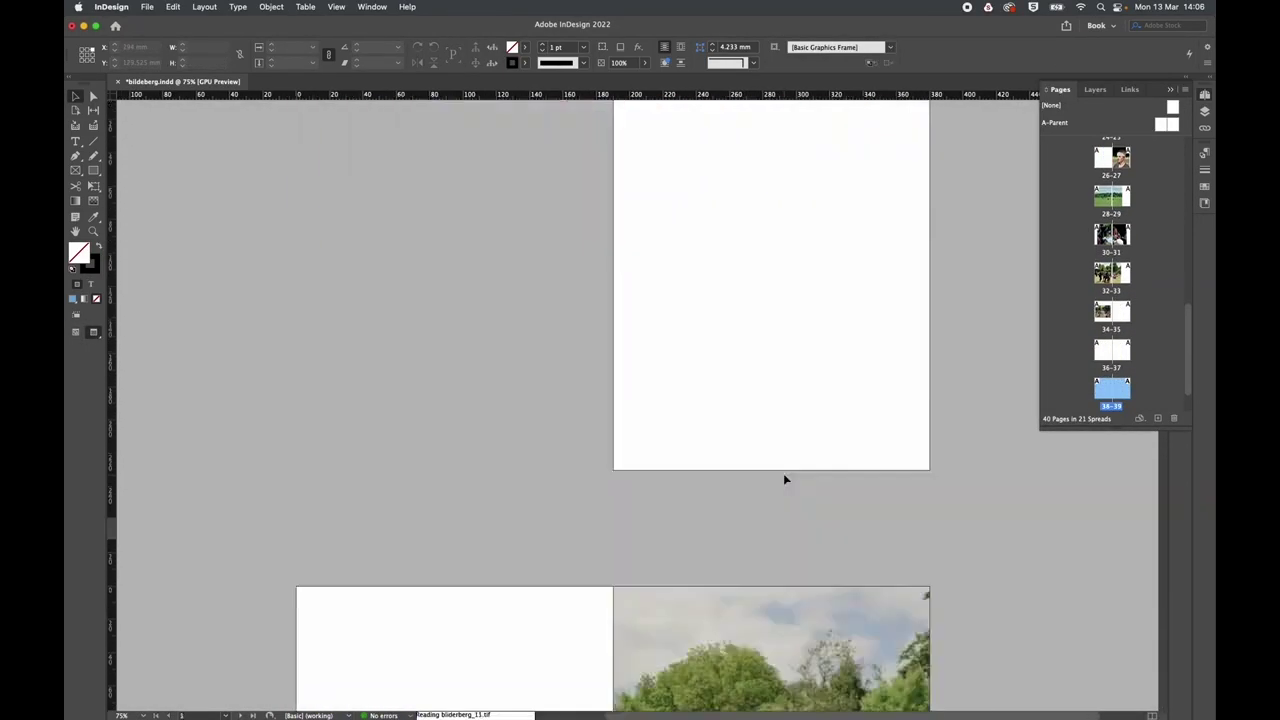
scroll(785, 480, up, 15)
scroll(488, 205, up, 10)
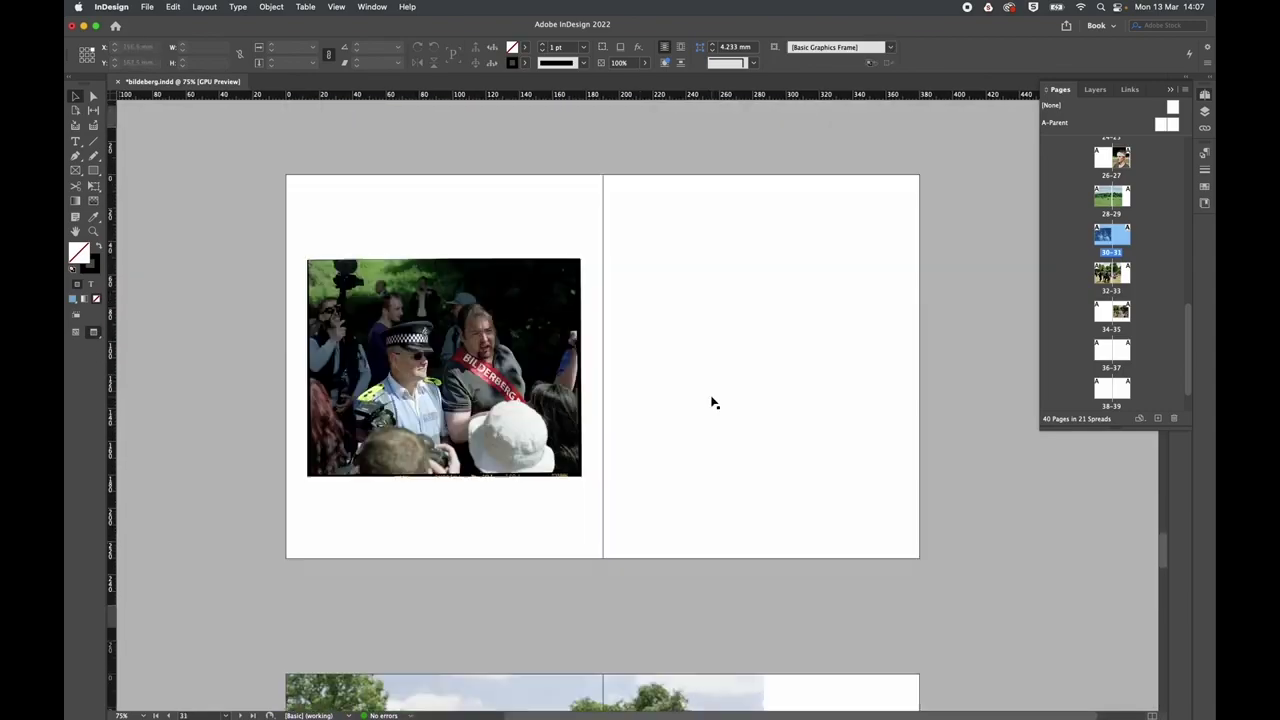
scroll(704, 403, down, 10)
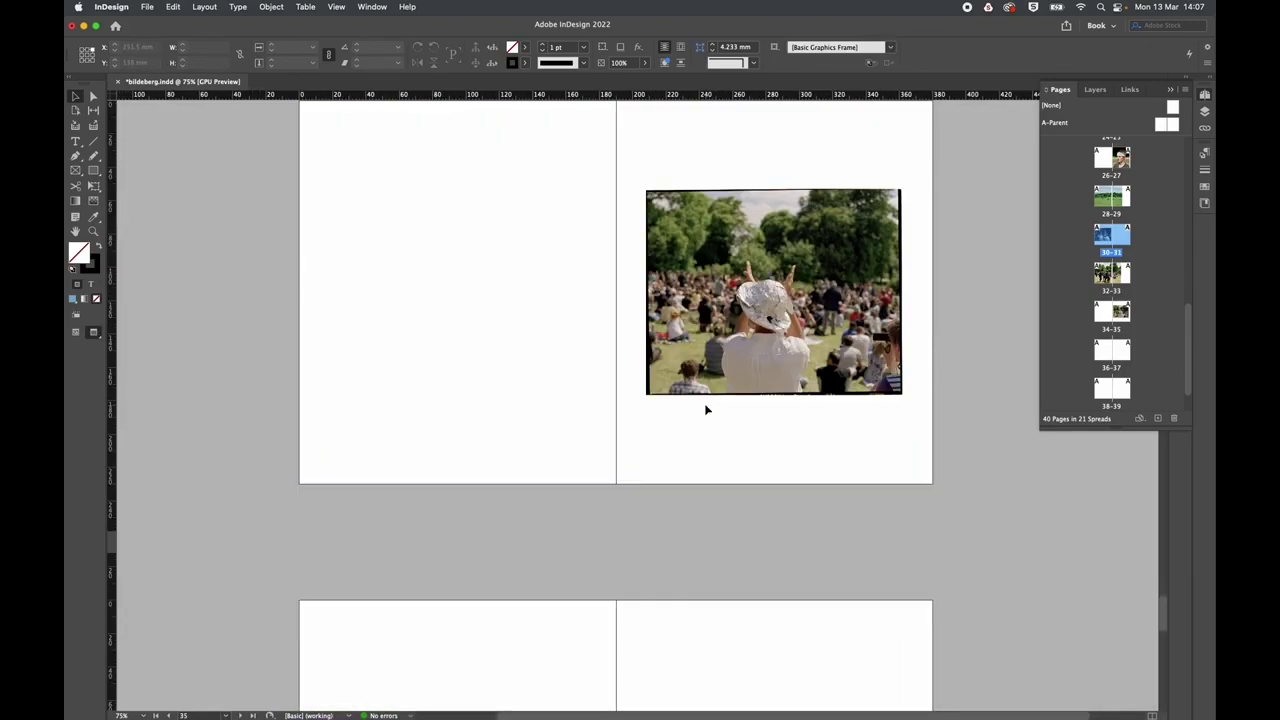
scroll(633, 409, up, 10)
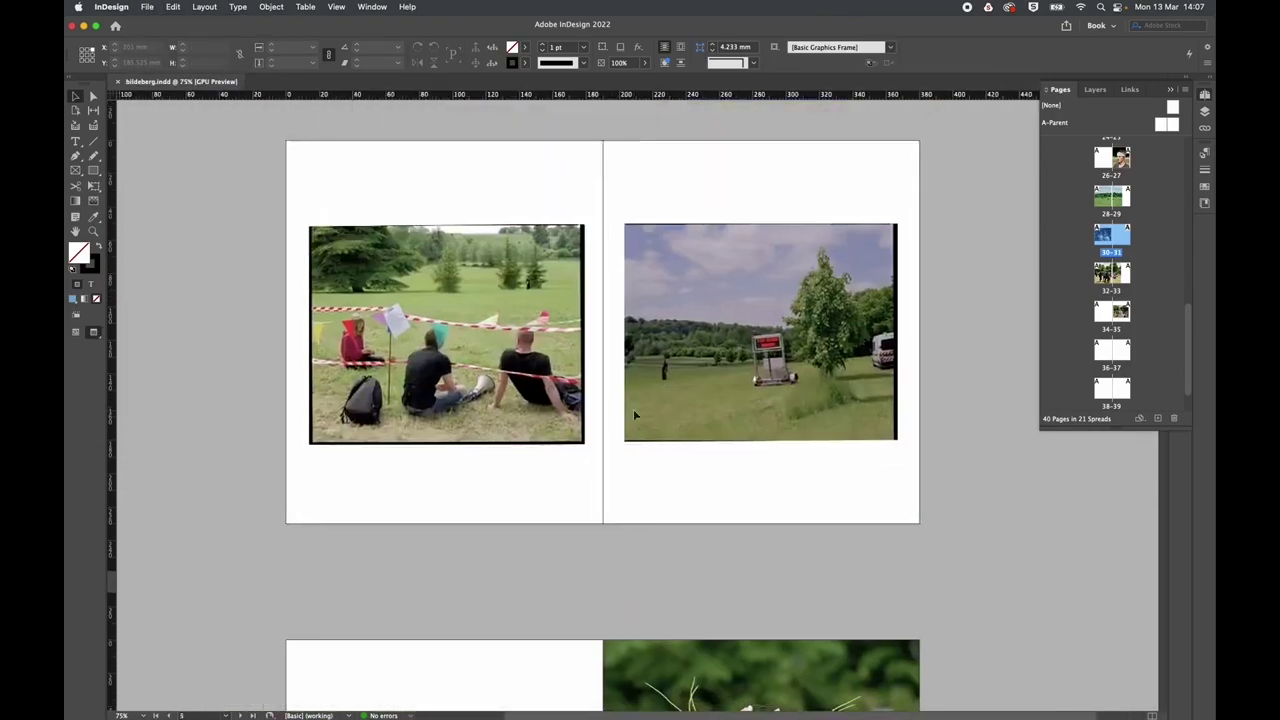
click(150, 8)
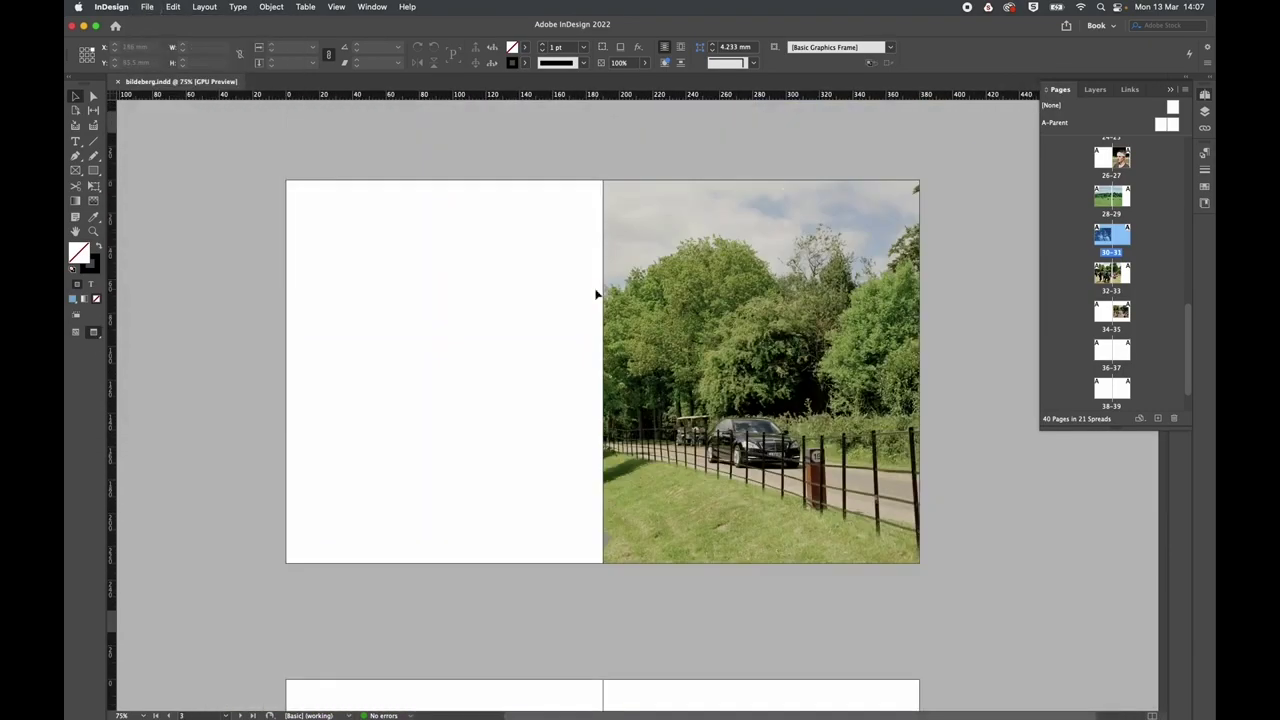
scroll(554, 289, down, 15)
scroll(773, 322, down, 15)
scroll(772, 322, down, 15)
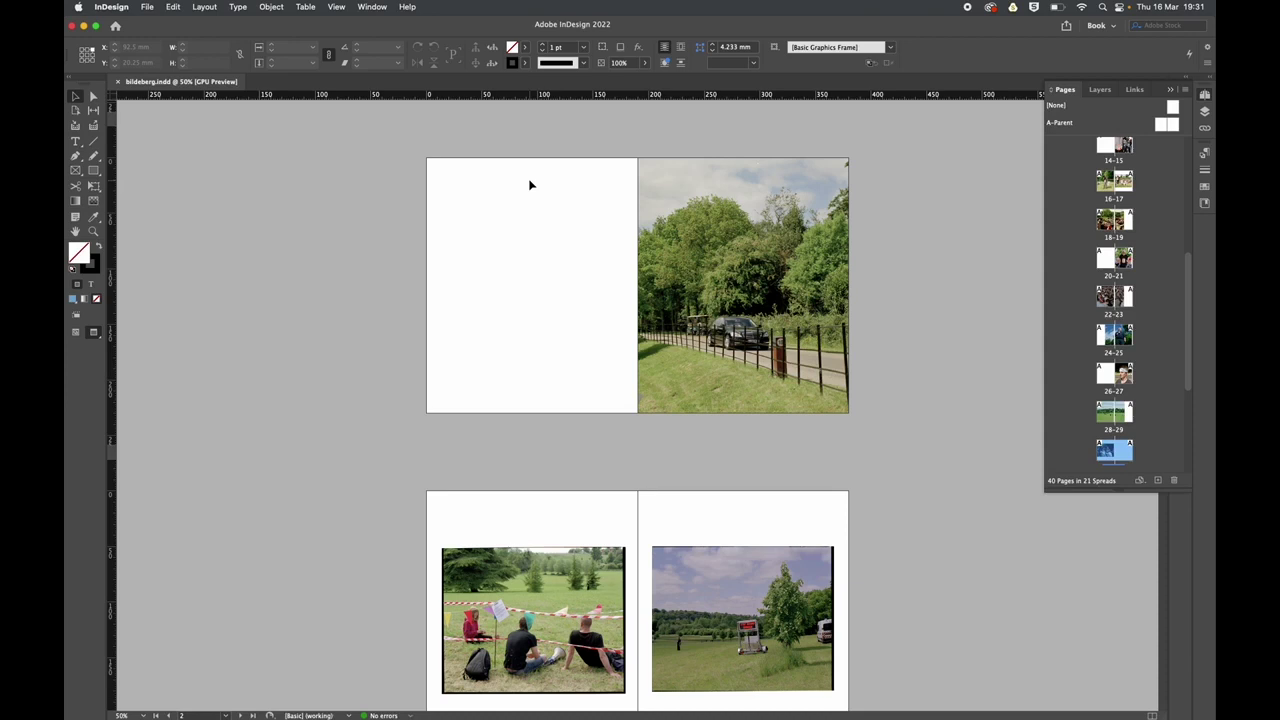
Examine the pairing and scale of the photos from the opening page through spread 8–9 at 50% magnification.
scroll(424, 228, up, 3)
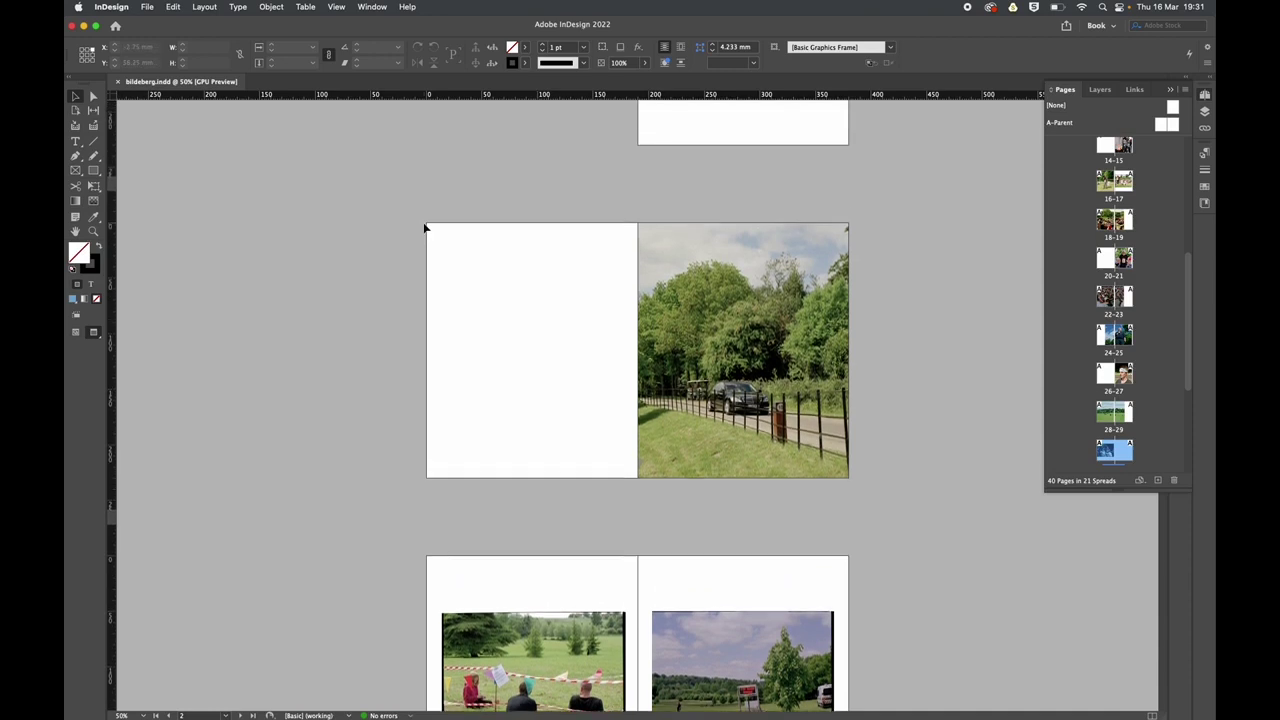
scroll(695, 207, up, 6)
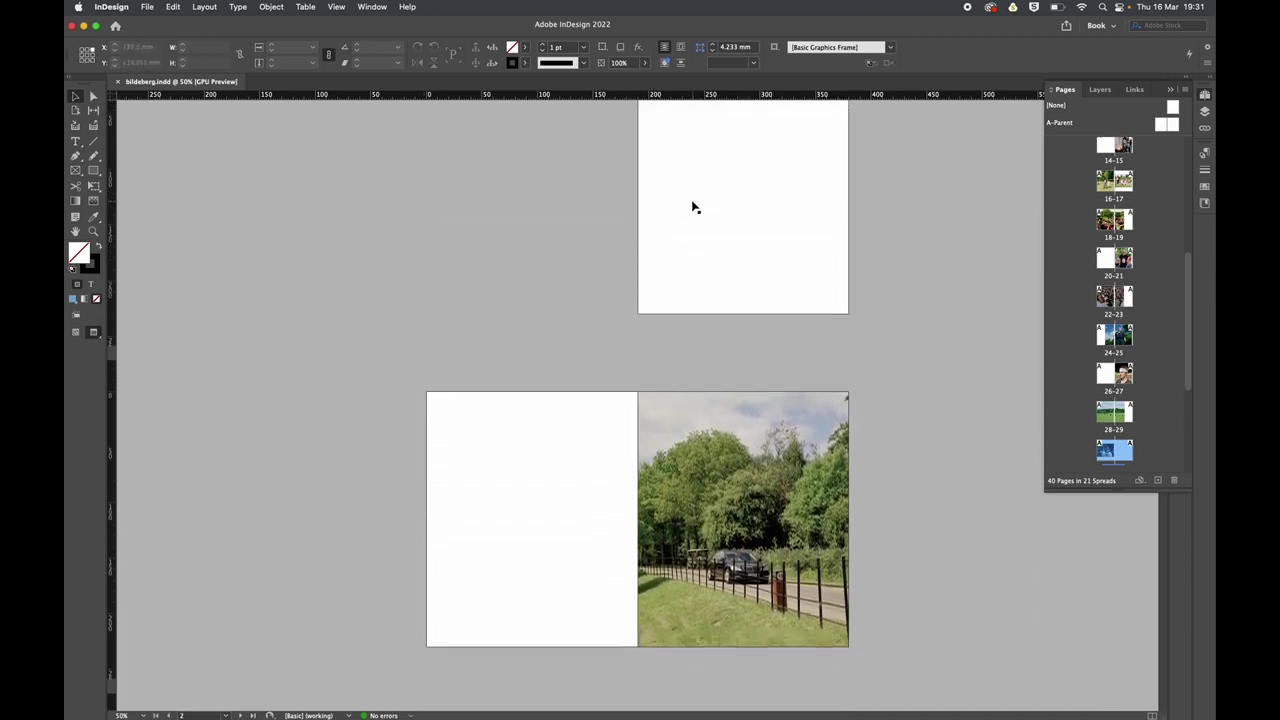
scroll(695, 207, down, 8)
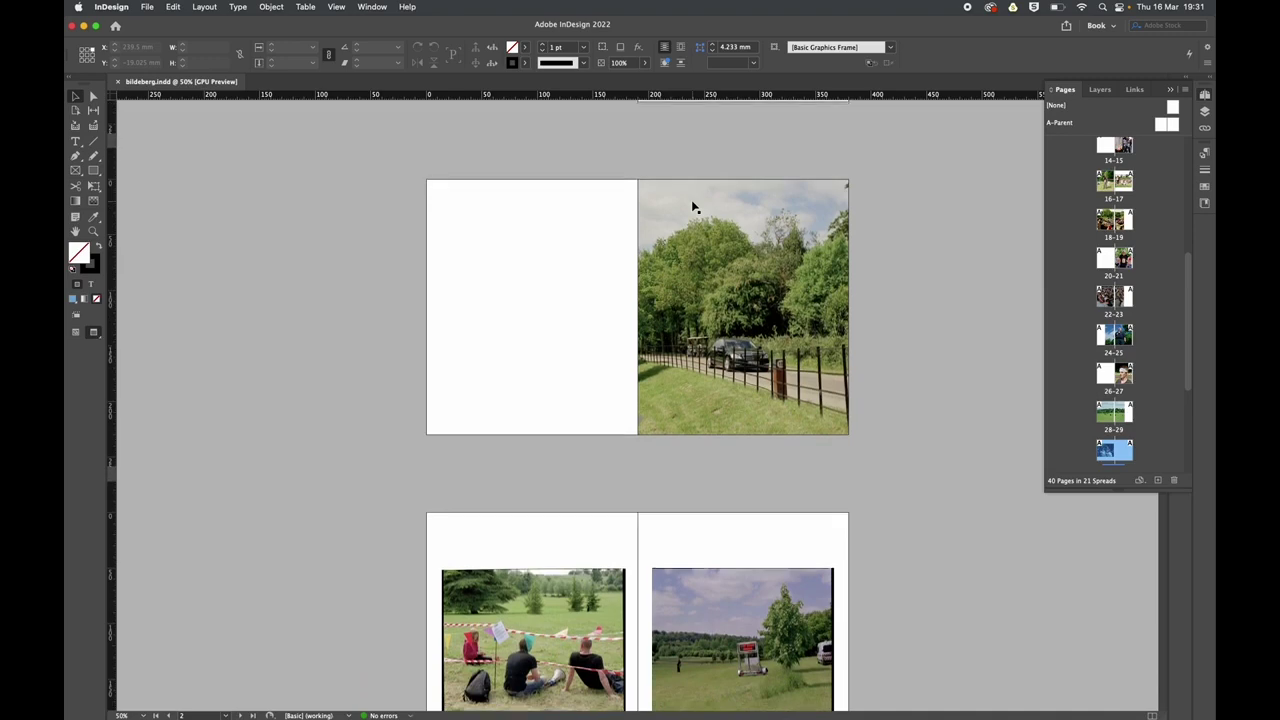
key(super+minus)
key(super+equal)
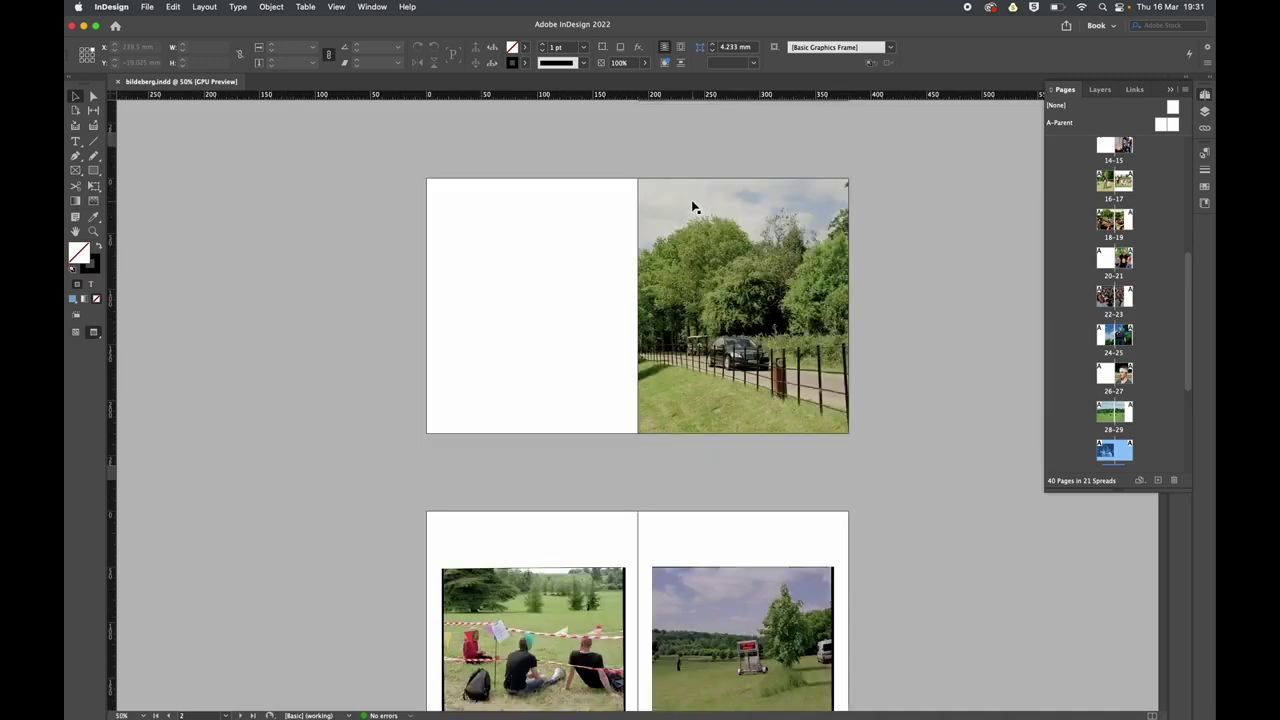
scroll(693, 207, down, 5)
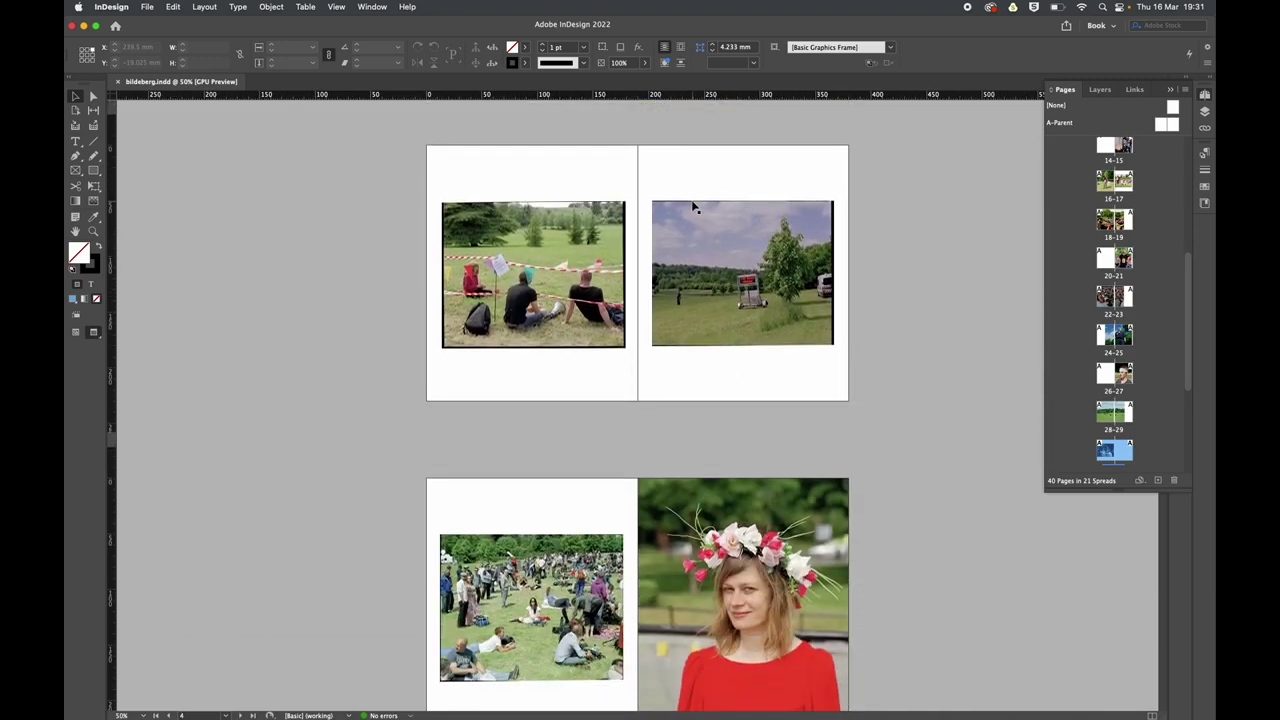
scroll(693, 207, down, 3)
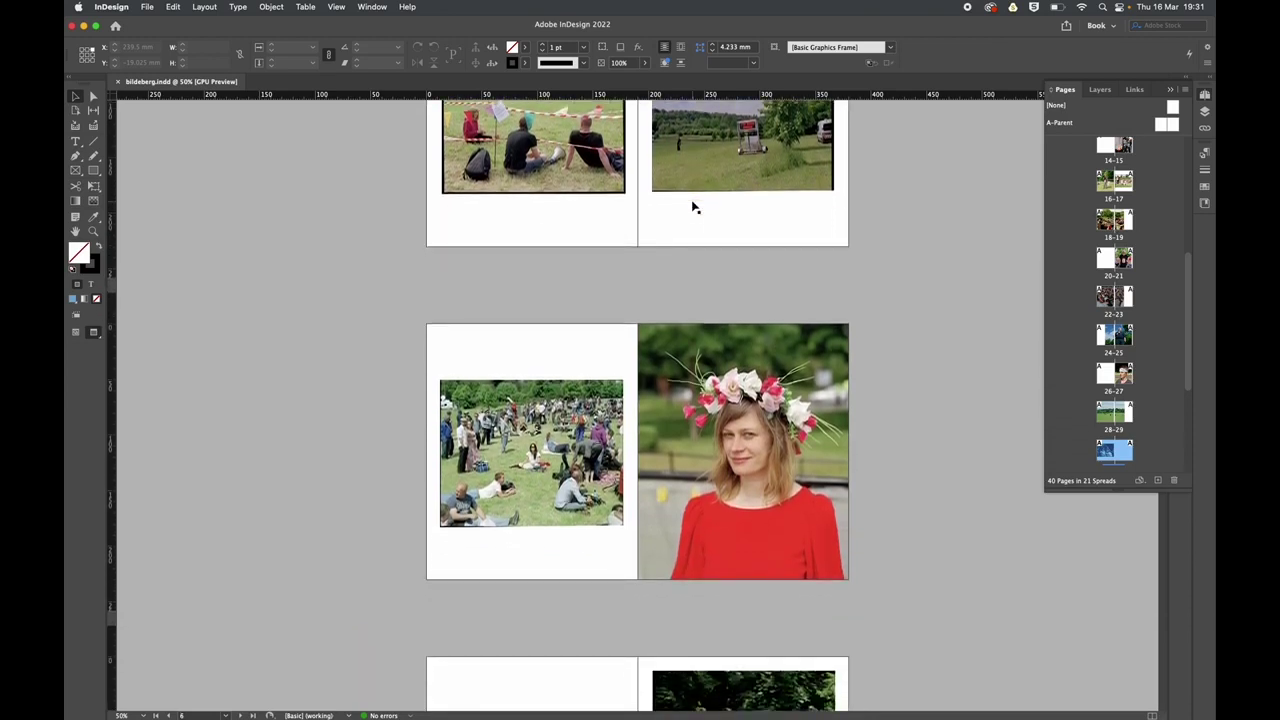
scroll(693, 207, down, 3)
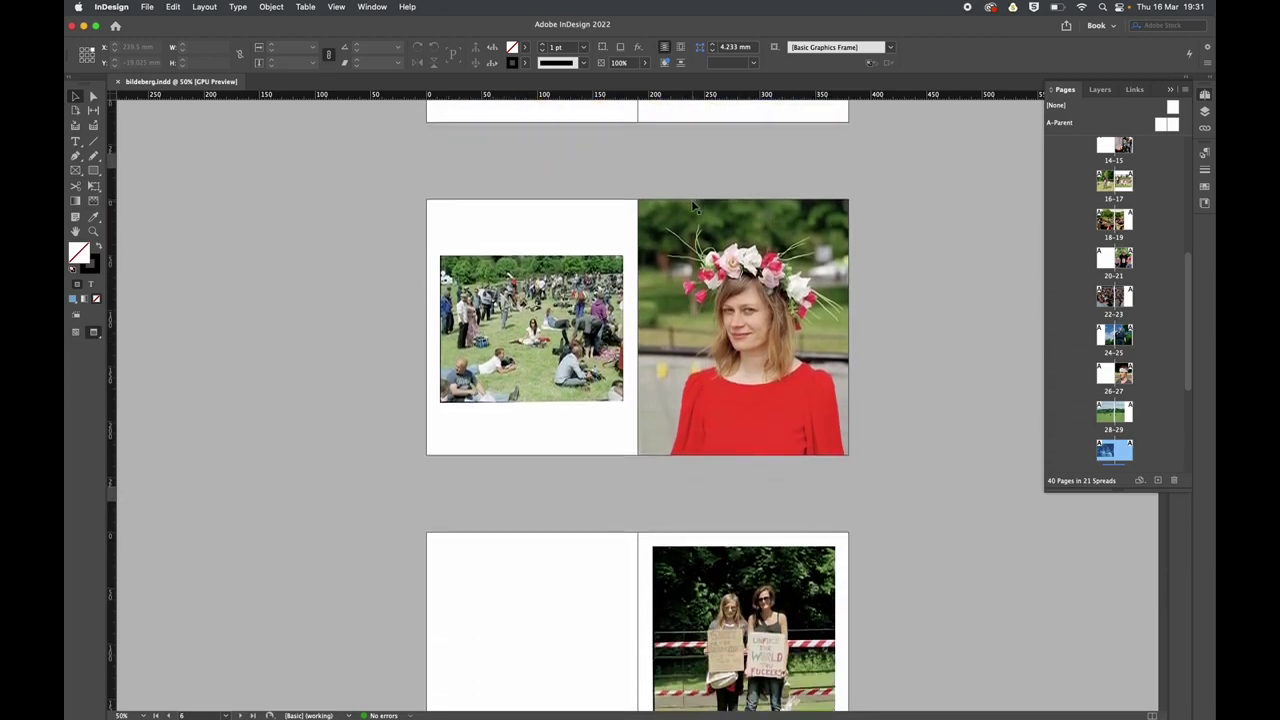
scroll(693, 207, down, 3)
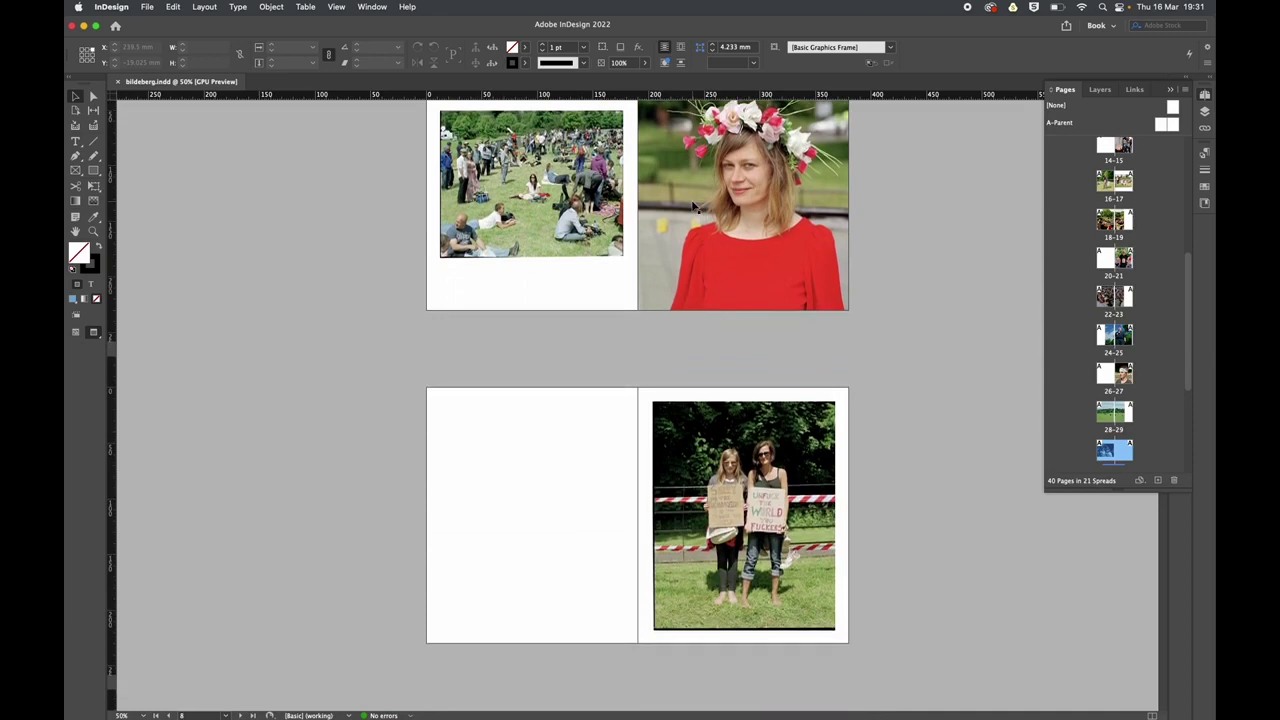
Examine the photo sequence from spread 8–9 to 14–15, and return to the paired photos on spread 10–11.
scroll(693, 207, down, 6)
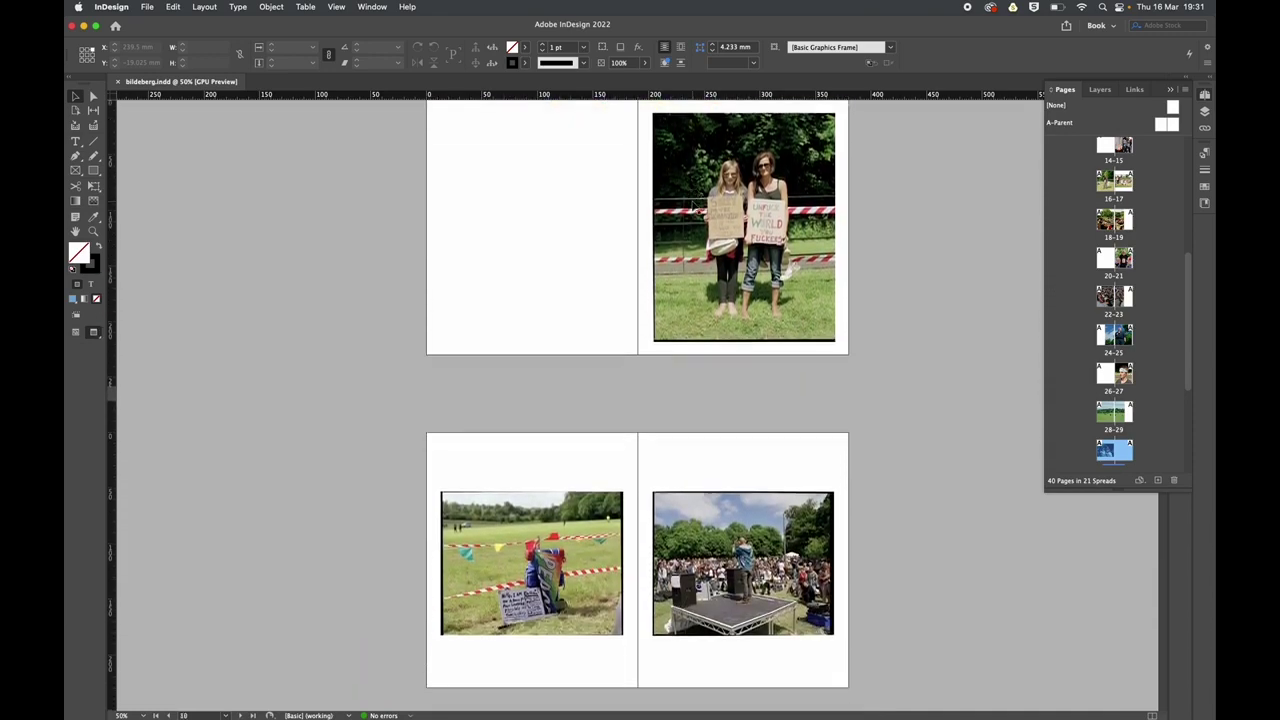
scroll(693, 207, down, 8)
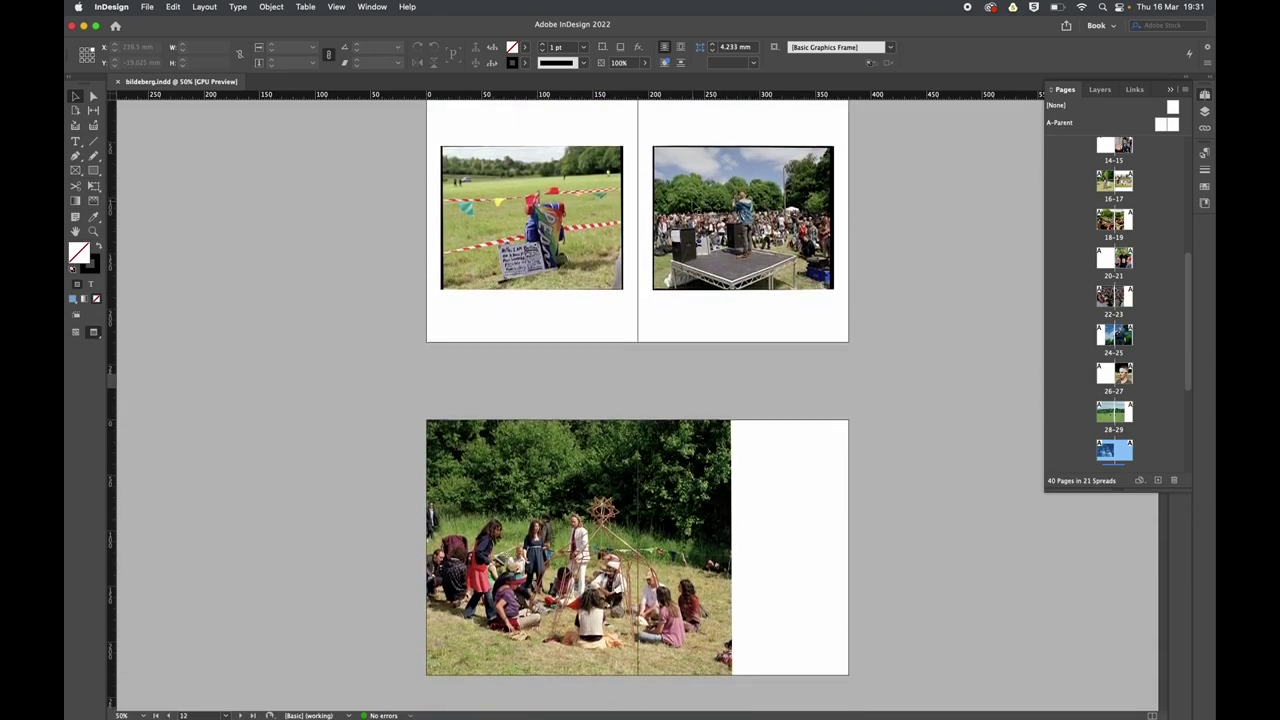
scroll(693, 207, down, 7)
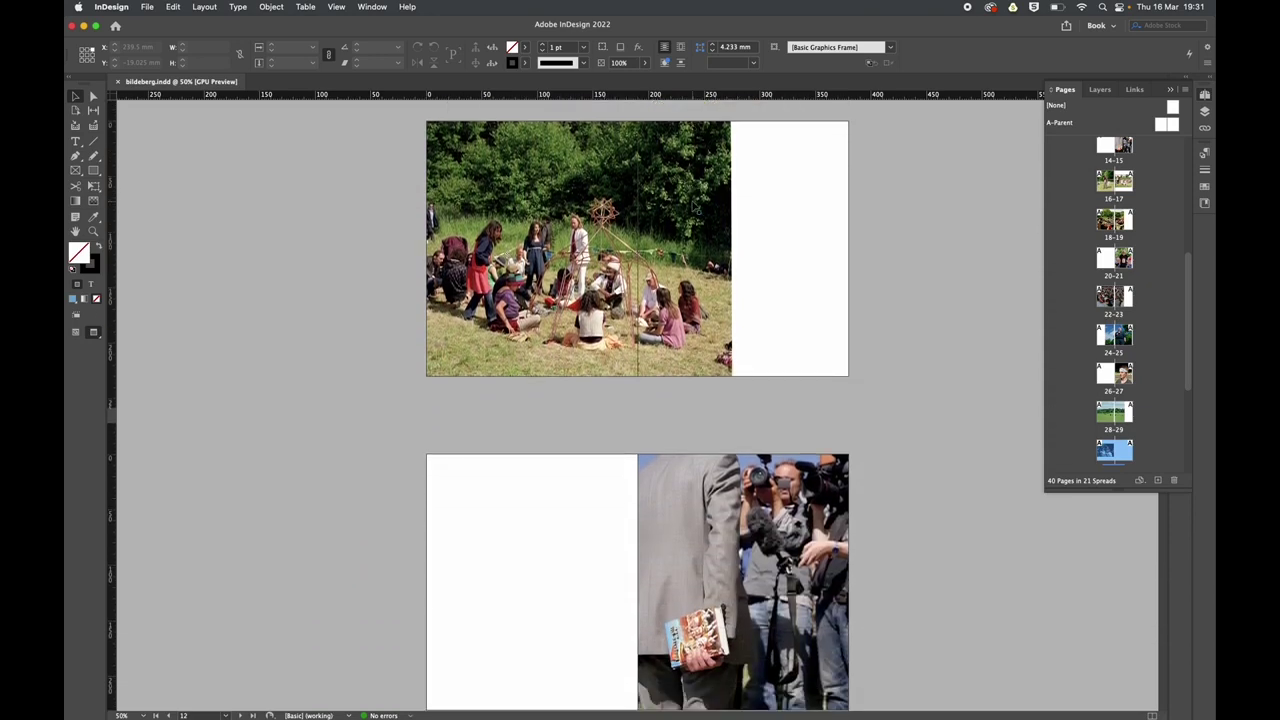
scroll(693, 207, down, 1)
scroll(693, 207, up, 1)
scroll(693, 207, down, 1)
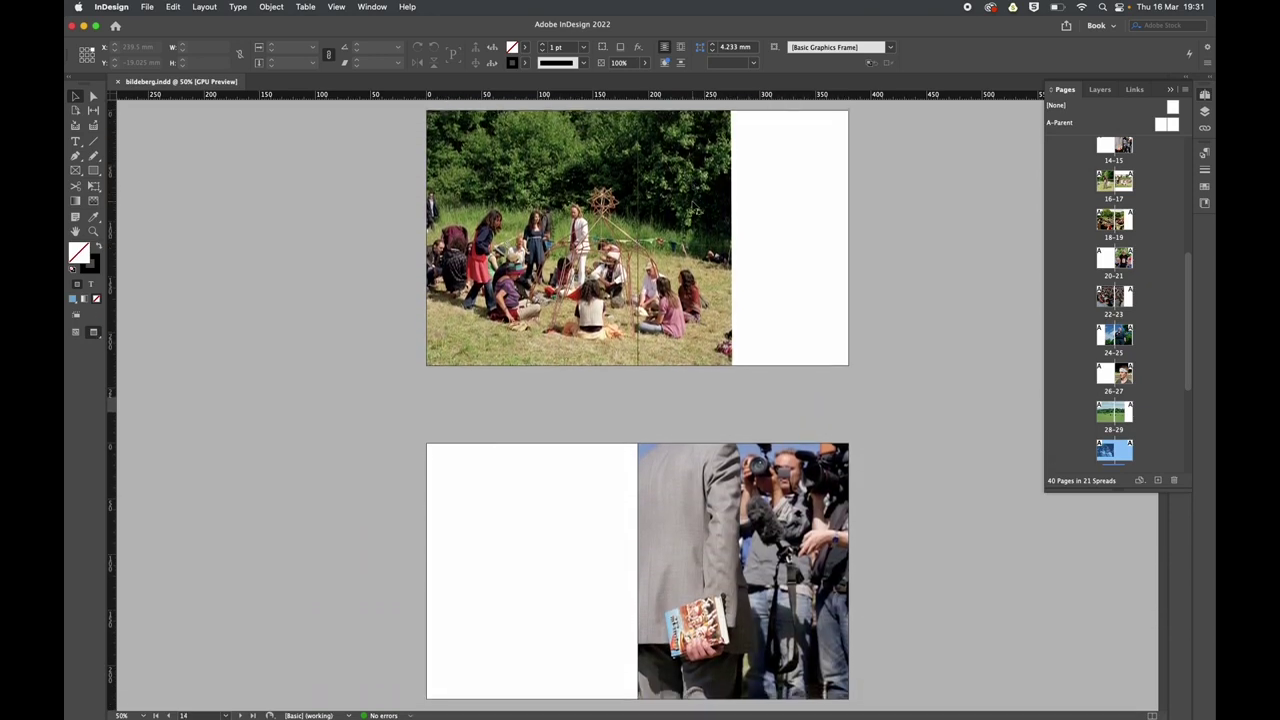
scroll(693, 207, up, 9)
scroll(693, 207, down, 1)
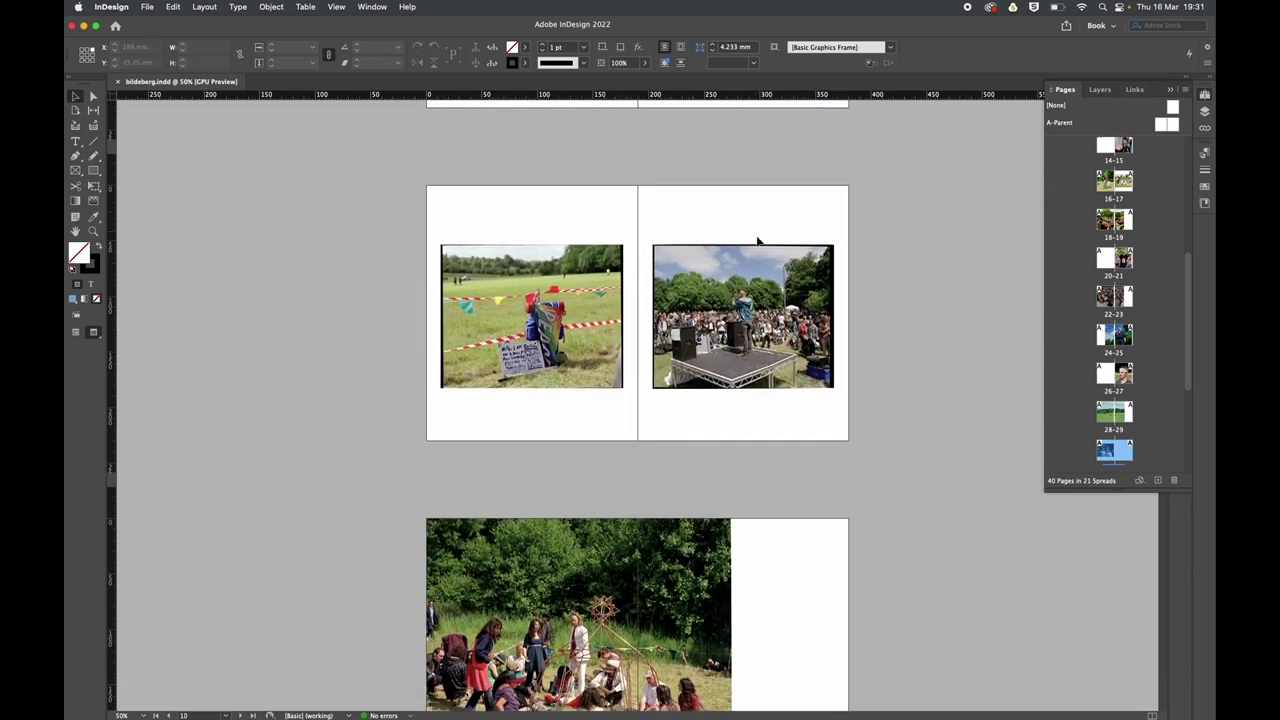
Examine the paired photos on spread 10–11 at 75% magnification and follow the photo sequence through to spread 20–21.
key(super+equal)
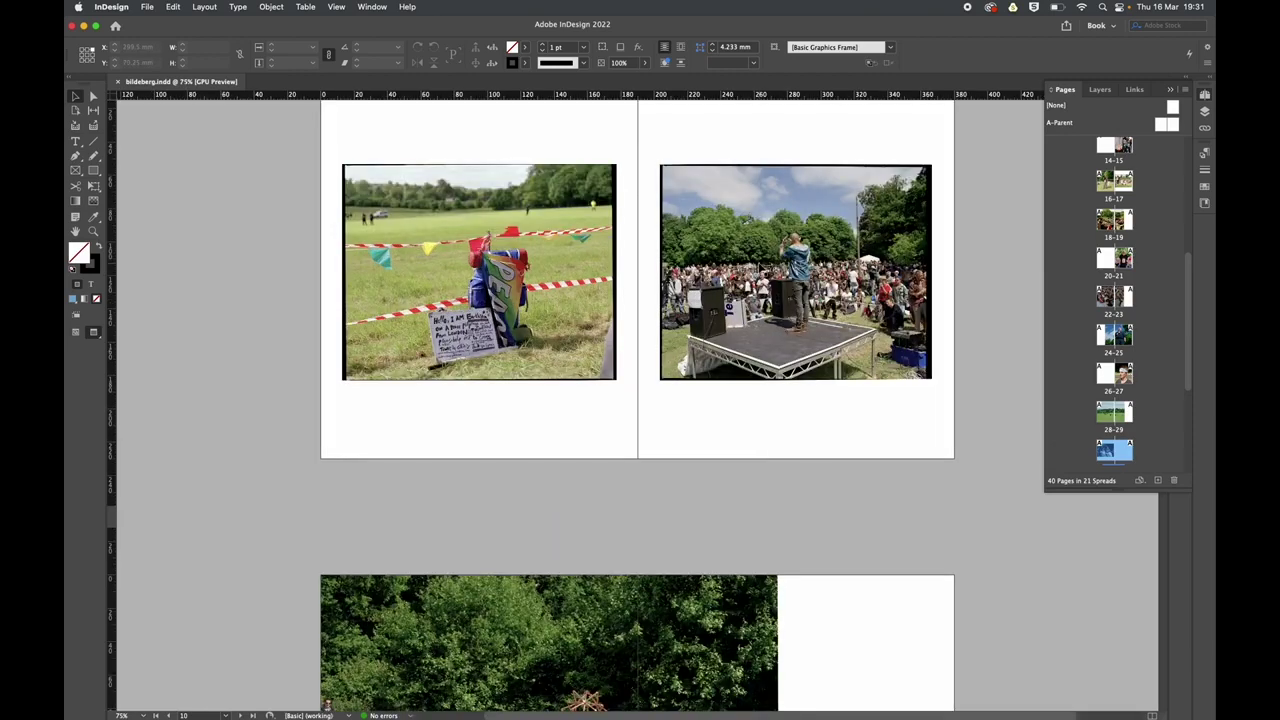
scroll(757, 266, up, 7)
scroll(757, 266, down, 11)
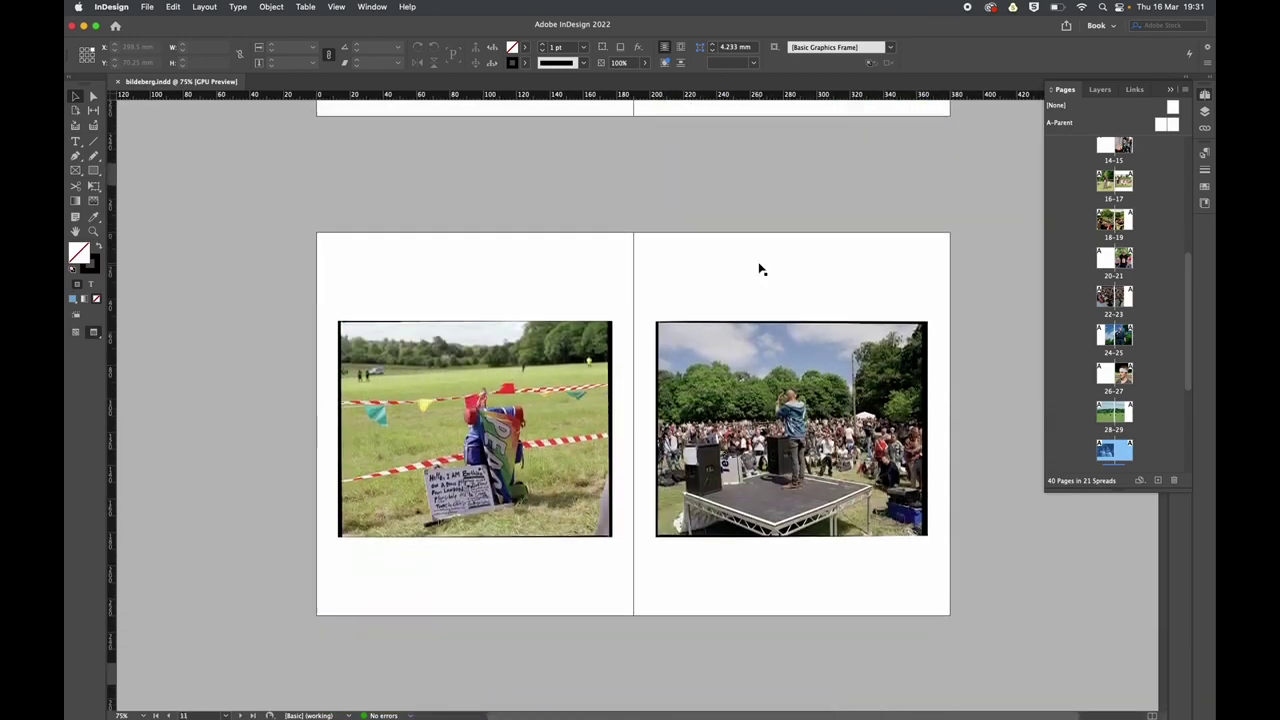
scroll(760, 269, down, 2)
scroll(762, 268, down, 15)
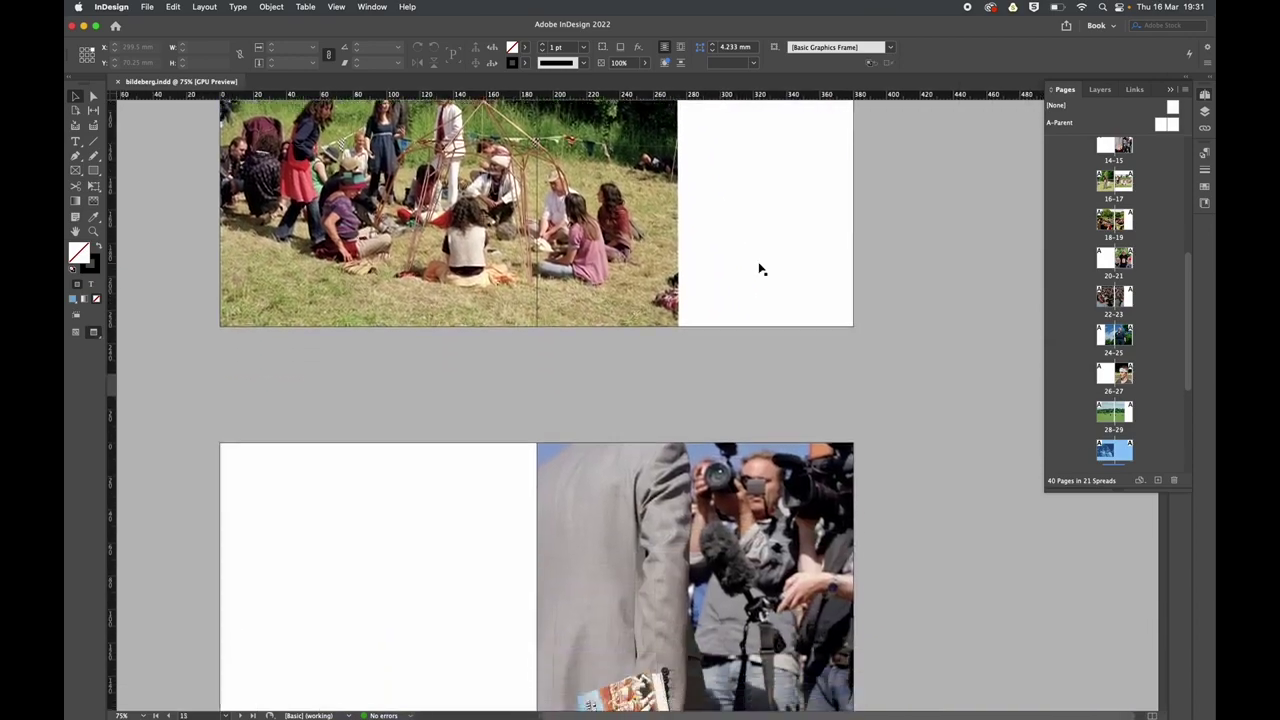
scroll(762, 268, down, 3)
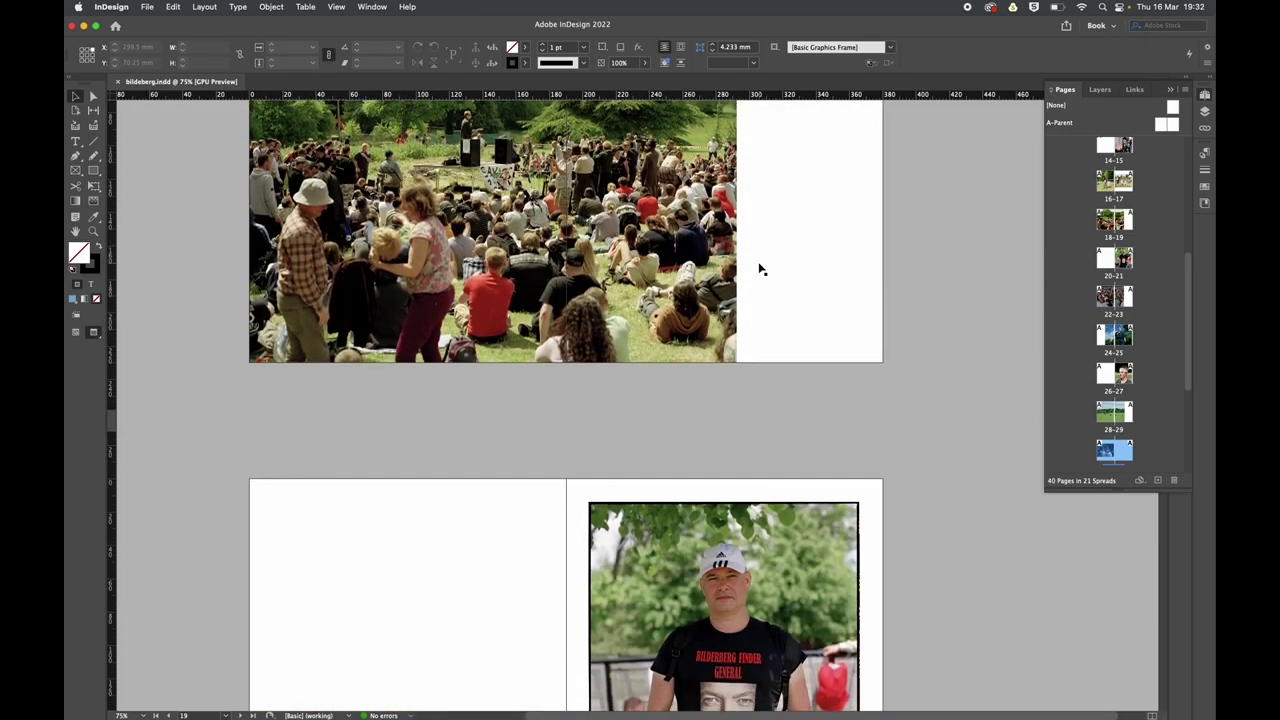
scroll(760, 268, down, 13)
scroll(760, 268, down, 2)
scroll(760, 268, down, 3)
scroll(760, 268, down, 1)
Recheck the scale and order of the photos from spread 12–13 through spread 20–21.
scroll(760, 268, up, 20)
scroll(760, 268, down, 15)
scroll(760, 268, up, 20)
scroll(760, 268, up, 1)
scroll(760, 268, down, 20)
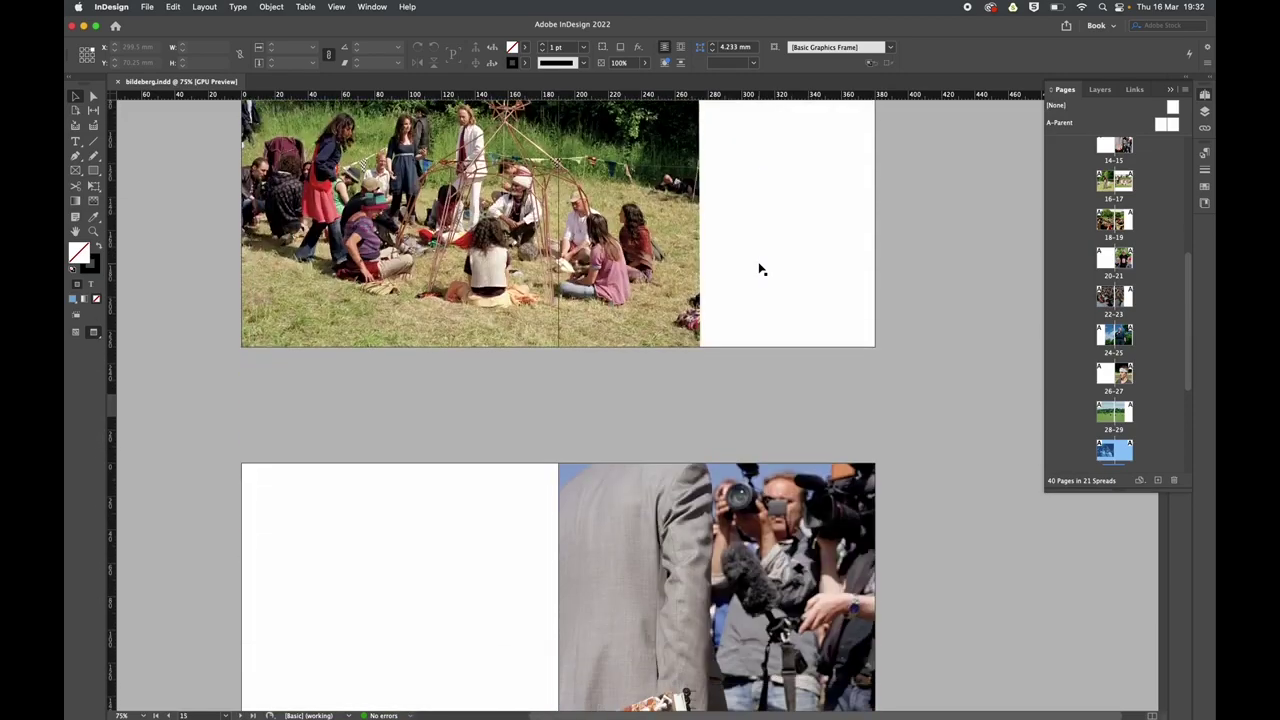
scroll(760, 268, down, 3)
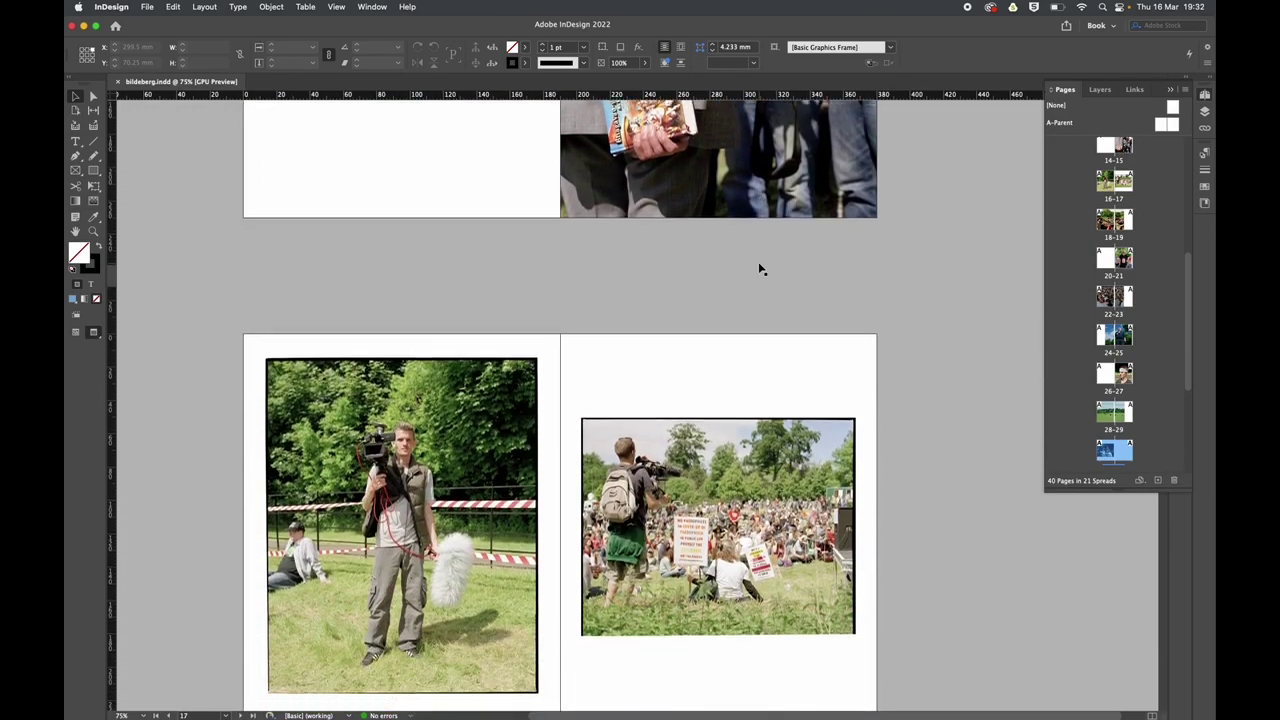
scroll(760, 268, down, 20)
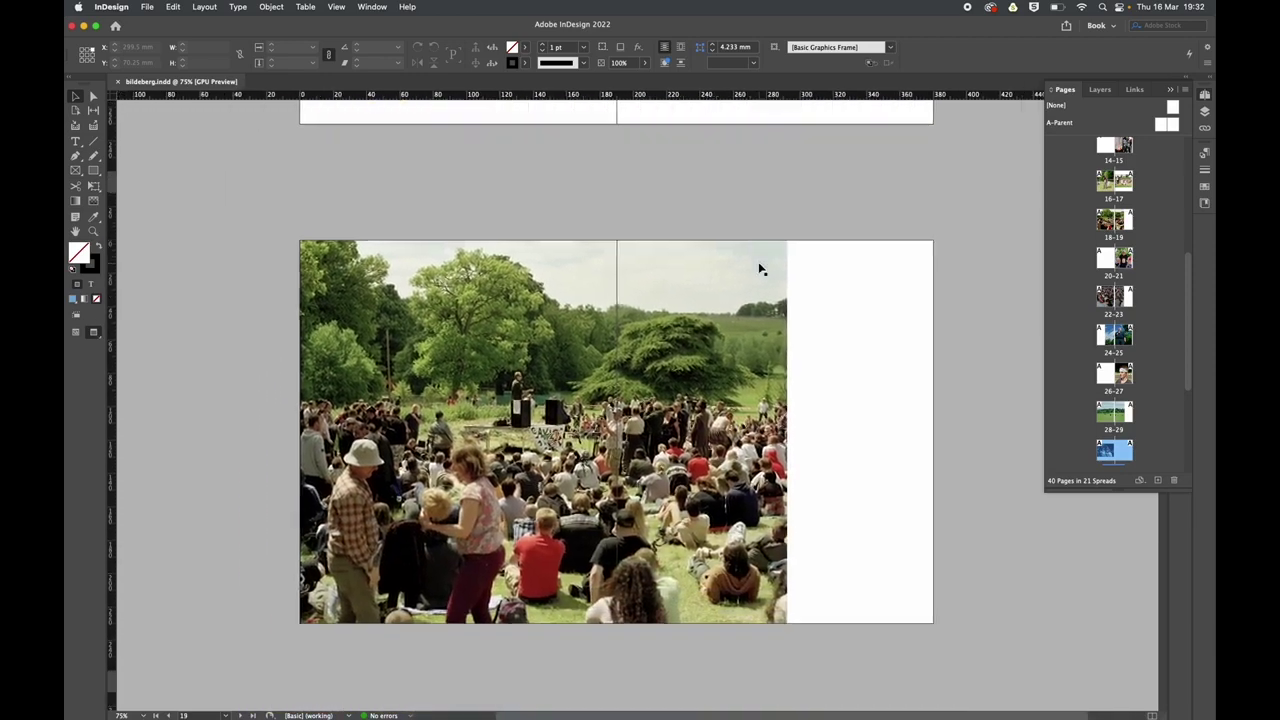
scroll(760, 268, down, 14)
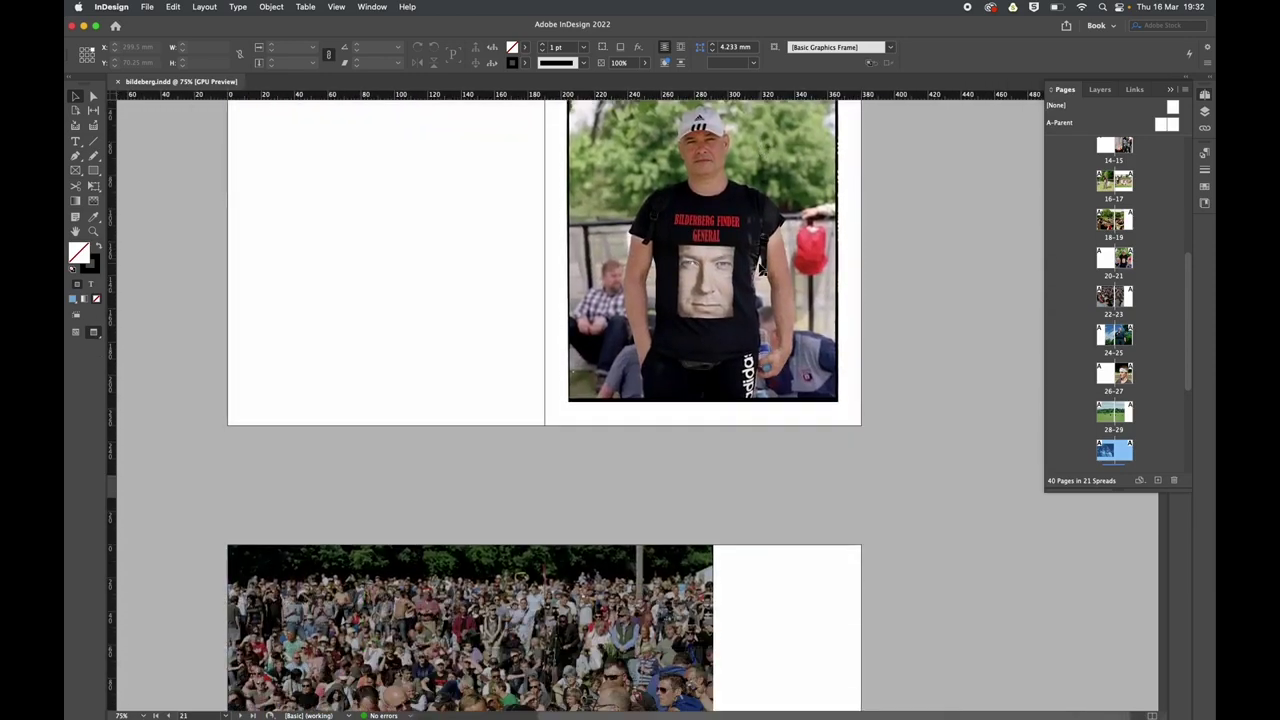
Review the rhythm of full-page, paired and cross-spread photos at 25% magnification, from the opening spread 2–3 through spread 26–27.
key(super+minus)
key(super+minus)
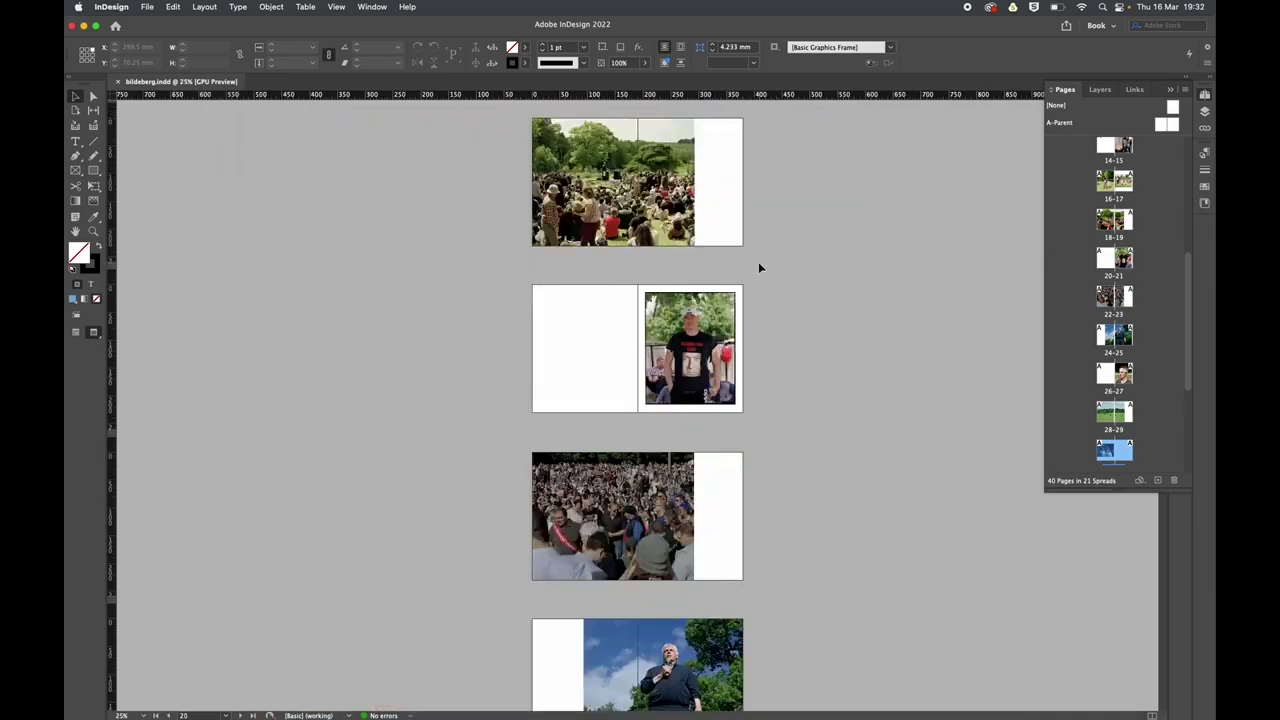
scroll(451, 229, up, 20)
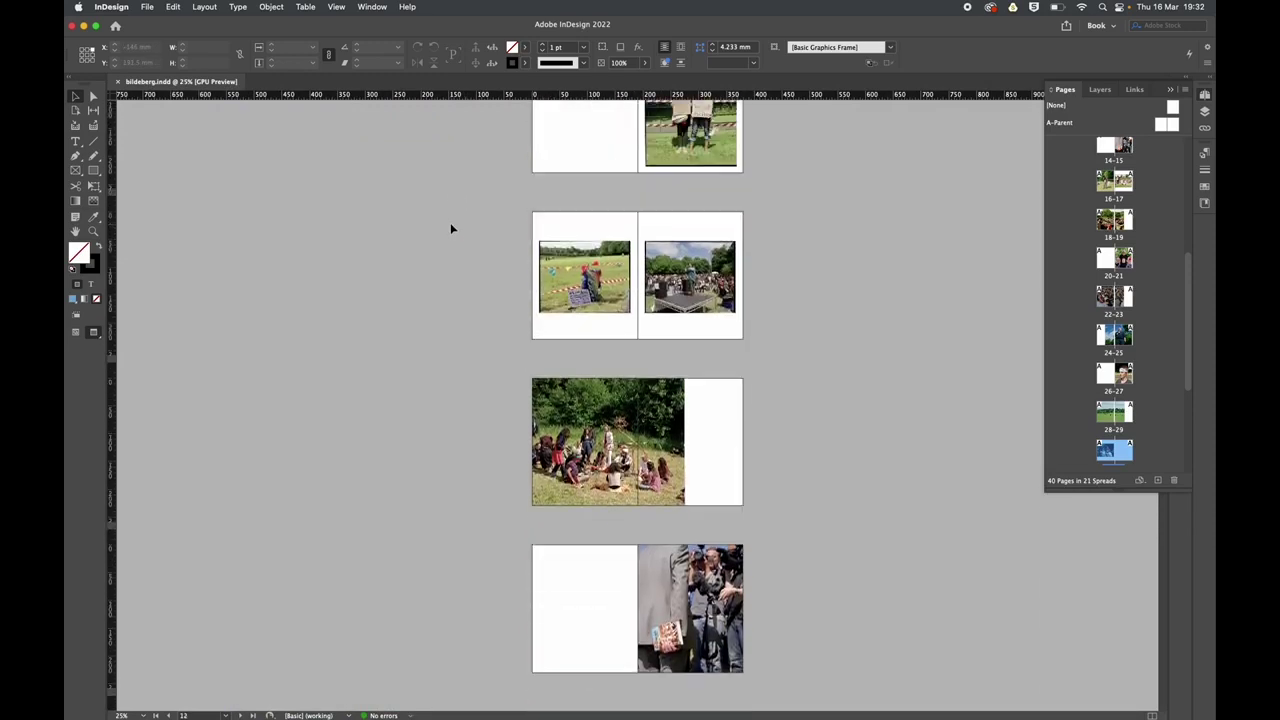
scroll(450, 229, down, 5)
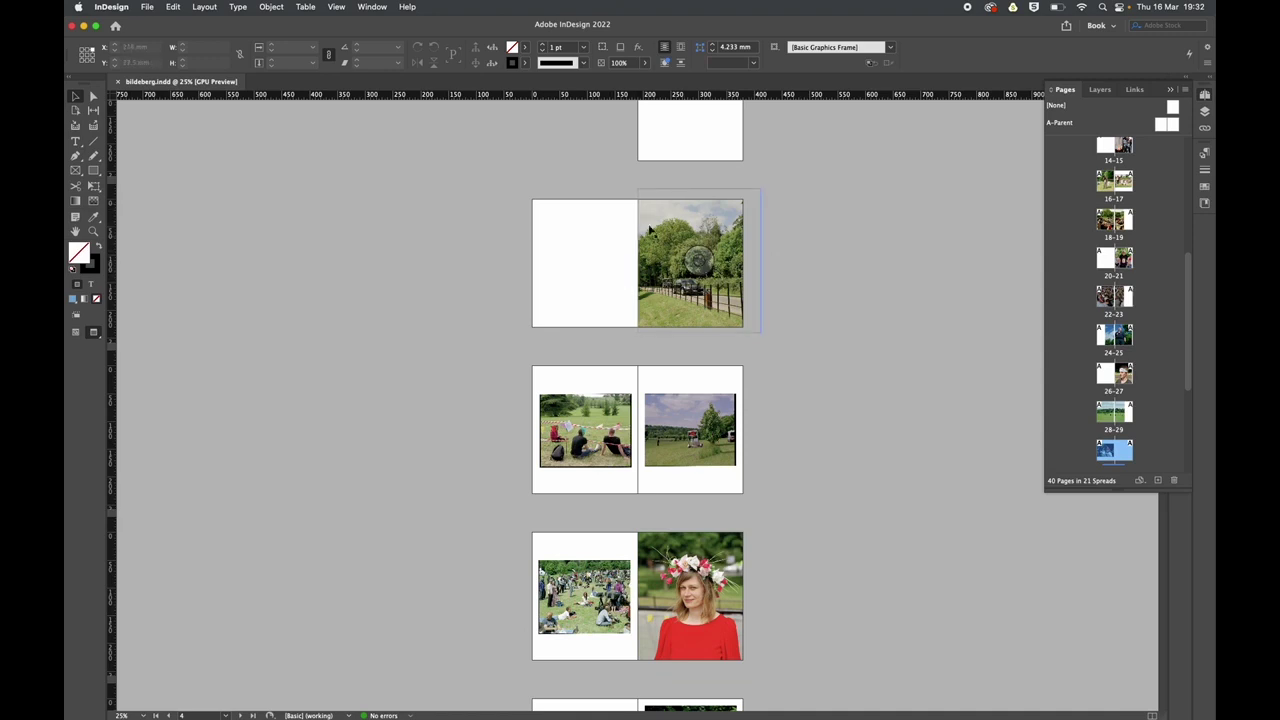
scroll(661, 262, down, 5)
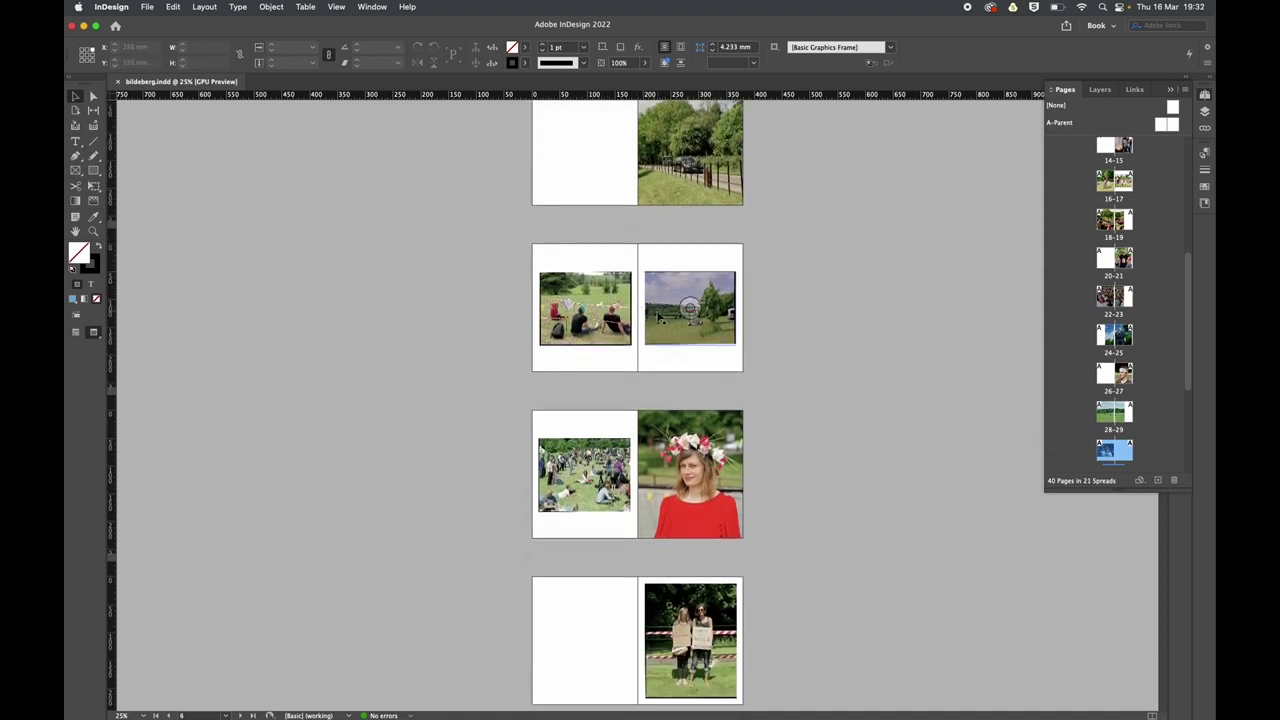
scroll(660, 315, down, 5)
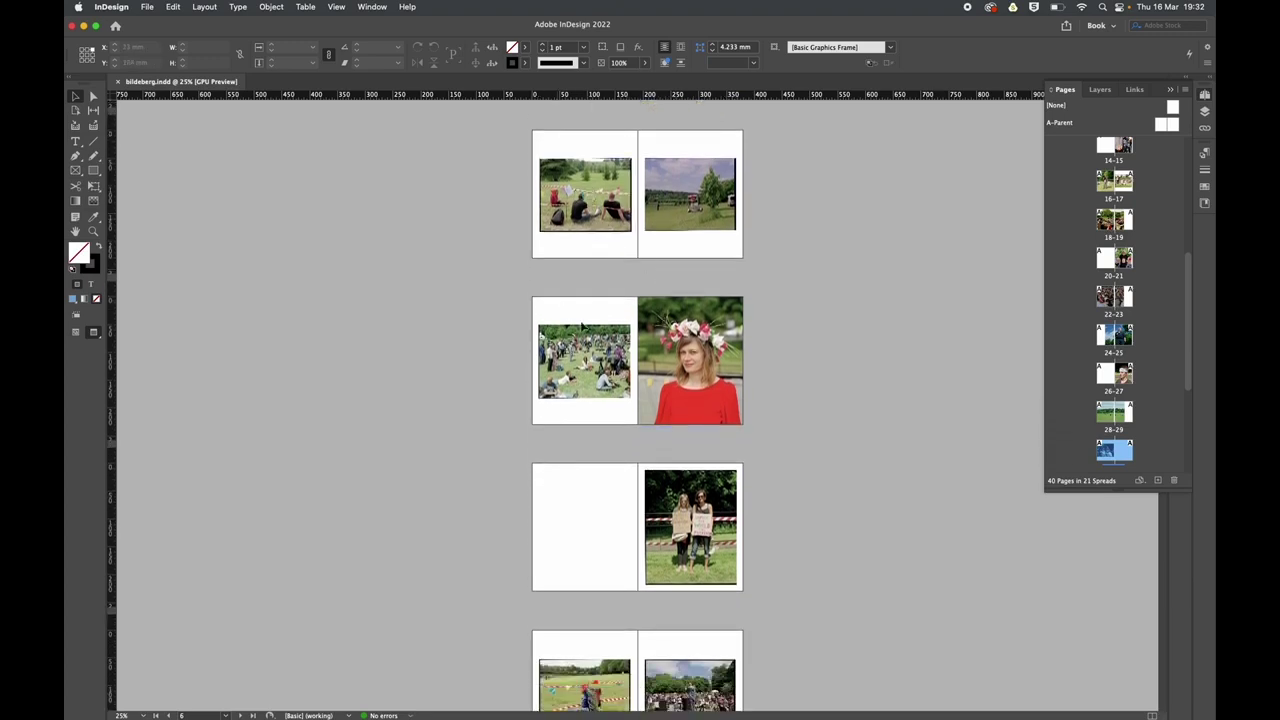
scroll(585, 340, down, 1)
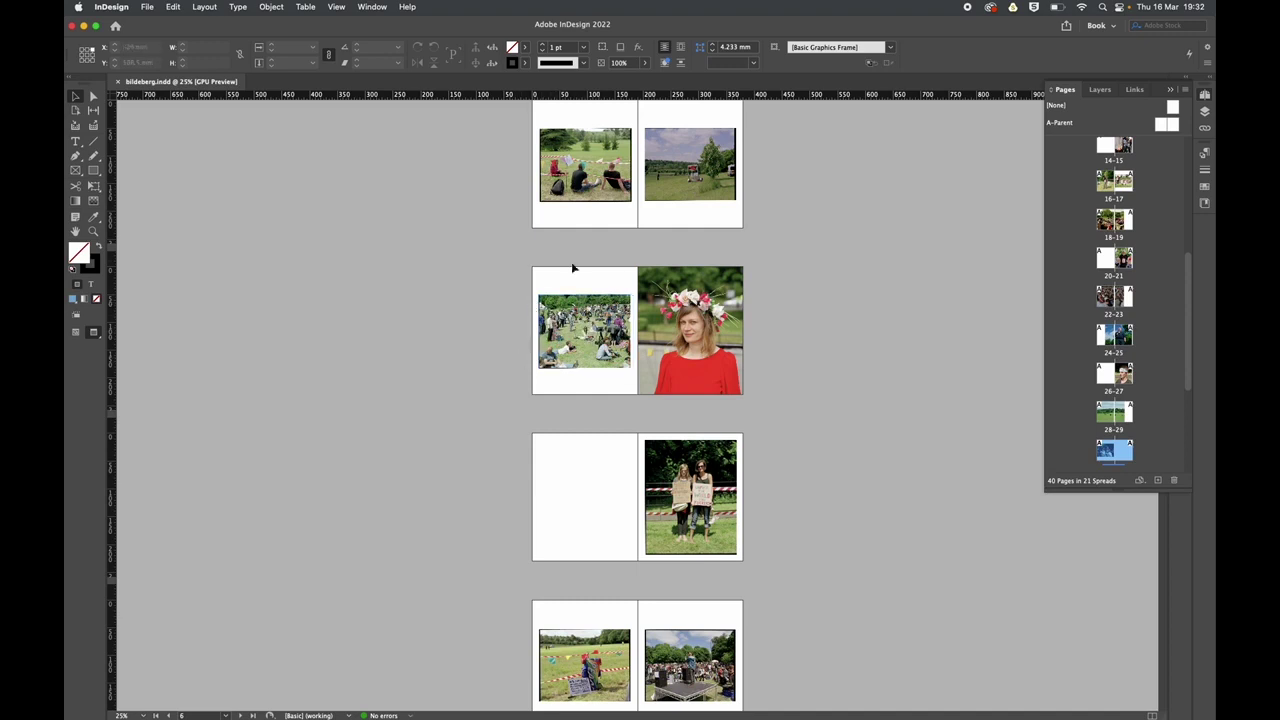
scroll(662, 362, down, 2)
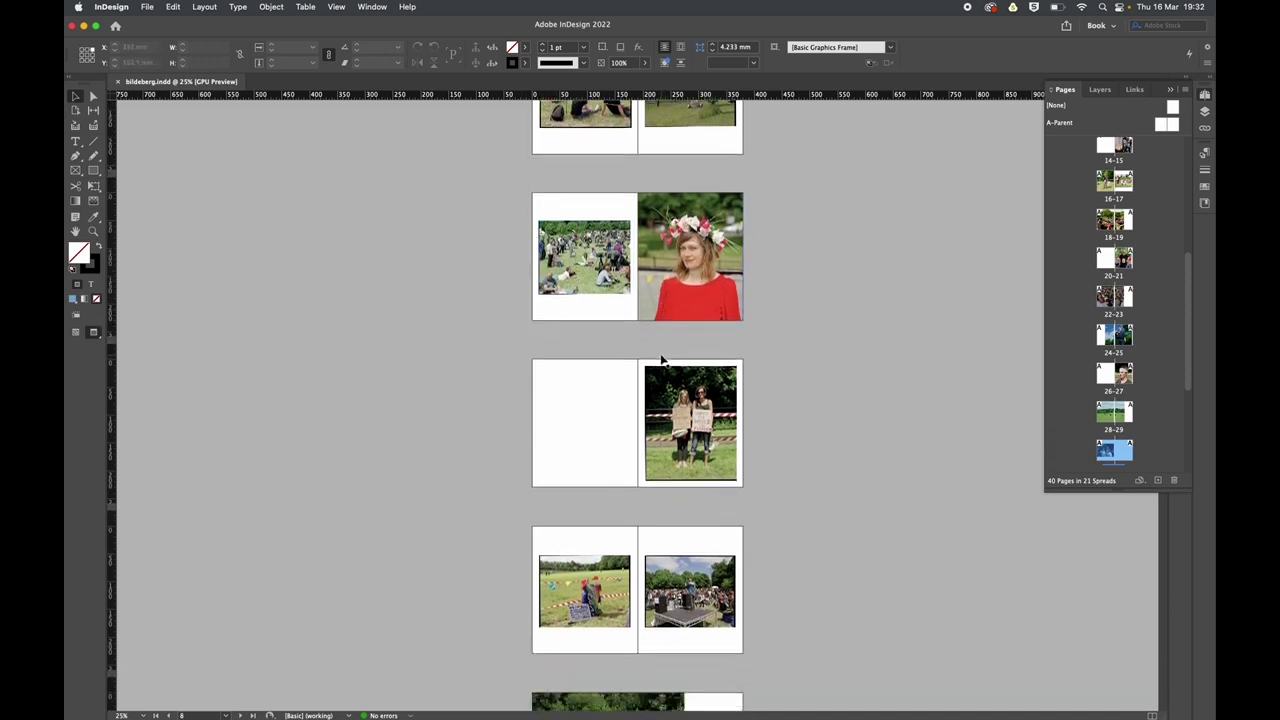
scroll(662, 362, down, 4)
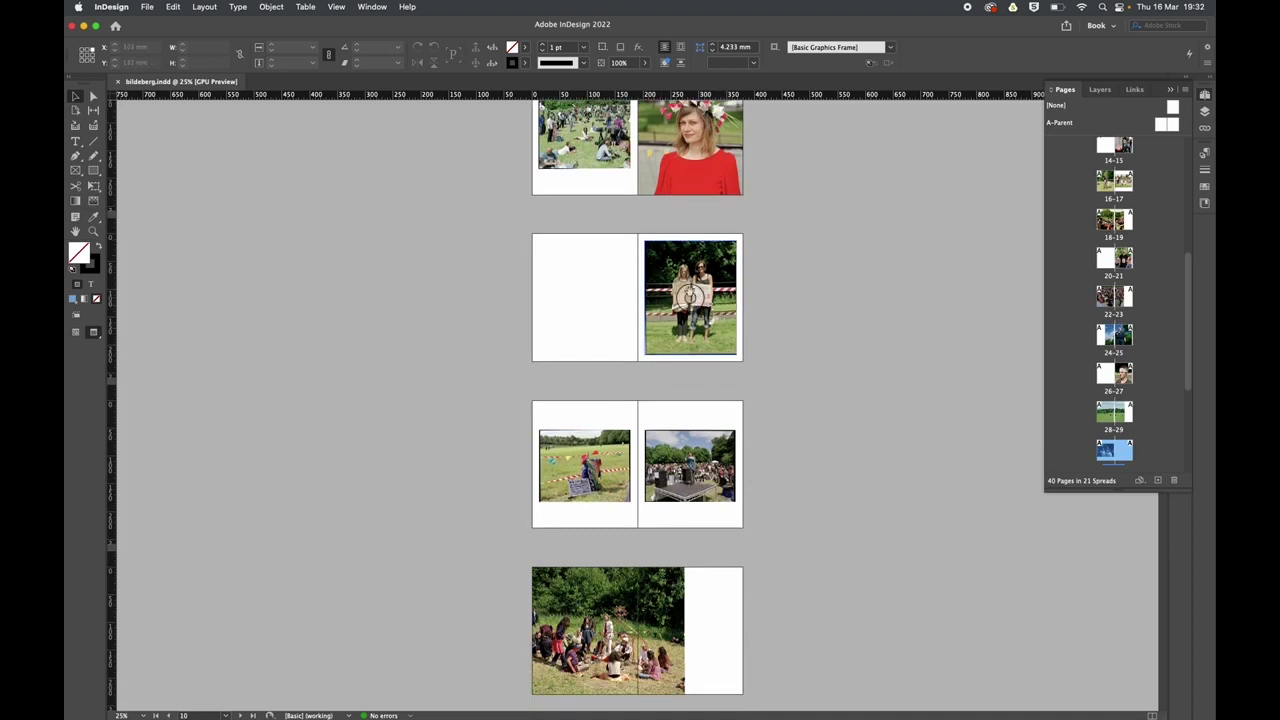
scroll(692, 323, down, 7)
scroll(692, 323, down, 15)
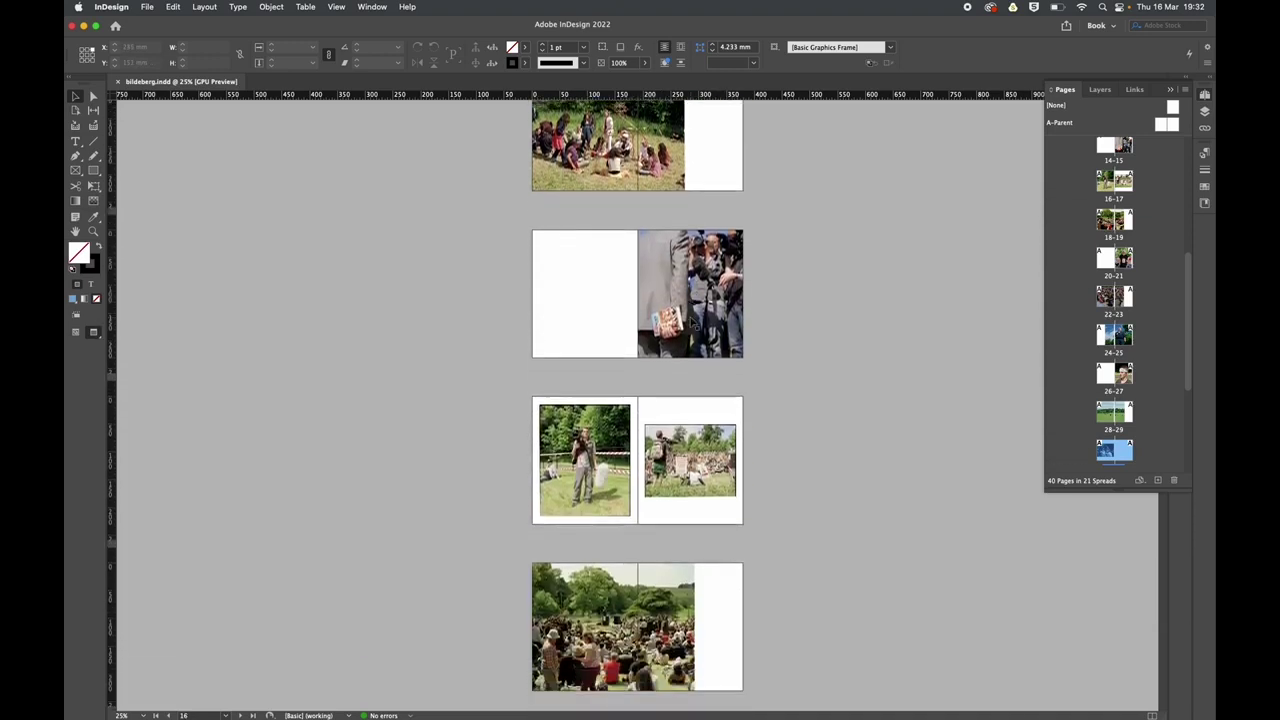
scroll(590, 335, down, 12)
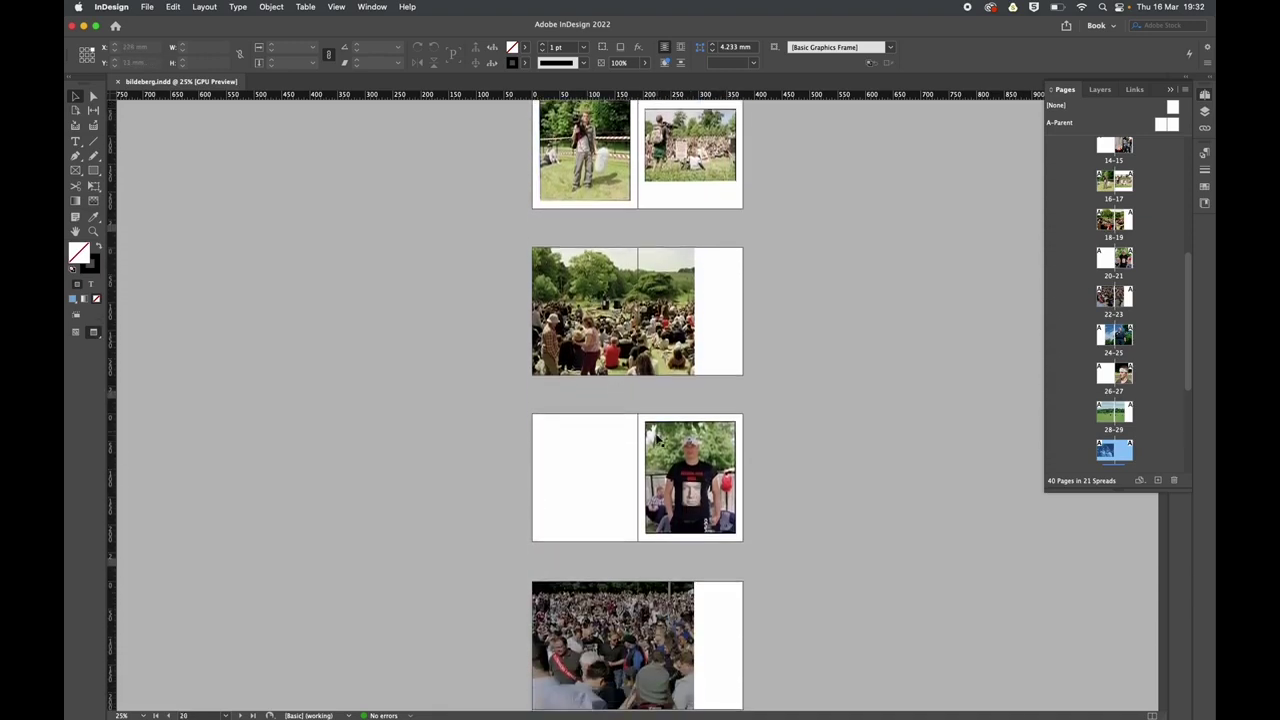
scroll(660, 440, down, 5)
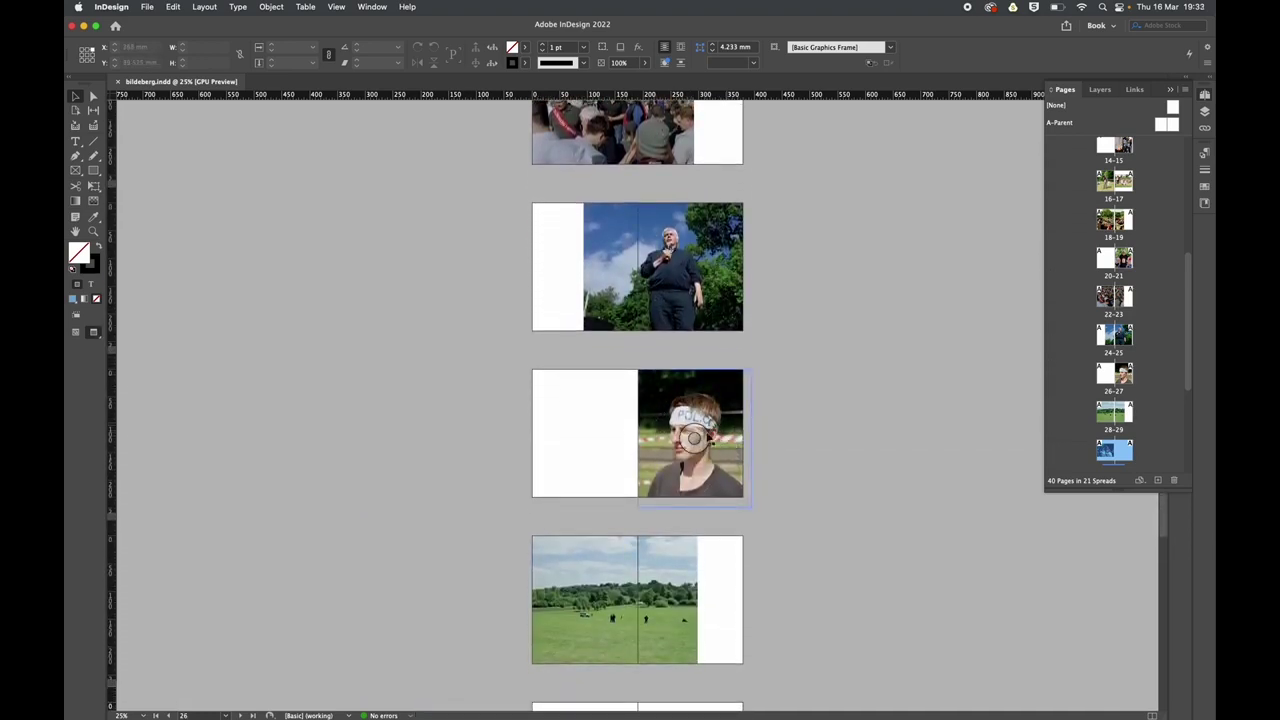
Return to the opening spreads and examine the photos at 75% magnification from spread 2–3 through spread 16–17.
scroll(692, 437, up, 20)
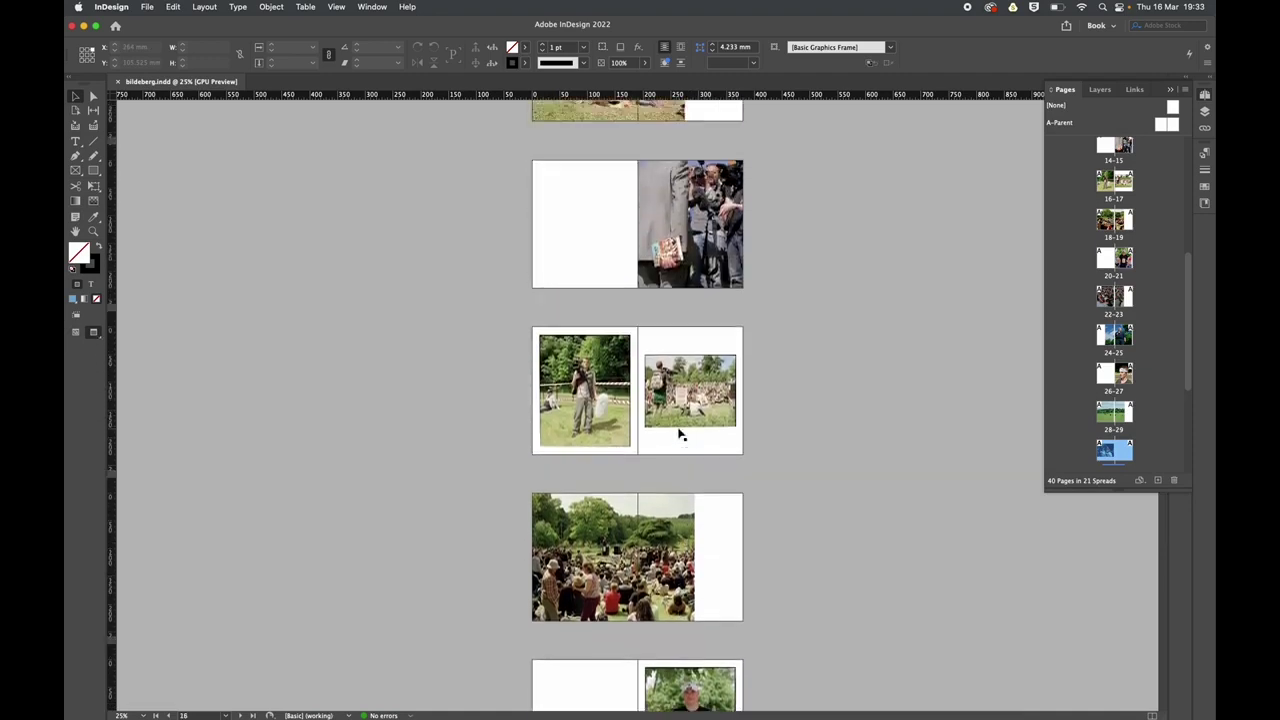
scroll(680, 432, up, 12)
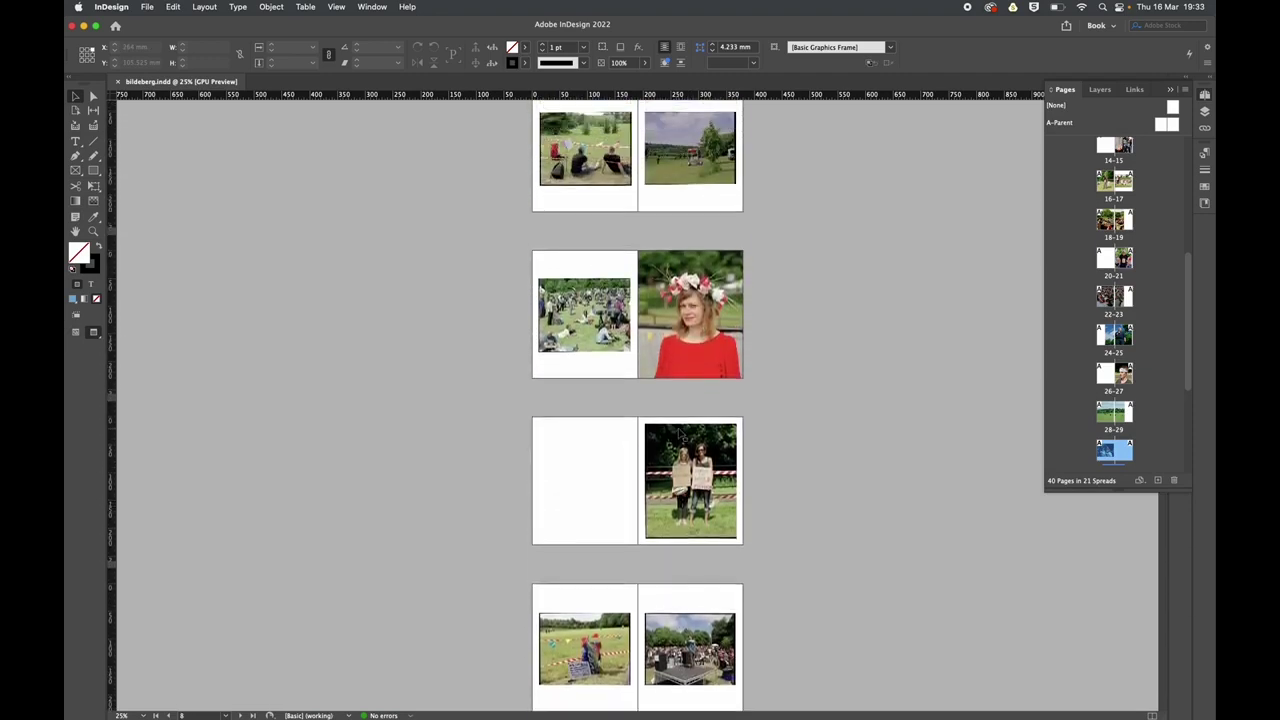
scroll(715, 343, up, 8)
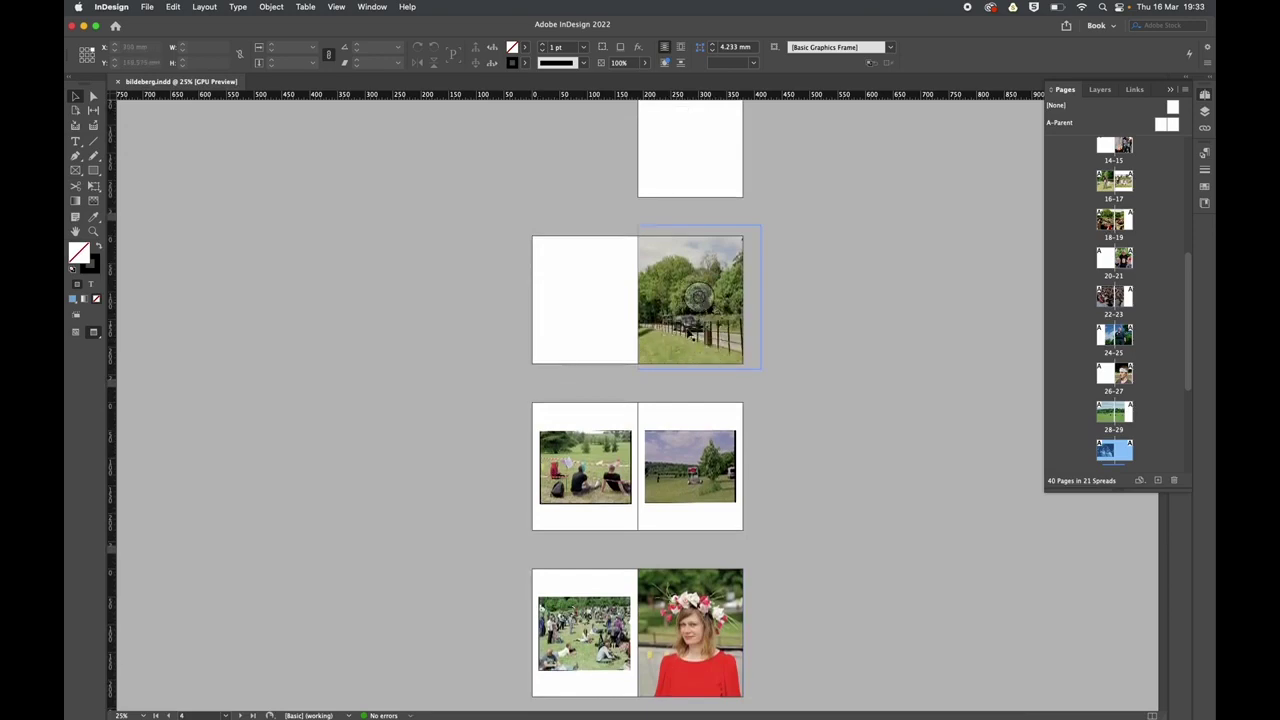
key(super+equal)
key(super+equal)
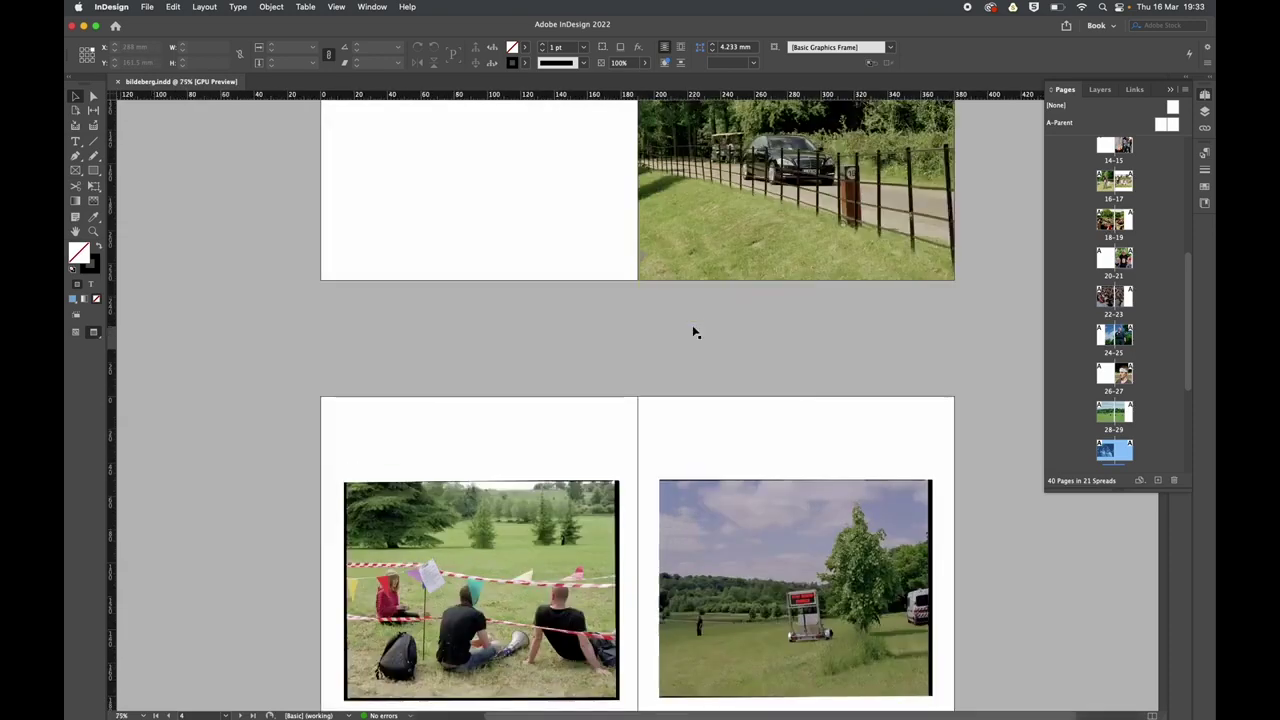
scroll(693, 331, down, 8)
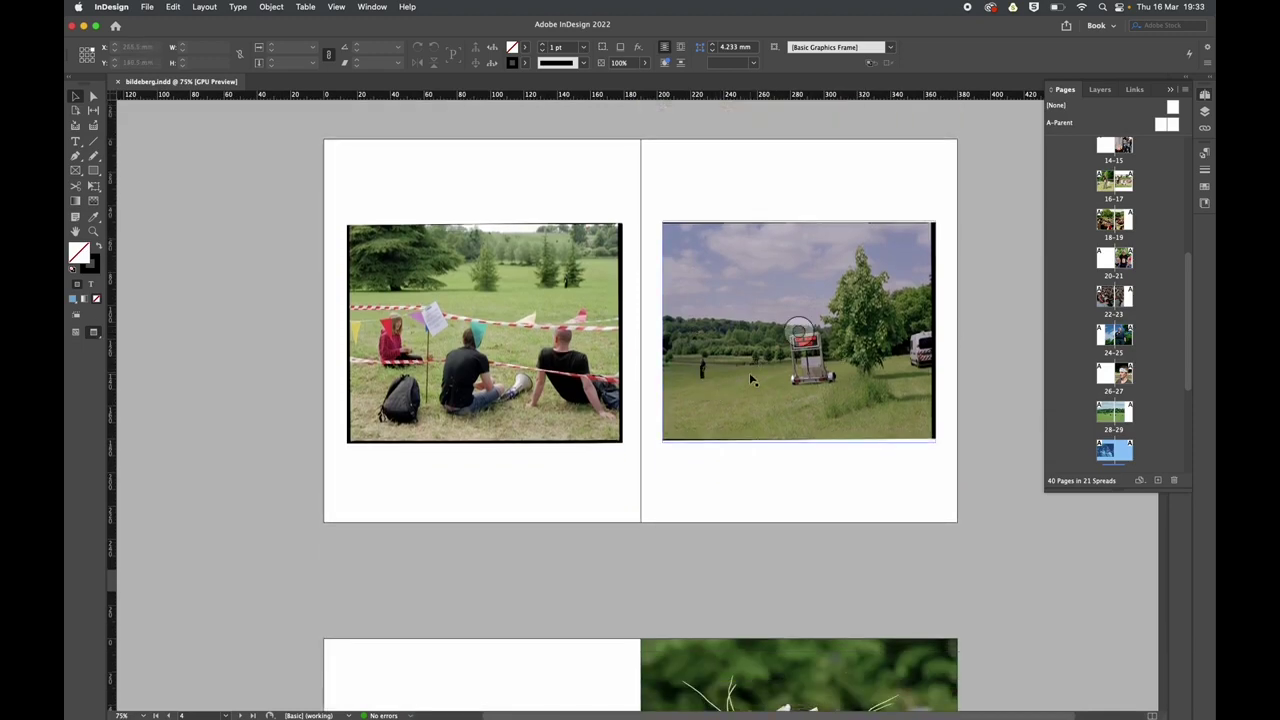
scroll(752, 379, down, 15)
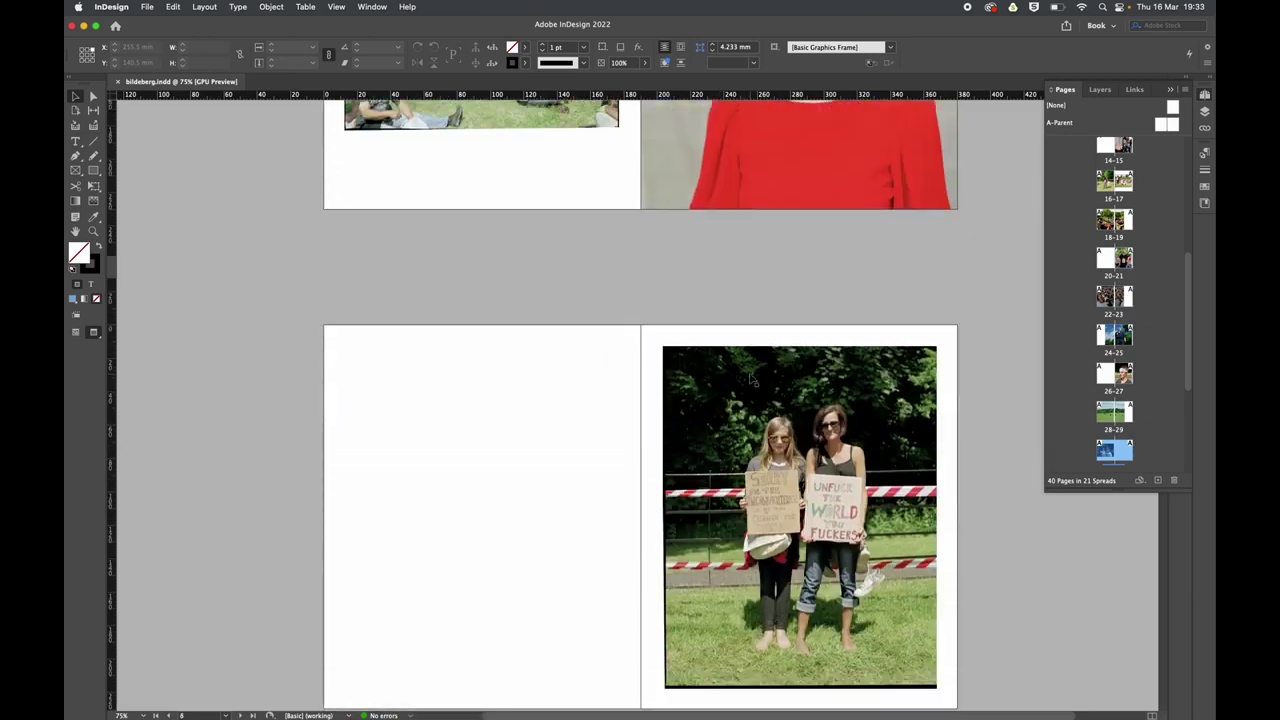
scroll(752, 379, down, 15)
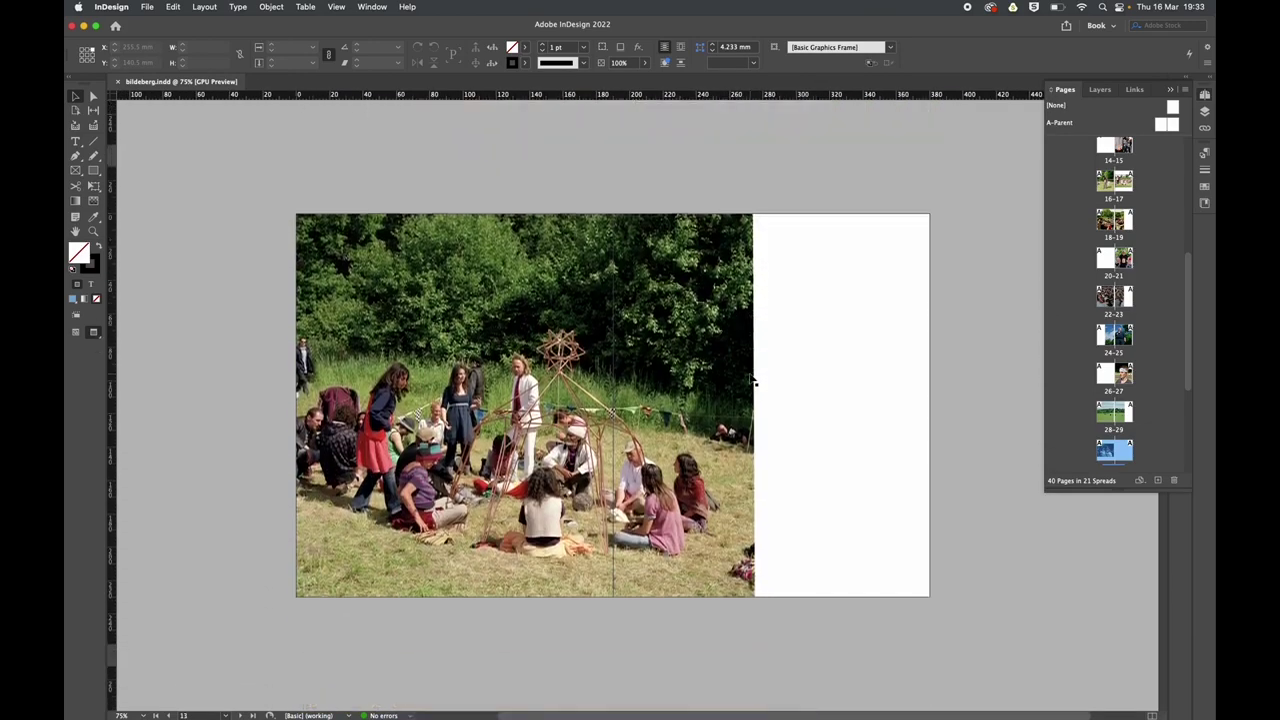
scroll(752, 379, down, 12)
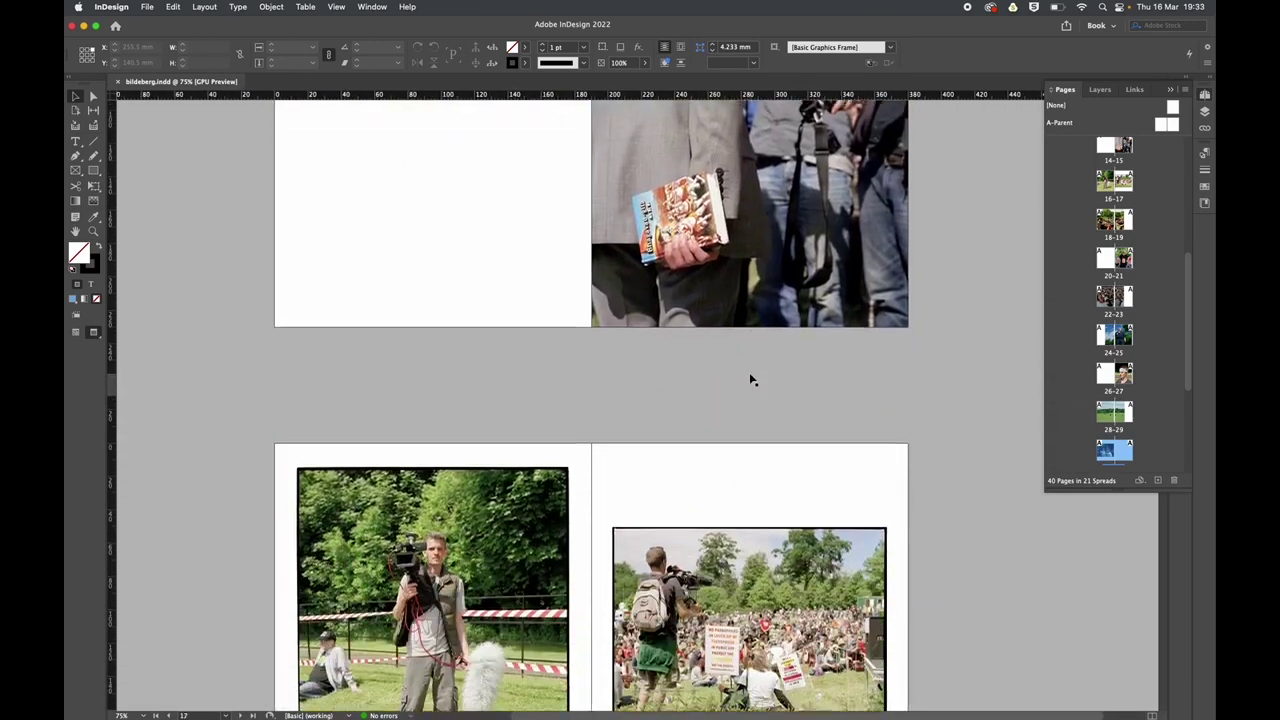
scroll(752, 379, down, 5)
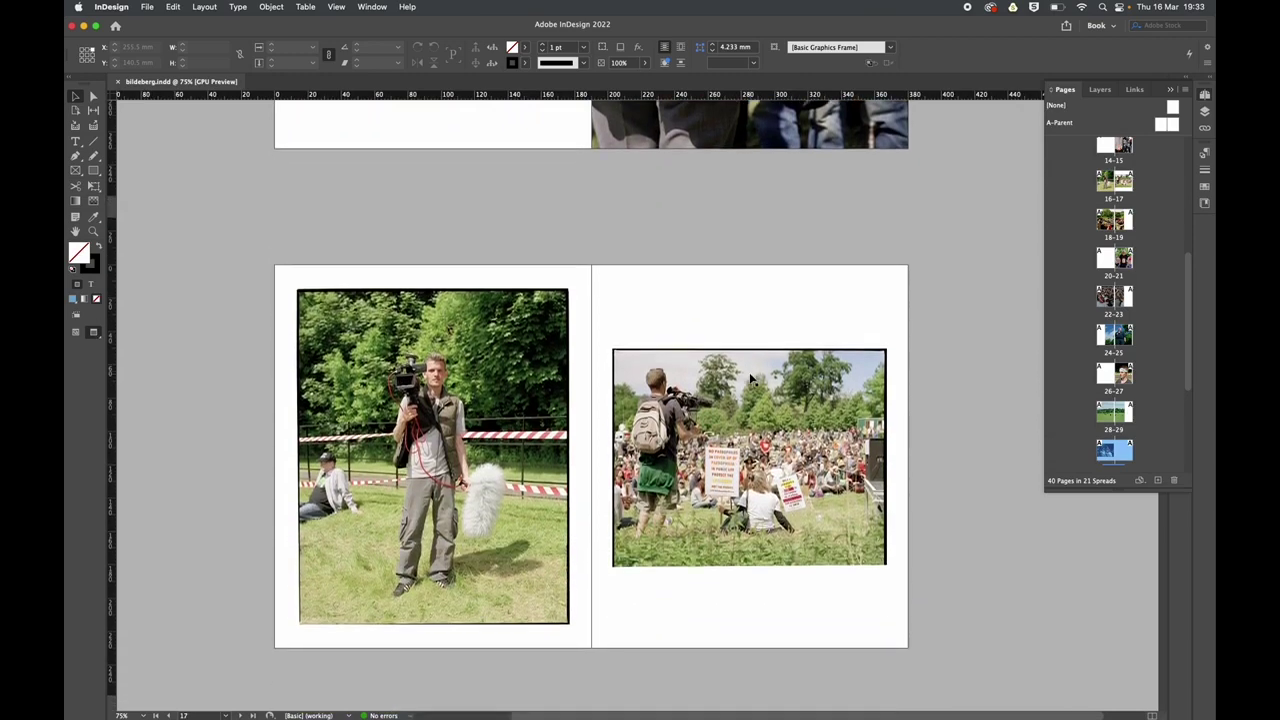
Examine the remaining photo sequence from the park crowd on spread 18–19 through the raised-hands photo on spread 34–35.
scroll(752, 379, down, 12)
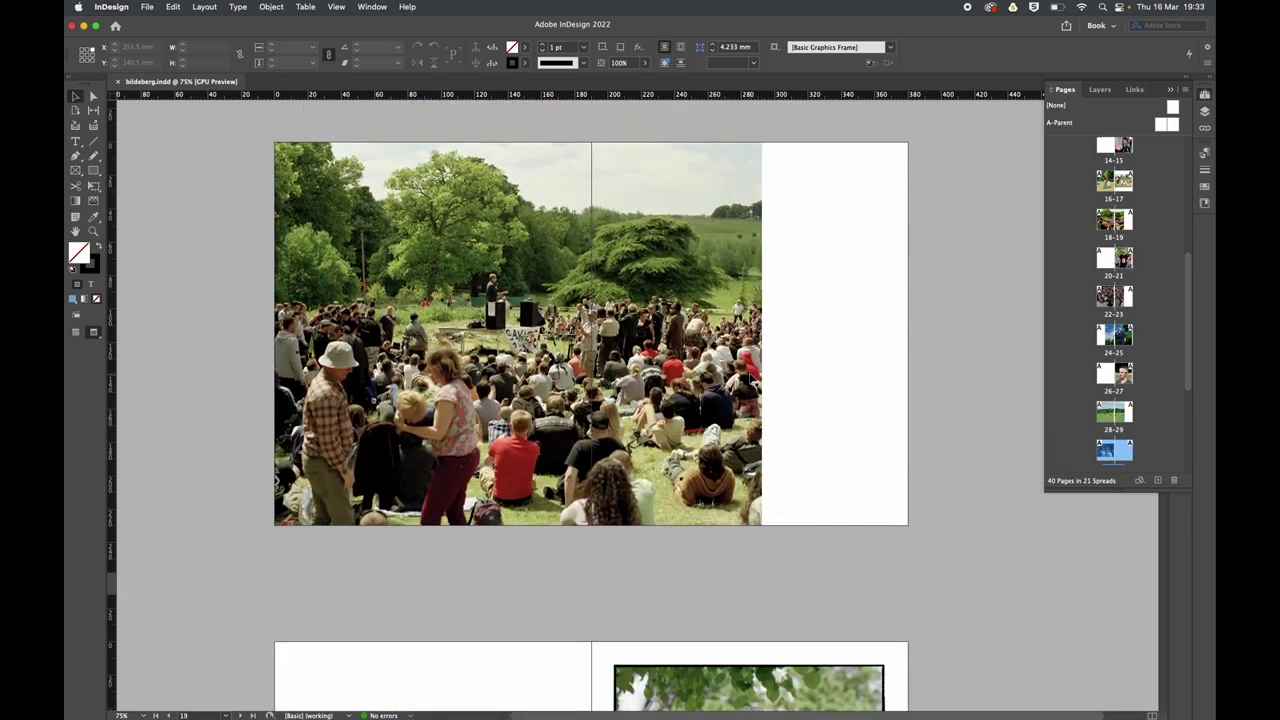
scroll(752, 379, down, 11)
scroll(752, 379, down, 18)
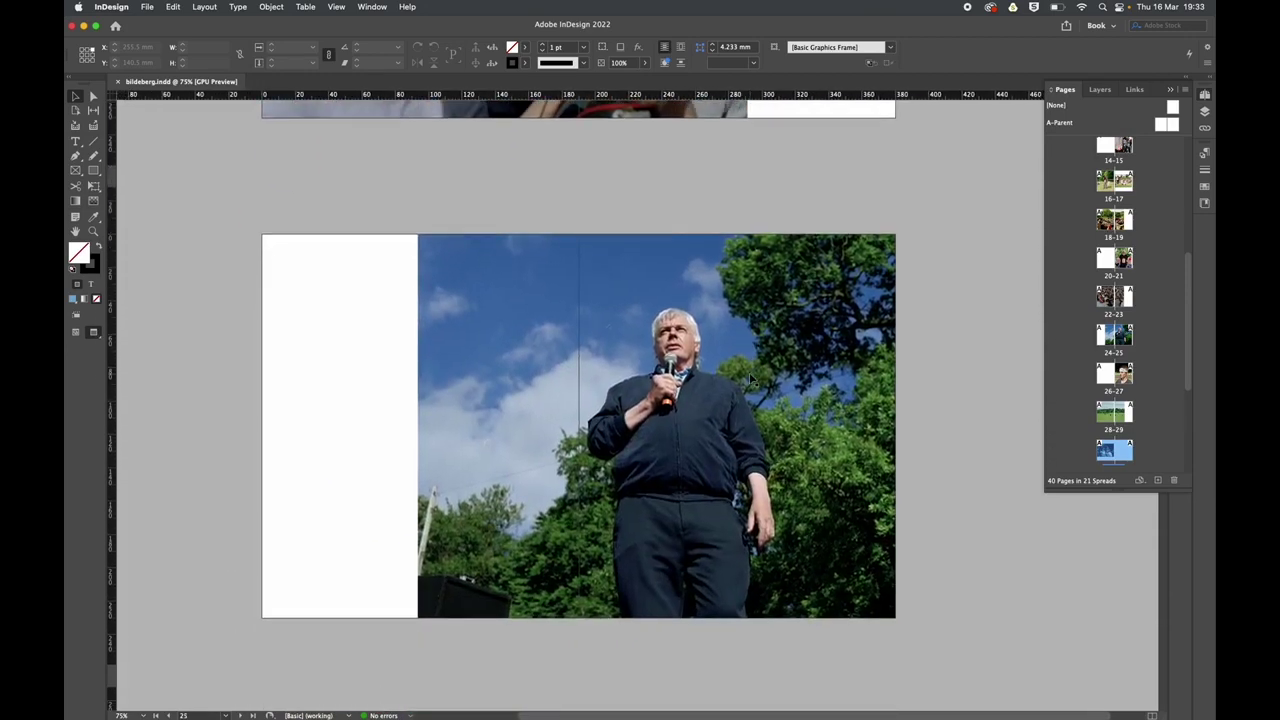
scroll(752, 379, down, 13)
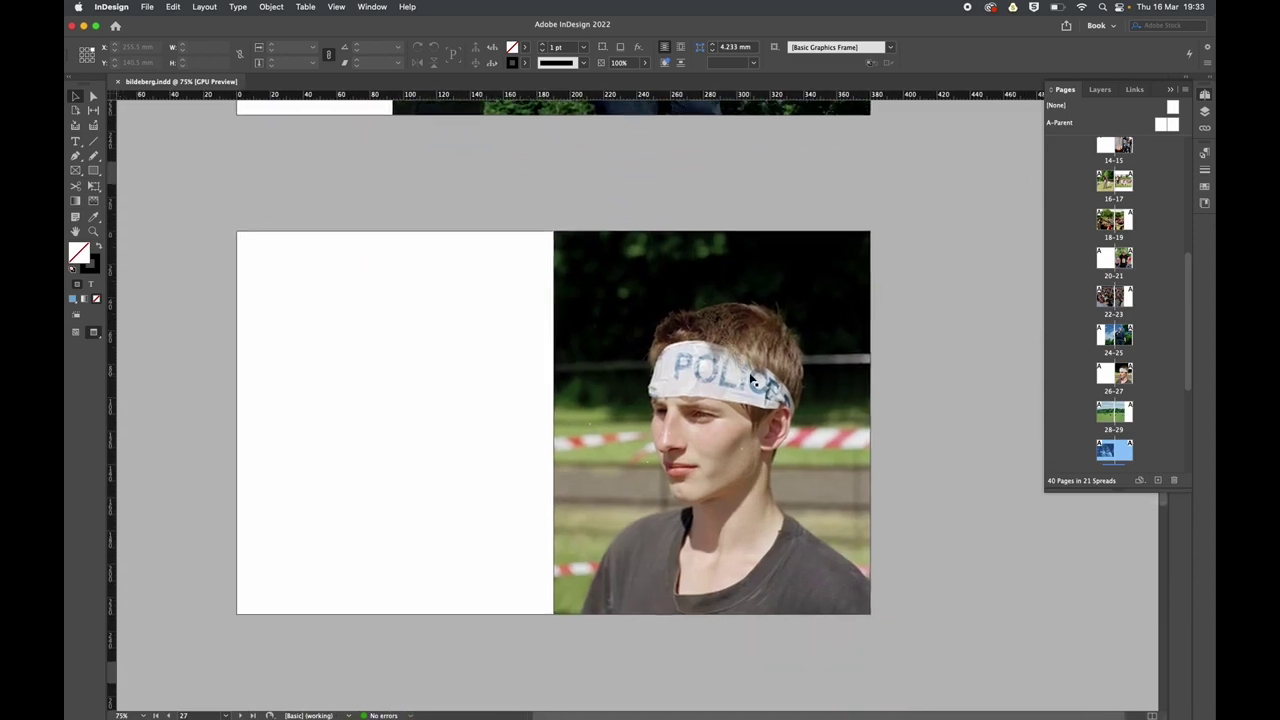
scroll(909, 379, up, 2)
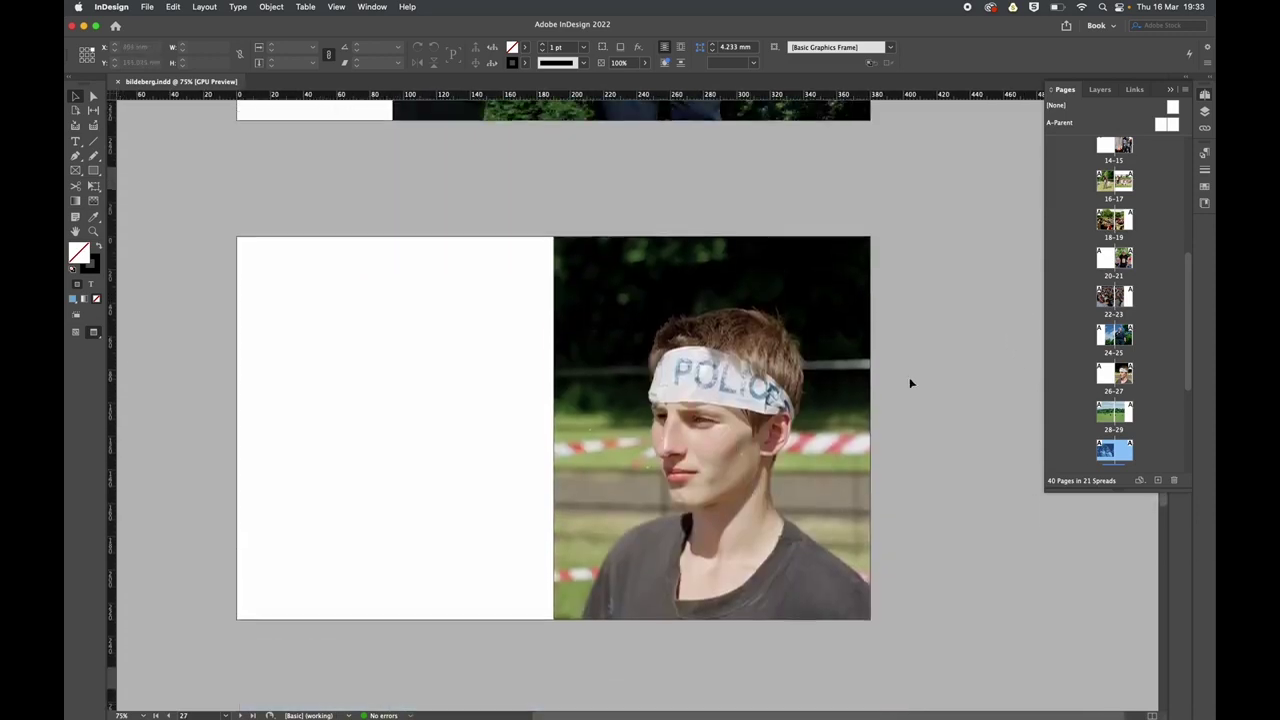
scroll(910, 383, down, 14)
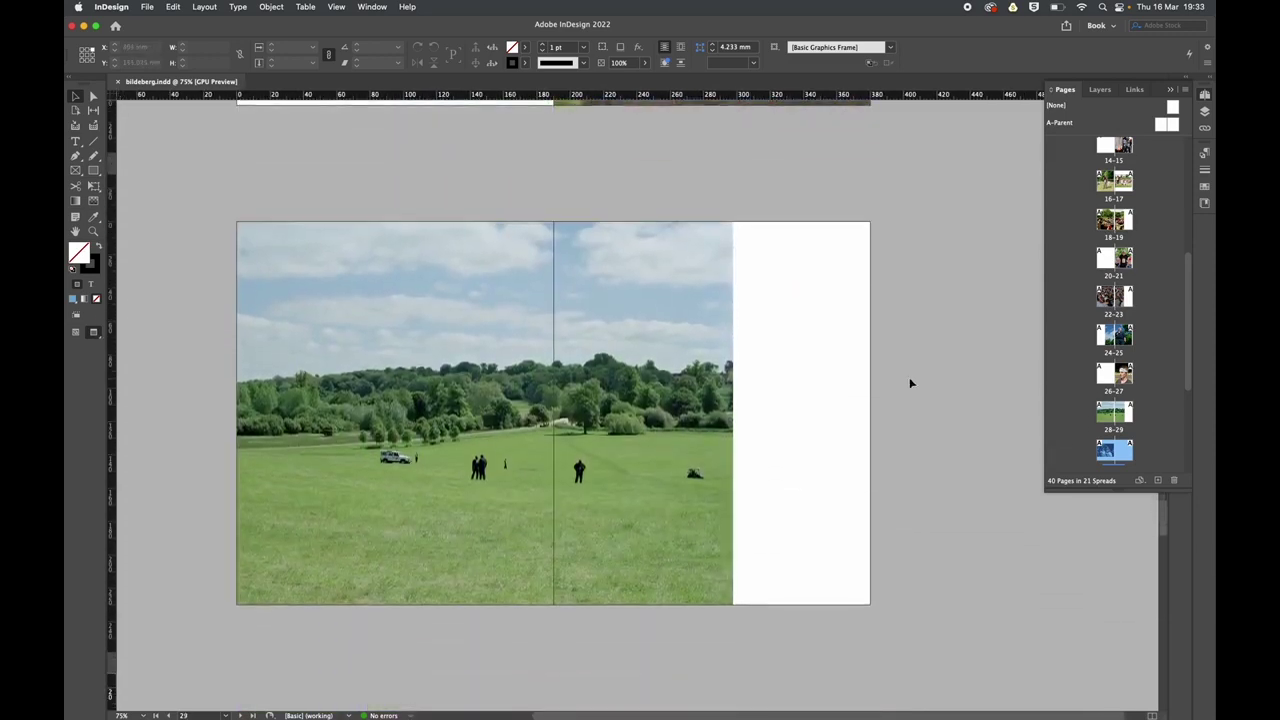
scroll(910, 383, down, 17)
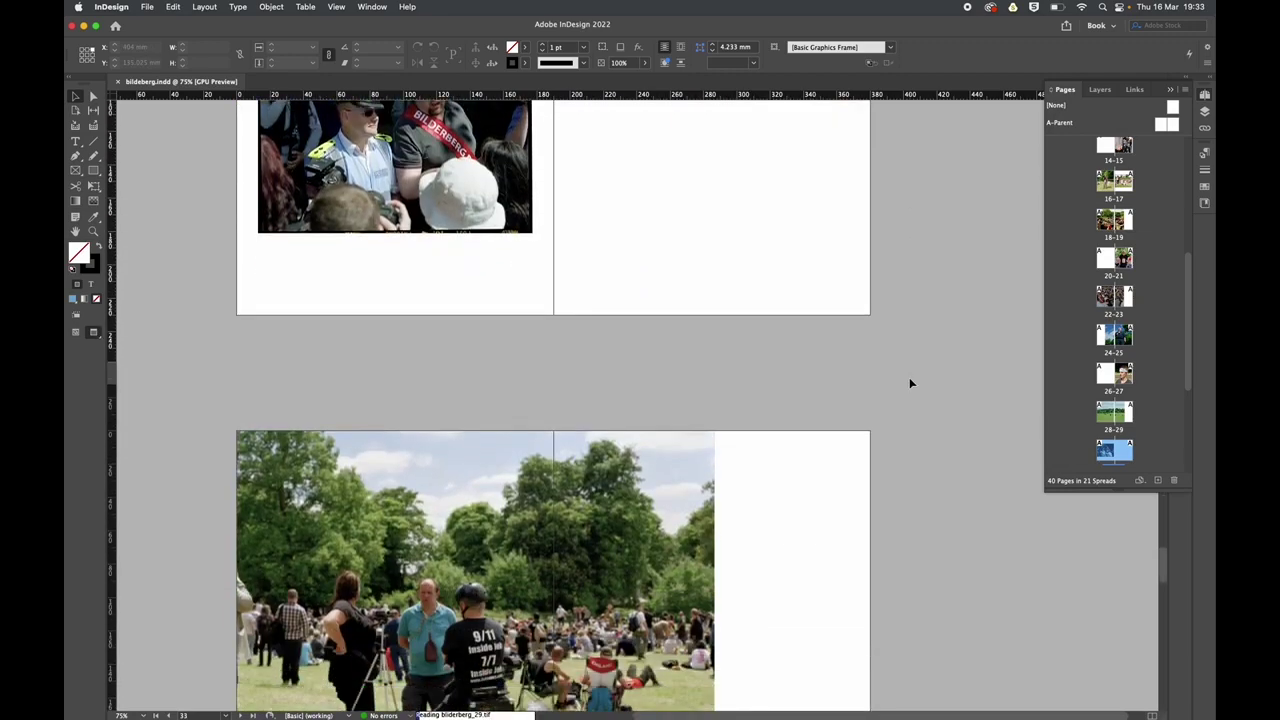
scroll(910, 383, down, 12)
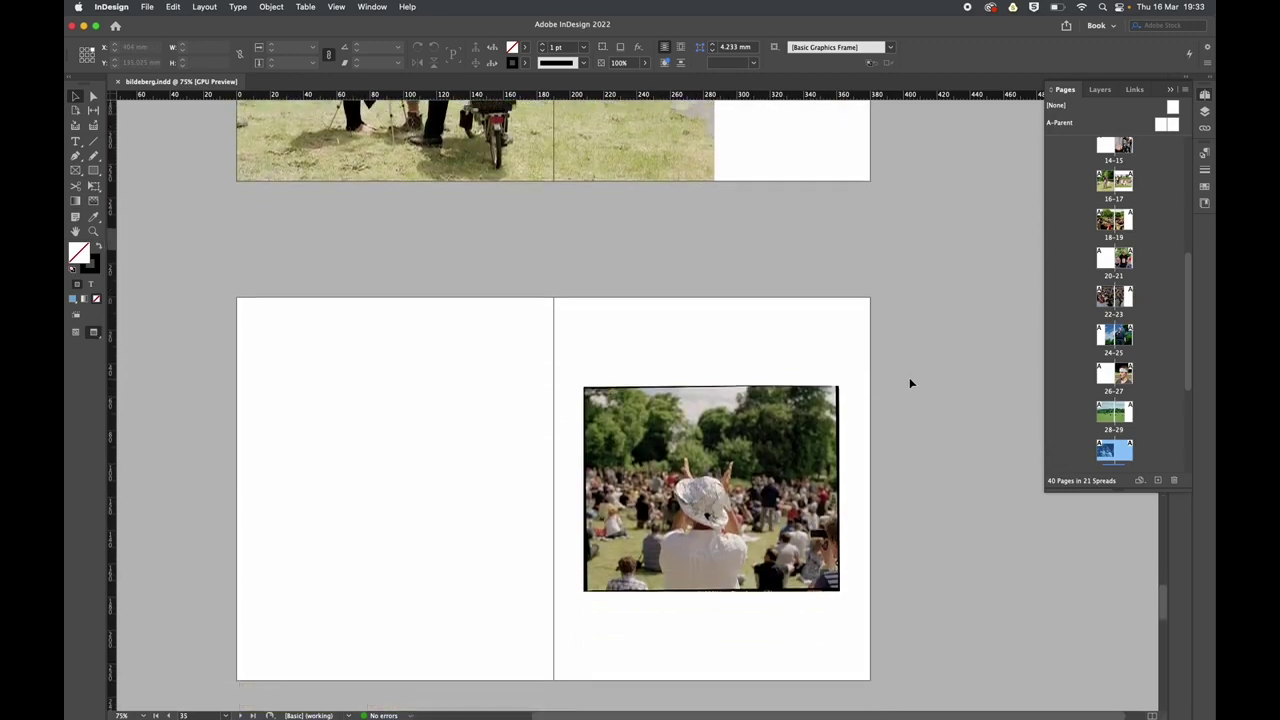
Review the photo spreads in reverse order at 75% magnification, from spread 34–35 back to the flower-crown portrait on spread 6–7.
scroll(909, 377, up, 11)
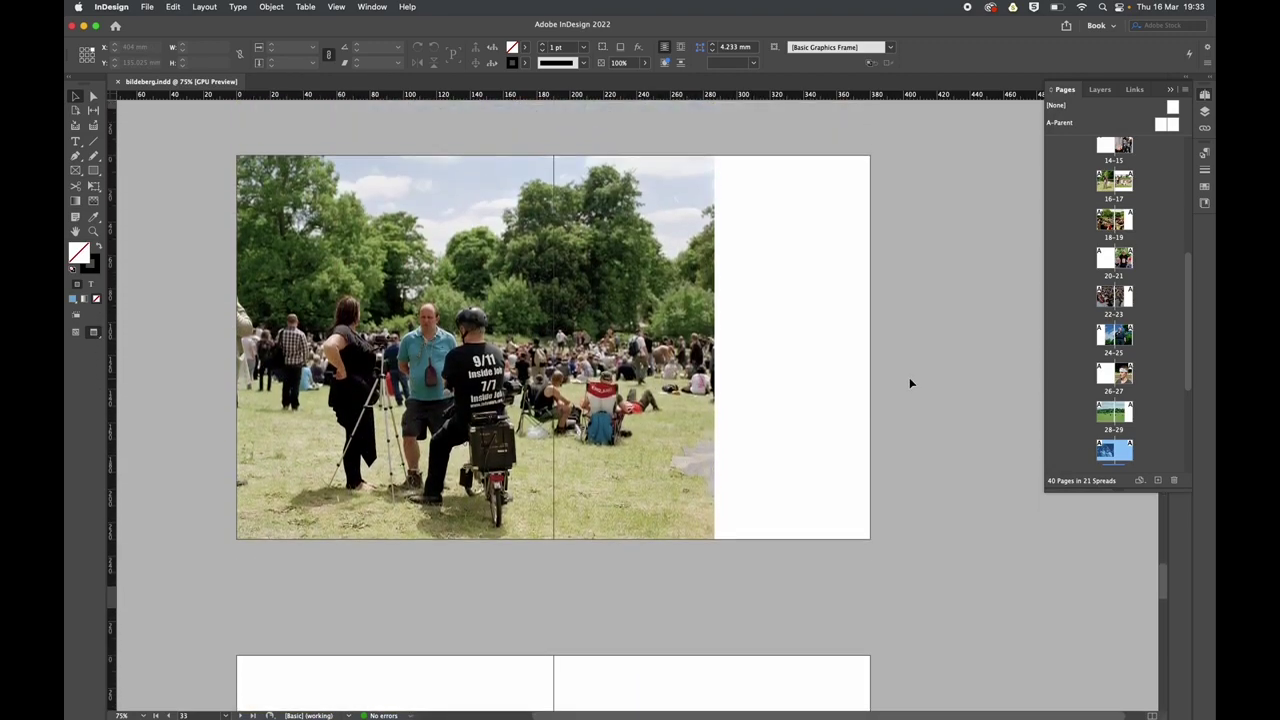
scroll(909, 377, up, 12)
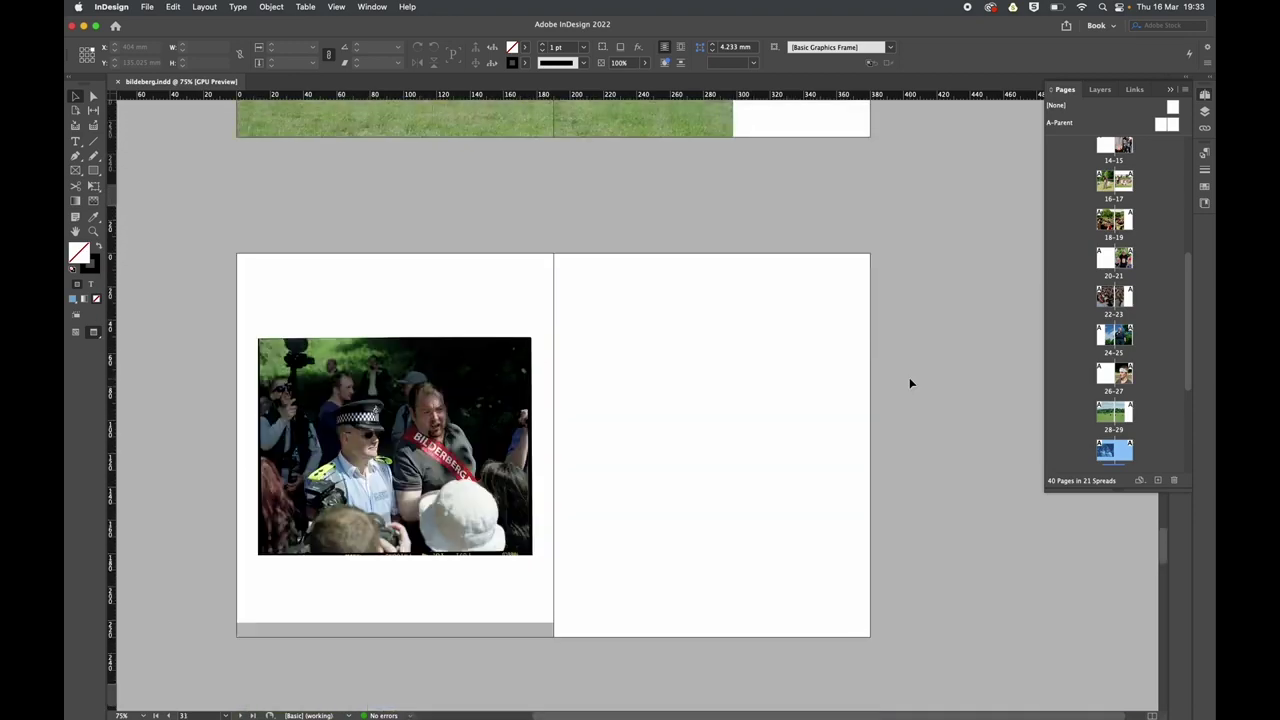
scroll(795, 392, up, 9)
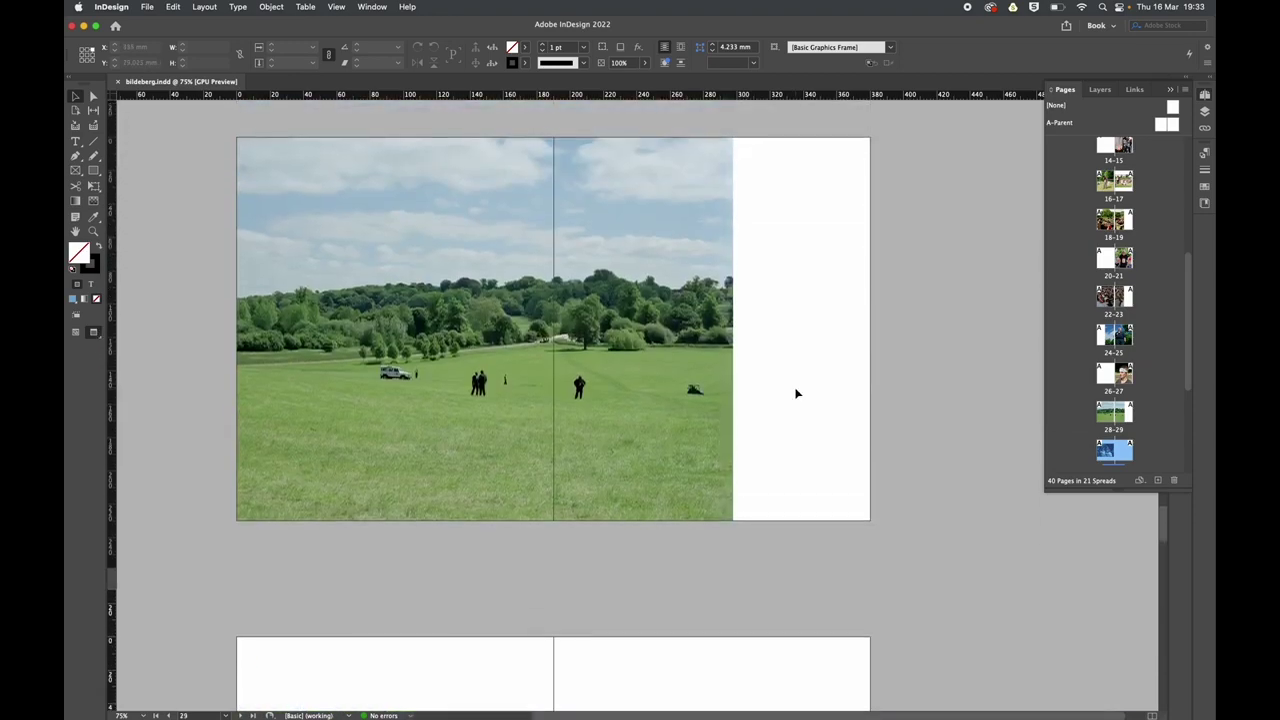
scroll(796, 393, up, 2)
scroll(796, 393, up, 12)
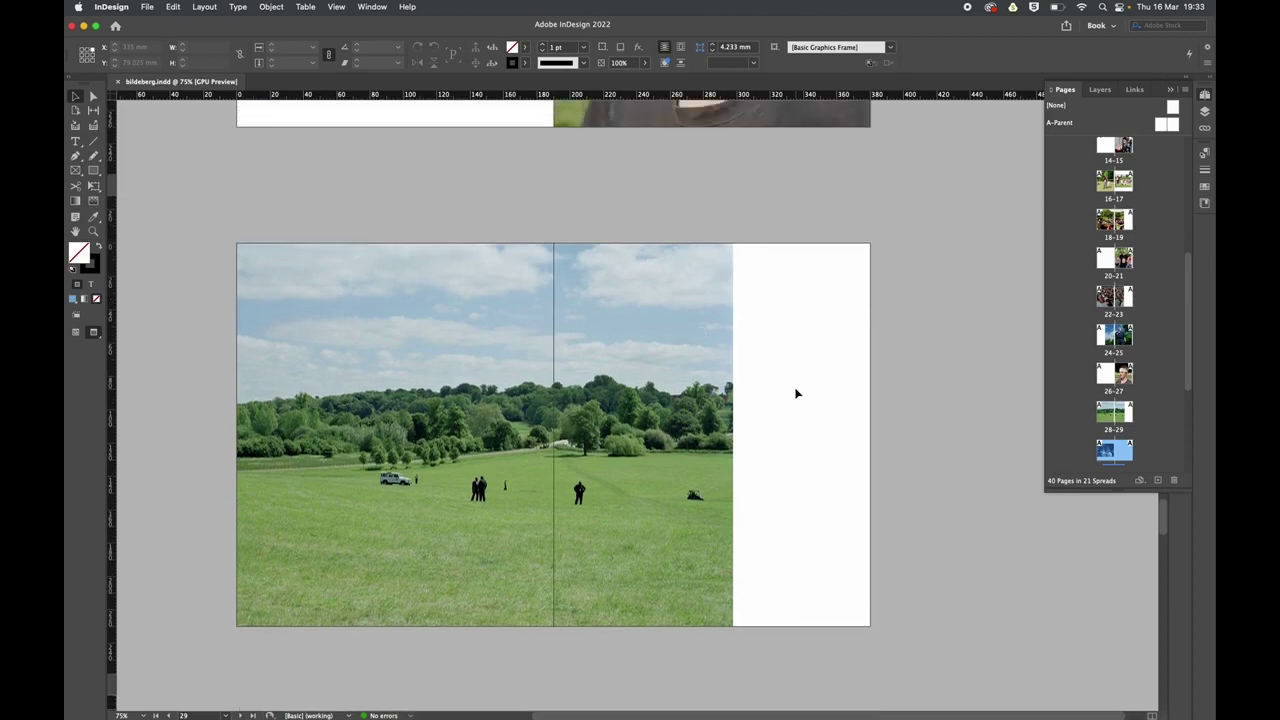
scroll(797, 393, up, 20)
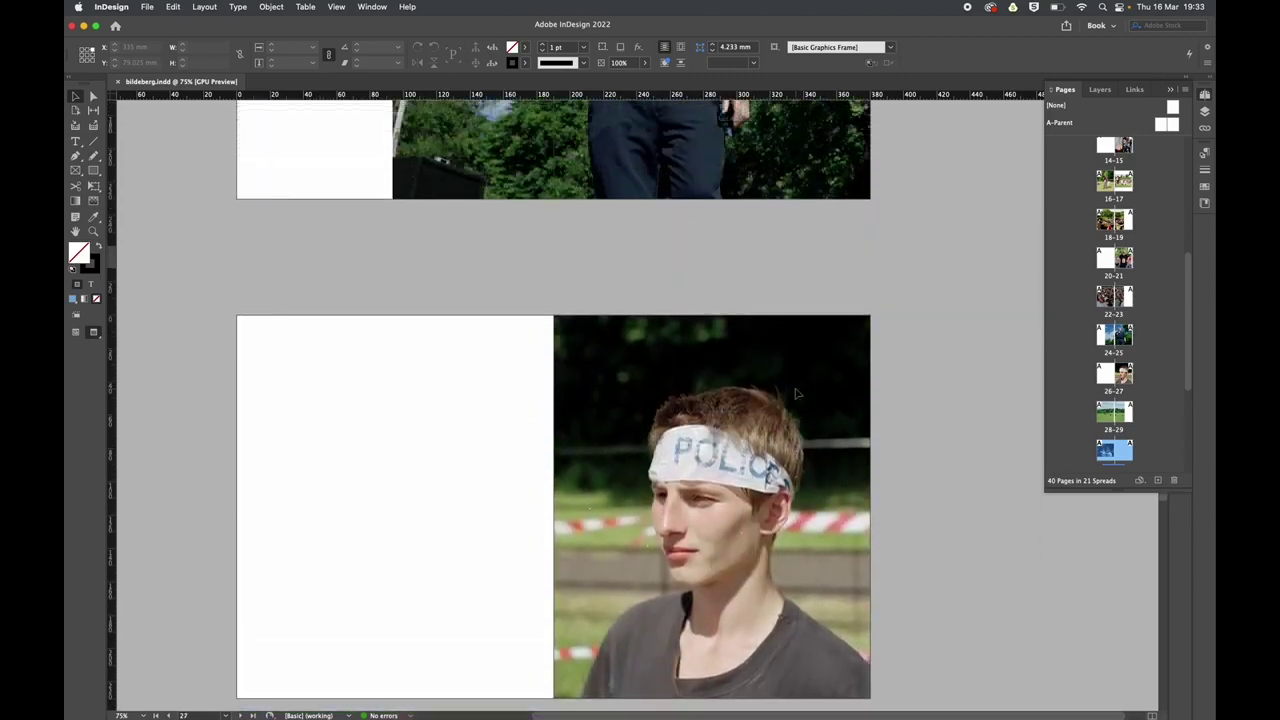
scroll(797, 393, up, 20)
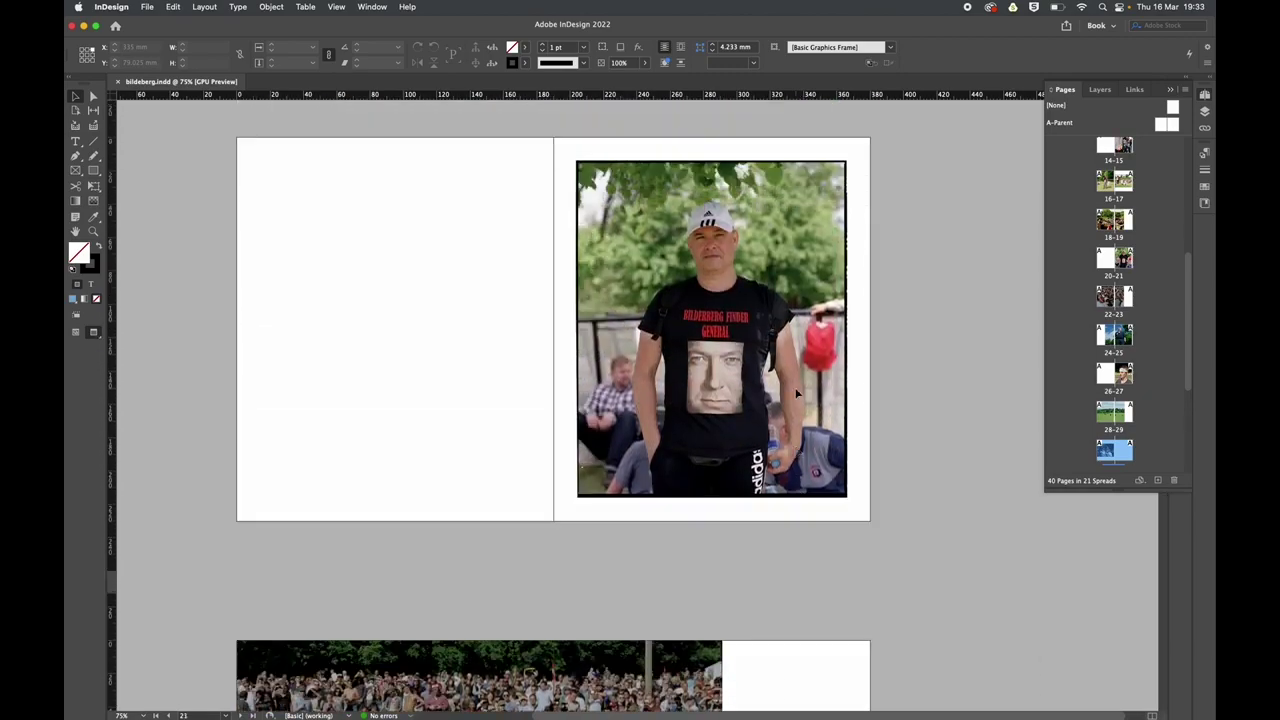
scroll(797, 393, up, 20)
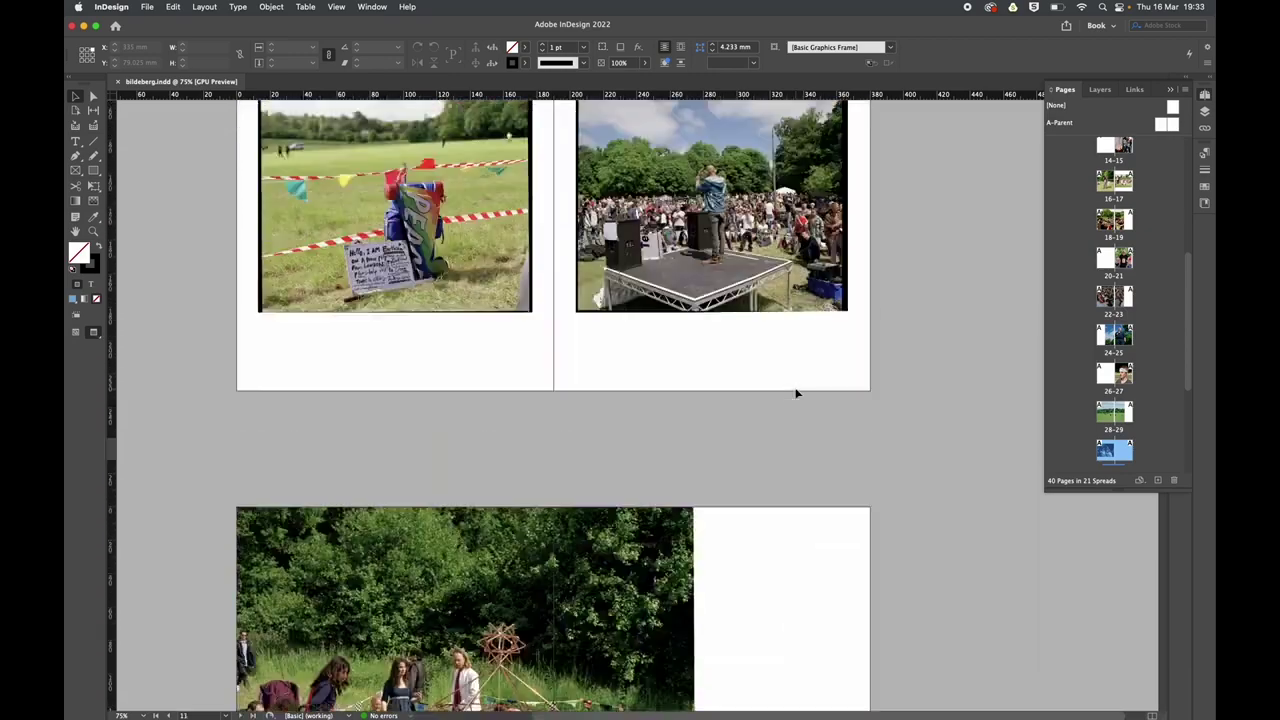
scroll(797, 393, up, 10)
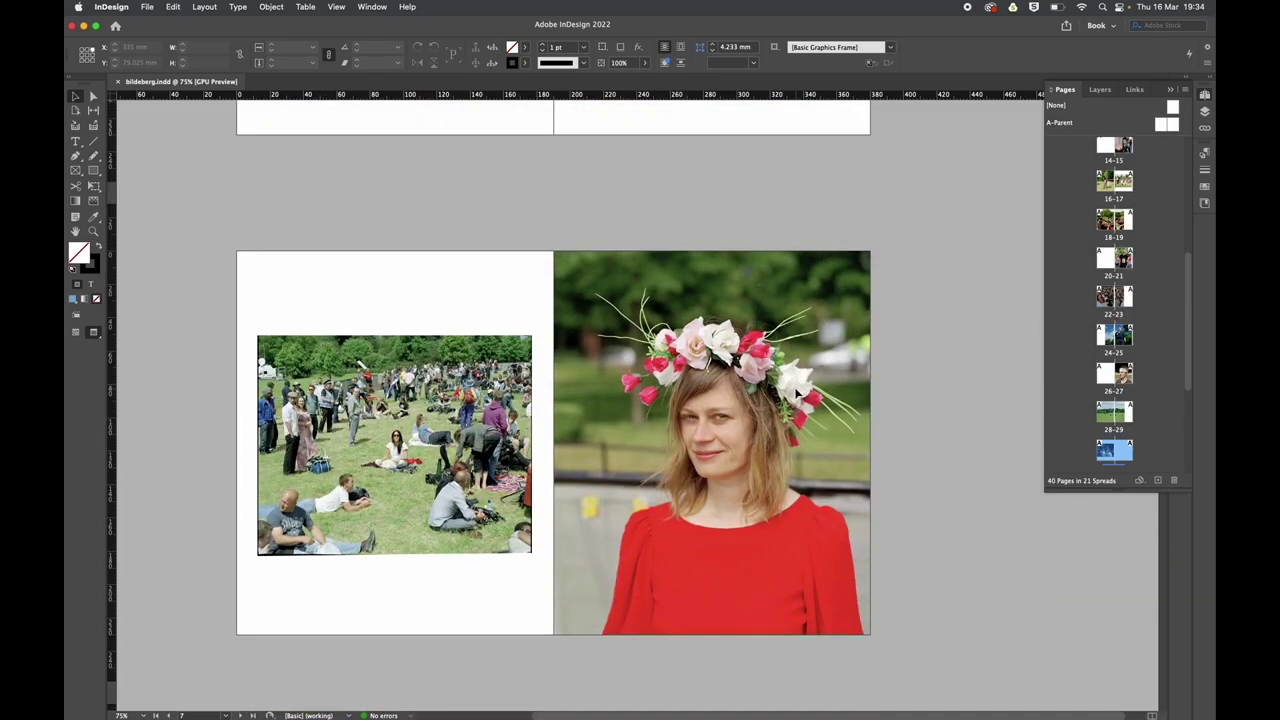
Start a PDF export with the [Smallest File Size] preset, saving it as bildeberg_lowres_zine in the Bildeberg_2013 folder.
click(147, 8)
mouse_move(219, 247)
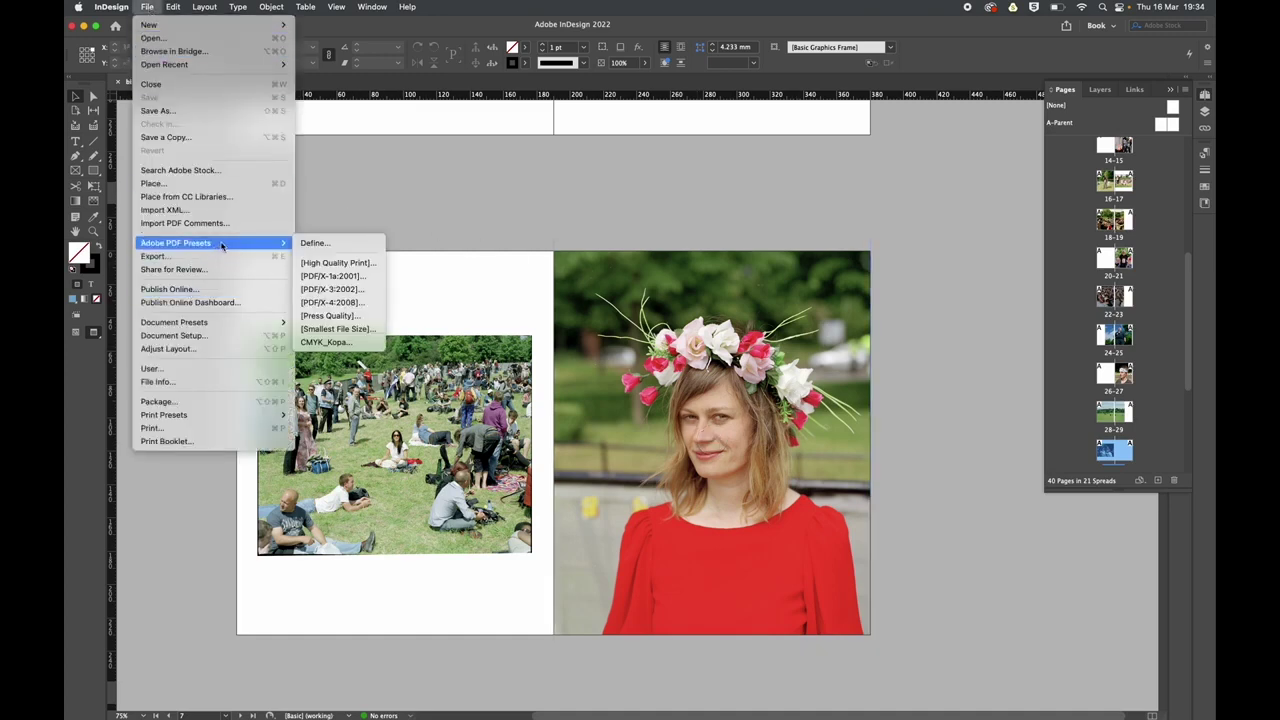
click(340, 330)
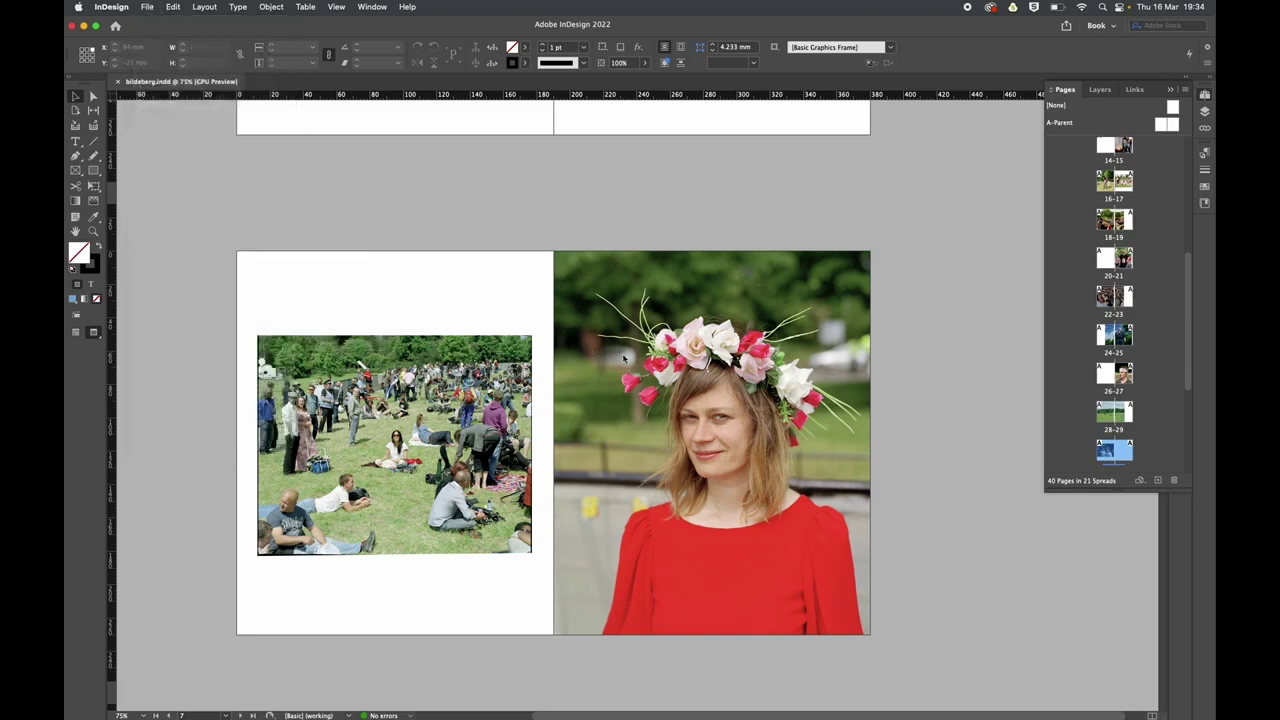
click(654, 120)
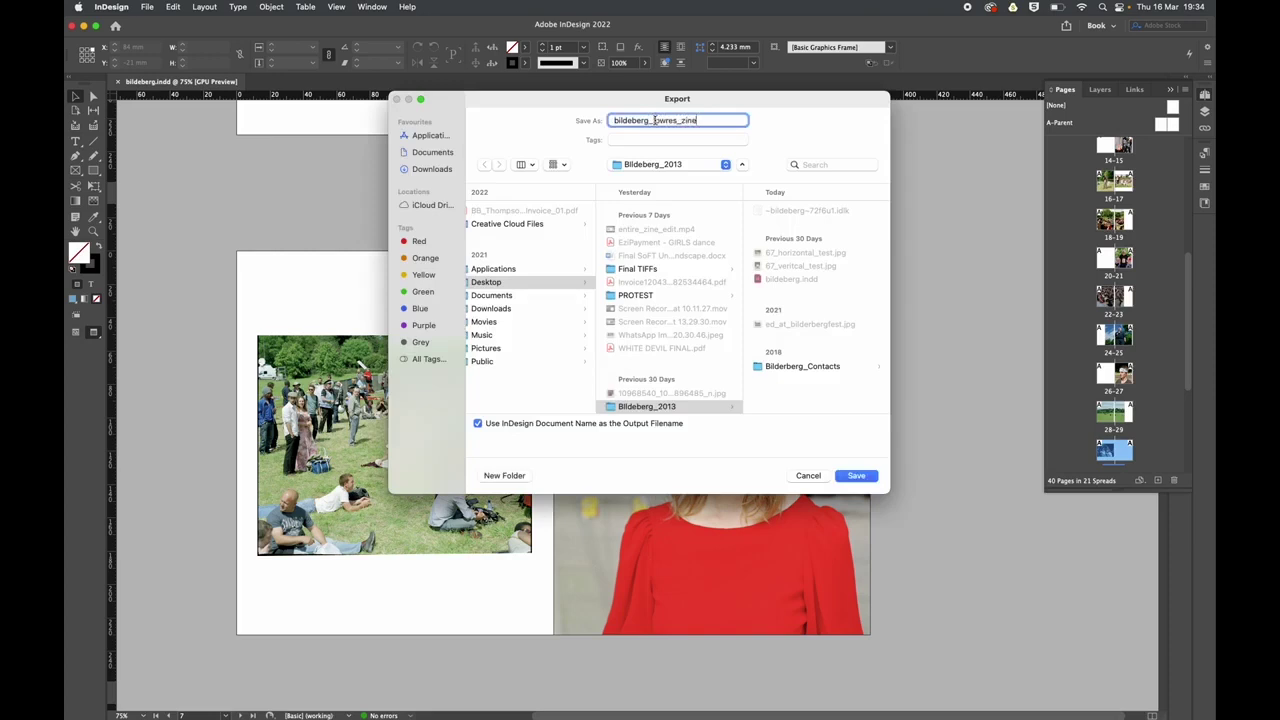
text(_lowres_zine)
click(854, 475)
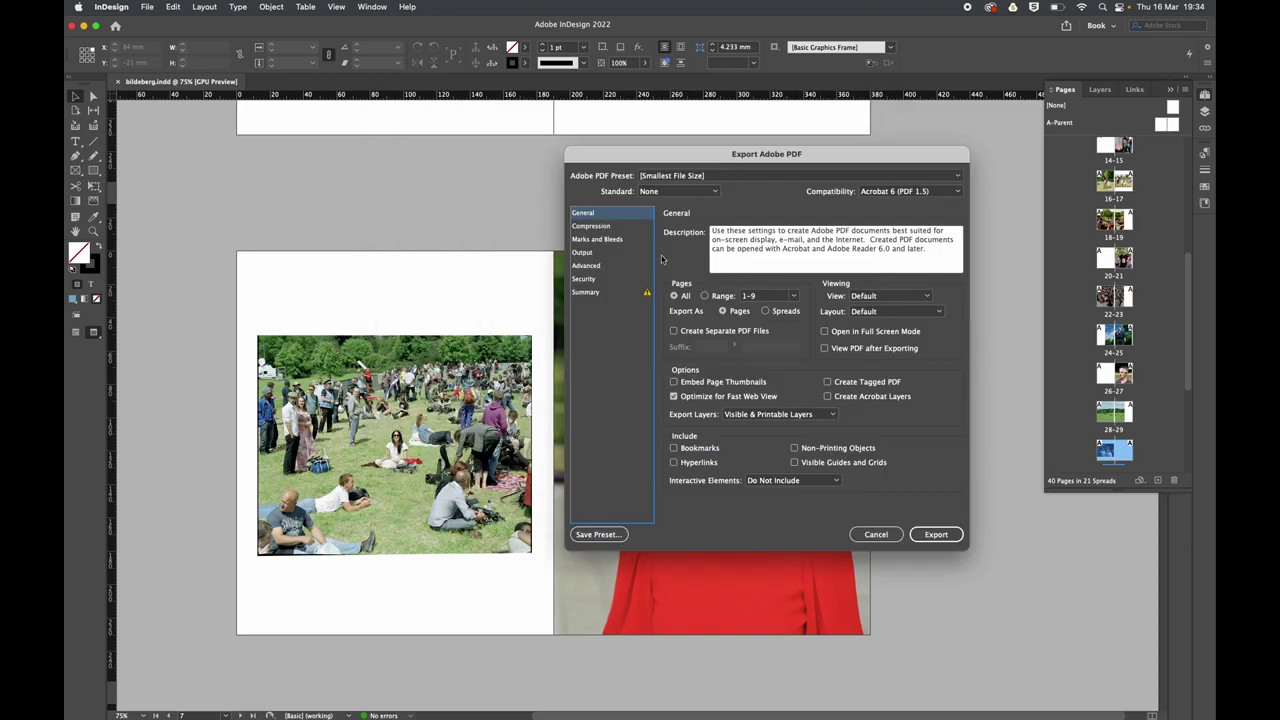
Set the PDF's colour image compression to downsample to 200 ppi for images above 300 ppi, with Medium image quality.
drag(665, 162, 442, 168)
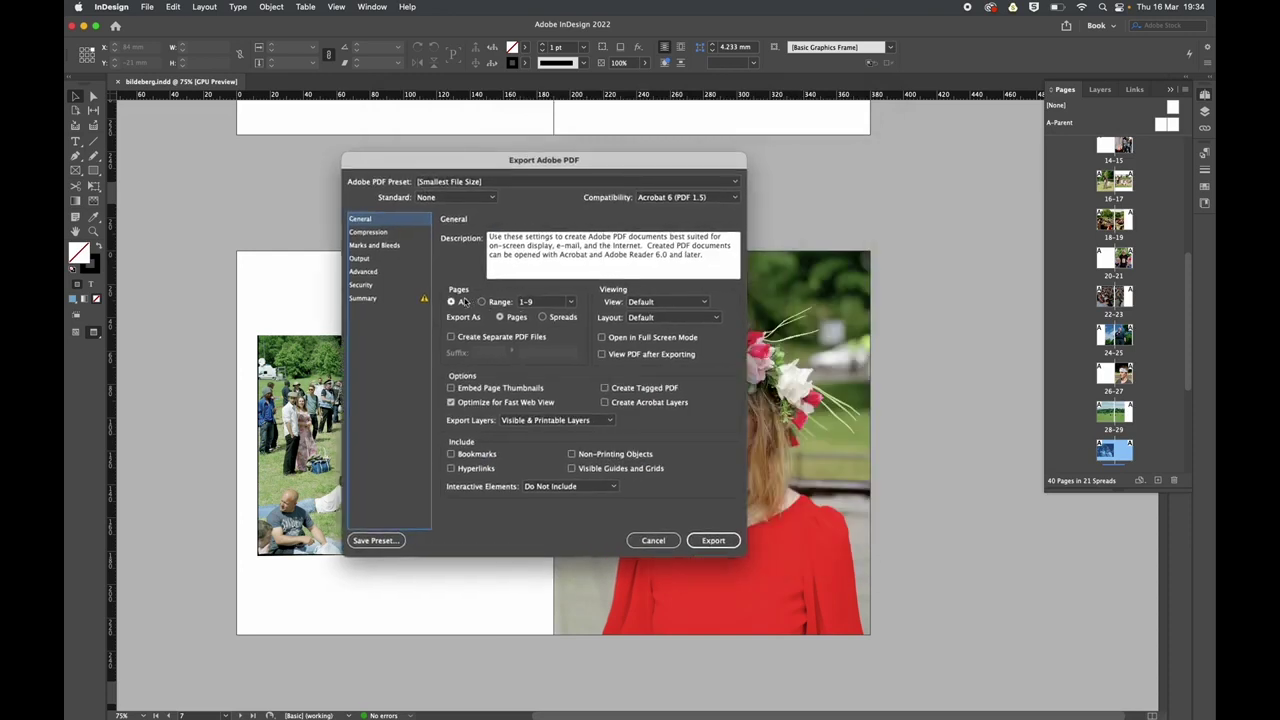
click(368, 232)
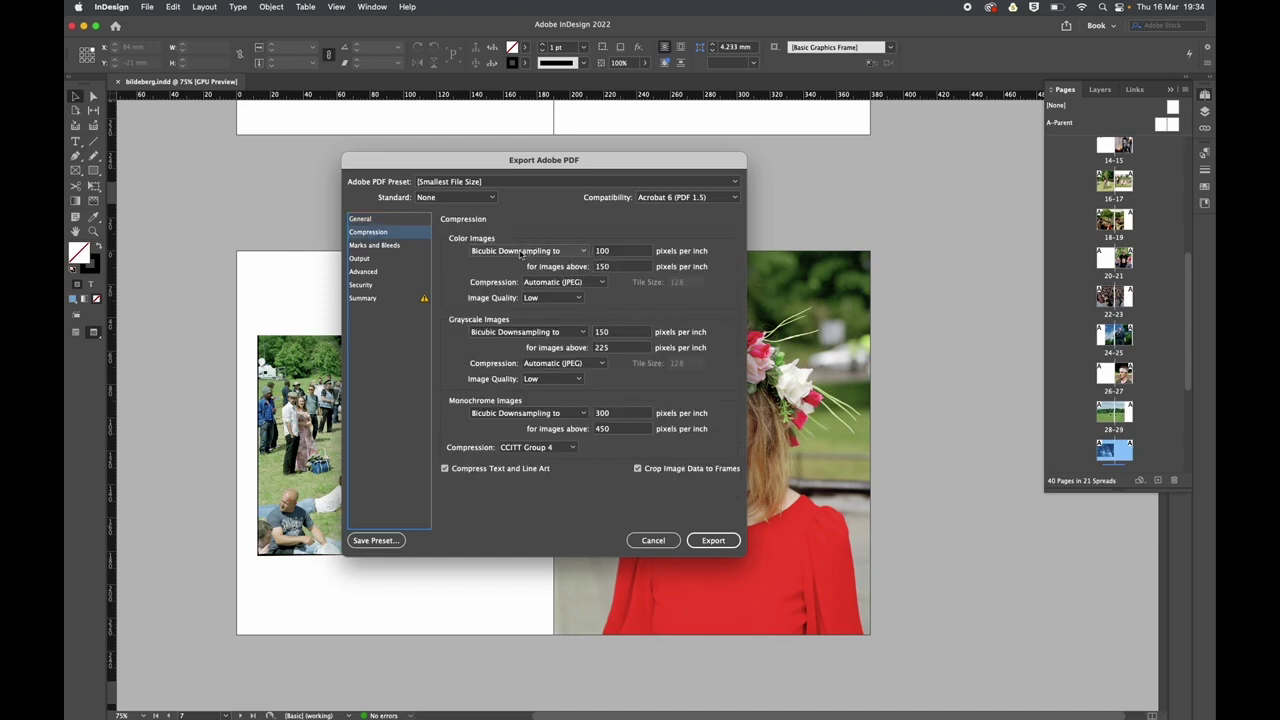
double_click(618, 252)
text(200)
double_click(612, 266)
text(300)
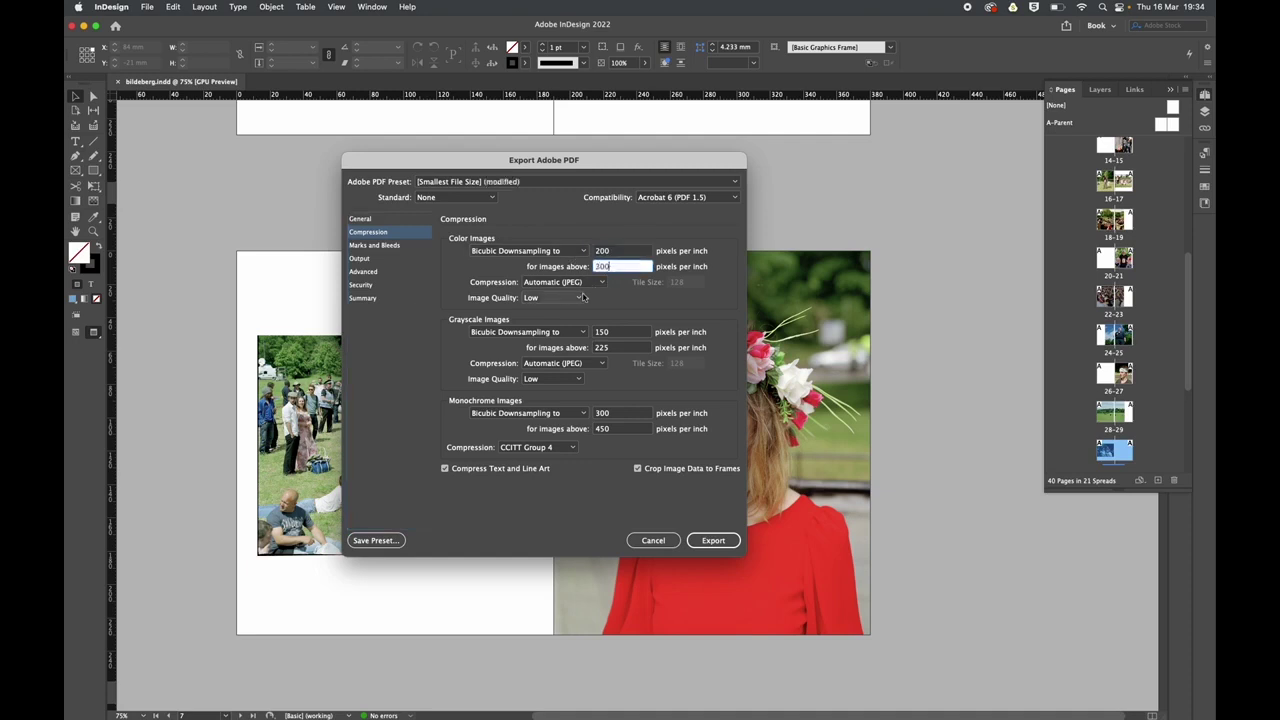
click(563, 298)
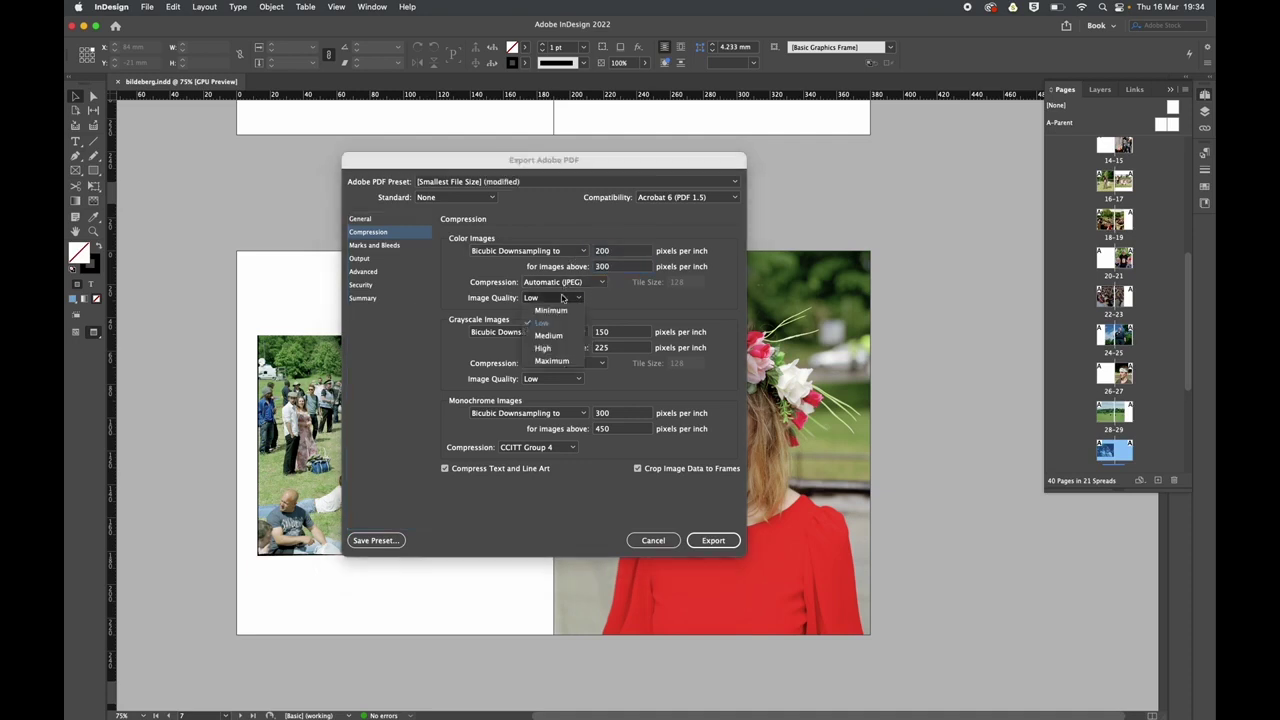
click(549, 335)
Set grayscale images to downsample to 200 ppi above 300 ppi, using Automatic (JPEG) compression and Medium image quality.
double_click(620, 333)
text(20)
key(Tab)
text(300)
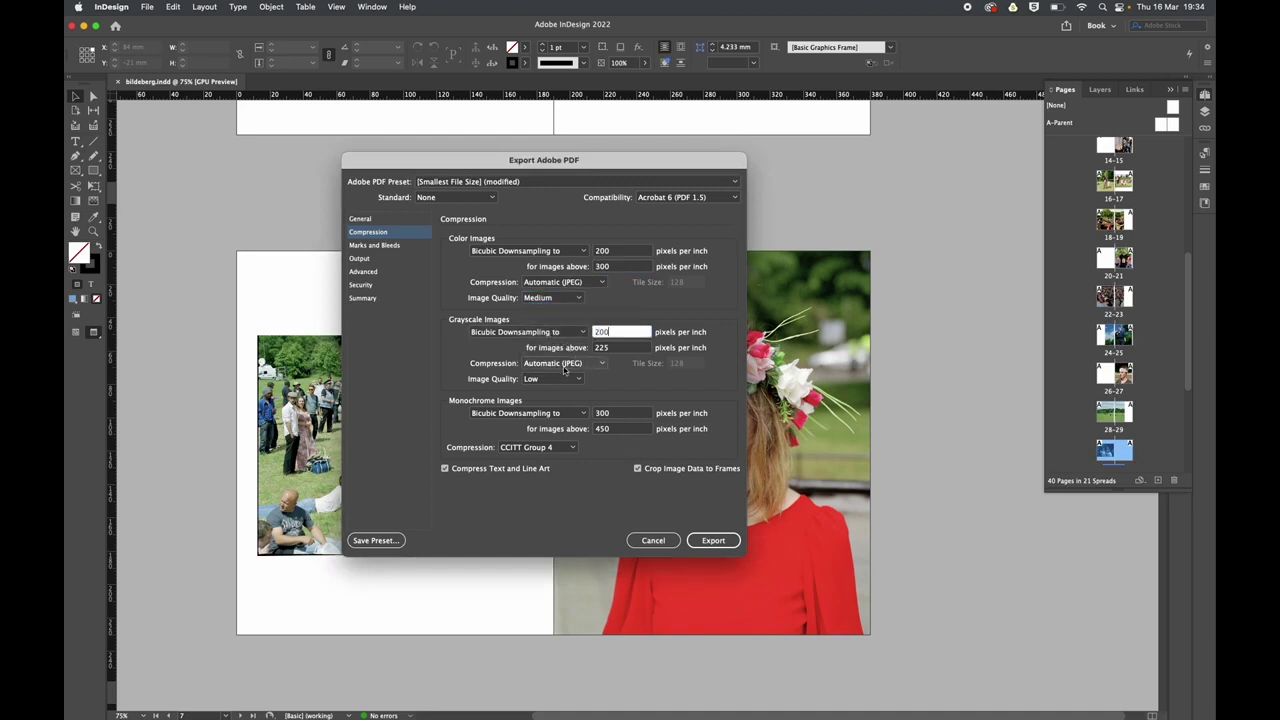
click(560, 363)
click(562, 388)
click(553, 379)
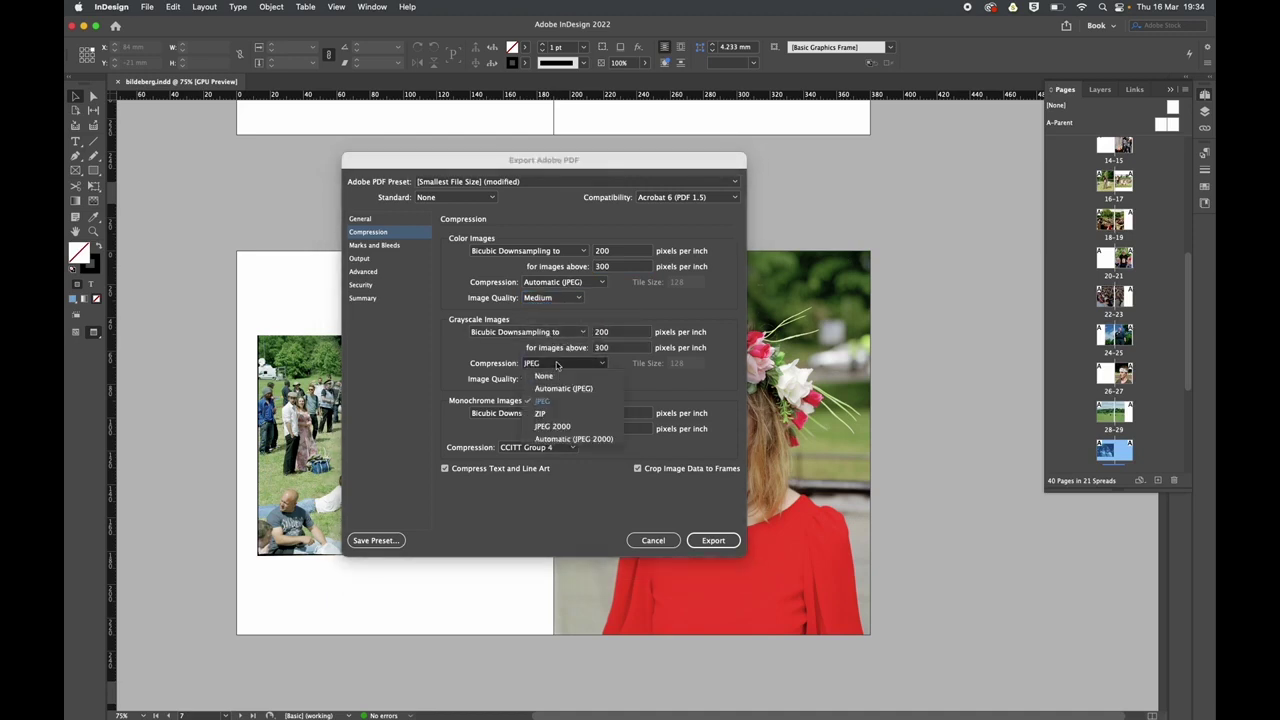
click(548, 416)
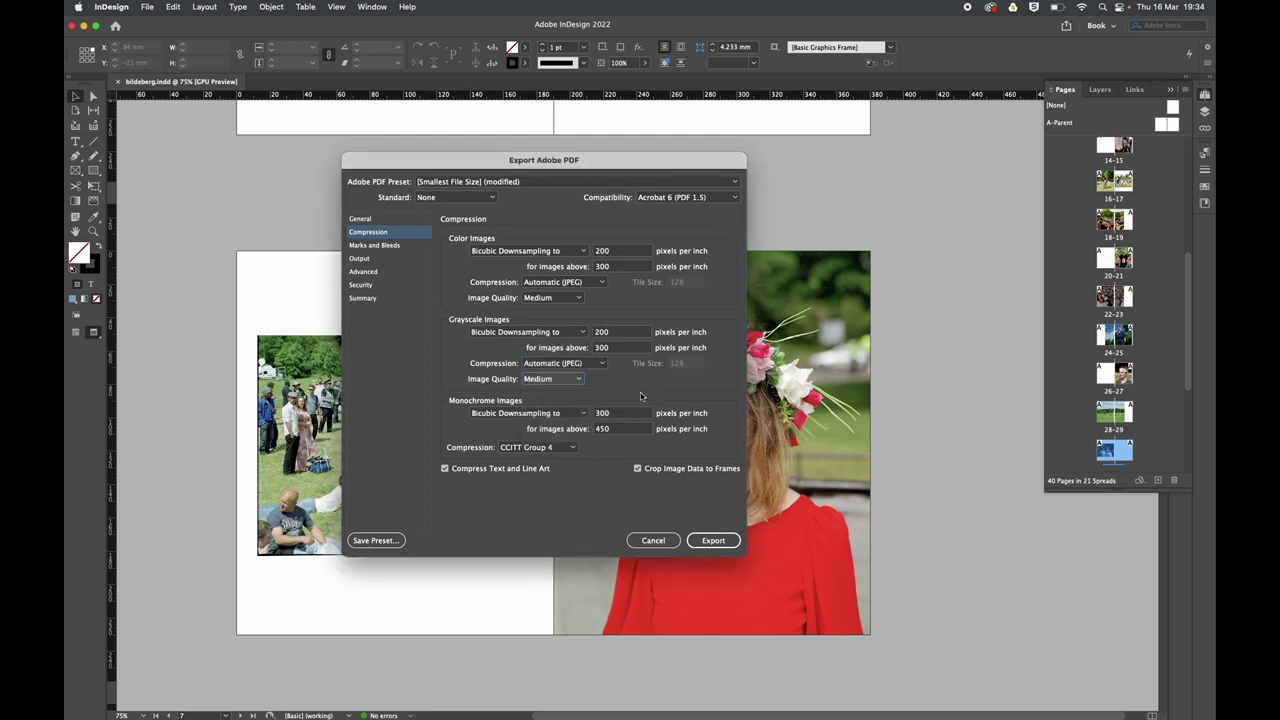
Check the bleed and output settings, keep Convert to Destination with sRGB IEC61966-2.1, and export the PDF.
click(367, 245)
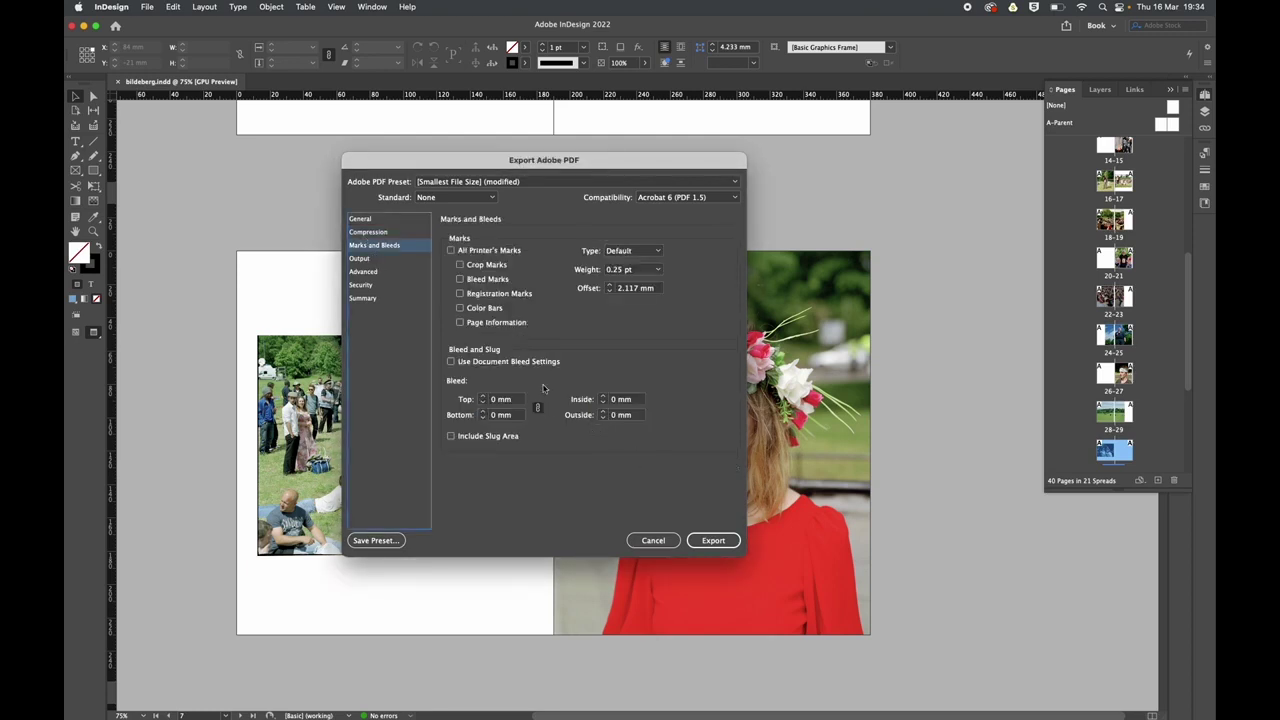
click(358, 259)
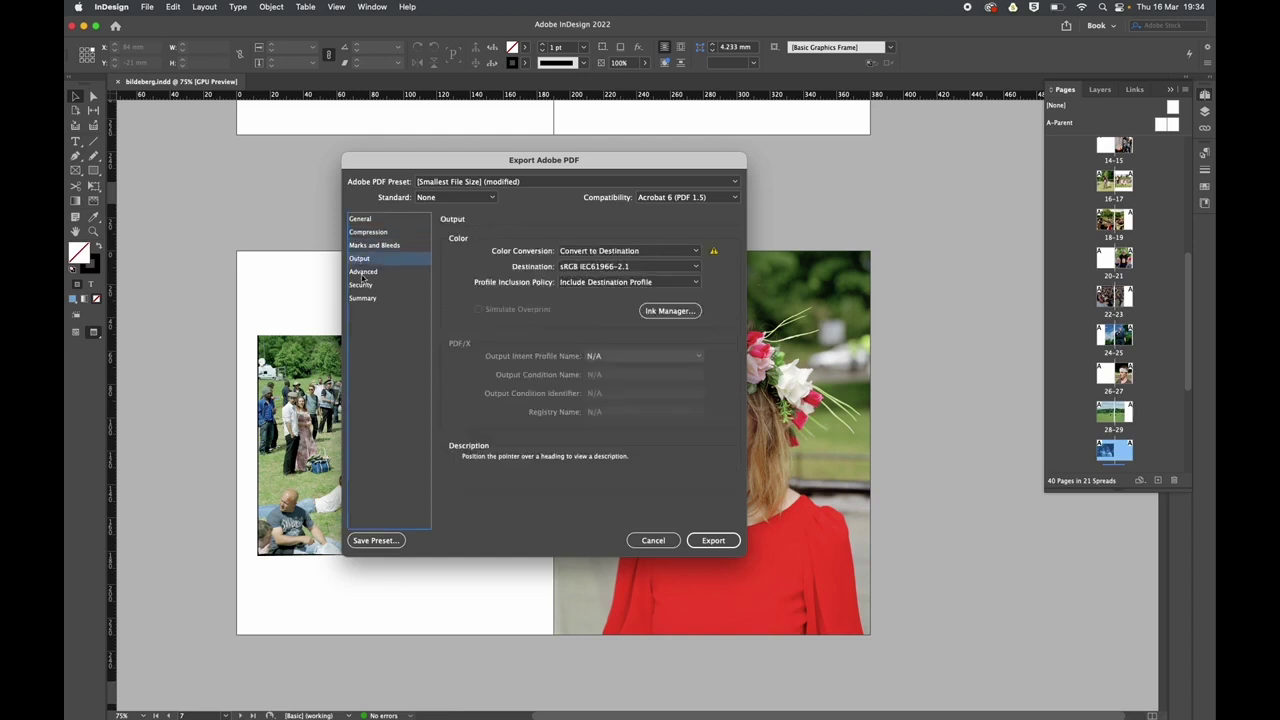
click(602, 251)
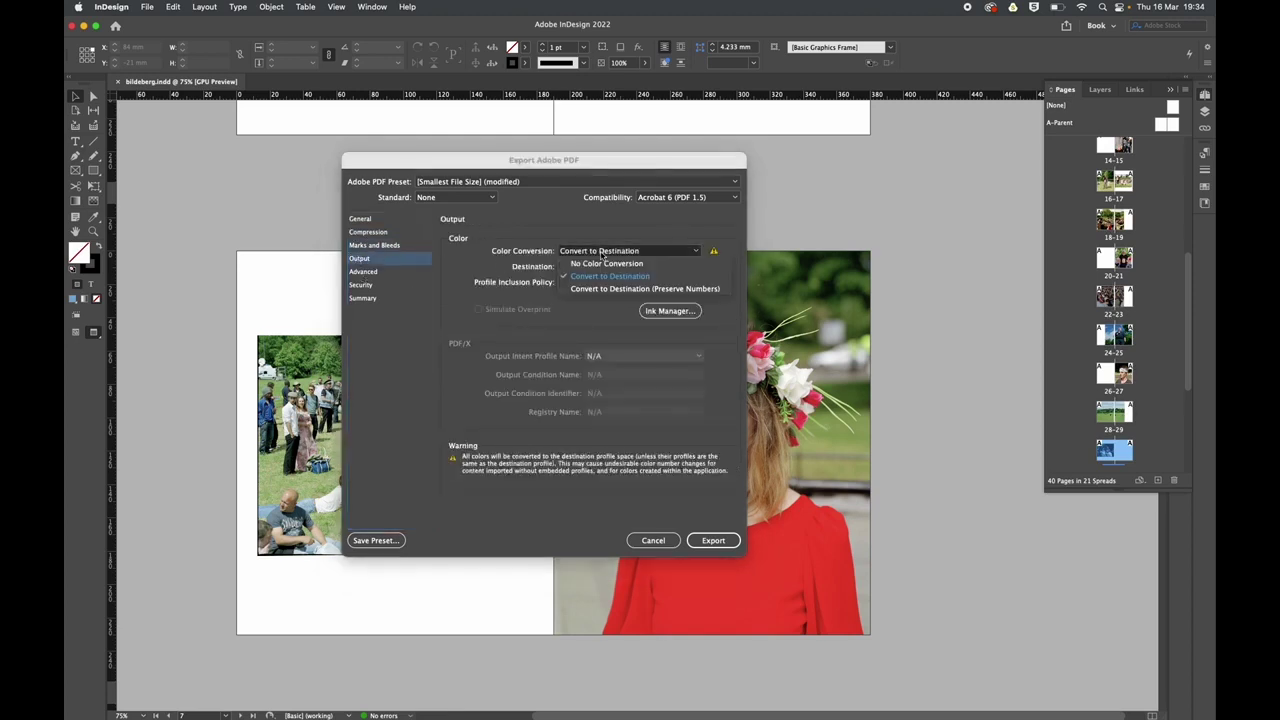
click(610, 277)
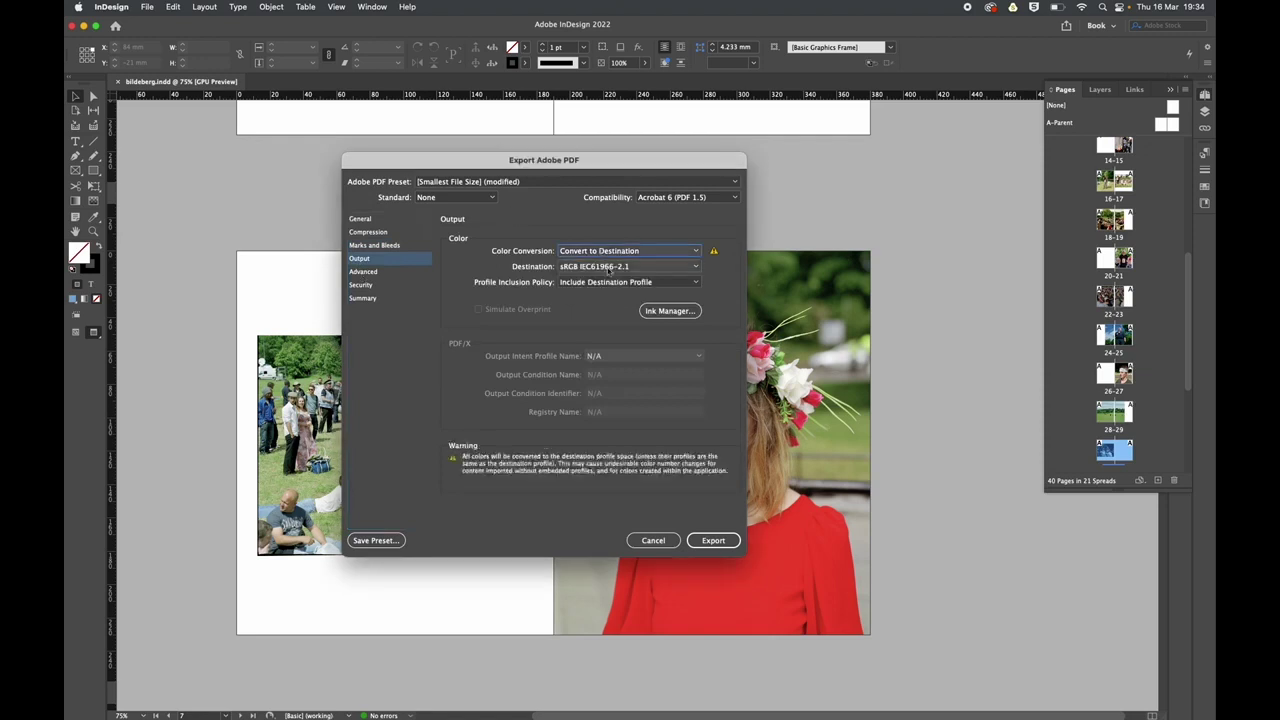
click(608, 267)
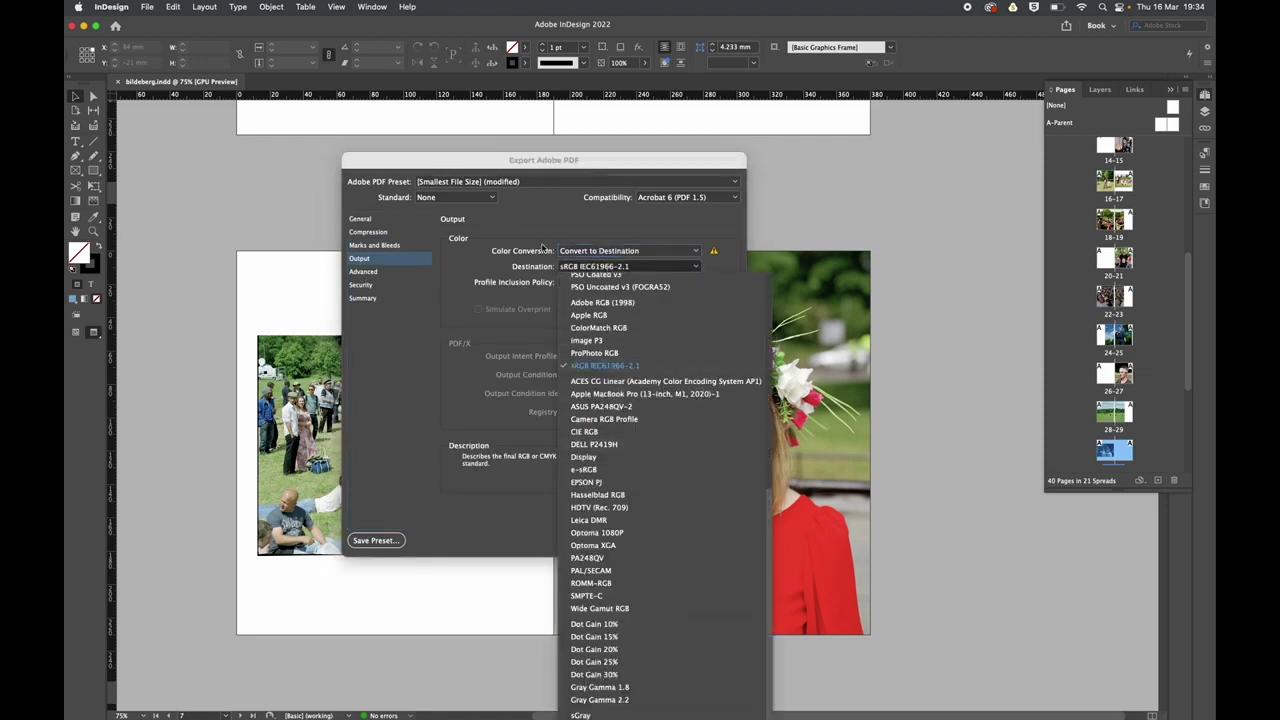
click(335, 225)
click(708, 539)
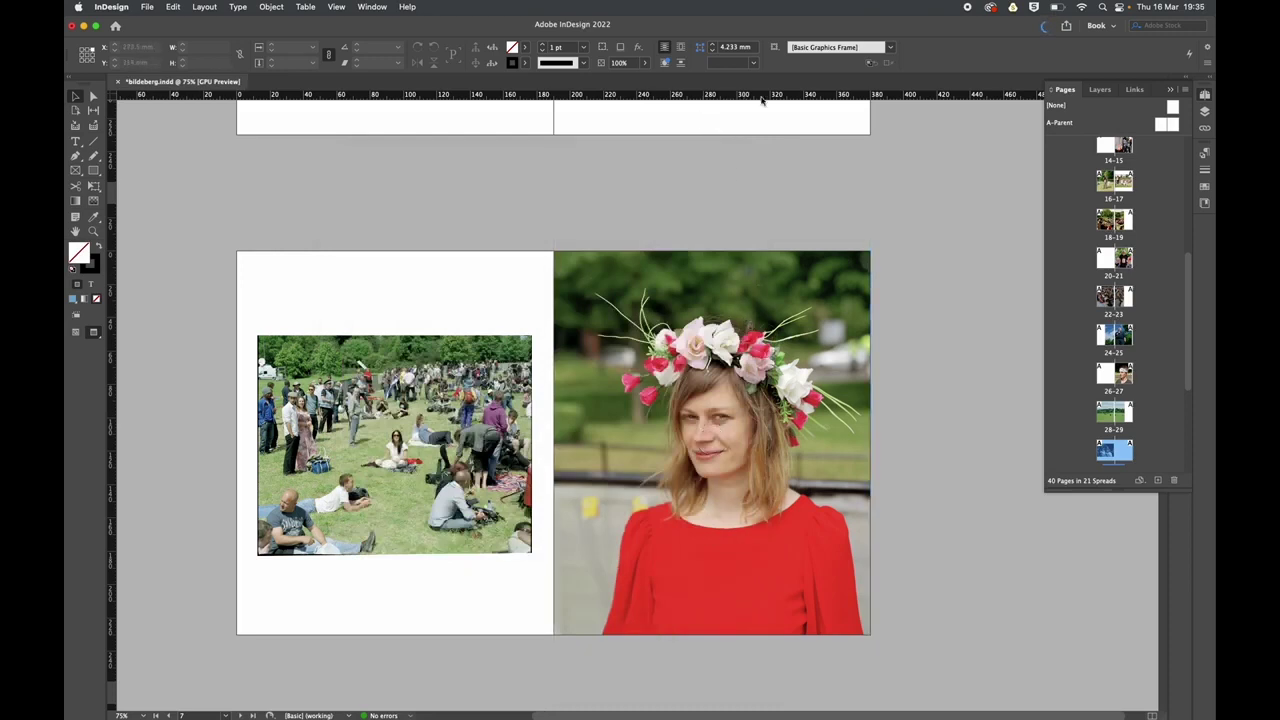
Check the export's progress, then open the finished bildeberg_lowres_zine.pdf from the Bildeberg_2013 folder in Acrobat.
click(1046, 28)
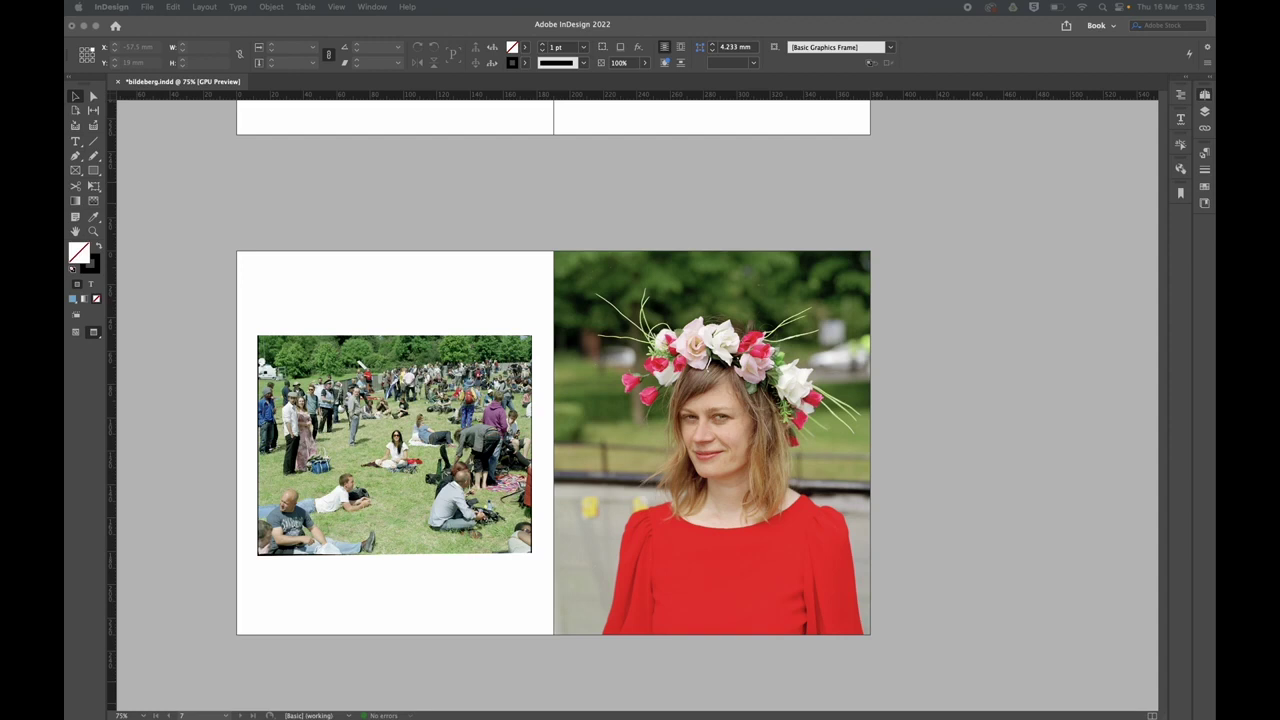
click(85, 215)
double_click(694, 106)
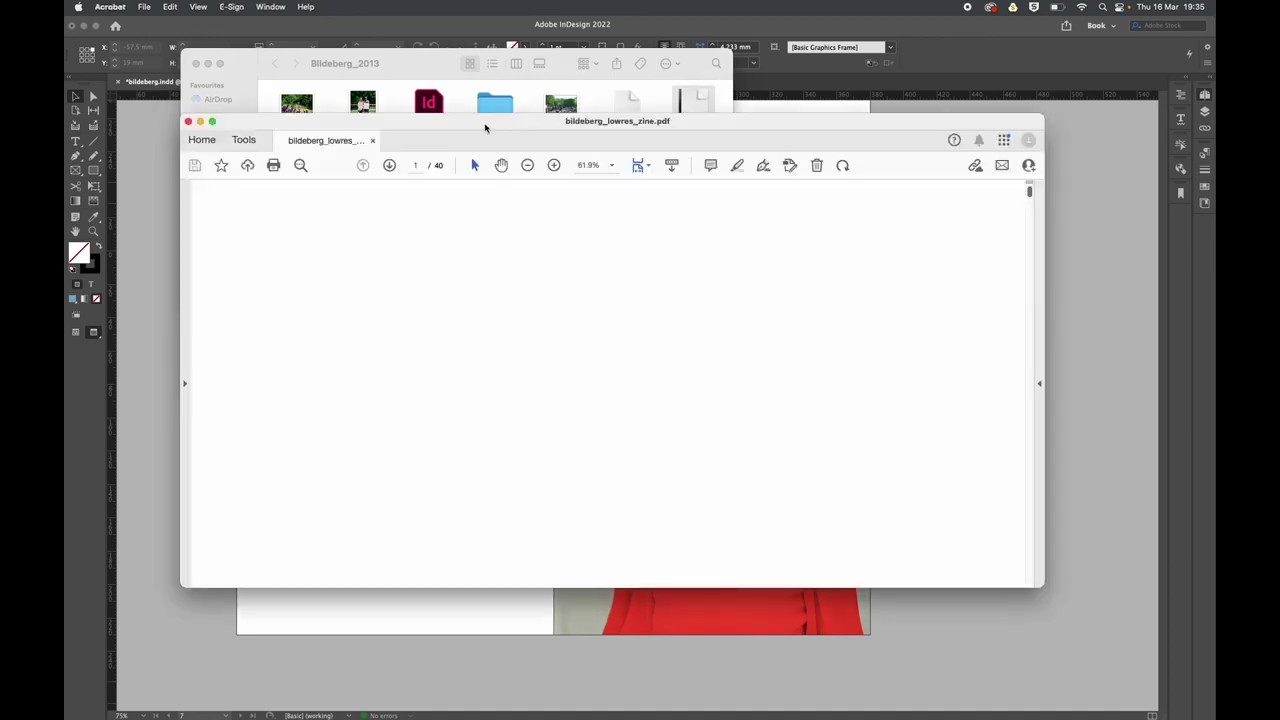
Zoom the PDF out to 25% and display its pages side by side in Two Page View.
click(530, 147)
click(530, 147)
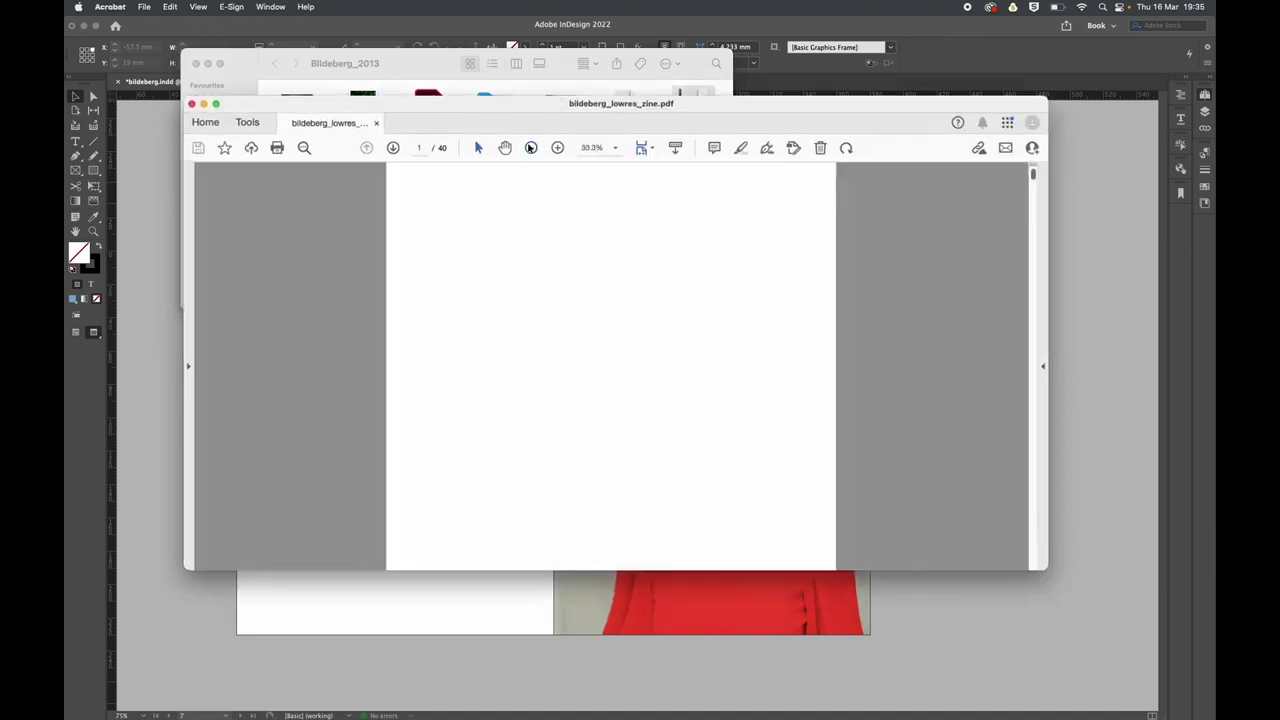
click(198, 7)
mouse_move(240, 60)
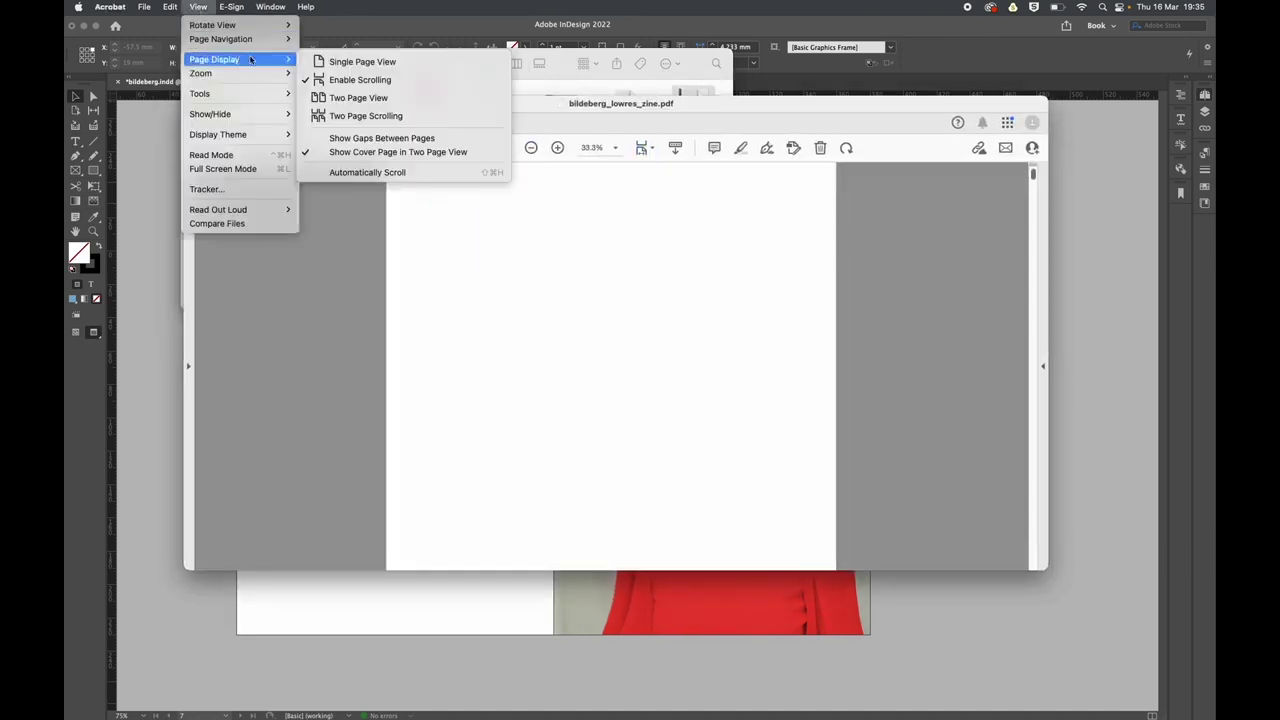
click(332, 97)
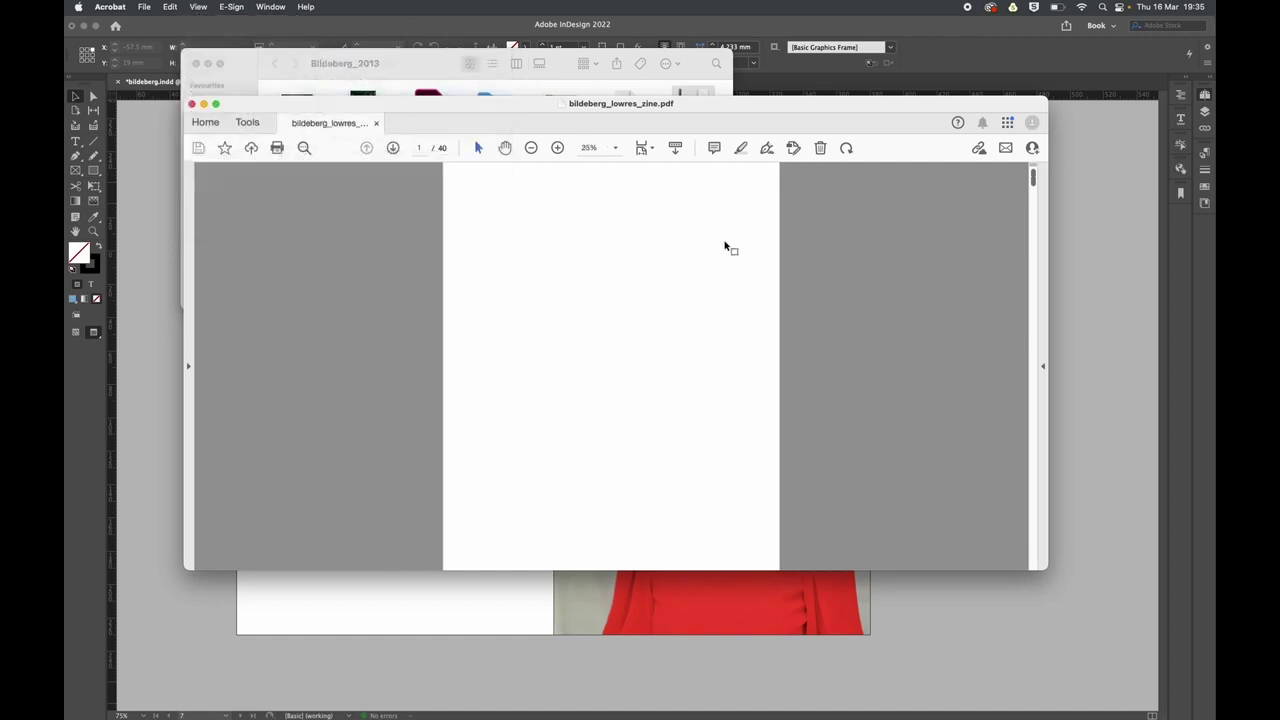
Review the exported PDF's photo spreads in order, from pages 2–3 through pages 10–11.
scroll(922, 310, down, 2)
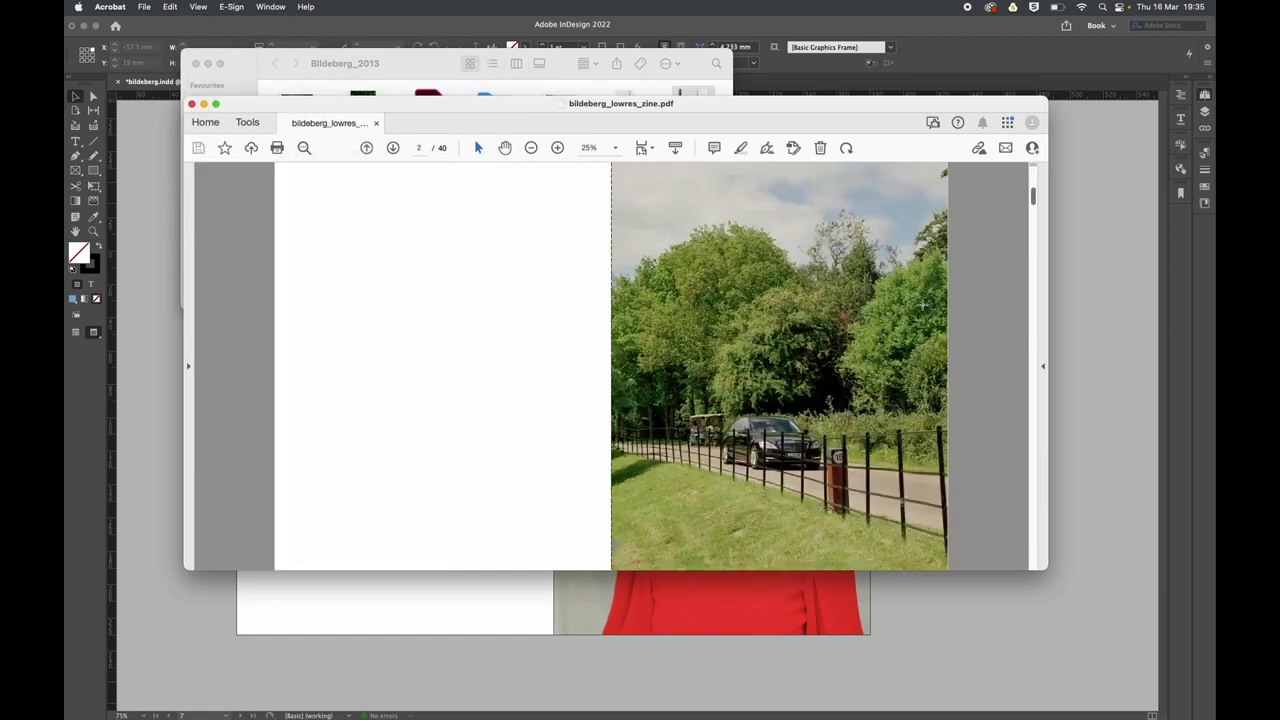
scroll(922, 304, down, 2)
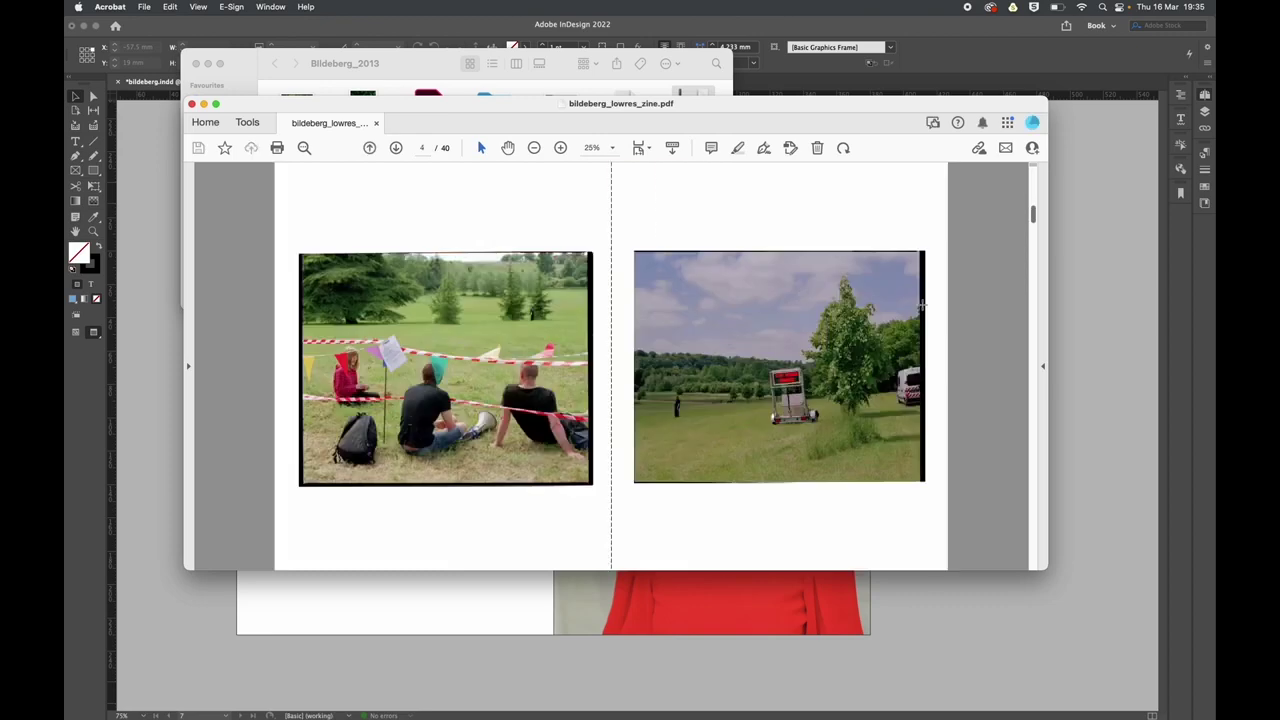
scroll(922, 306, down, 2)
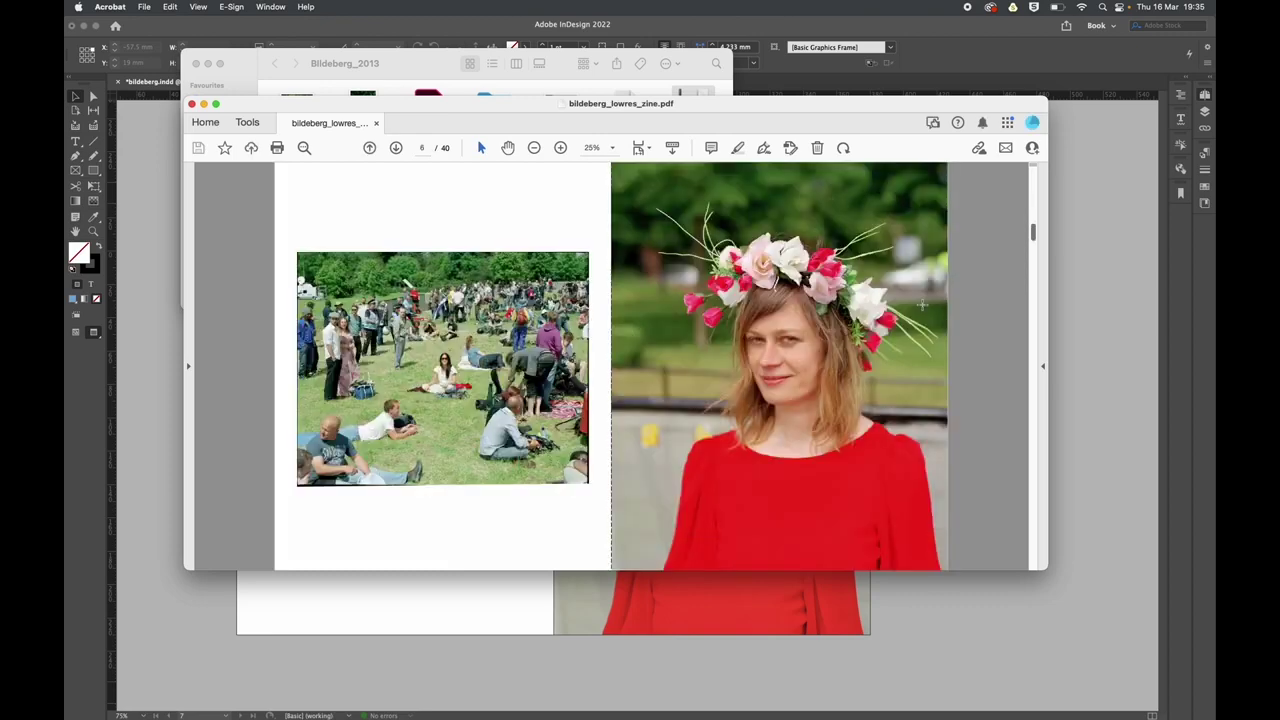
scroll(922, 305, down, 2)
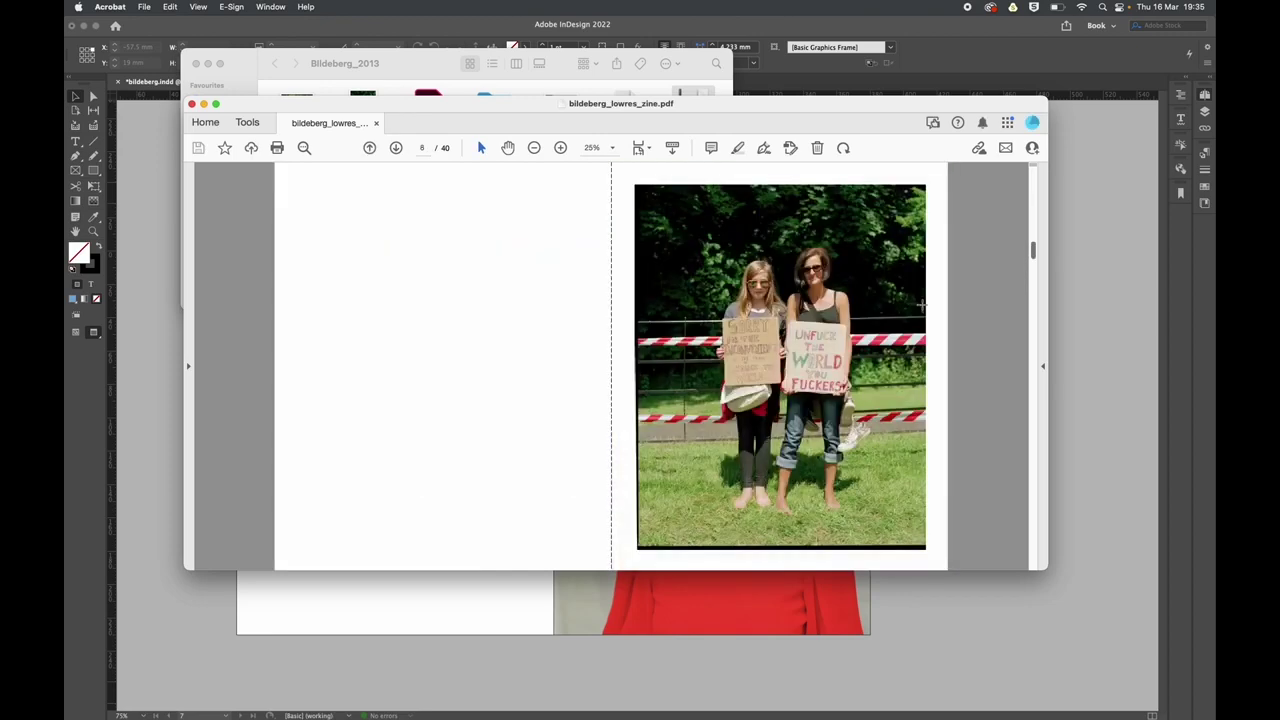
scroll(922, 306, down, 2)
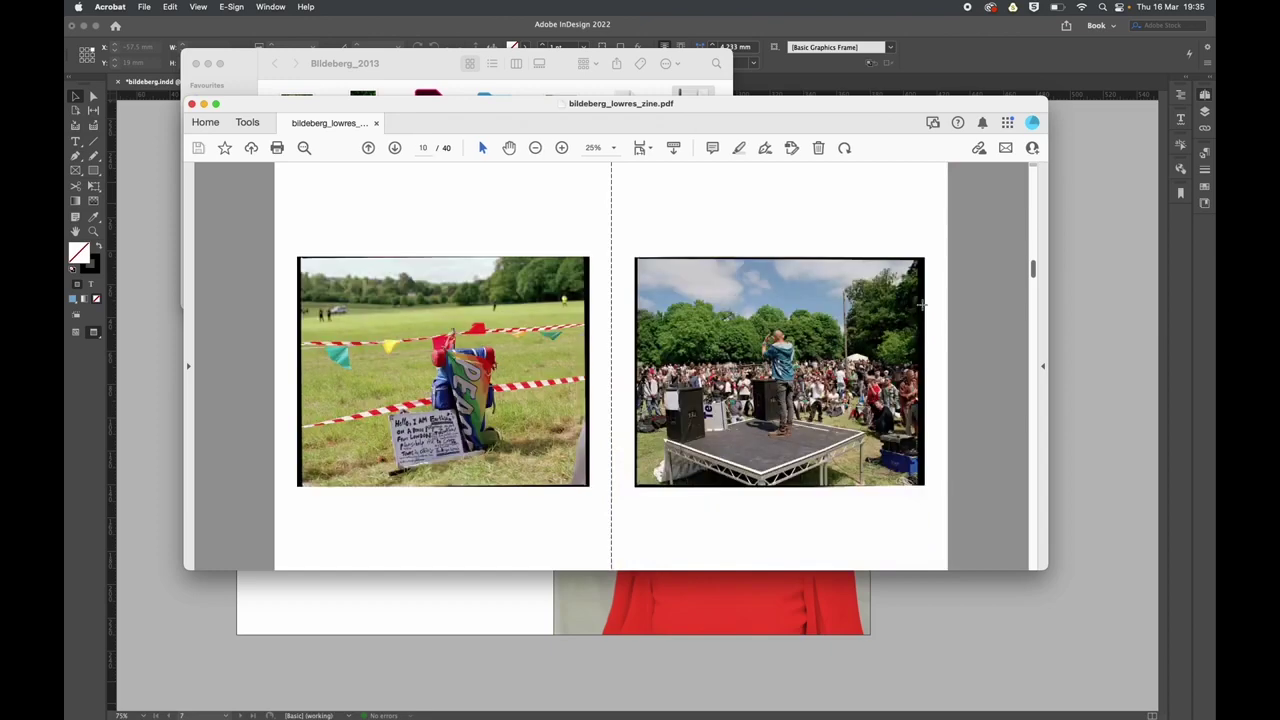
Review the exported PDF's photo spreads in order, from pages 12–13 past pages 28–29.
scroll(922, 305, down, 2)
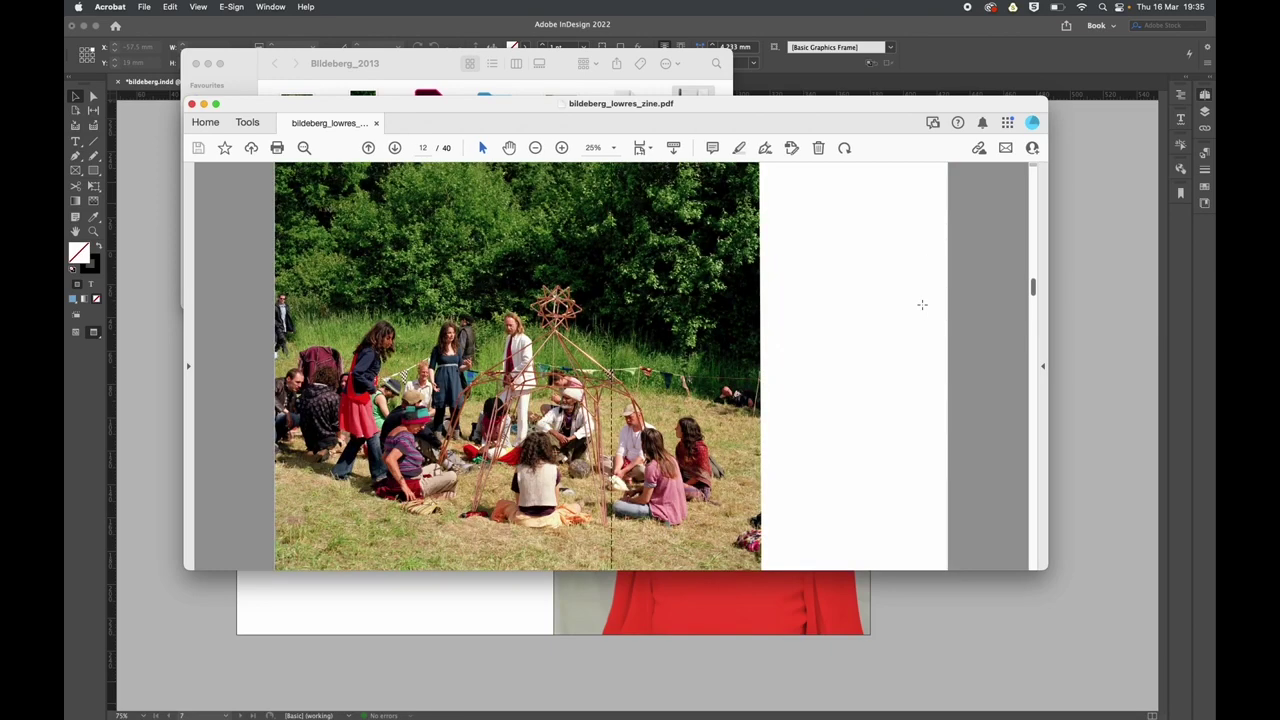
scroll(922, 305, down, 2)
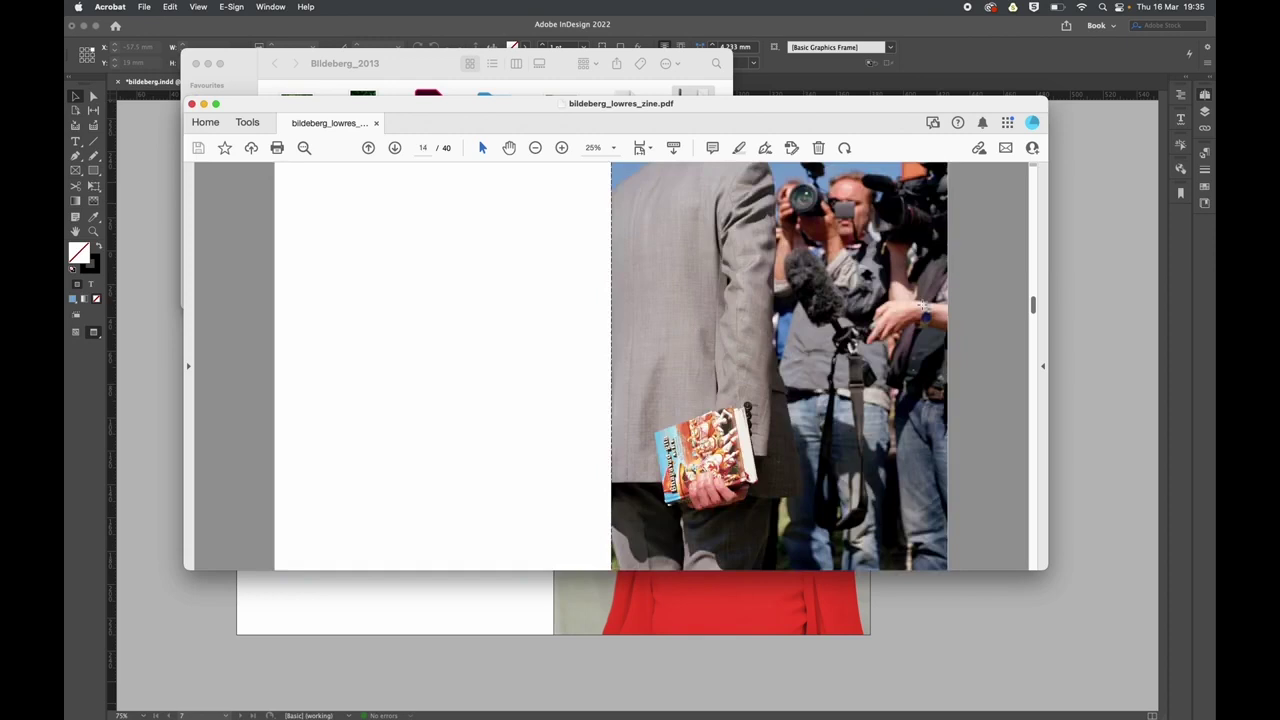
scroll(922, 305, down, 2)
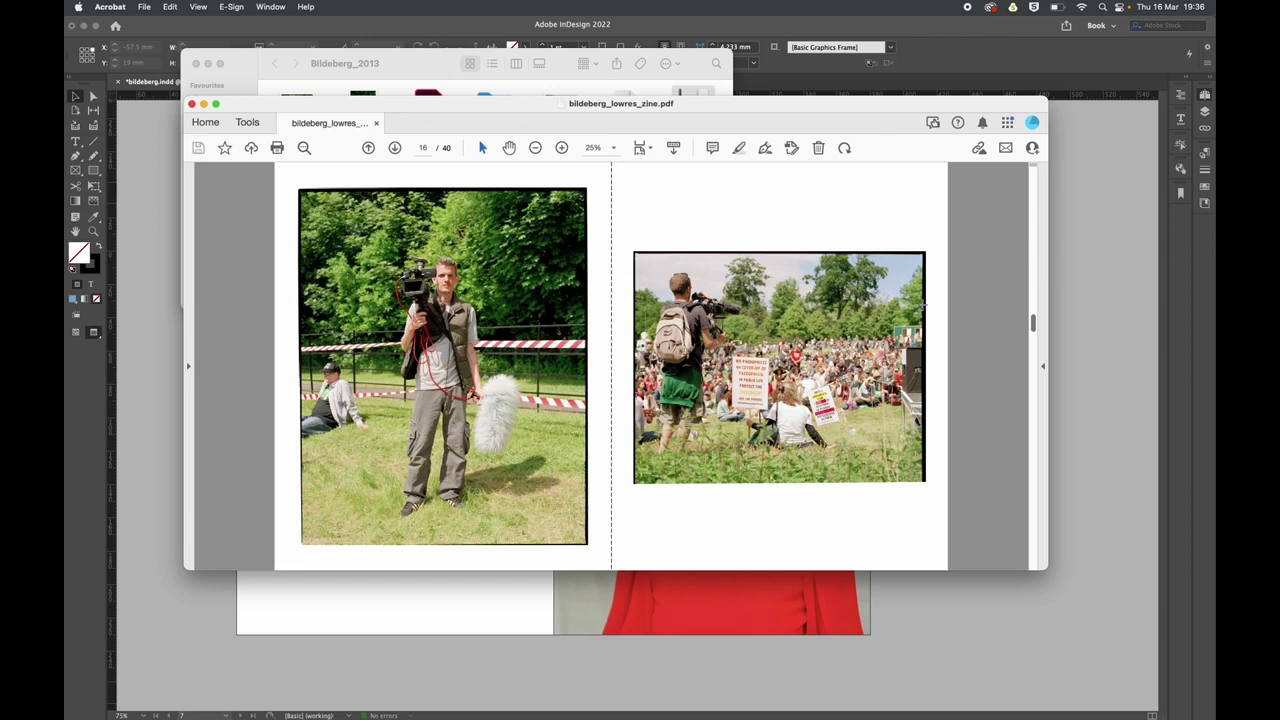
scroll(922, 305, down, 2)
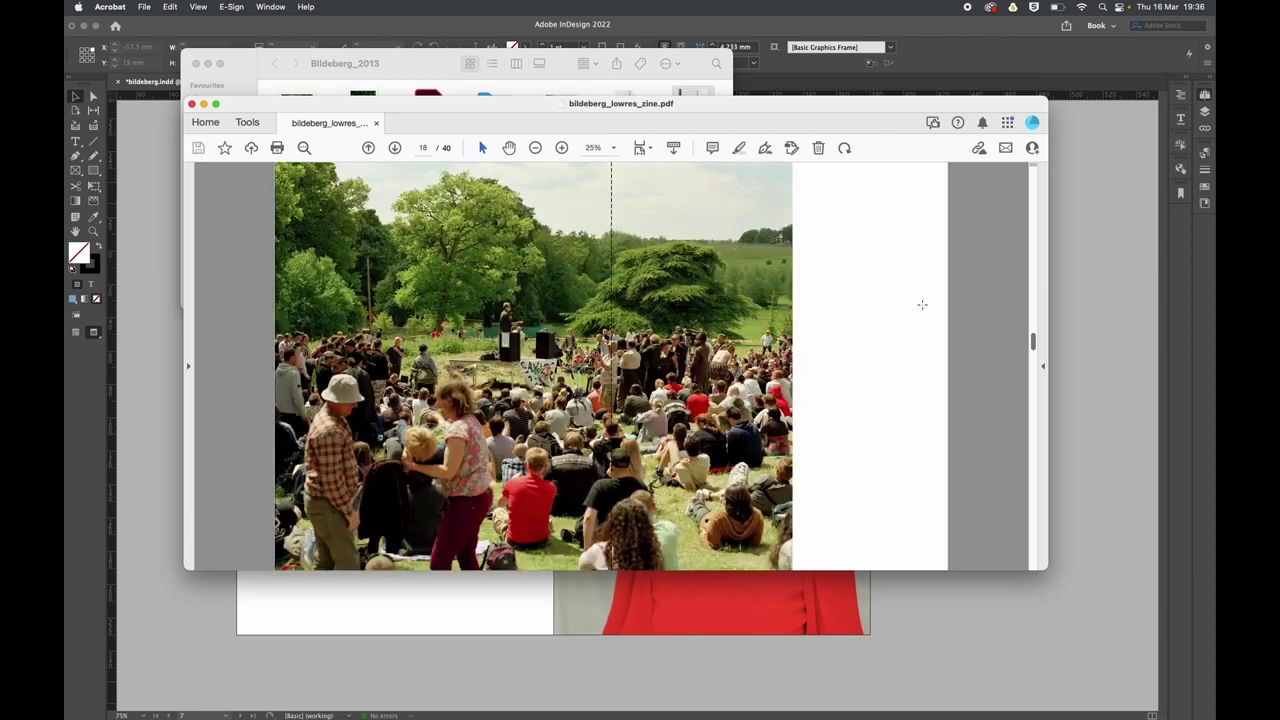
scroll(922, 305, down, 2)
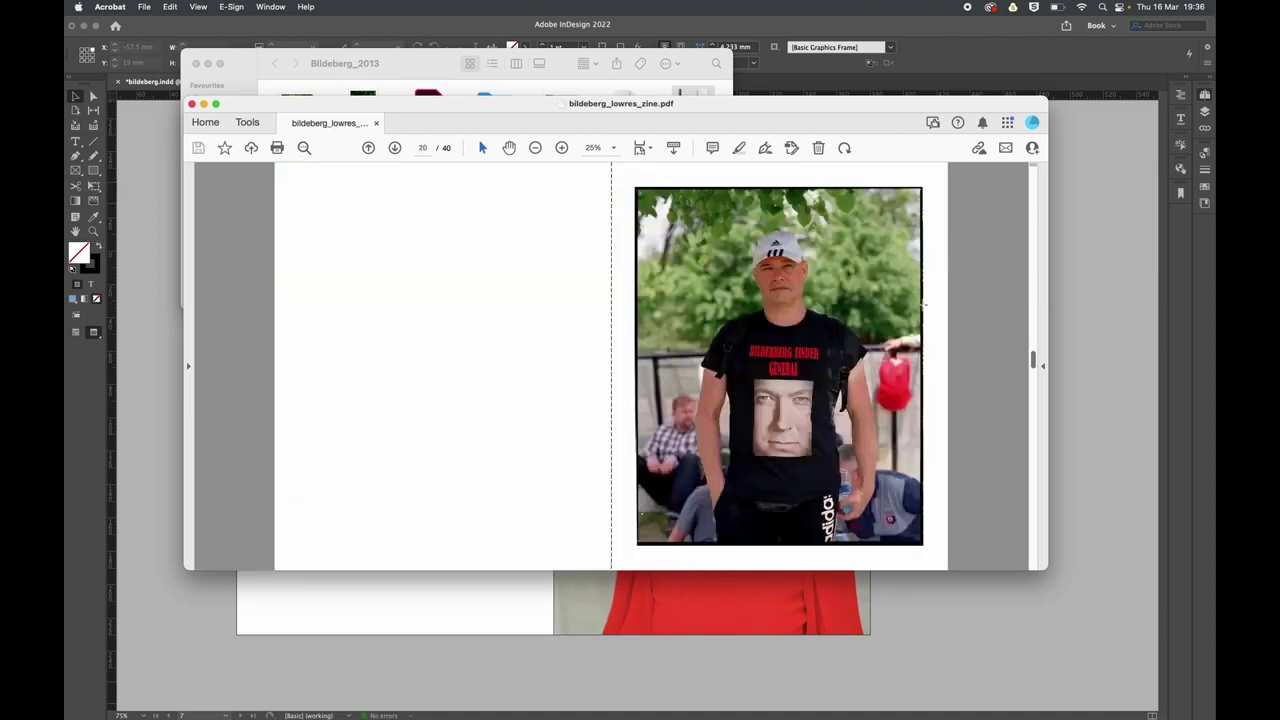
scroll(922, 305, down, 2)
scroll(922, 305, down, 2)
scroll(922, 305, down, 4)
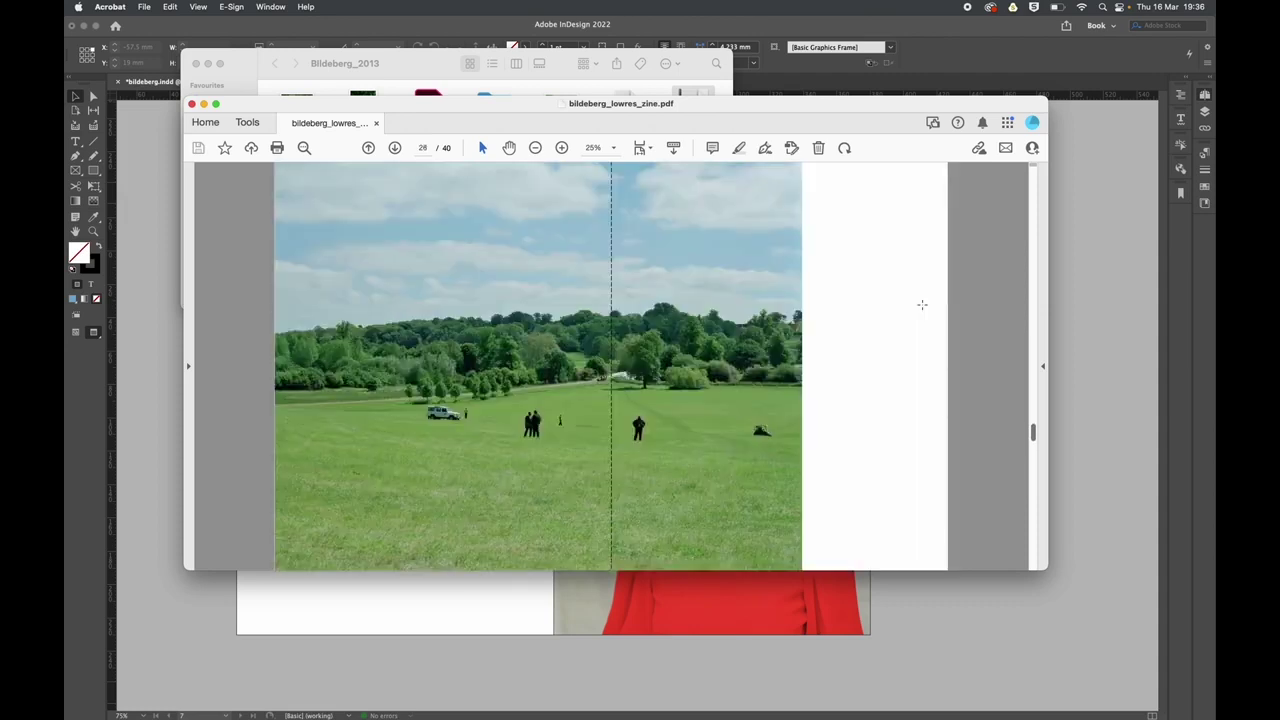
scroll(922, 305, down, 6)
Go back up through the exported PDF's spreads towards its opening pages.
scroll(922, 305, up, 9)
scroll(922, 305, up, 4)
scroll(922, 305, up, 18)
scroll(922, 305, up, 3)
scroll(922, 305, down, 2)
scroll(922, 304, down, 4)
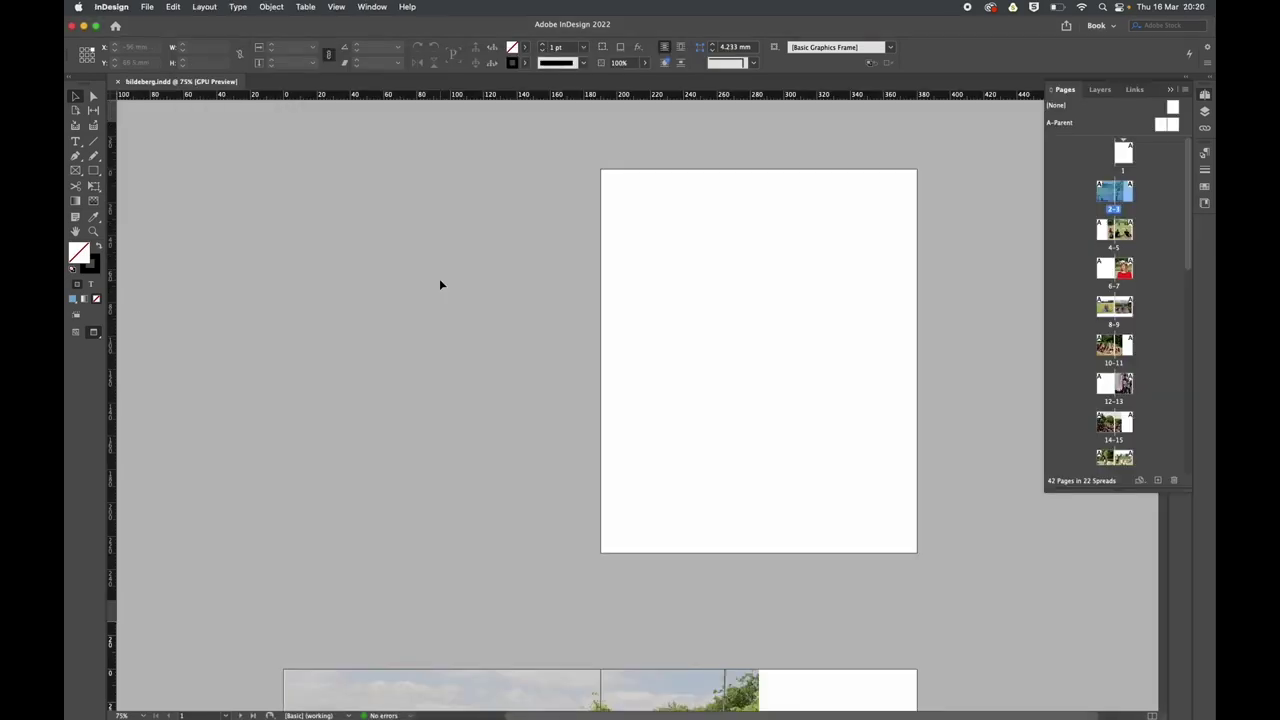
In InDesign, examine the layout and photo placement of bildeberg.indd from page 1 through pages 8–9.
scroll(439, 285, down, 10)
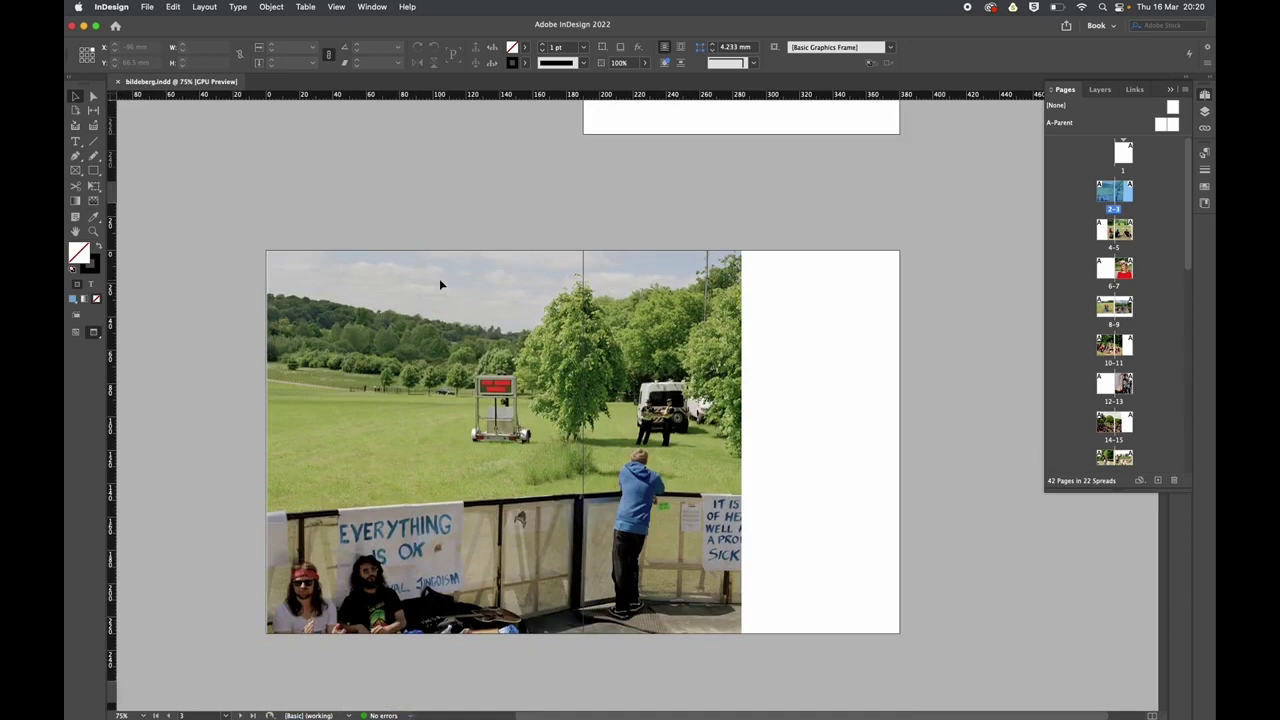
scroll(439, 285, up, 3)
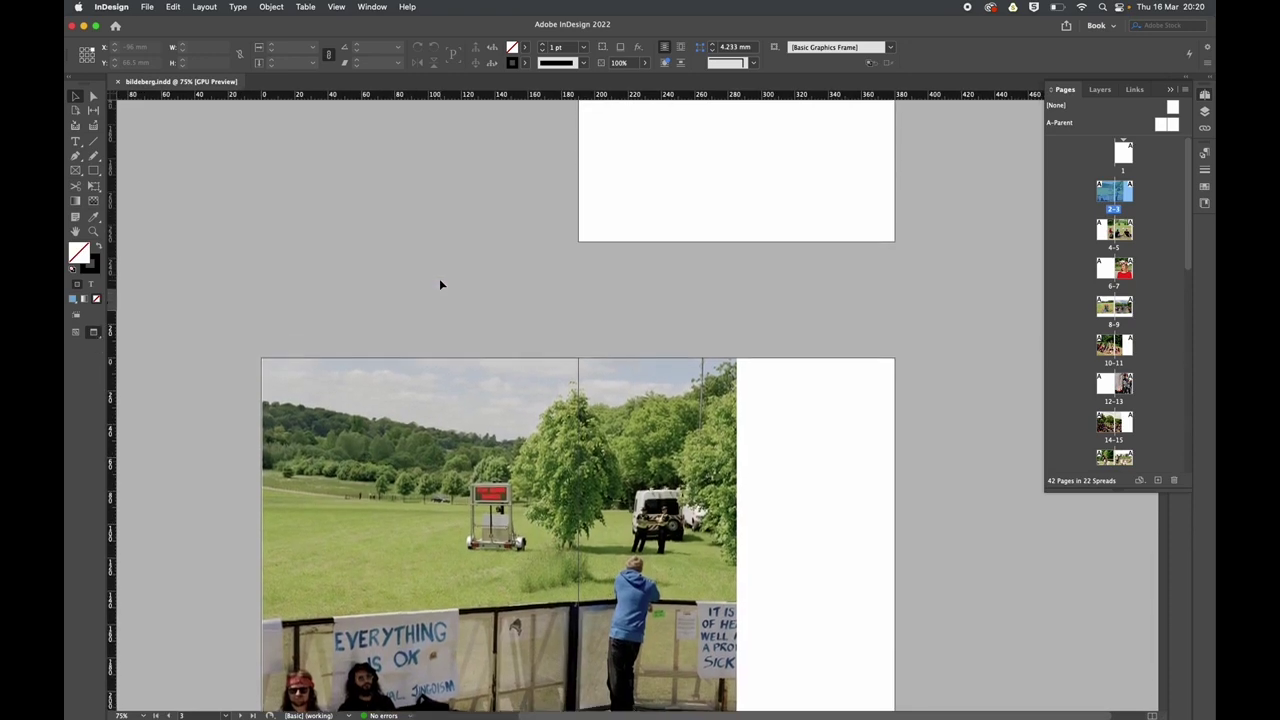
scroll(439, 285, down, 4)
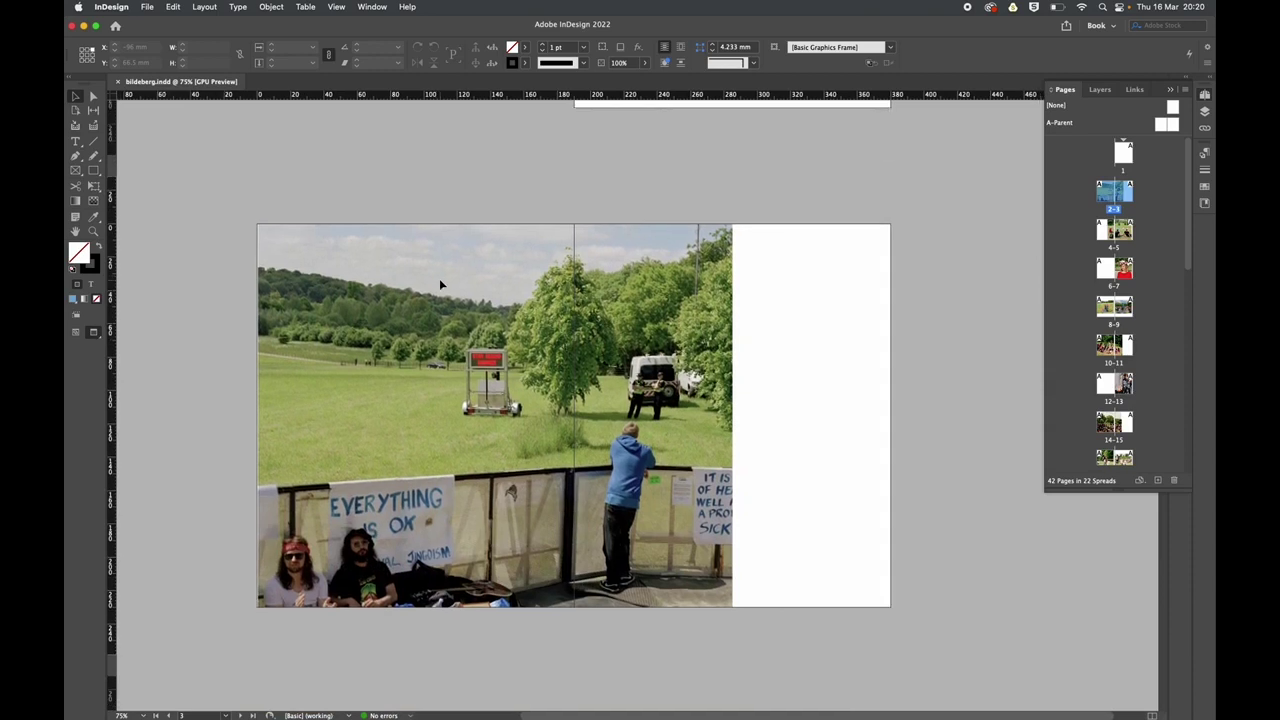
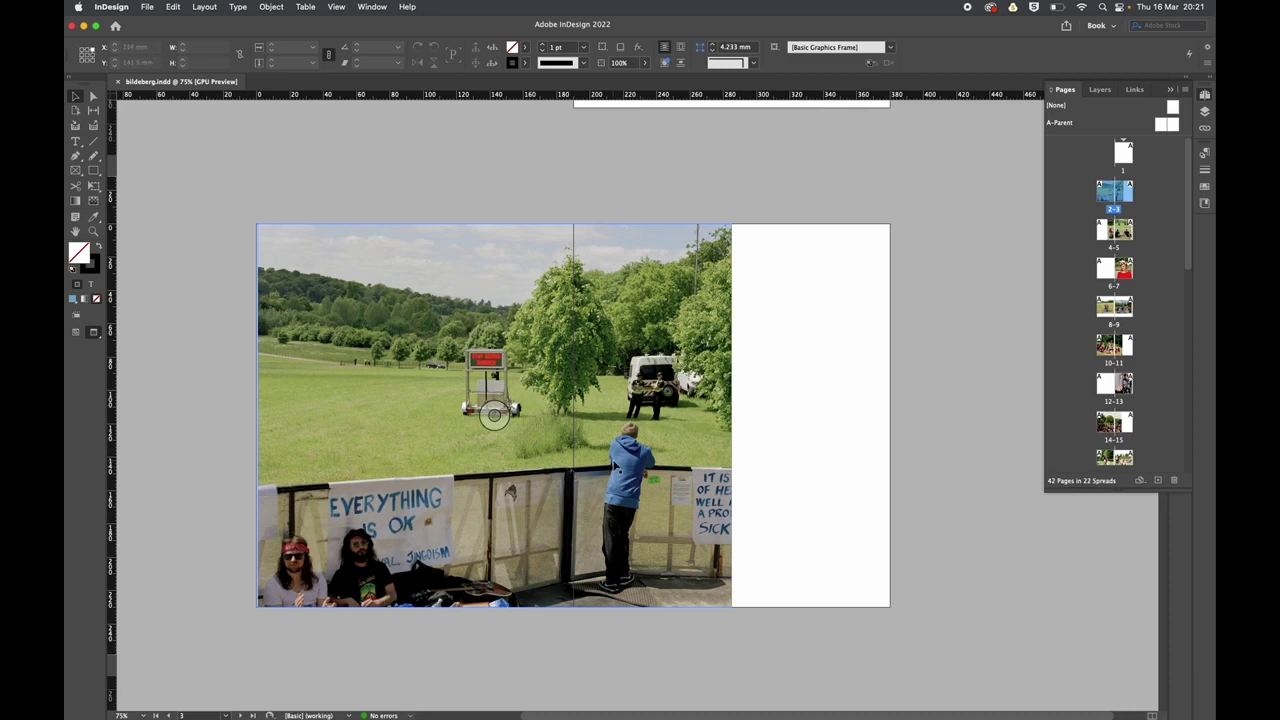
scroll(616, 467, down, 10)
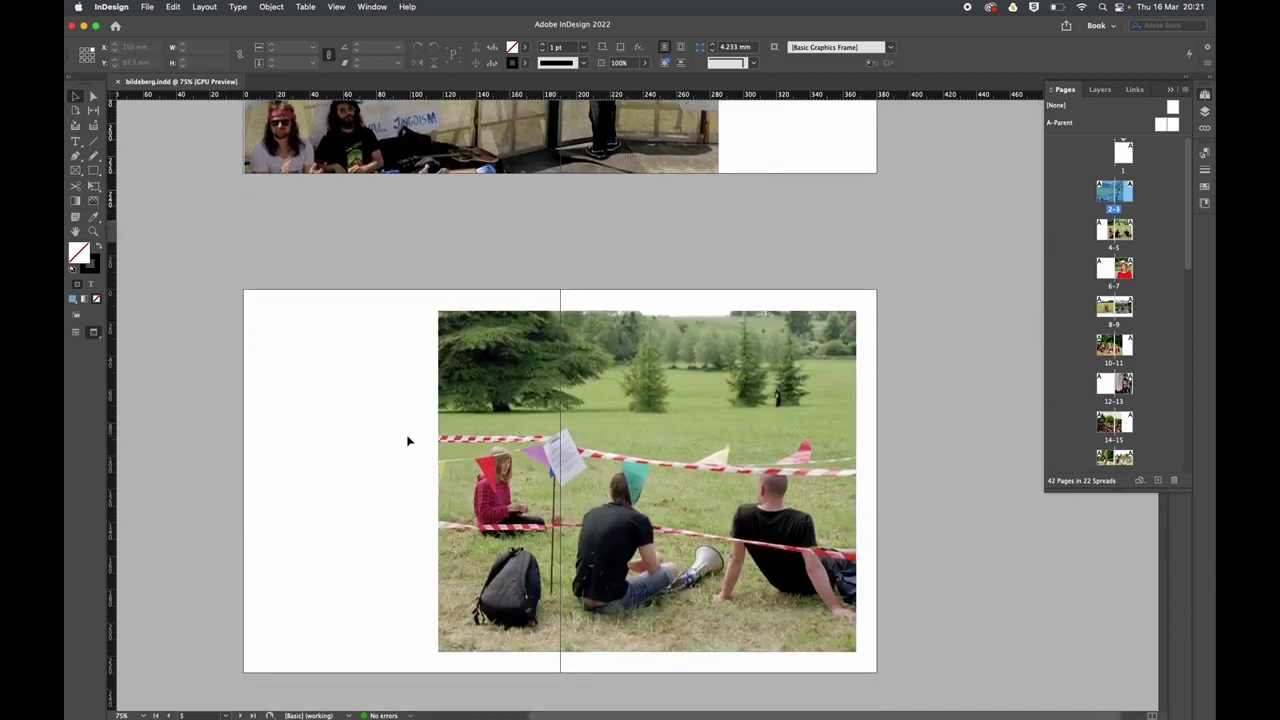
scroll(361, 426, down, 10)
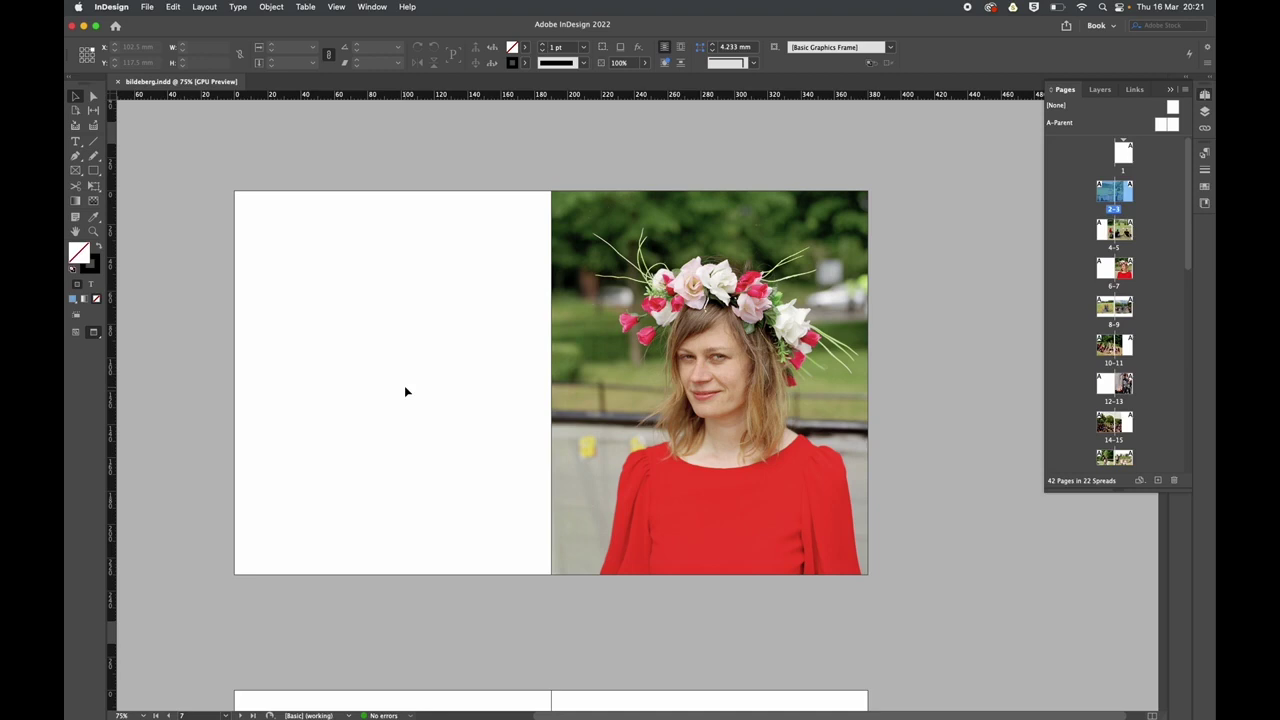
scroll(405, 391, down, 8)
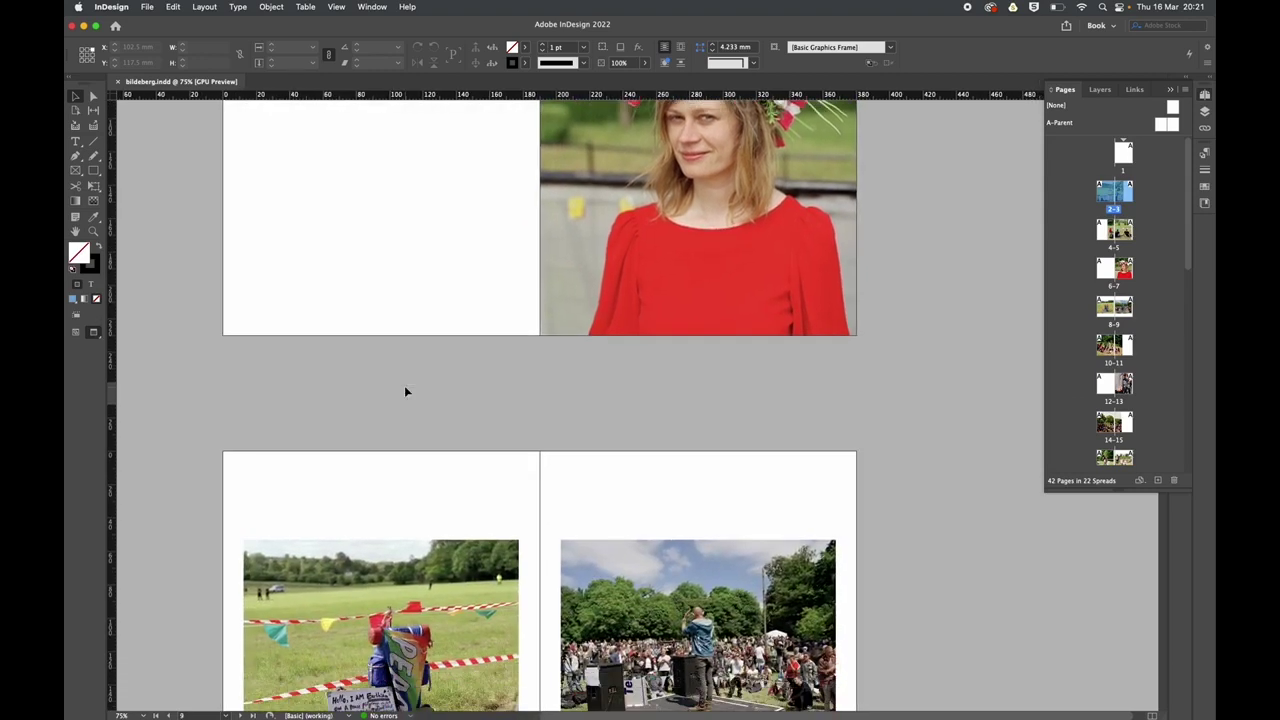
scroll(405, 391, down, 2)
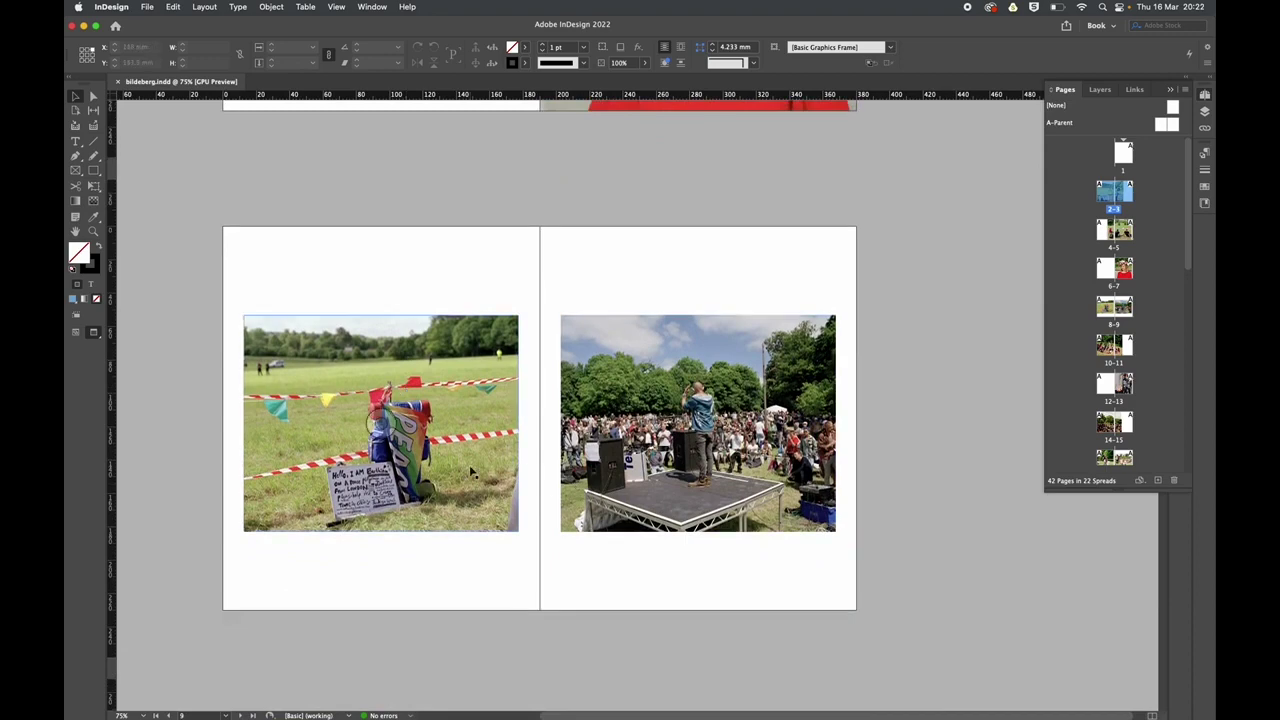
Collapse the page thumbnails, inspect both photos on pages 8–9 at up to 200% zoom, and return the view to 100%.
key(super+equal)
key(super+equal)
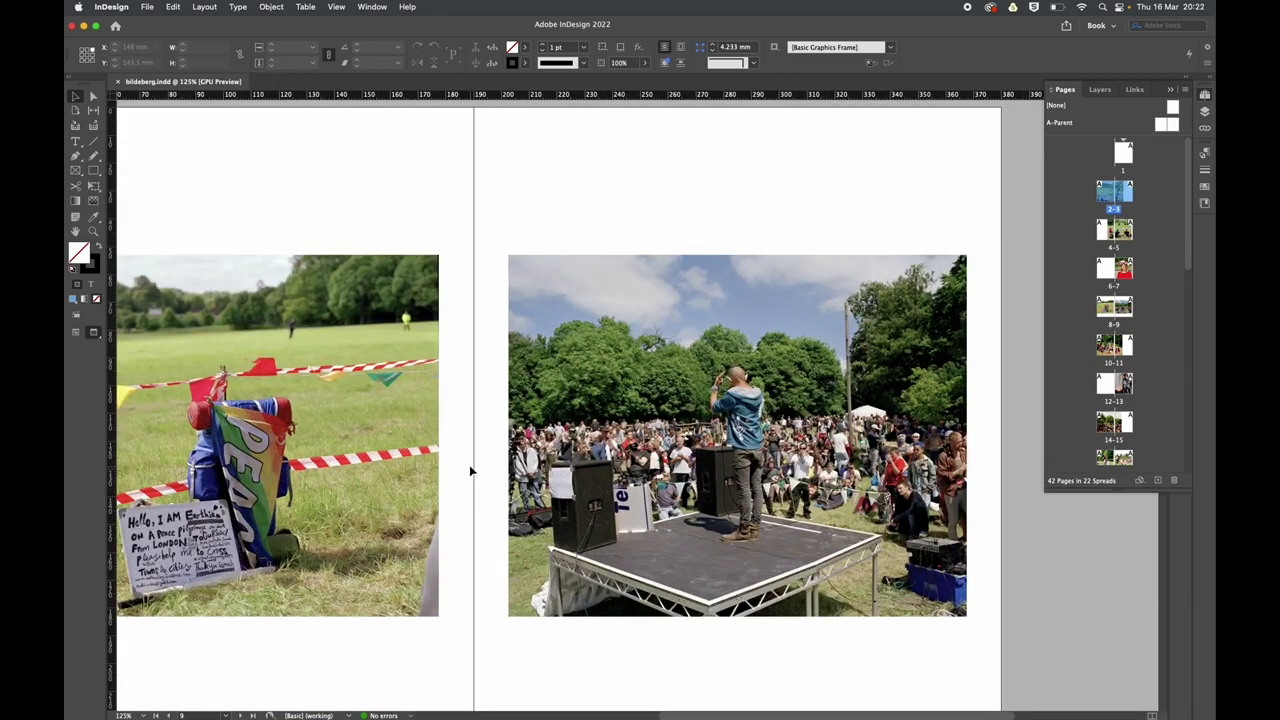
scroll(472, 470, right, 2)
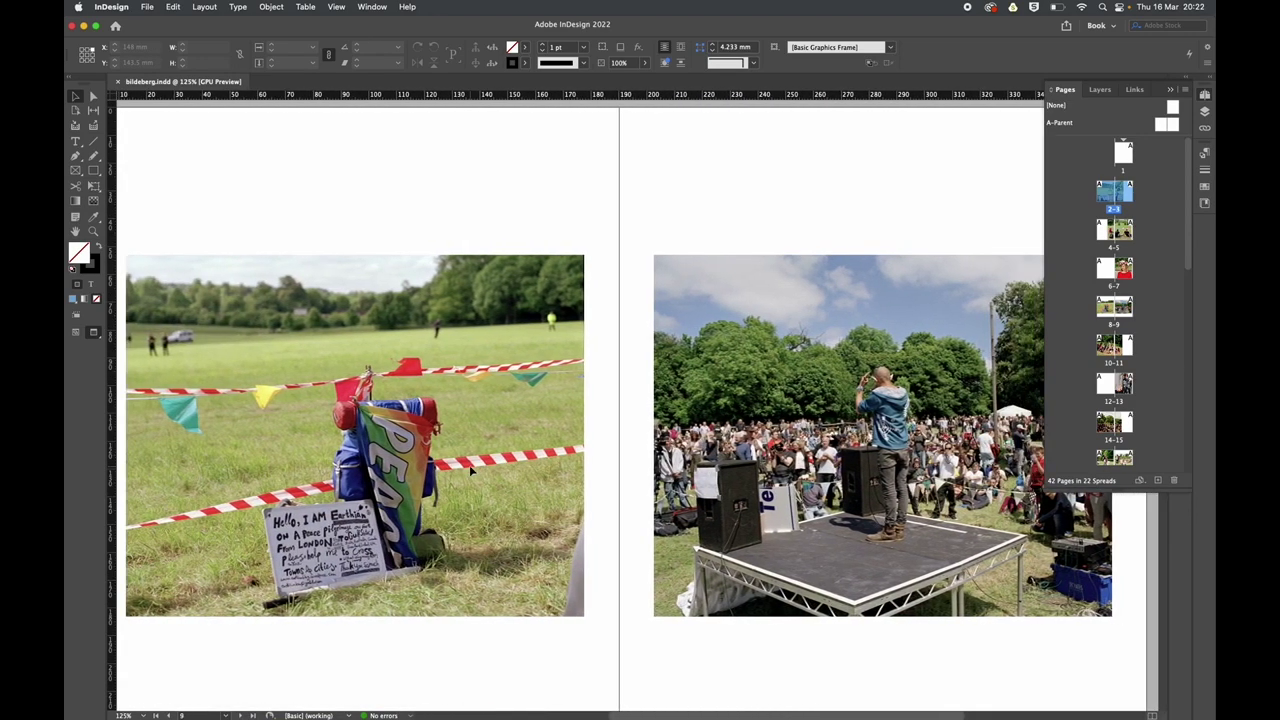
click(1170, 90)
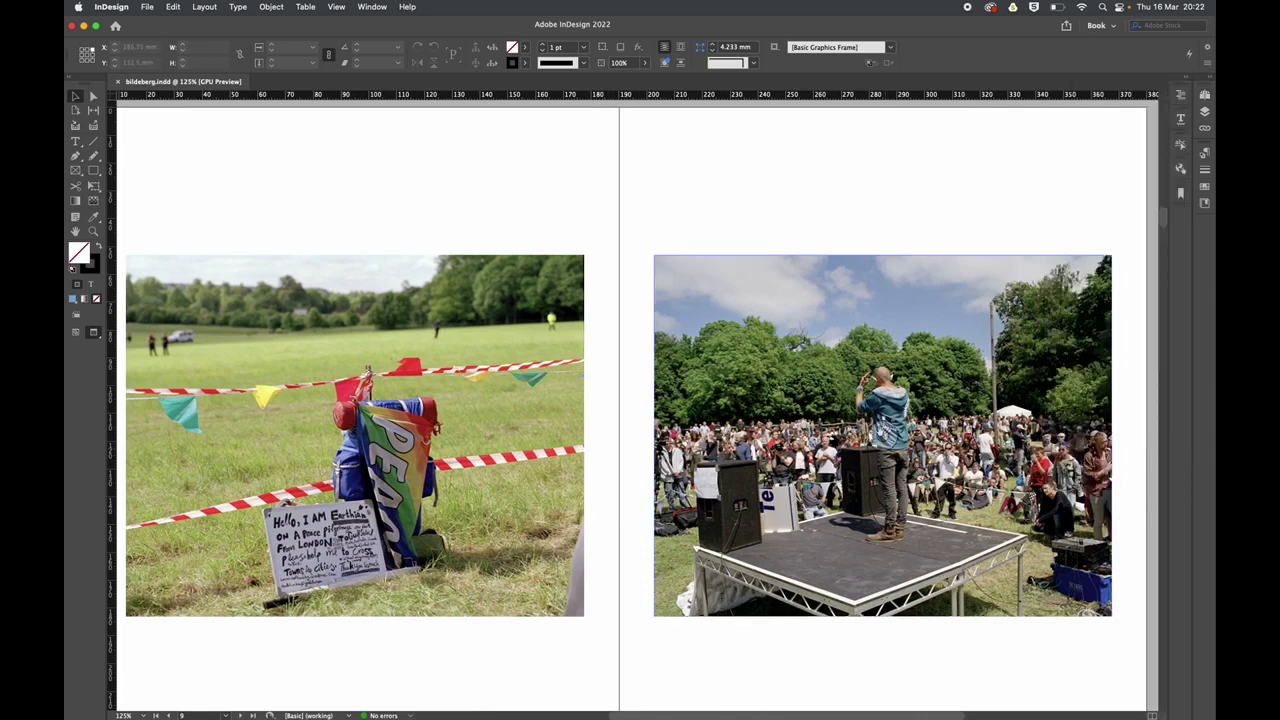
key(super+equal)
key(super+equal)
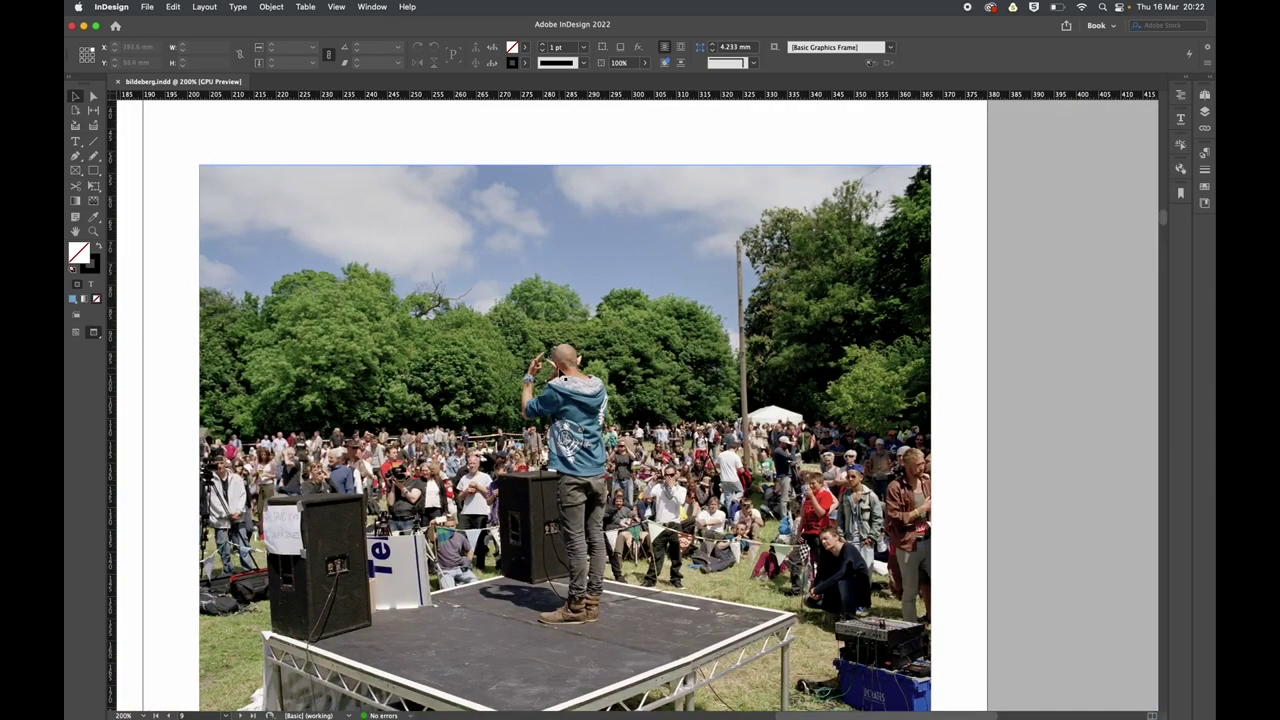
scroll(485, 511, left, 10)
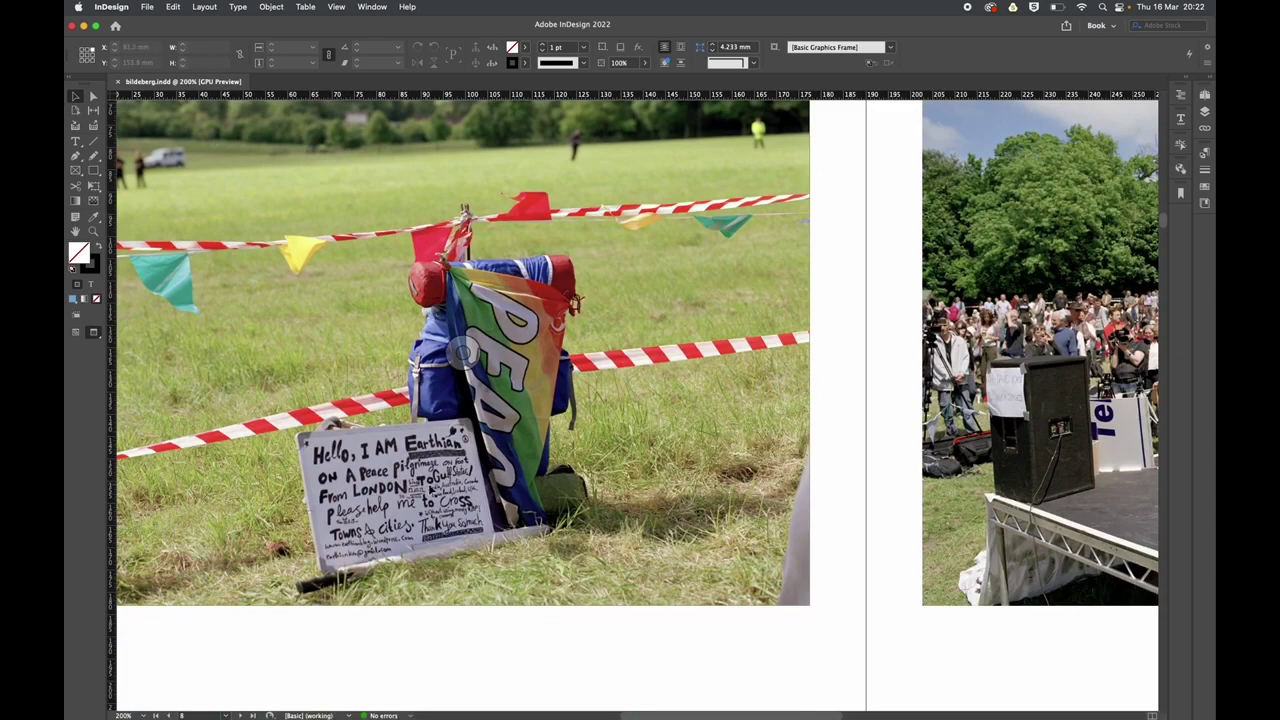
scroll(528, 514, right, 3)
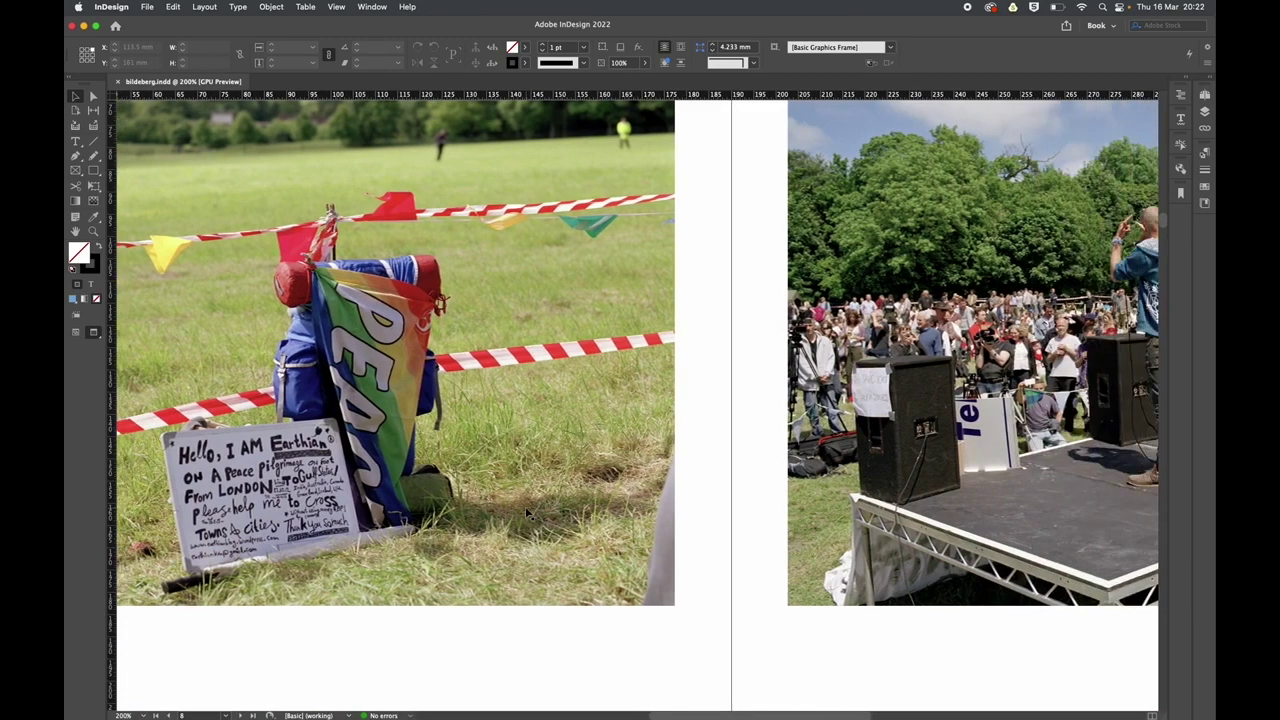
key(super+1)
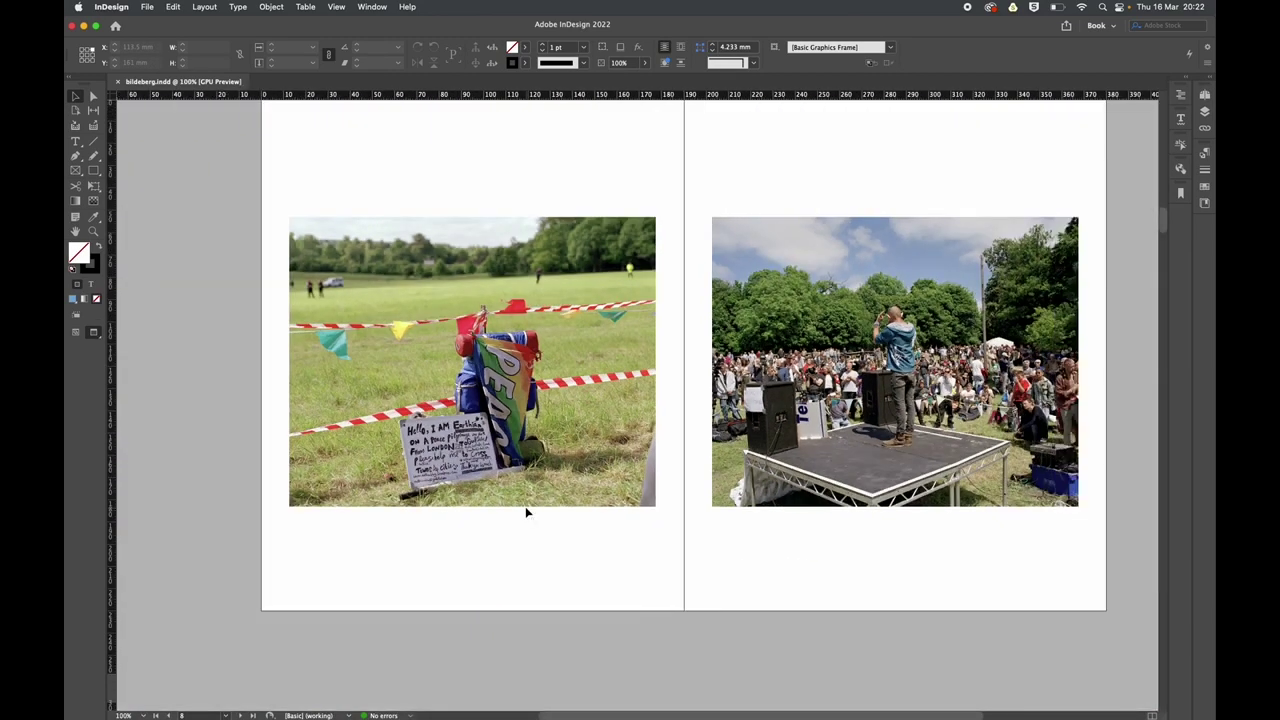
Examine the photo sizes, white space and sequence of the spreads from pages 10–11 through pages 20–21.
scroll(525, 510, down, 10)
scroll(526, 510, down, 3)
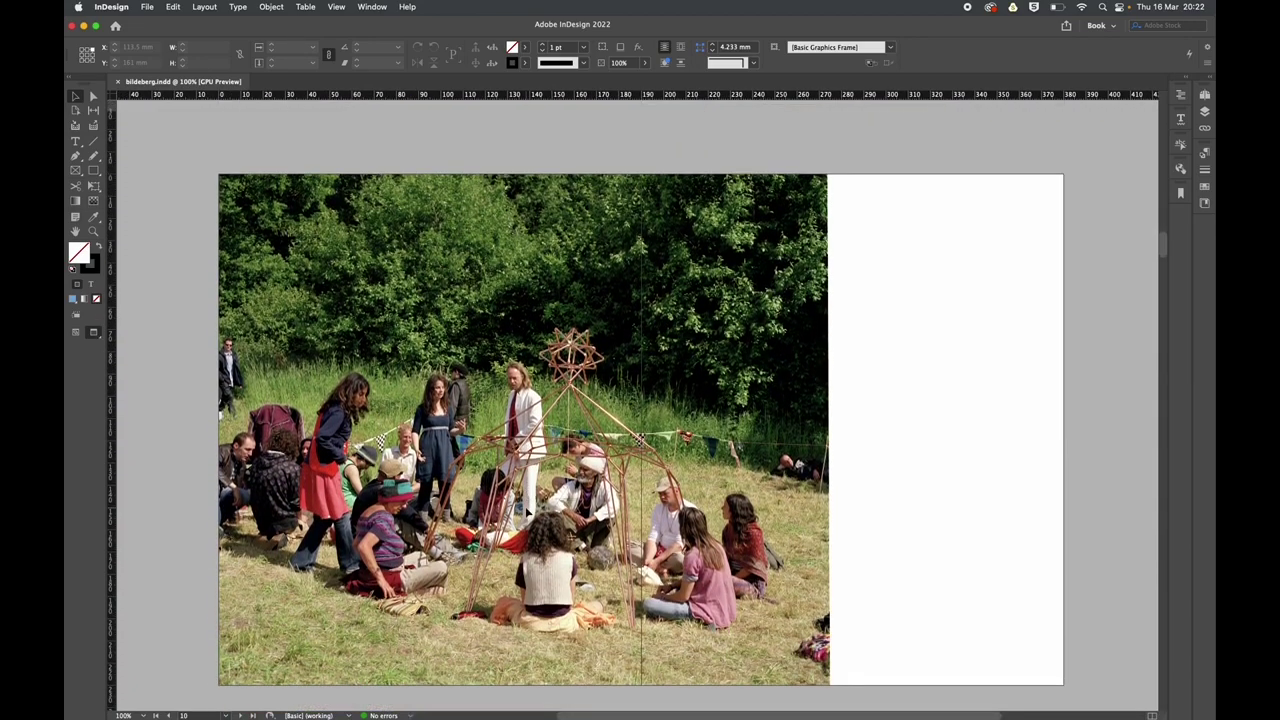
scroll(526, 510, down, 15)
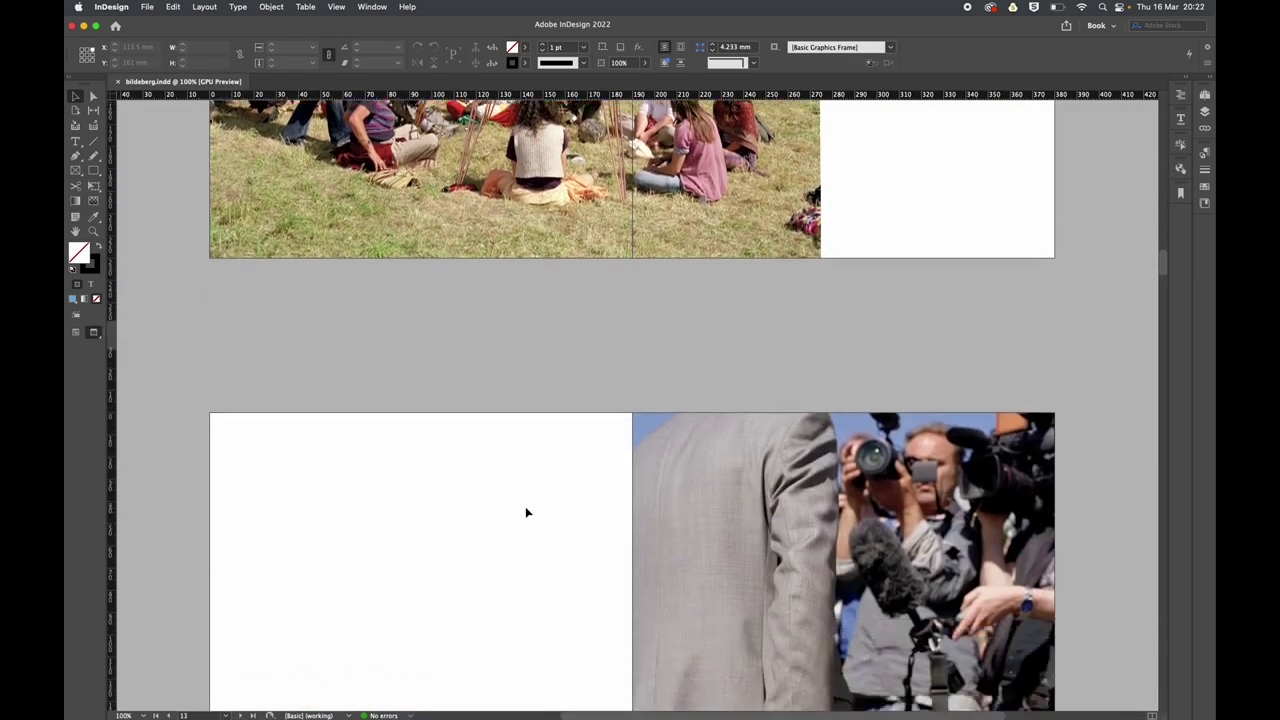
scroll(526, 512, down, 12)
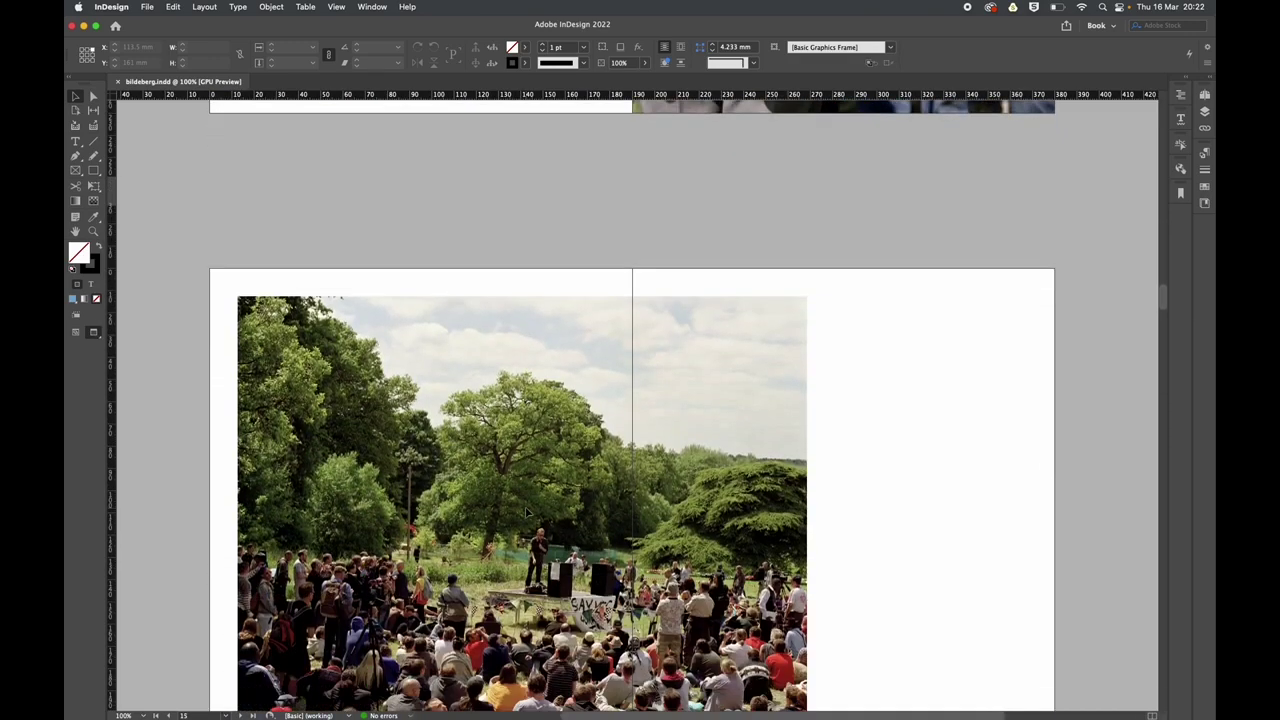
scroll(526, 512, down, 2)
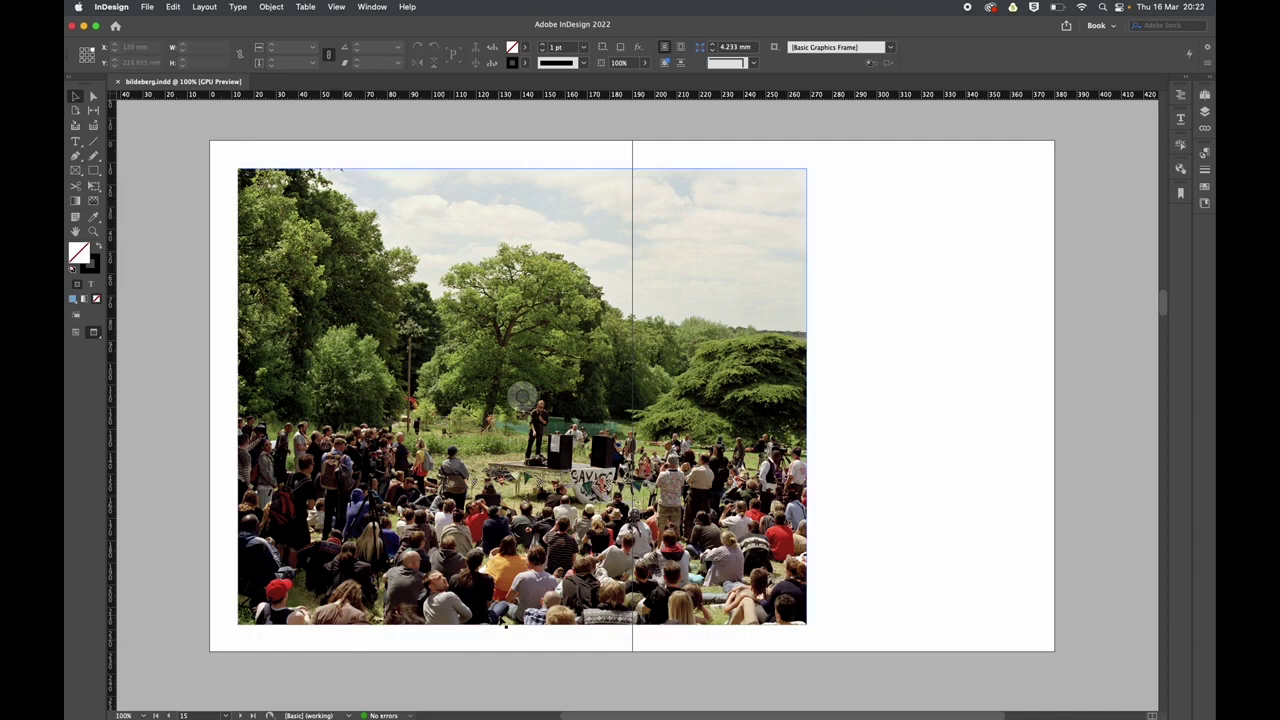
scroll(522, 397, down, 15)
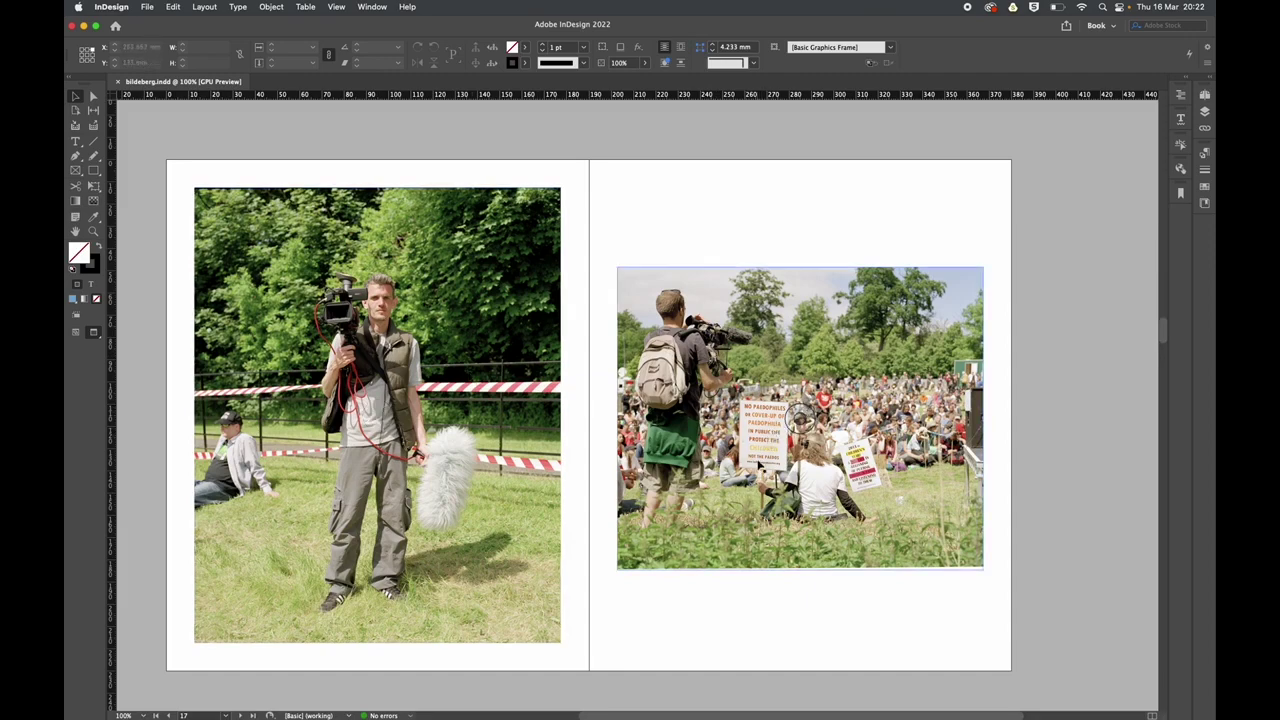
scroll(770, 445, down, 10)
scroll(712, 473, down, 15)
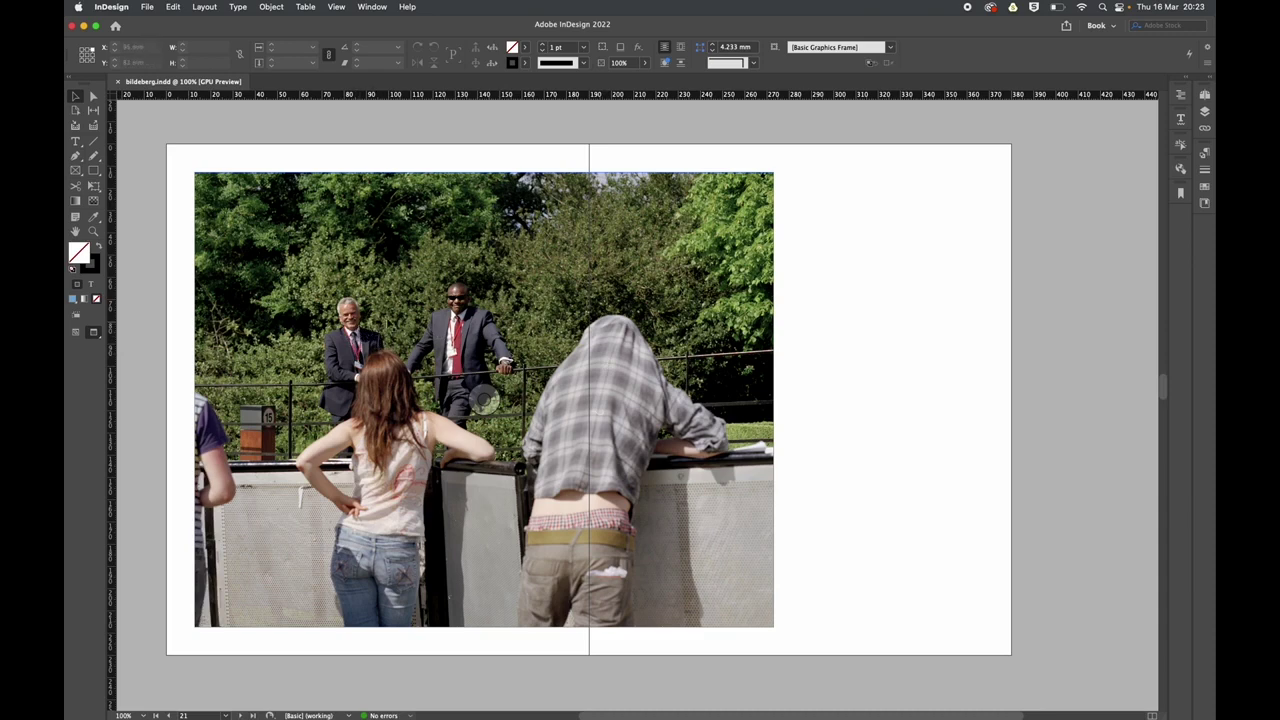
Examine the portrait and crowd spreads from pages 22–23 through pages 28–29 for layout and pacing.
scroll(484, 400, down, 10)
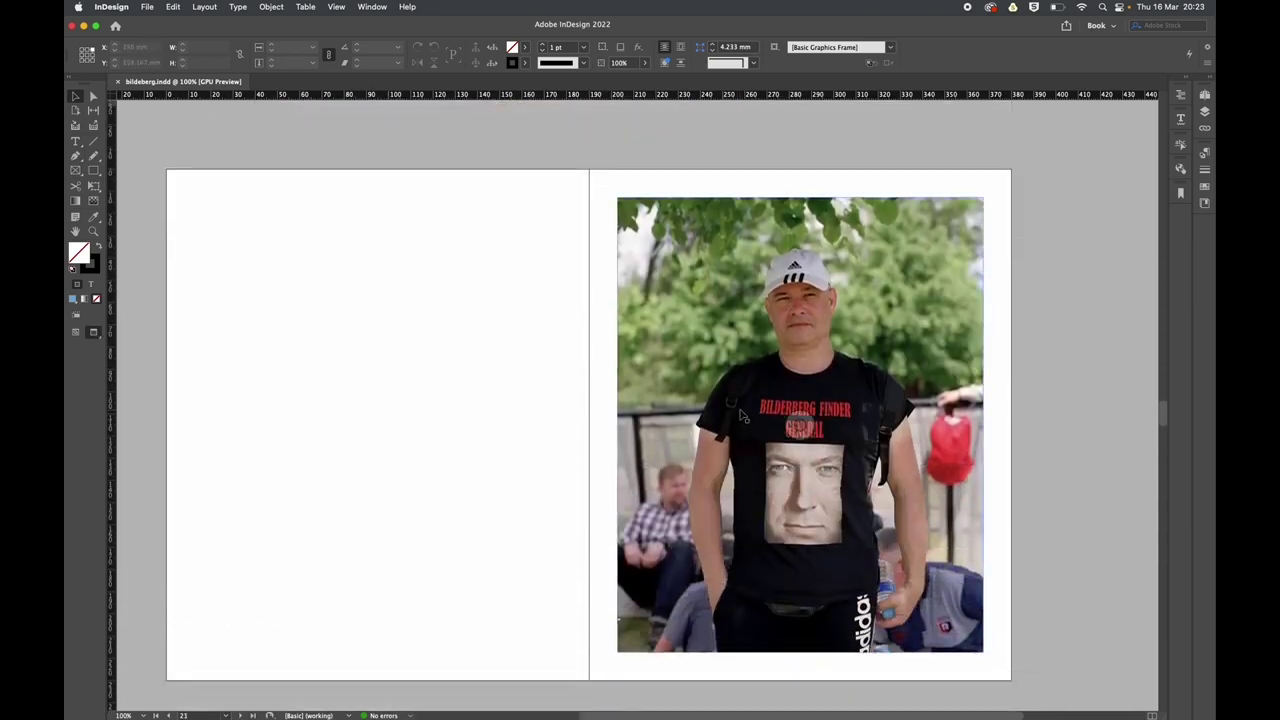
scroll(742, 416, right, 3)
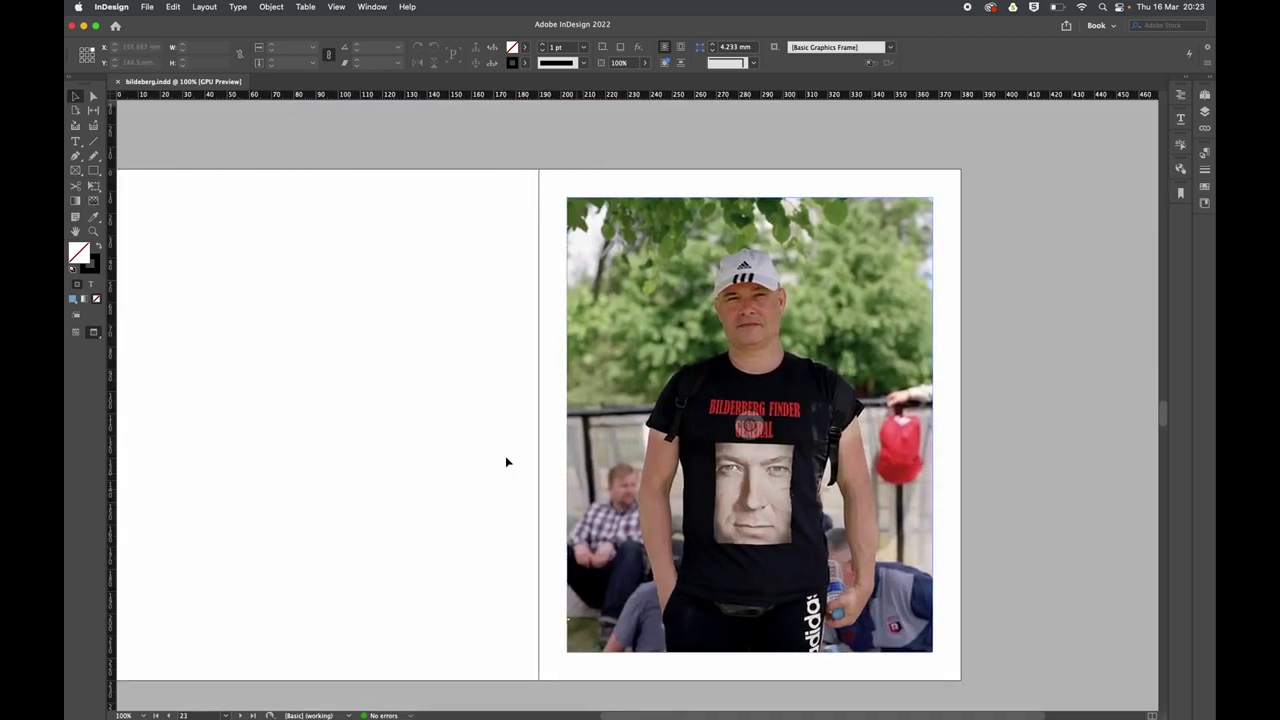
scroll(548, 472, down, 8)
scroll(411, 420, up, 3)
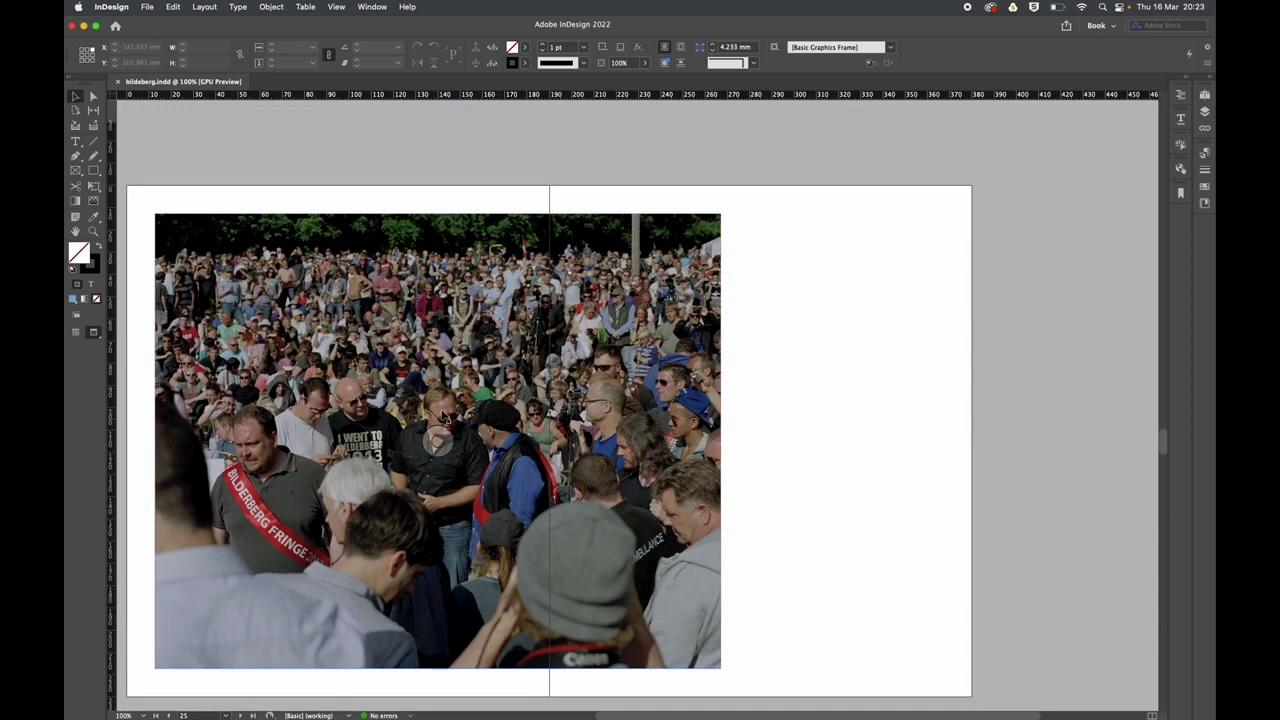
scroll(690, 423, down, 8)
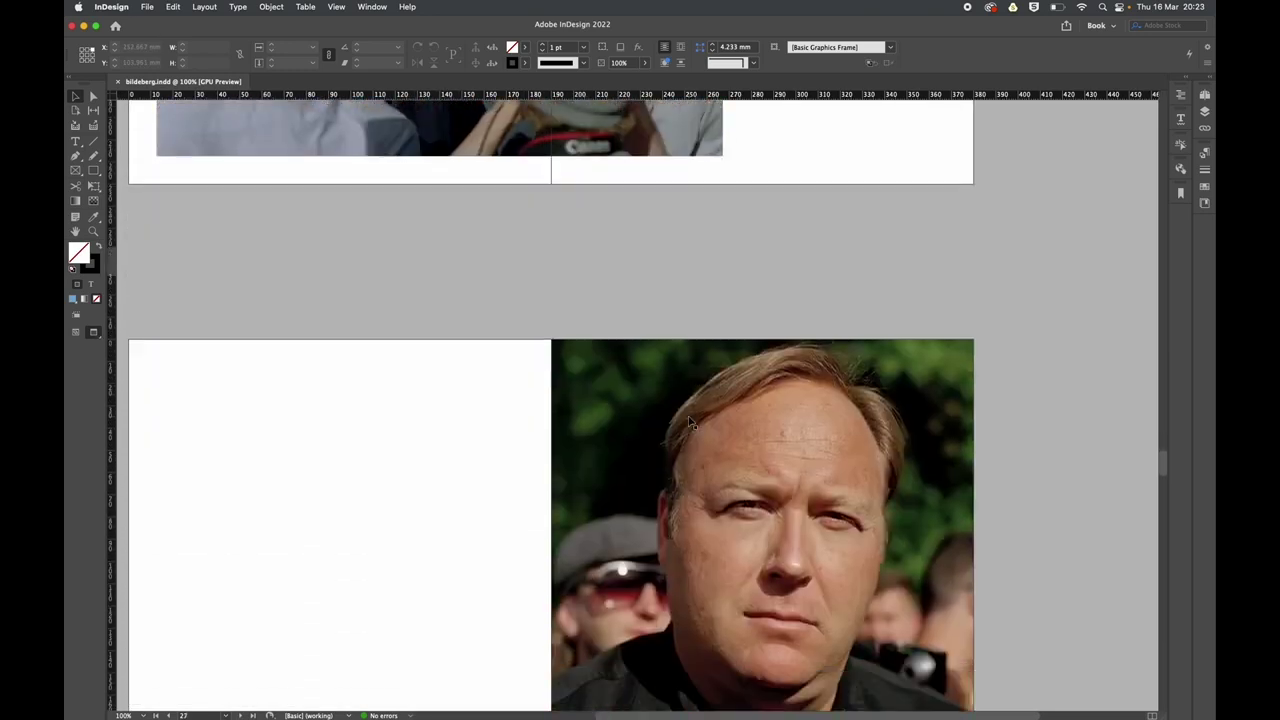
scroll(690, 423, up, 3)
scroll(685, 420, left, 2)
scroll(676, 416, down, 2)
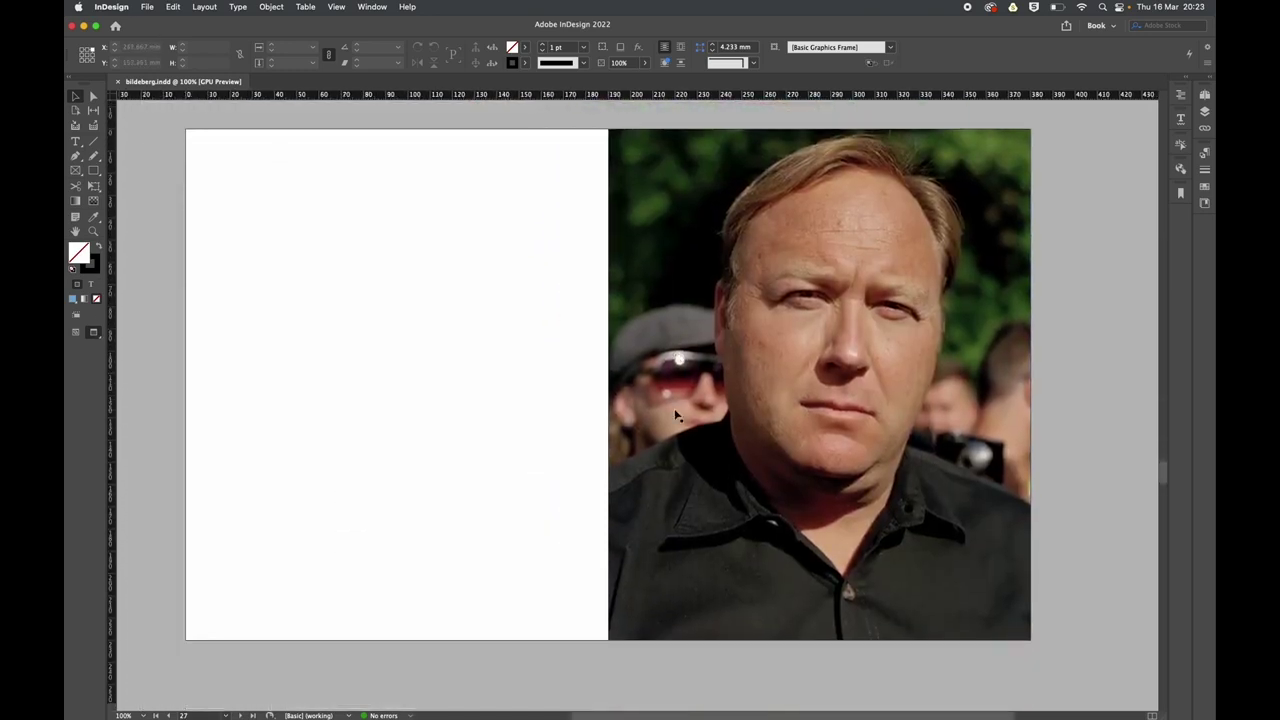
scroll(676, 416, up, 1)
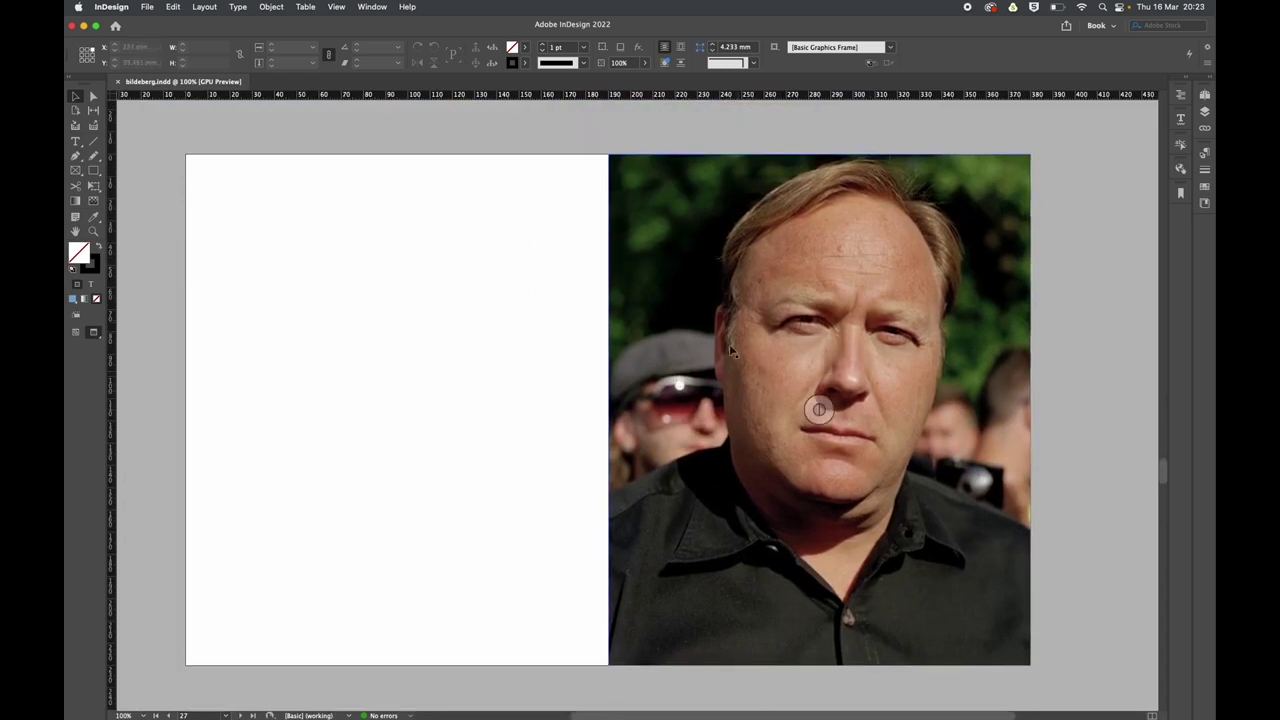
scroll(443, 366, down, 8)
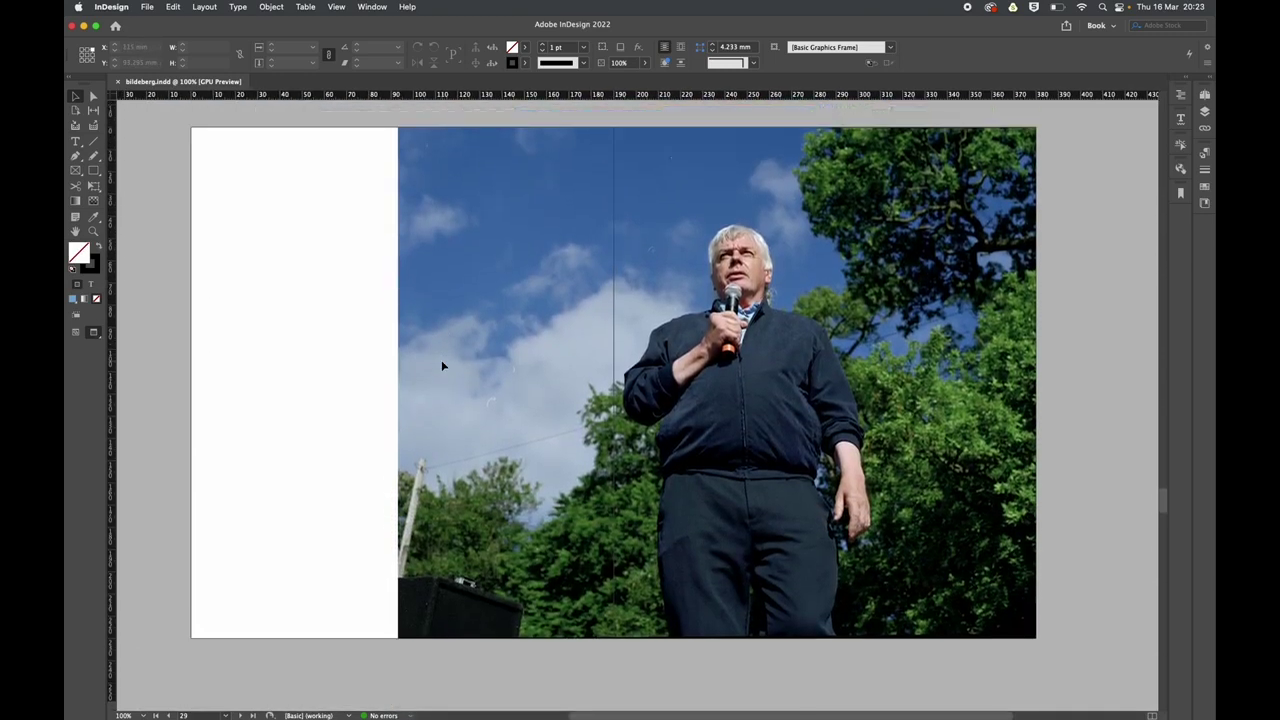
Examine the photo placement, bleeds and white space on the spreads from pages 30–31 through pages 34–35.
scroll(443, 366, down, 8)
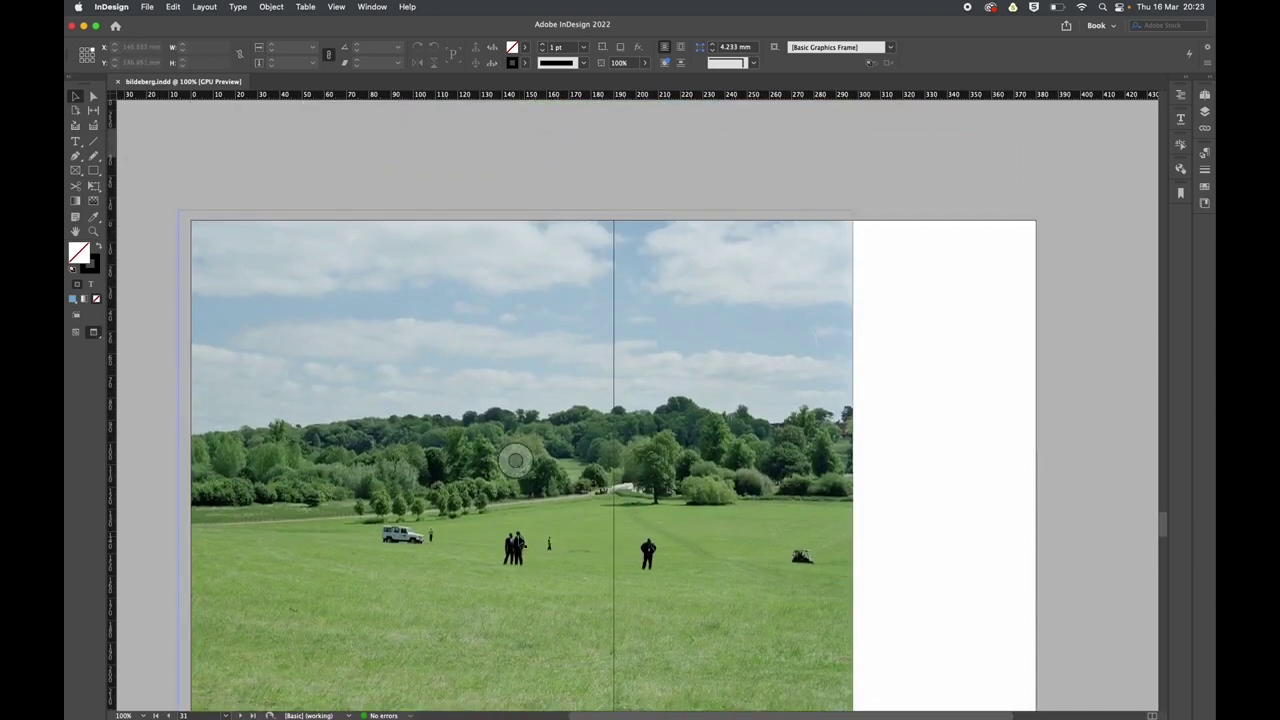
scroll(463, 535, down, 2)
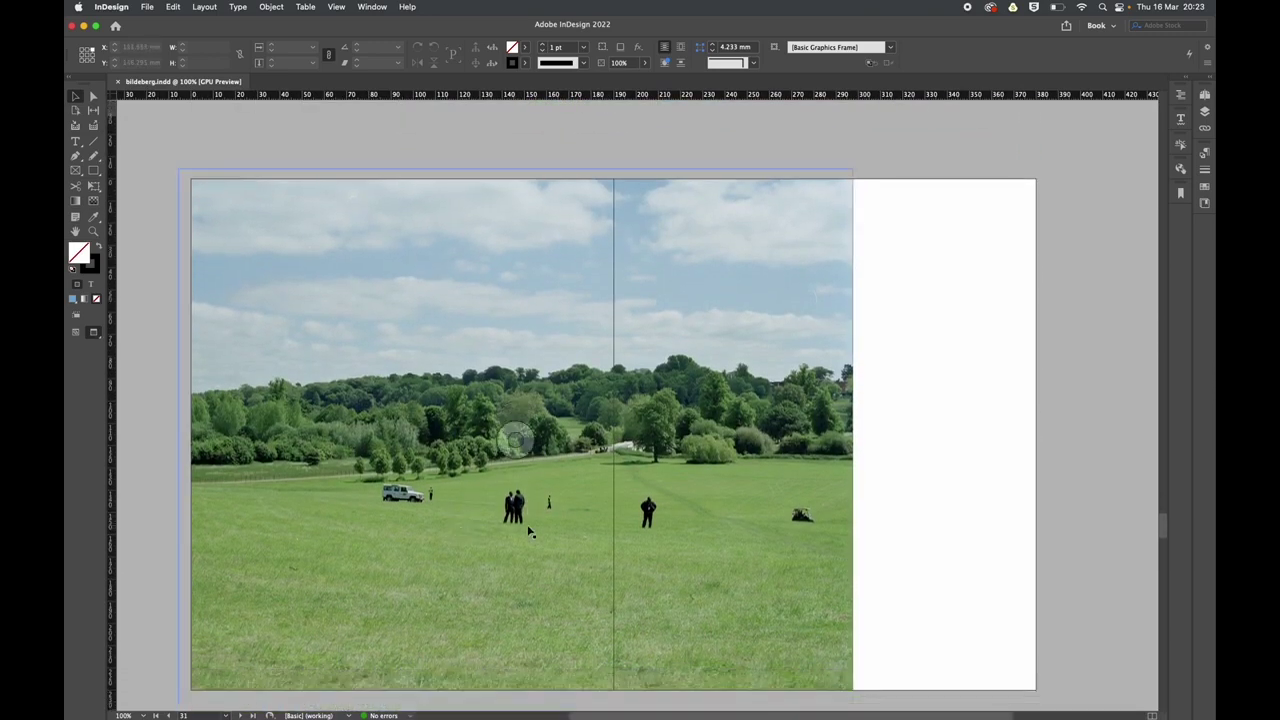
scroll(505, 508, down, 10)
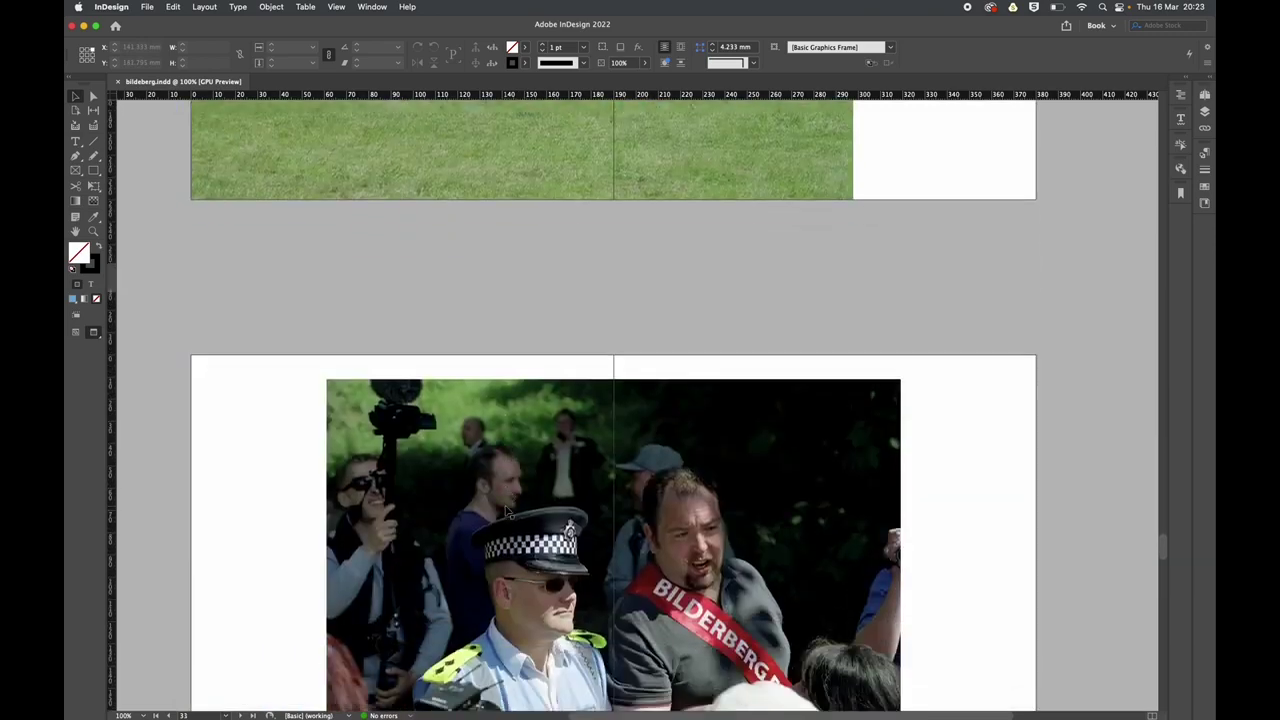
scroll(506, 511, down, 8)
scroll(506, 511, up, 7)
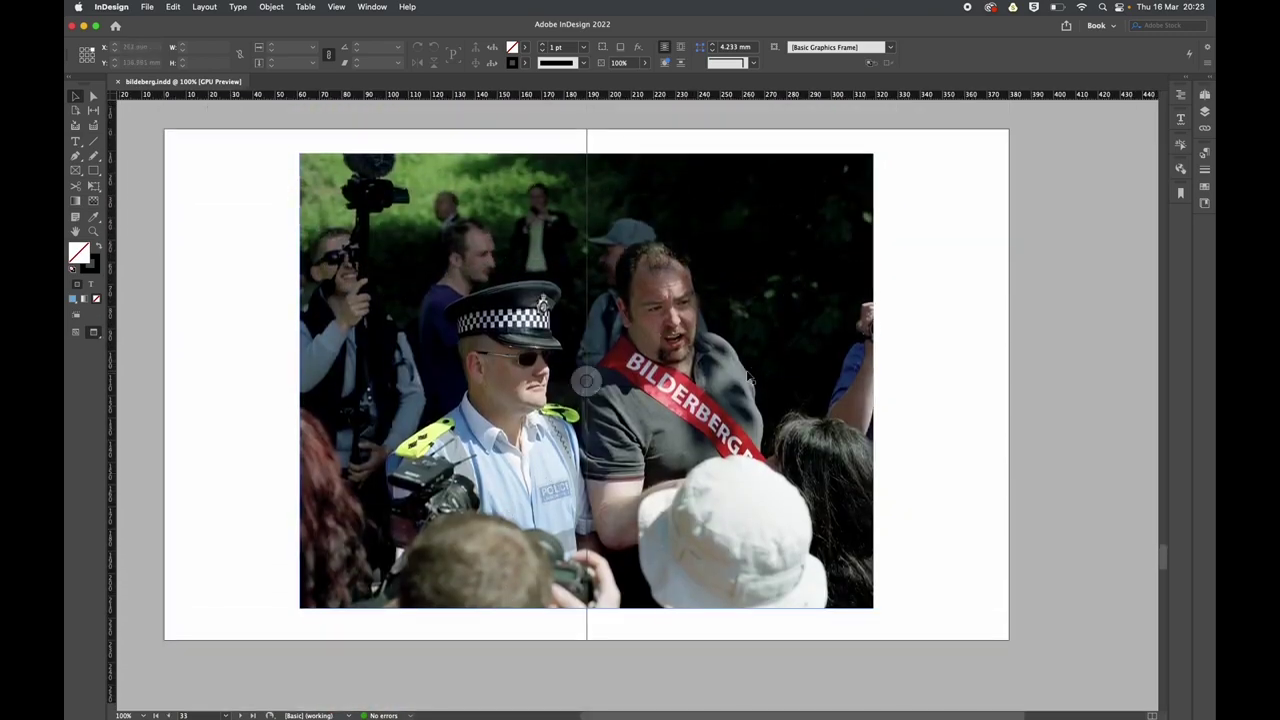
scroll(577, 418, down, 10)
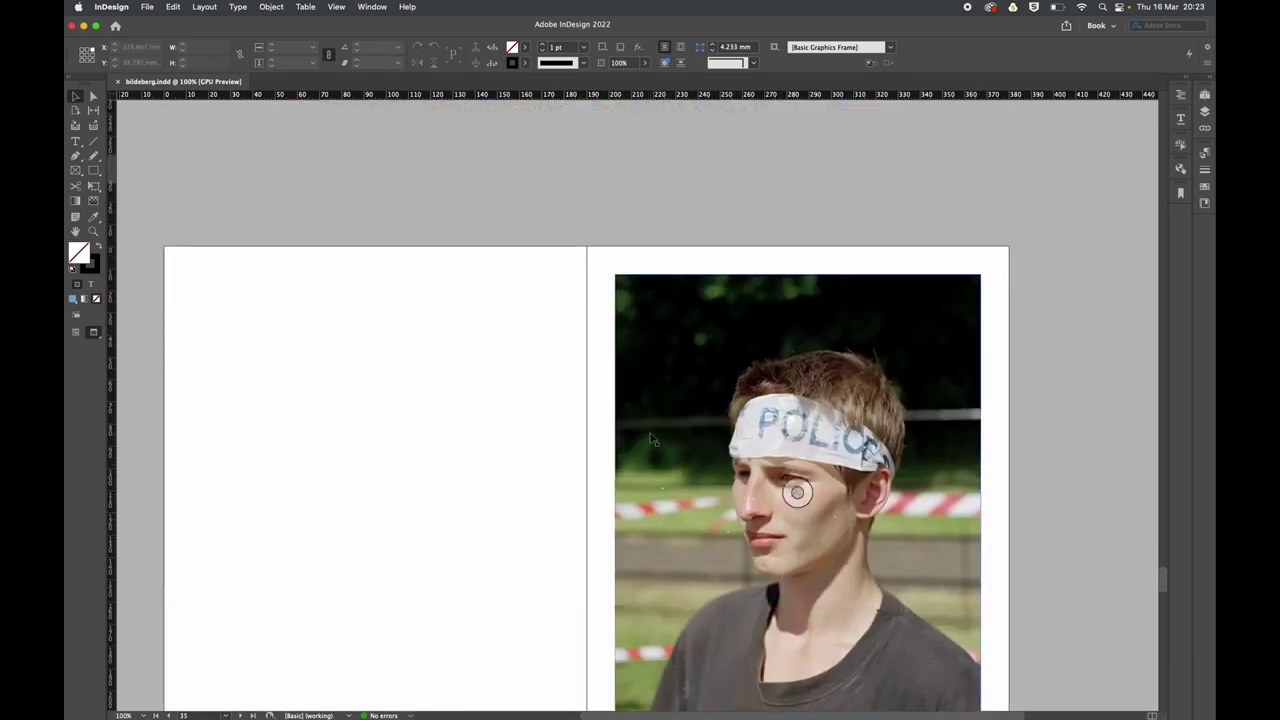
scroll(650, 440, down, 3)
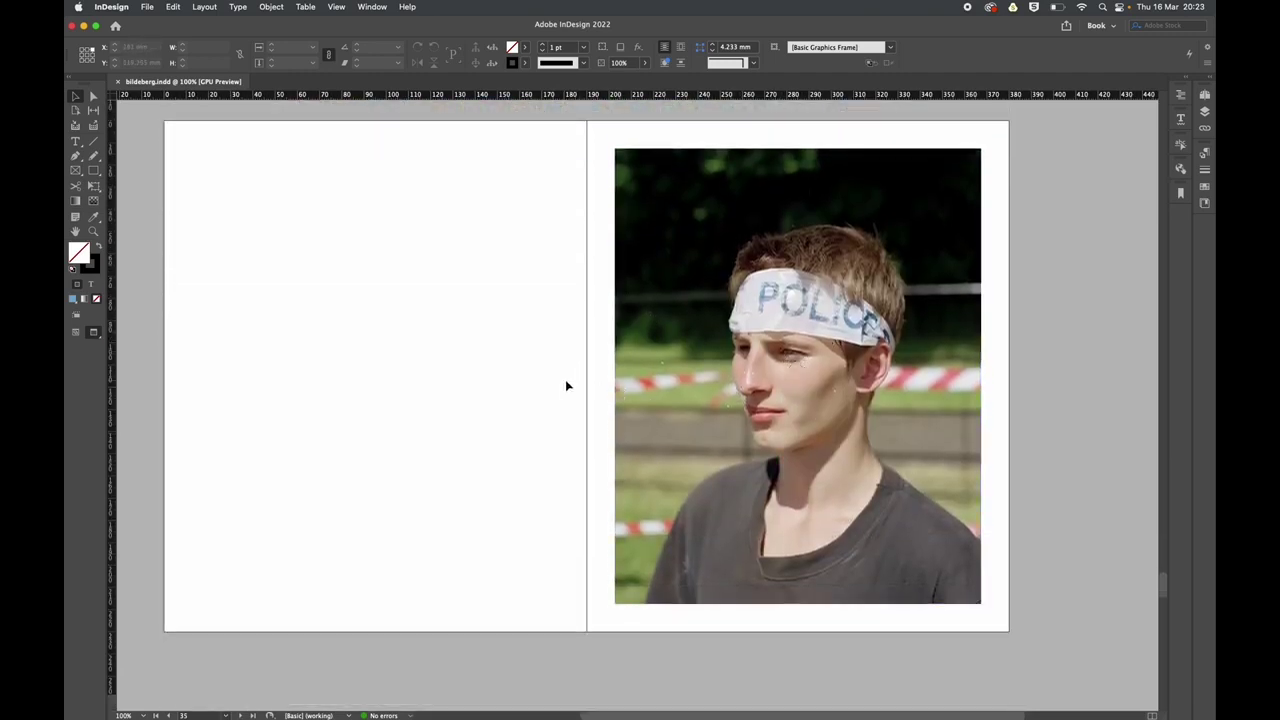
Examine the spreads from pages 36–37 to the final page, and skim back through the earlier spreads towards the cover.
scroll(565, 383, down, 15)
scroll(470, 400, down, 2)
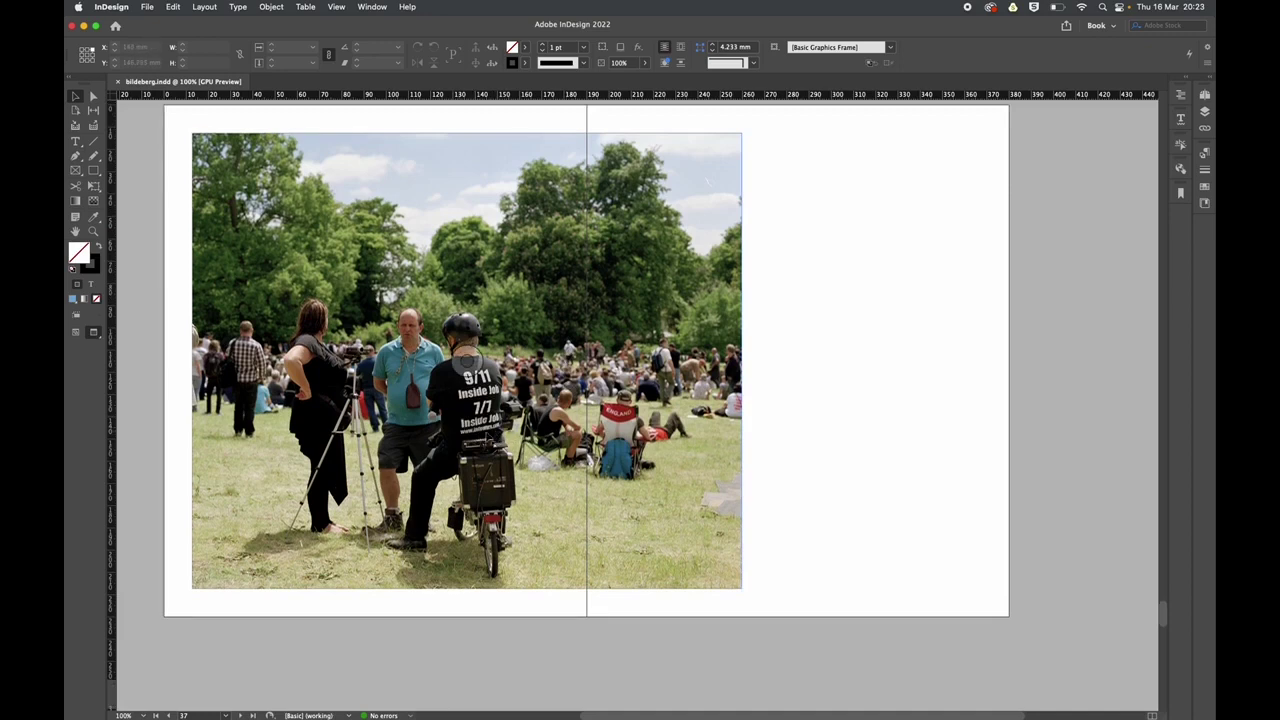
scroll(456, 424, down, 10)
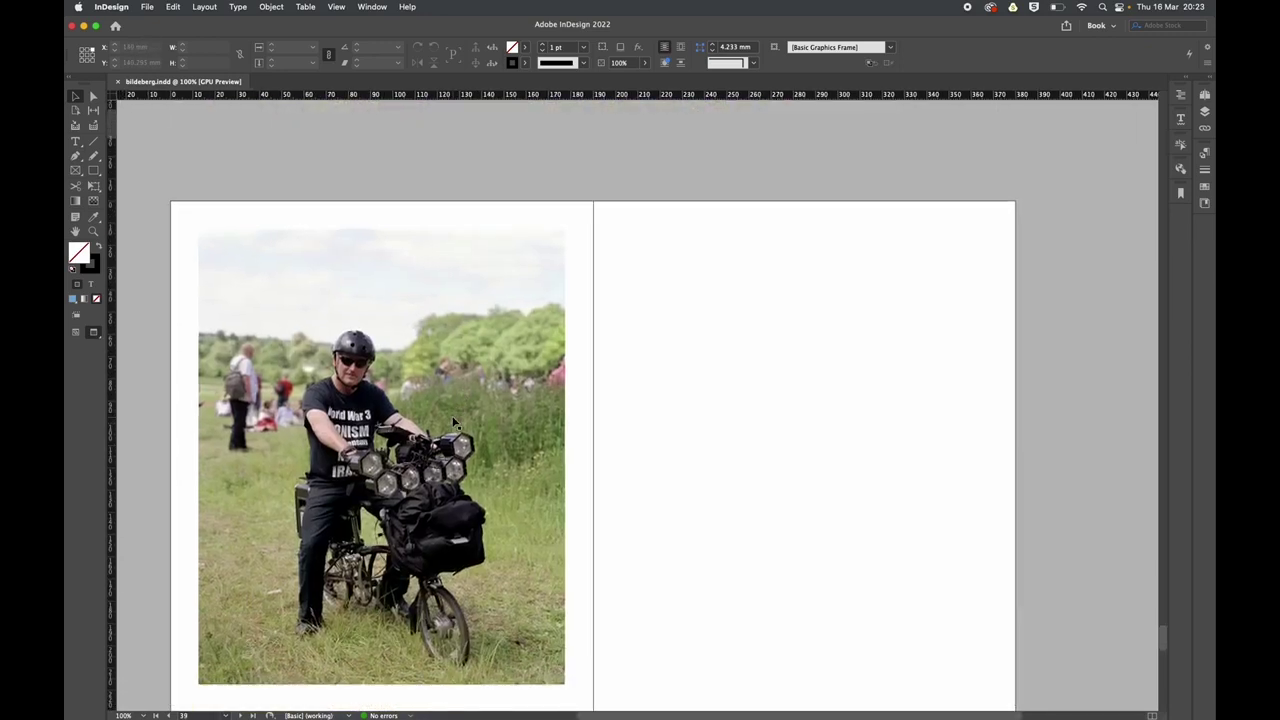
scroll(455, 424, down, 10)
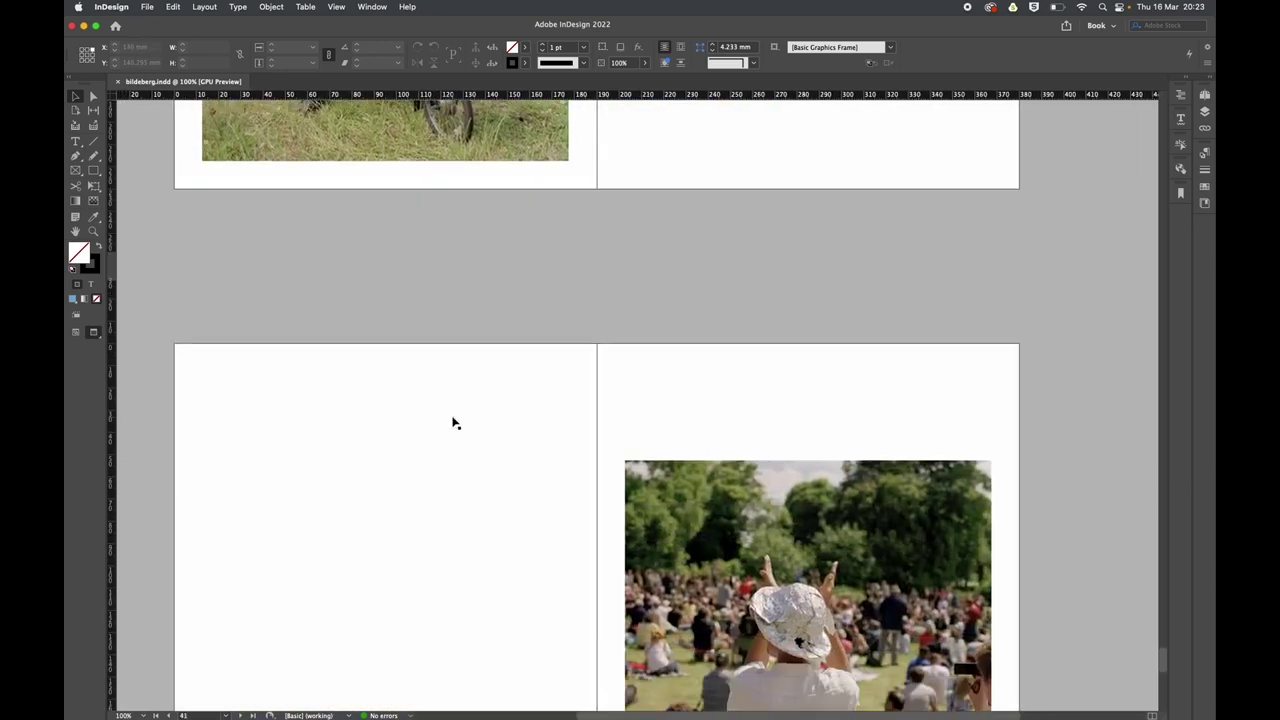
scroll(455, 424, down, 5)
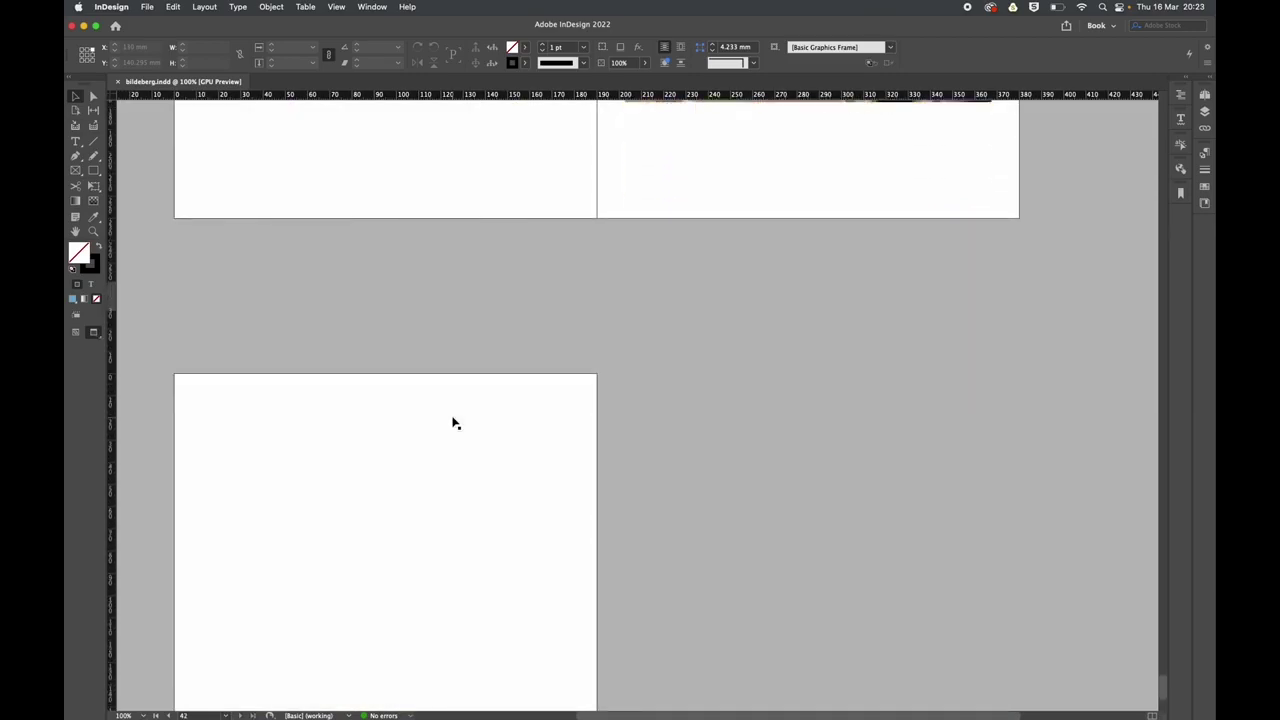
scroll(455, 424, up, 15)
scroll(455, 424, down, 20)
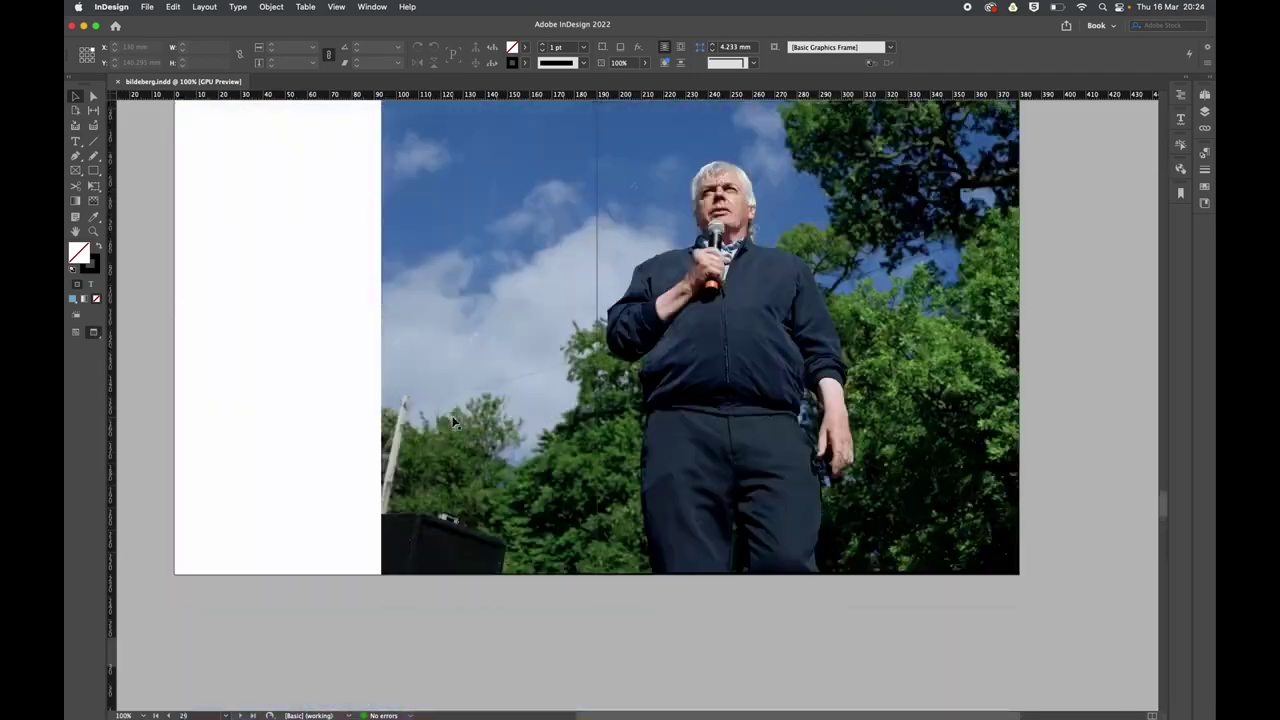
scroll(455, 424, up, 15)
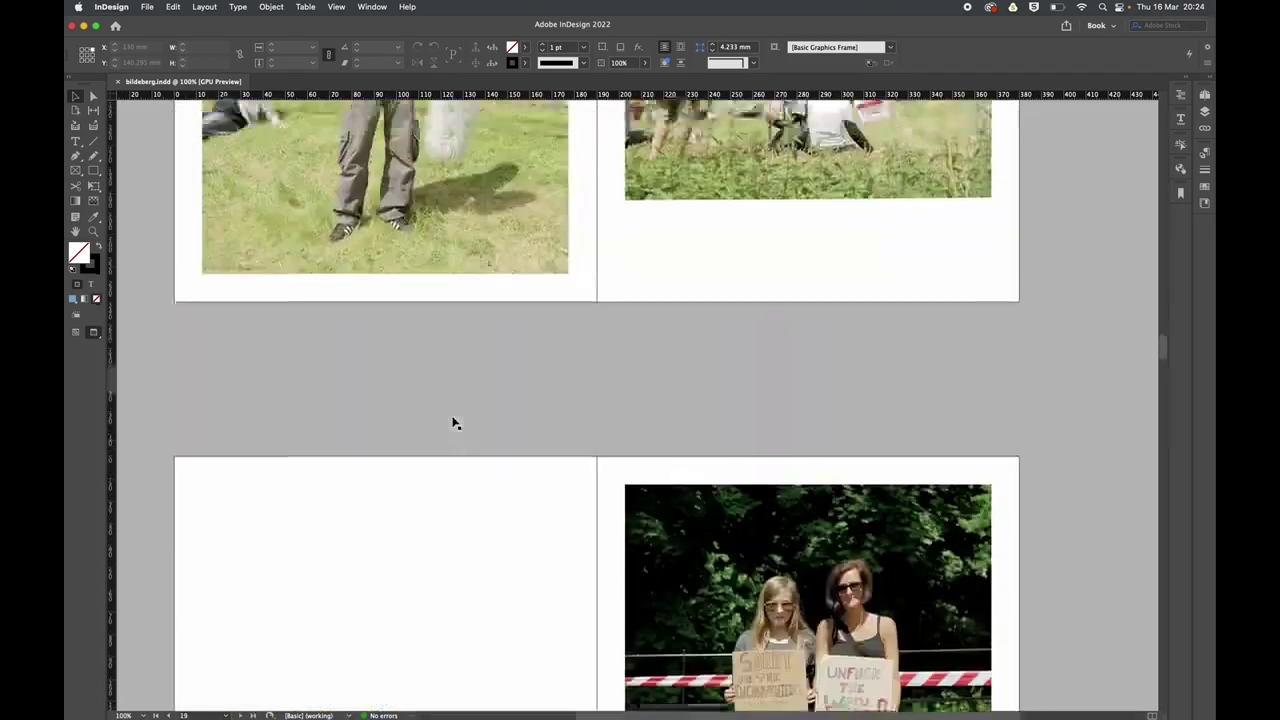
scroll(455, 424, up, 10)
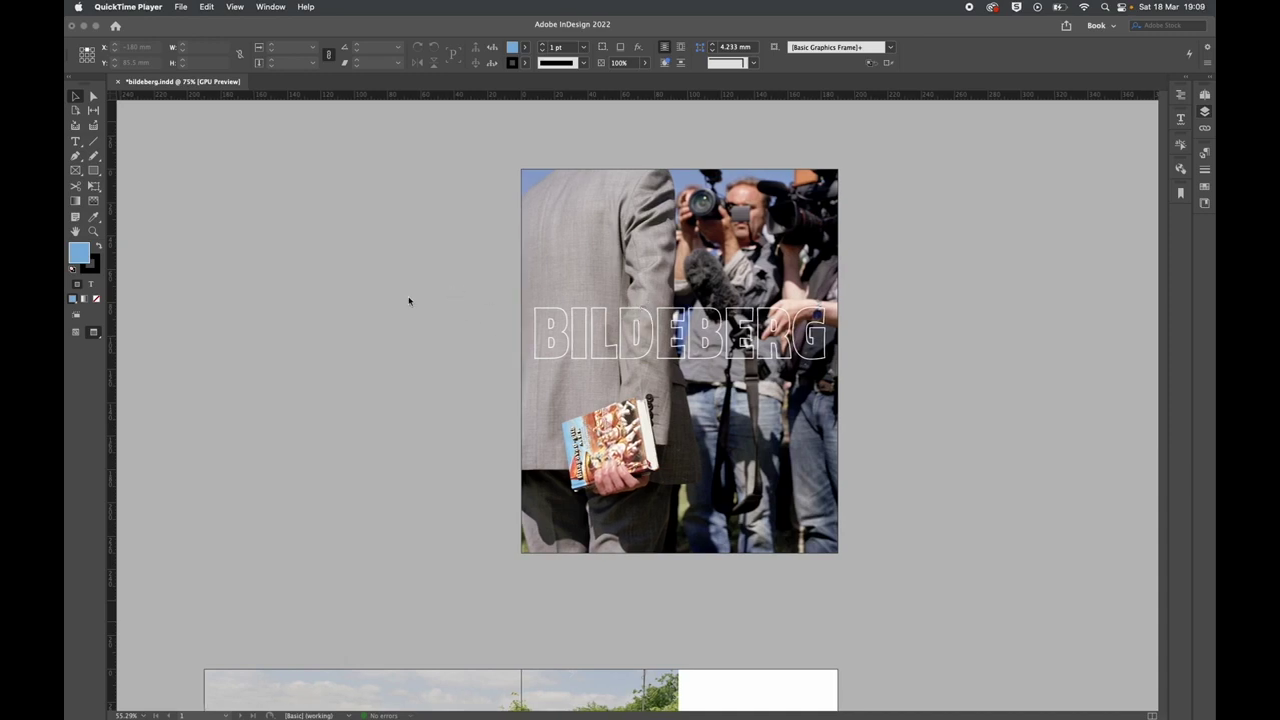
Move the BILDEBERG title frame off the cover's right side and undo the move.
click(667, 341)
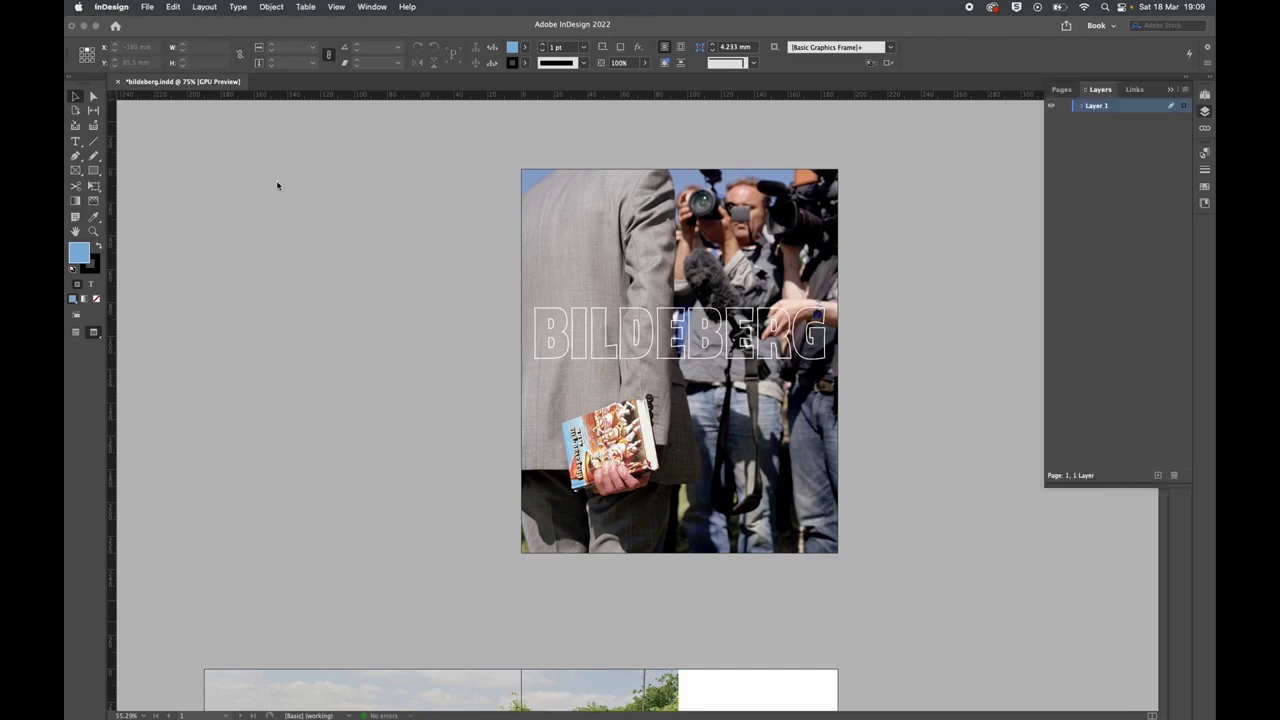
click(614, 315)
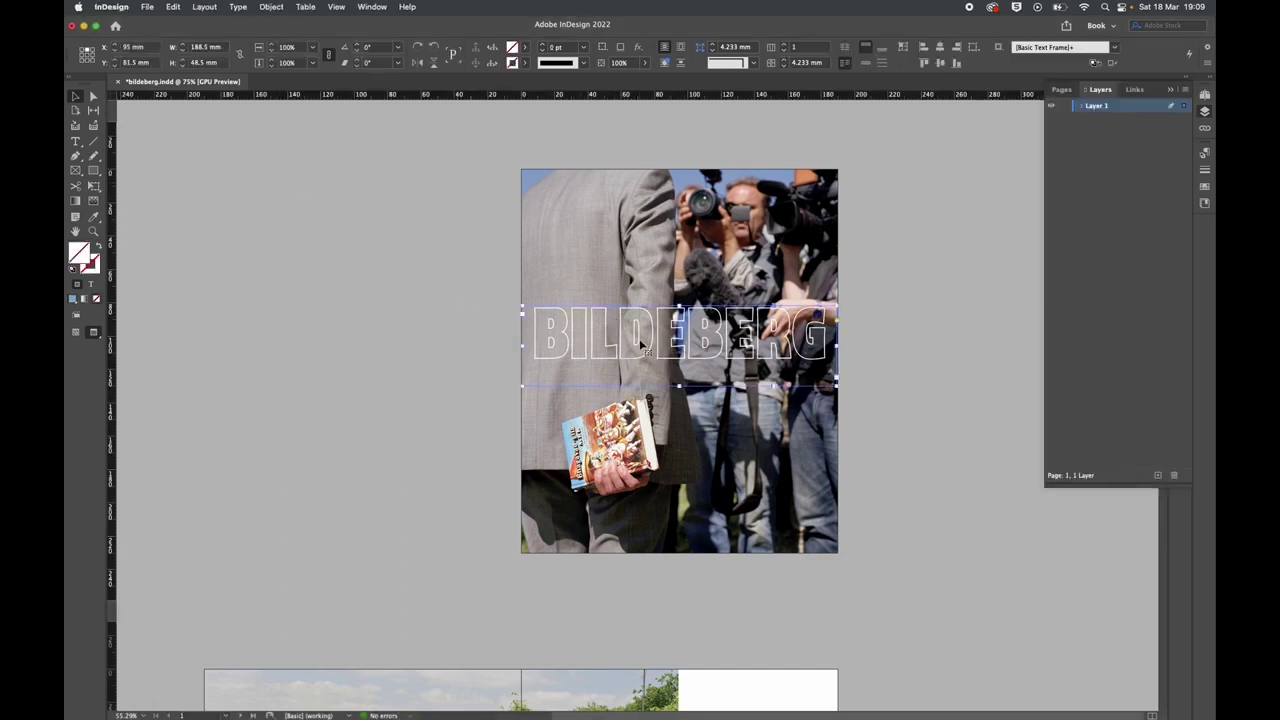
click(913, 268)
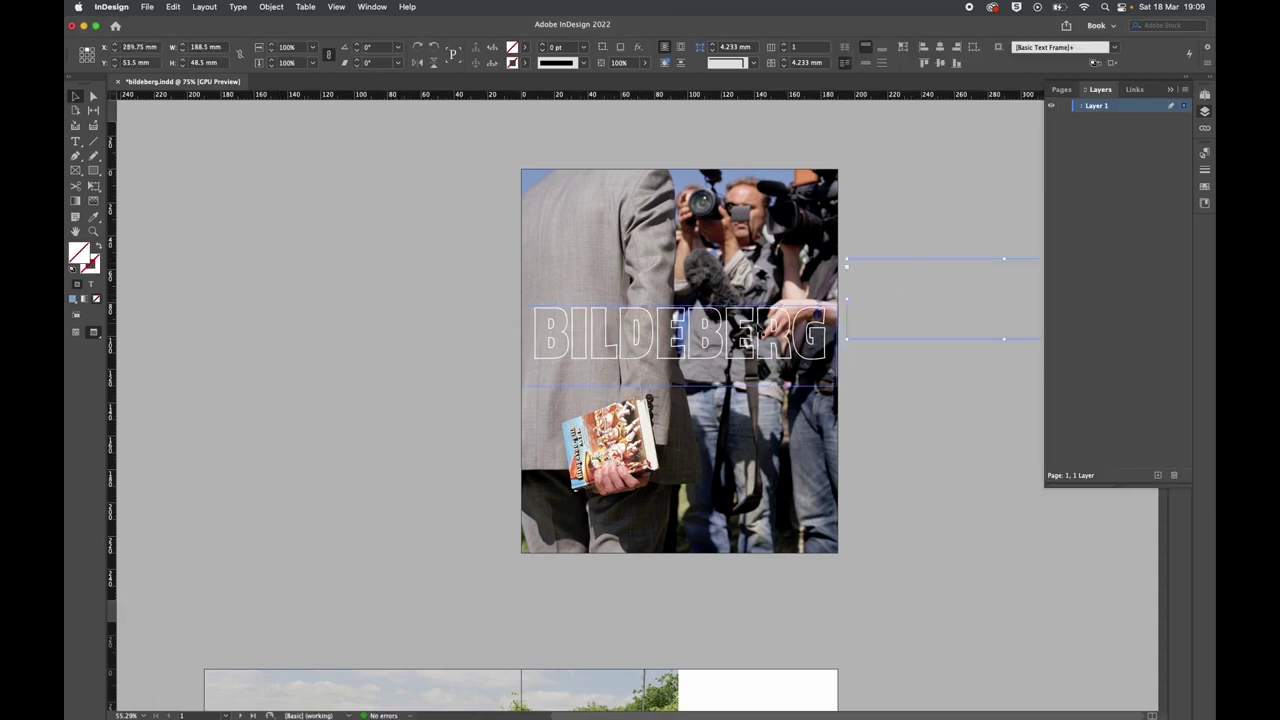
key(super+z)
Fill the BILDEBERG title lettering on the cover with the current light blue.
click(75, 141)
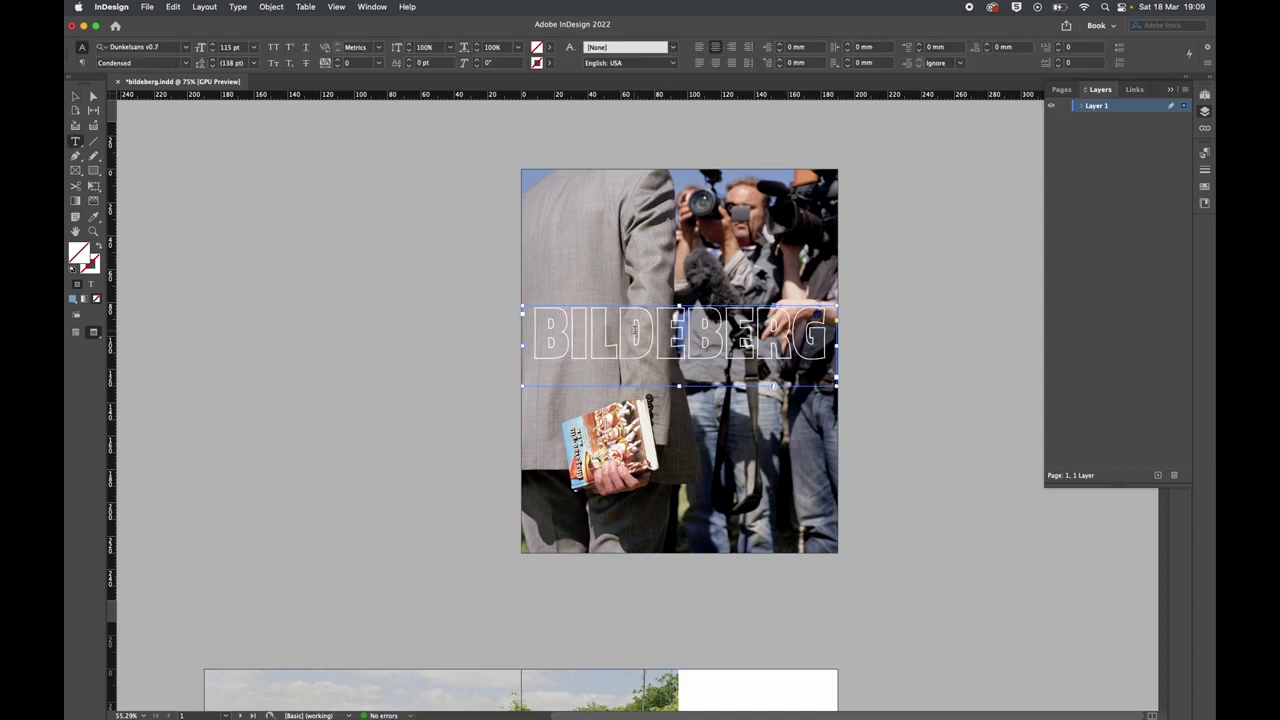
click(423, 278)
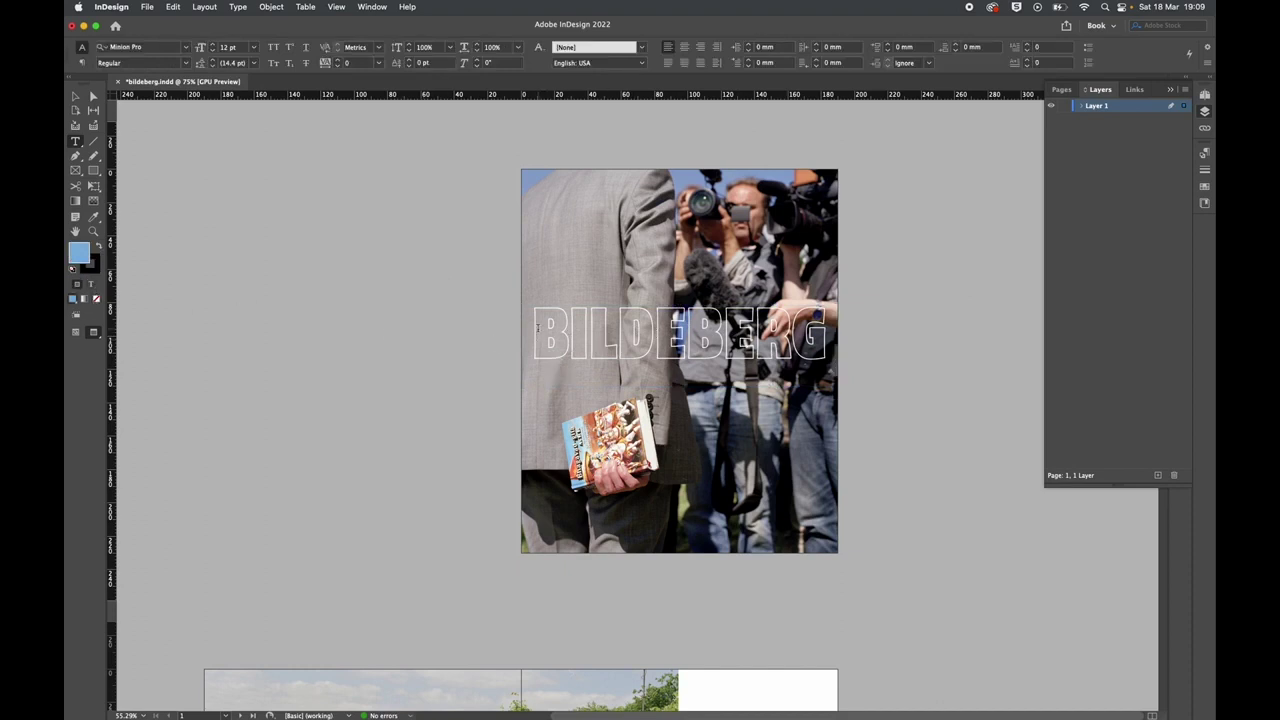
drag(537, 327, 830, 375)
click(74, 299)
click(552, 340)
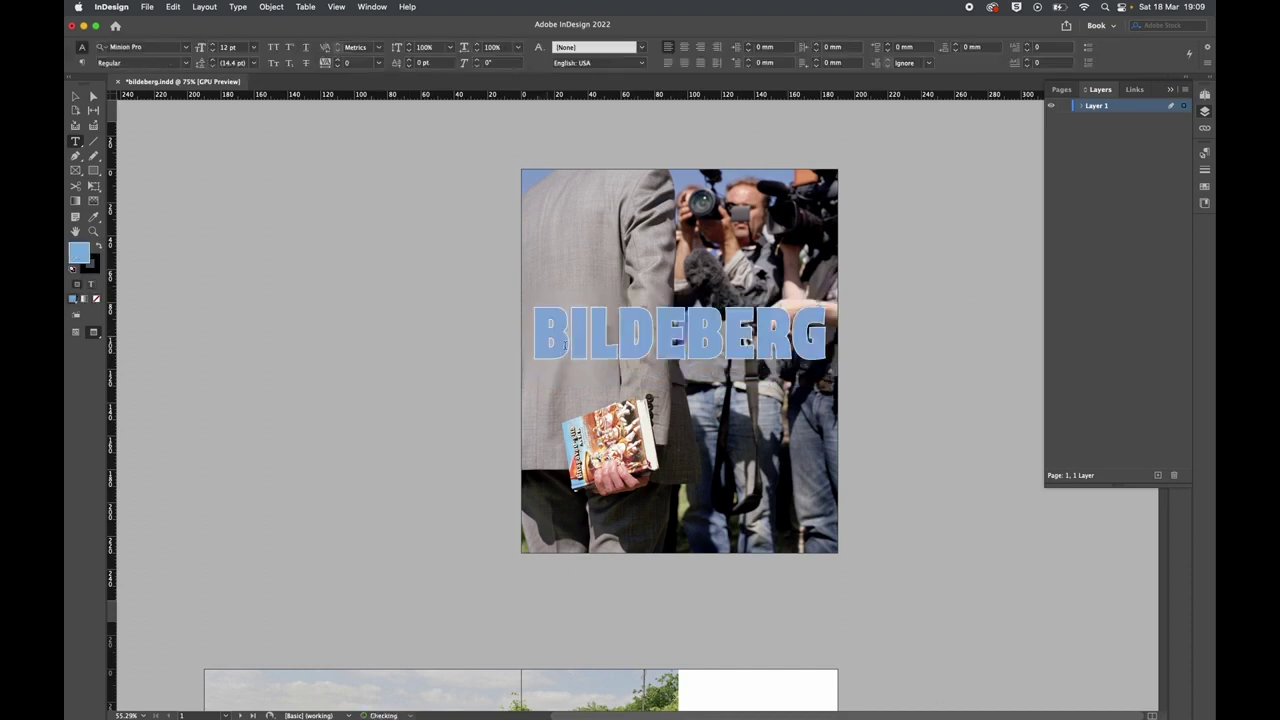
Set the fill of the BILDEBERG title lettering to none, leaving only its white outline.
double_click(530, 332)
click(96, 299)
click(695, 368)
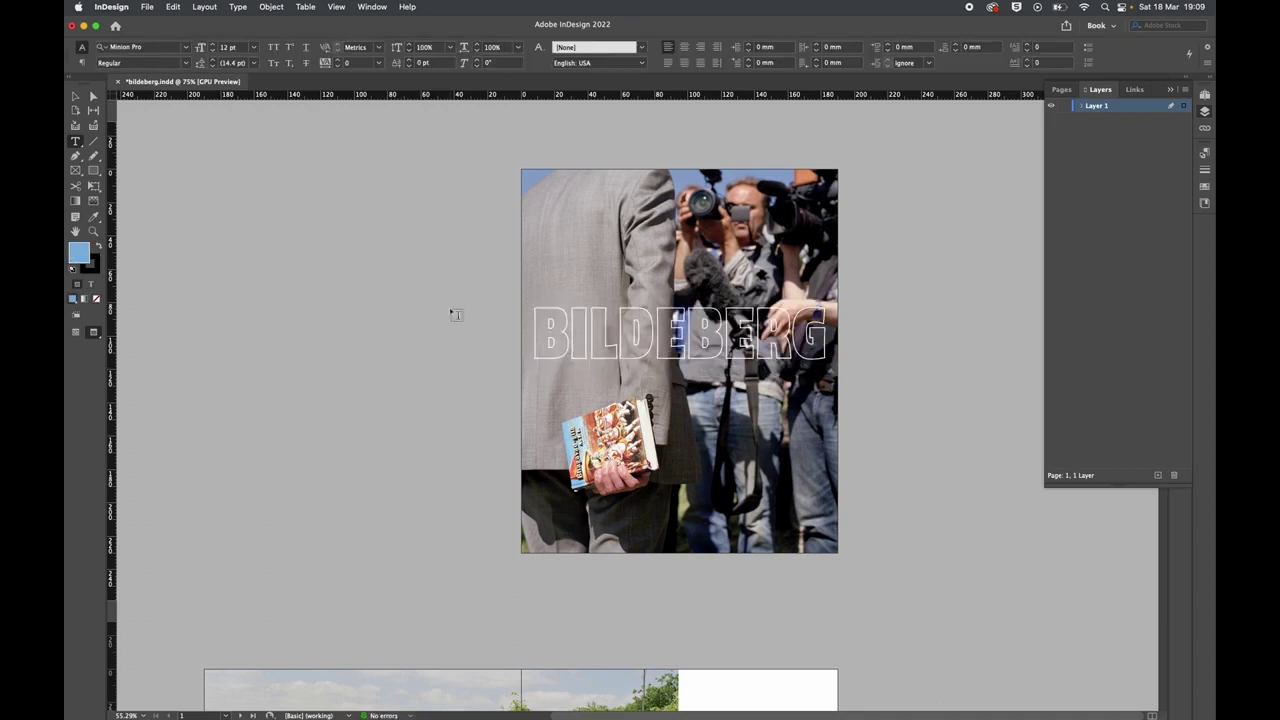
Move the outlined BILDEBERG title off the cover onto the left pasteboard, at about X -97.25 mm, Y 45.5 mm.
click(75, 96)
click(679, 265)
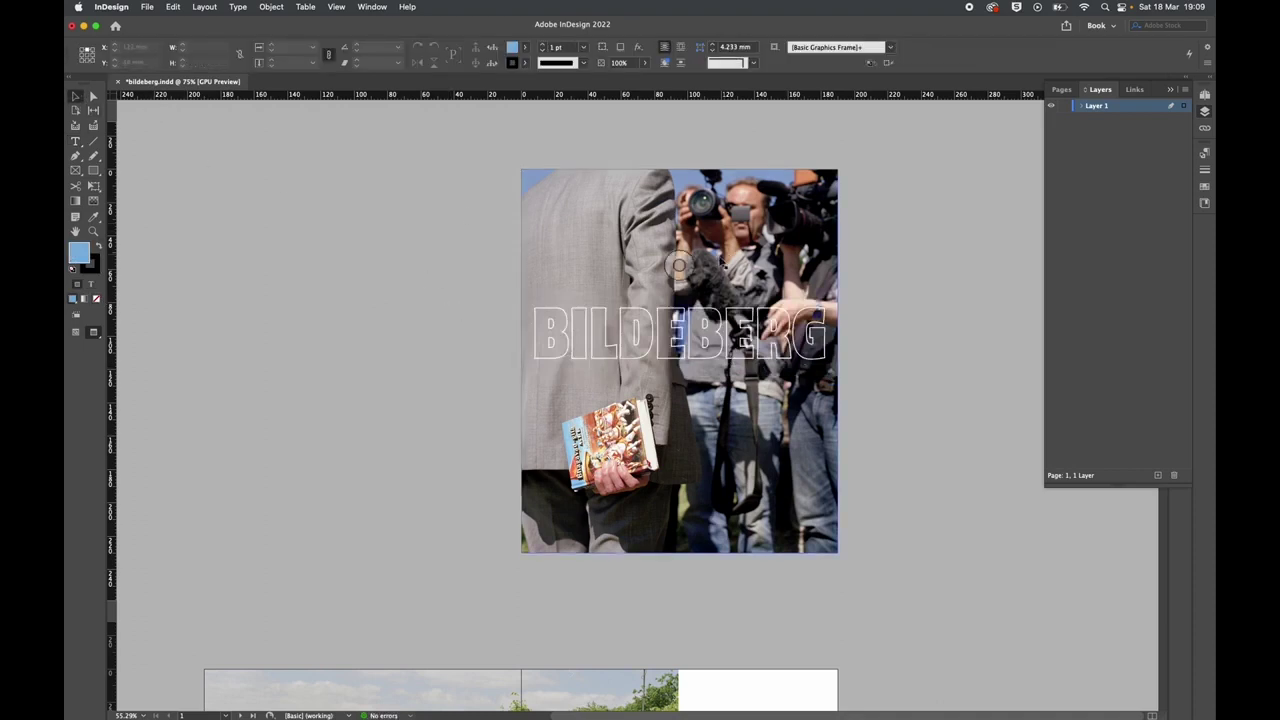
click(752, 334)
drag(752, 334, 432, 271)
drag(279, 260, 620, 327)
click(448, 268)
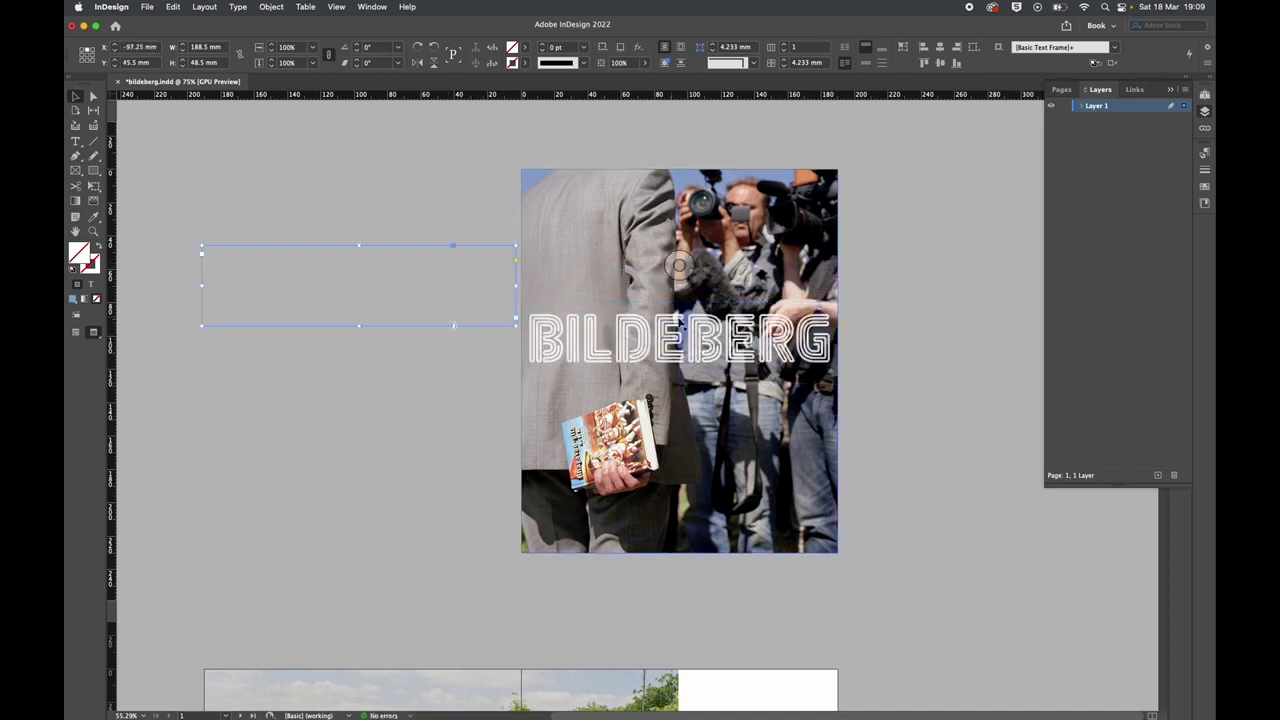
Swap the multi-line BILDEBERG title on the cover for the slab-serif inline version to compare typefaces.
click(871, 435)
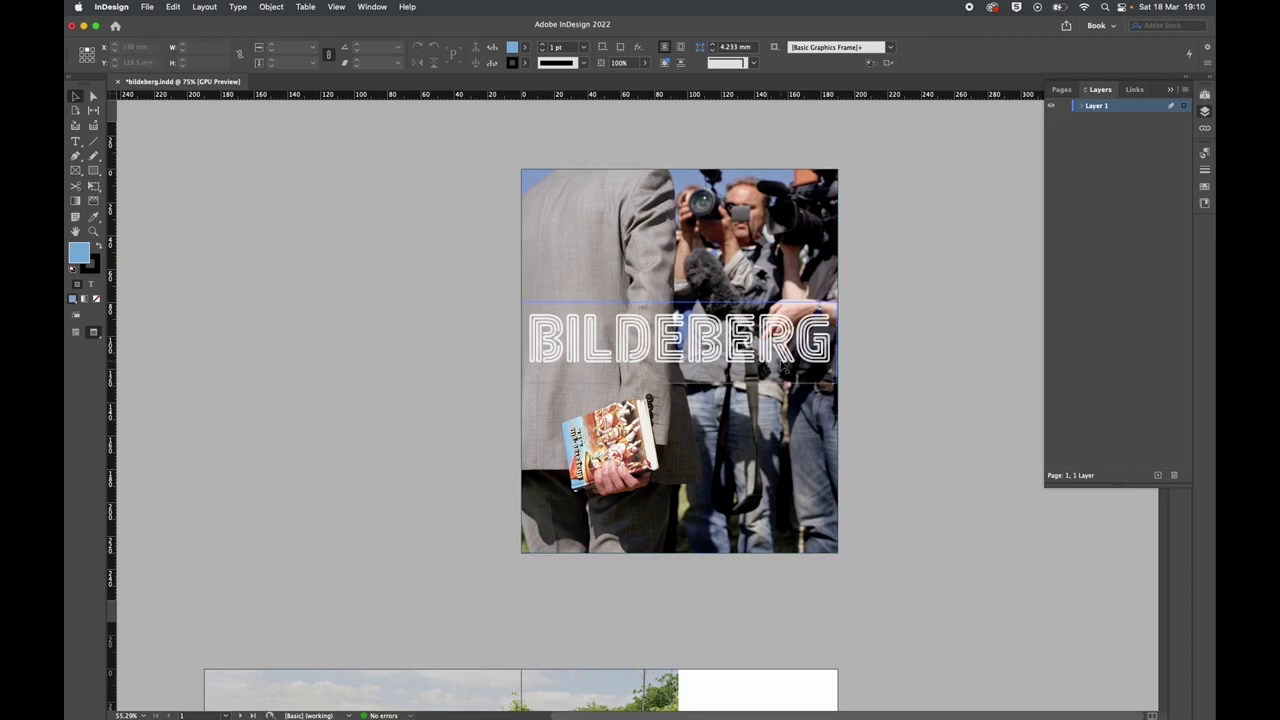
drag(722, 337, 410, 337)
click(917, 302)
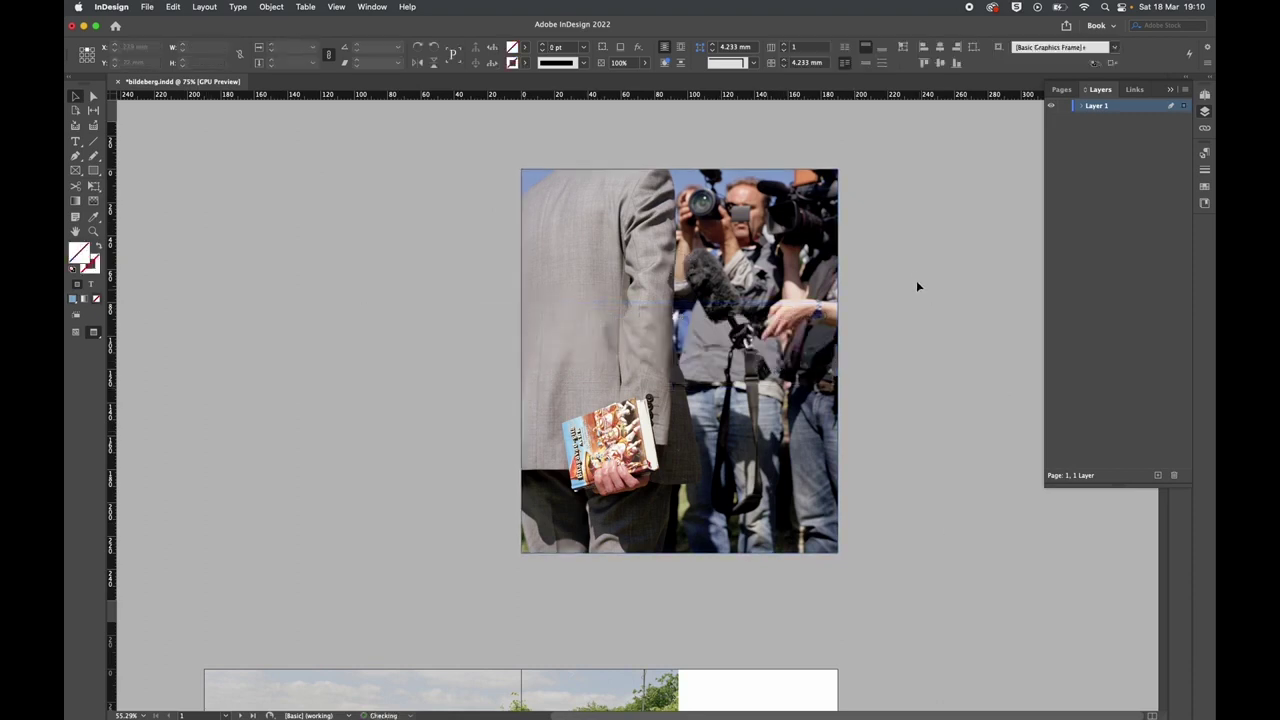
drag(917, 310, 750, 320)
click(935, 227)
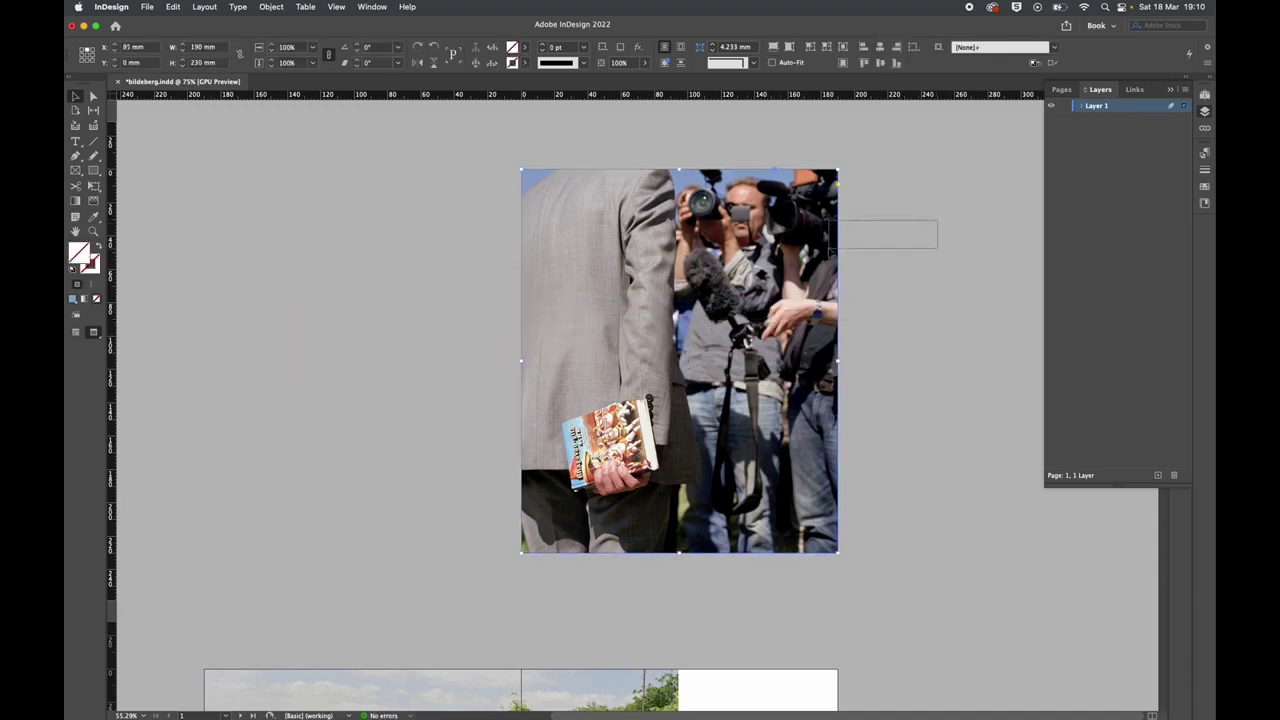
drag(930, 379, 623, 355)
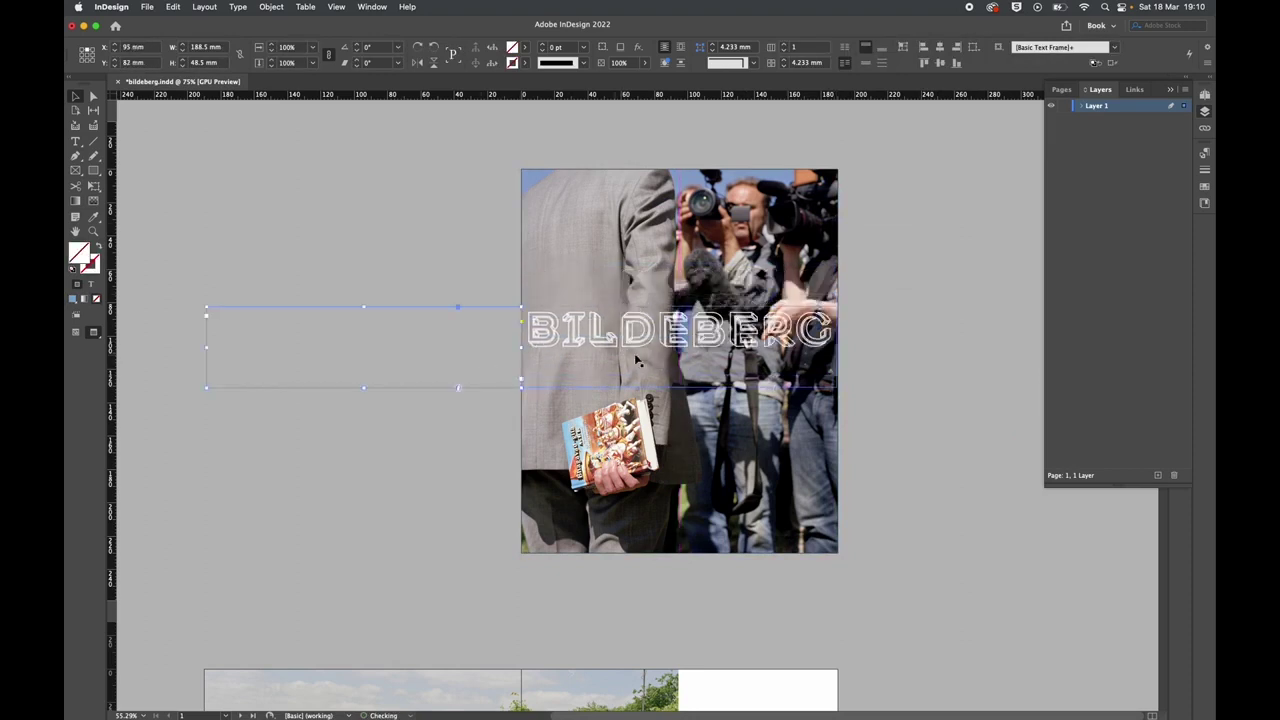
click(909, 434)
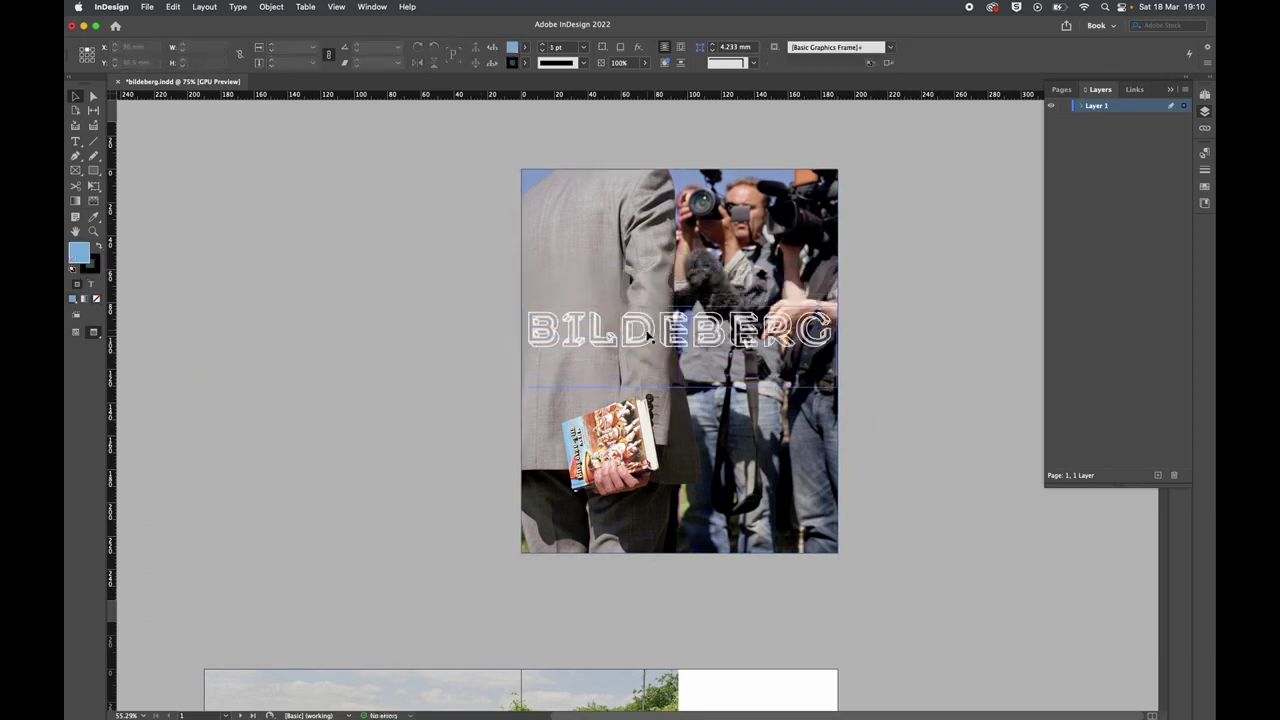
Bring the outlined BILDEBERG title back over the cover photo at X 95.5 mm, Y 81 mm, and select the photo.
drag(708, 345, 680, 305)
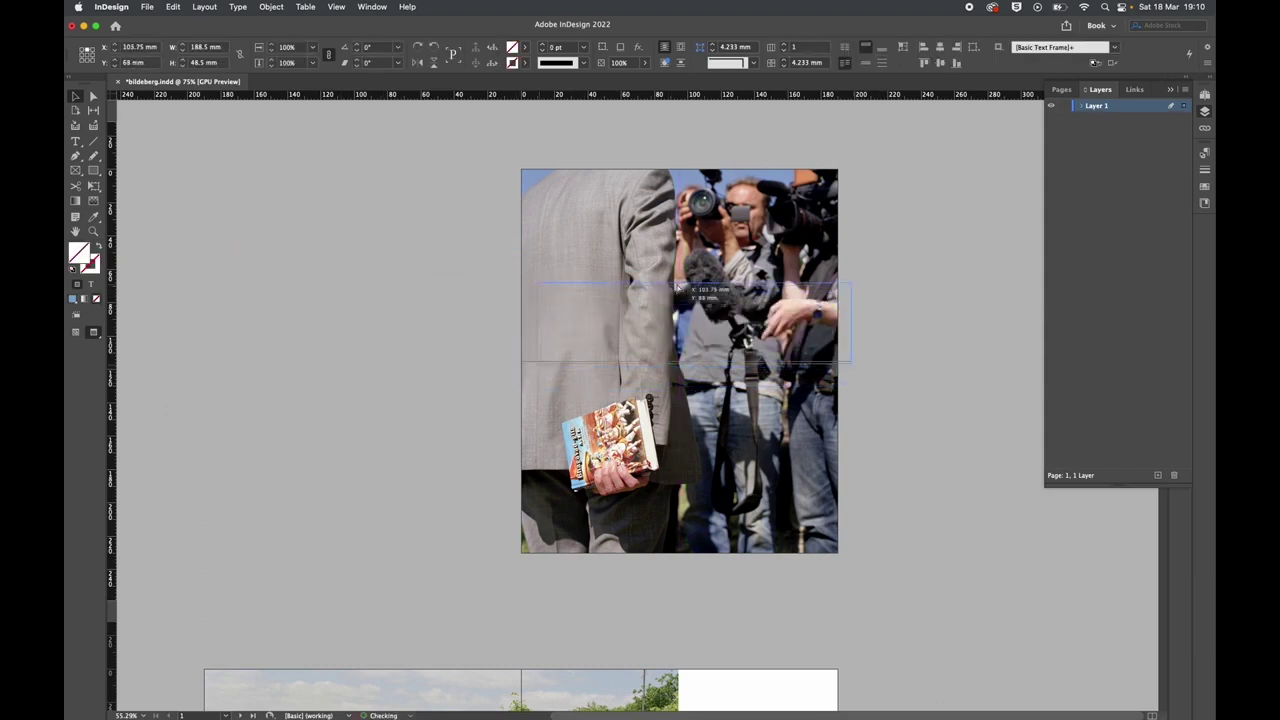
drag(696, 348, 701, 358)
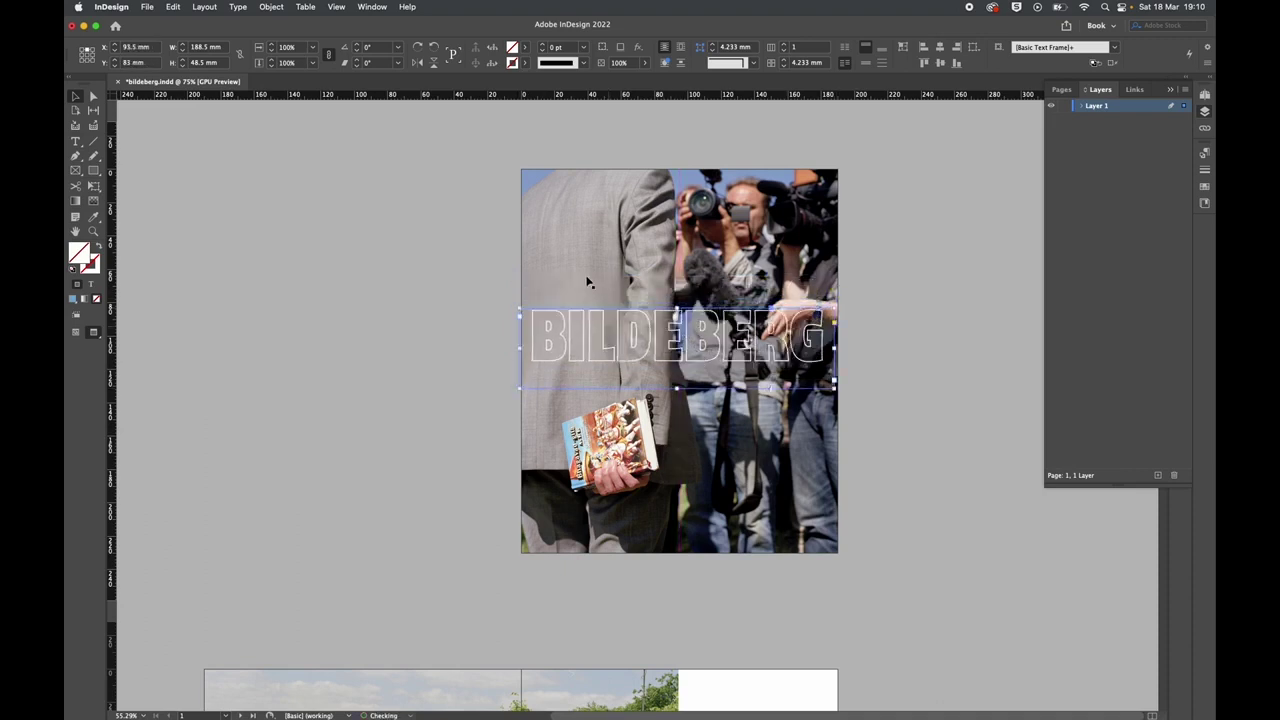
click(680, 362)
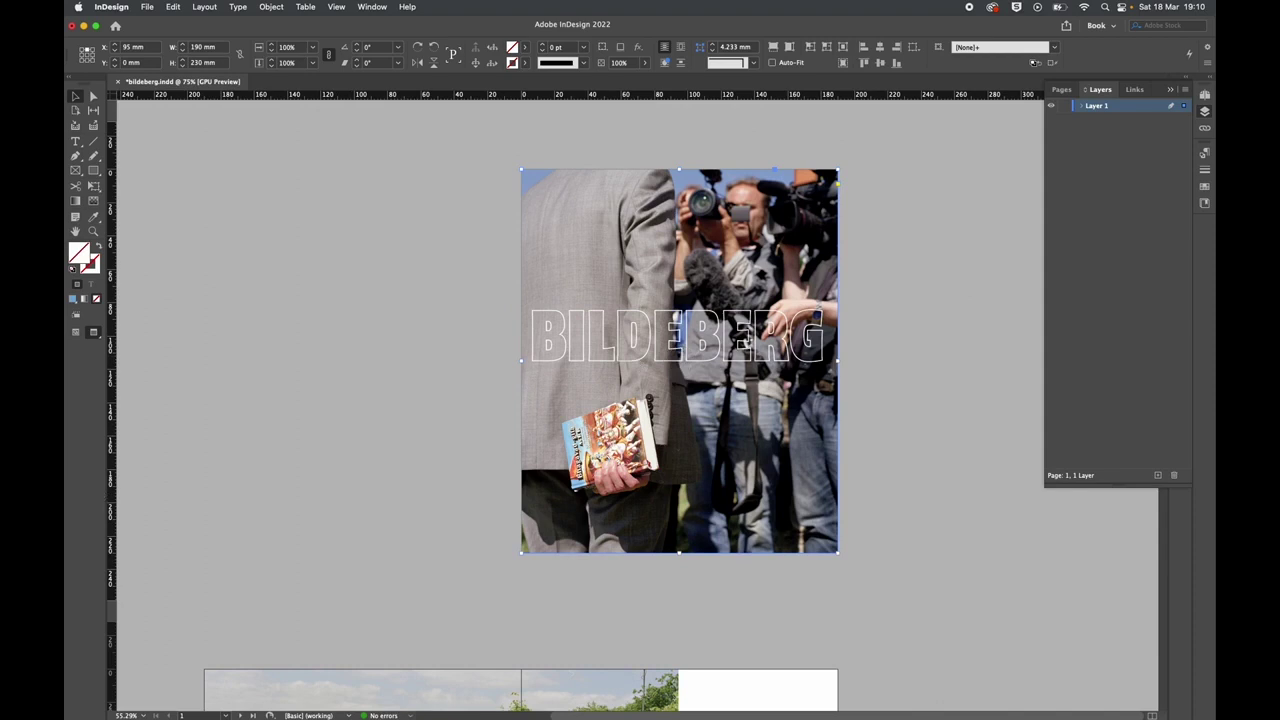
Switch to the Adobe Fonts site in Safari and open the Gist font family from the trending fonts.
key(super+Tab)
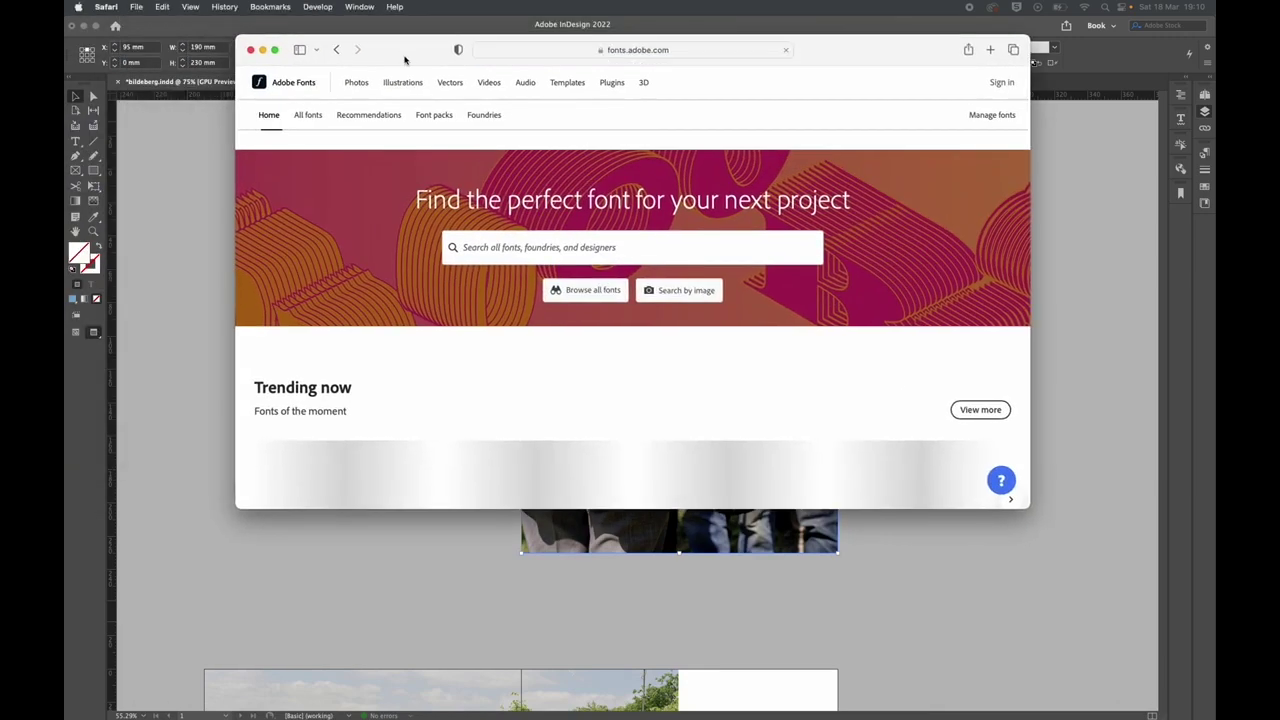
scroll(560, 329, down, 2)
scroll(561, 329, down, 5)
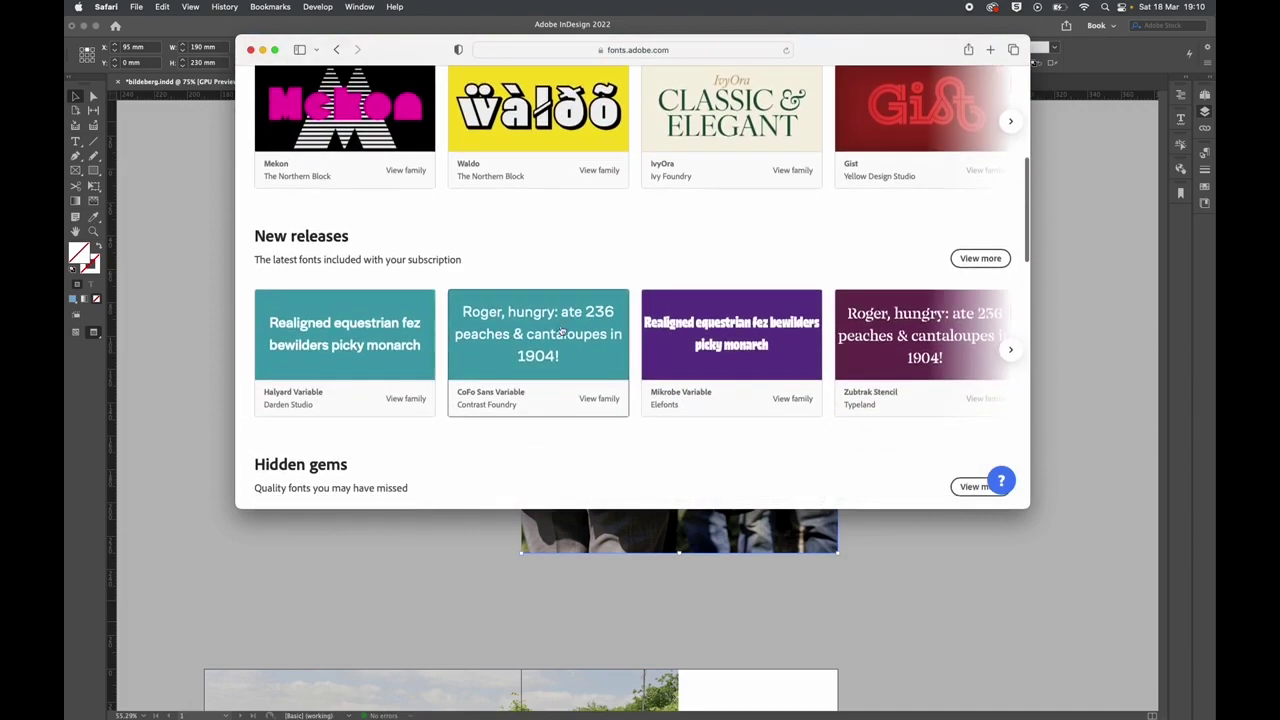
scroll(561, 330, up, 5)
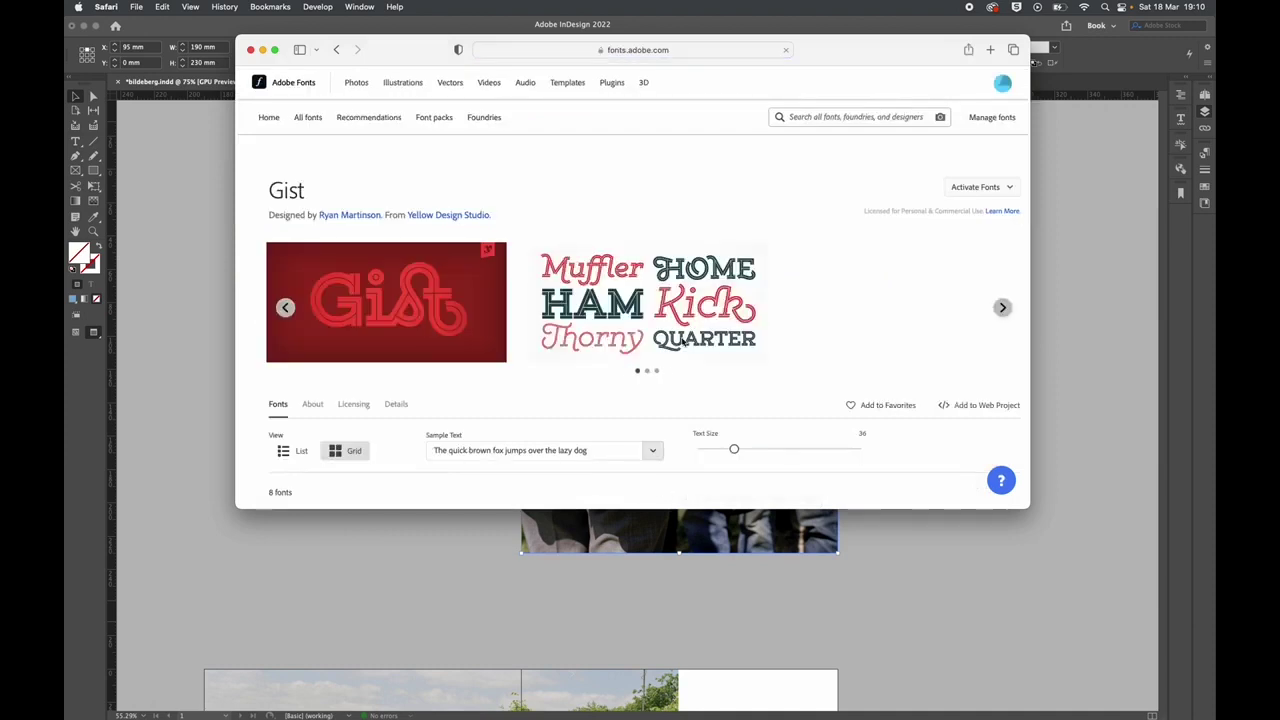
scroll(650, 340, down, 2)
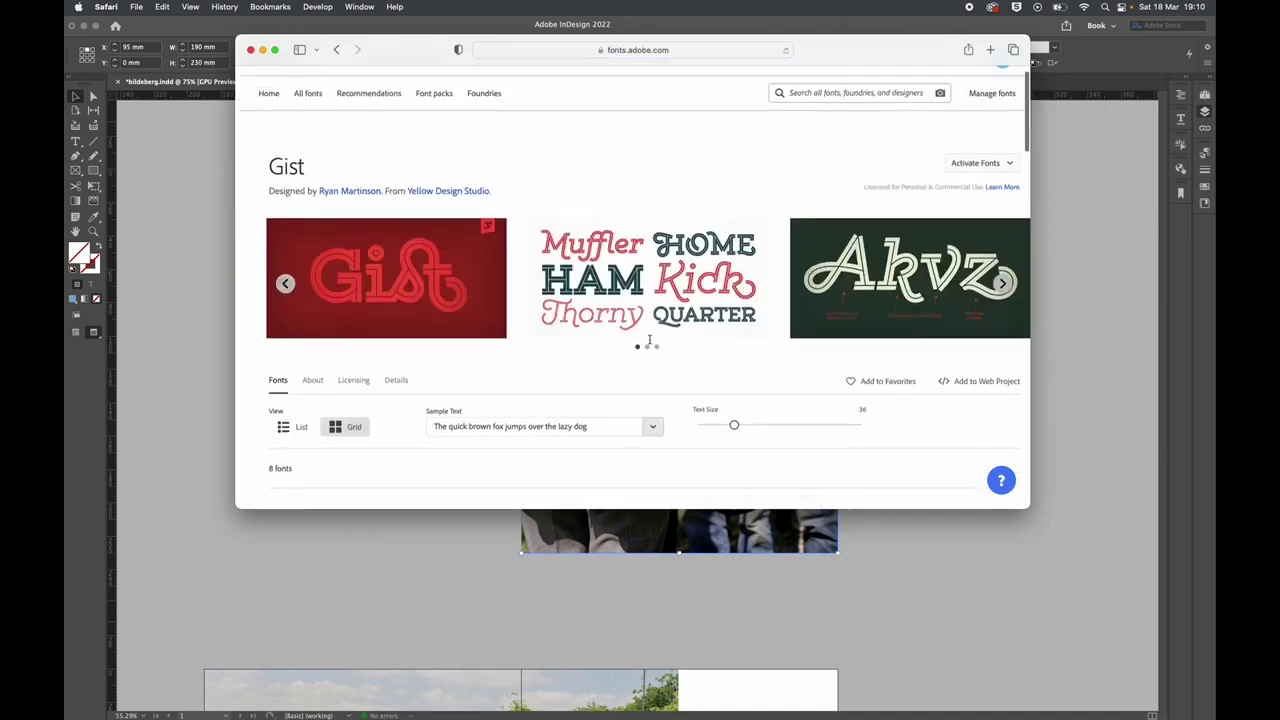
Activate the Gist and Gist Upright font sets, look through their styles, and close the browser window.
click(975, 129)
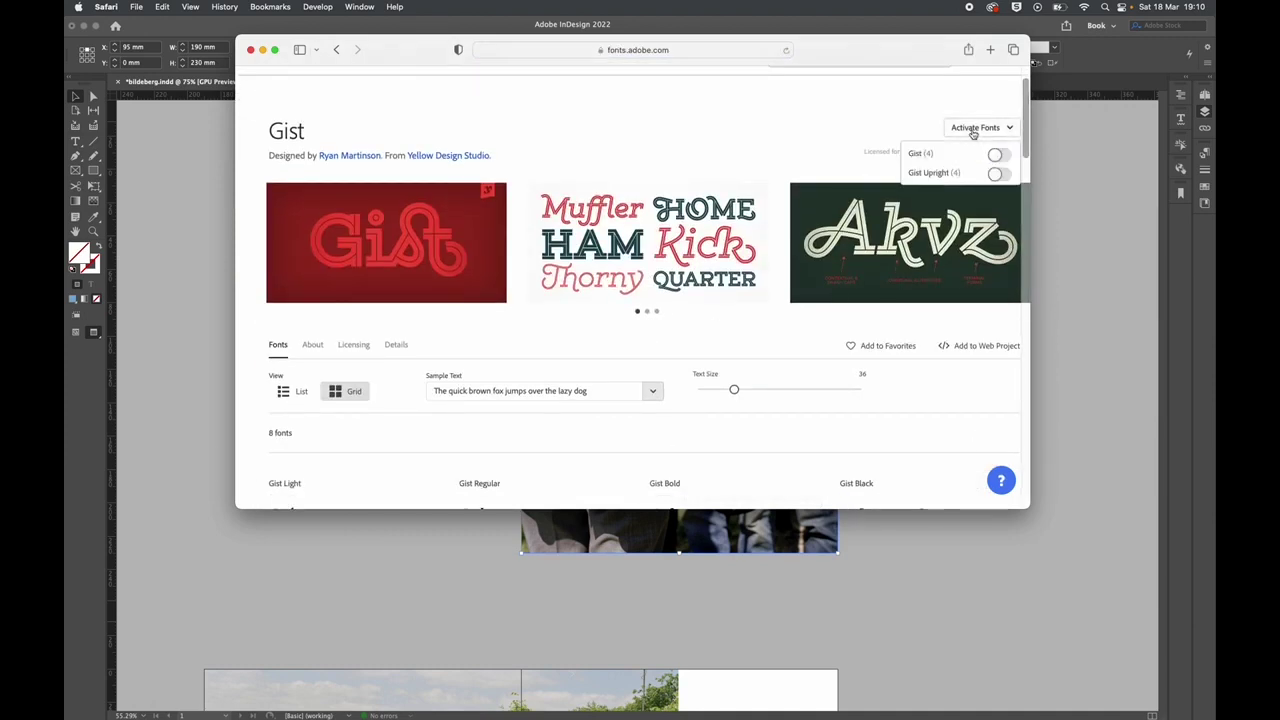
click(999, 156)
click(998, 175)
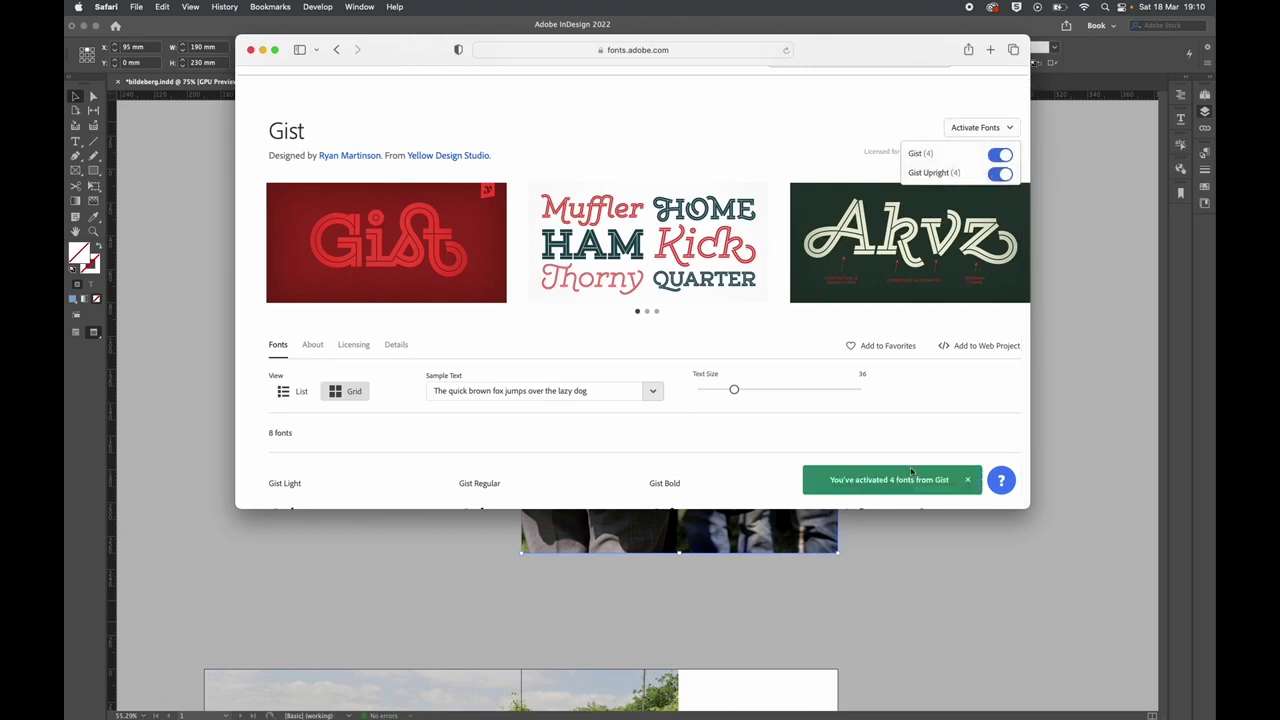
scroll(712, 420, down, 10)
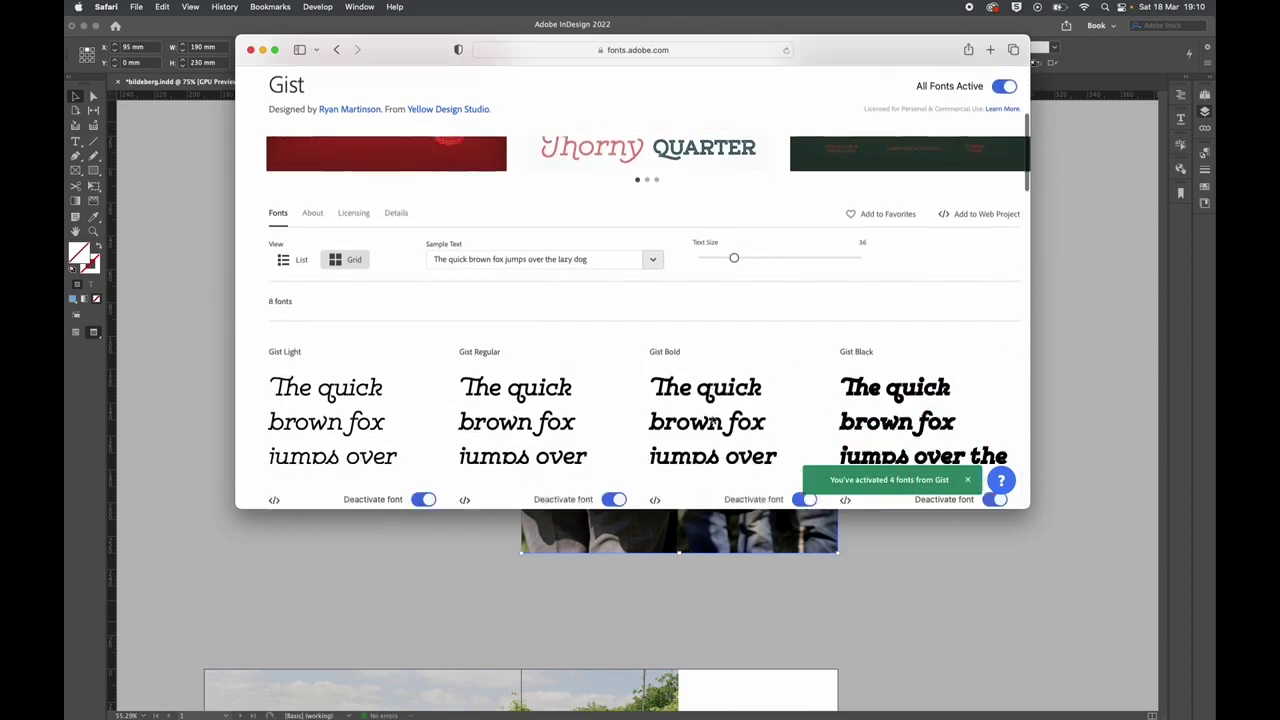
scroll(712, 420, down, 5)
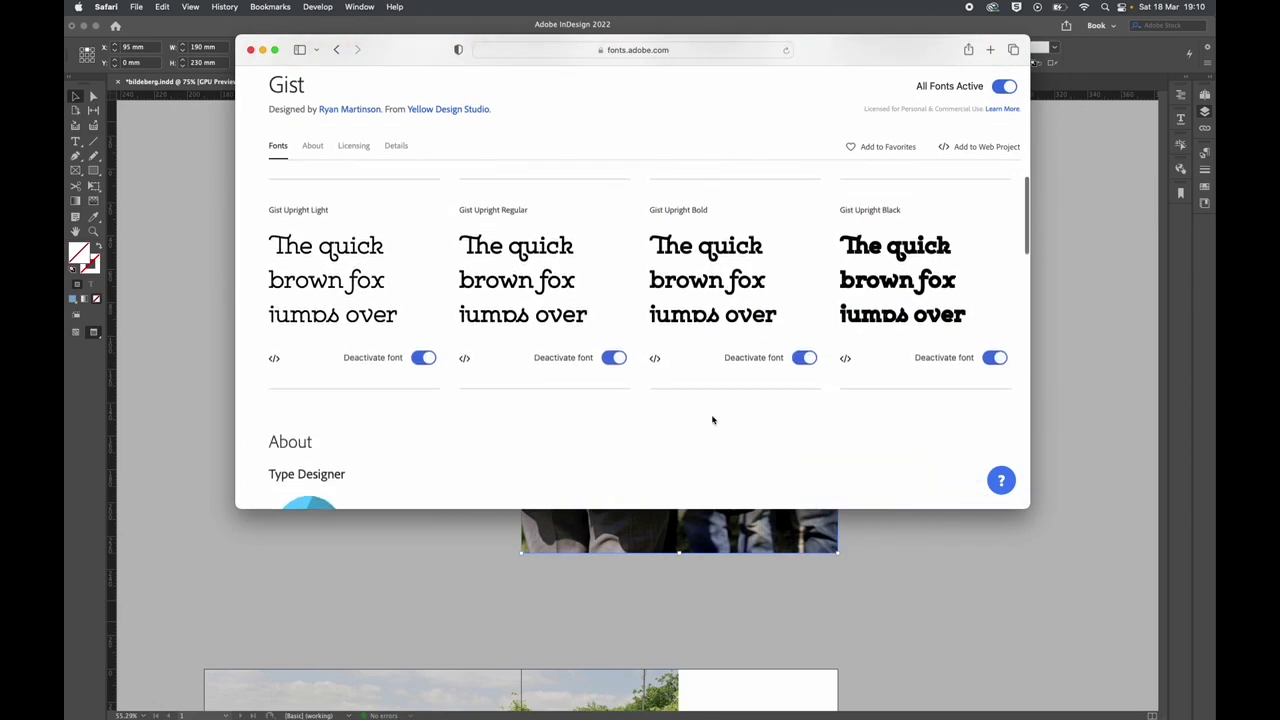
click(251, 50)
Change the typeface of the outlined BILDEBERG title on the cover to Gist Regular.
double_click(546, 342)
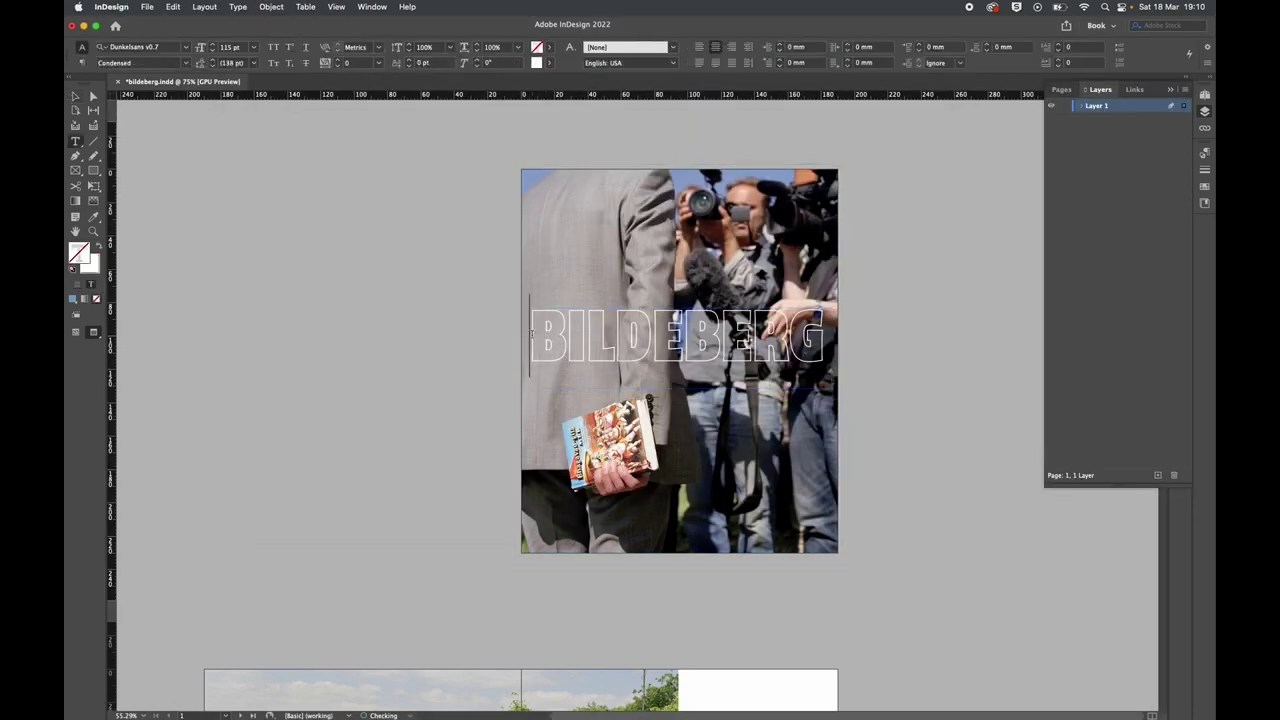
drag(546, 342, 859, 339)
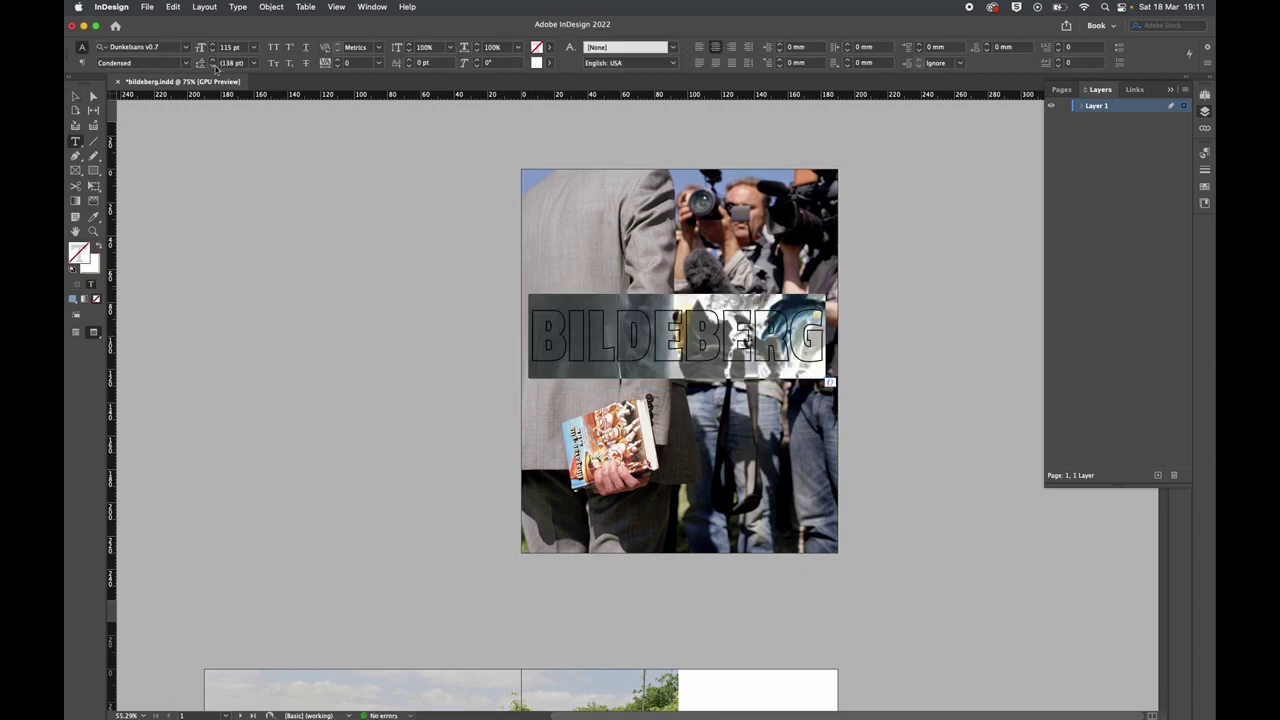
click(186, 47)
scroll(210, 178, down, 10)
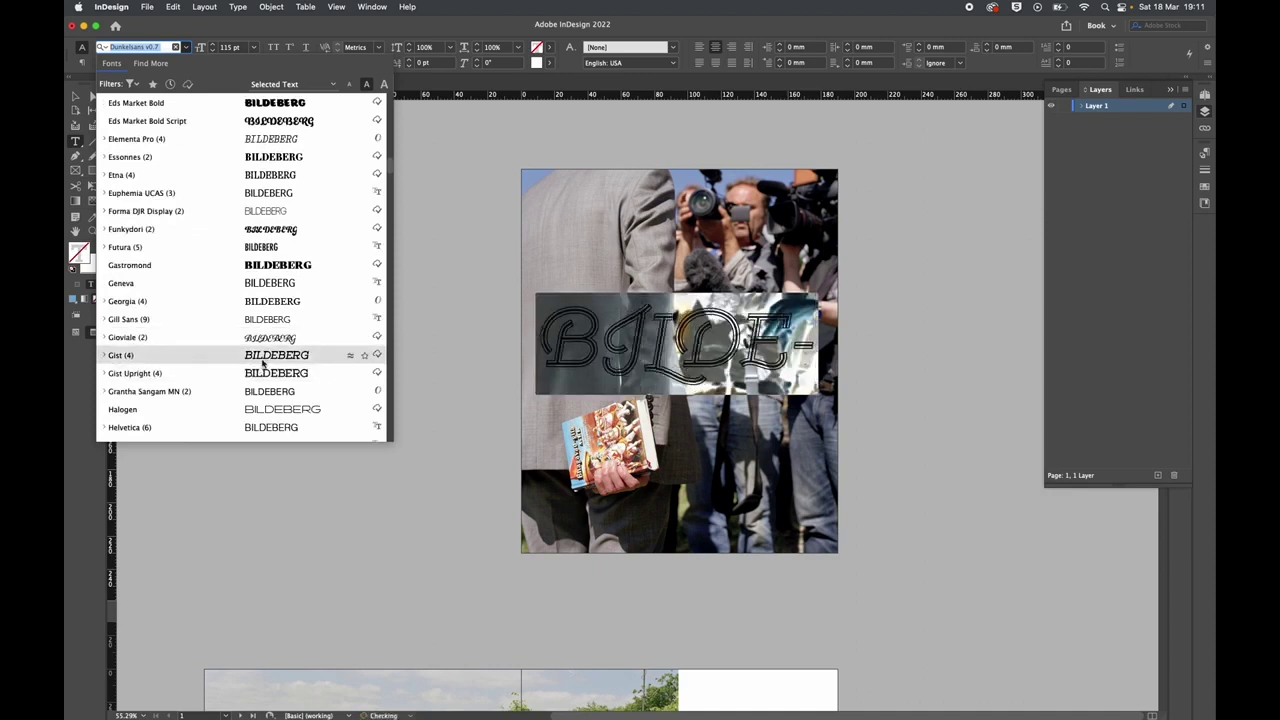
click(104, 358)
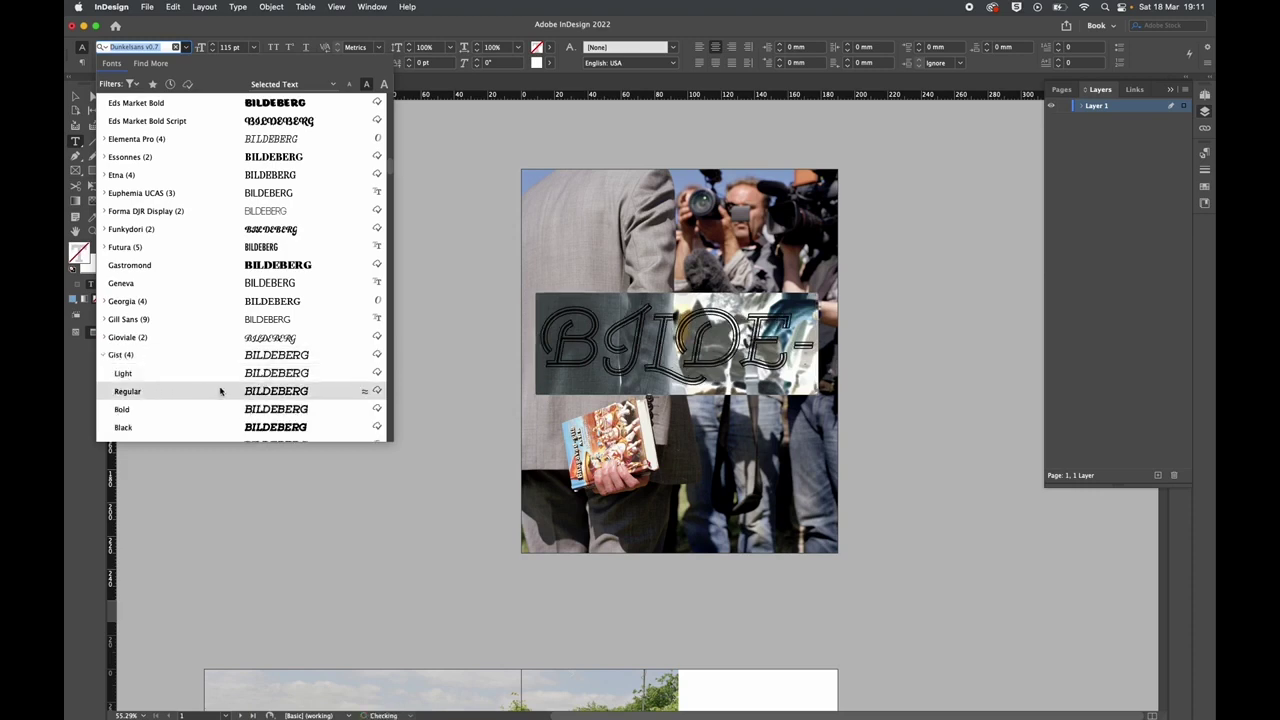
click(266, 391)
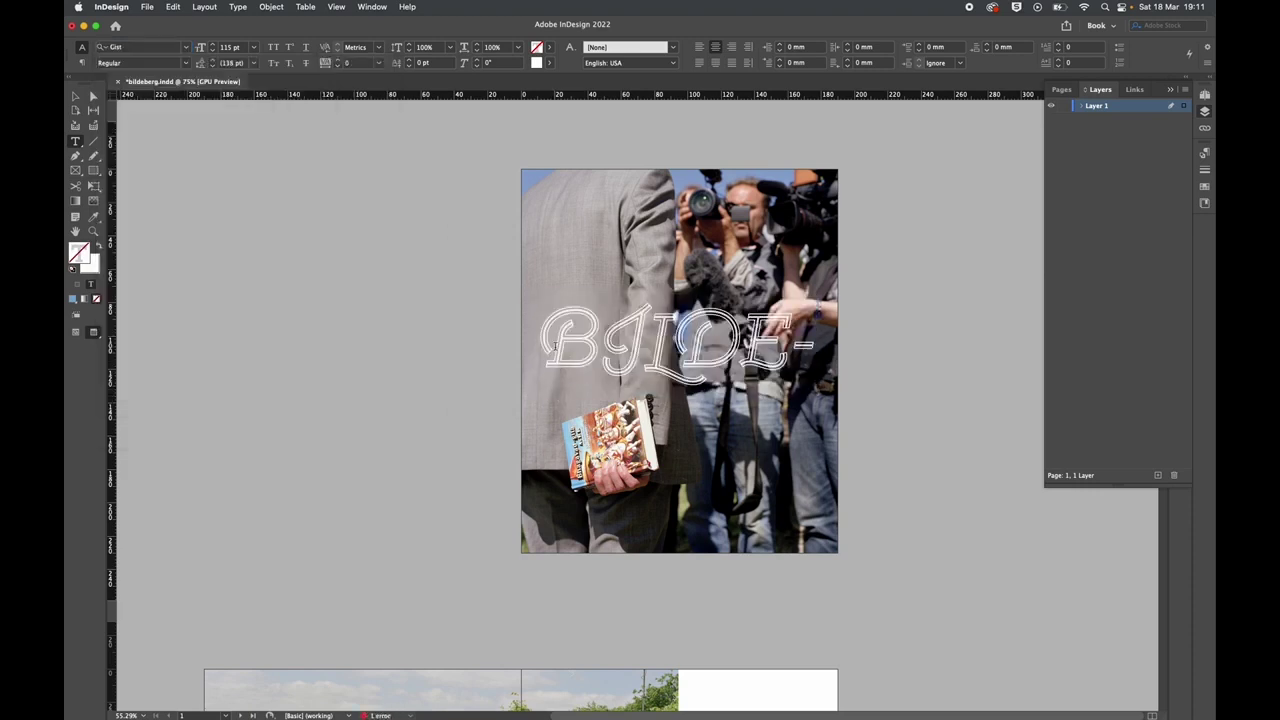
Set the cover title's font size to 80 pt and remove the E between its D and second B.
click(240, 47)
text(80)
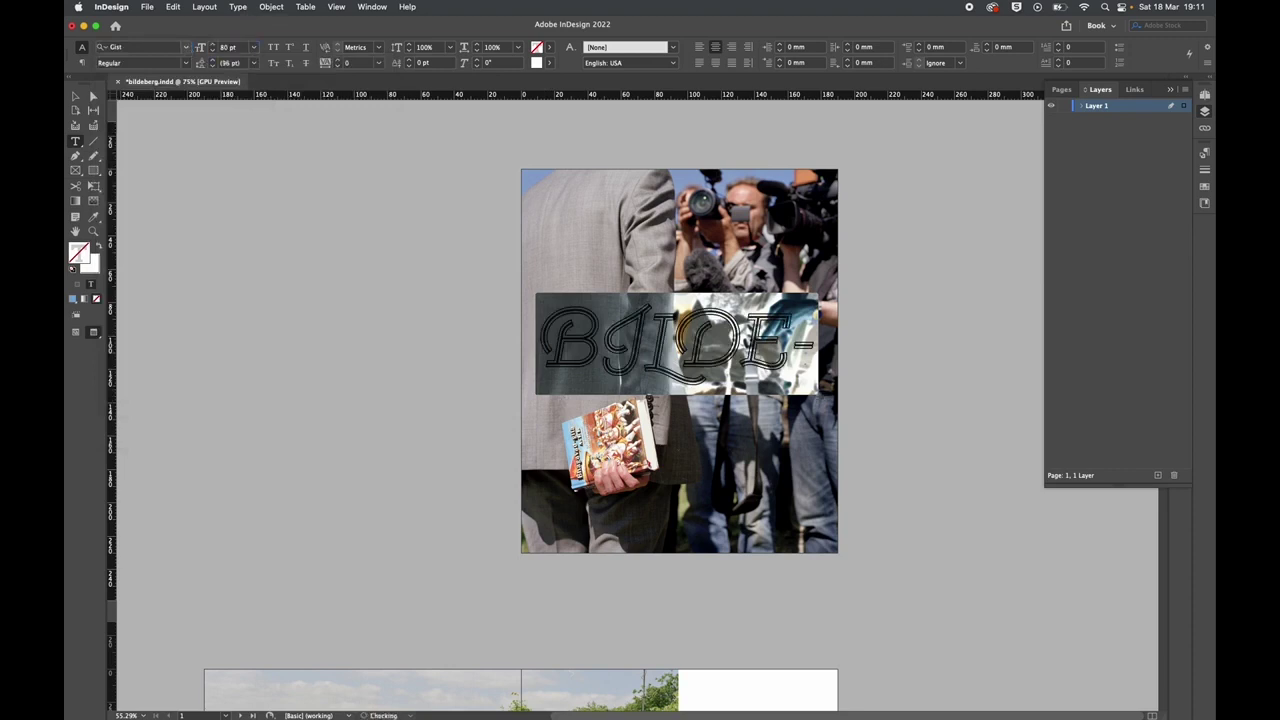
key(Return)
key(Right)
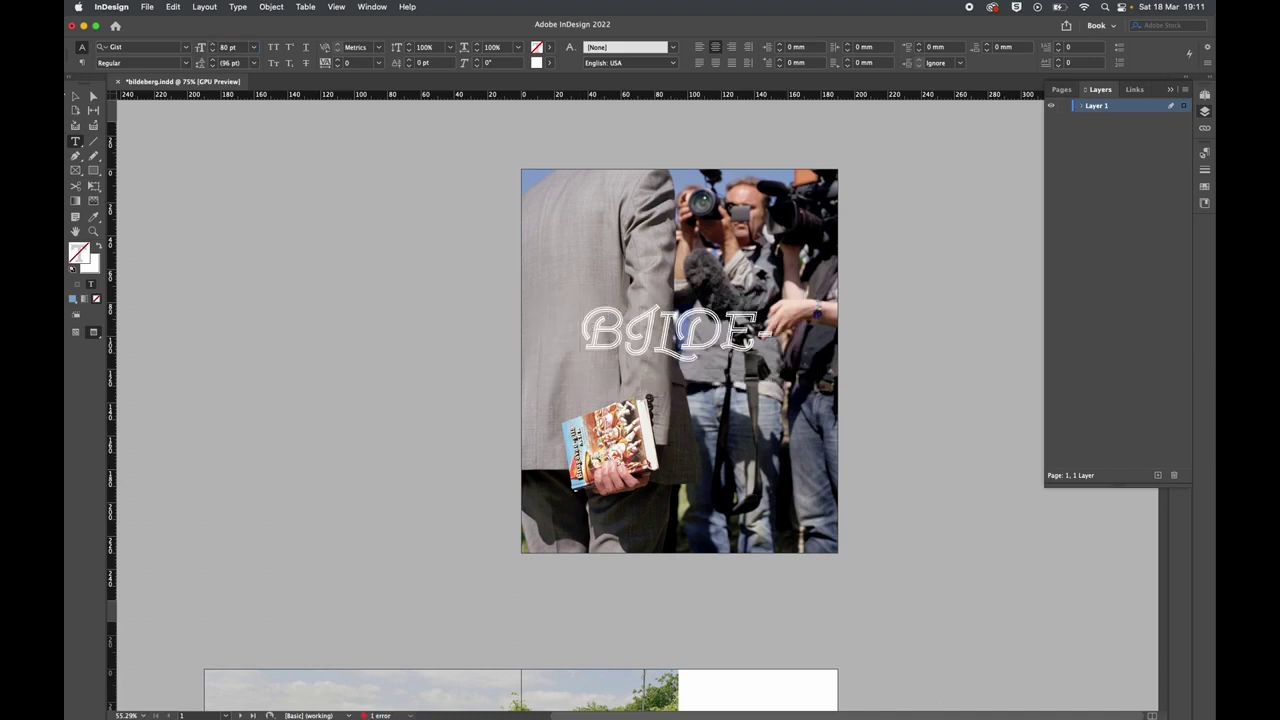
click(655, 332)
key(End)
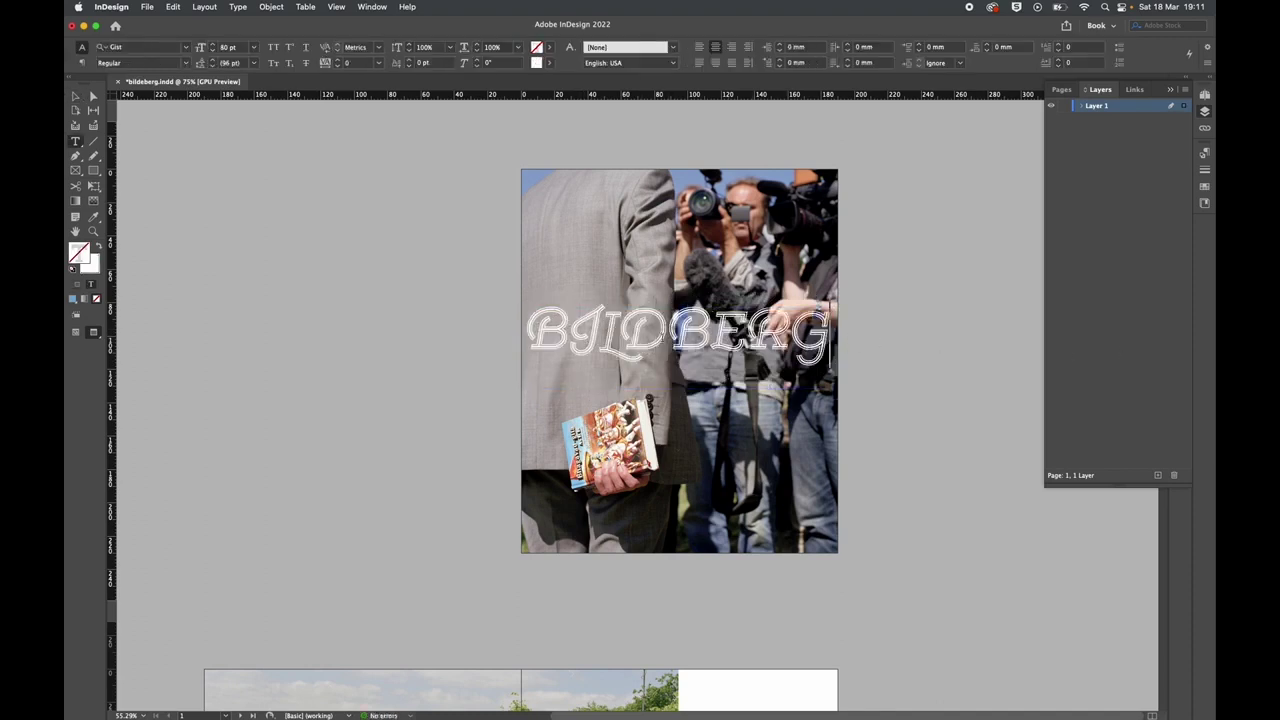
Set the font size of the whole cover title to 60 pt.
key(super+a)
click(240, 50)
text(1500)
key(Return)
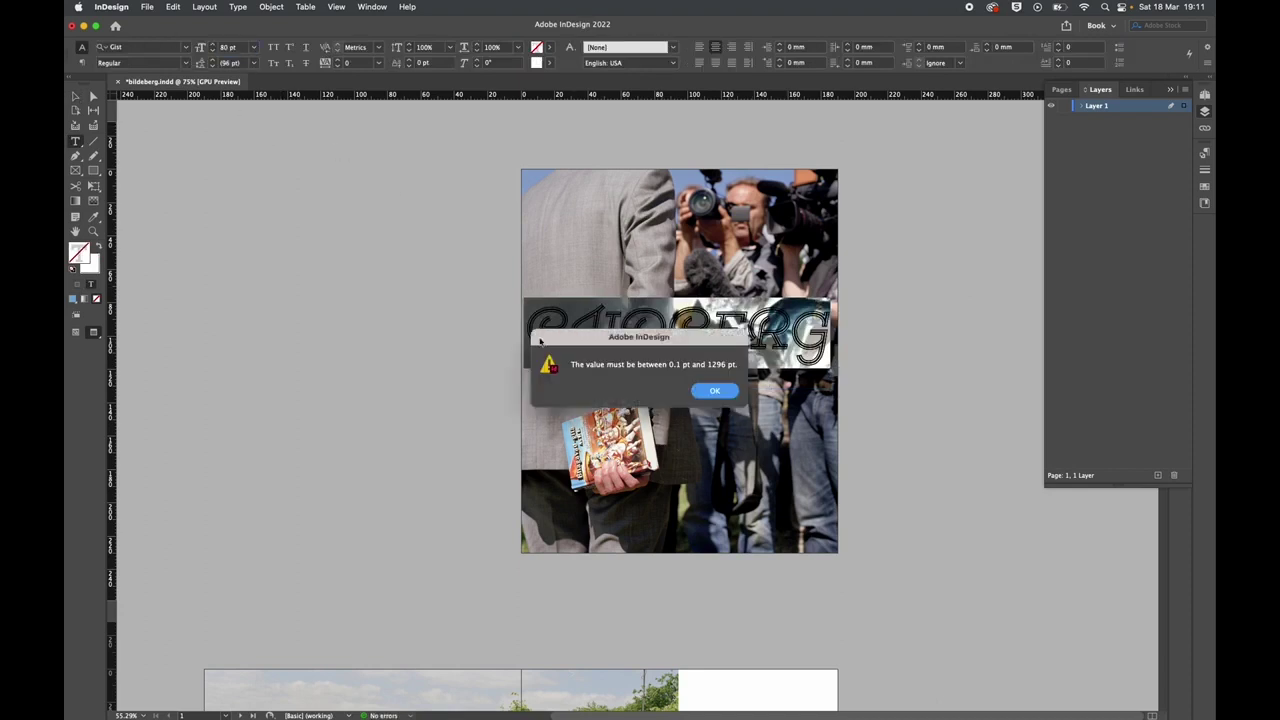
click(714, 390)
text(4)
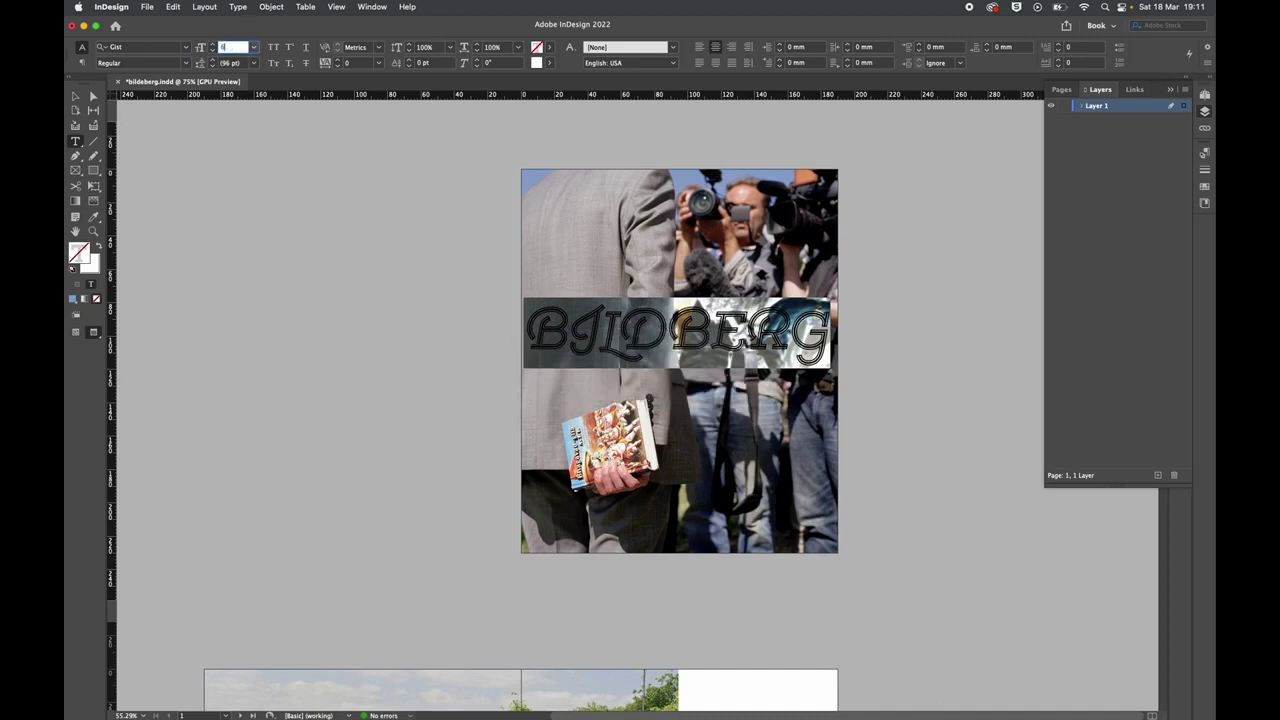
text(0)
key(Return)
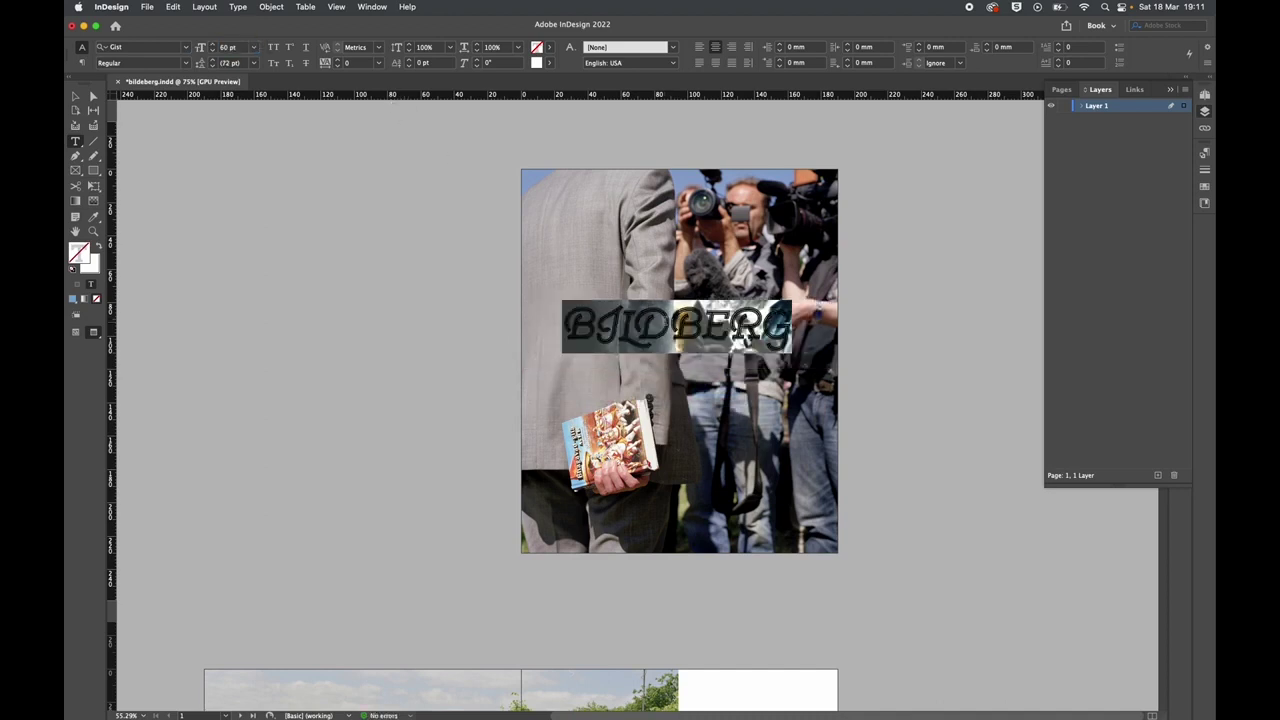
Insert the missing capital E after the D so the cover title reads BILDEBERG, and deselect the text.
click(678, 325)
text(e)
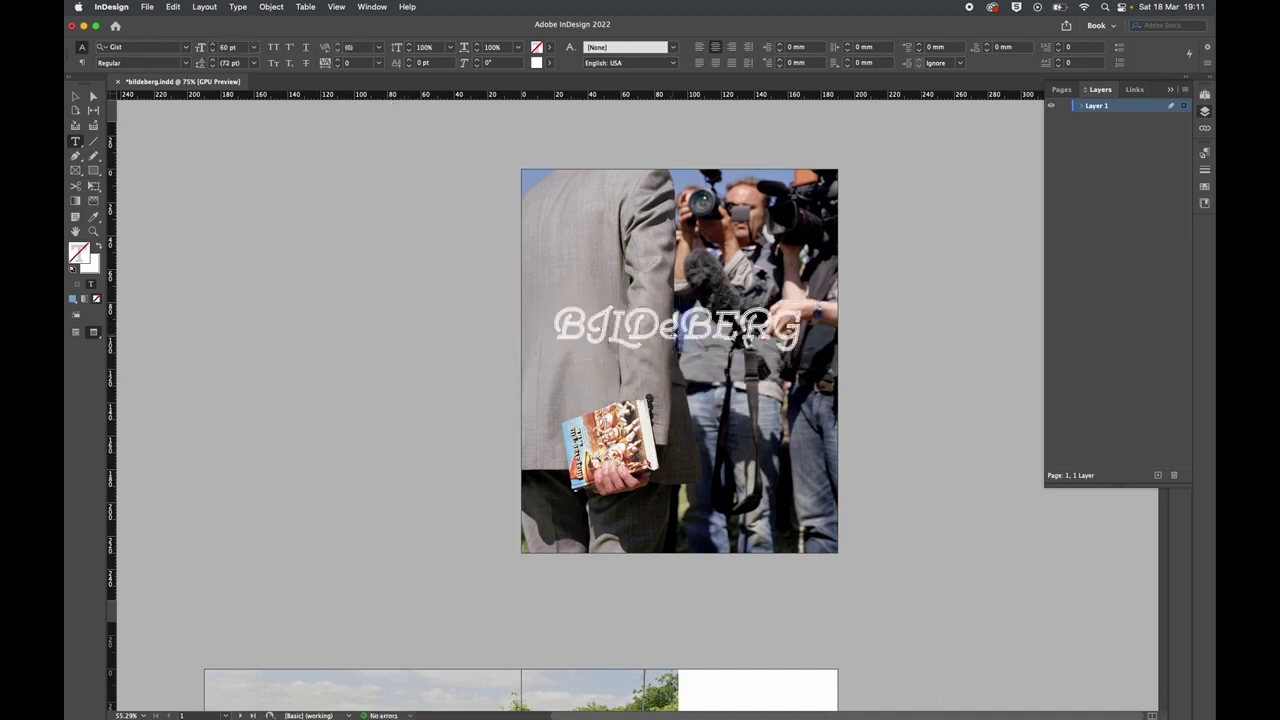
key(BackSpace)
text(E)
drag(550, 325, 806, 330)
key(super+shift+a)
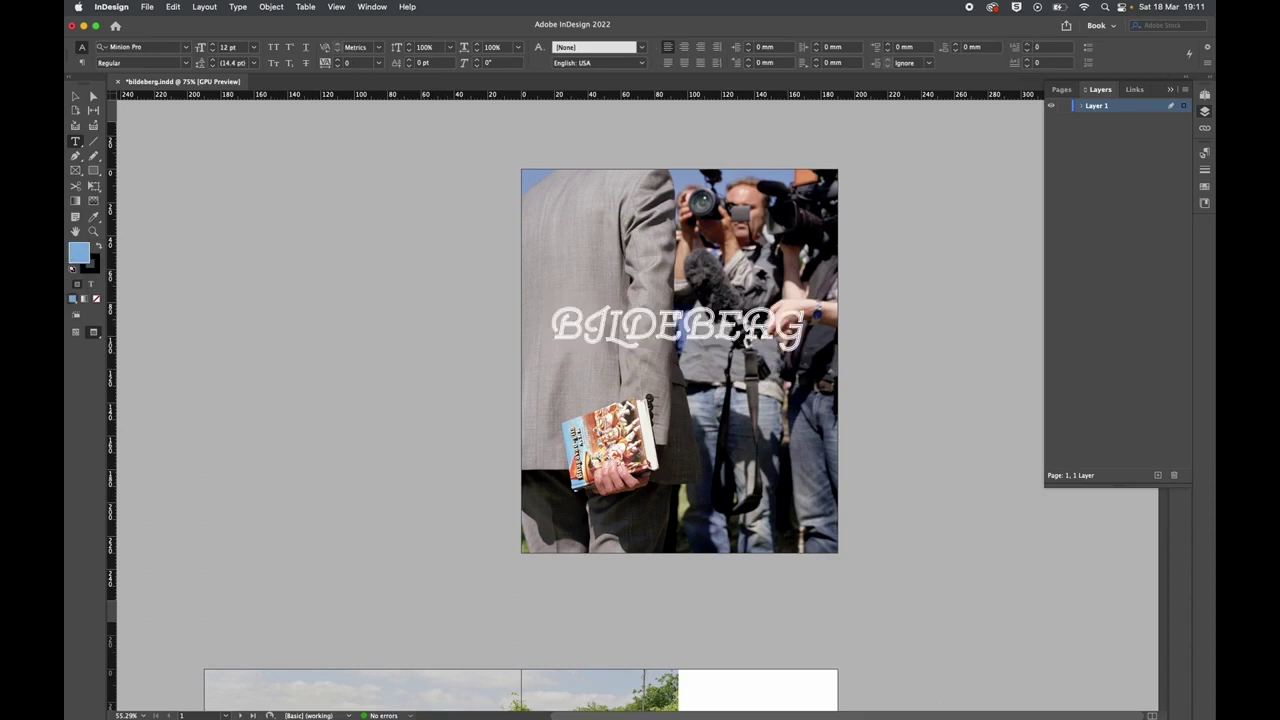
Set the BILDEBERG cover title in the Ratio Modern font.
mouse_move(368, 22)
mouse_down()
mouse_move(411, 48)
mouse_move(366, 22)
mouse_up()
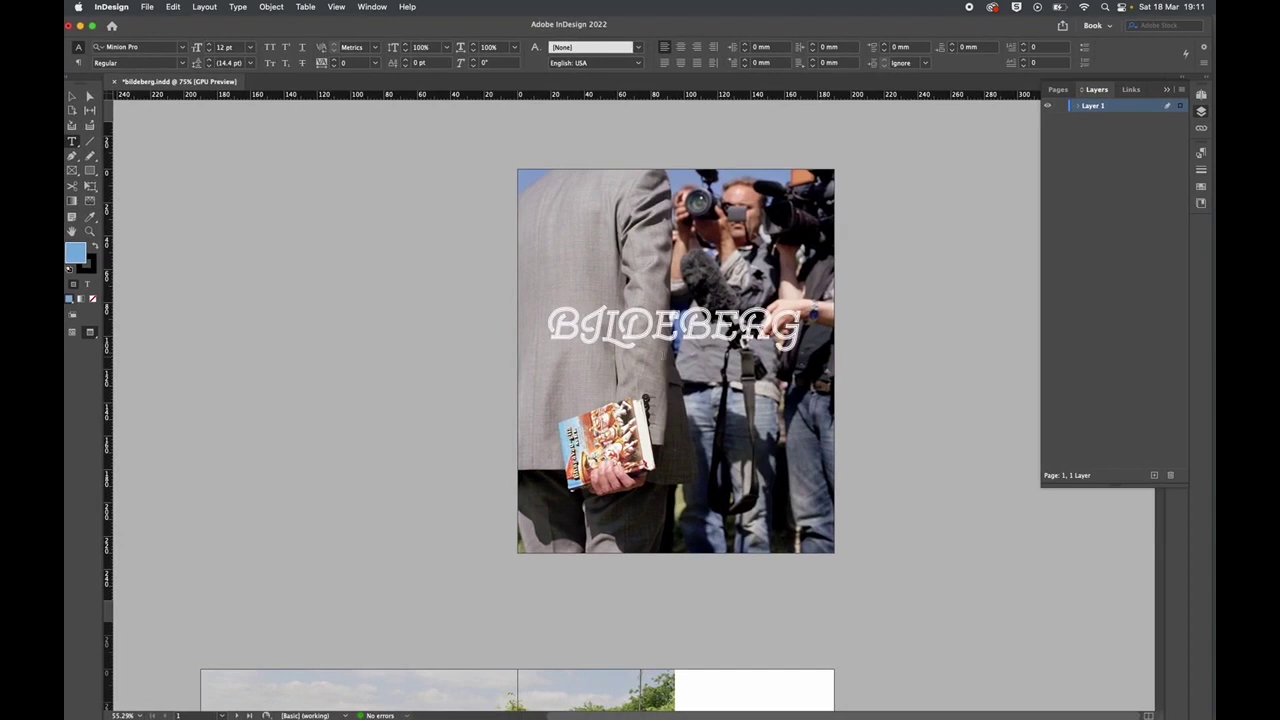
double_click(667, 352)
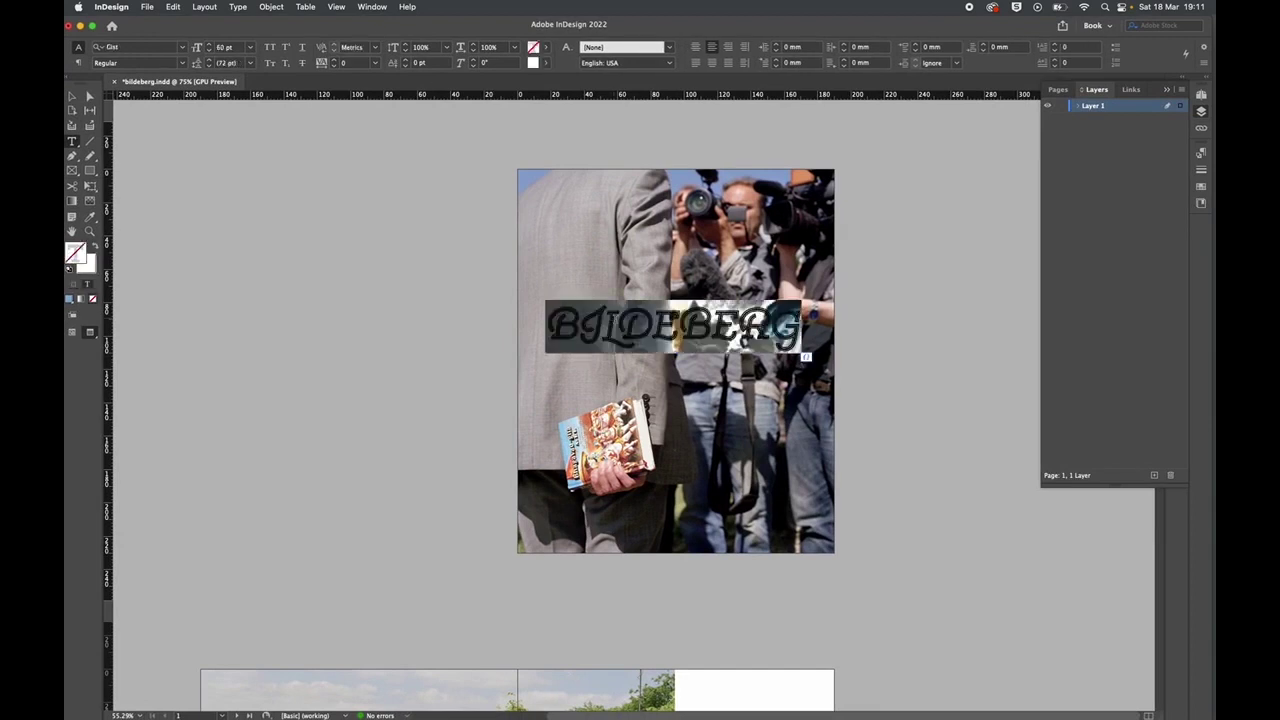
click(179, 47)
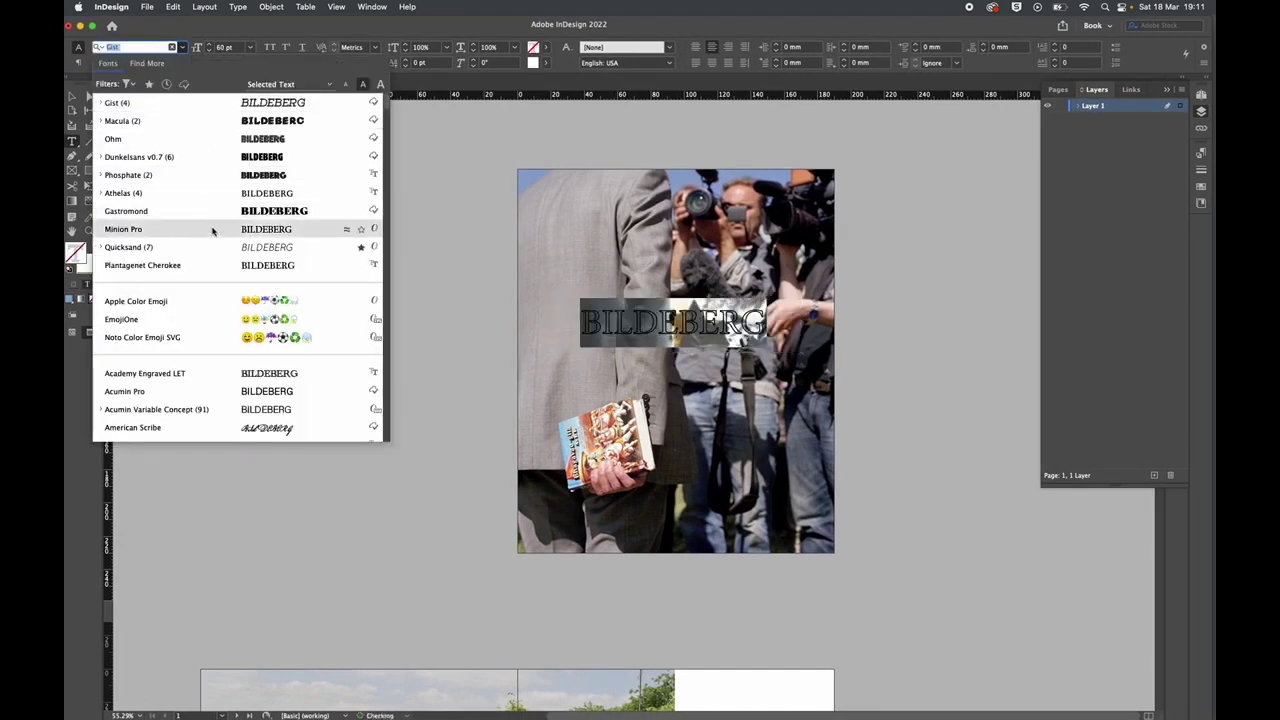
scroll(215, 284, down, 10)
scroll(215, 290, down, 1)
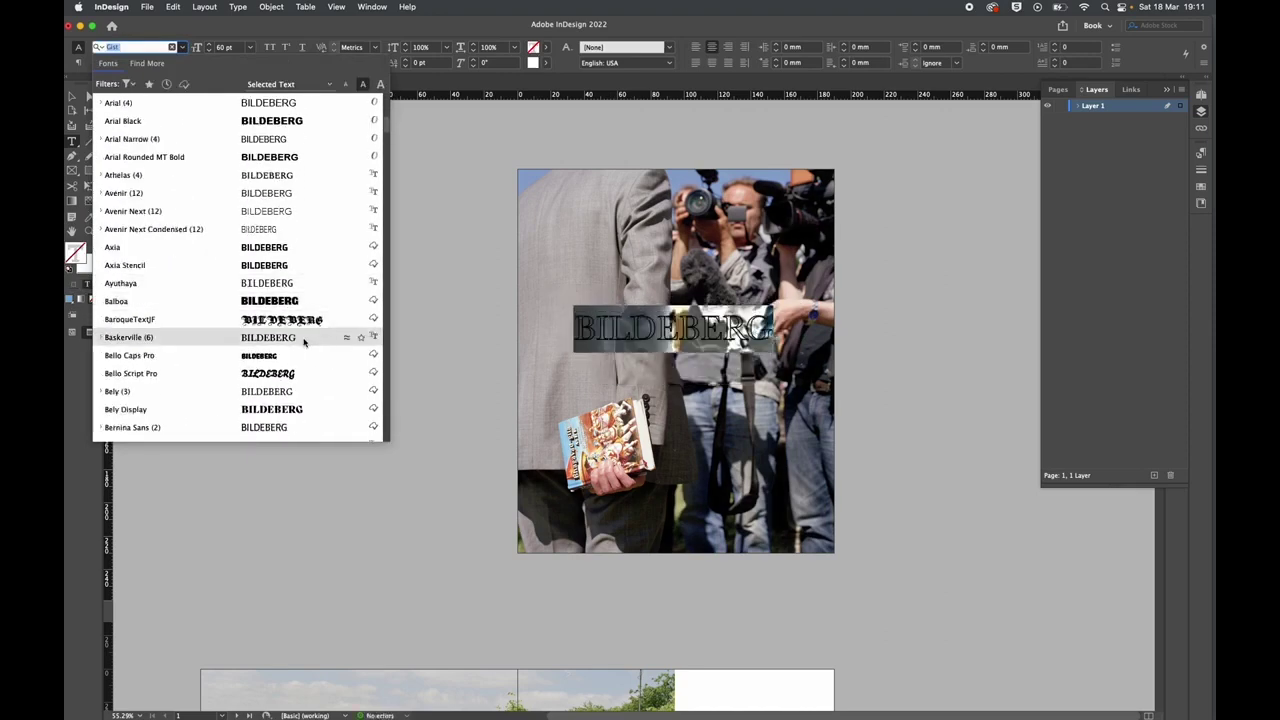
scroll(304, 342, down, 6)
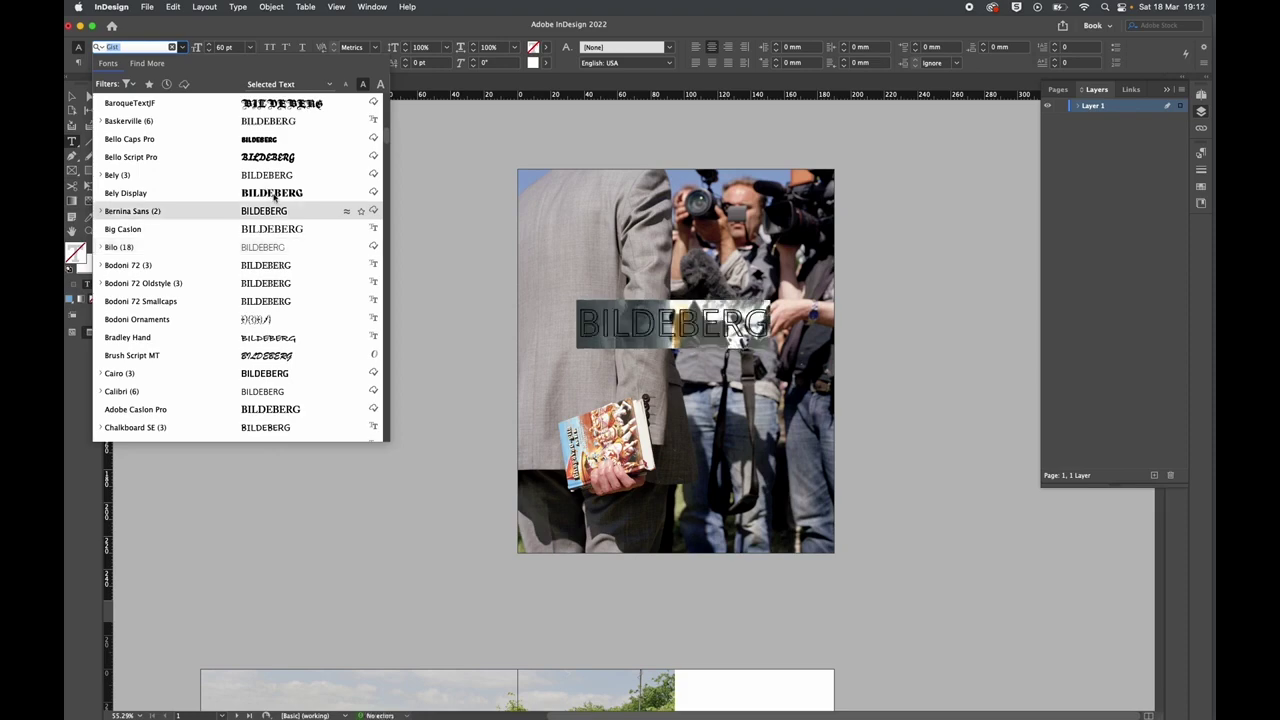
scroll(273, 206, down, 12)
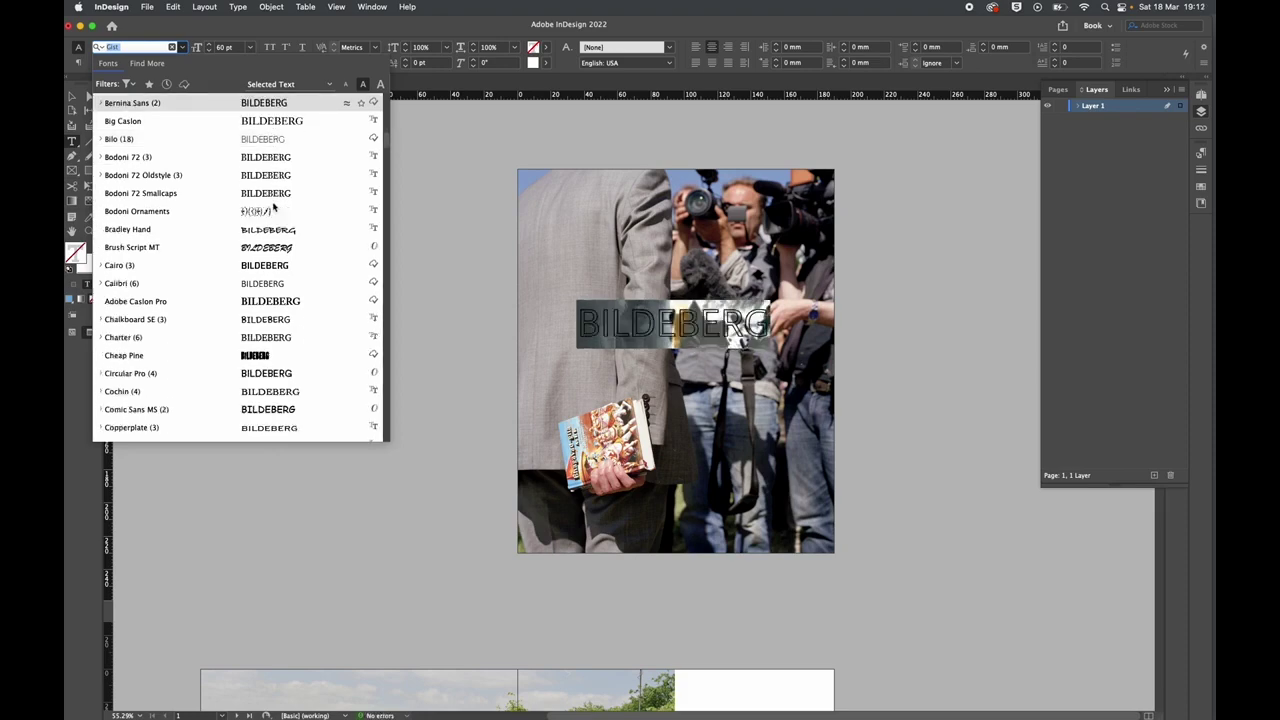
scroll(273, 206, down, 12)
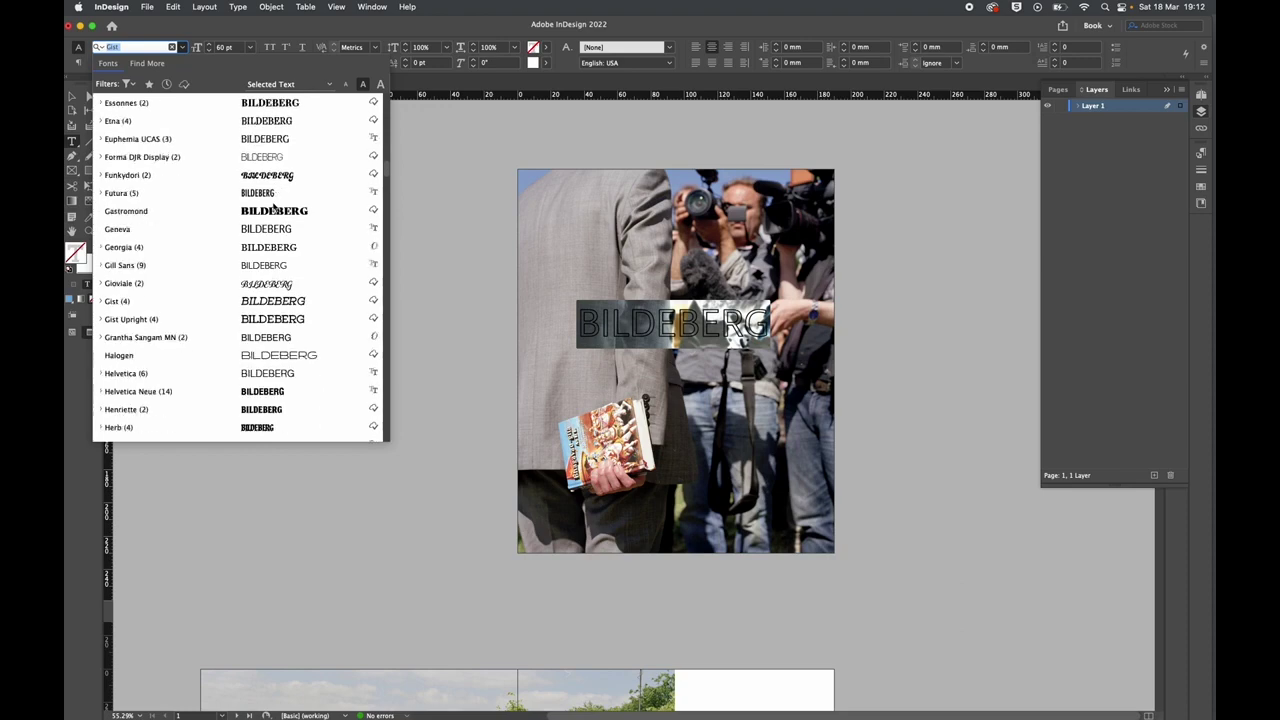
scroll(285, 237, down, 9)
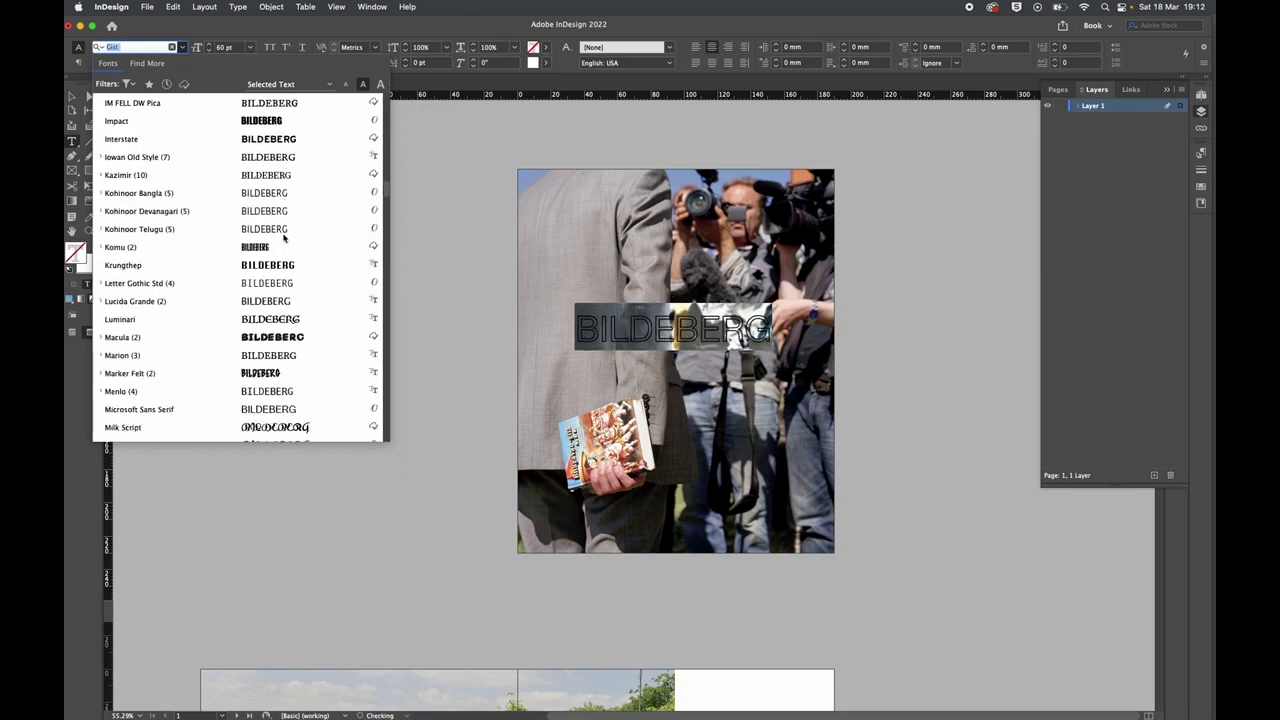
scroll(285, 237, down, 10)
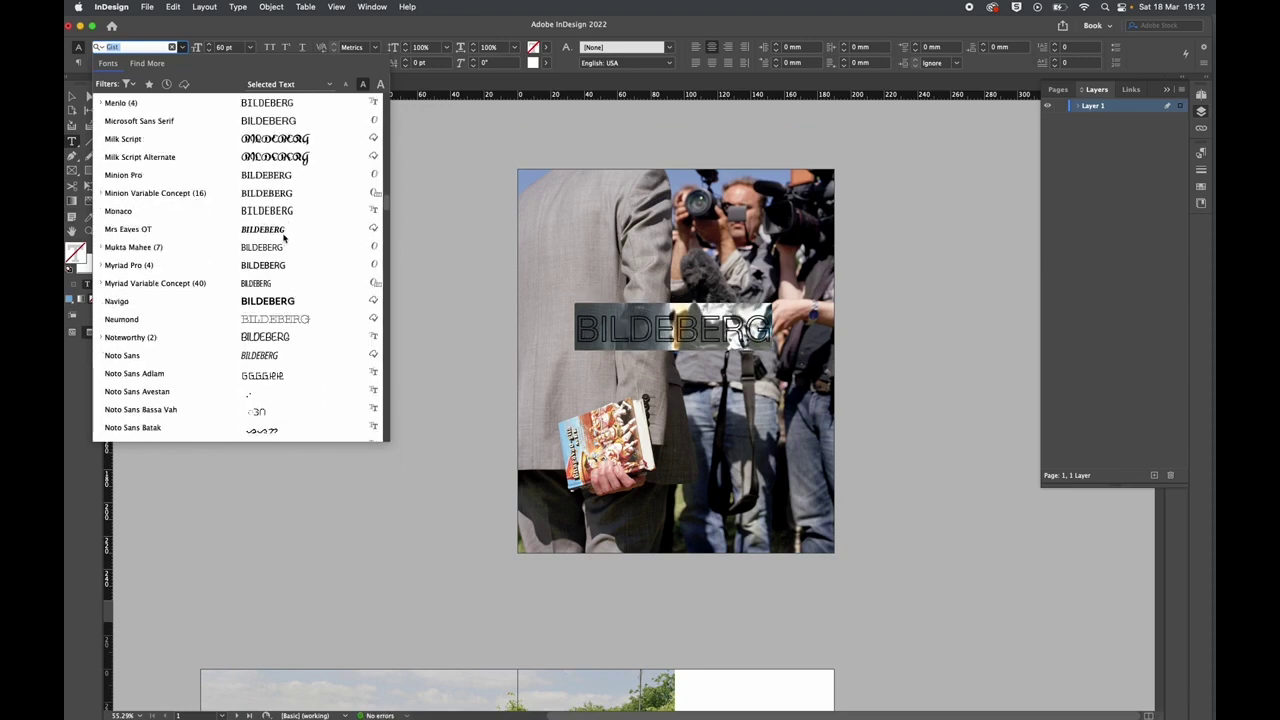
scroll(284, 237, down, 20)
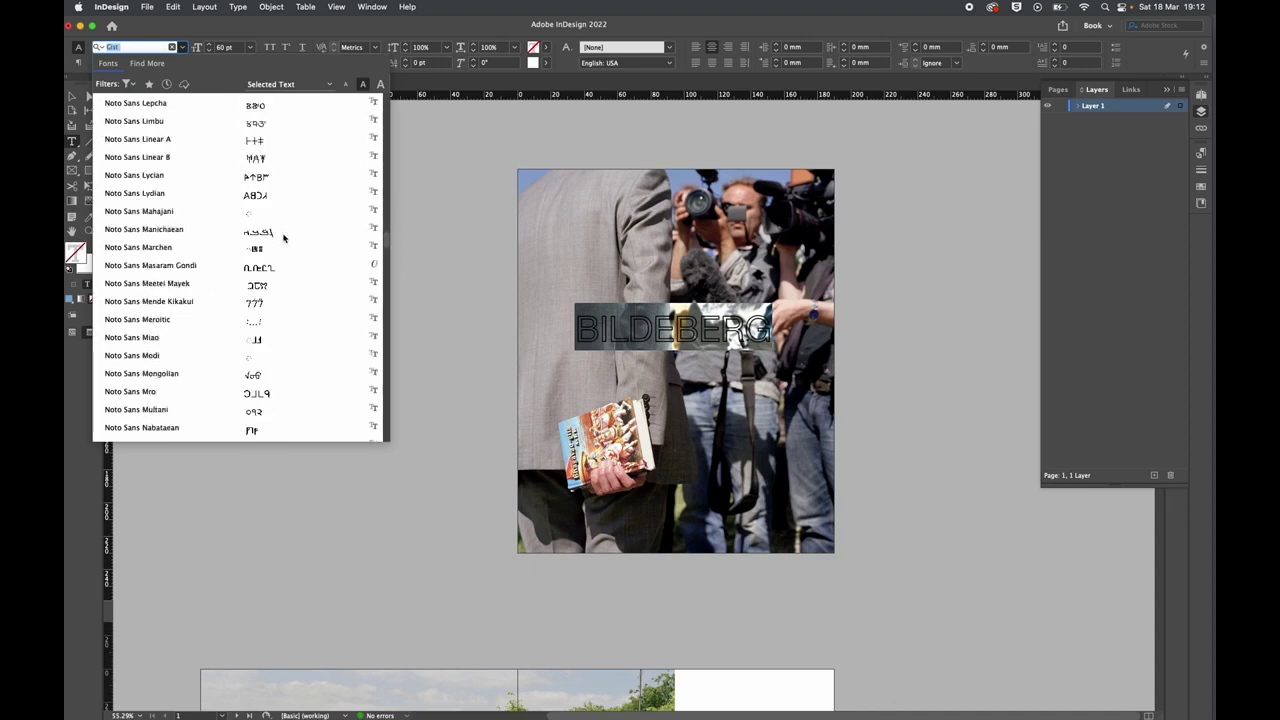
scroll(284, 237, down, 20)
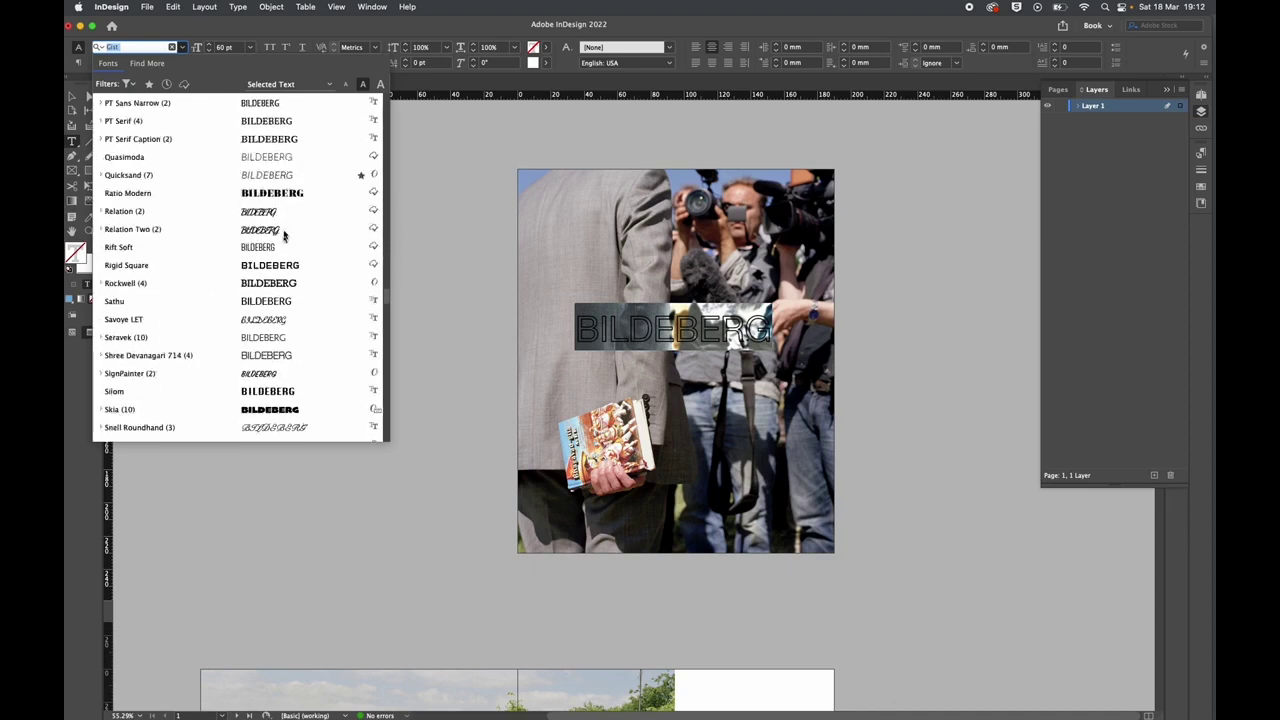
click(269, 195)
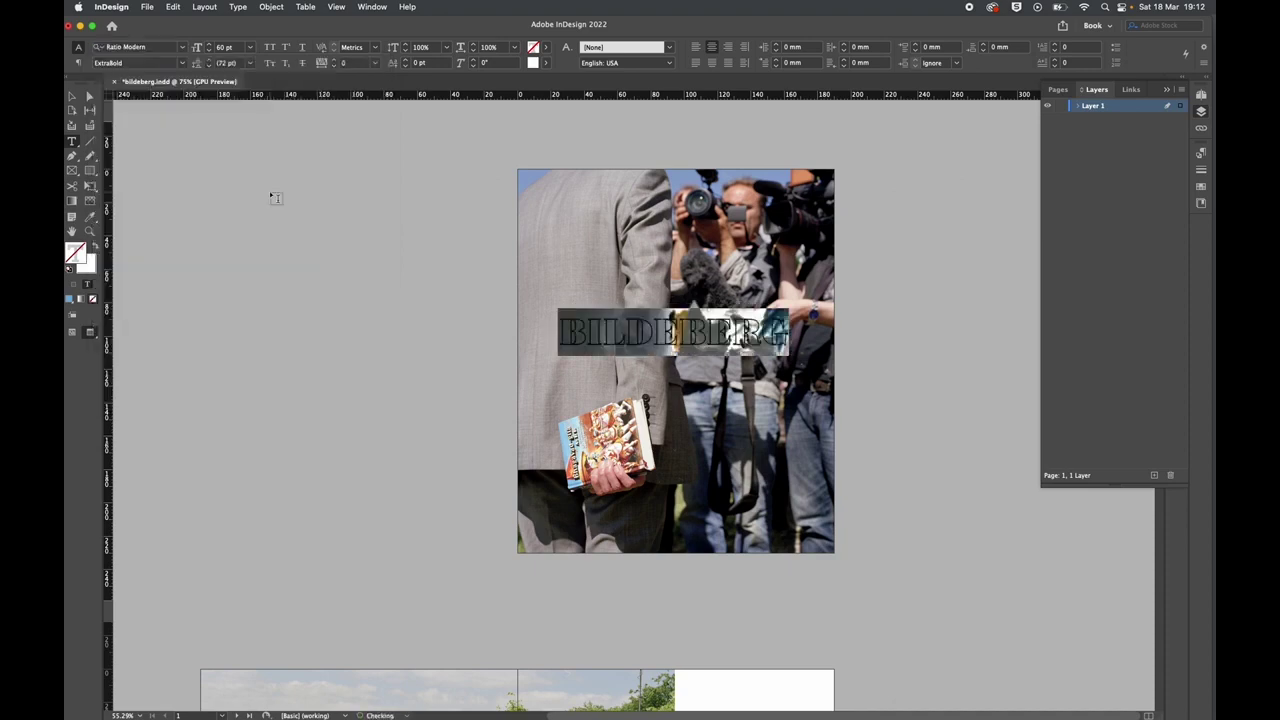
click(316, 153)
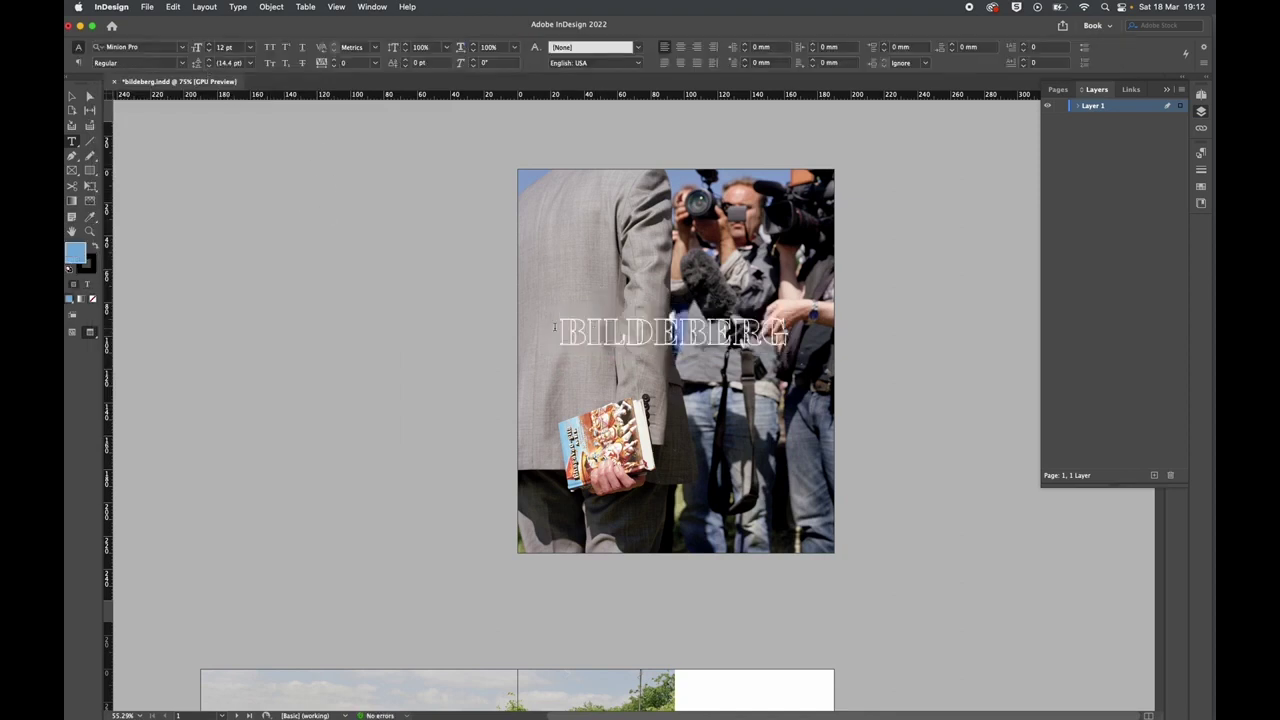
Change the BILDEBERG cover title's font to Dunkelsans v0.7 and set its size to 110 pt.
drag(566, 334, 792, 338)
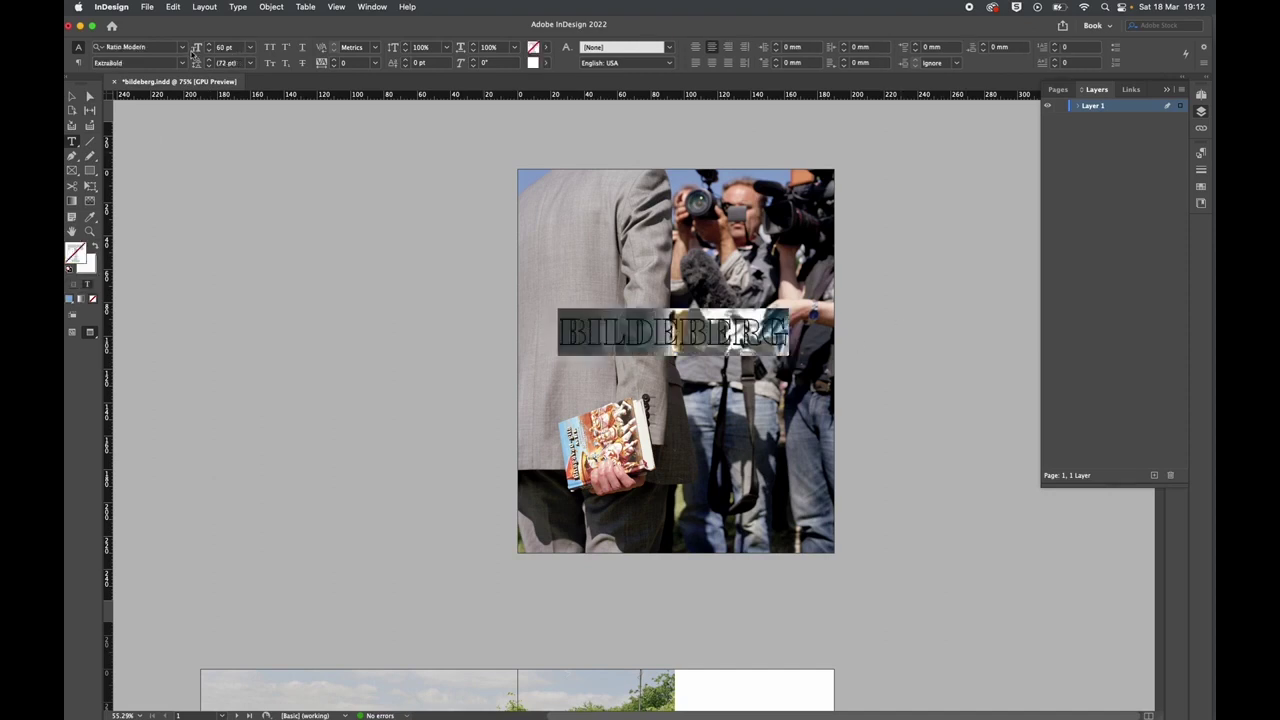
click(183, 48)
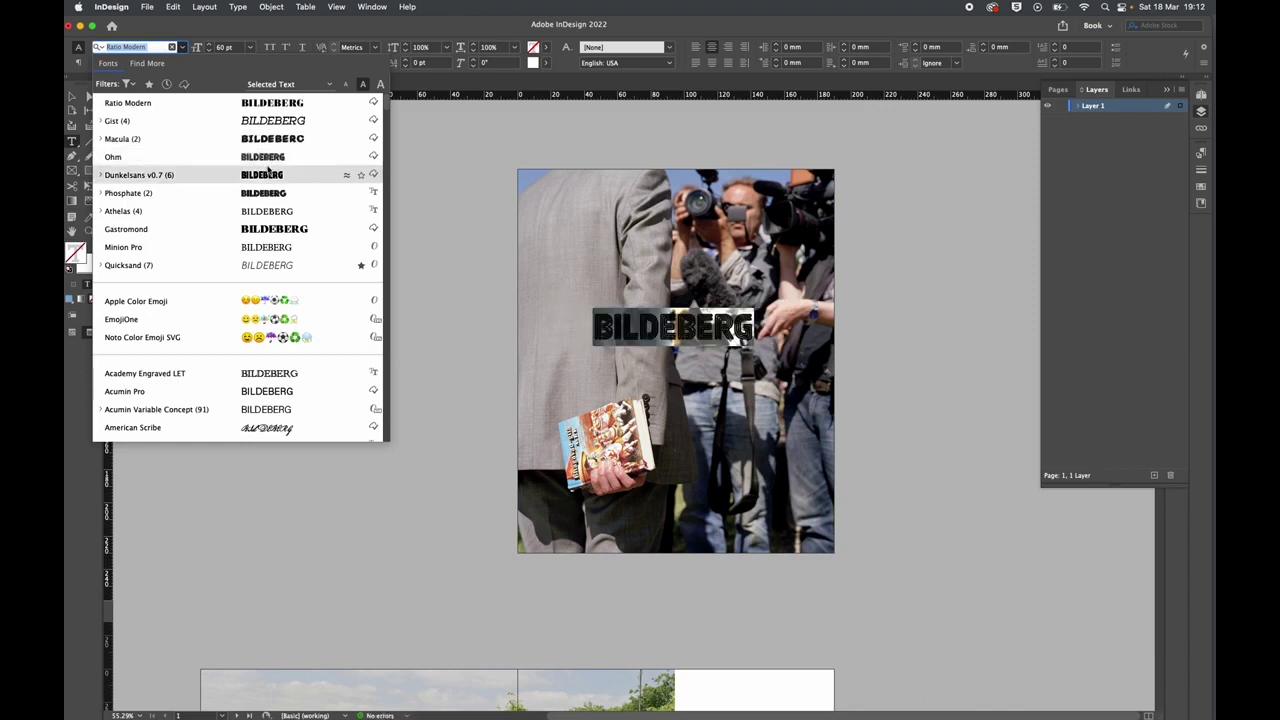
click(266, 175)
double_click(224, 47)
text(80)
key(Return)
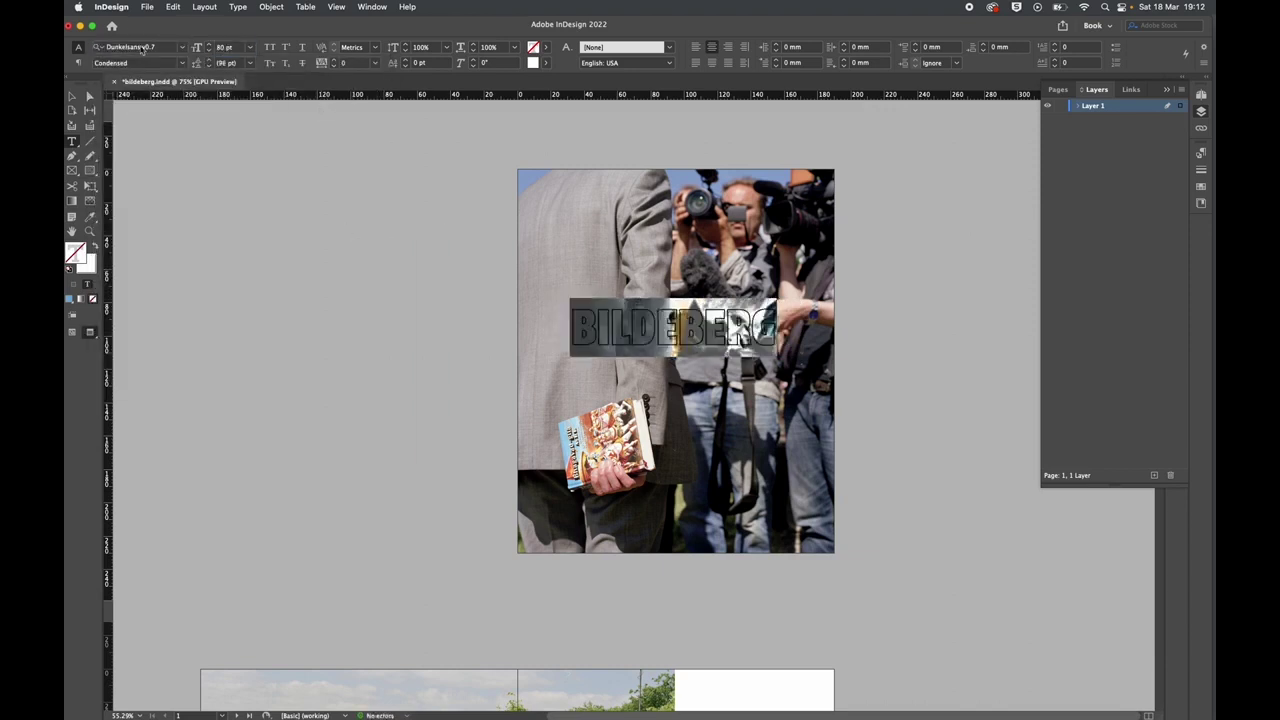
double_click(224, 47)
text(110)
key(Return)
click(400, 229)
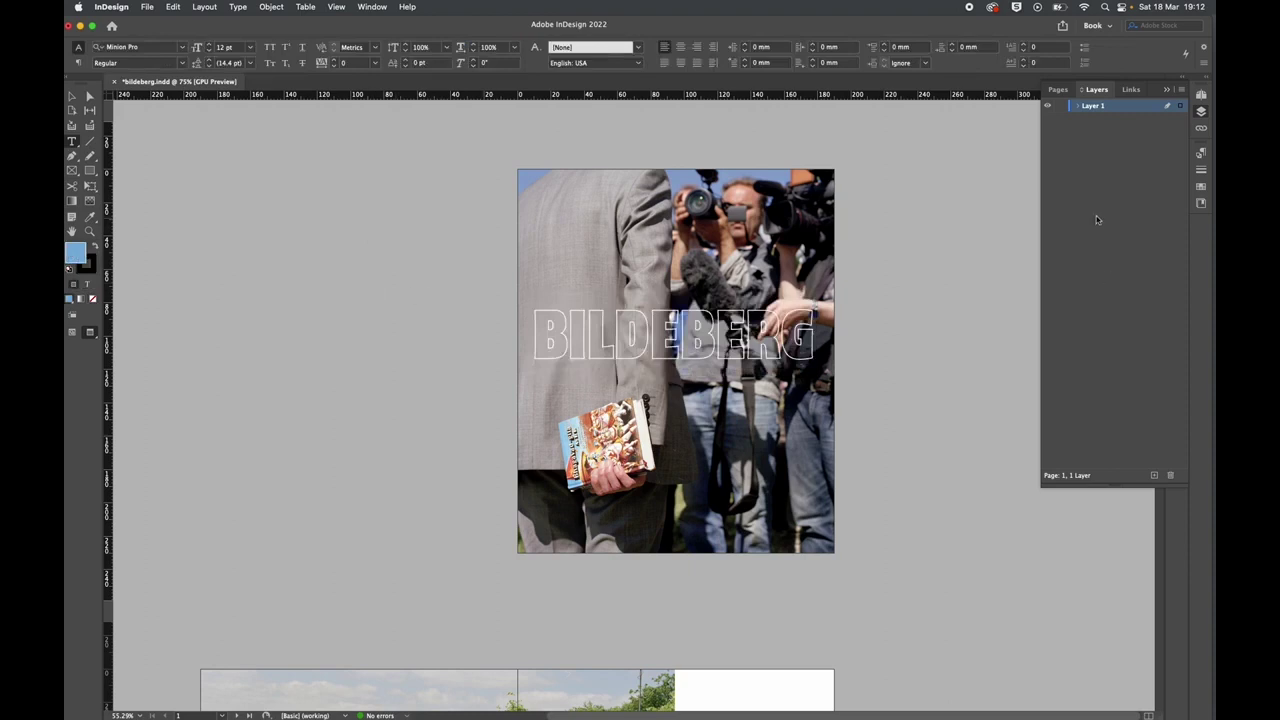
Go to page 42 and draw a text frame about 78.5 mm wide and 146 mm high on the page's left half.
click(1058, 90)
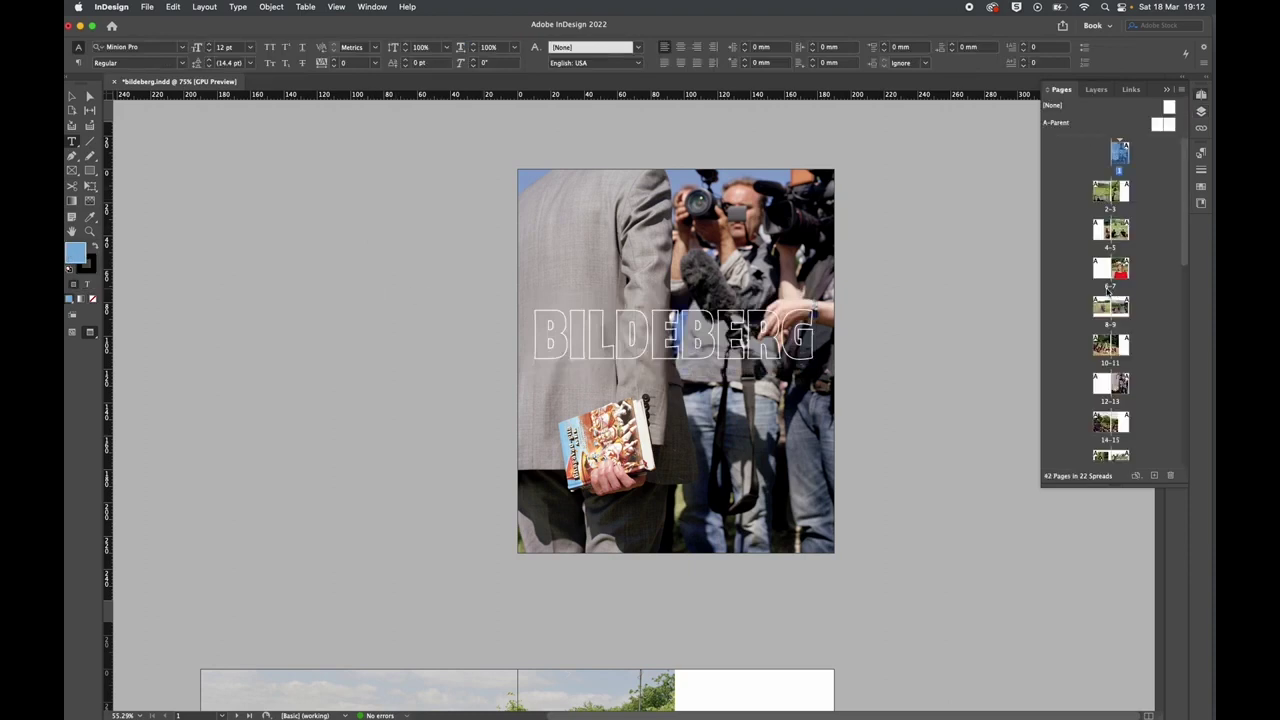
scroll(1112, 300, down, 10)
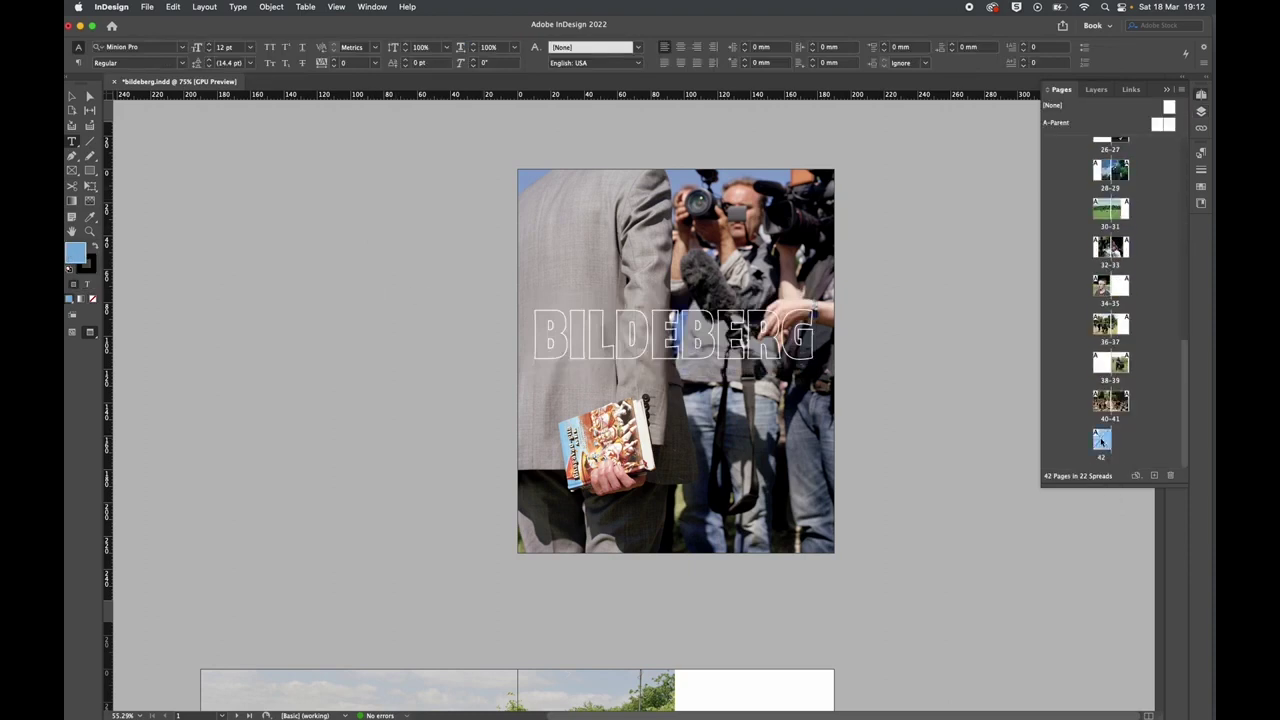
double_click(1101, 440)
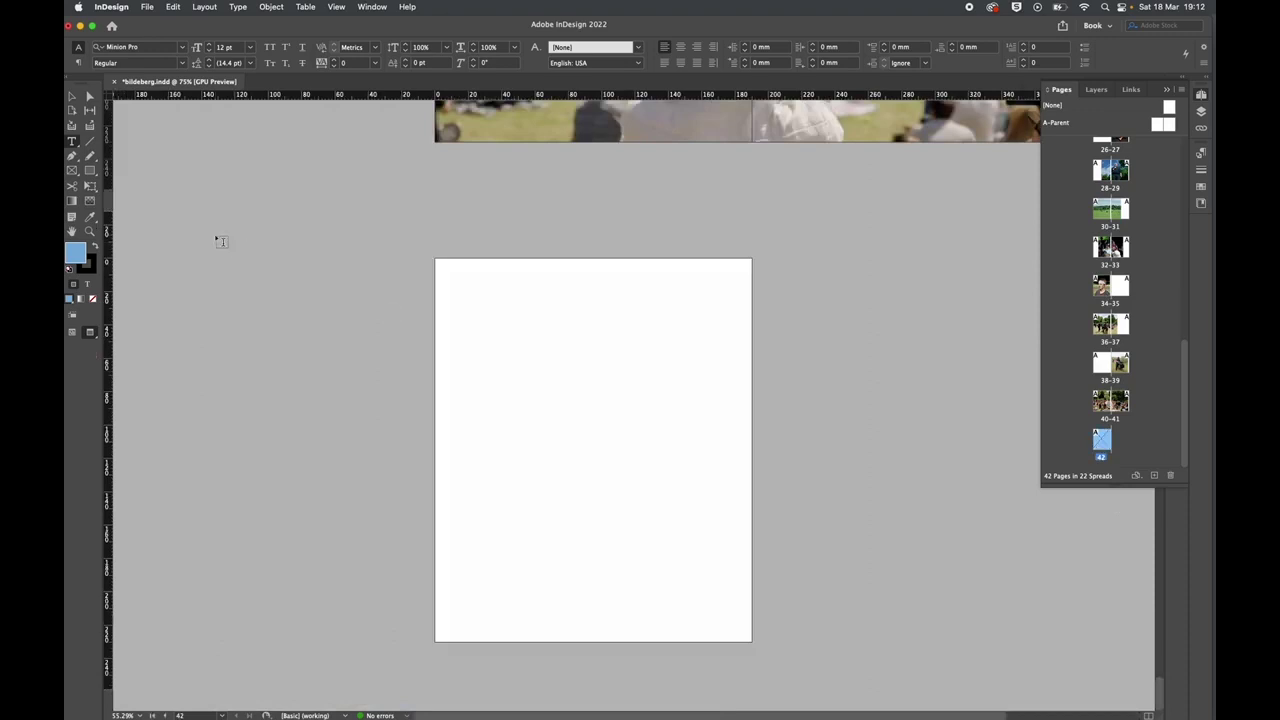
drag(452, 306, 577, 546)
key(Escape)
Leave the preview screen mode and hide the guides.
key(w)
click(640, 336)
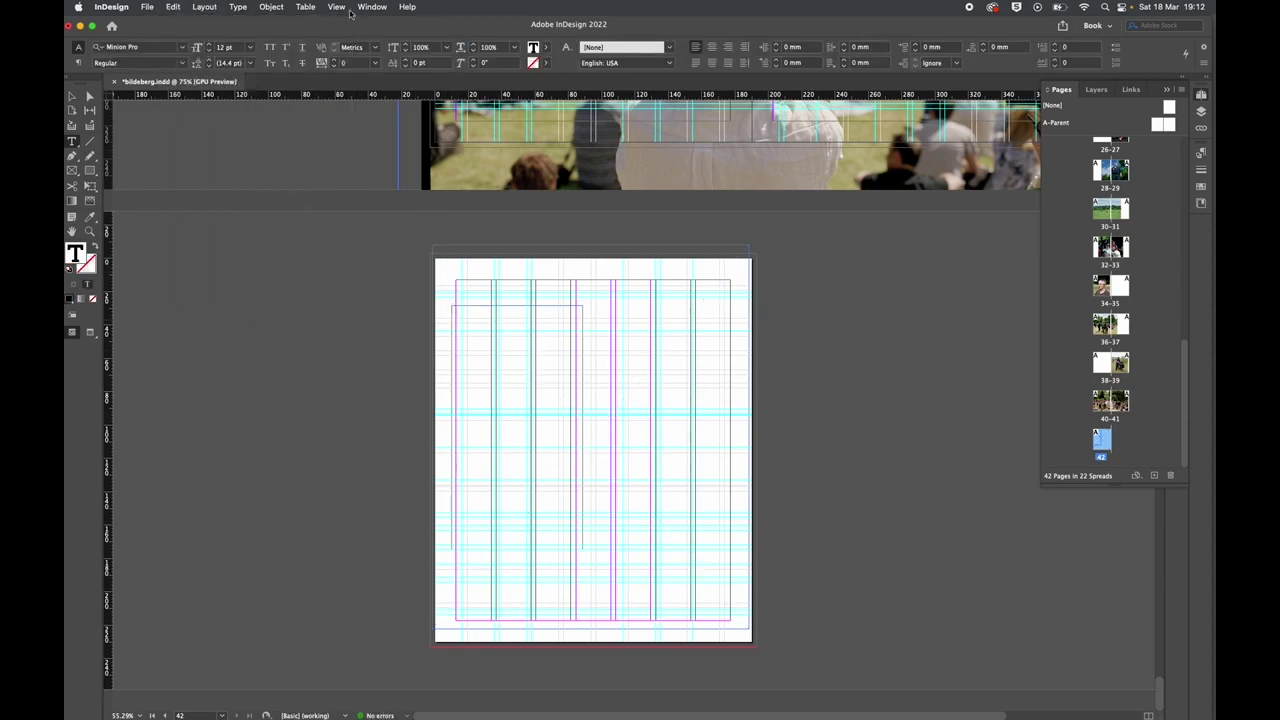
click(337, 7)
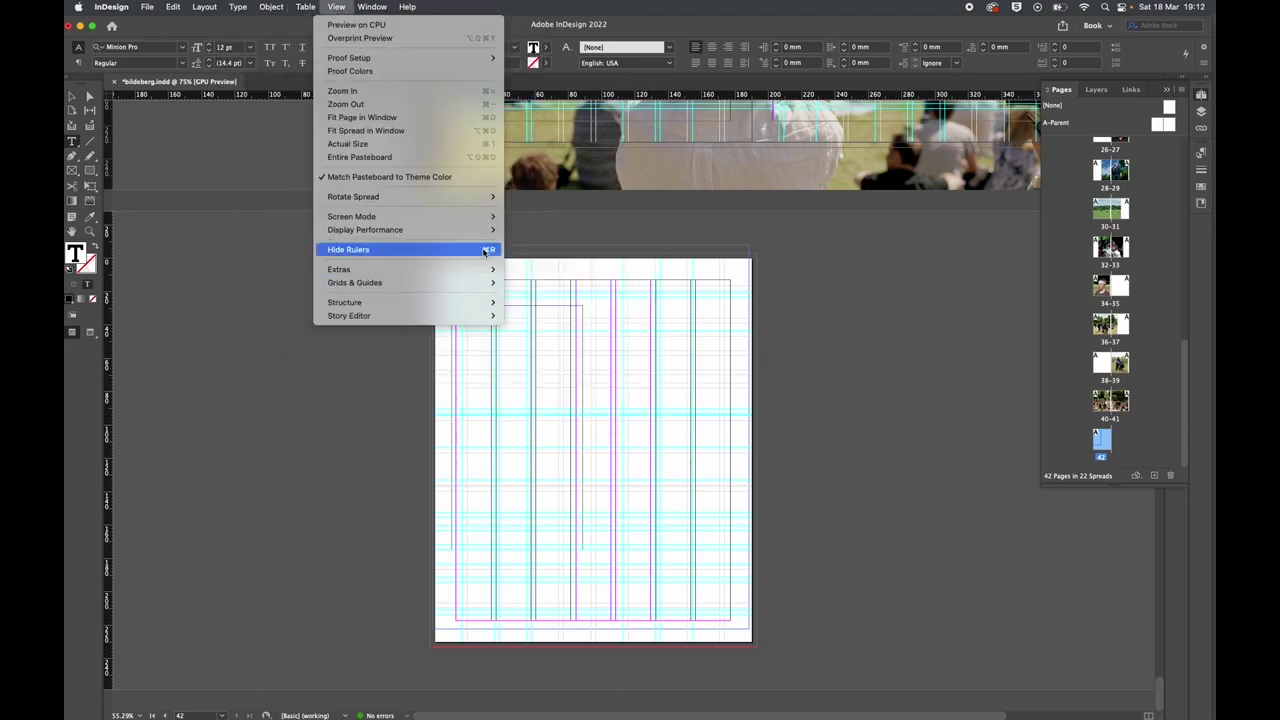
mouse_move(480, 283)
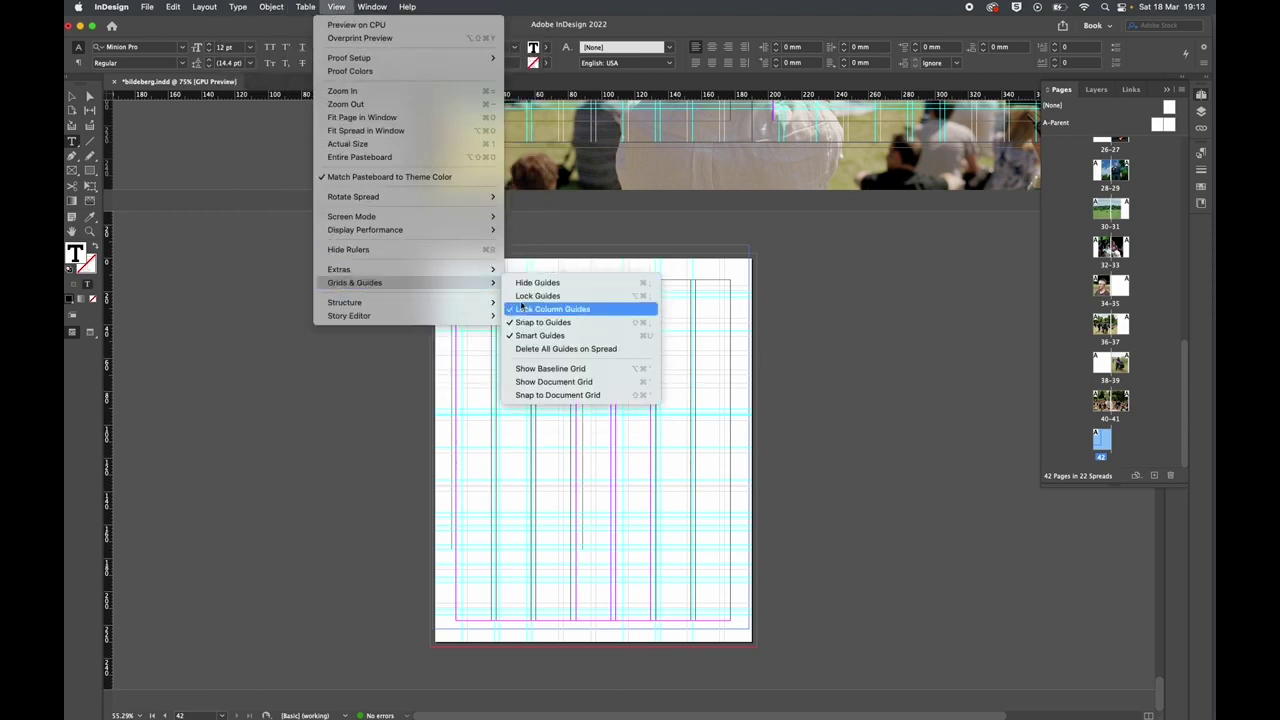
click(525, 283)
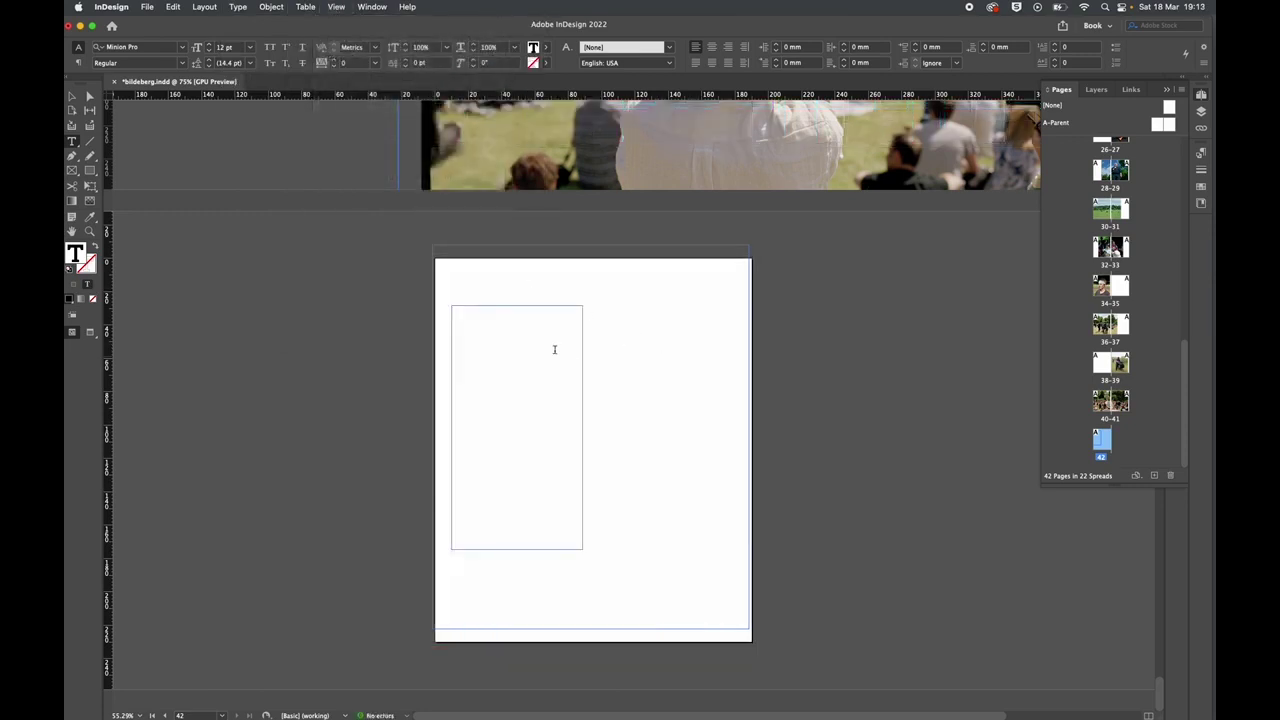
Fill the new text frame on page 42 with placeholder text.
click(570, 355)
key(Escape)
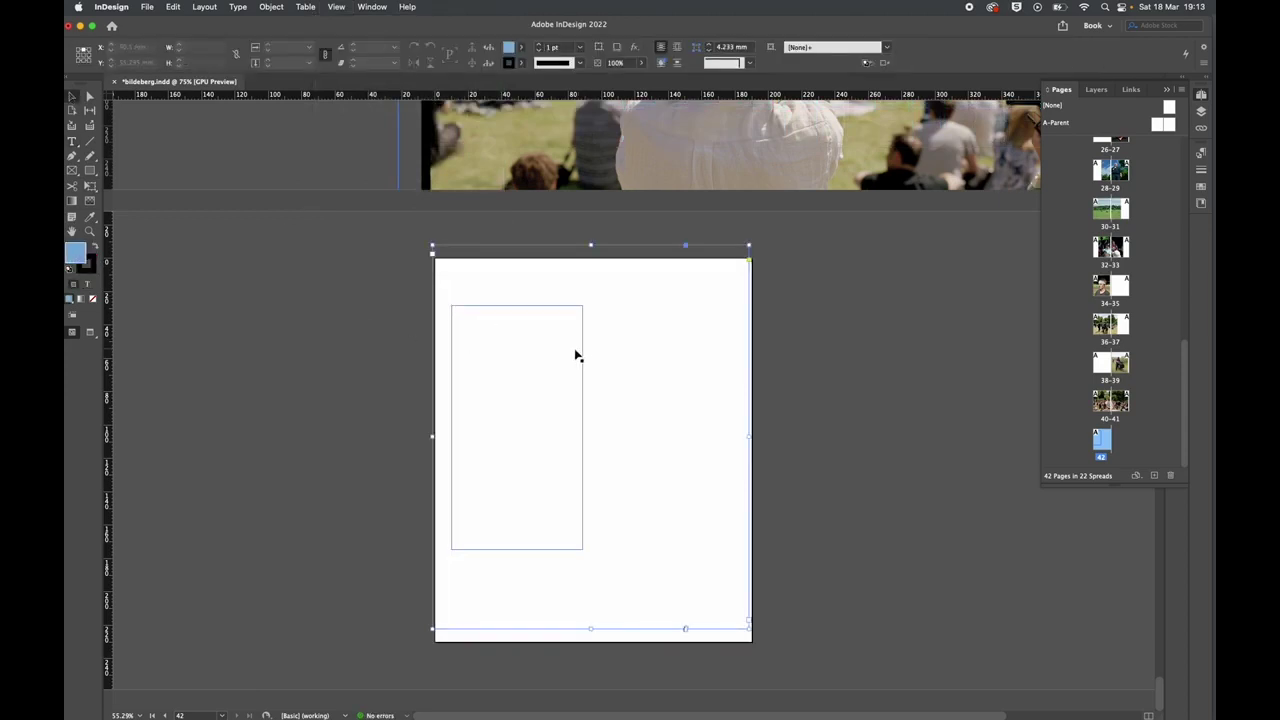
double_click(580, 355)
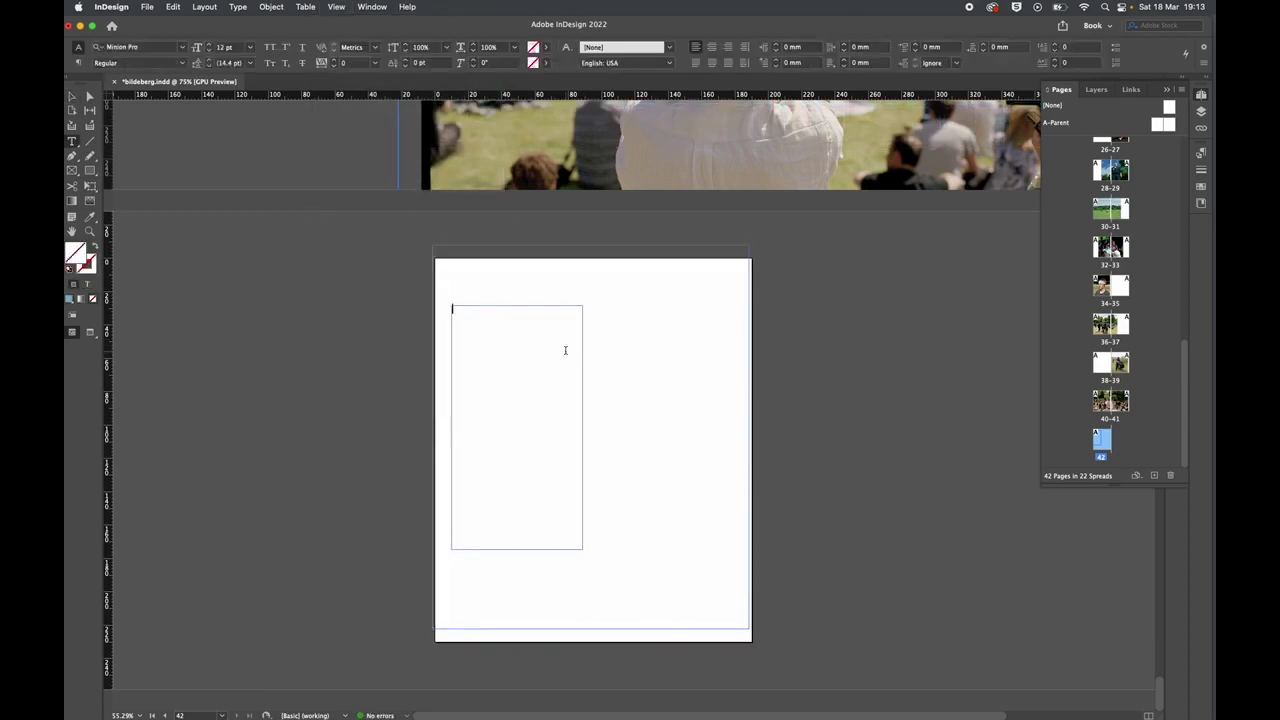
click(280, 9)
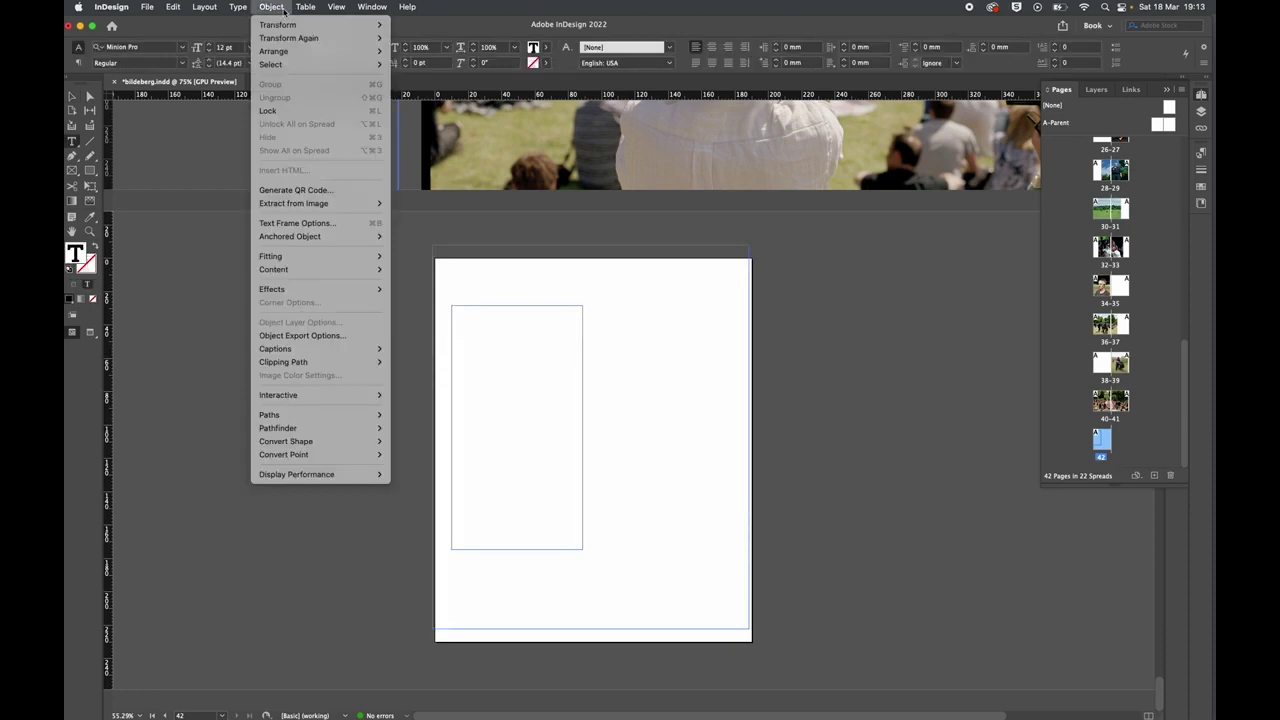
mouse_move(240, 9)
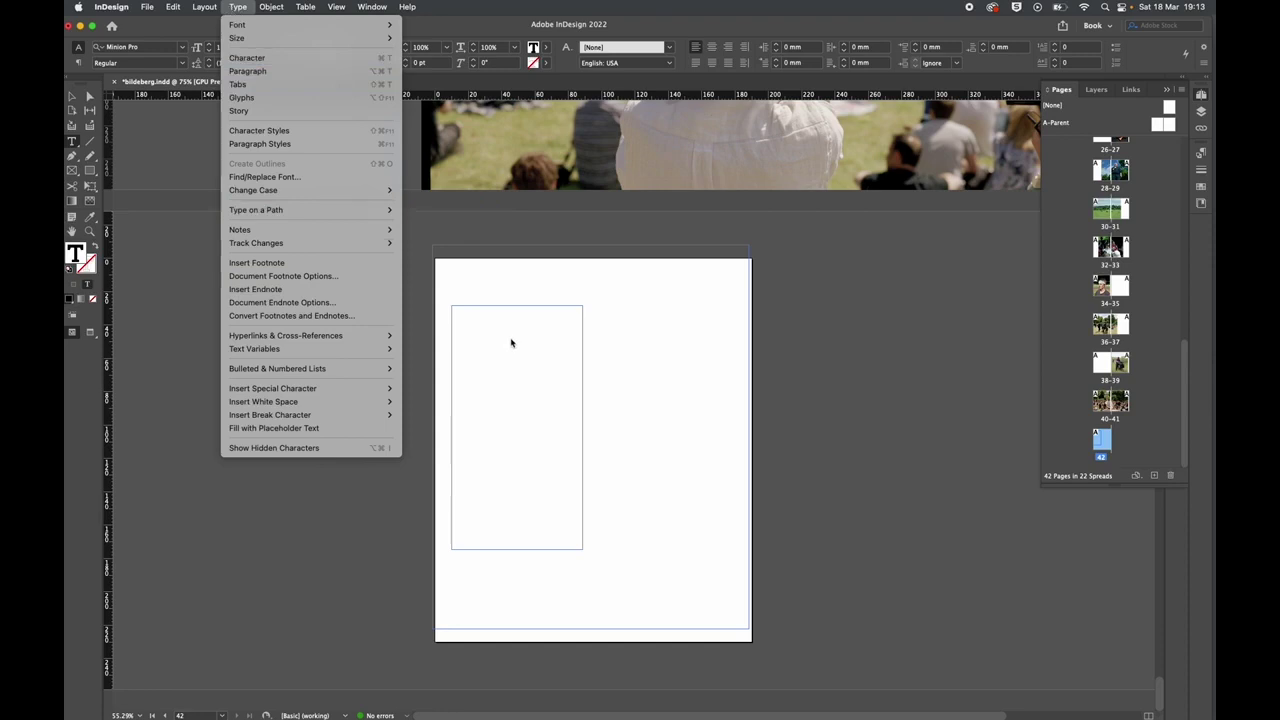
click(306, 428)
click(492, 376)
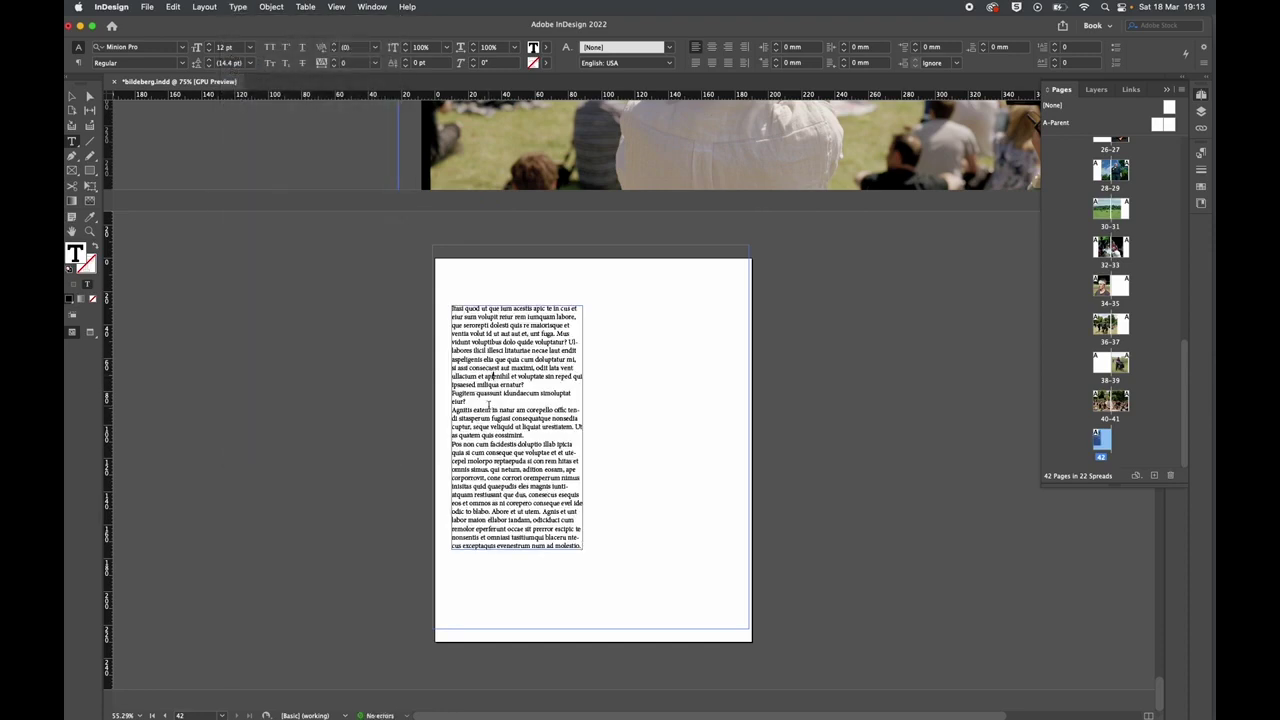
Insert a blank line after the short second paragraph and extend the text frame downward to a height of 185 mm.
click(487, 401)
key(Return)
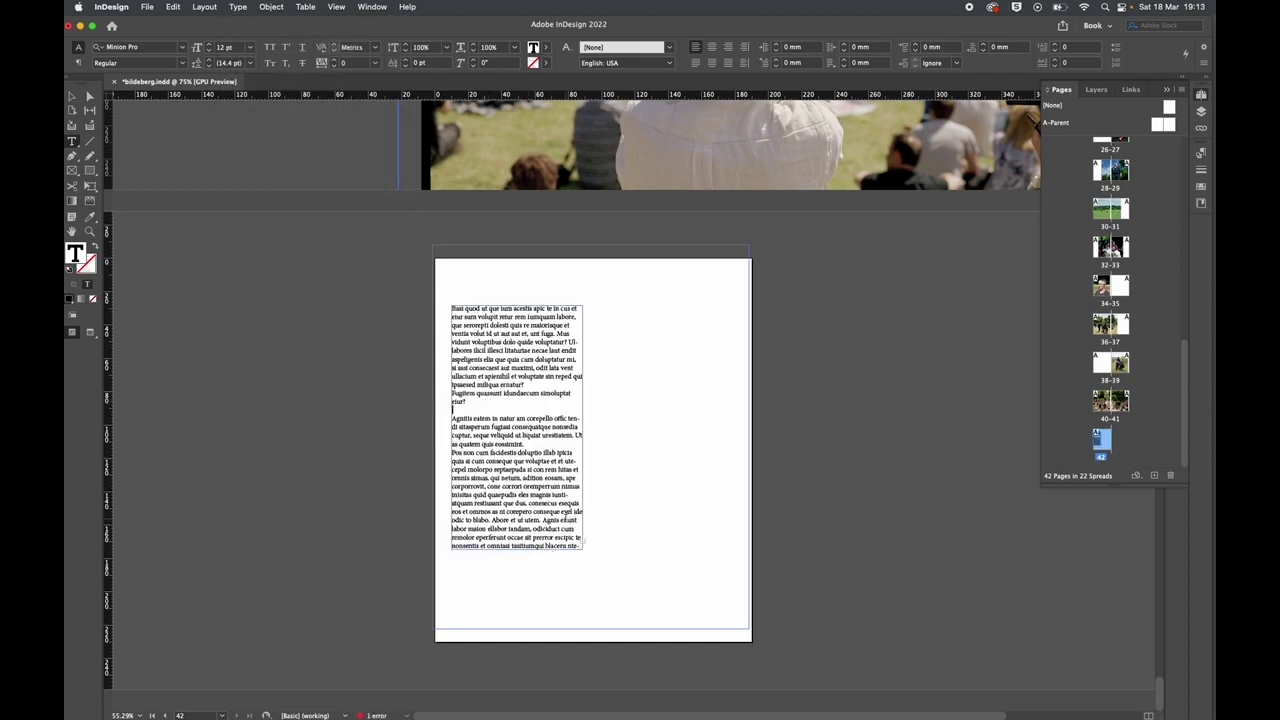
click(71, 96)
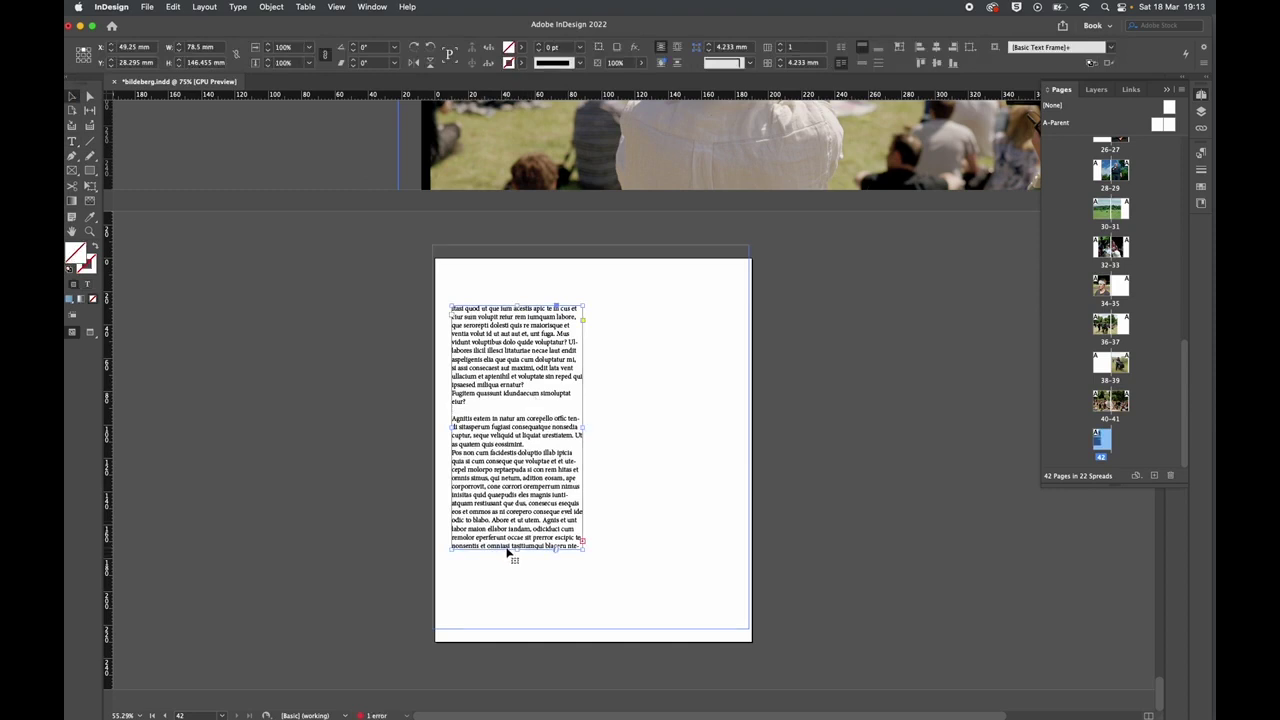
drag(516, 549, 518, 614)
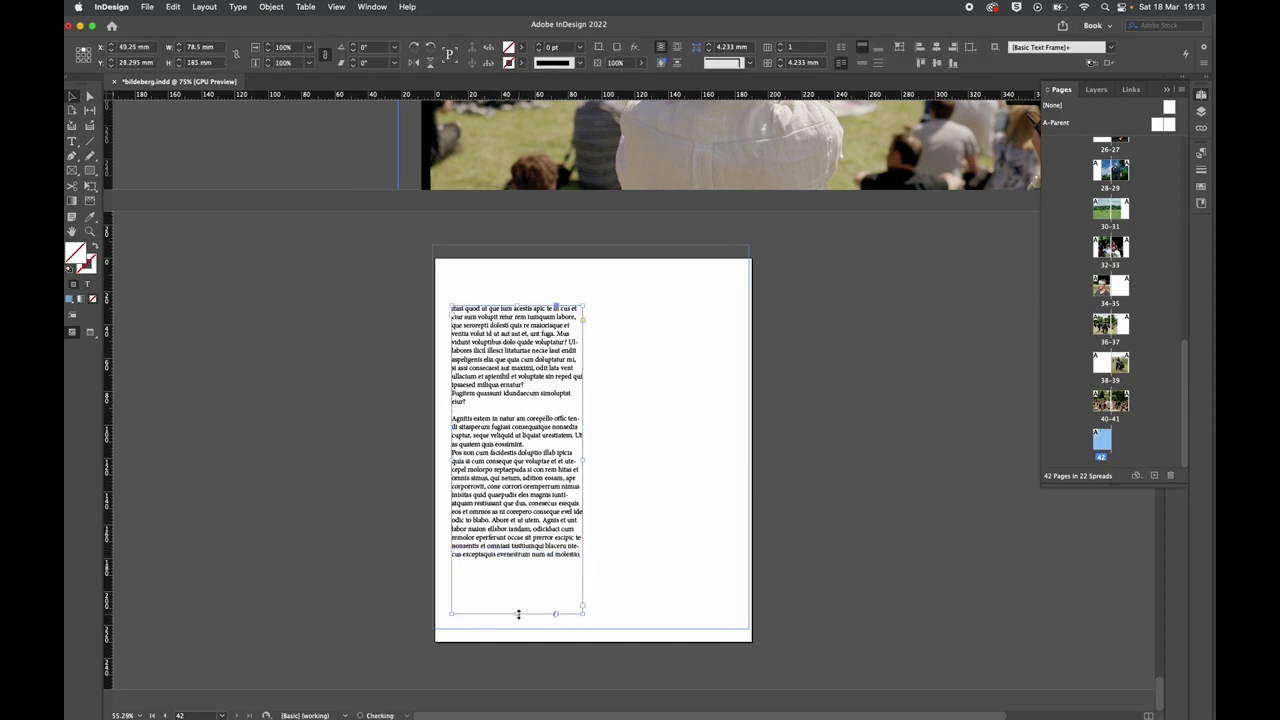
Set all the placeholder text in the page 42 column to 9 pt.
double_click(500, 418)
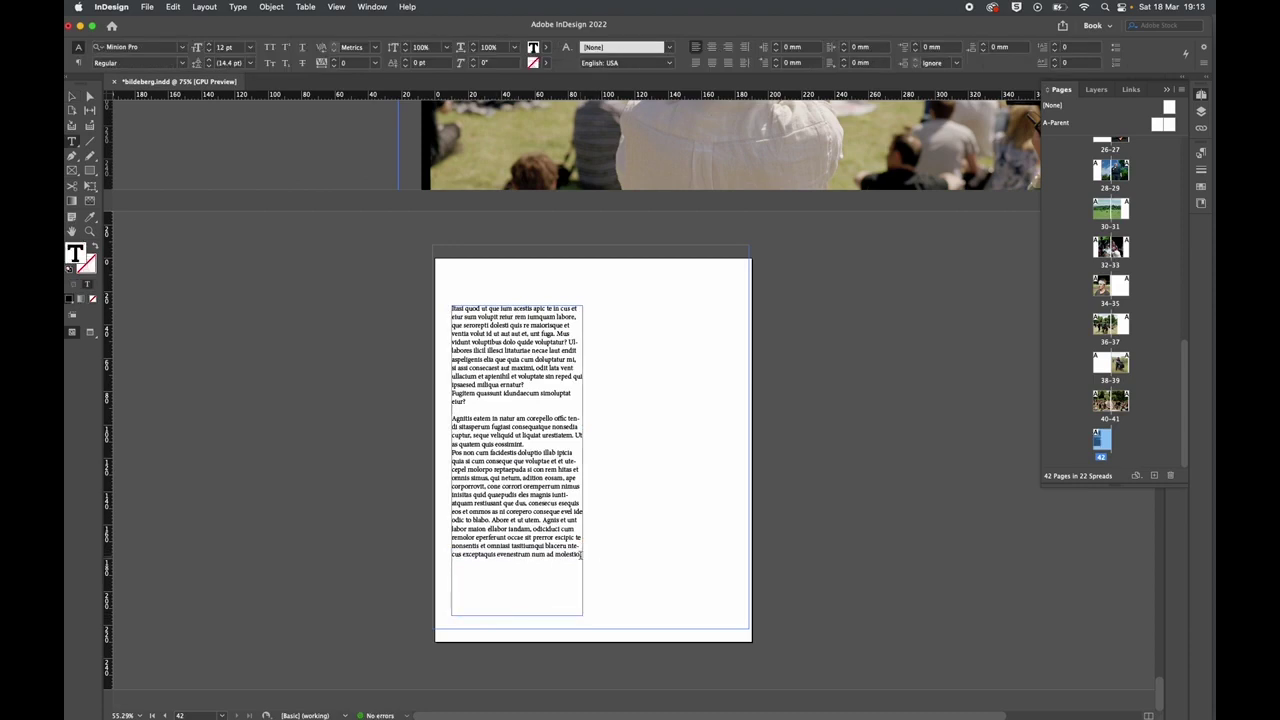
drag(582, 553, 374, 300)
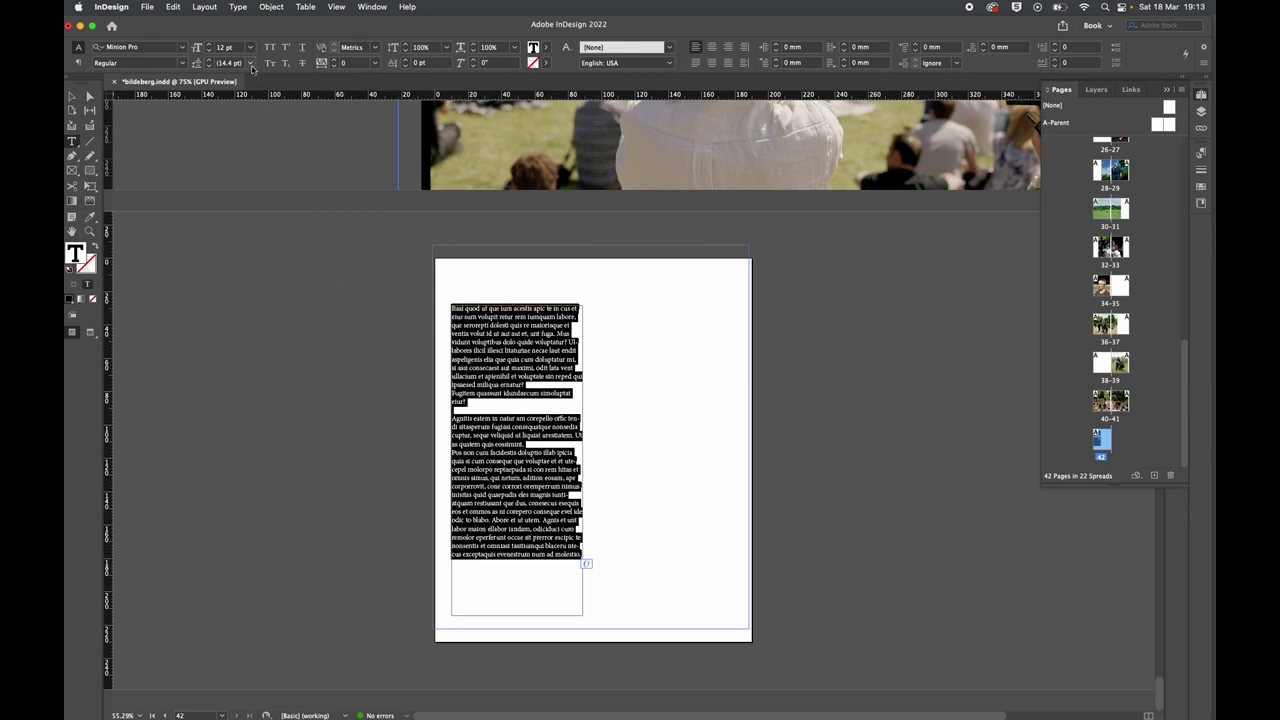
drag(247, 47, 165, 47)
text(9)
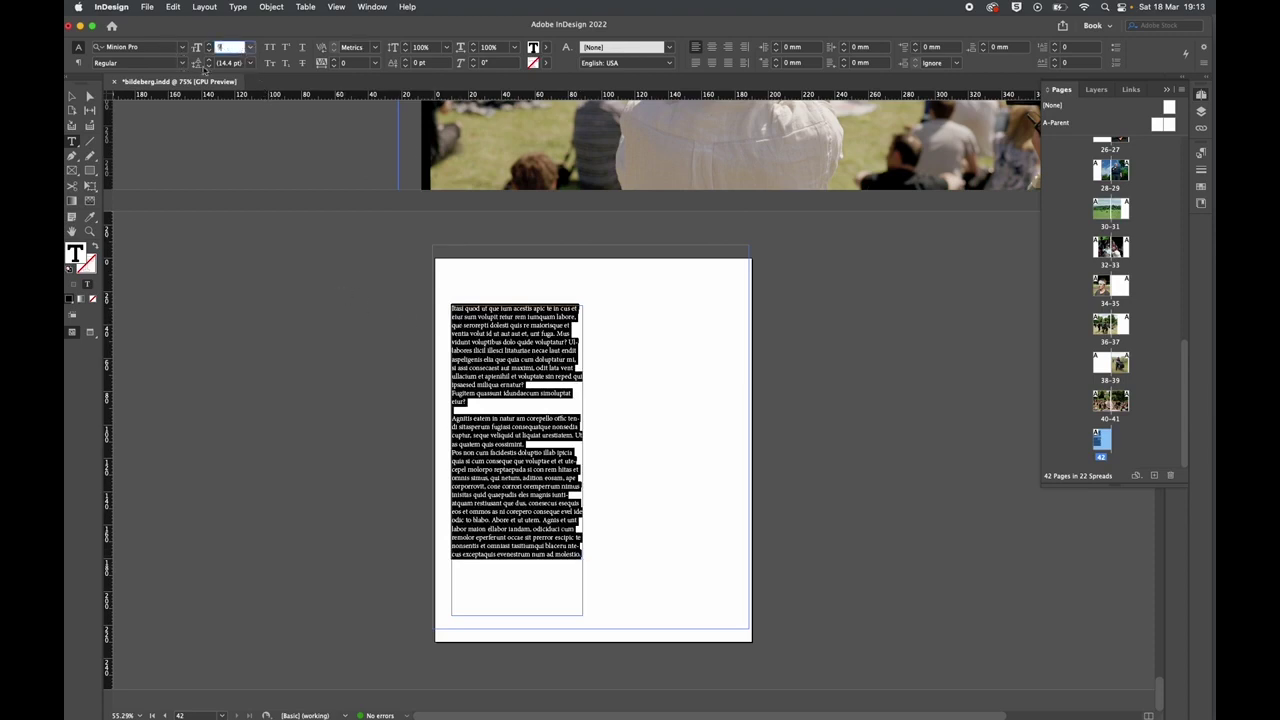
key(Return)
drag(571, 449, 445, 300)
click(222, 48)
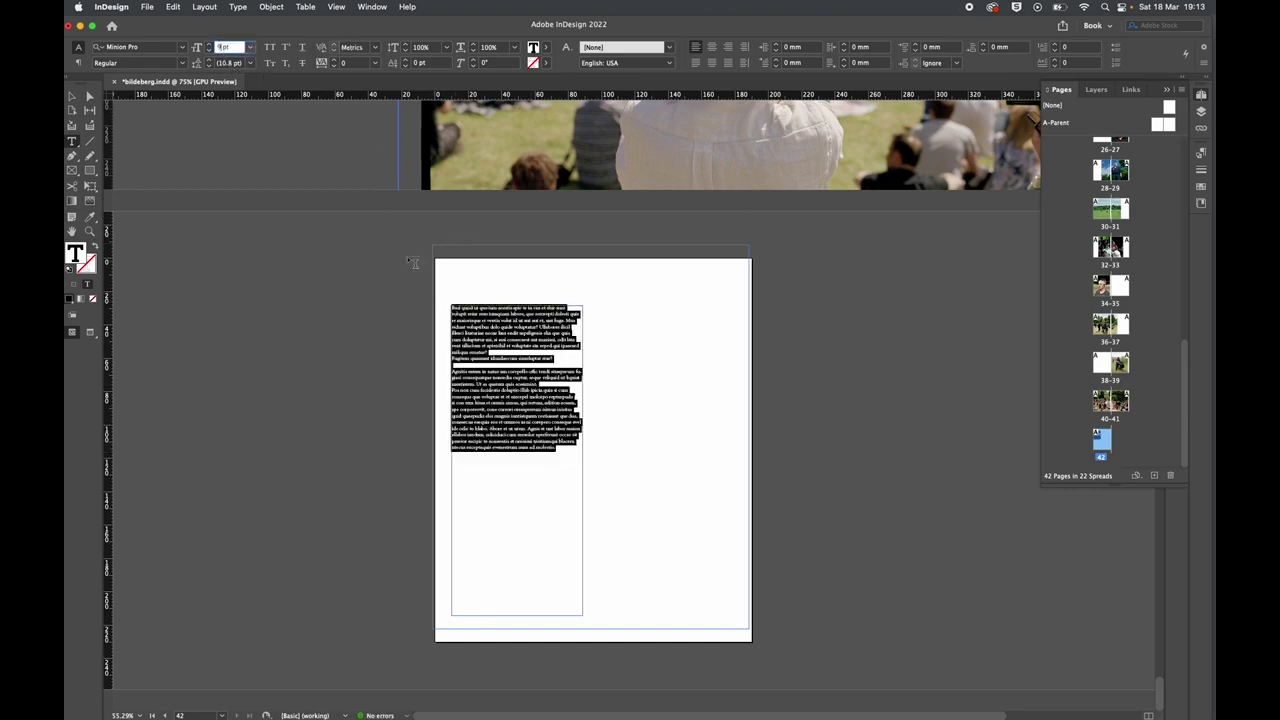
click(72, 96)
click(657, 373)
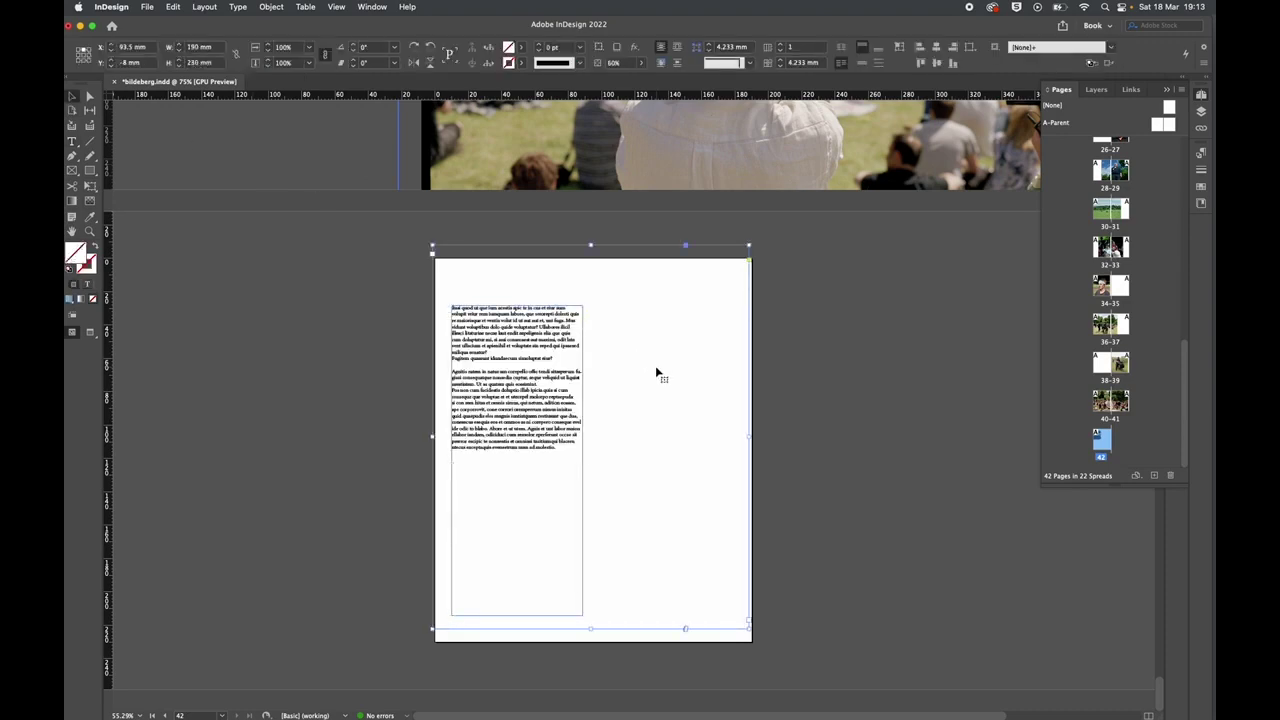
Select all of the column's text for copying.
key(super+equal)
key(super+equal)
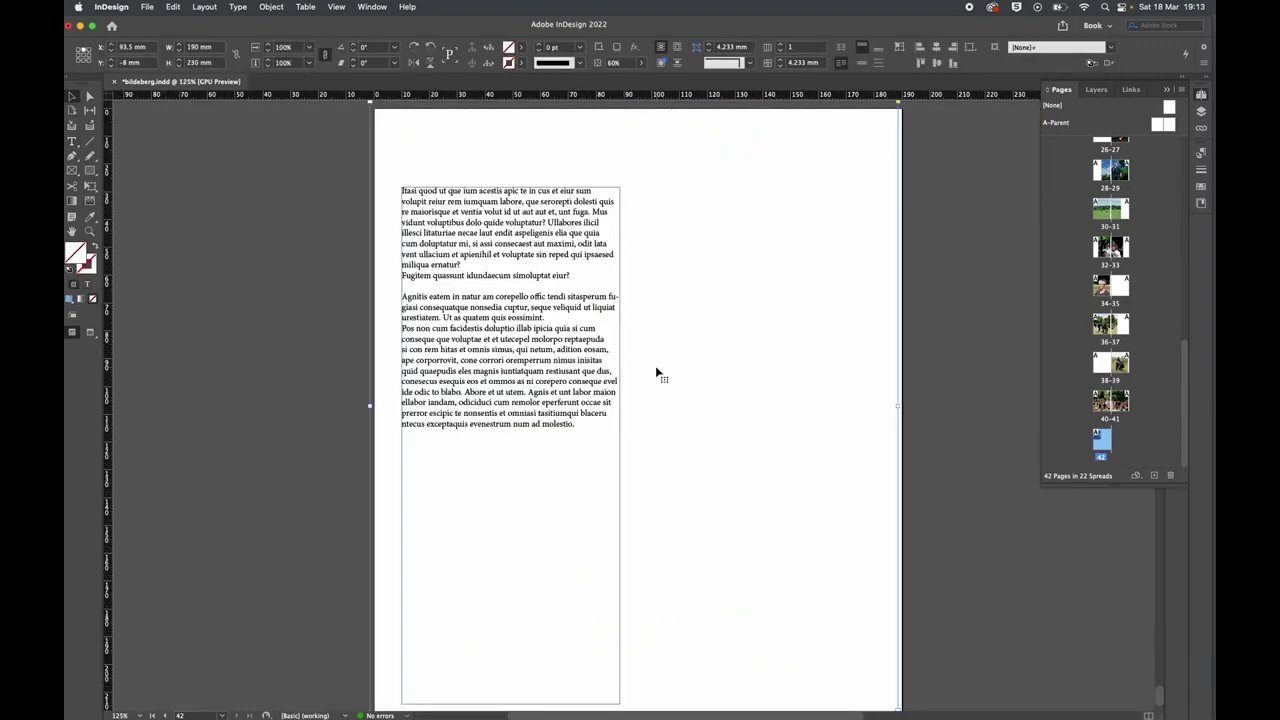
double_click(570, 402)
key(super+a)
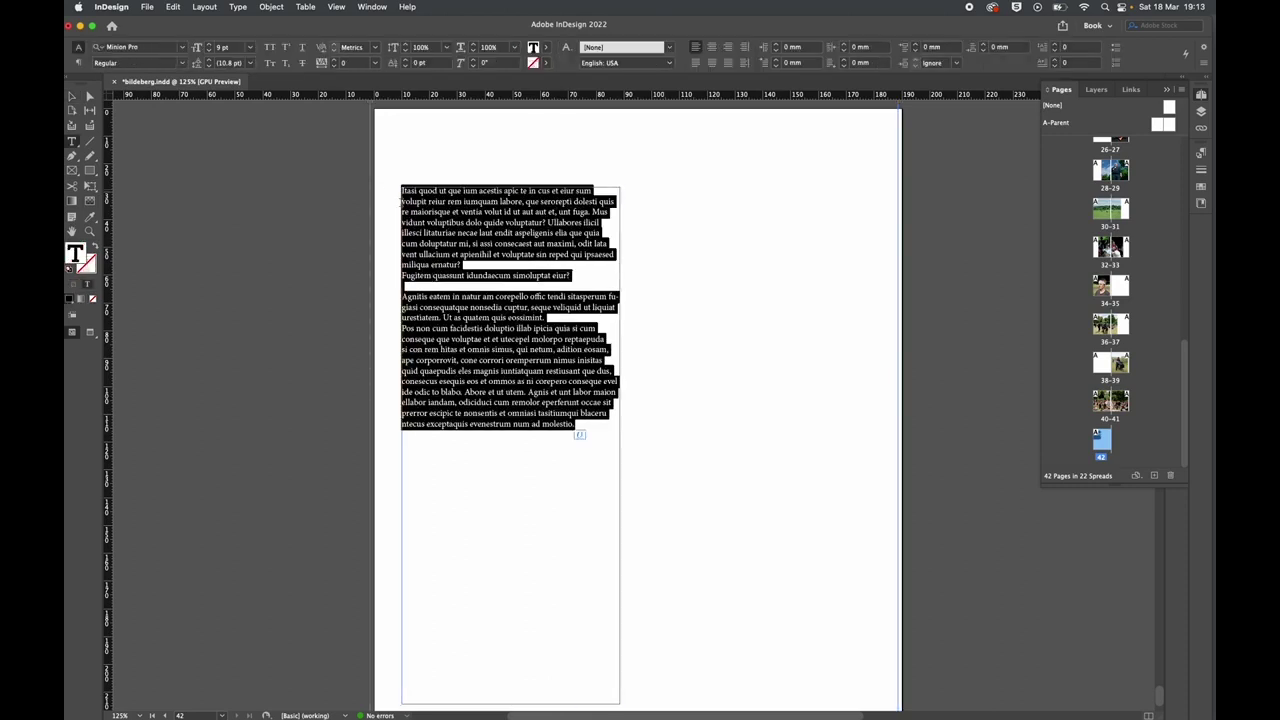
key(super+minus)
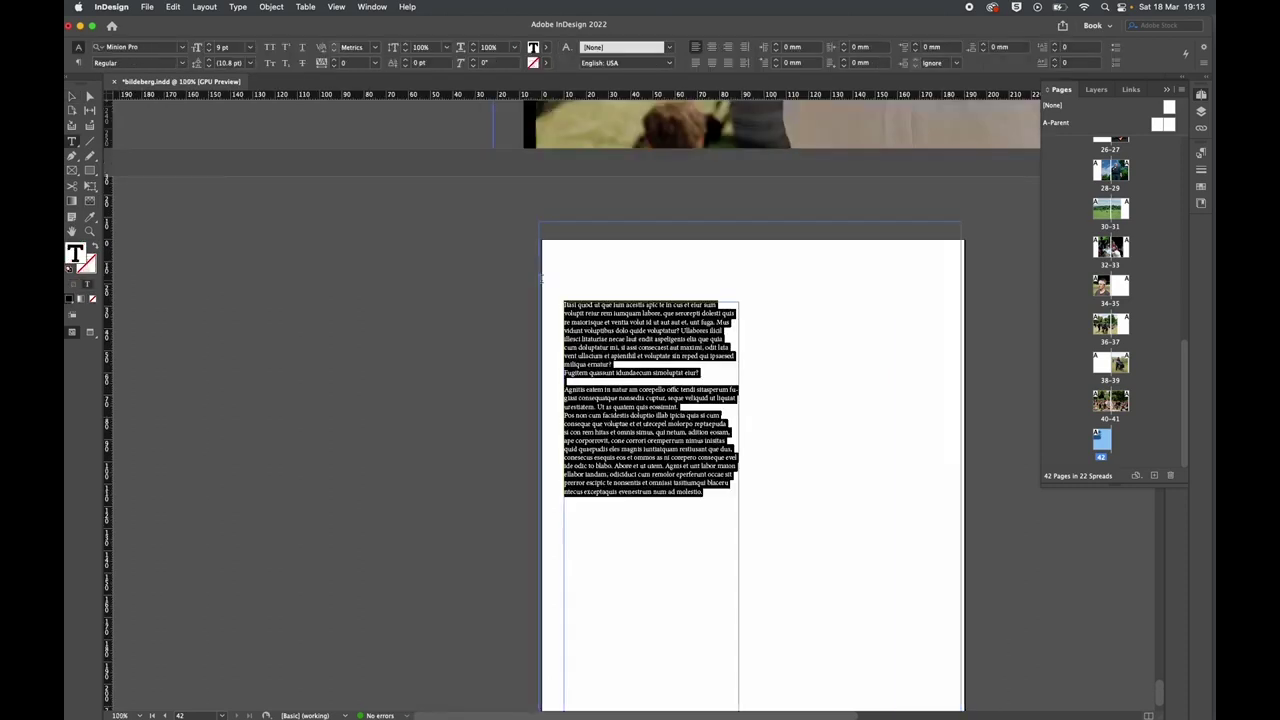
click(714, 438)
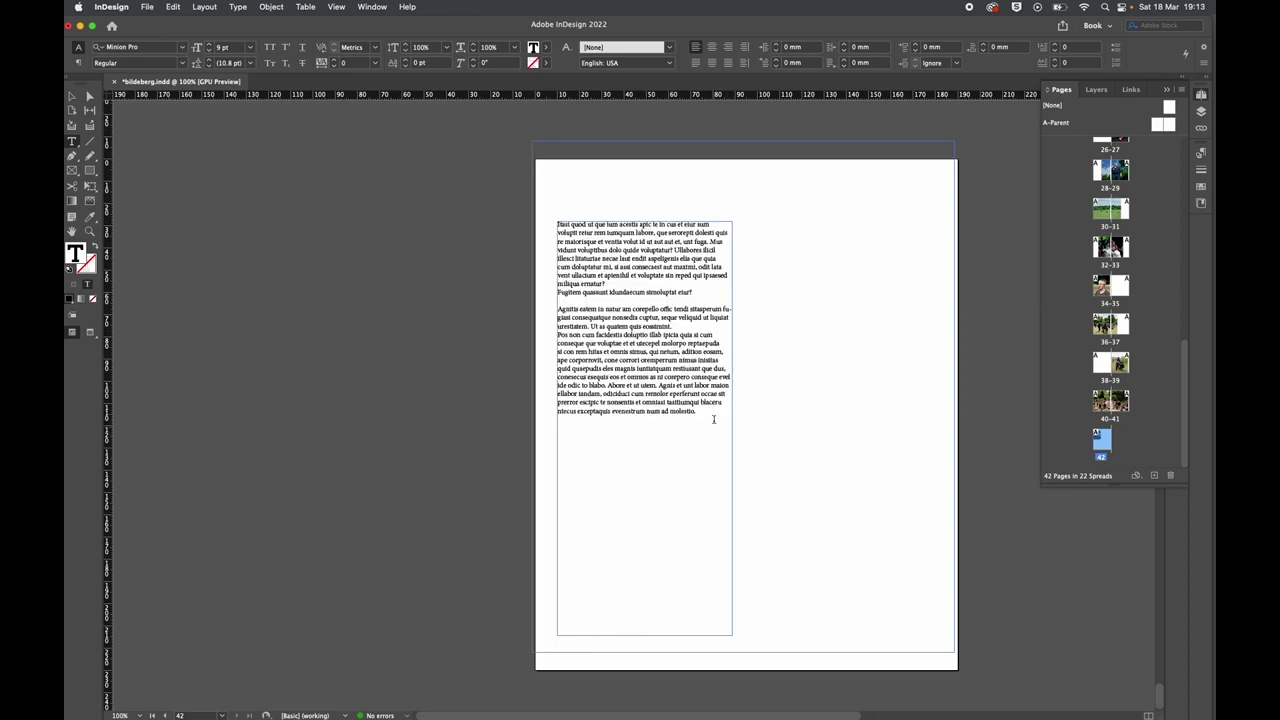
Set the column's text frame width to 75 mm.
click(72, 96)
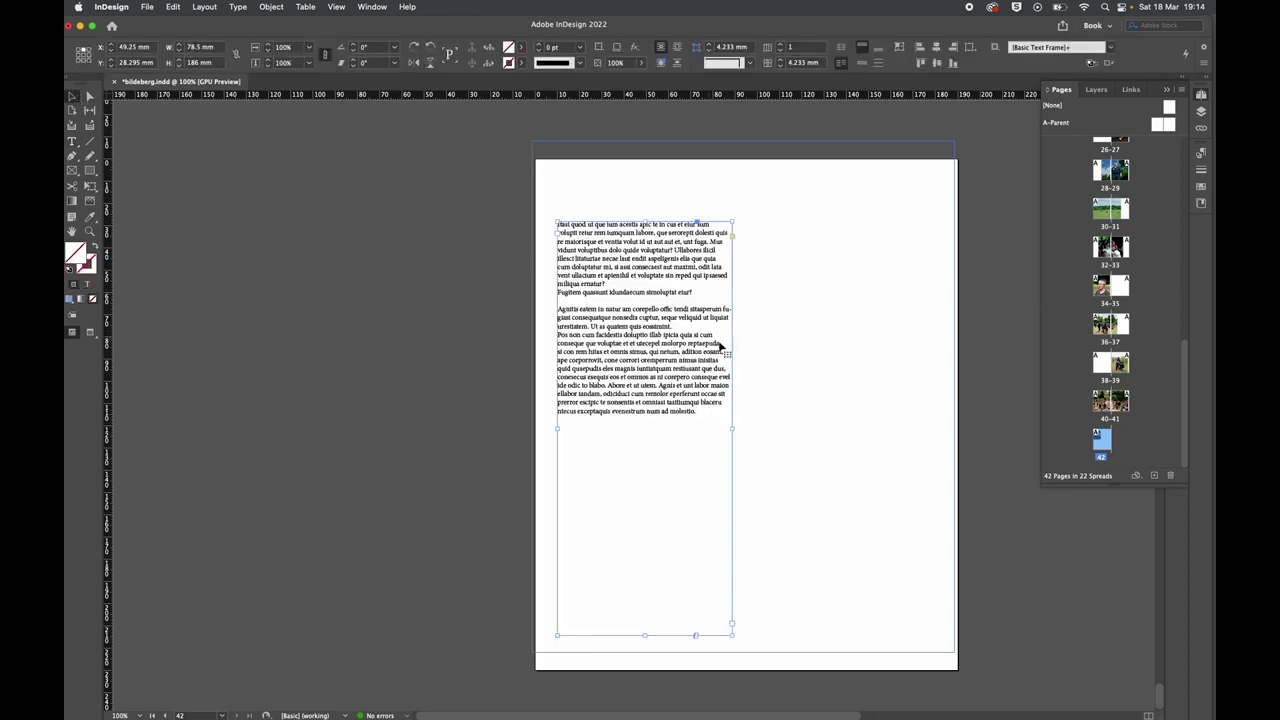
drag(732, 428, 726, 428)
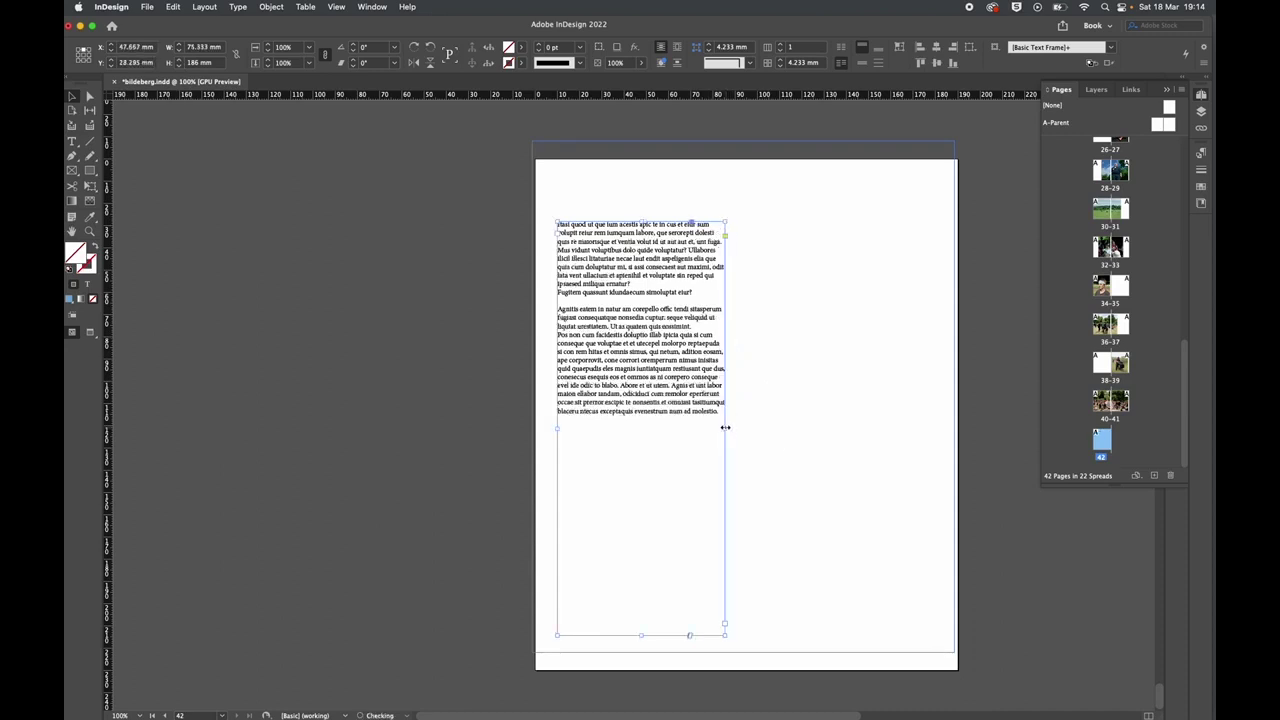
click(206, 48)
text(75)
key(Return)
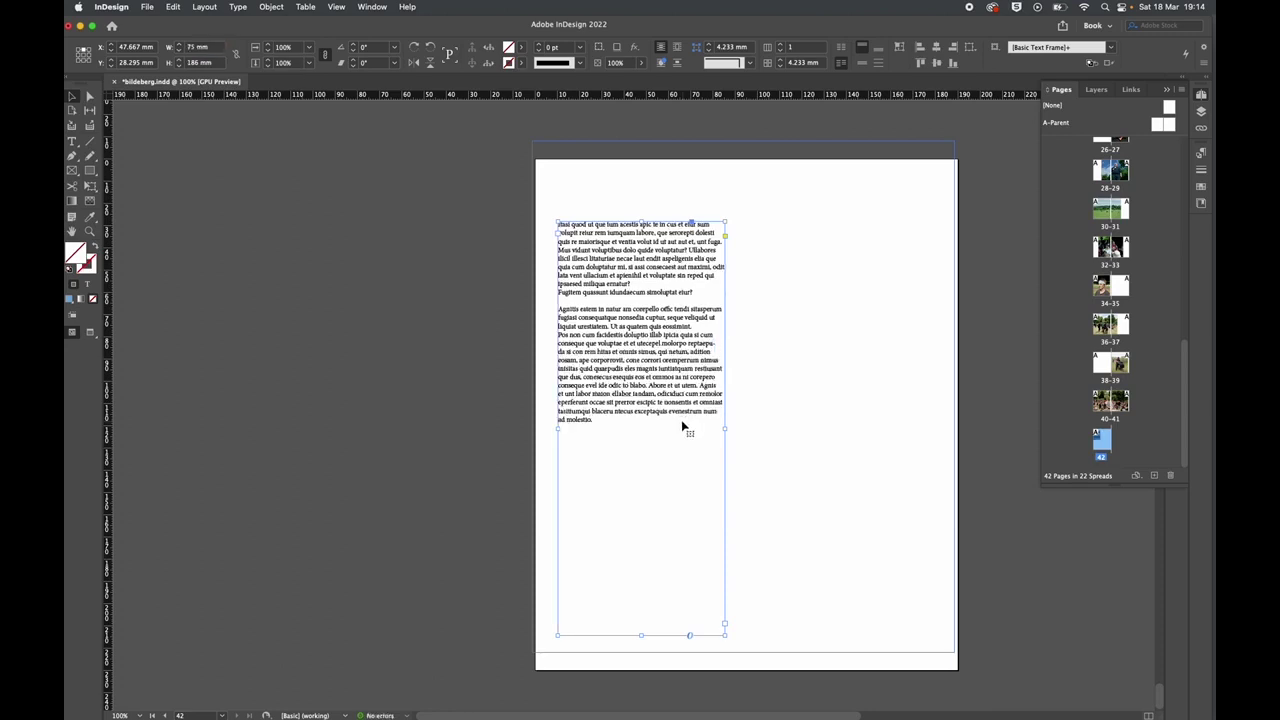
Move the column up to a Y position of 22 mm and delete the empty page-sized text frame behind it.
drag(646, 352, 645, 338)
drag(641, 341, 646, 337)
click(803, 435)
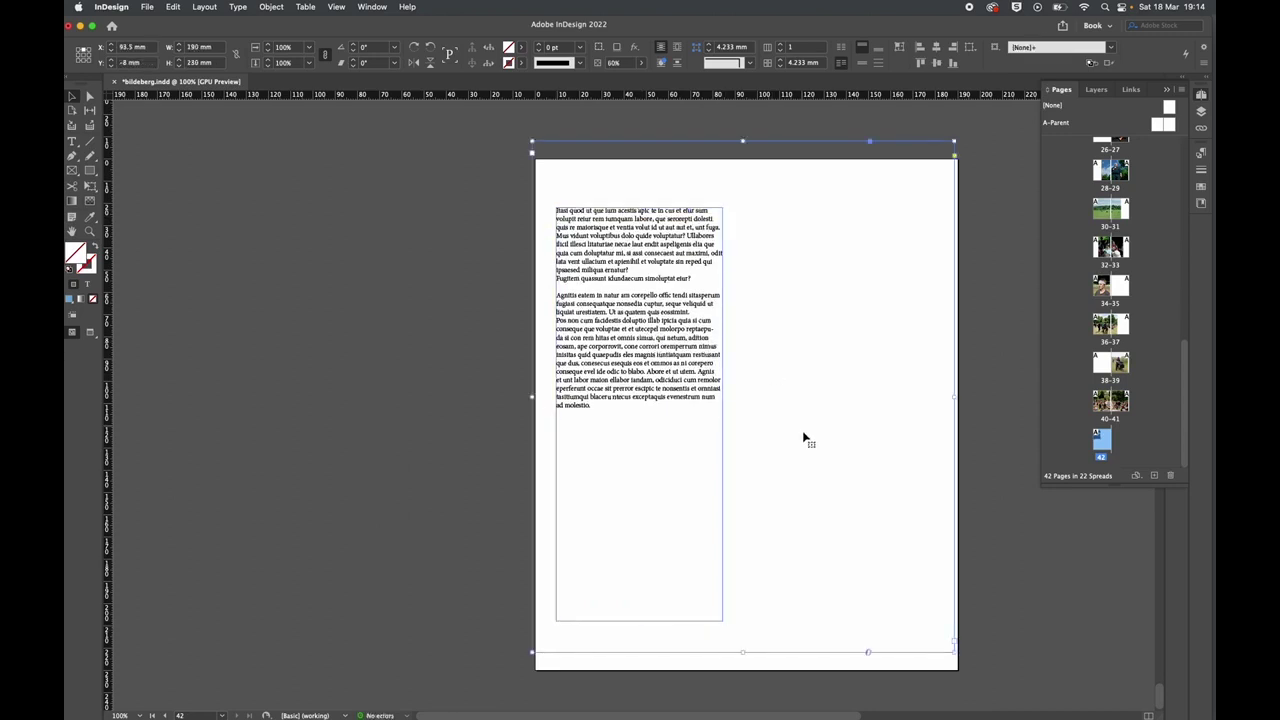
click(837, 406)
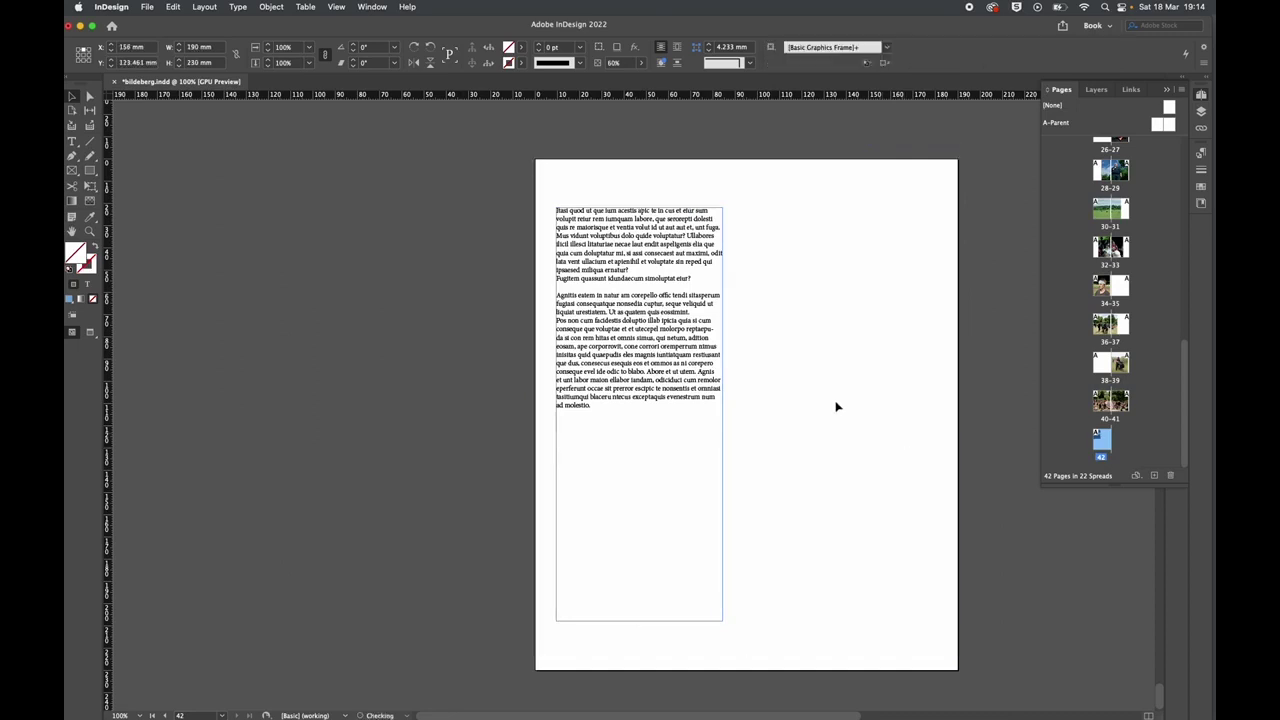
Paste repeated copies of the text after the existing text, starting below a blank line, until the frame overflows.
click(650, 466)
key(t)
click(625, 430)
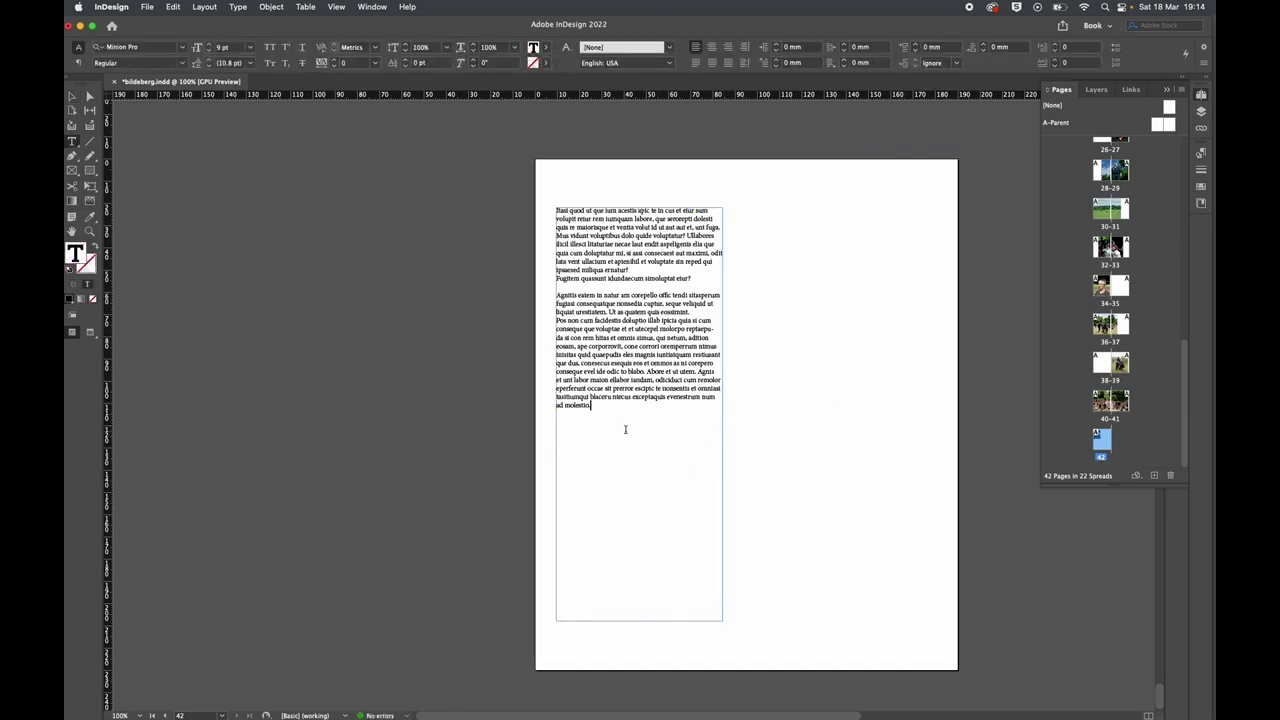
key(super+v)
key(super+v)
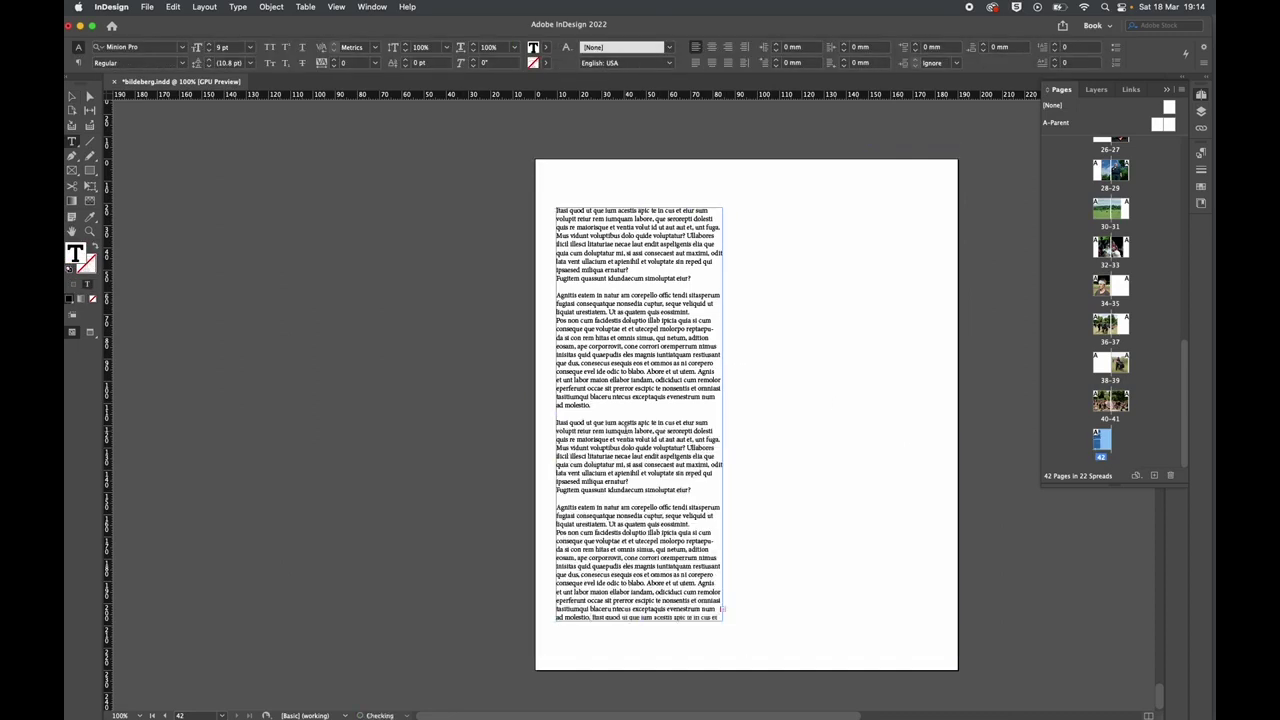
Thread the overflowing text into a second frame about 81 mm wide and 186 mm high beside the first column.
click(72, 96)
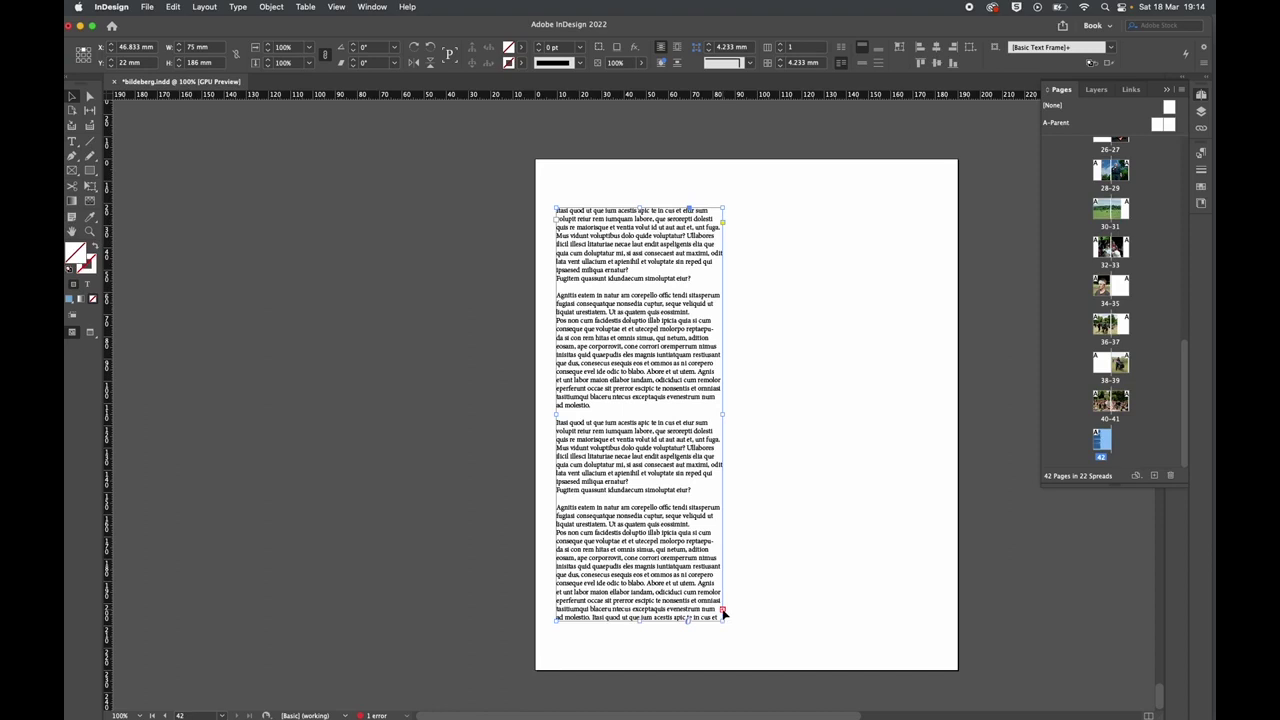
click(722, 611)
drag(746, 207, 928, 622)
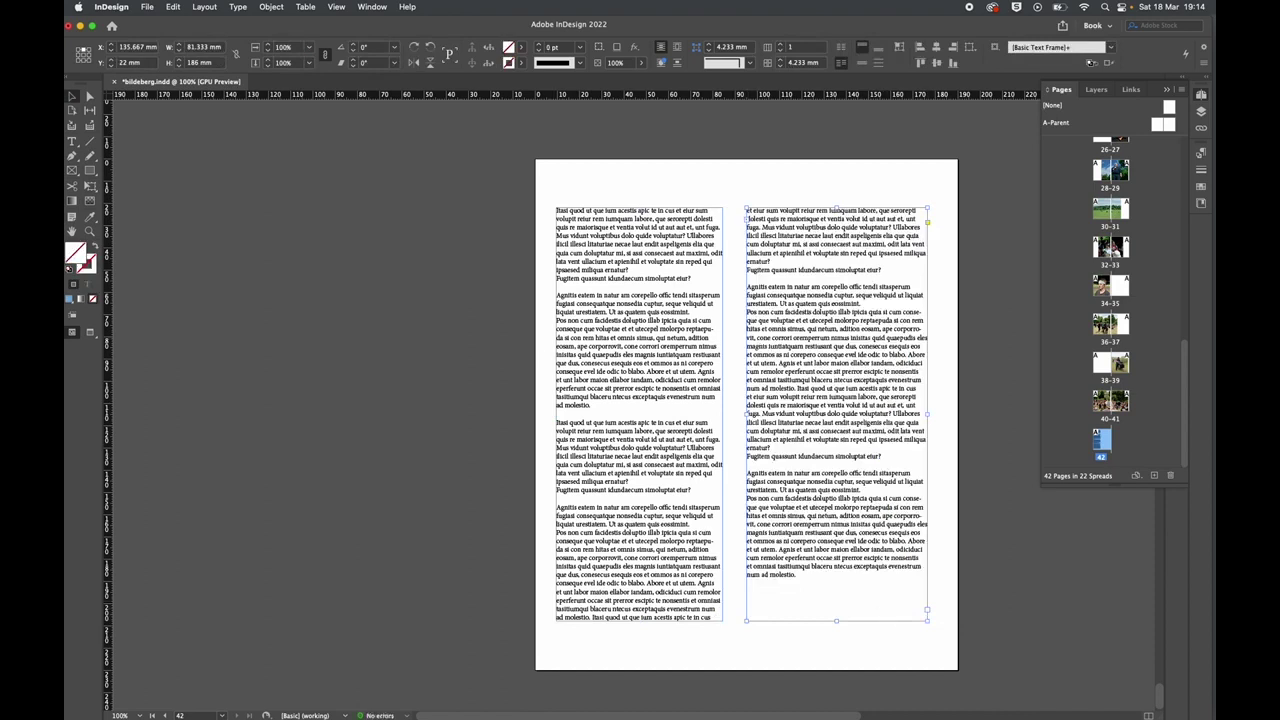
Set the second column's width to 75 mm.
click(804, 199)
click(808, 231)
double_click(205, 48)
text(75)
key(Return)
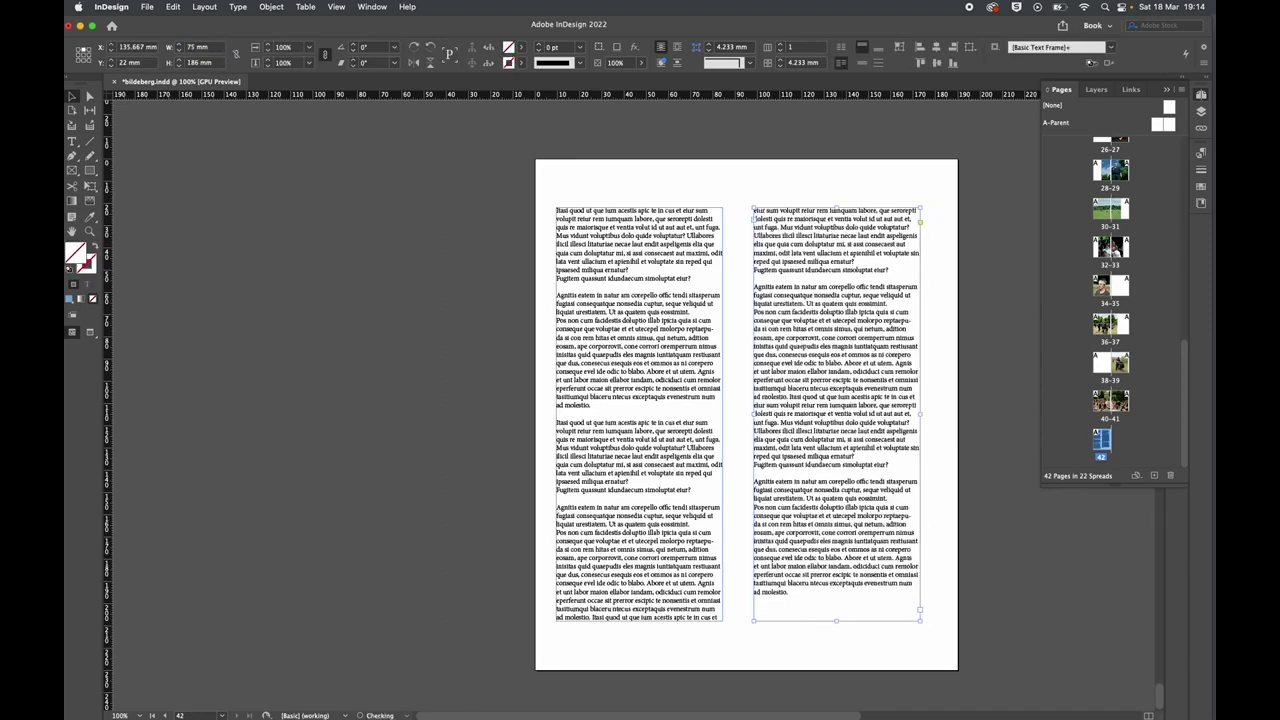
click(450, 216)
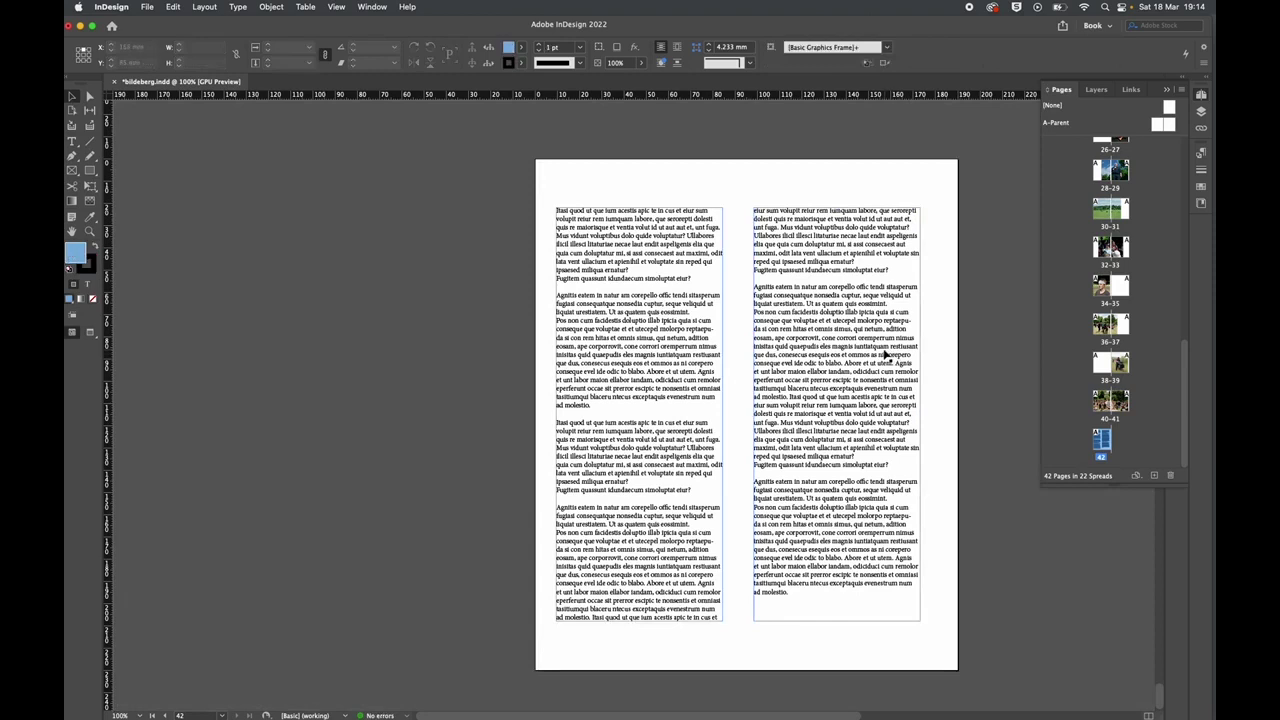
Position the first column at X 50.5 mm and the second at X 138.833 mm, and preview the page without frame edges.
drag(885, 355, 900, 356)
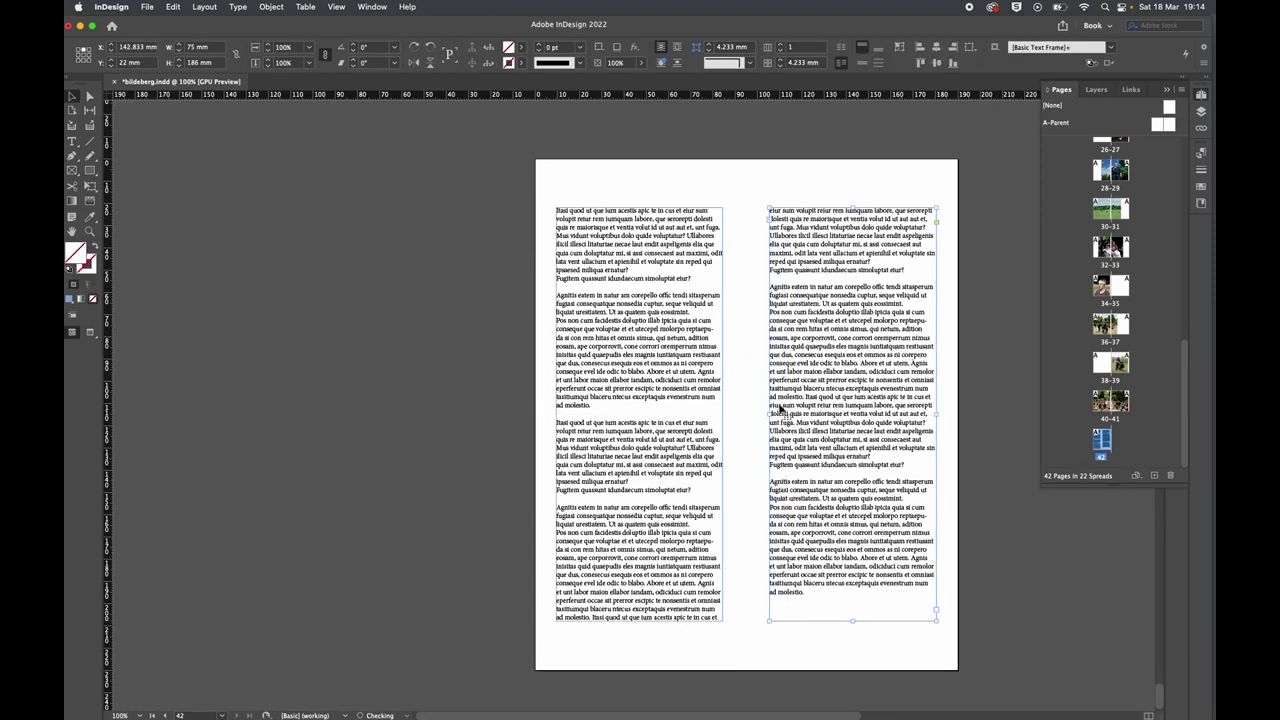
click(684, 377)
drag(684, 376, 685, 381)
drag(831, 416, 821, 414)
drag(666, 409, 668, 410)
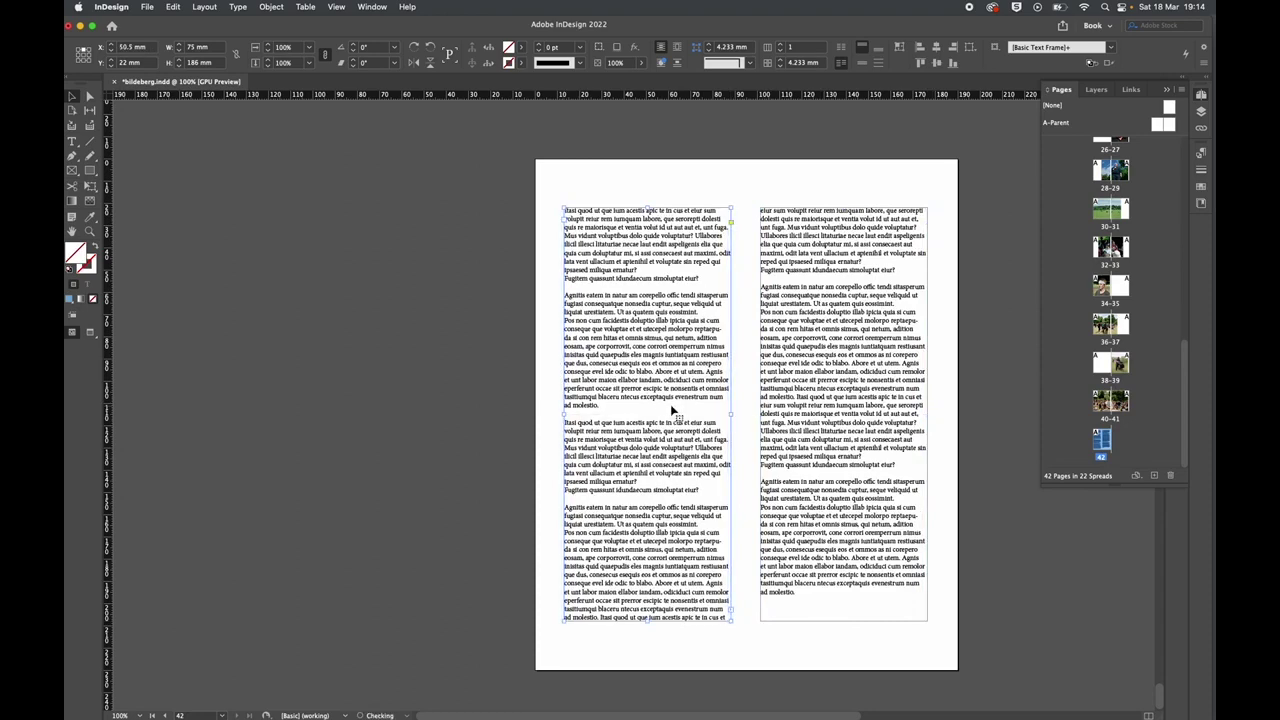
click(492, 357)
key(w)
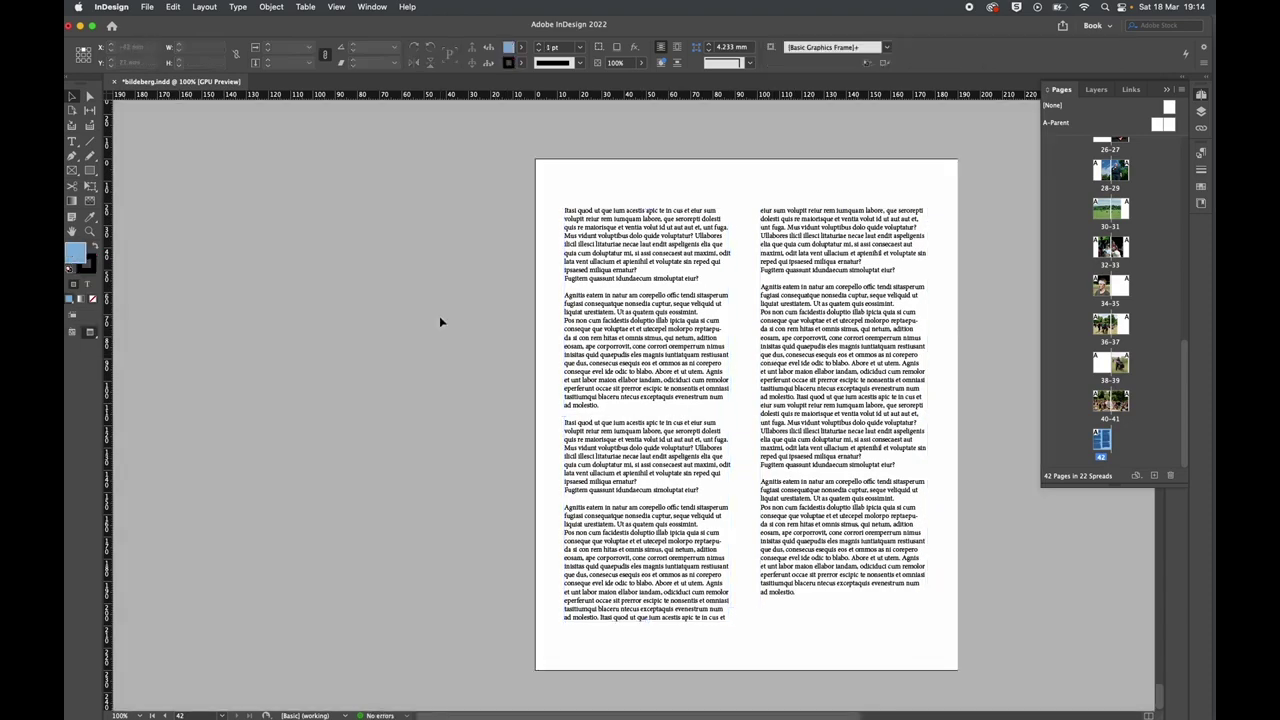
key(super+minus)
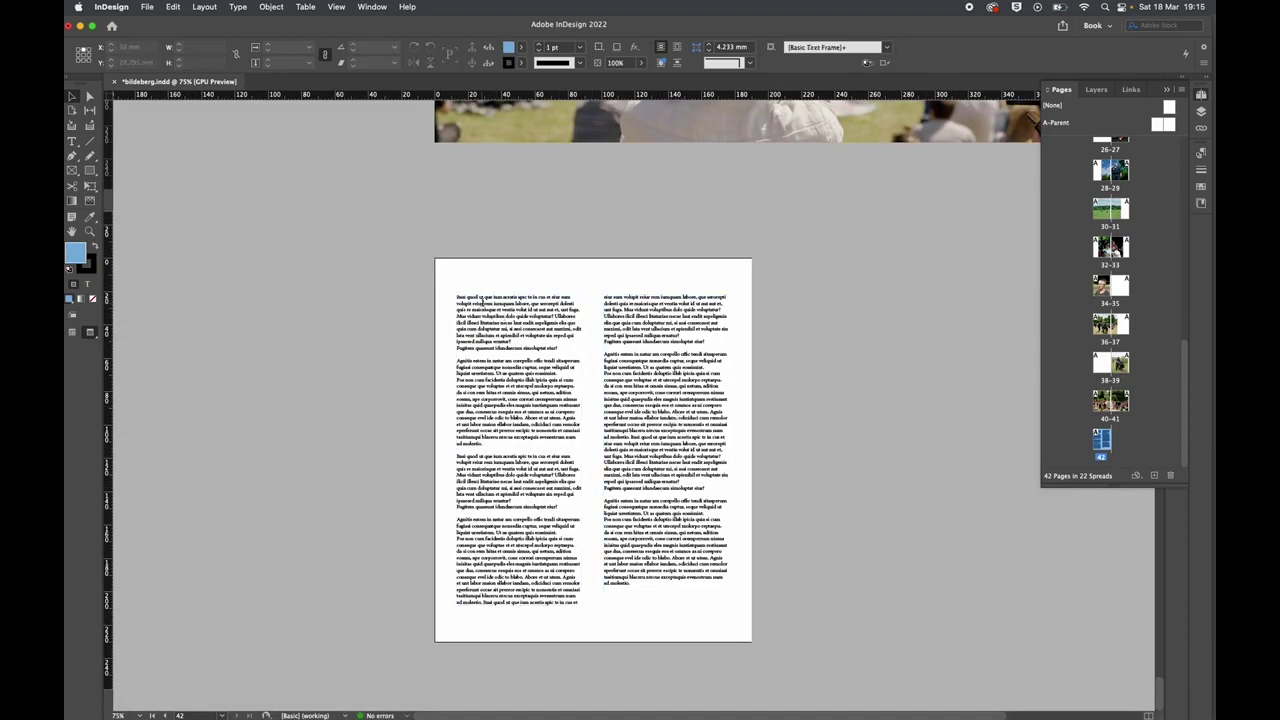
Insert a run of blank lines above the text at the start of the first column.
double_click(459, 298)
click(534, 352)
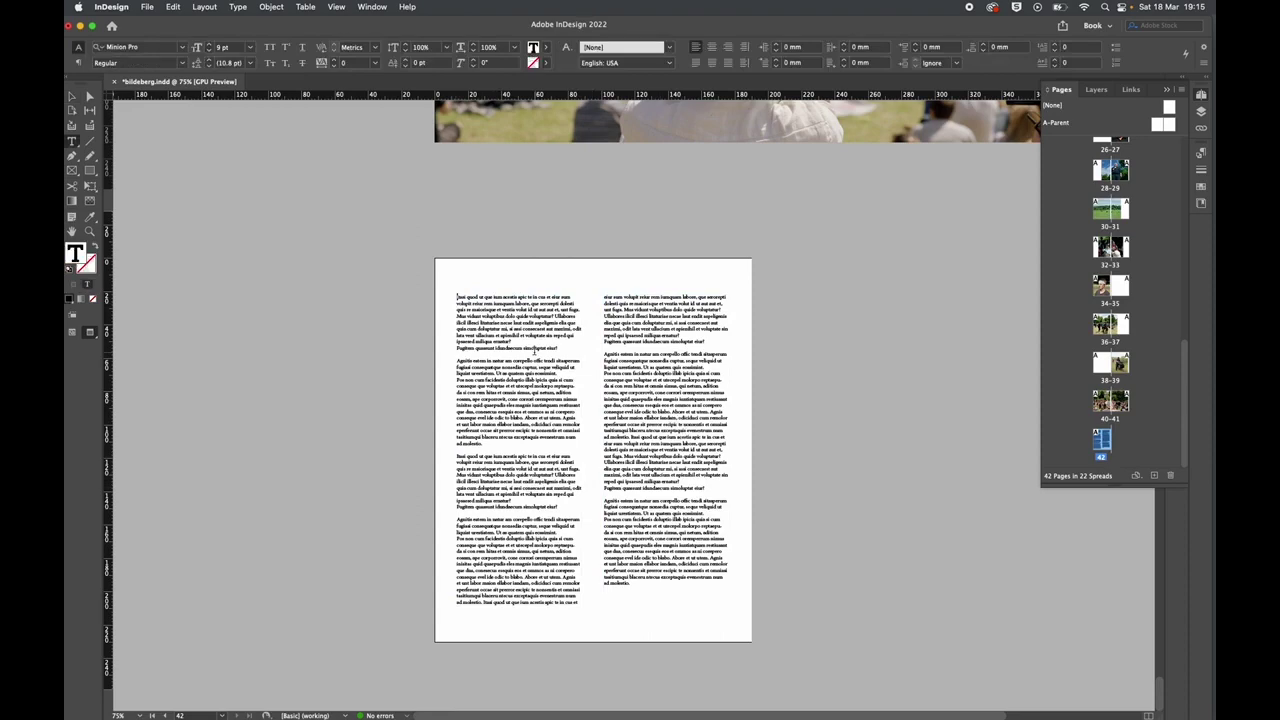
key(Return)
key(Return)
key(Return)
key(Return)
key(Return)
key(Return)
key(Return)
key(Return)
key(Return)
key(Return)
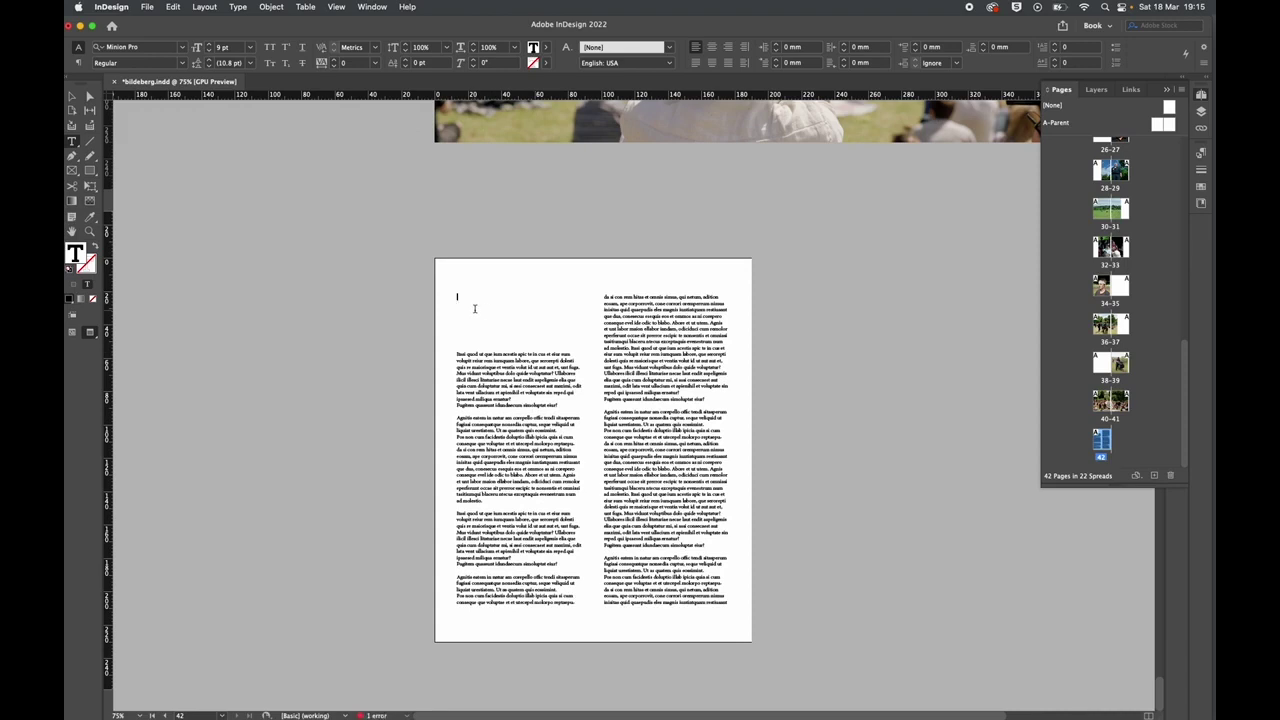
Add the heading ESSAY on the first line of the first column and set its size to 20 pt.
drag(474, 297, 424, 261)
click(222, 47)
text(20)
key(Return)
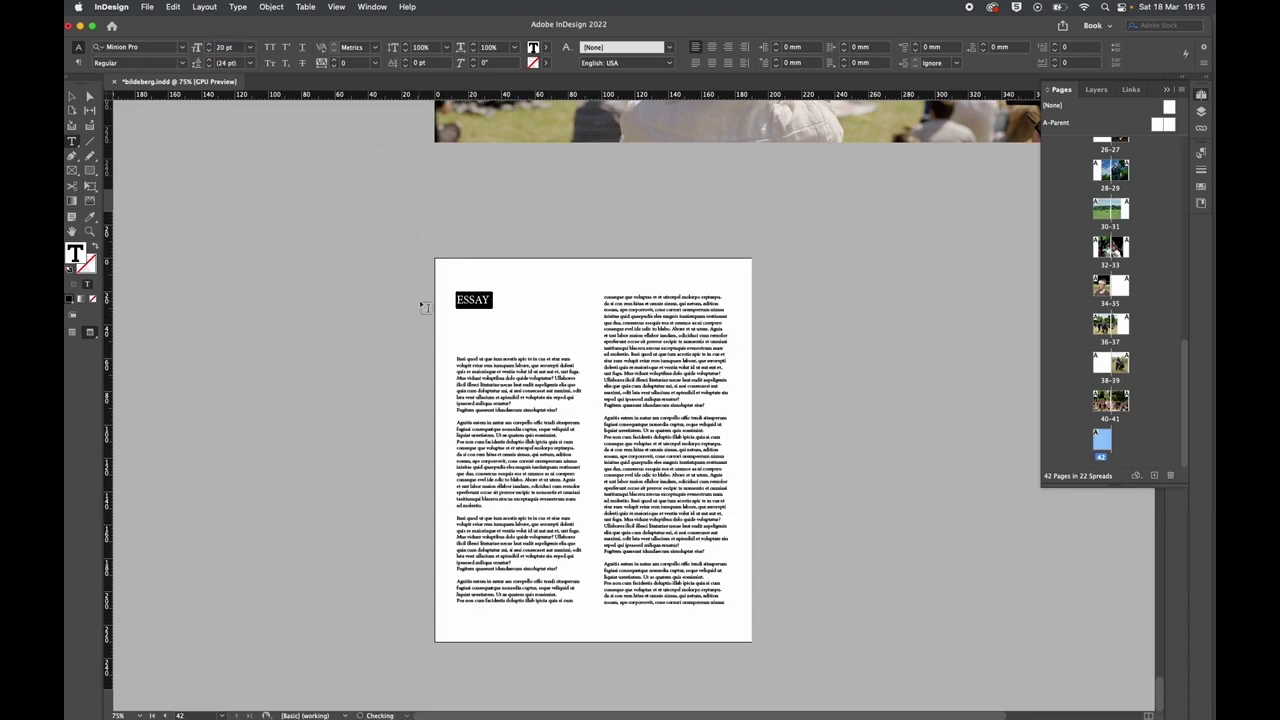
Delete the surplus blank lines between the heading and the body text.
click(485, 324)
key(BackSpace)
key(BackSpace)
key(BackSpace)
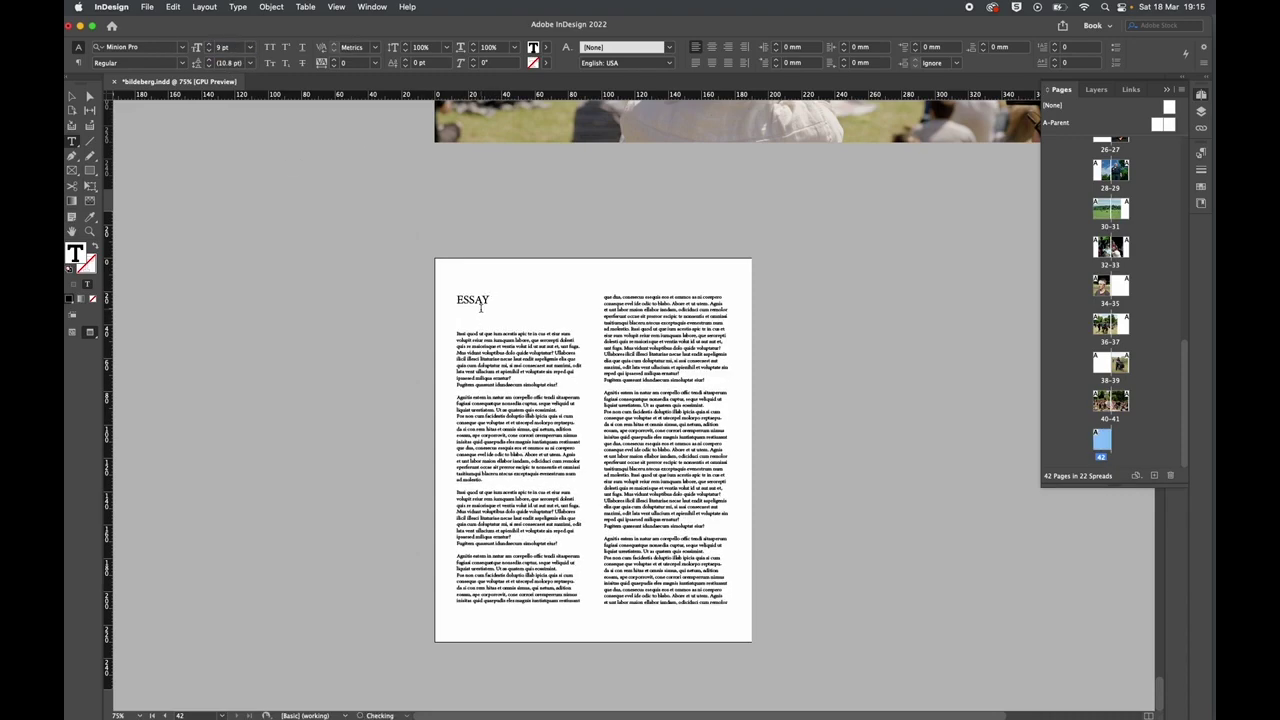
Replace the heading's wording with LETS TALK ABOUT TEXT.
drag(493, 303, 438, 302)
text(le)
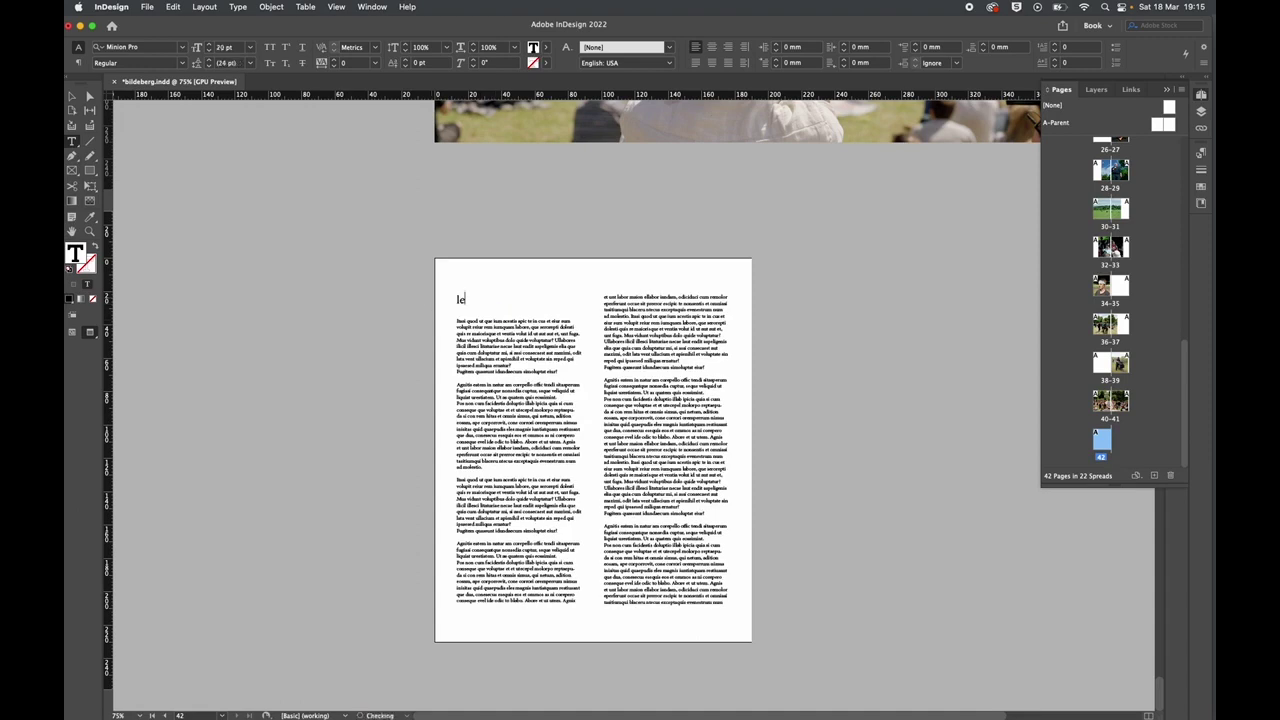
text(LETS TALK ABOUT TEXT)
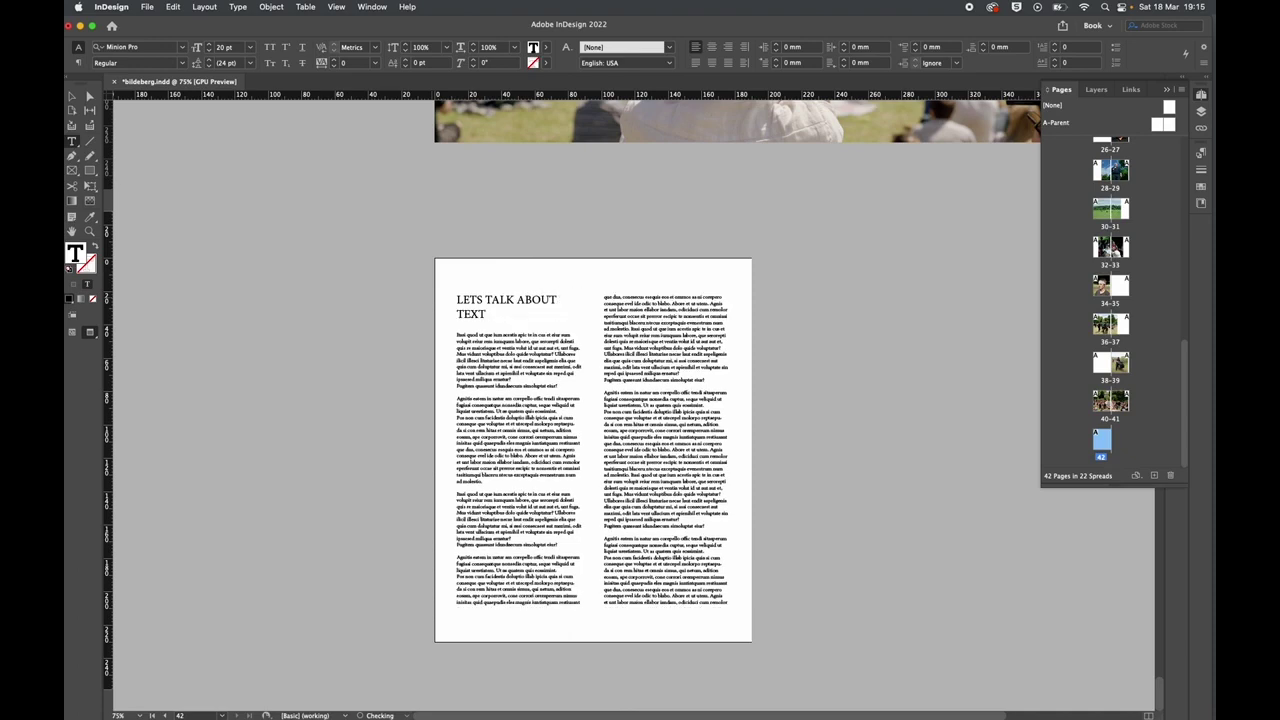
Reduce the heading's font size until it fits on one line of the column, and deselect it.
triple_click(492, 313)
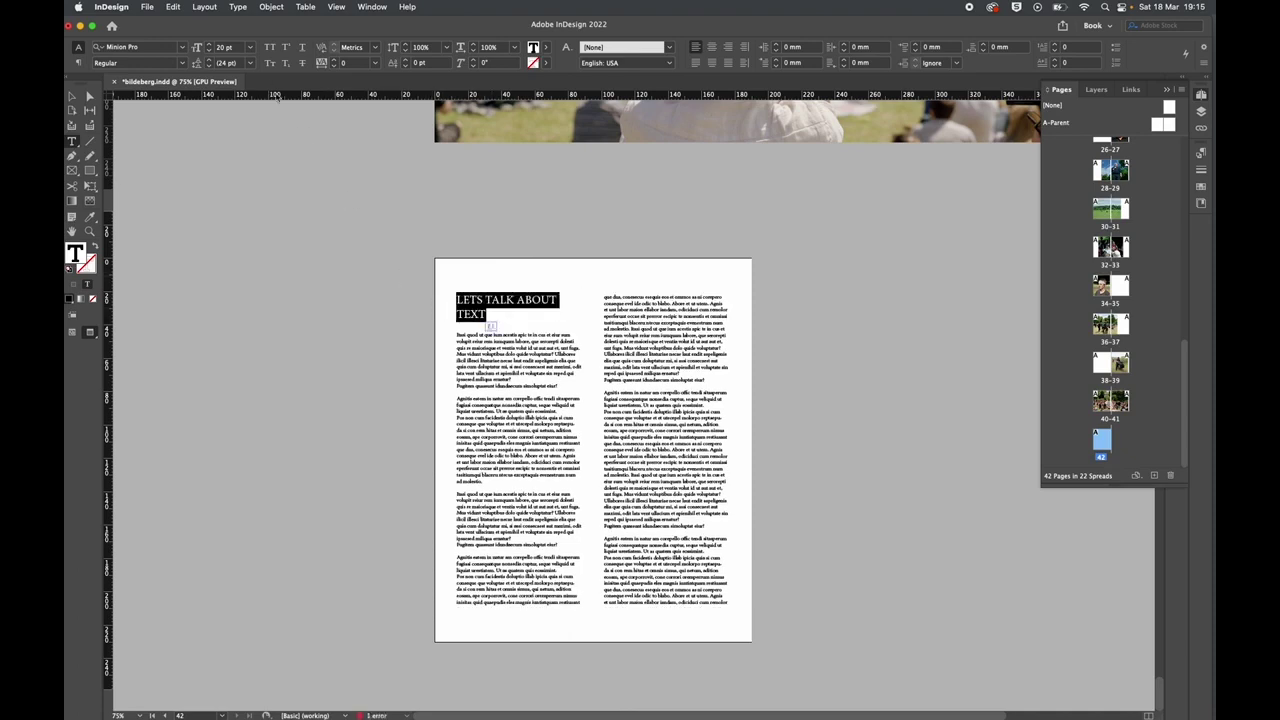
click(209, 51)
key(super+shift+a)
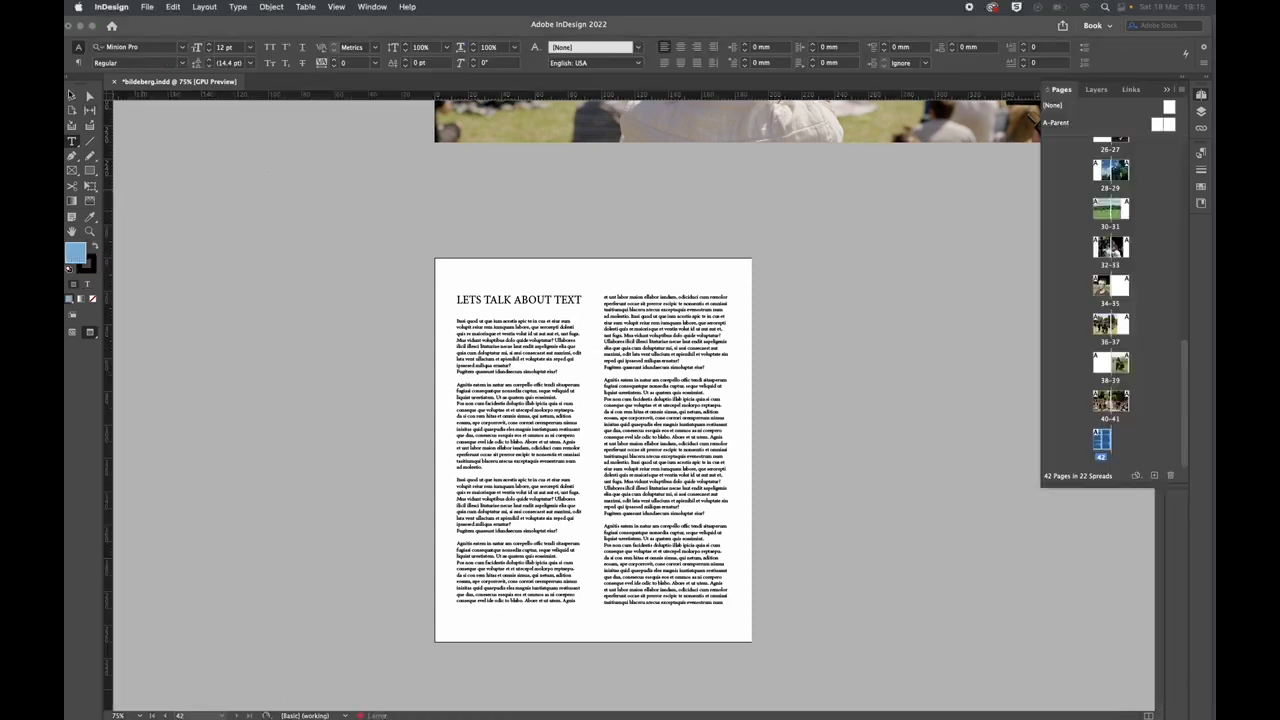
click(73, 96)
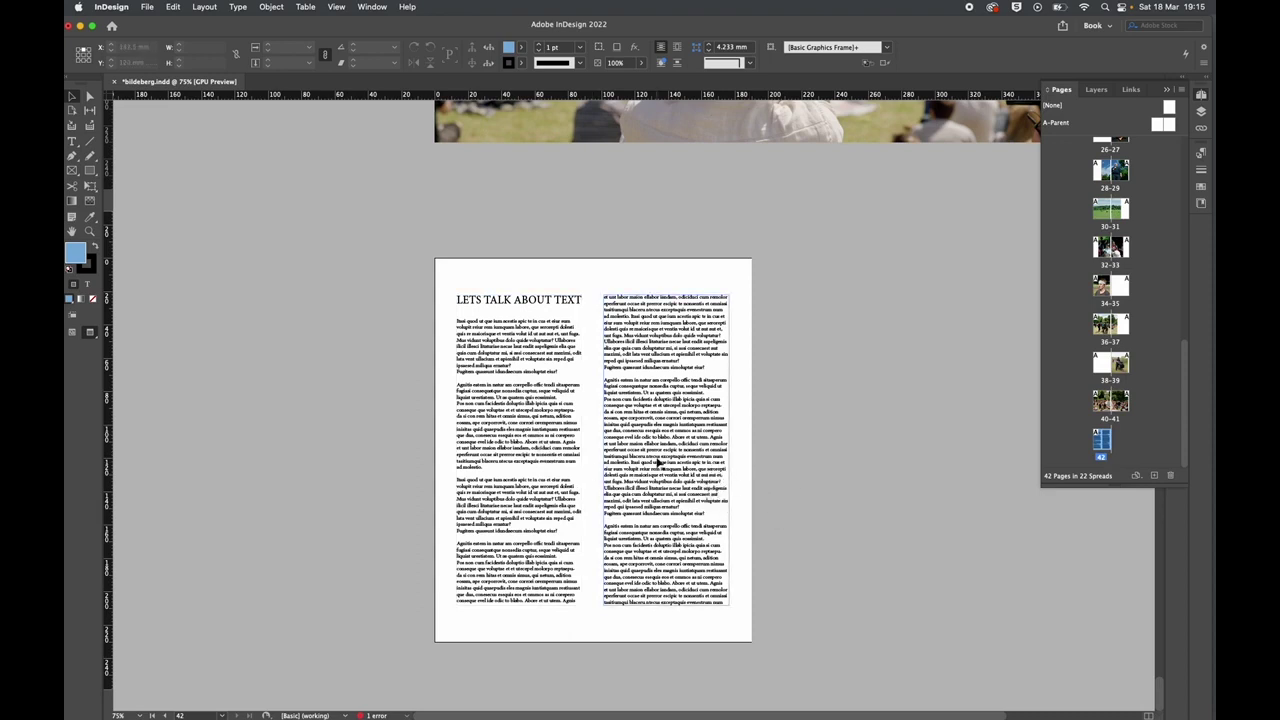
double_click(660, 465)
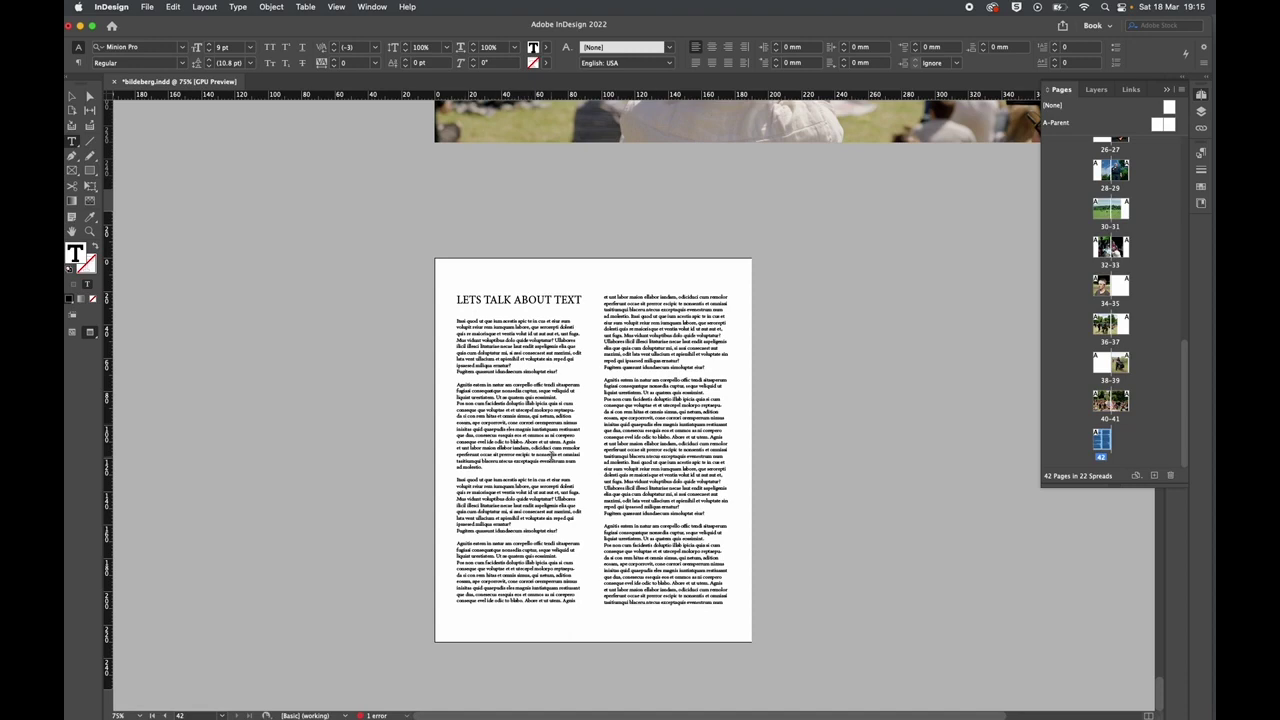
click(72, 96)
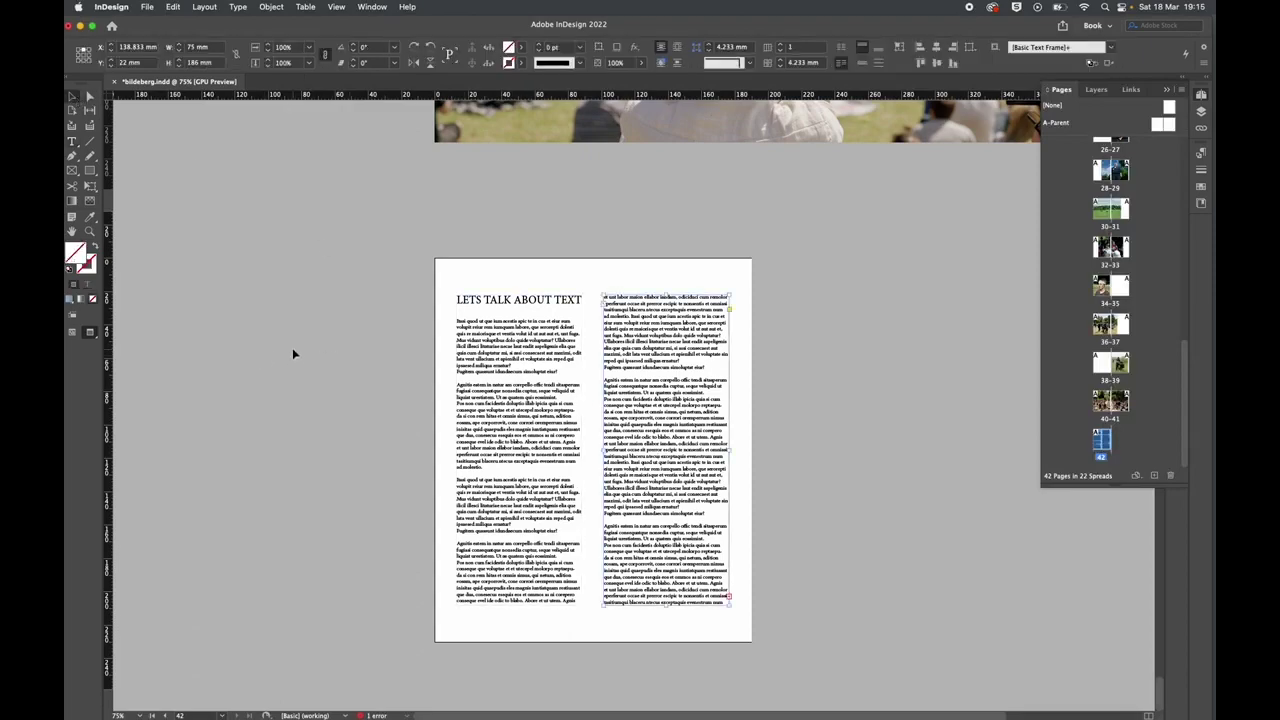
Return to the front cover and review the BILDEBERG title over the photo.
scroll(258, 343, up, 15)
scroll(258, 343, up, 20)
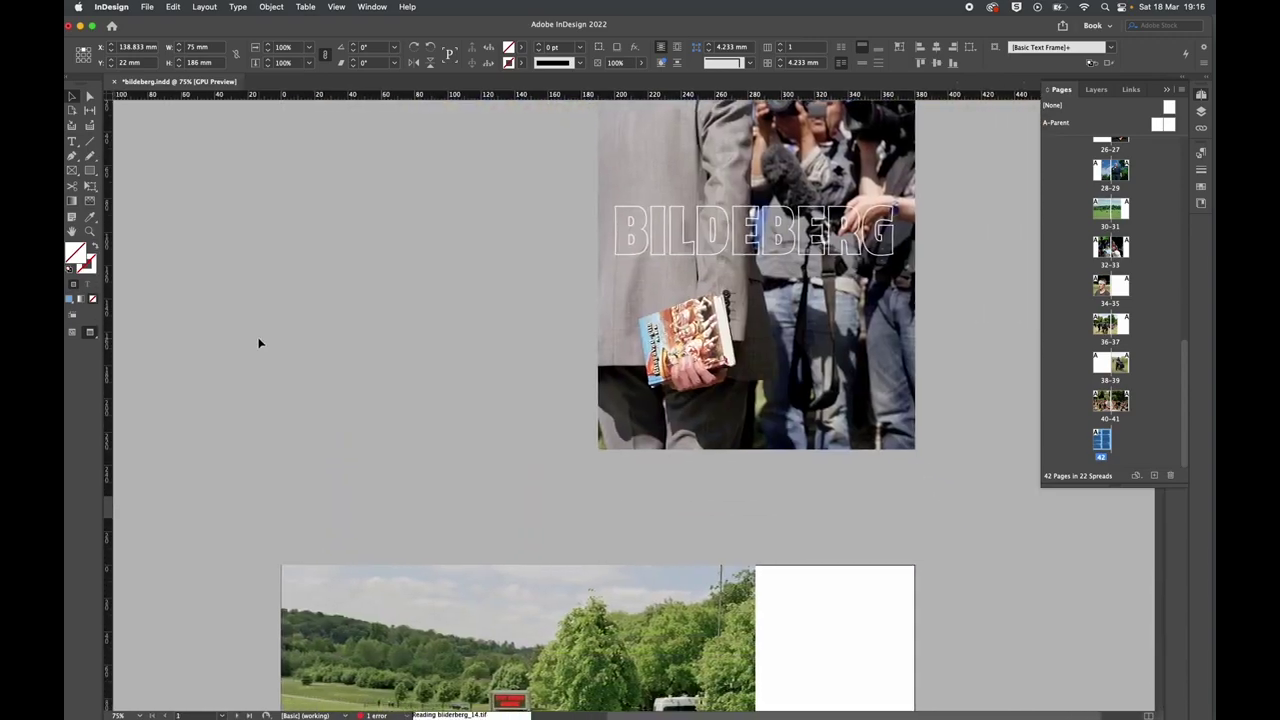
scroll(260, 343, up, 3)
double_click(620, 306)
triple_click(565, 313)
click(885, 333)
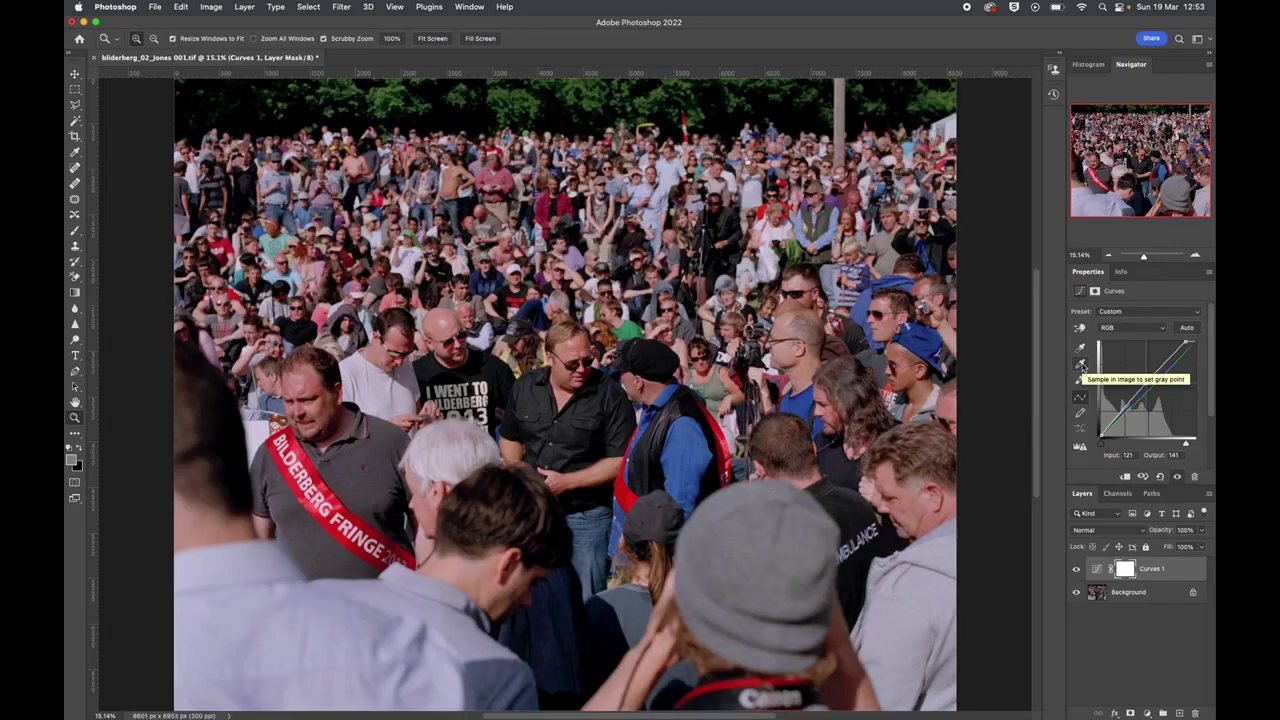
Try setting the Curves gray point from the man's grey polo shirt and compare the photo with and without the adjustment.
click(1080, 365)
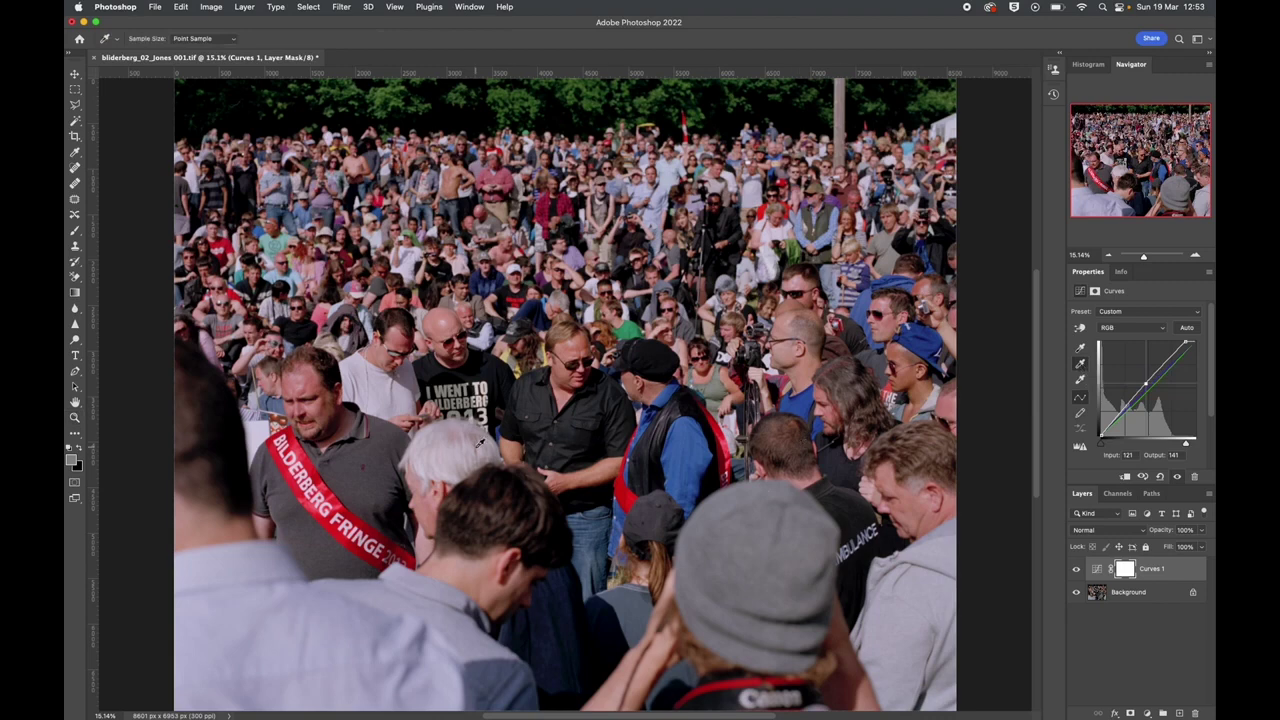
click(390, 444)
click(357, 486)
click(1076, 569)
click(1076, 569)
scroll(748, 446, down, 2)
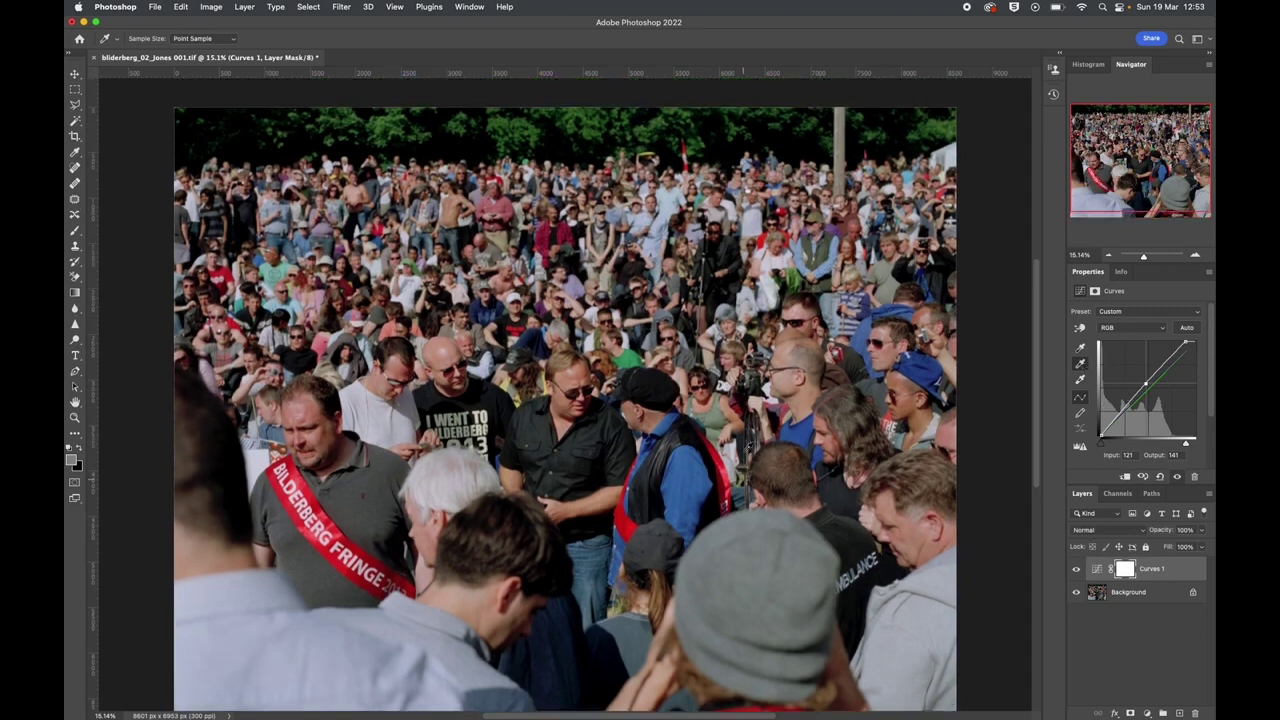
Set the Curves gray point by sampling the pale grey hoodie, and compare the photo with and without the adjustment.
click(1079, 364)
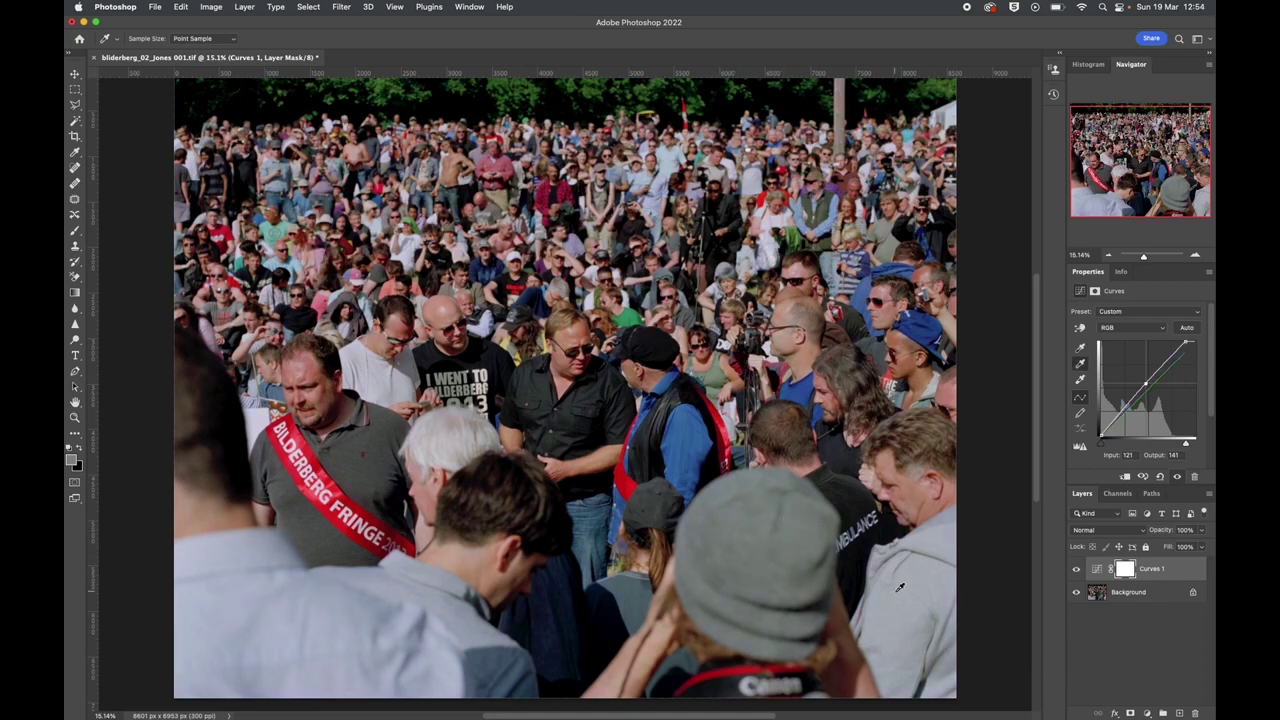
click(925, 571)
click(915, 625)
click(913, 586)
click(862, 582)
click(882, 566)
click(1076, 569)
click(1076, 569)
Examine the colour-corrected crowd photo at higher magnification, including its upper corner with the dark trees.
key(super+equal)
key(super+equal)
key(super+equal)
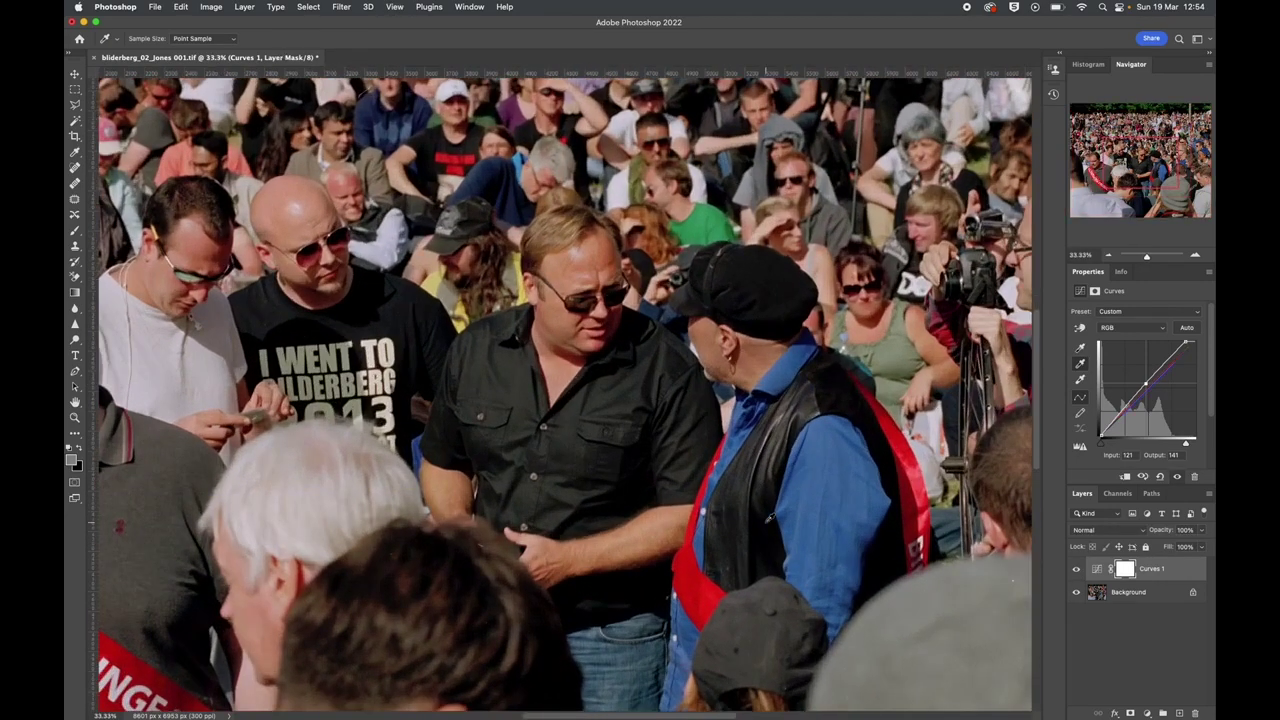
scroll(766, 517, up, 10)
scroll(766, 517, left, 10)
scroll(669, 400, left, 5)
scroll(669, 400, up, 2)
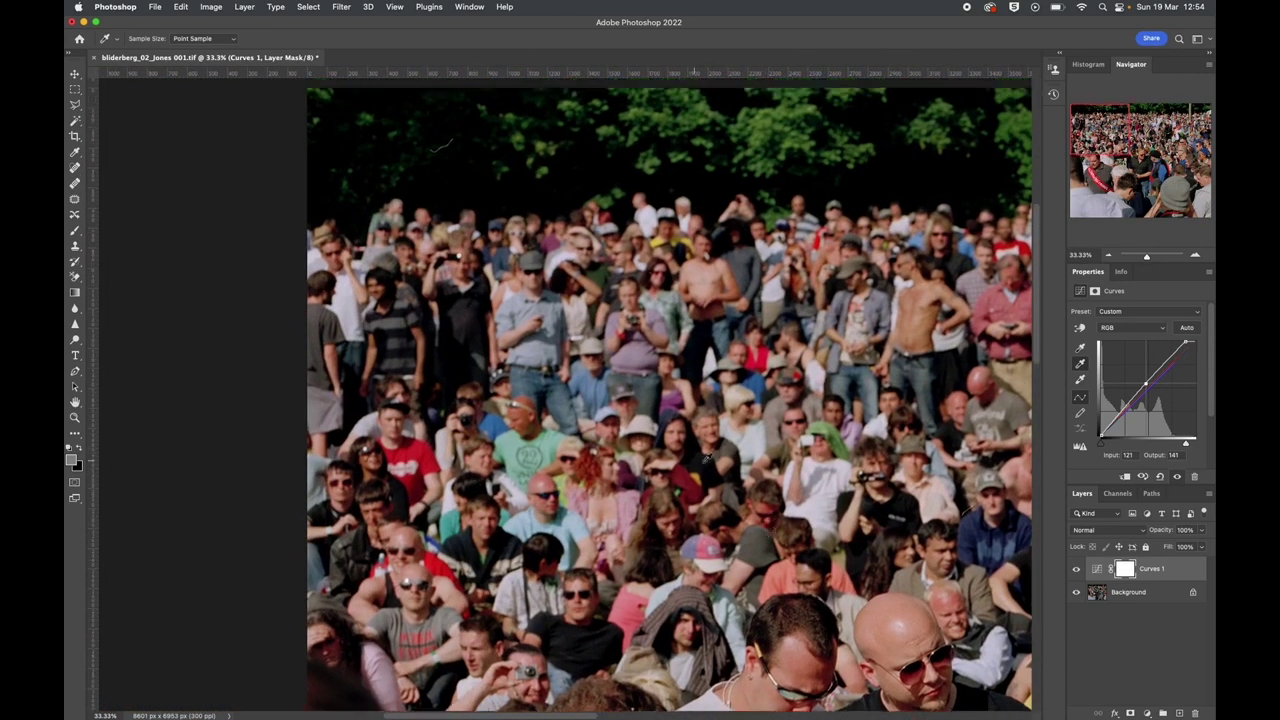
key(super+minus)
key(super+minus)
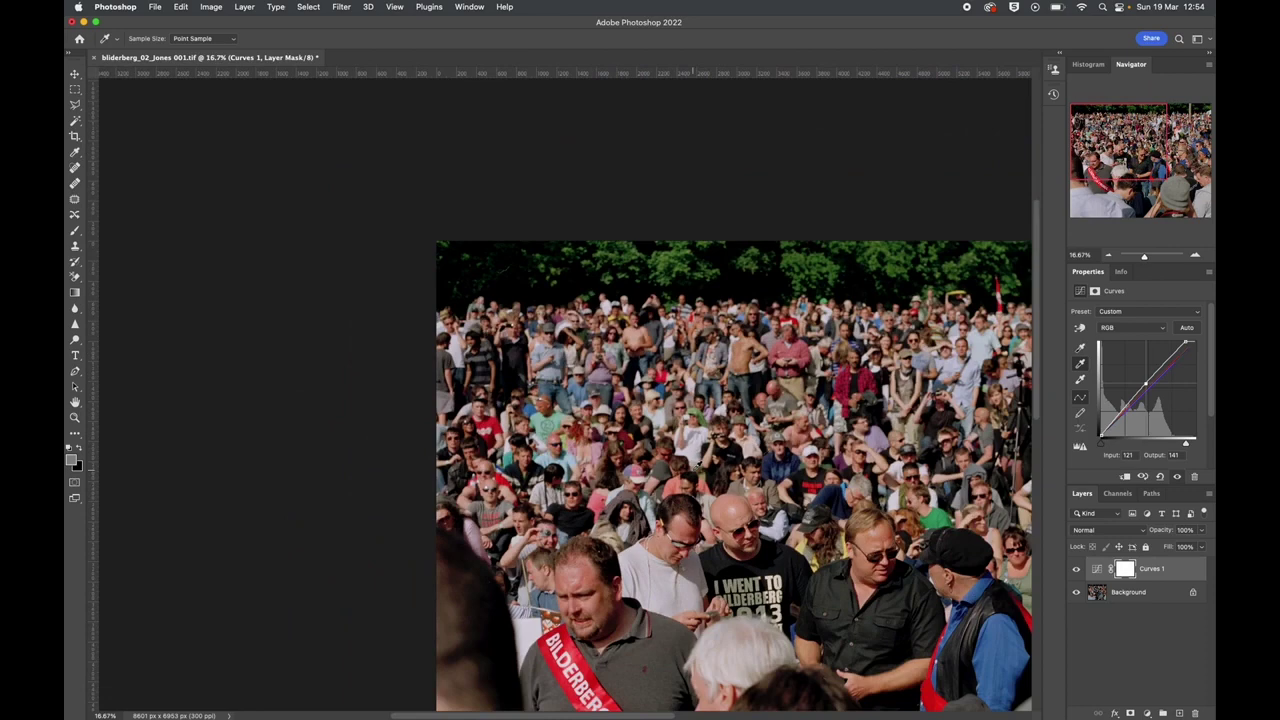
scroll(698, 466, down, 3)
scroll(698, 466, right, 5)
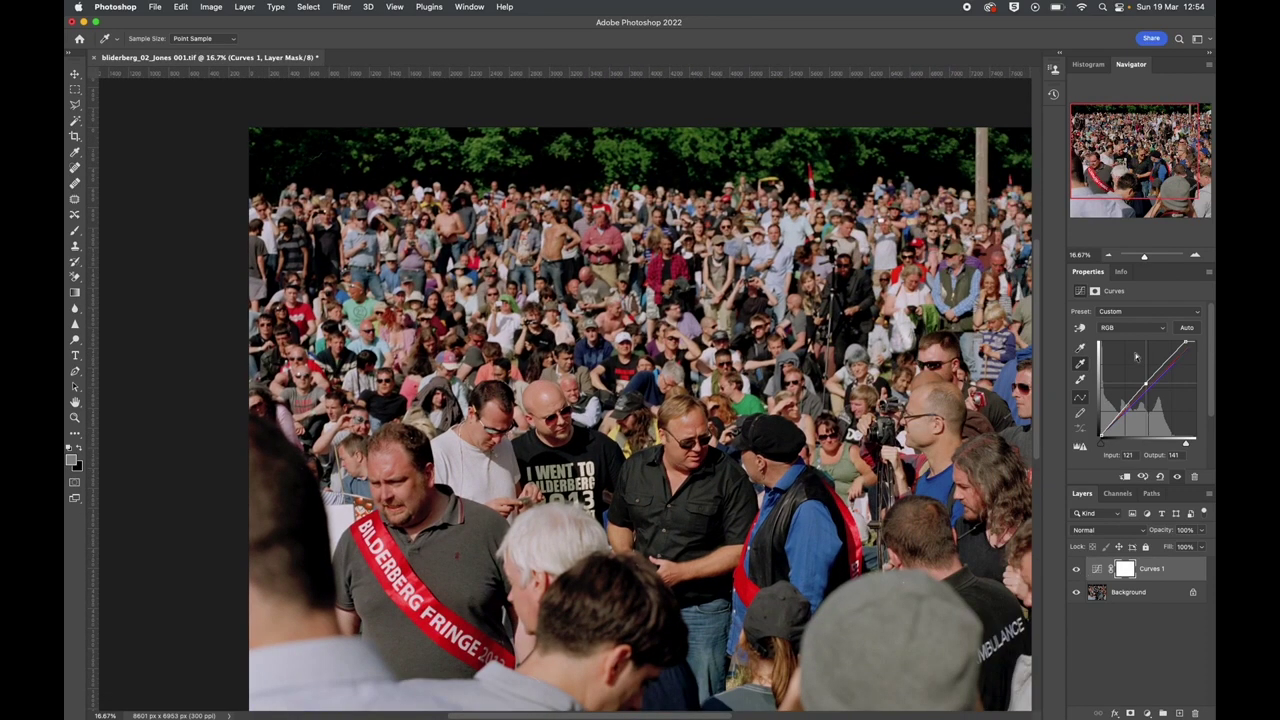
Remove the white hair-shaped scratch in the dark trees with the Spot Healing Brush on the Background layer.
key(z)
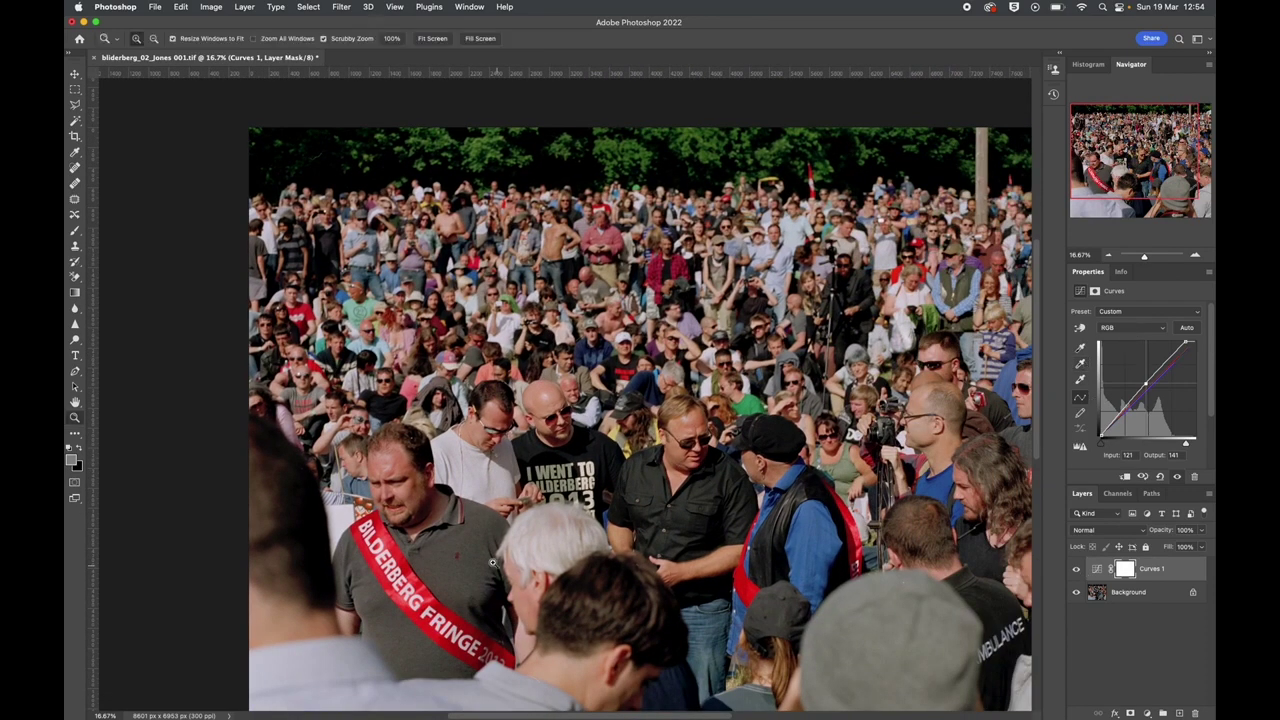
click(1080, 364)
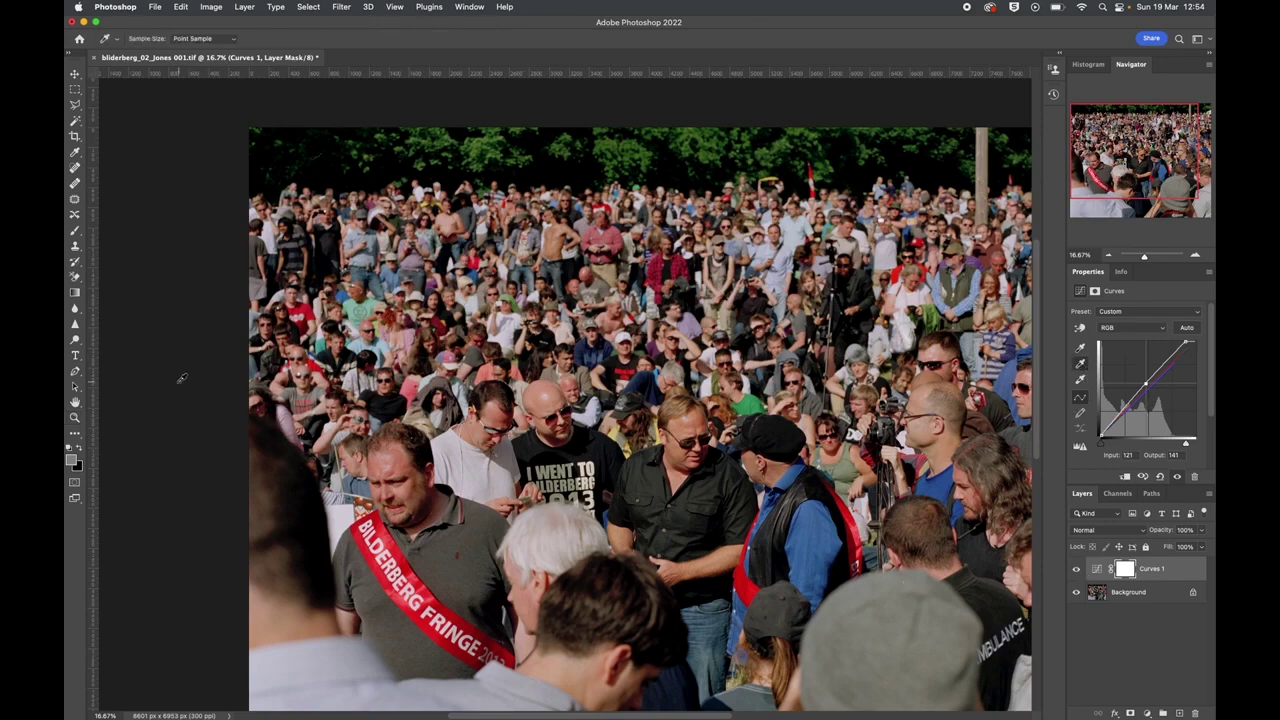
click(74, 418)
drag(292, 166, 292, 166)
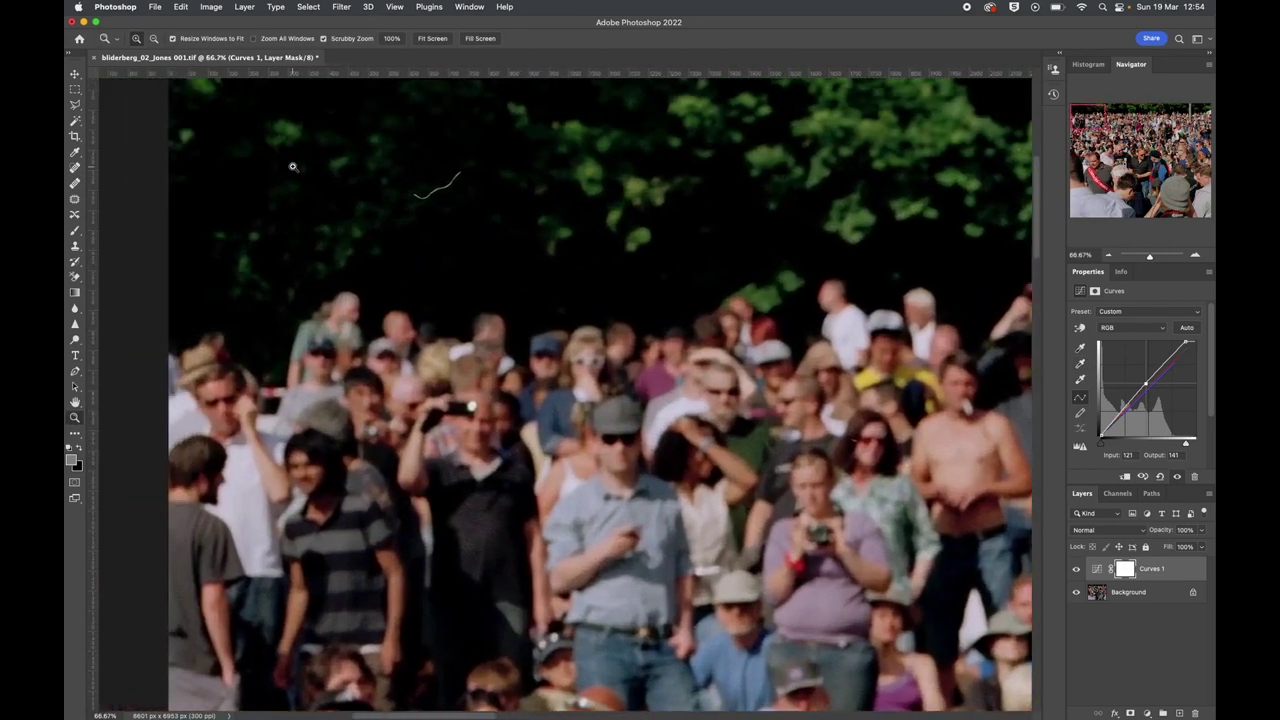
click(76, 169)
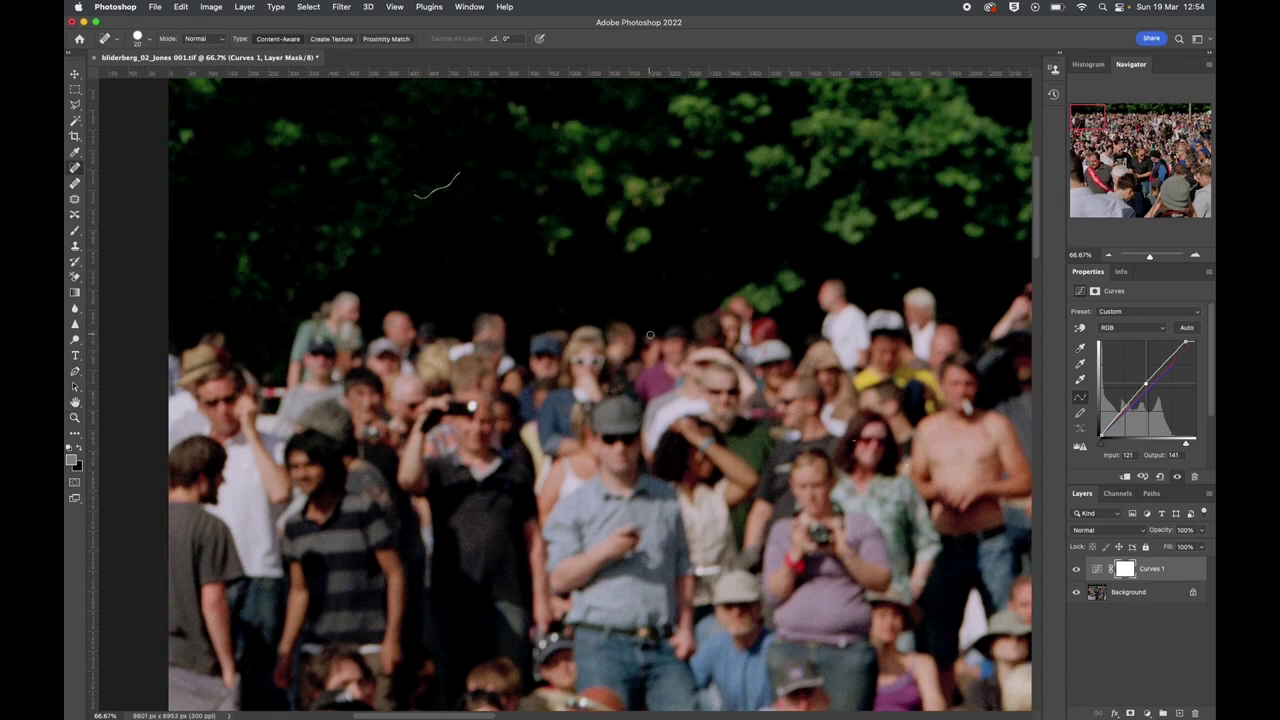
click(1150, 597)
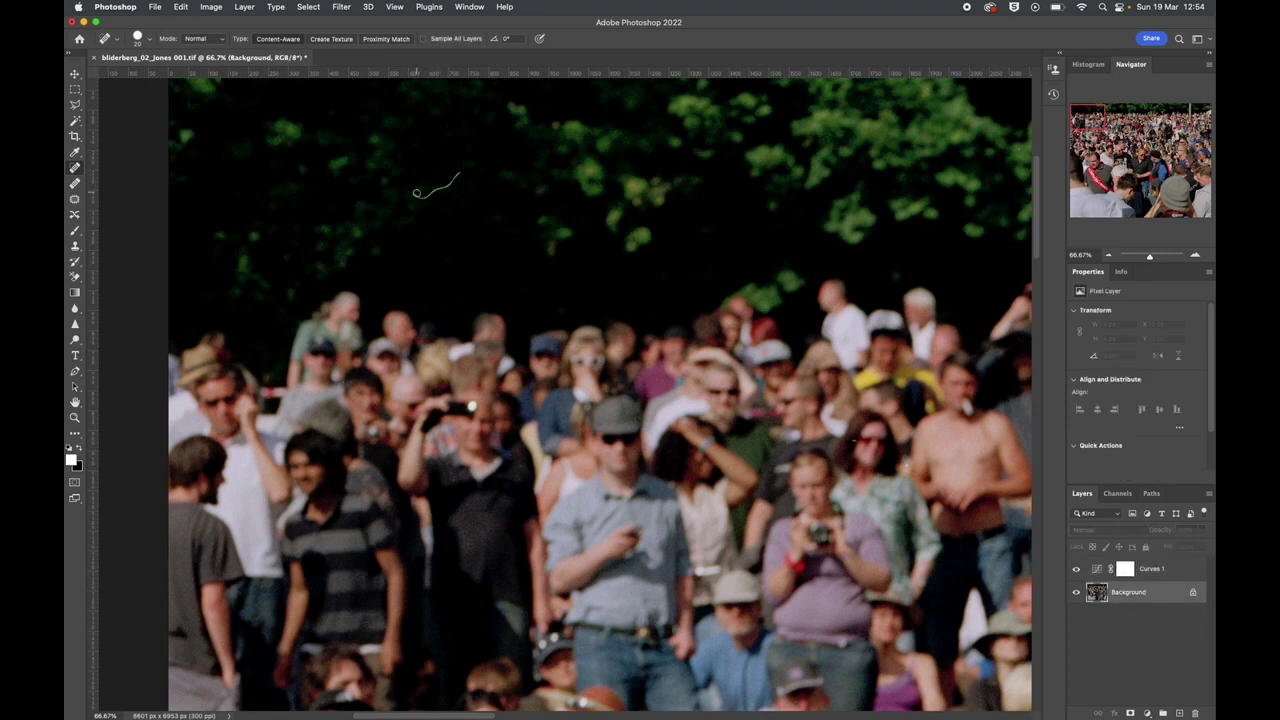
mouse_move(427, 195)
mouse_down()
mouse_move(456, 170)
mouse_move(437, 180)
mouse_up()
Heal the white speck in the hair of the man wearing the red sash.
scroll(508, 349, down, 10)
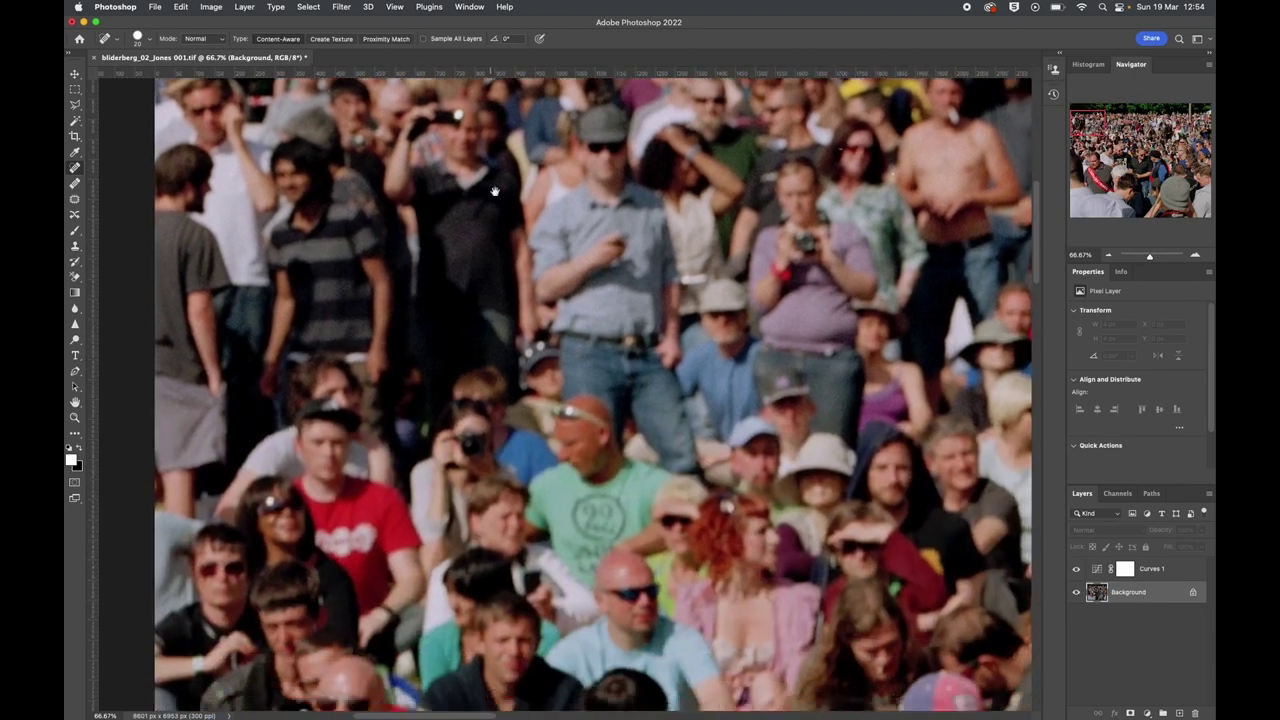
scroll(517, 315, down, 10)
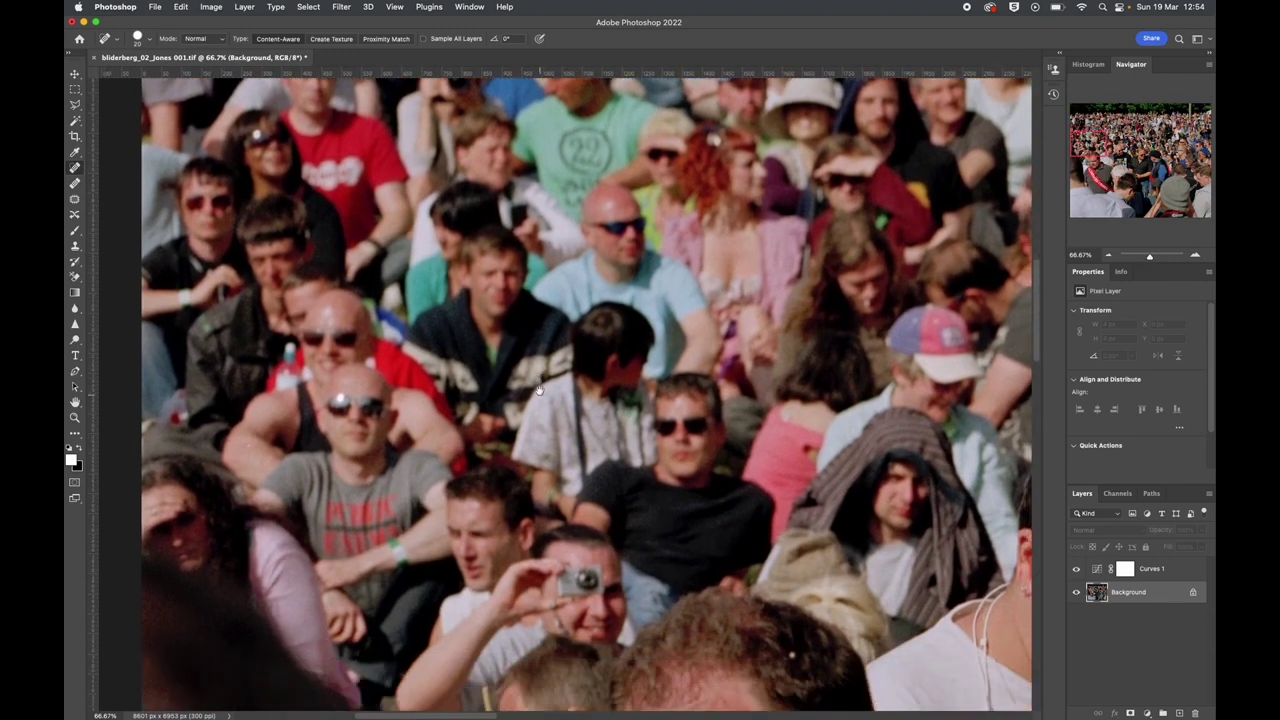
scroll(628, 448, down, 1)
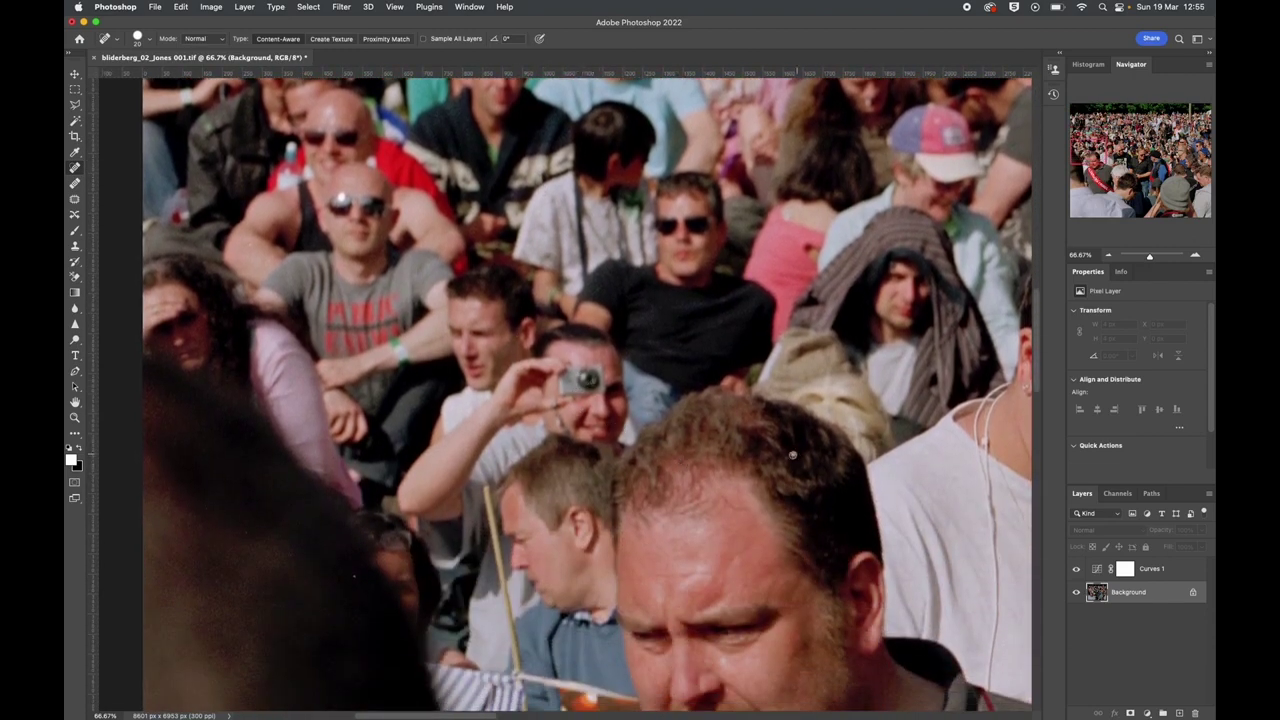
scroll(795, 455, down, 4)
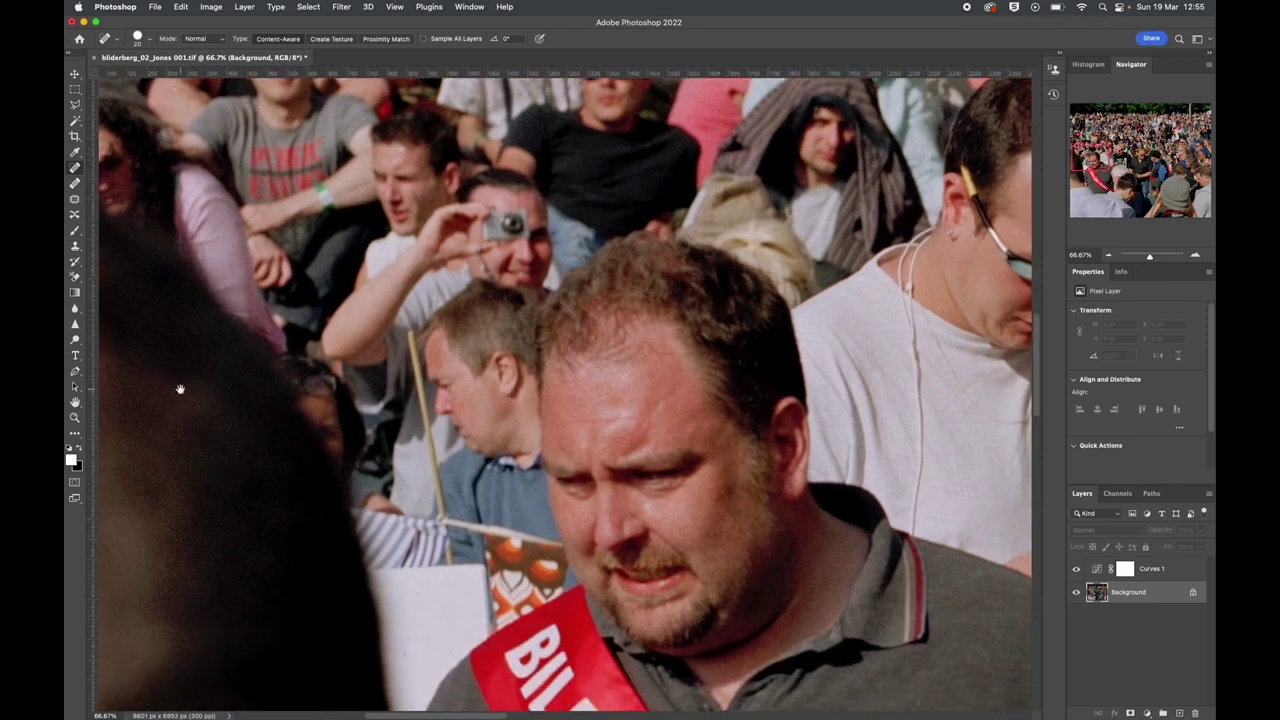
scroll(180, 389, down, 10)
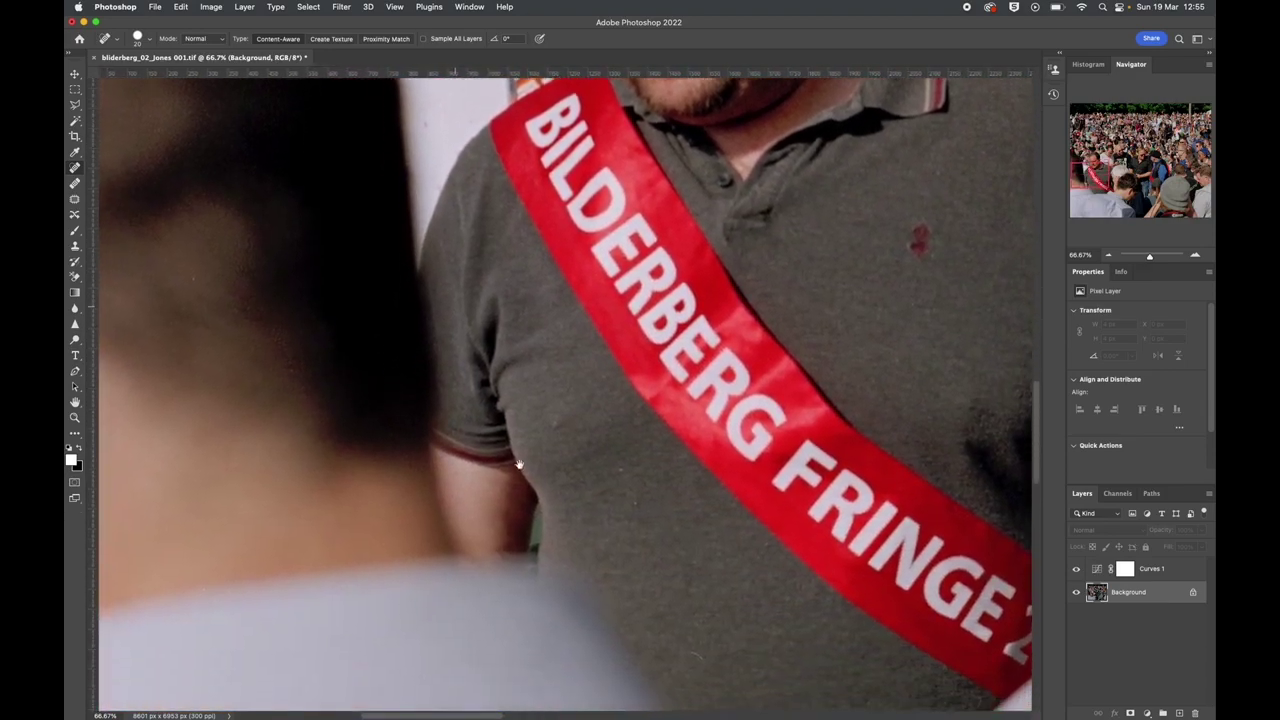
Heal the dust speck and the curved fibre on the grey polo shirt below the red sash.
scroll(519, 464, down, 2)
mouse_move(1081, 174)
mouse_down()
mouse_move(1080, 163)
mouse_move(1082, 177)
mouse_up()
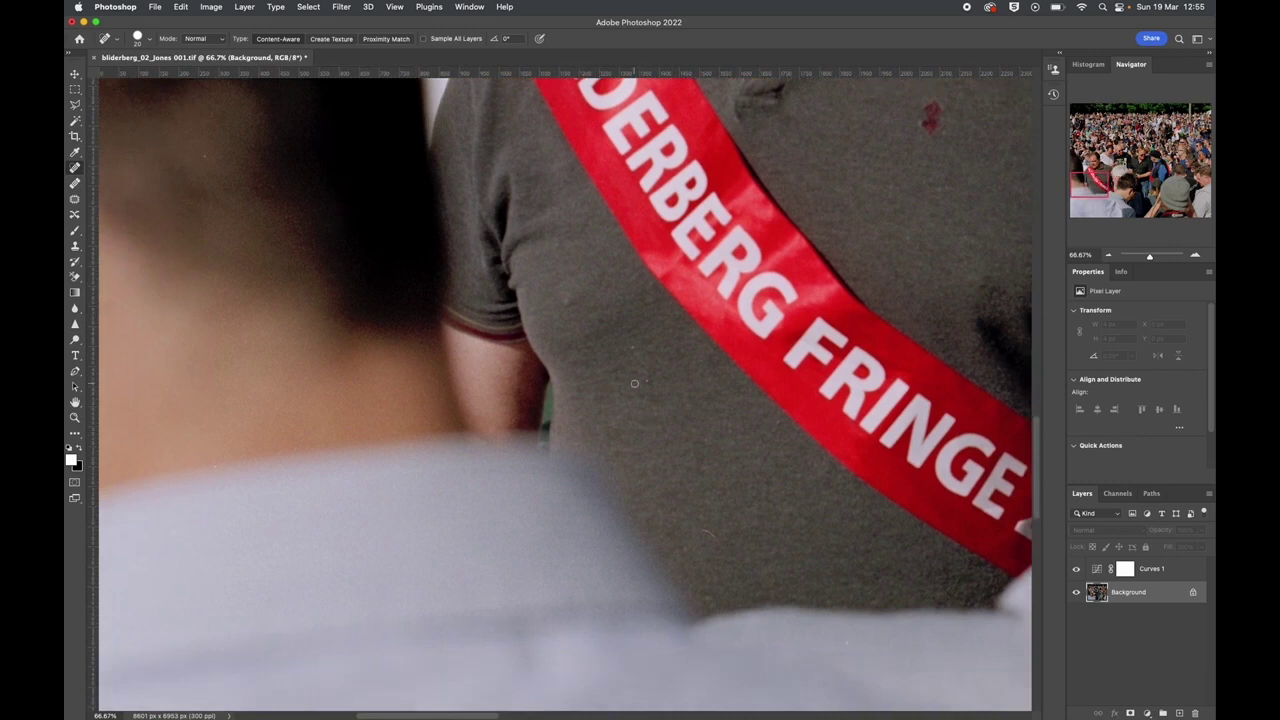
click(648, 384)
scroll(587, 463, down, 10)
scroll(587, 463, right, 5)
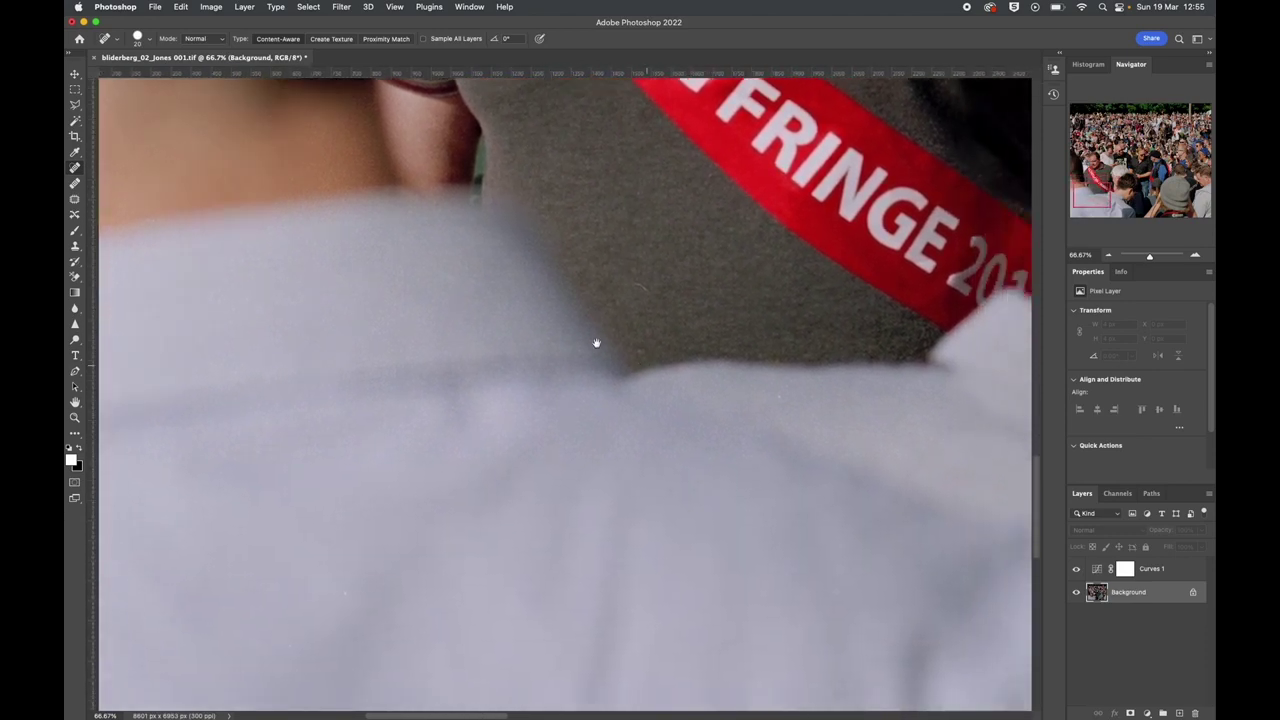
scroll(611, 342, up, 6)
scroll(611, 342, left, 3)
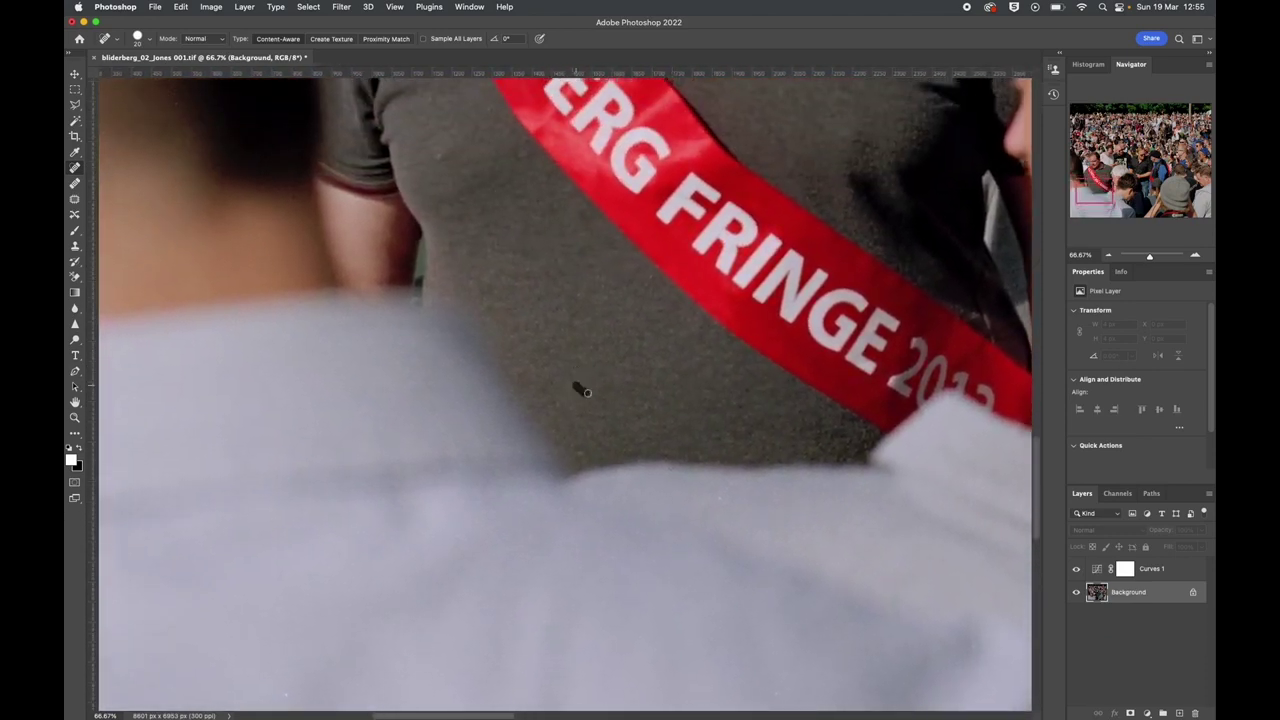
Heal the dust specks on the pale shirt in the photo's lower foreground.
scroll(529, 434, down, 8)
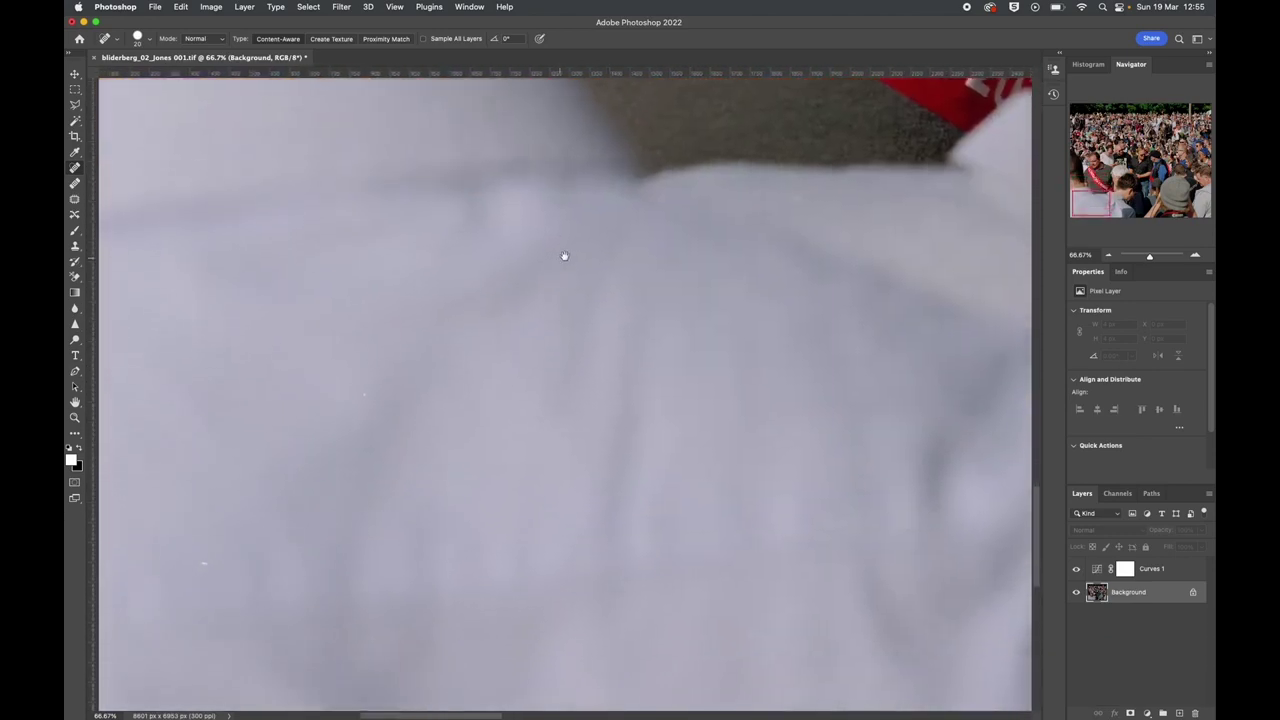
scroll(548, 289, down, 3)
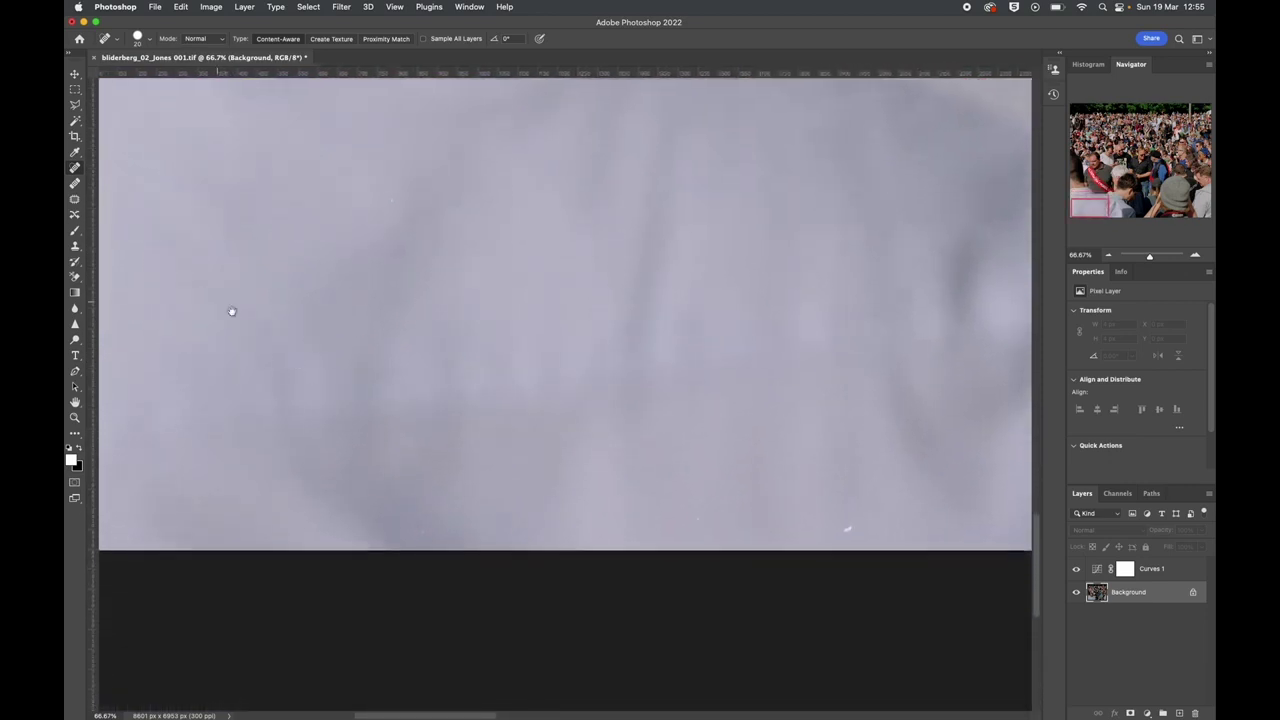
scroll(217, 303, up, 4)
scroll(217, 303, left, 3)
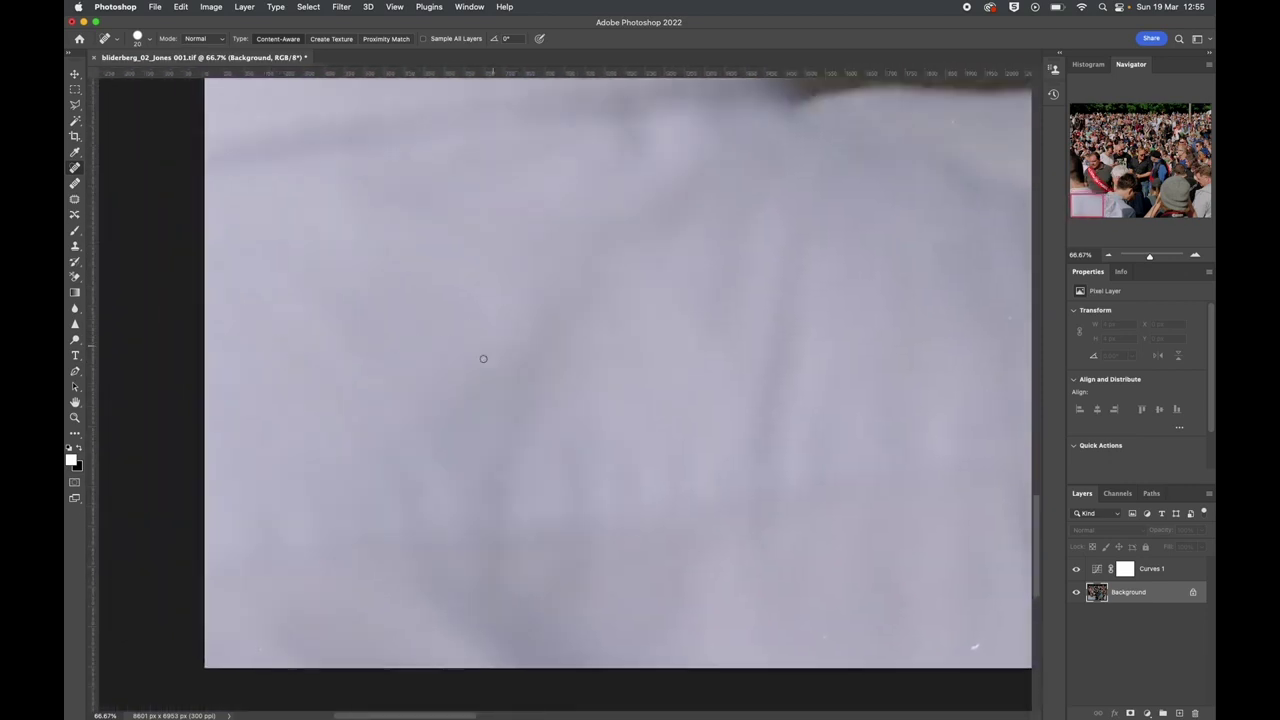
Heal the curved white fibre on the foreground man's pale collar and the speck on his neck.
scroll(449, 460, up, 6)
scroll(449, 460, right, 3)
scroll(384, 431, right, 10)
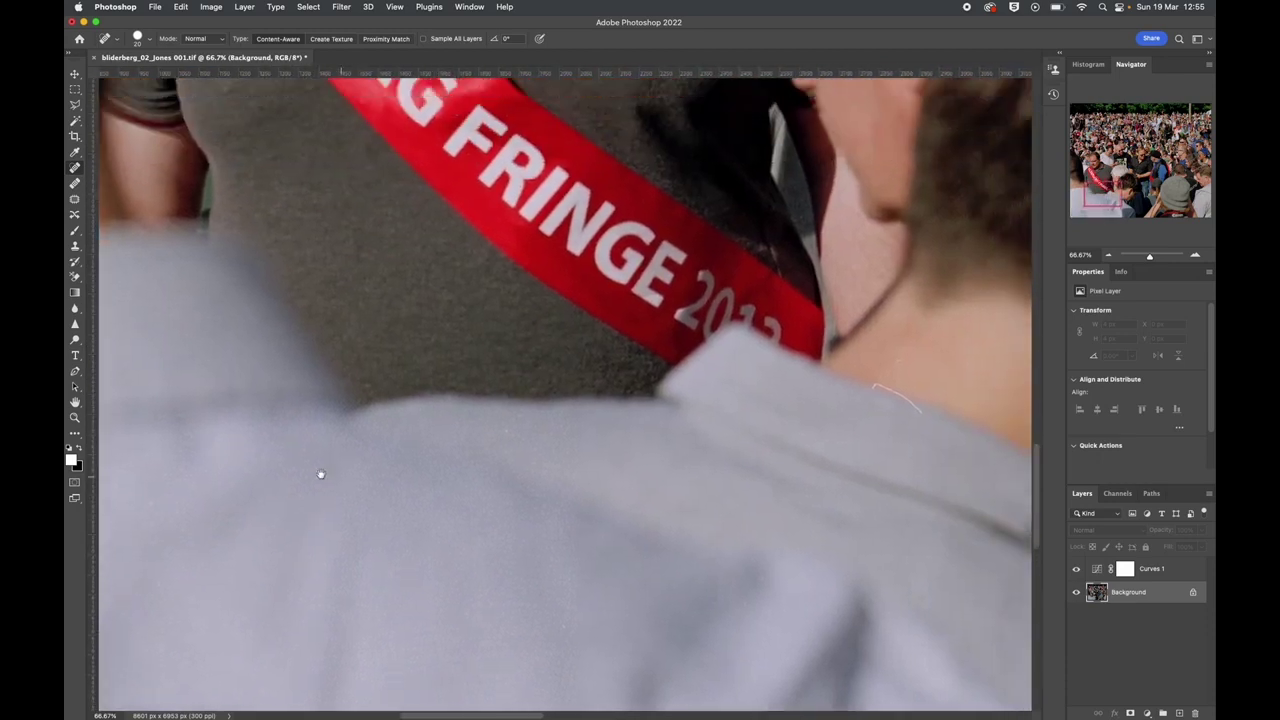
scroll(491, 506, up, 3)
scroll(403, 397, down, 3)
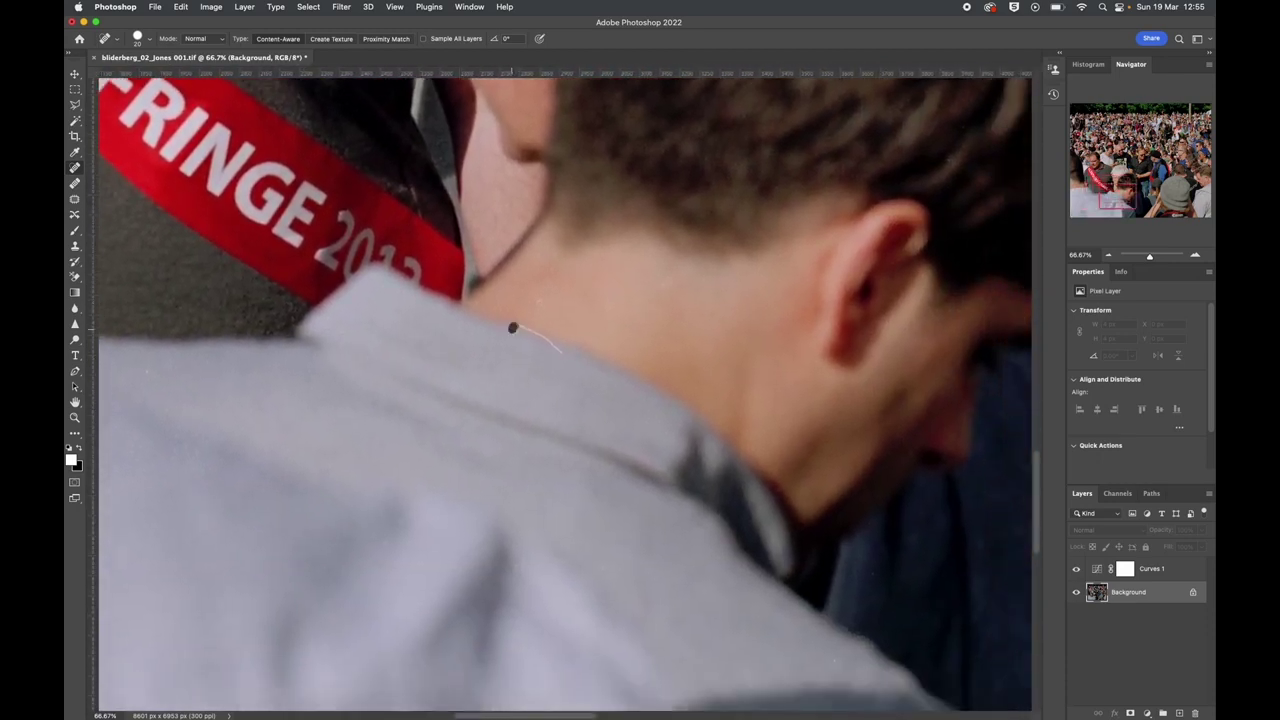
mouse_move(524, 331)
mouse_down()
mouse_move(558, 345)
mouse_move(528, 324)
mouse_move(538, 316)
mouse_up()
scroll(523, 328, up, 6)
scroll(523, 328, left, 3)
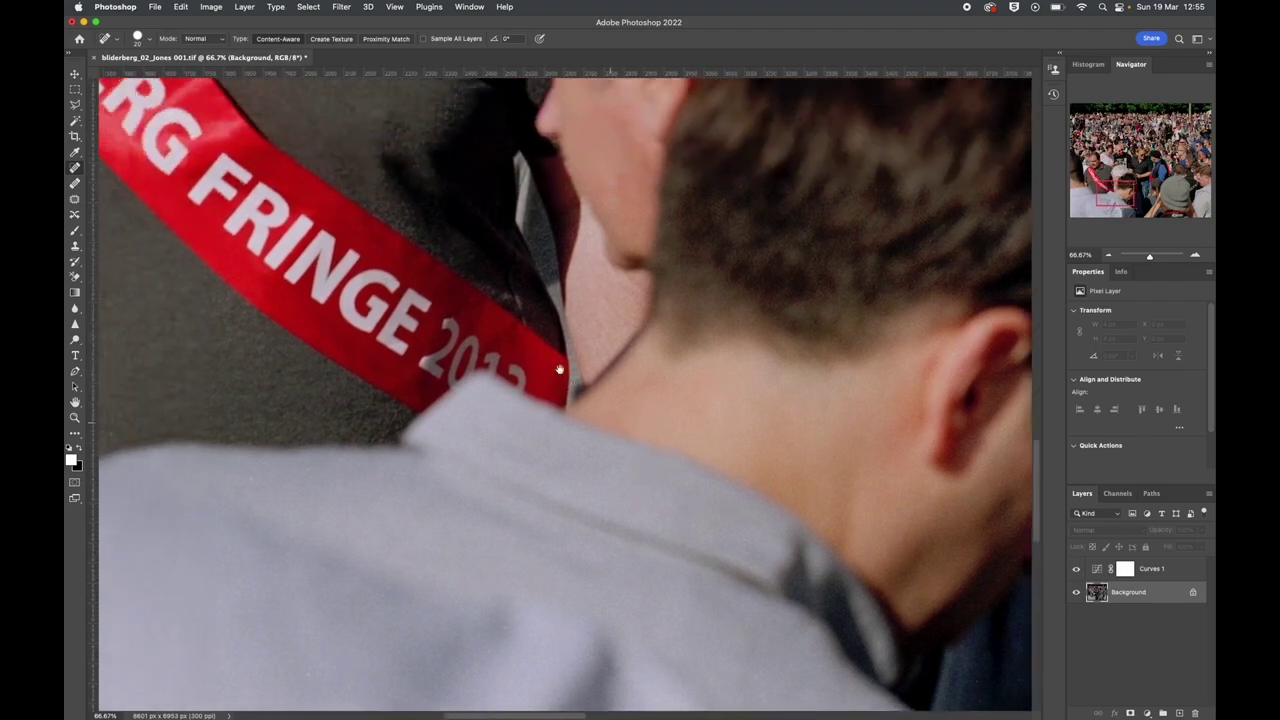
scroll(538, 383, up, 1)
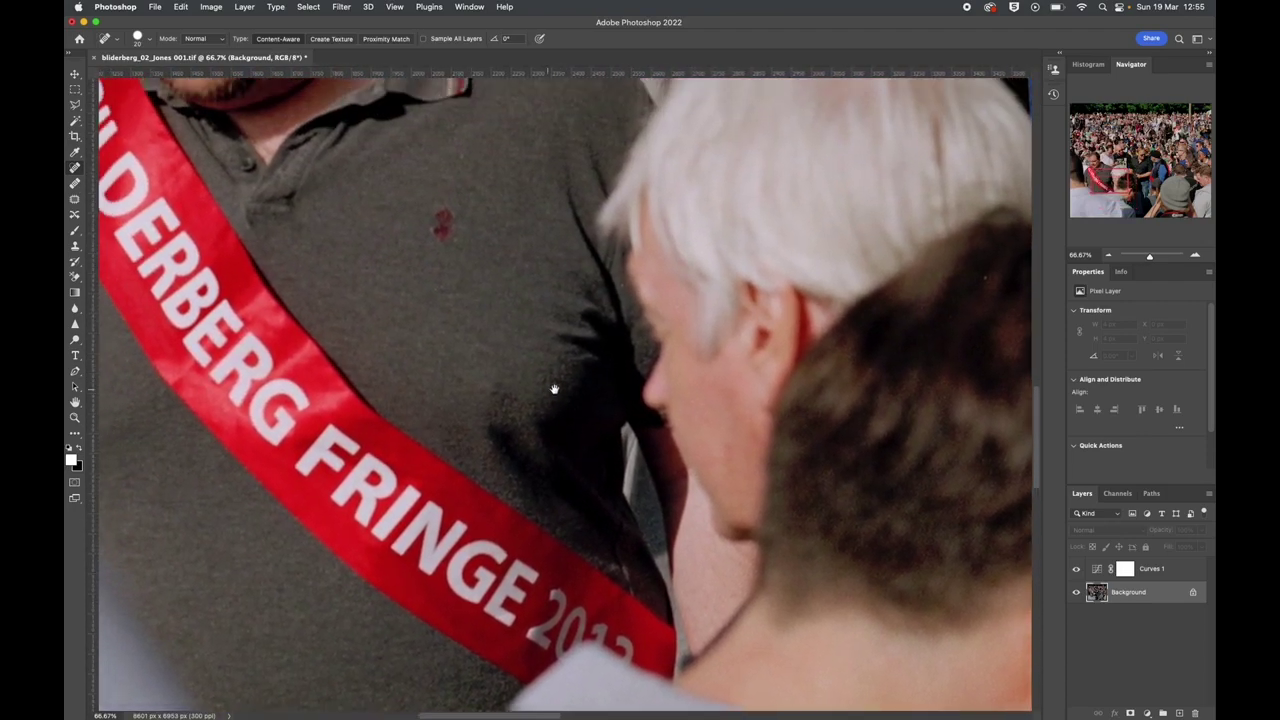
scroll(560, 386, up, 3)
scroll(560, 386, right, 2)
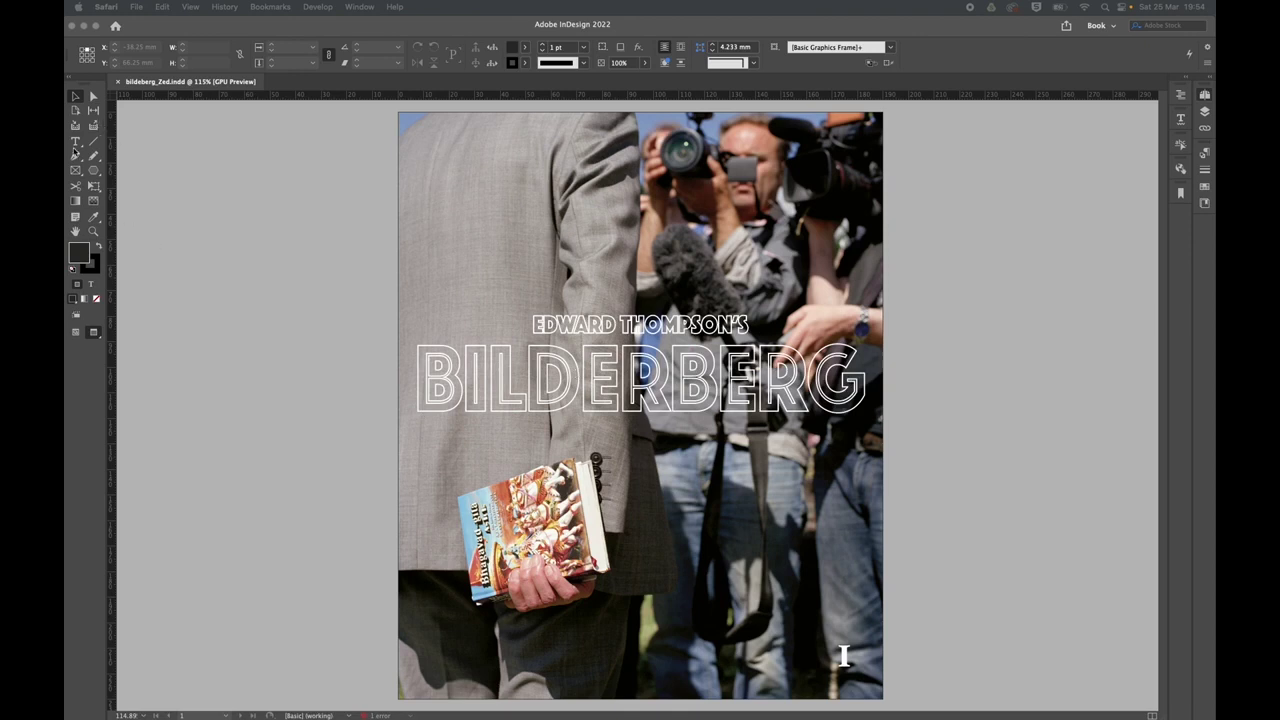
Examine the font settings and style options, Inline and Solid, of the BILDERBERG cover title and the author line above it.
click(843, 655)
key(t)
click(582, 370)
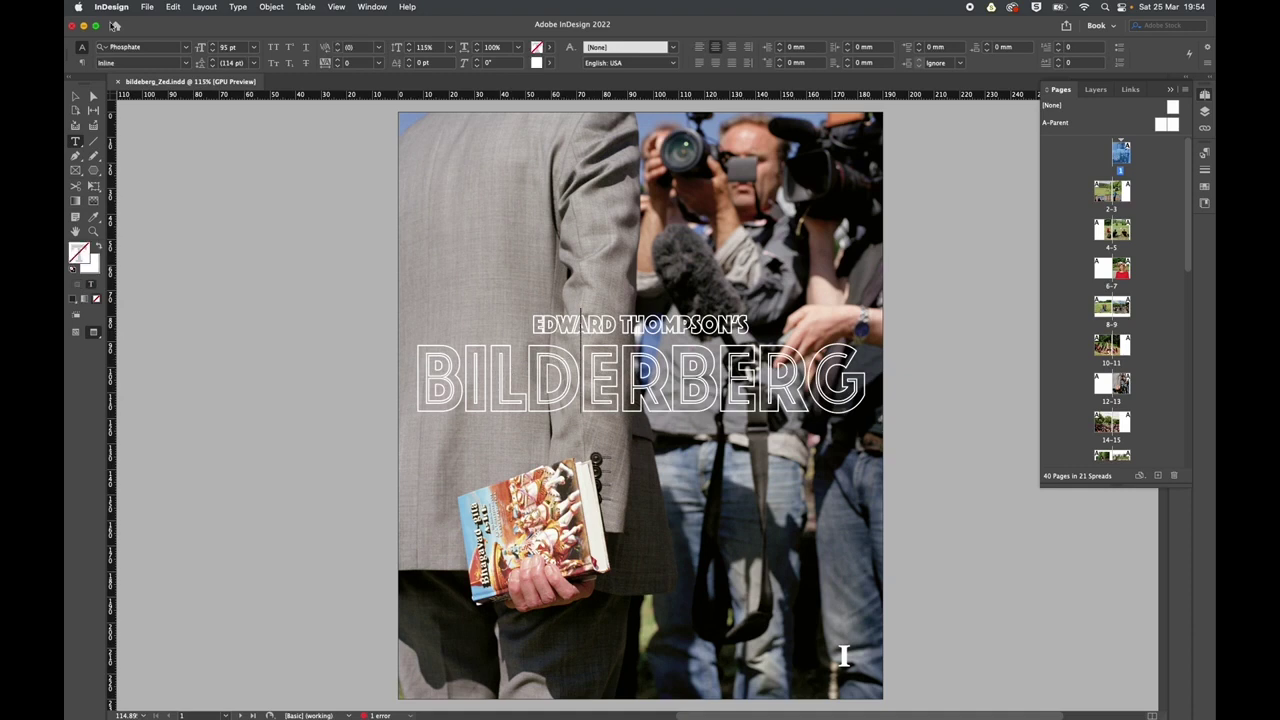
click(186, 62)
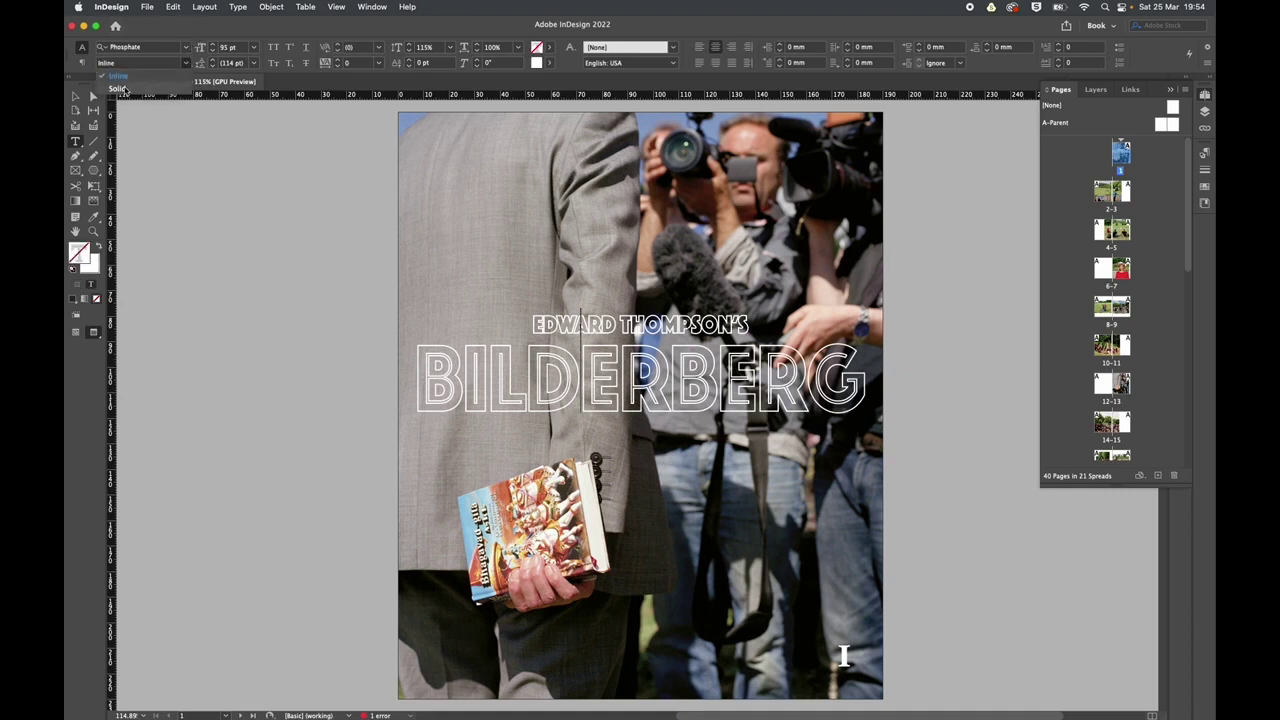
click(118, 88)
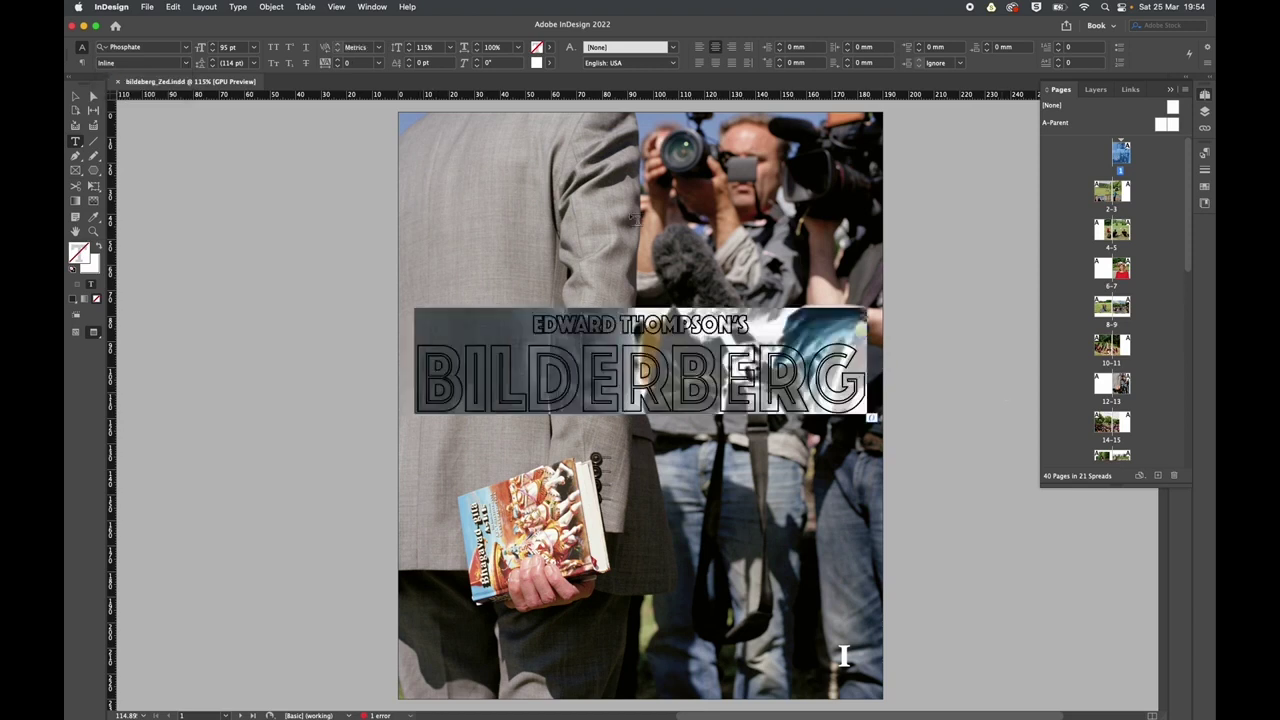
click(458, 370)
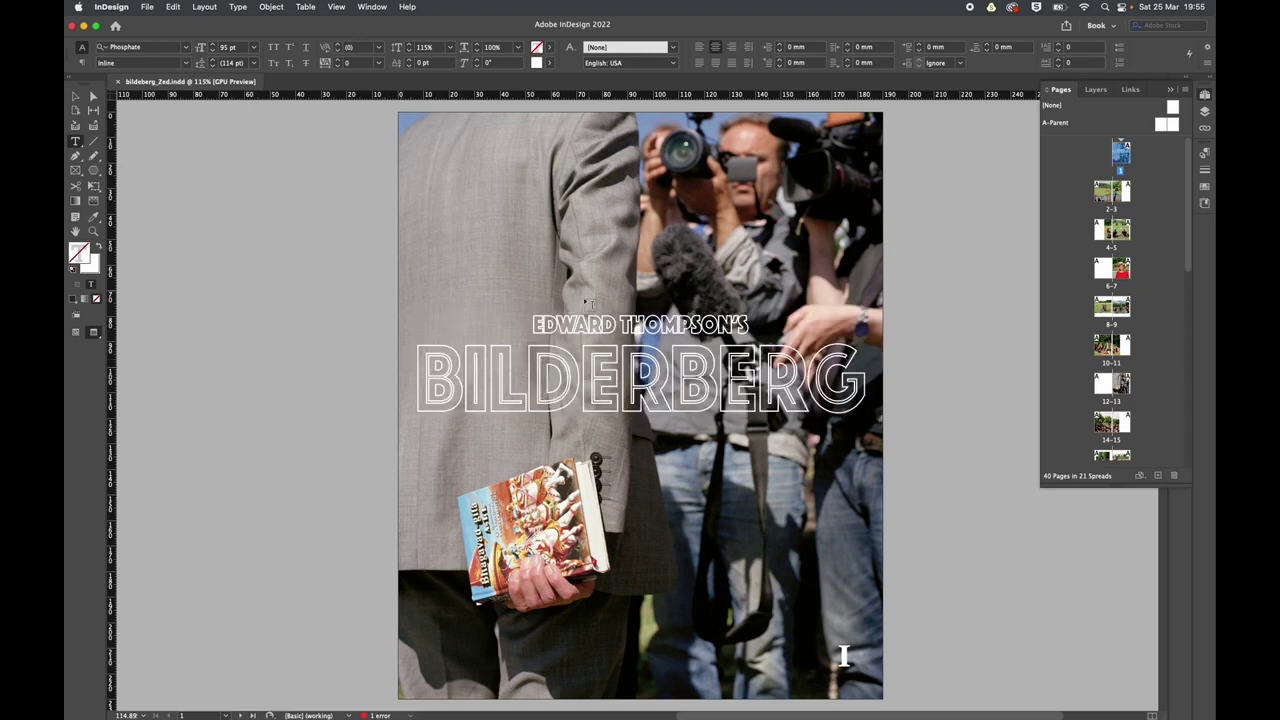
drag(533, 324, 752, 336)
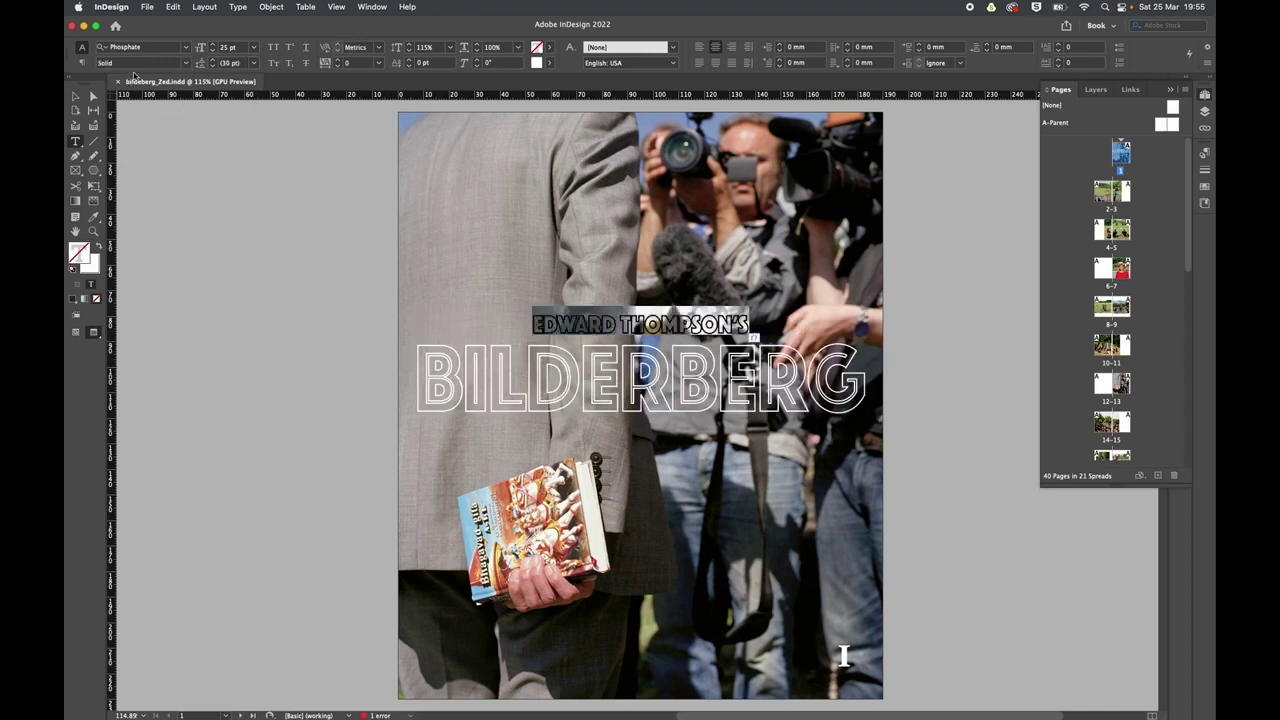
Switch to the Adobe Fonts website in Safari and open the Psychic Waves font pack.
click(205, 153)
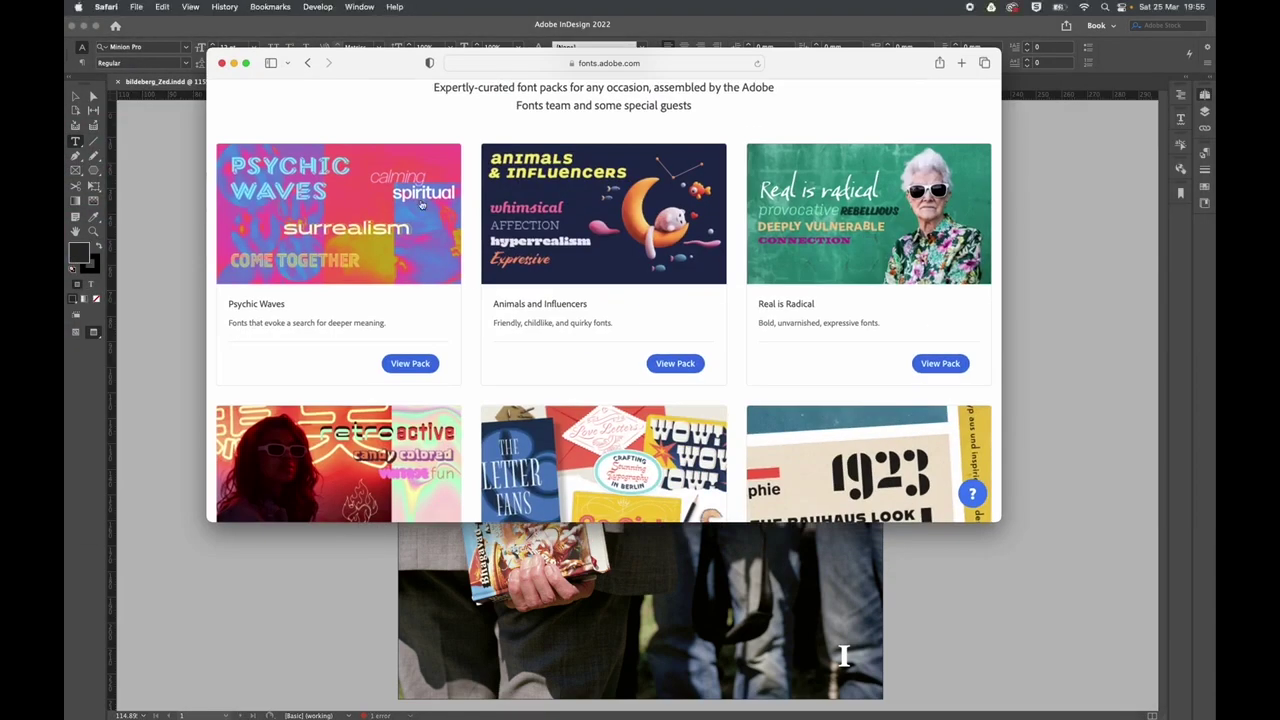
scroll(432, 232, up, 3)
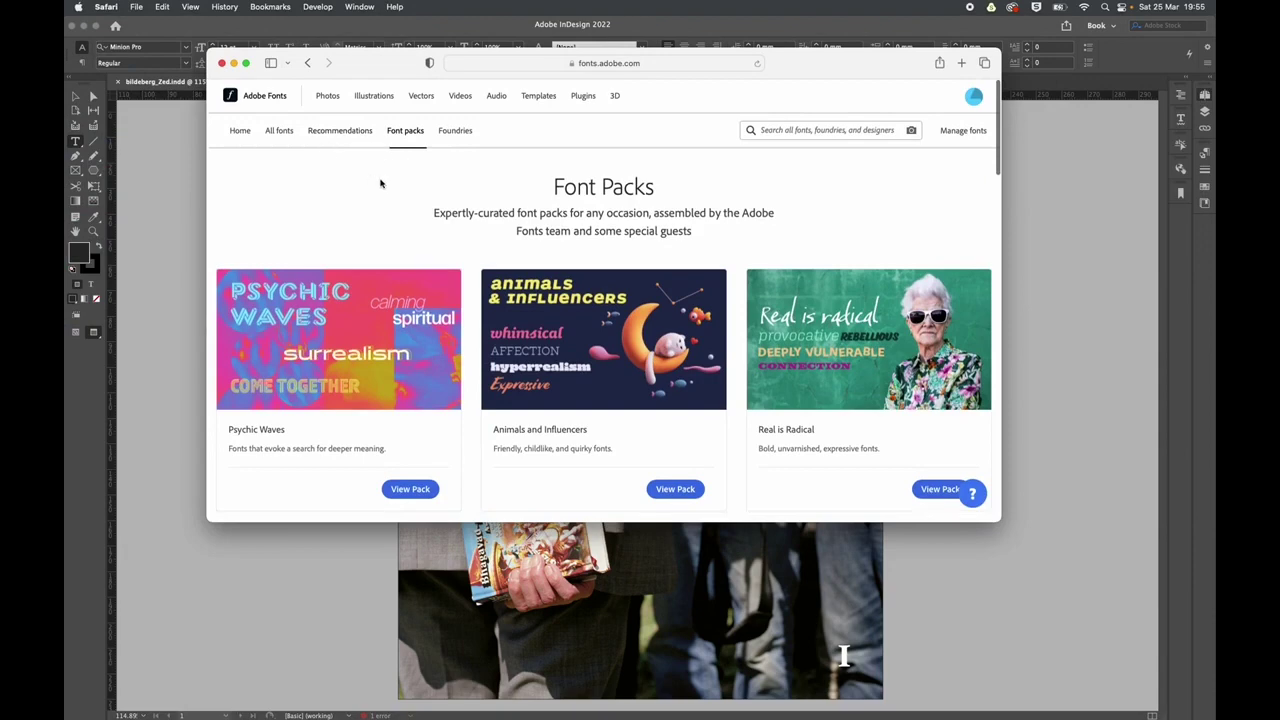
scroll(486, 231, down, 3)
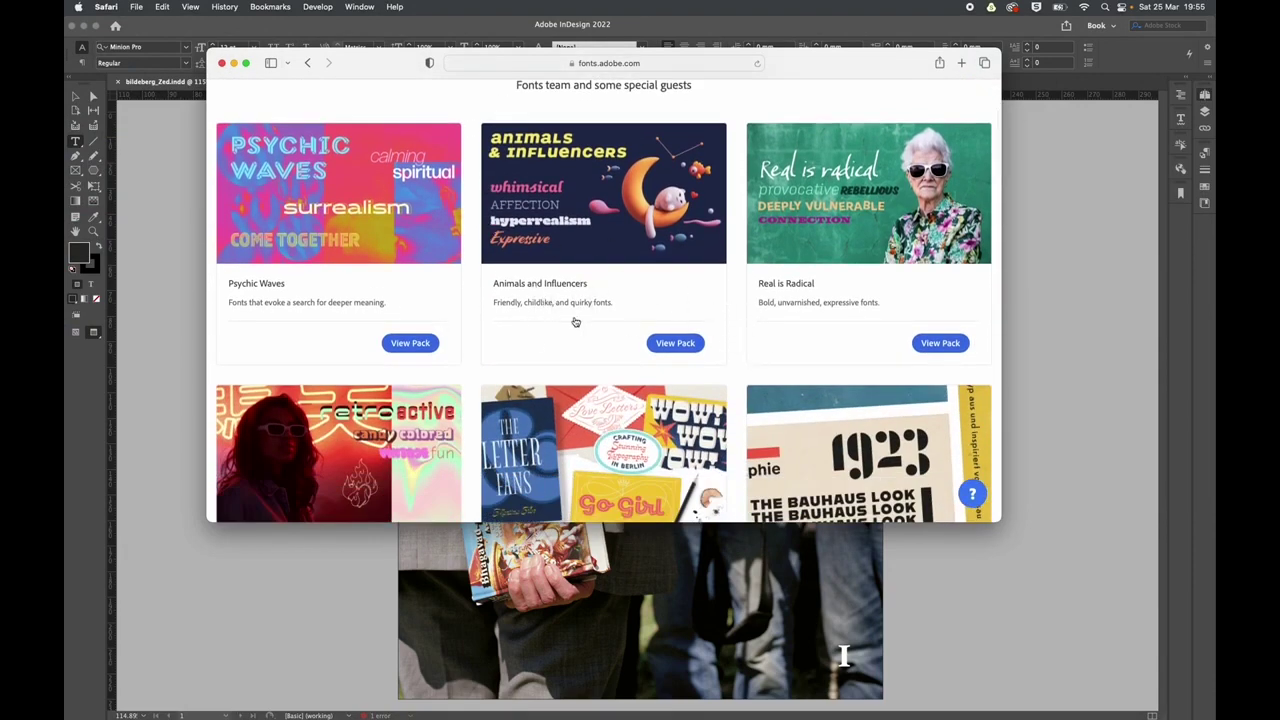
scroll(368, 233, up, 1)
click(360, 234)
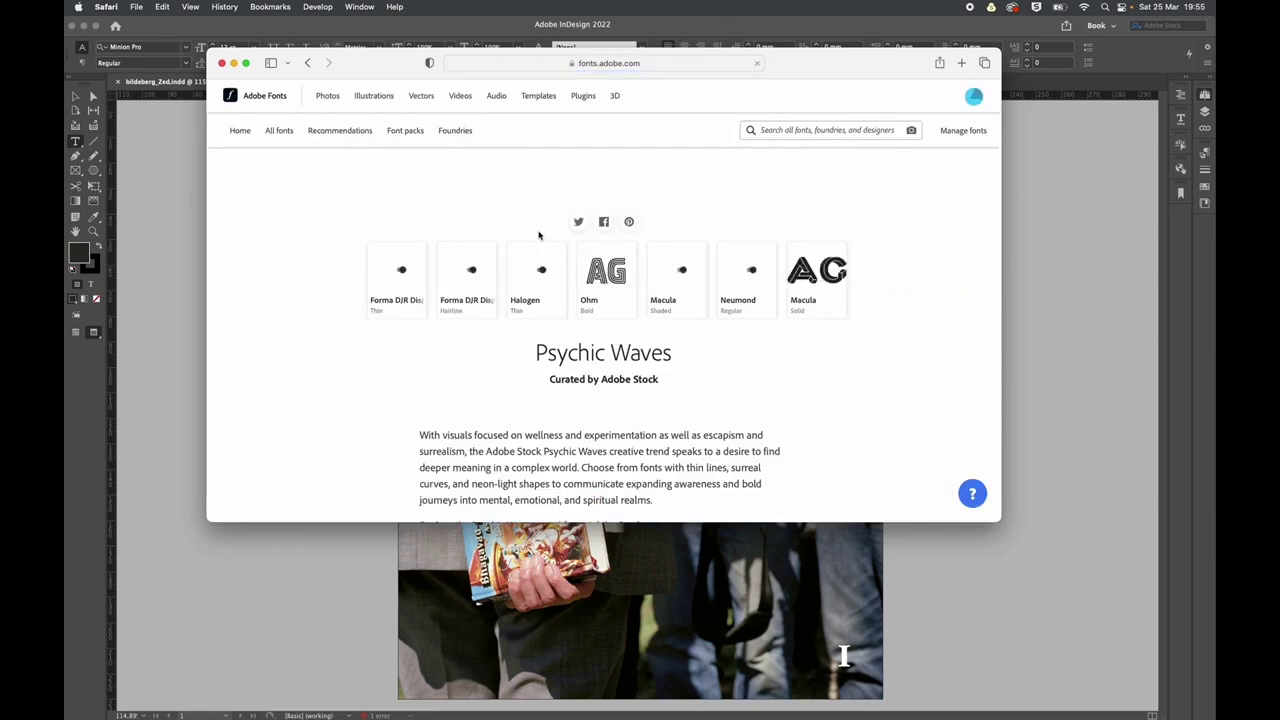
Examine the sample lines of the fonts included in the Psychic Waves pack.
scroll(387, 234, down, 1)
scroll(387, 234, down, 3)
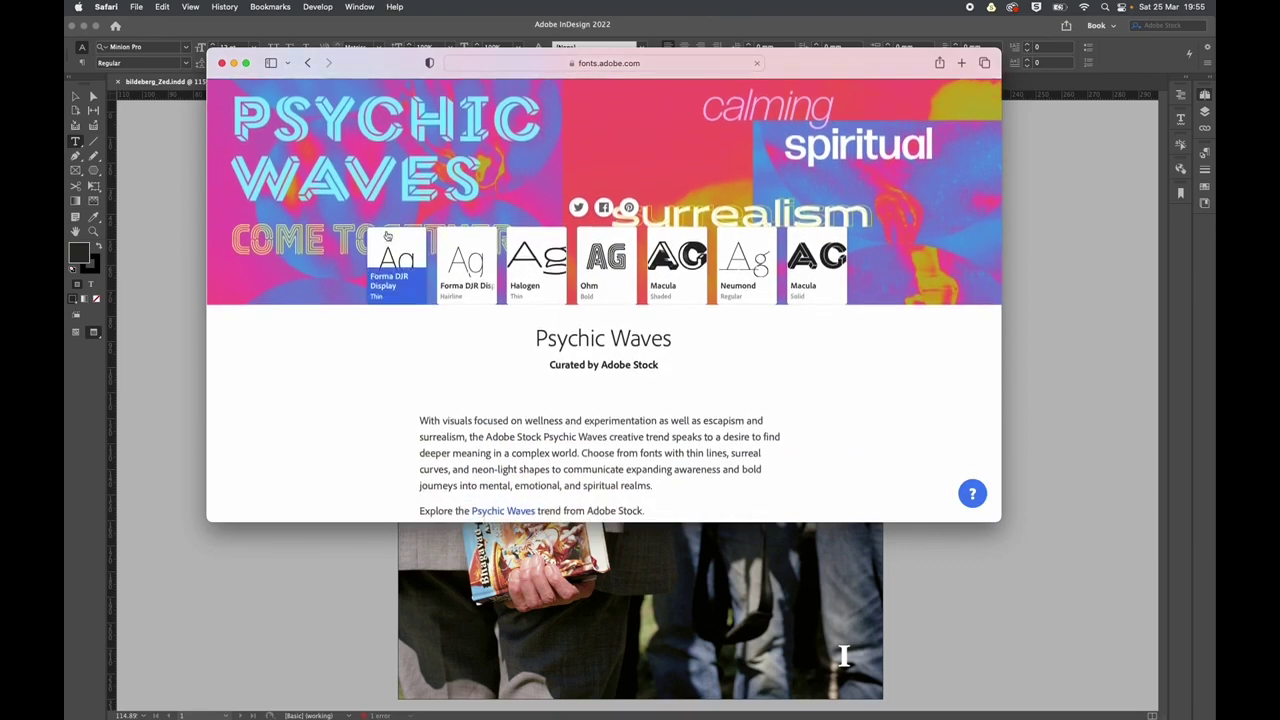
scroll(526, 306, down, 15)
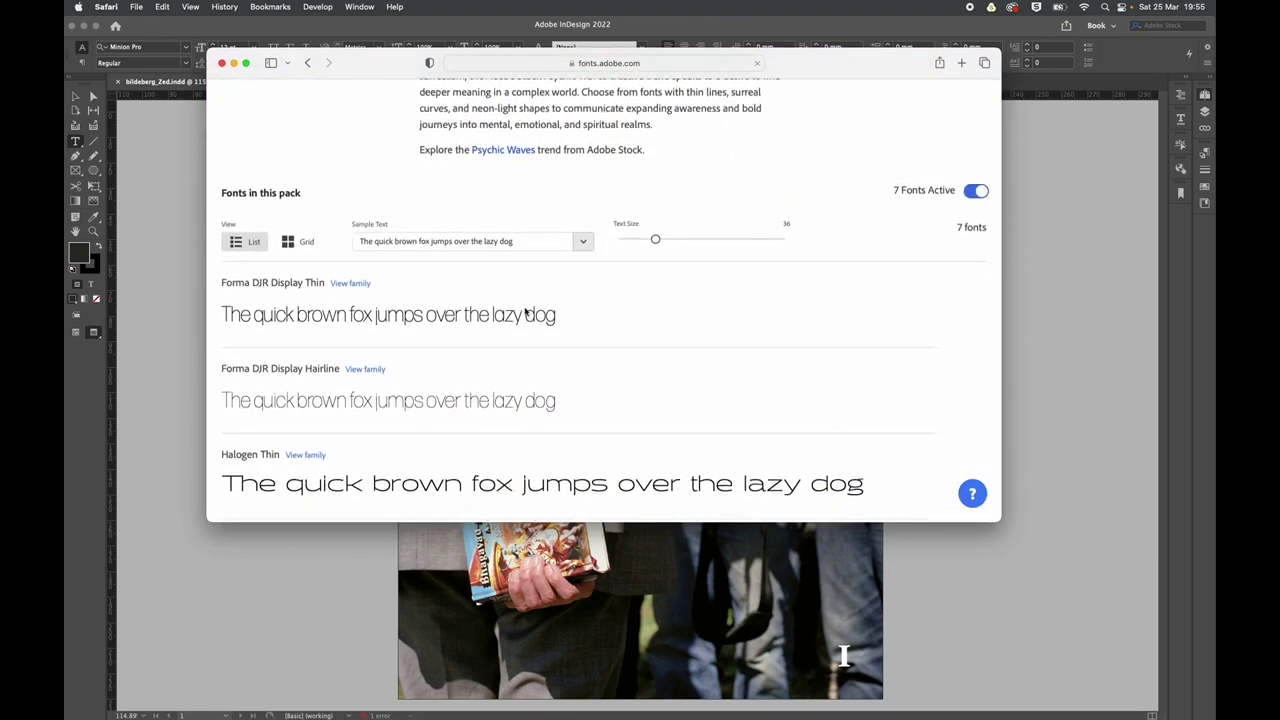
scroll(525, 310, down, 9)
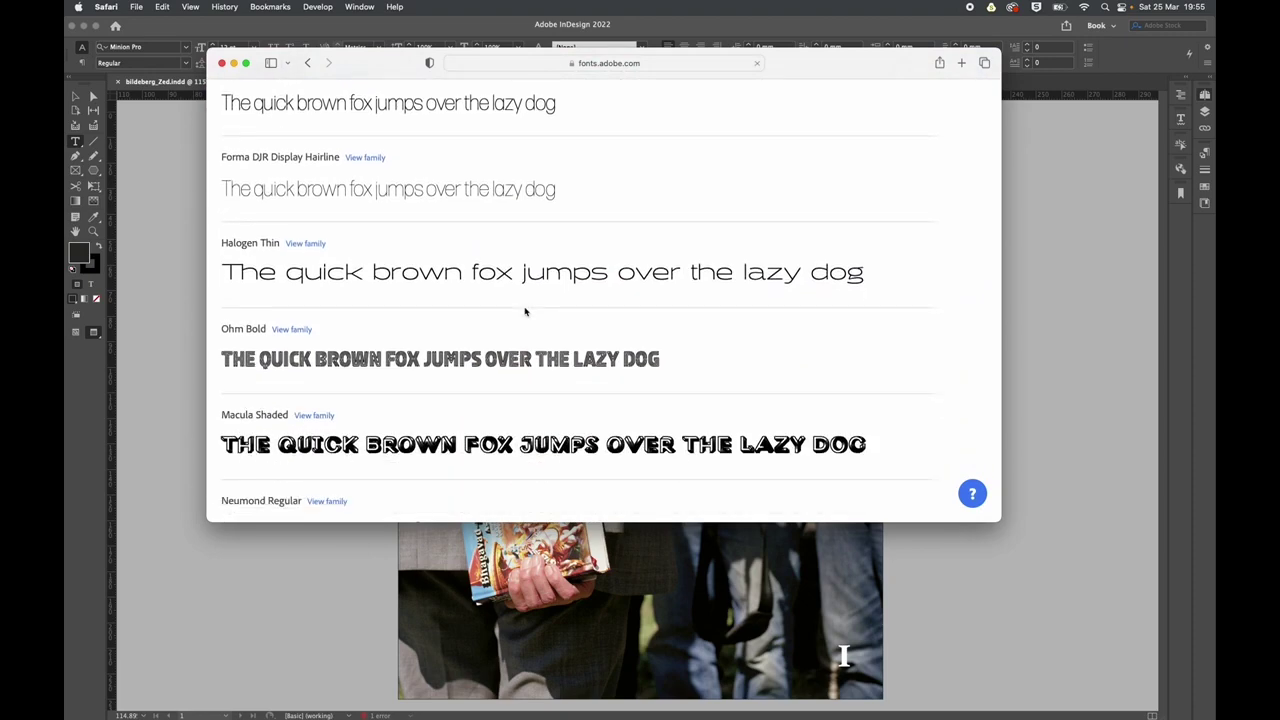
scroll(524, 308, down, 12)
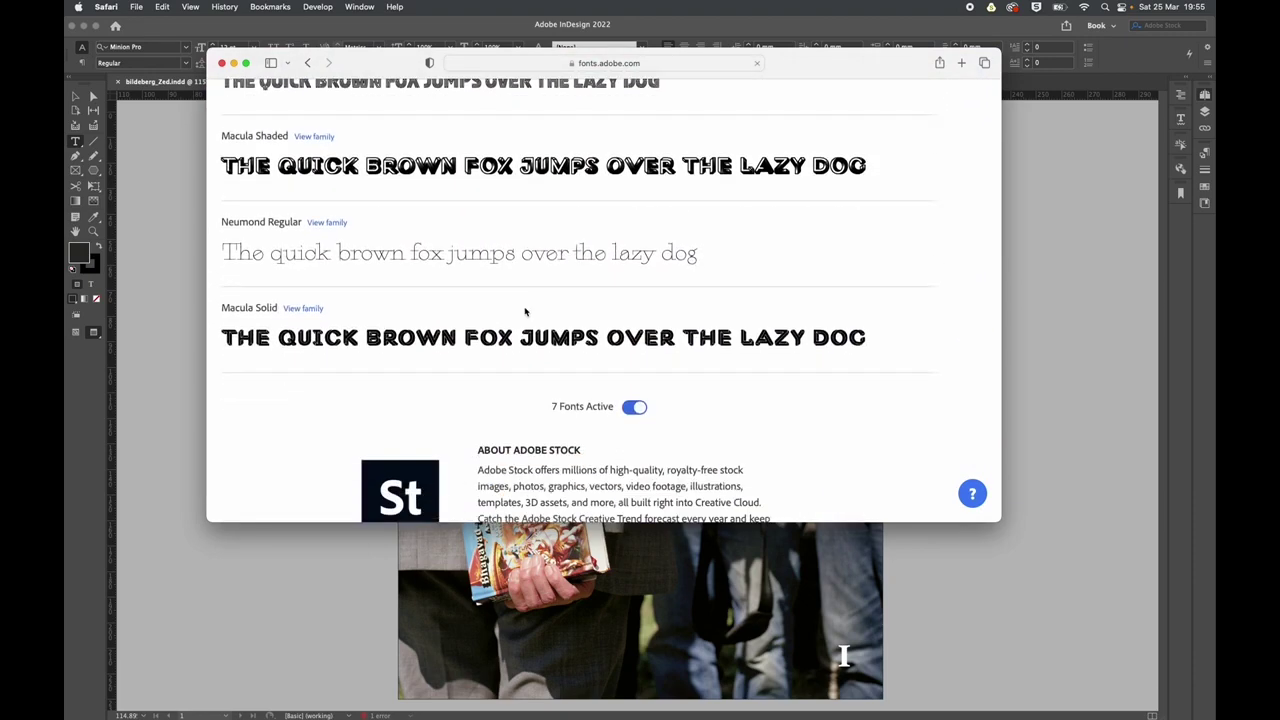
scroll(525, 312, up, 20)
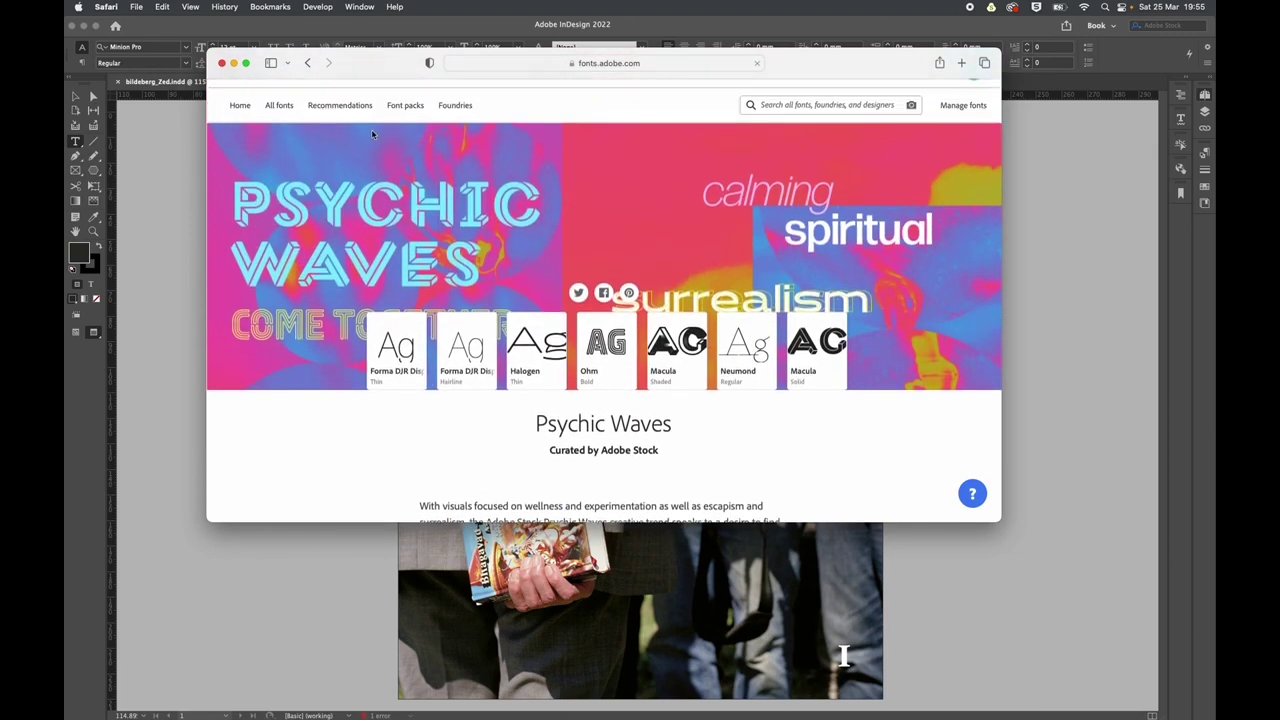
Return to the font packs overview, browse the curated packs, and open the Otherworldly Visions pack.
click(307, 63)
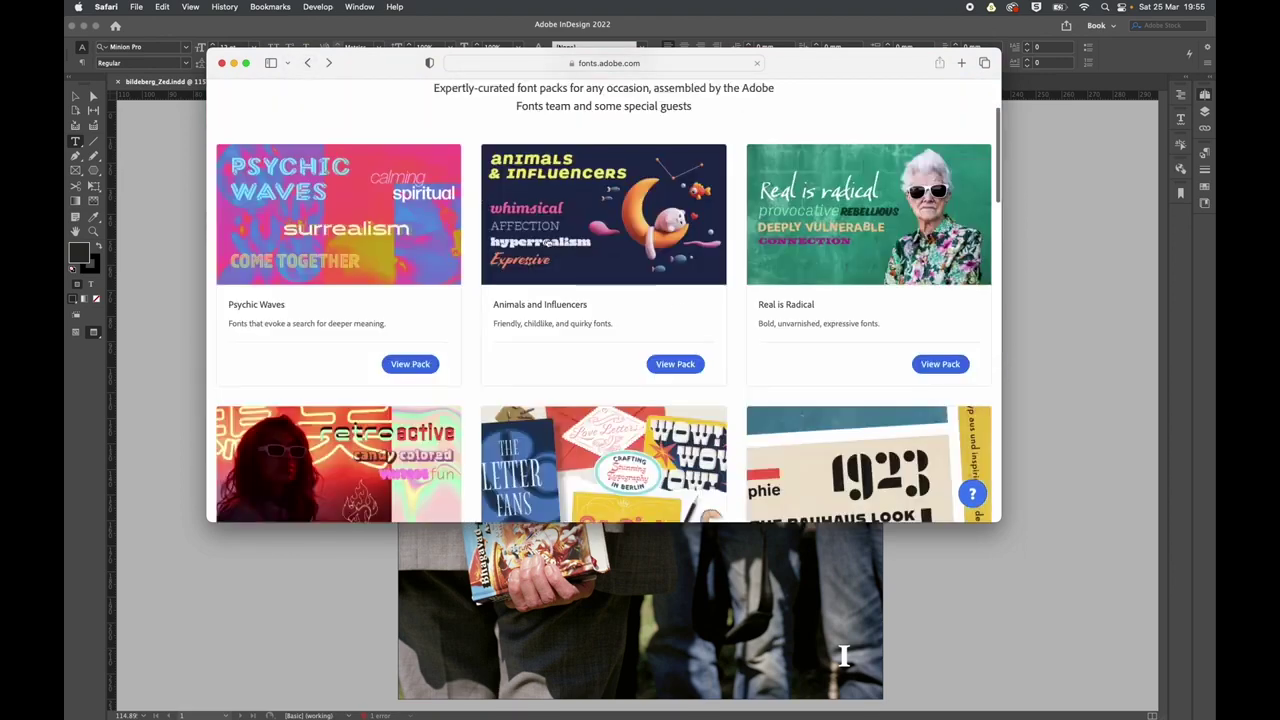
scroll(642, 309, down, 20)
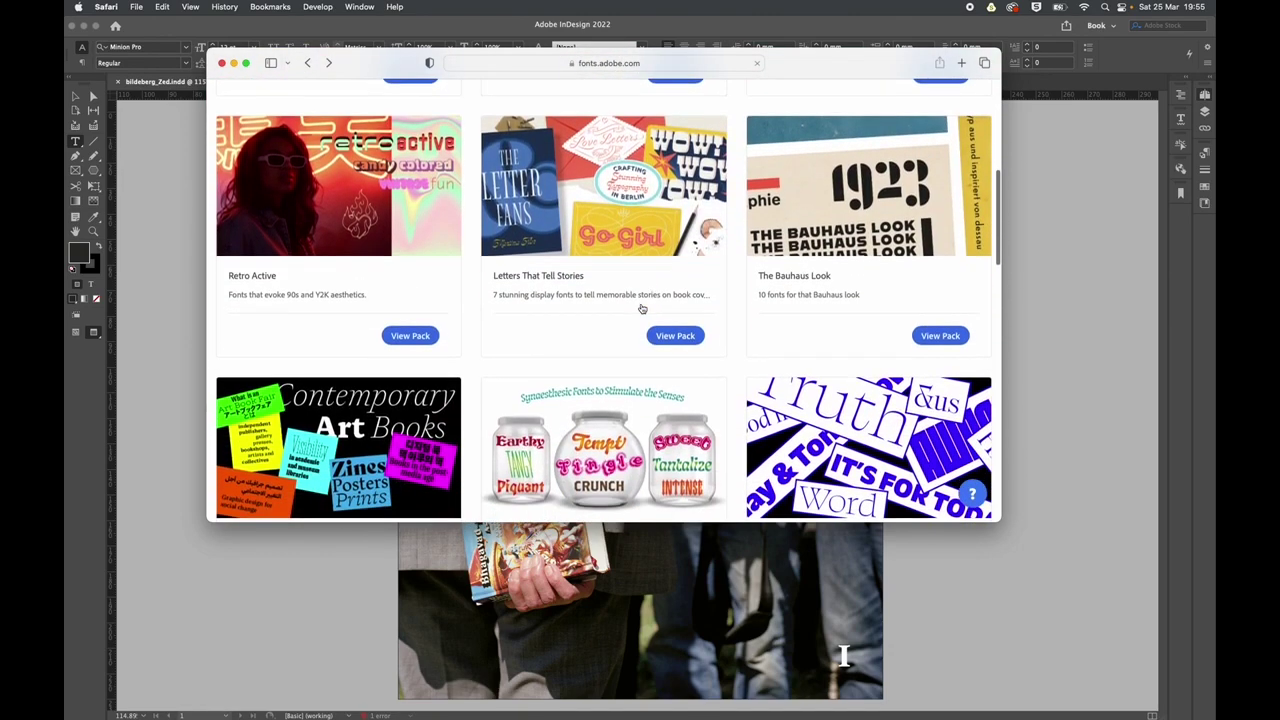
scroll(642, 309, down, 10)
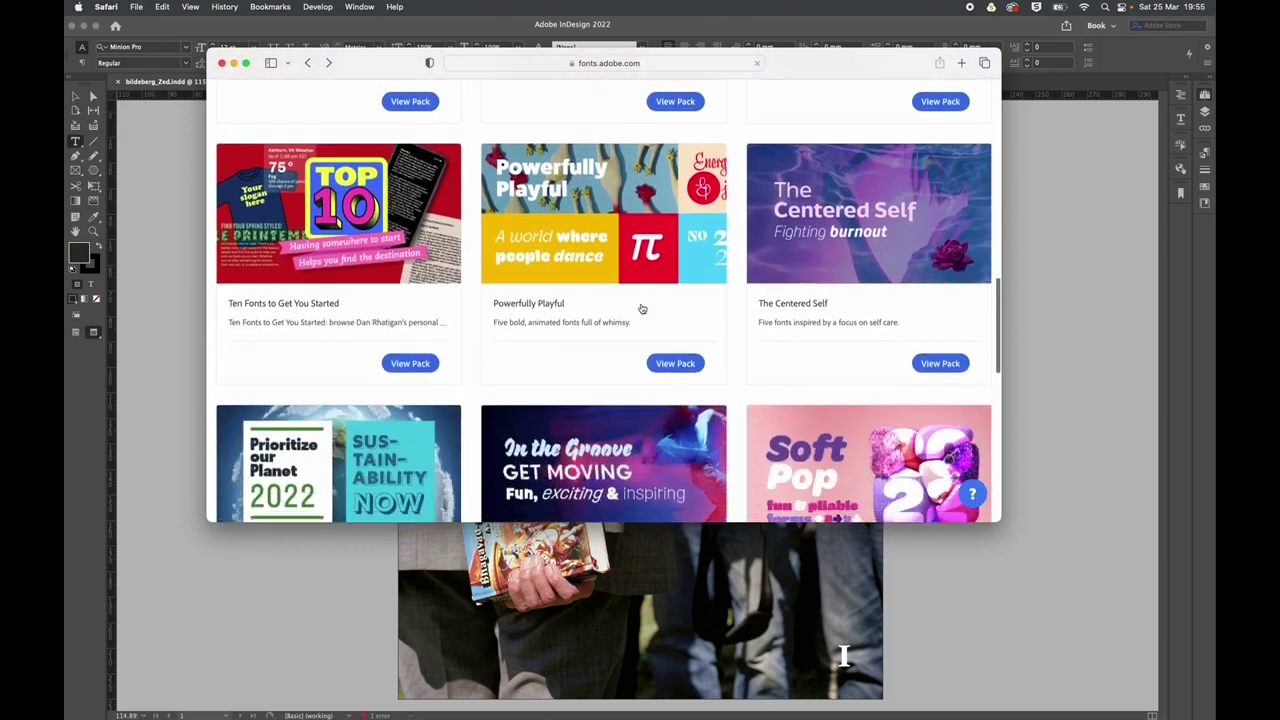
scroll(642, 309, down, 2)
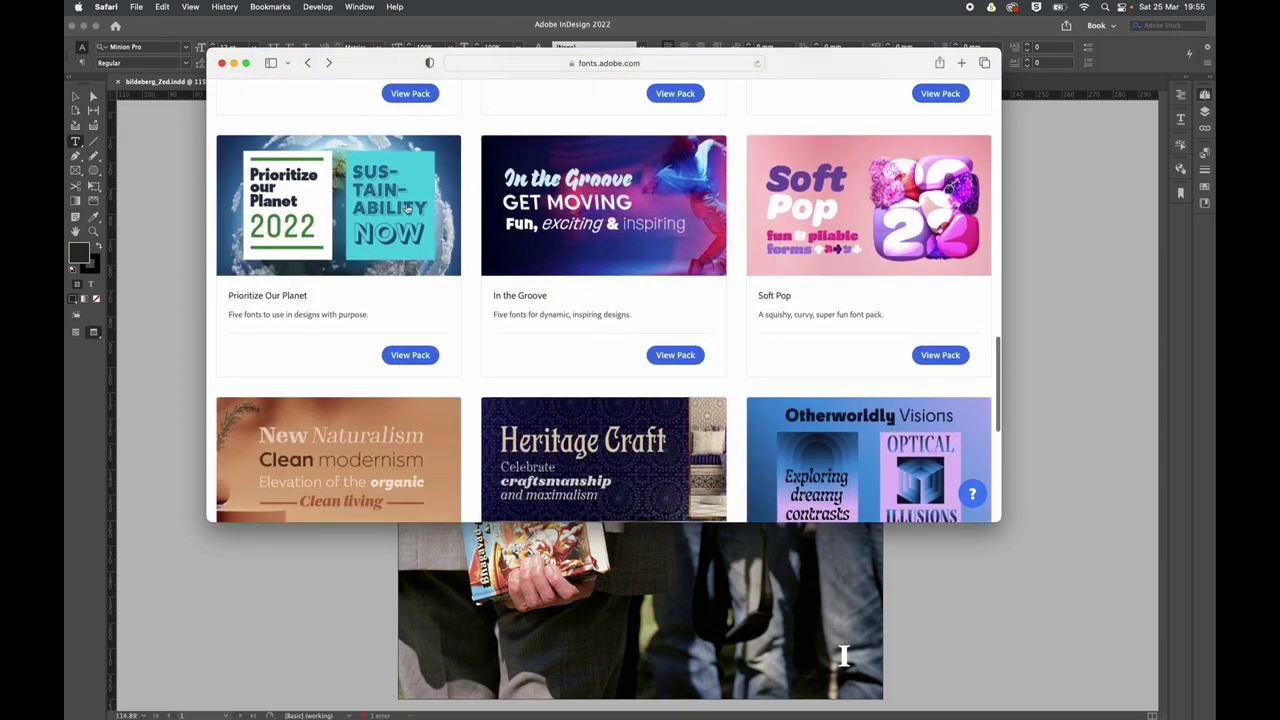
drag(357, 69, 391, 146)
scroll(551, 220, down, 6)
scroll(551, 220, up, 2)
scroll(551, 220, up, 1)
click(884, 343)
Activate all fonts of the Otherworldly Visions pack and minimise the Safari window.
scroll(532, 286, down, 5)
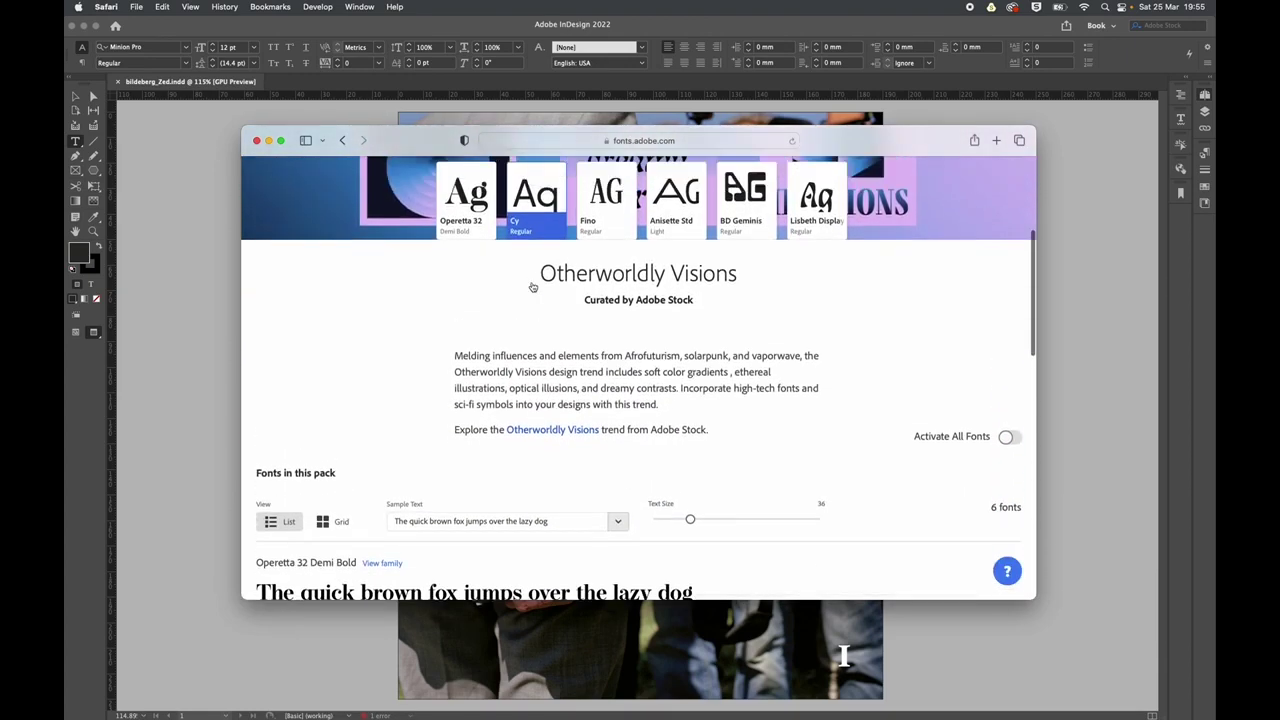
scroll(532, 287, up, 6)
scroll(532, 287, down, 4)
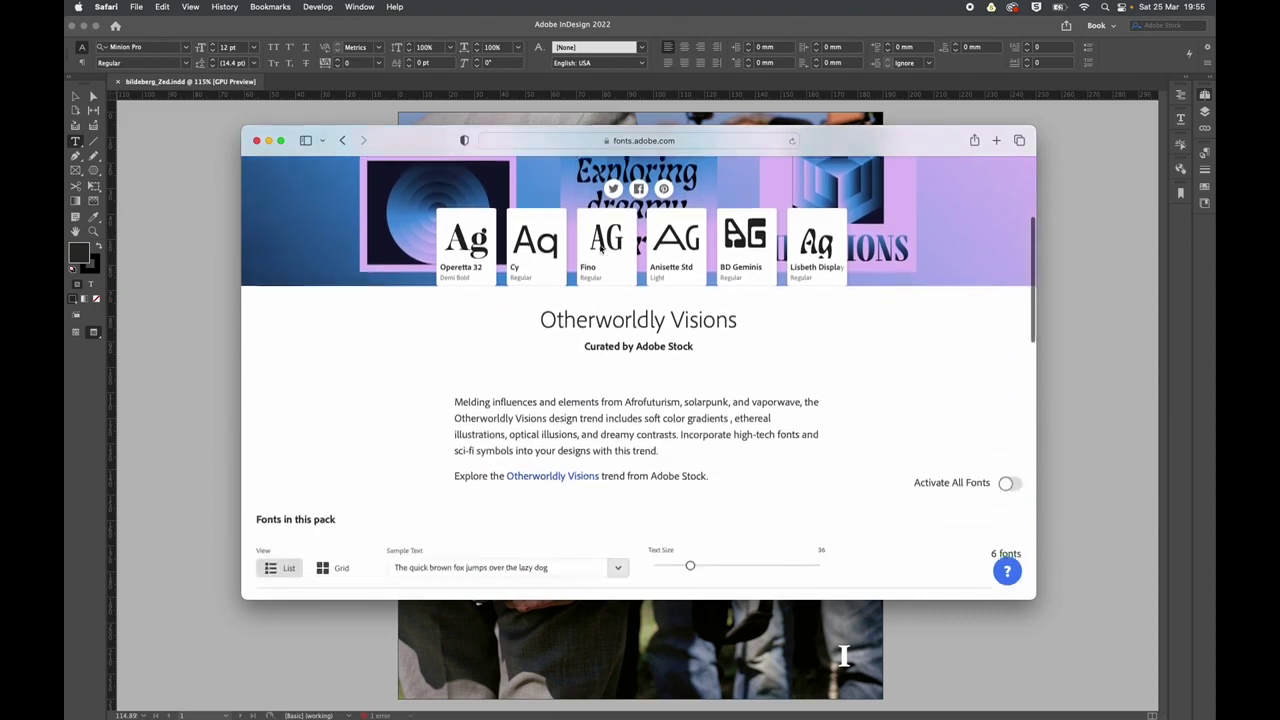
click(1008, 445)
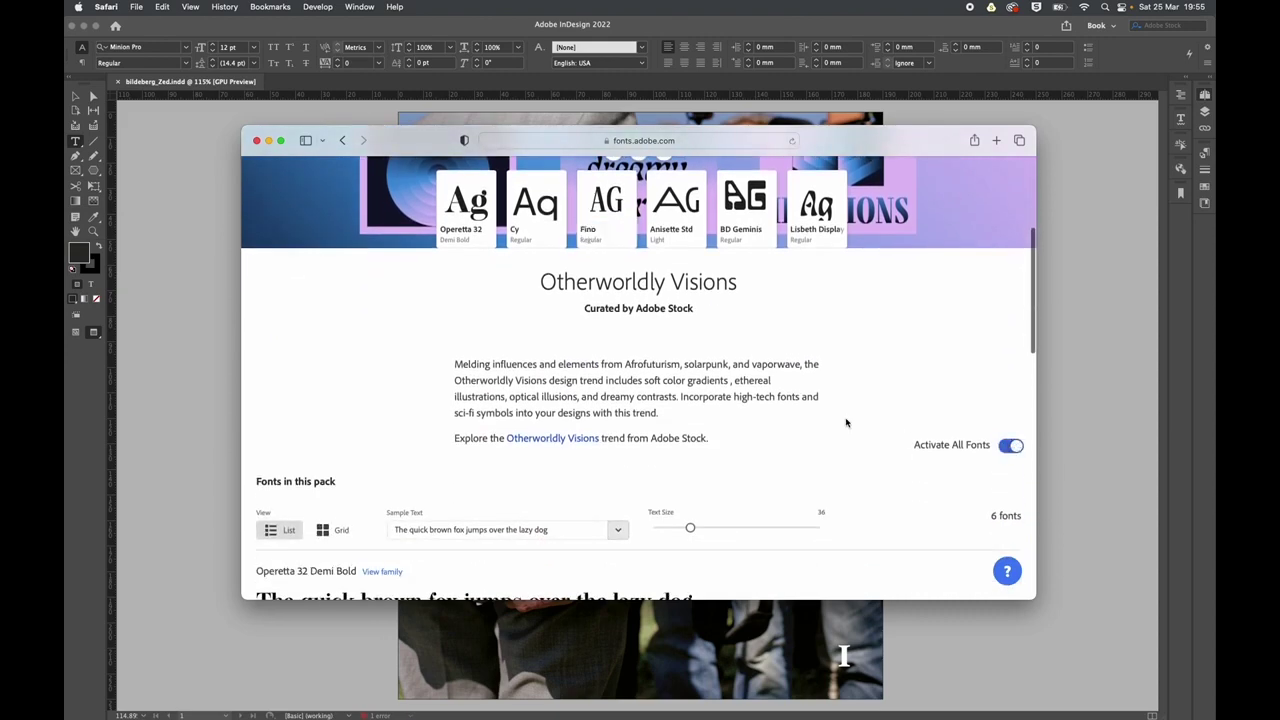
scroll(846, 422, down, 2)
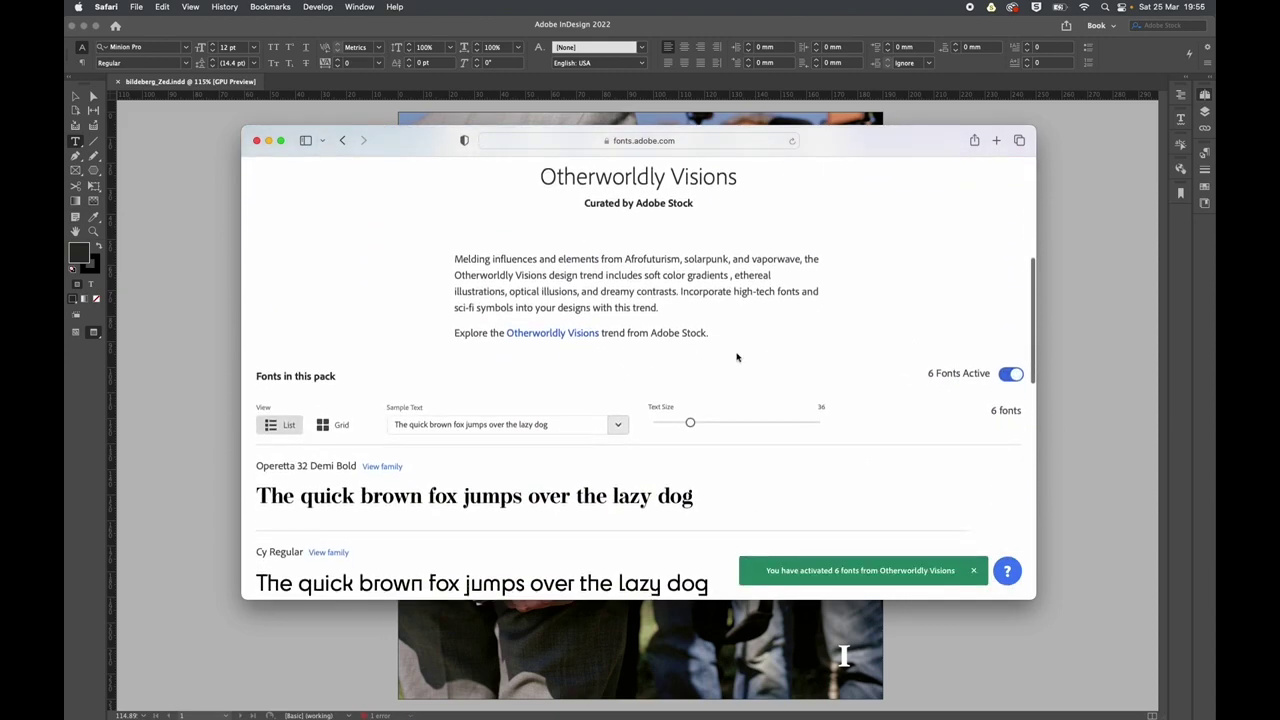
click(268, 141)
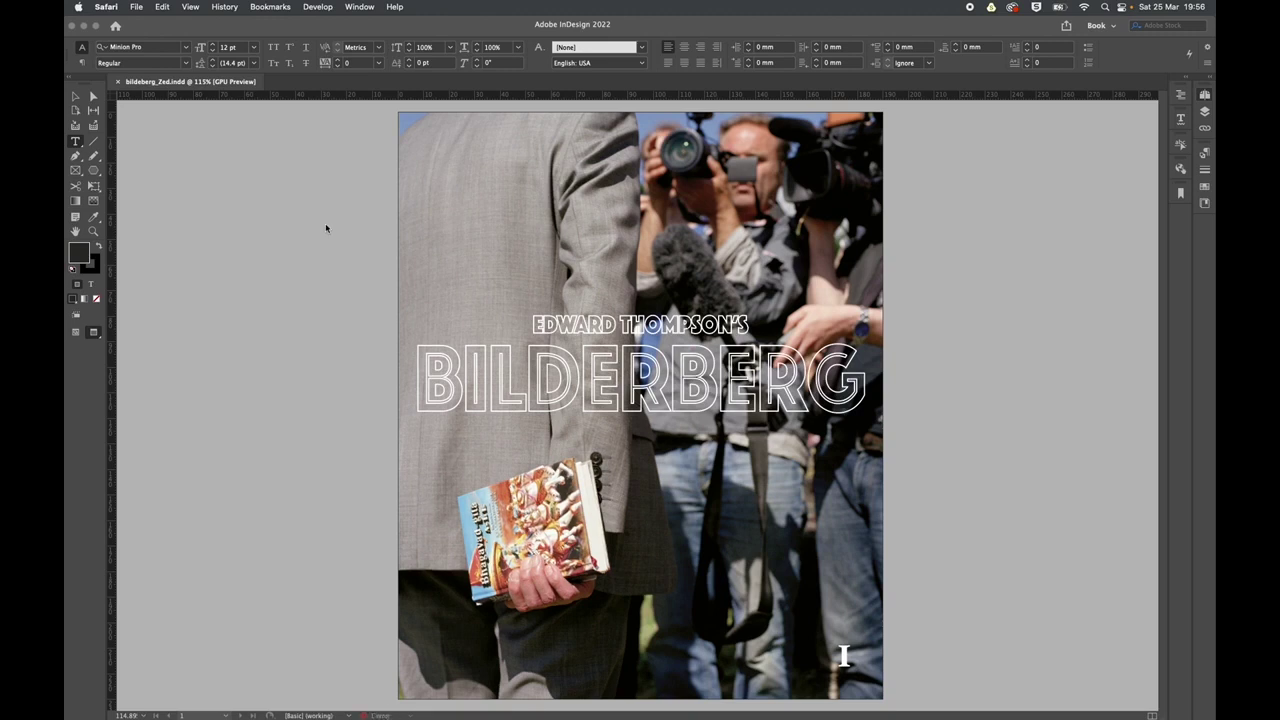
Look through the book's photo spreads from the cover to the text page on page 40.
scroll(325, 228, down, 1)
scroll(325, 228, down, 10)
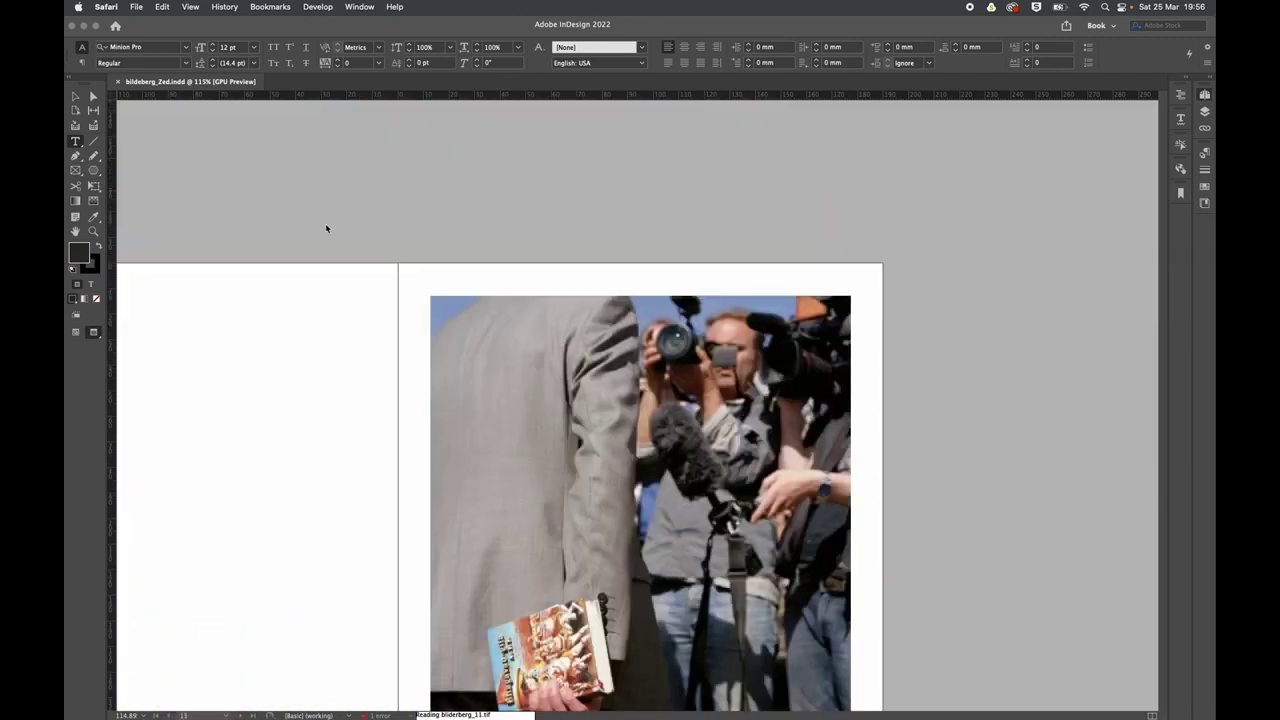
scroll(325, 229, up, 8)
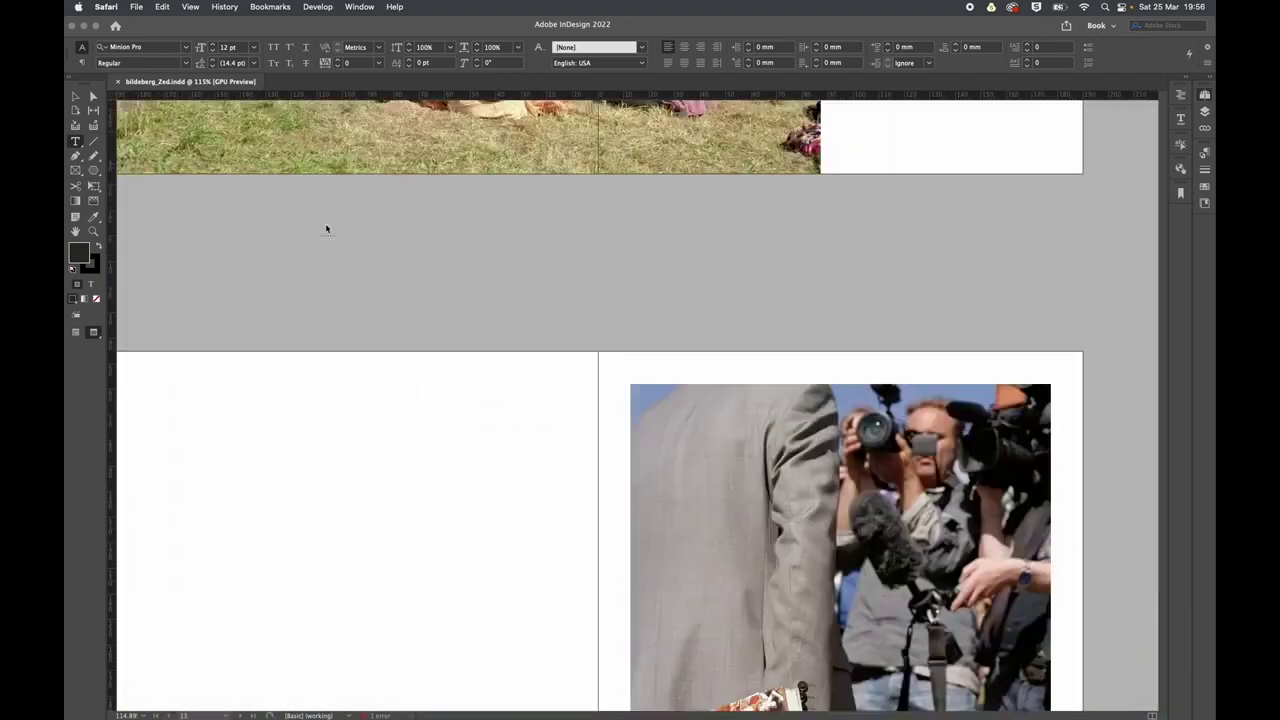
scroll(326, 228, up, 1)
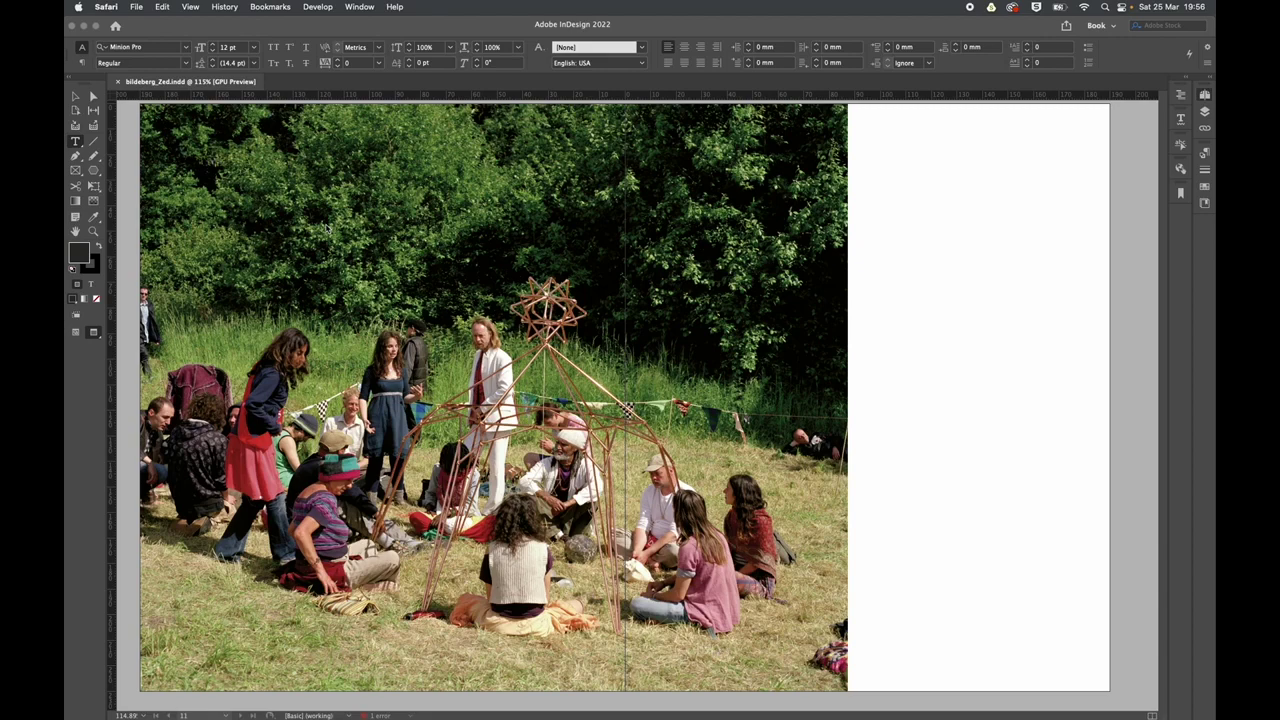
scroll(325, 226, up, 6)
scroll(325, 229, down, 10)
scroll(325, 229, down, 10)
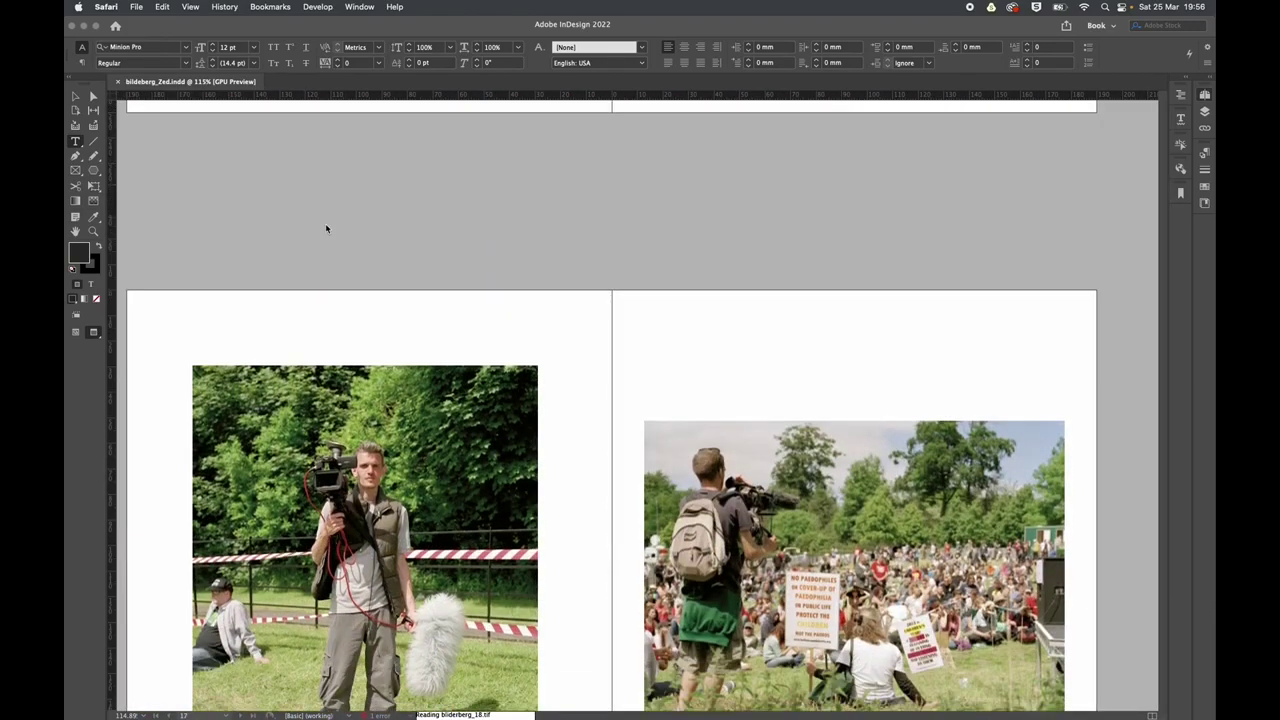
scroll(325, 229, down, 6)
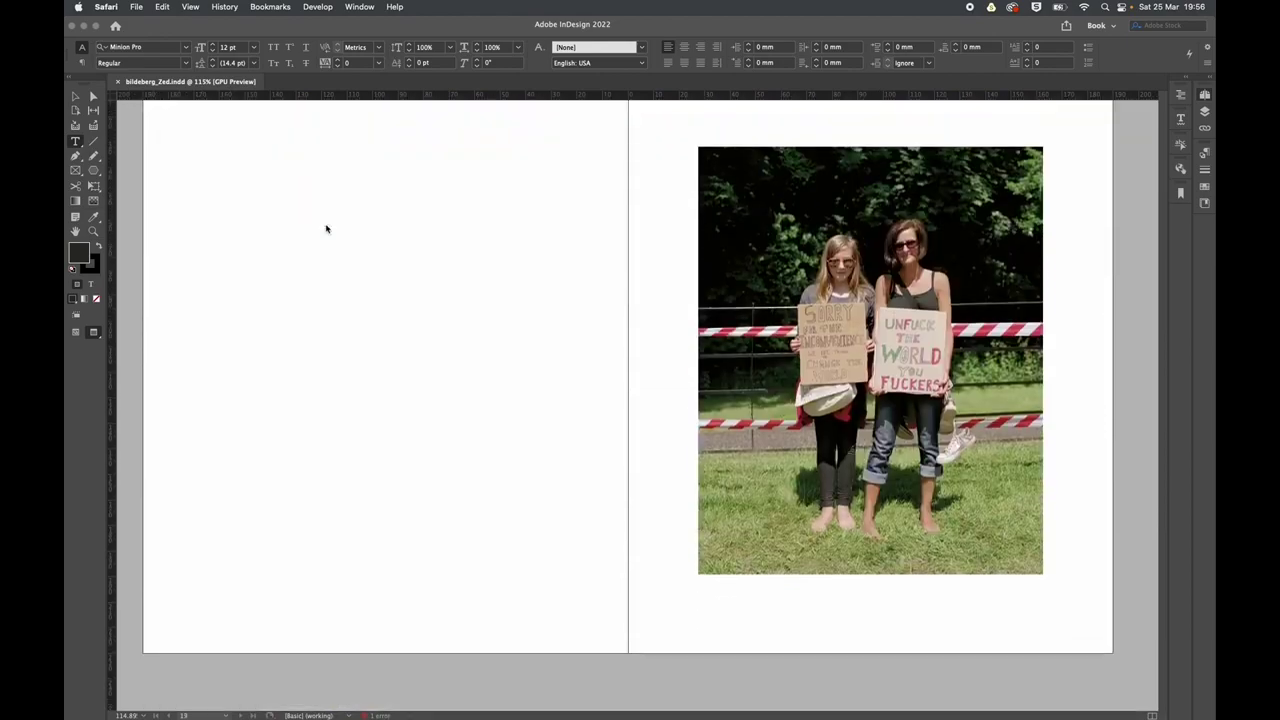
scroll(325, 229, down, 15)
scroll(325, 229, down, 12)
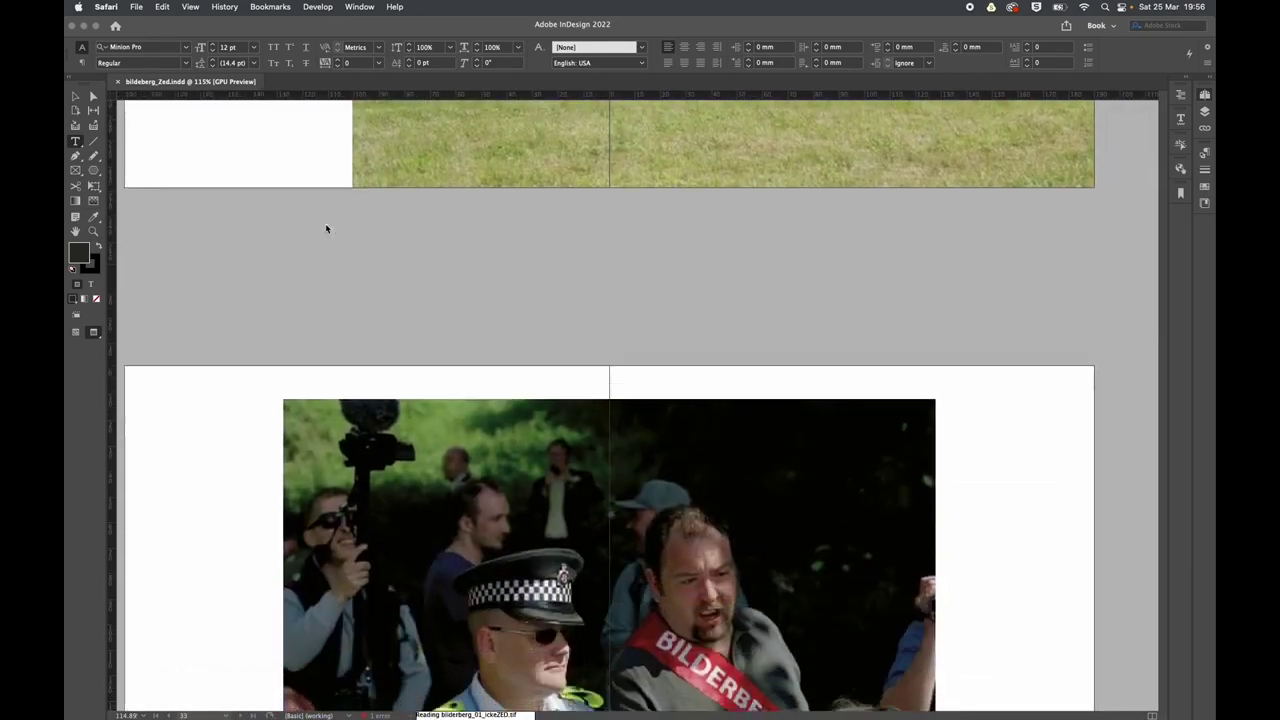
scroll(325, 229, down, 10)
scroll(325, 229, down, 10)
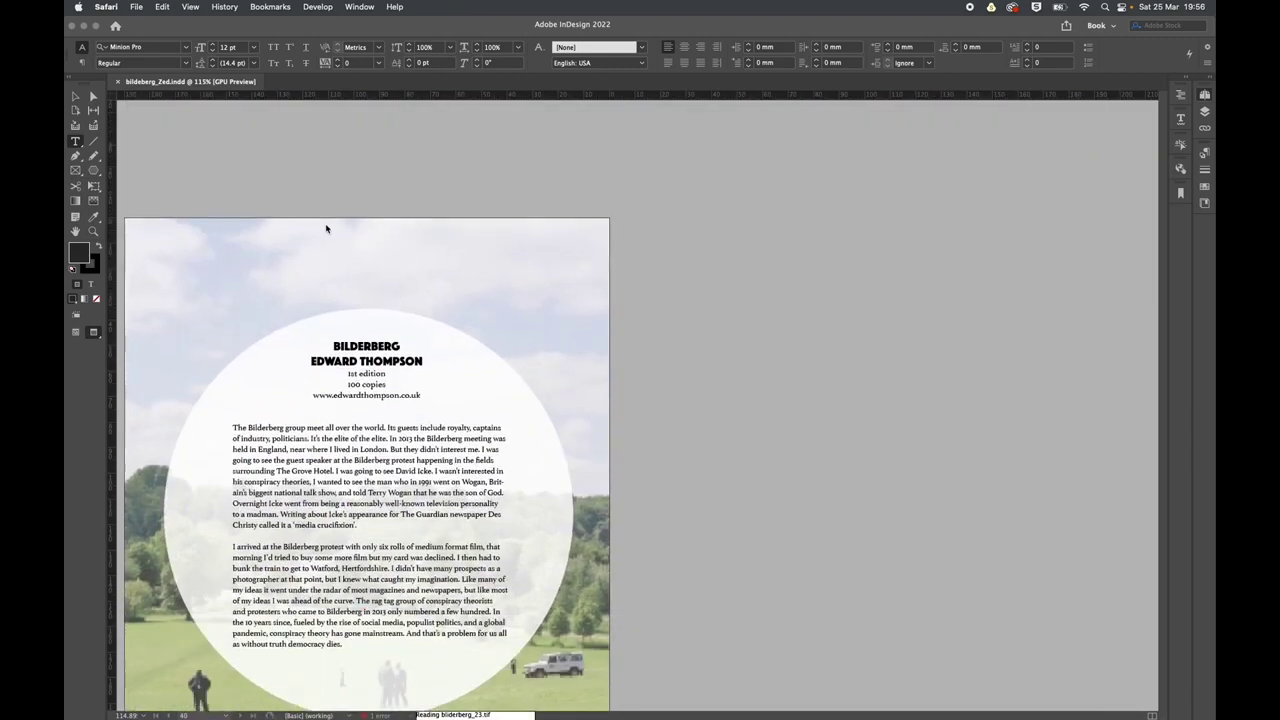
scroll(325, 229, down, 3)
scroll(325, 229, left, 5)
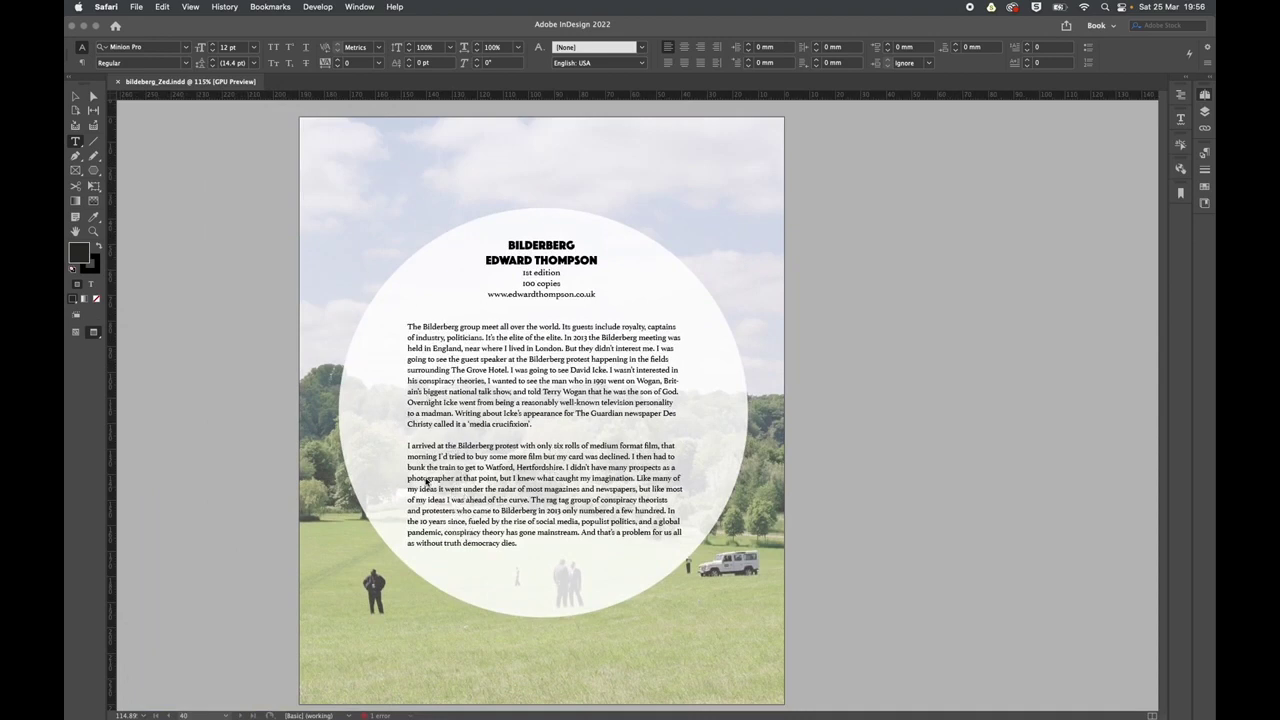
Inspect the frame and opacity settings of the faded field photo behind the circle on page 40, leaving nothing selected.
click(372, 198)
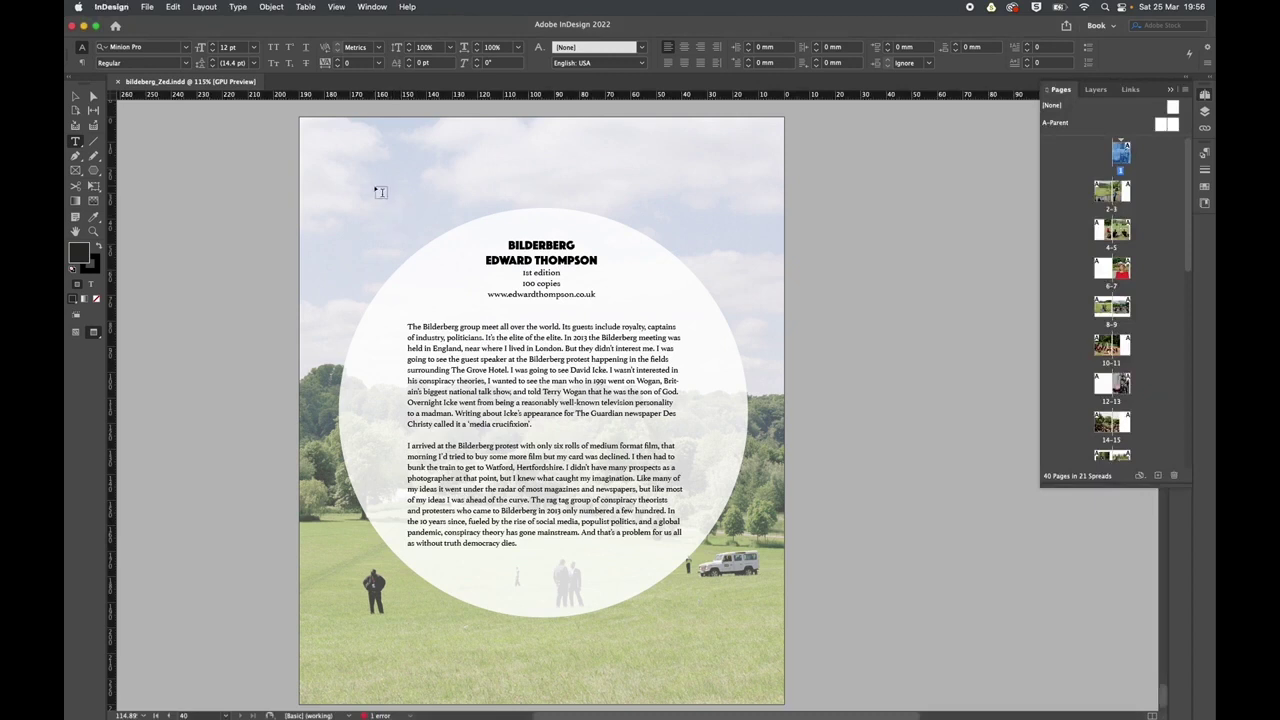
click(76, 97)
click(405, 188)
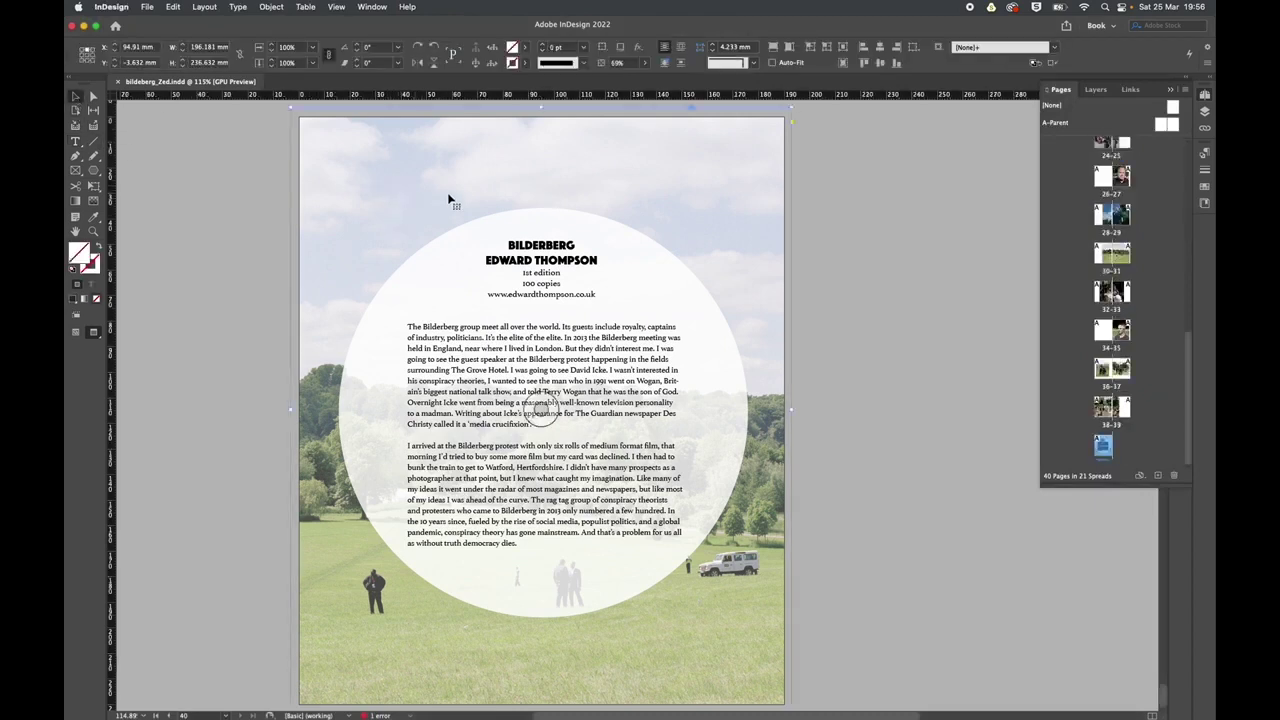
click(914, 380)
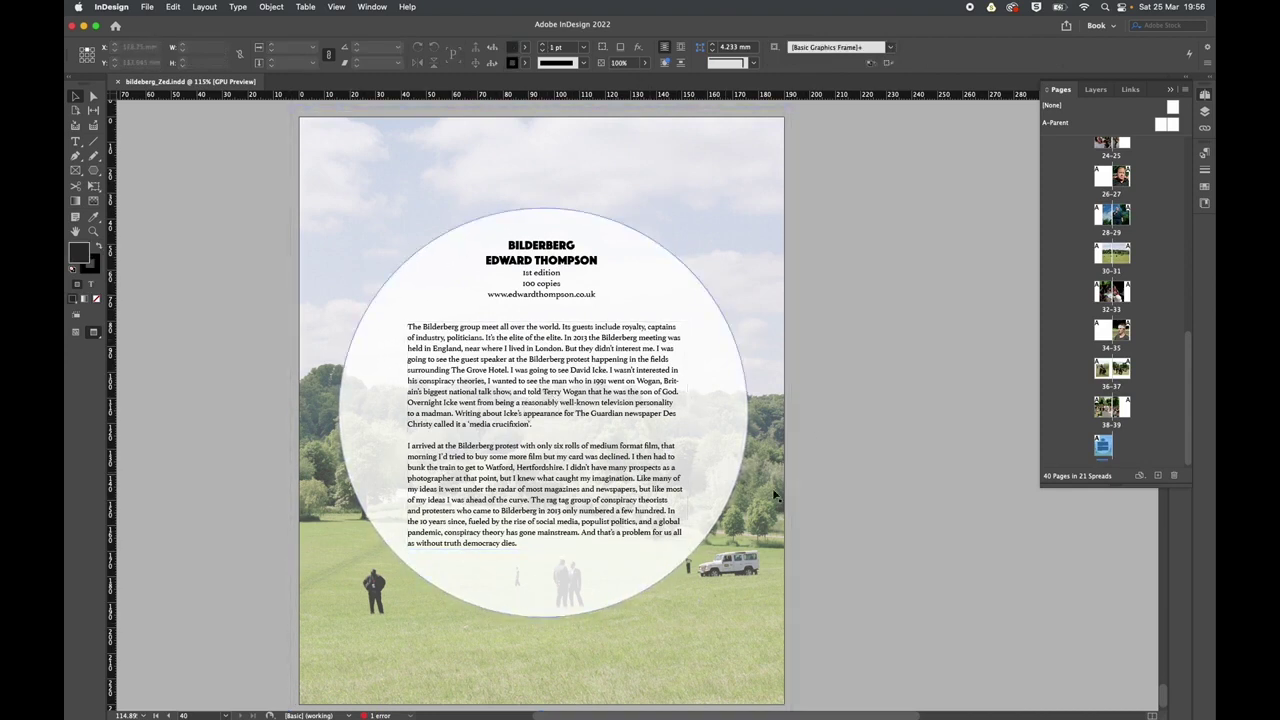
Inspect the font settings and frame of the body text inside the white circle on page 40.
double_click(571, 401)
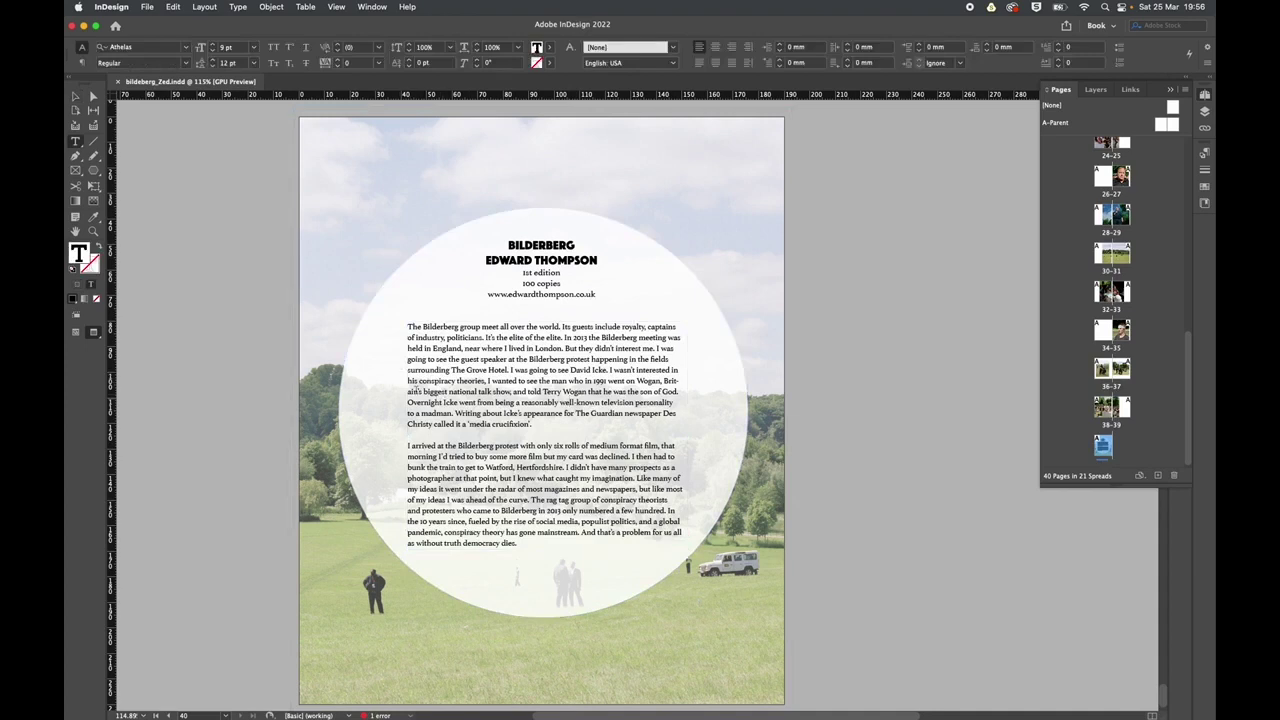
click(75, 96)
click(570, 314)
click(905, 335)
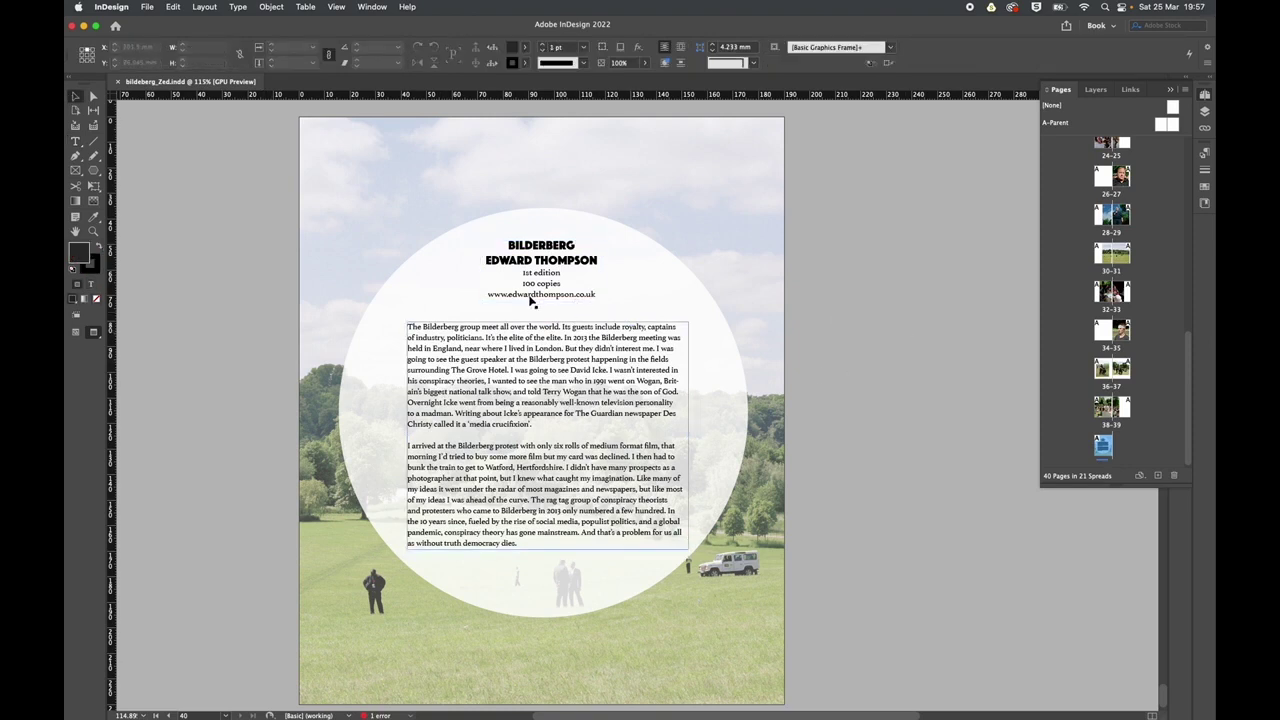
Inspect the type settings of the BILDERBERG title, the author line and the edition lines above the body text.
double_click(511, 246)
drag(511, 244, 604, 268)
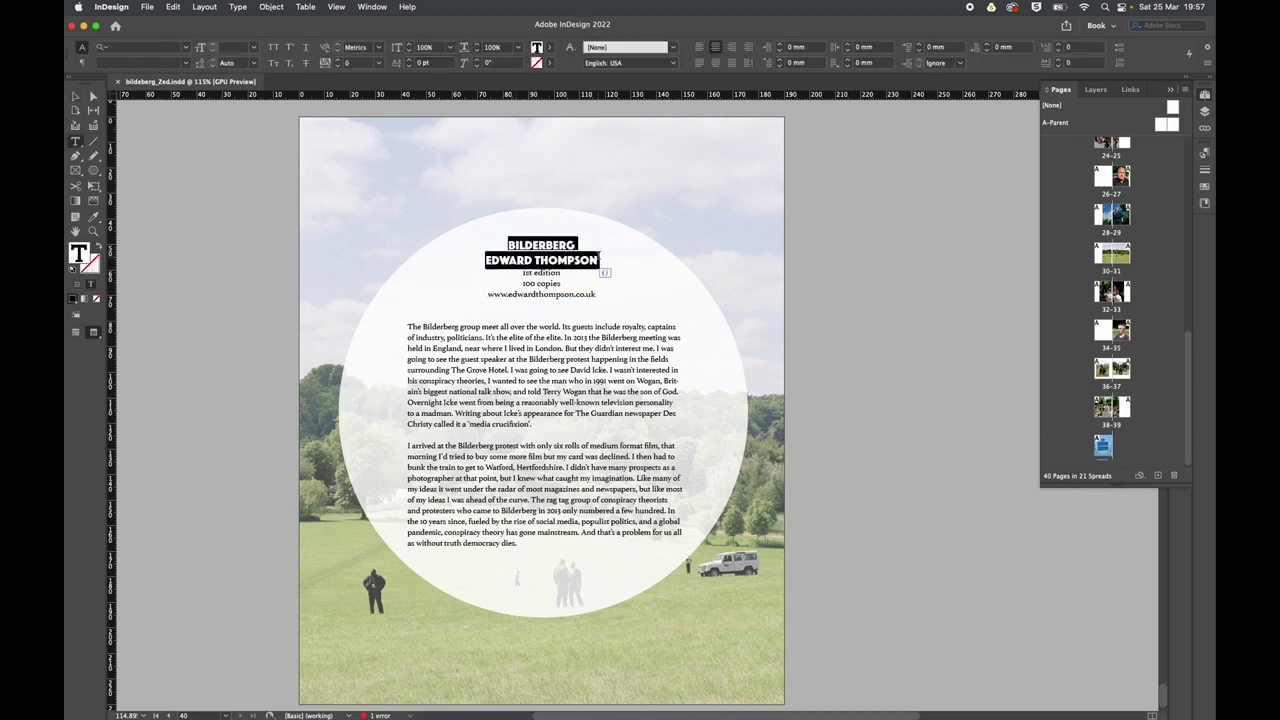
click(536, 283)
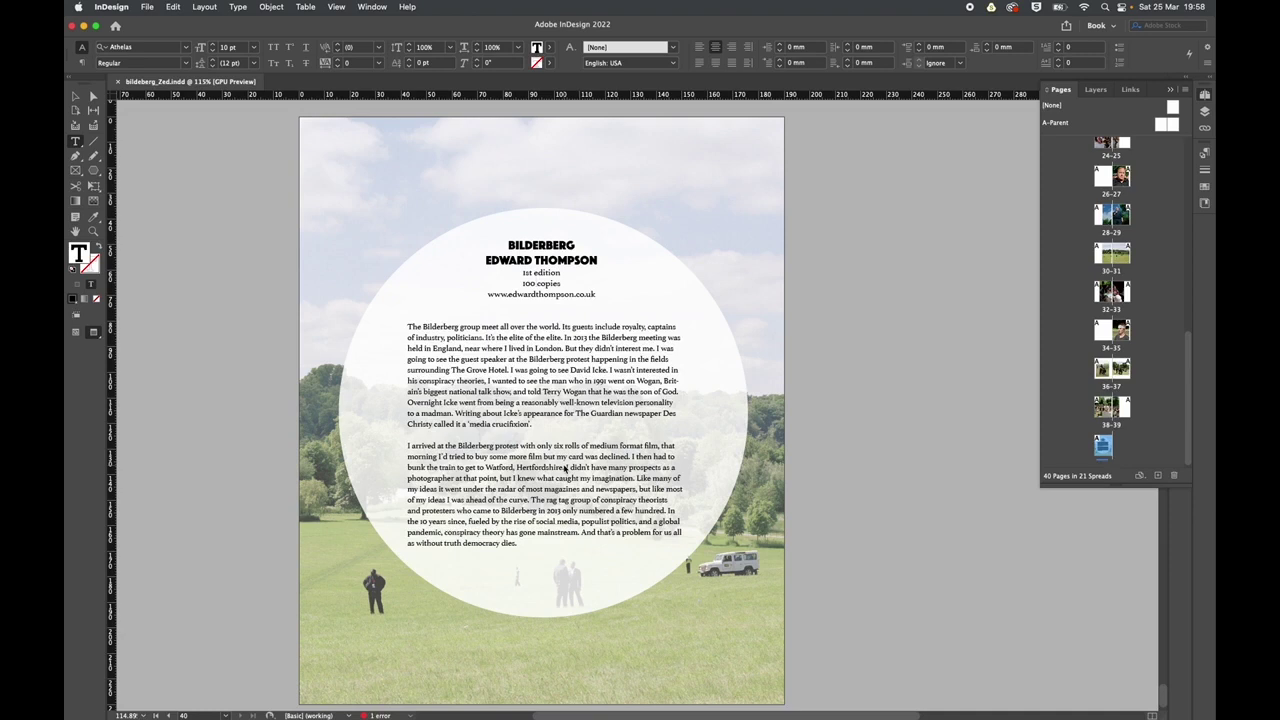
Look back through the book's photo spreads from the text page on page 40, ending at the green field spread on pages 30-31.
scroll(560, 430, up, 1)
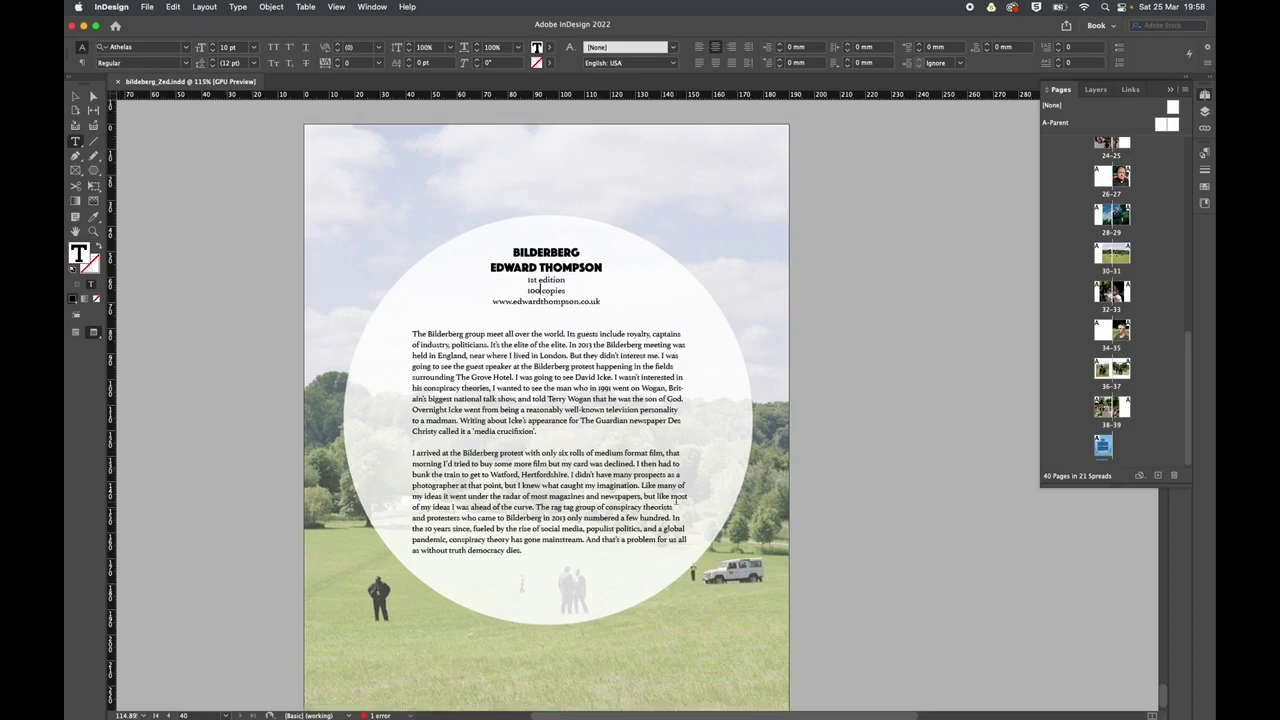
scroll(675, 500, down, 15)
scroll(675, 500, down, 15)
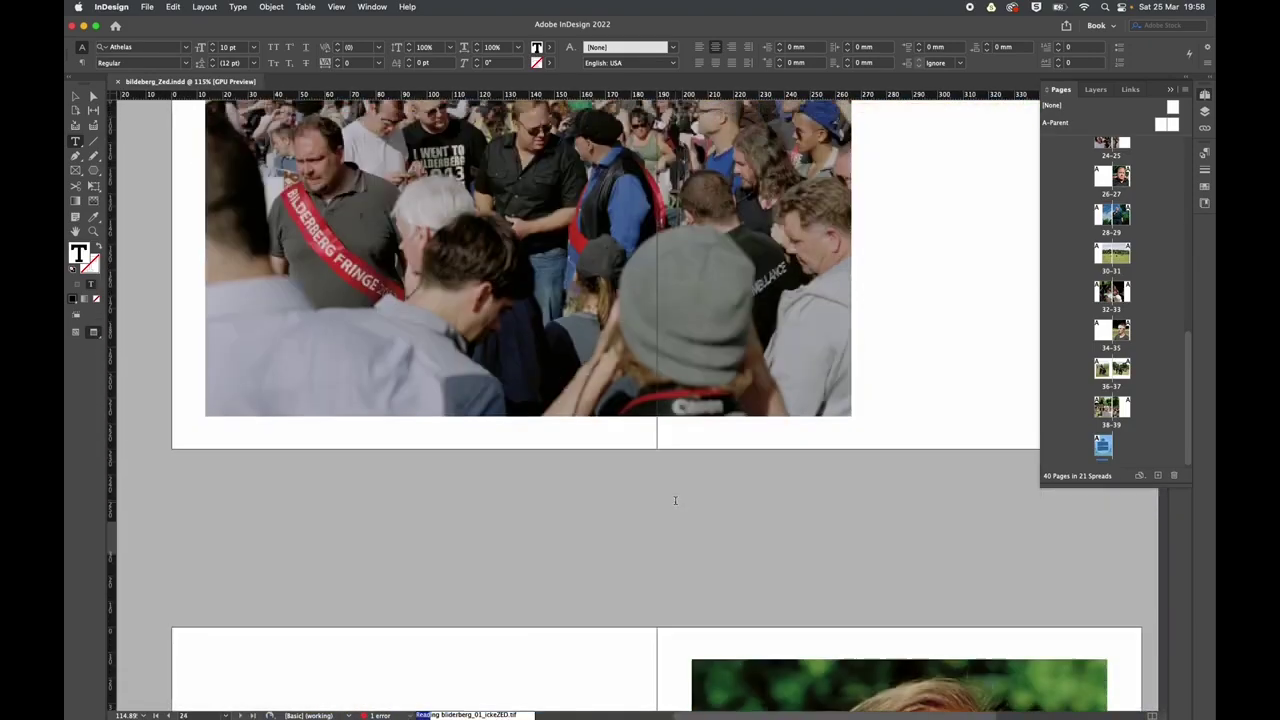
scroll(675, 500, up, 4)
scroll(700, 520, right, 3)
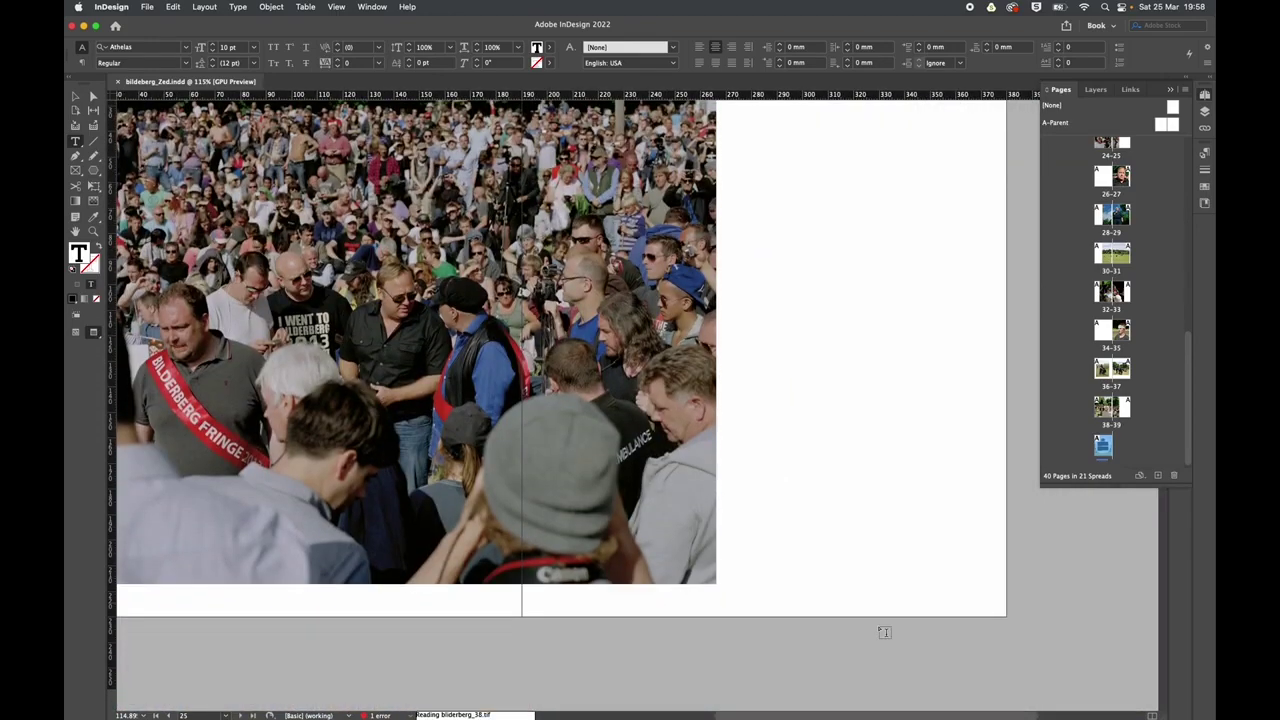
scroll(611, 542, up, 10)
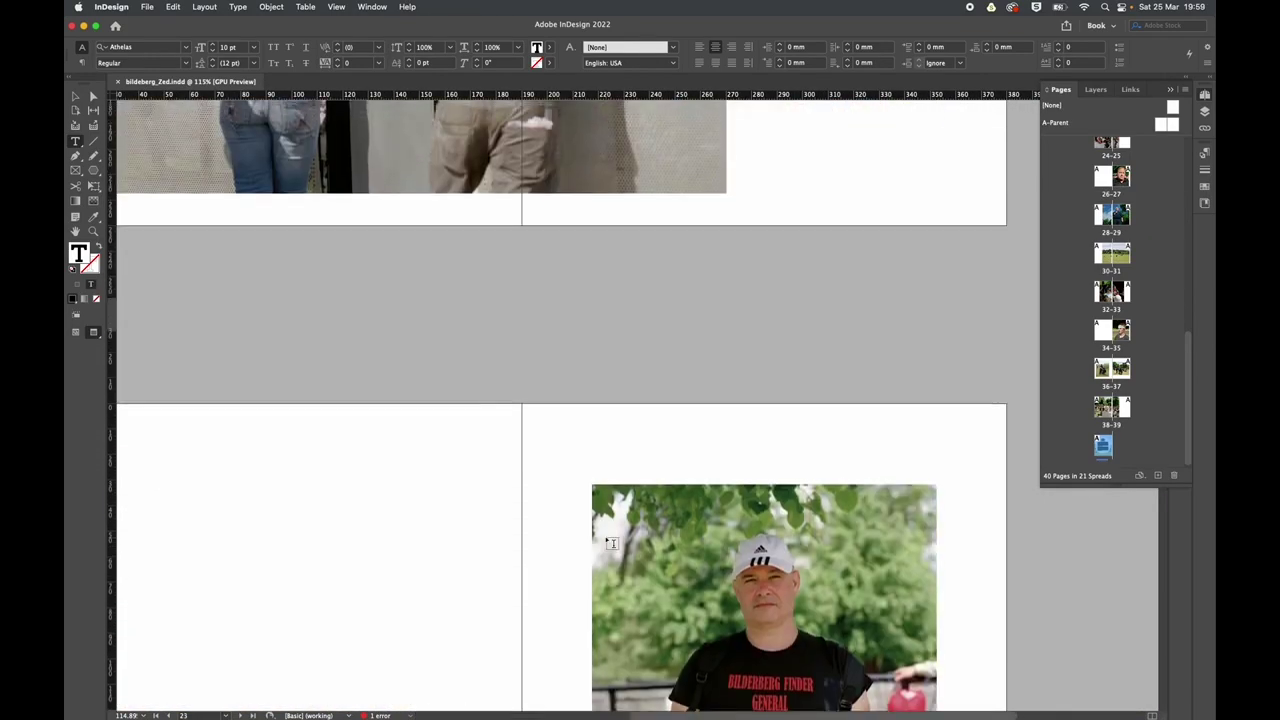
scroll(611, 542, up, 15)
scroll(611, 542, left, 2)
scroll(611, 542, up, 15)
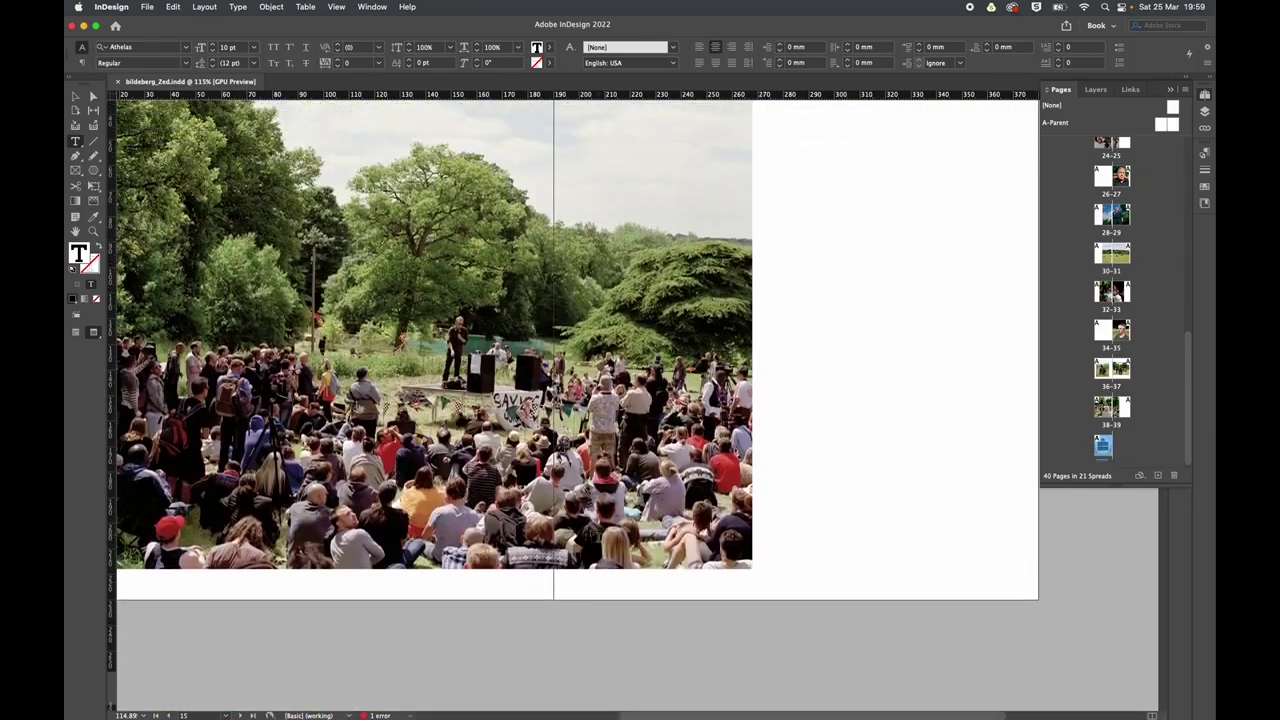
scroll(611, 542, up, 4)
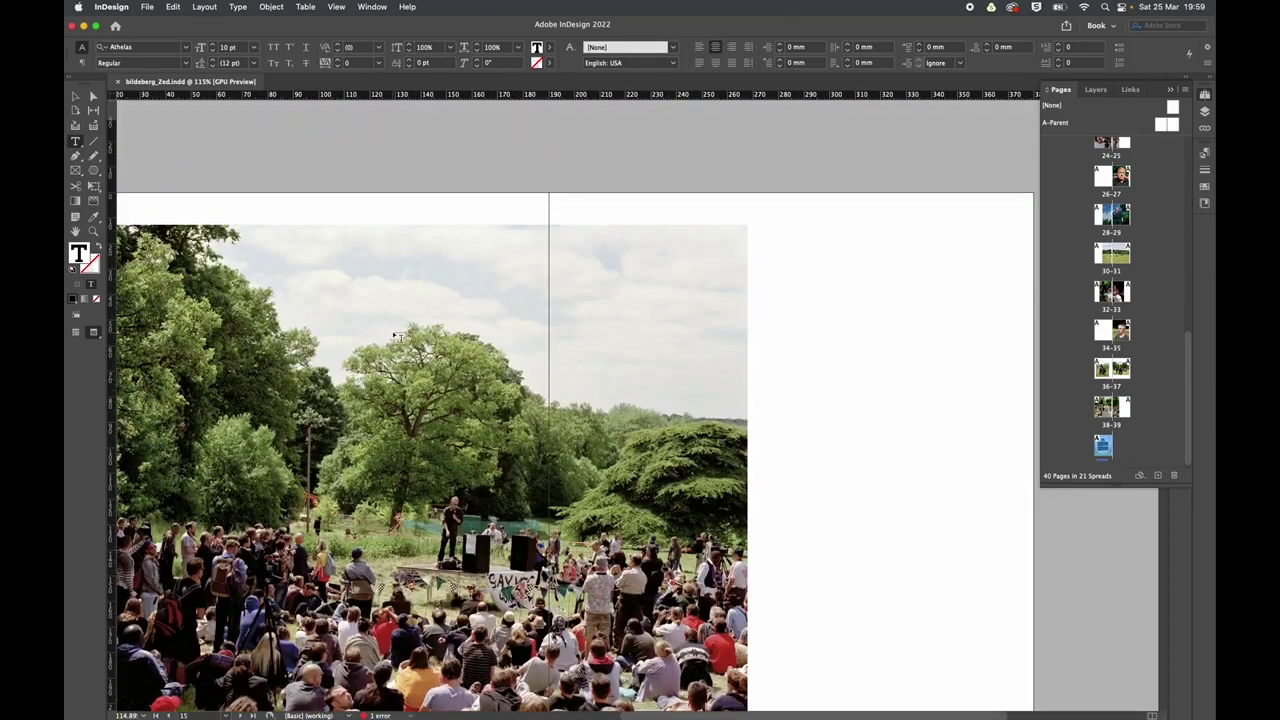
scroll(397, 337, down, 8)
scroll(397, 337, left, 3)
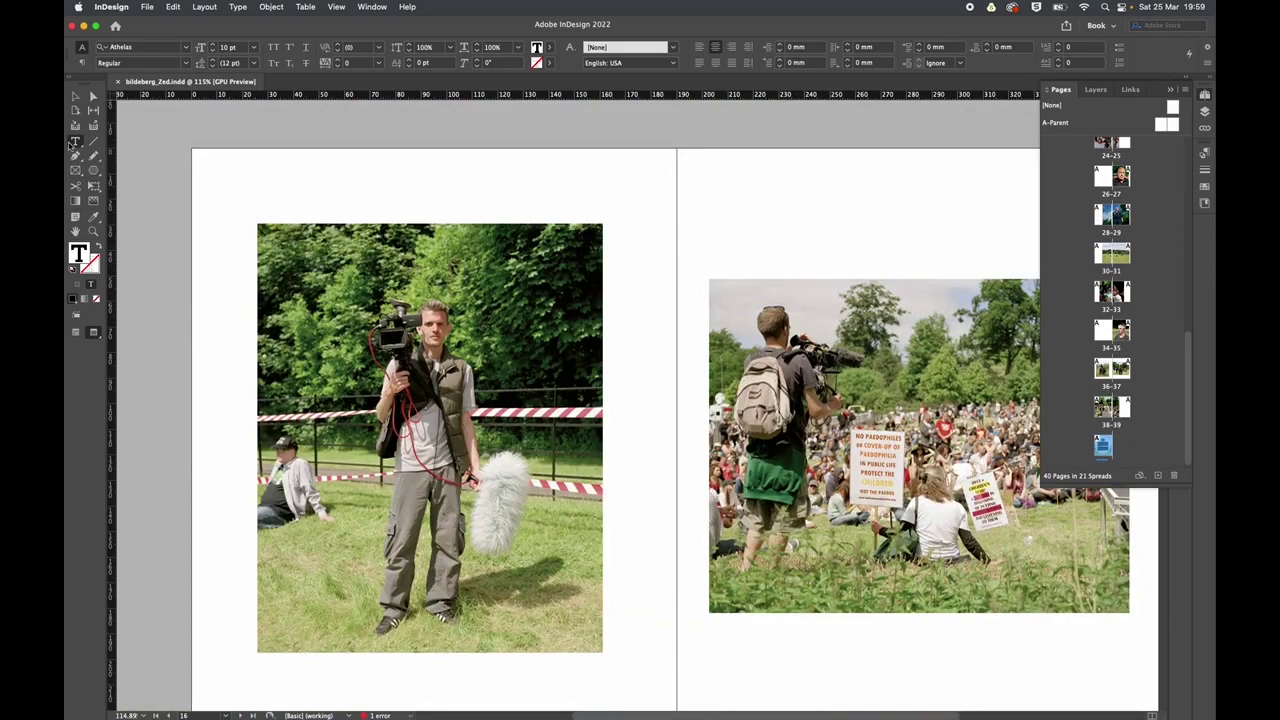
scroll(322, 286, up, 20)
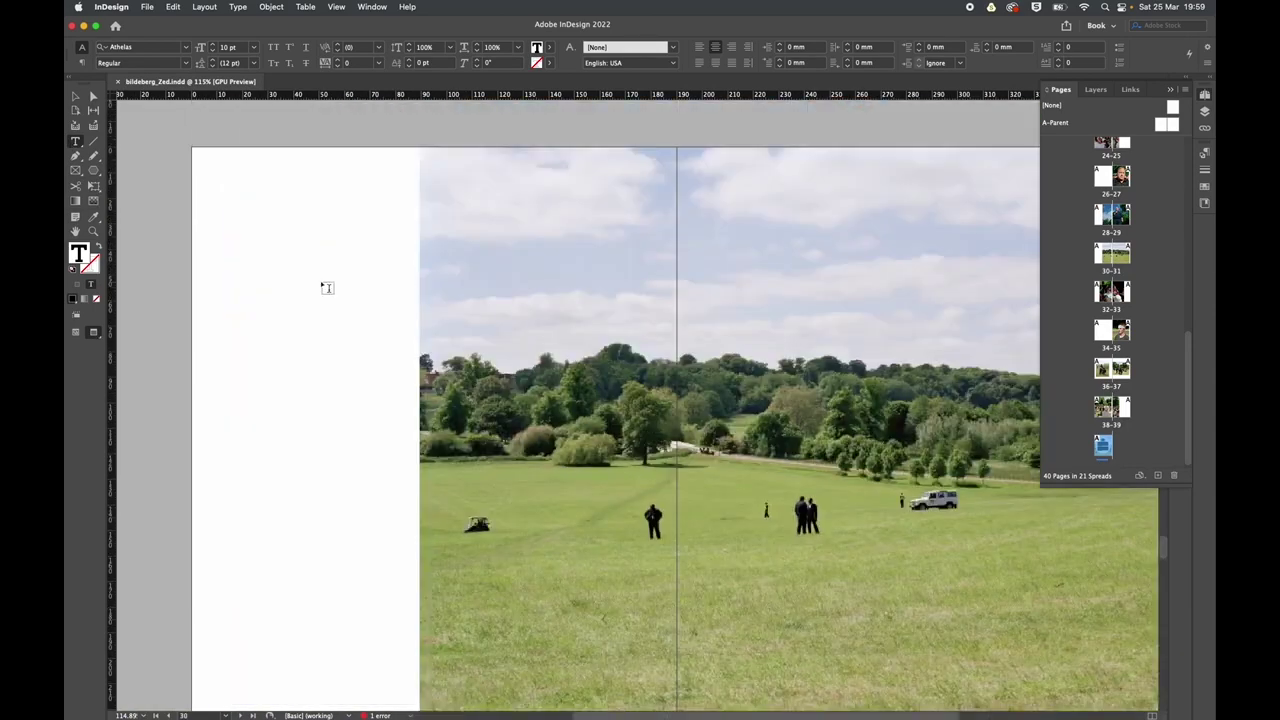
click(322, 286)
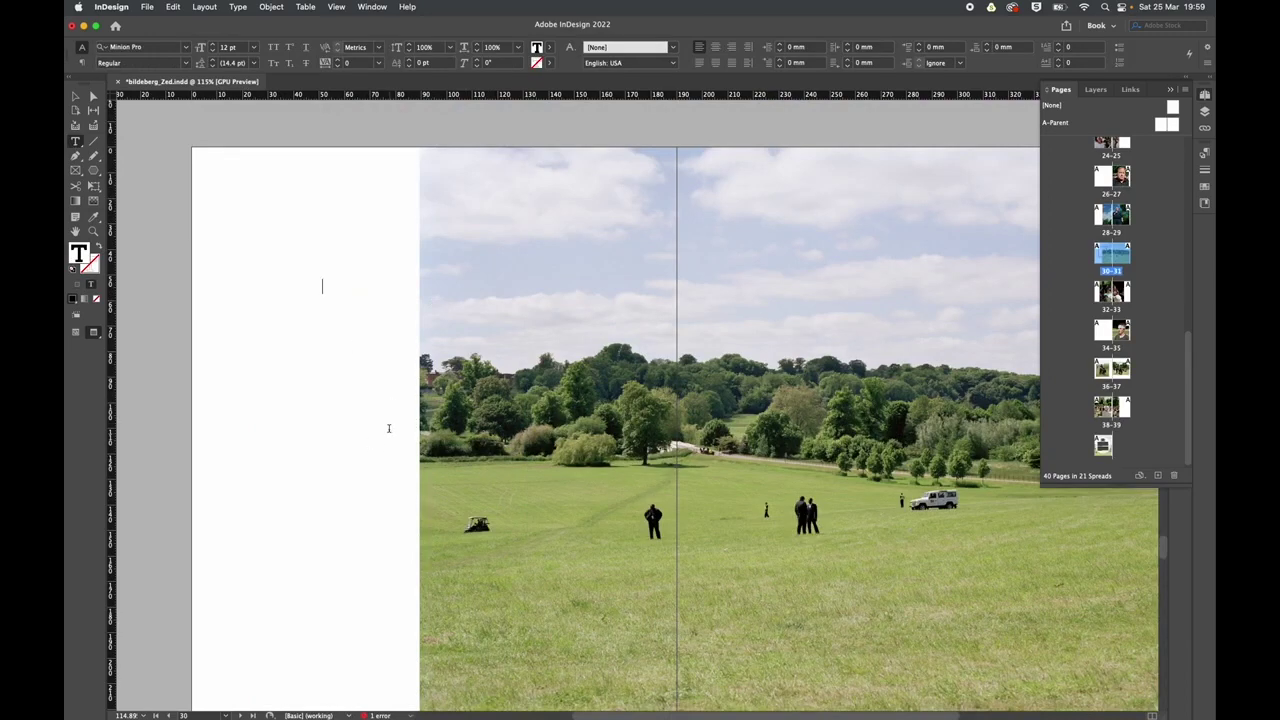
key(Escape)
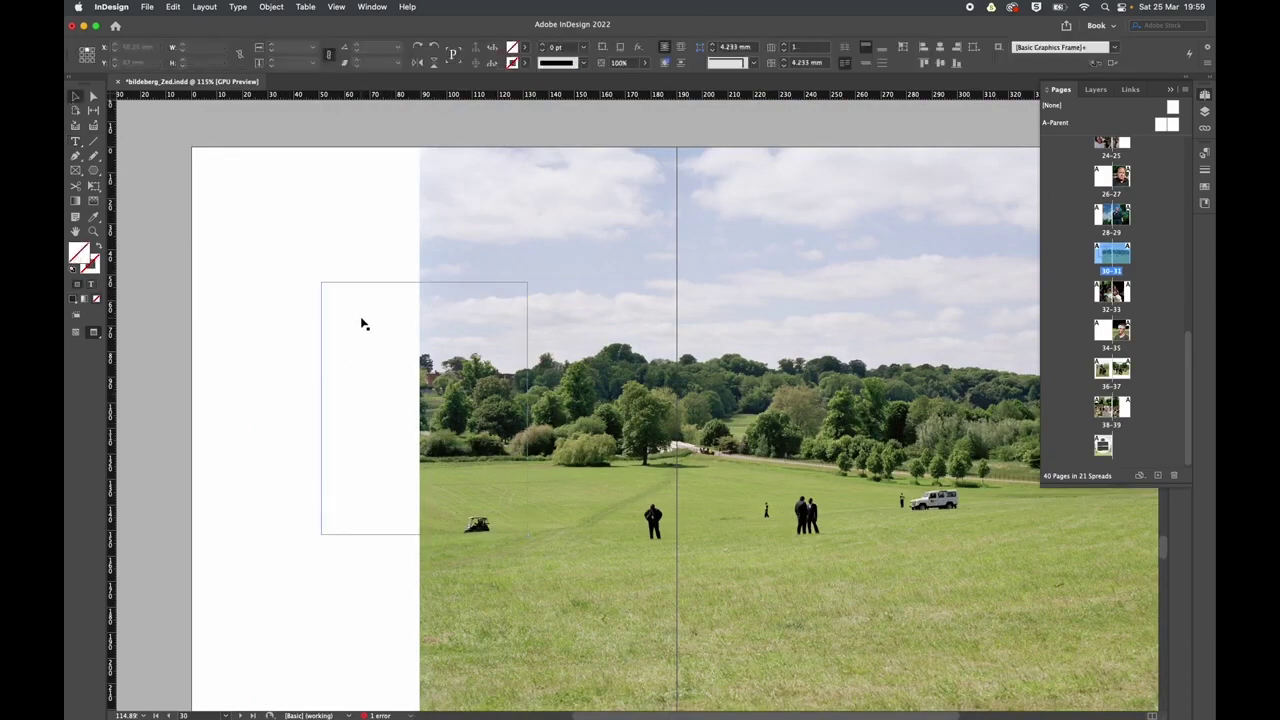
click(361, 320)
Review the earlier photo spreads from pages 30-31 back to the front cover.
scroll(361, 320, down, 15)
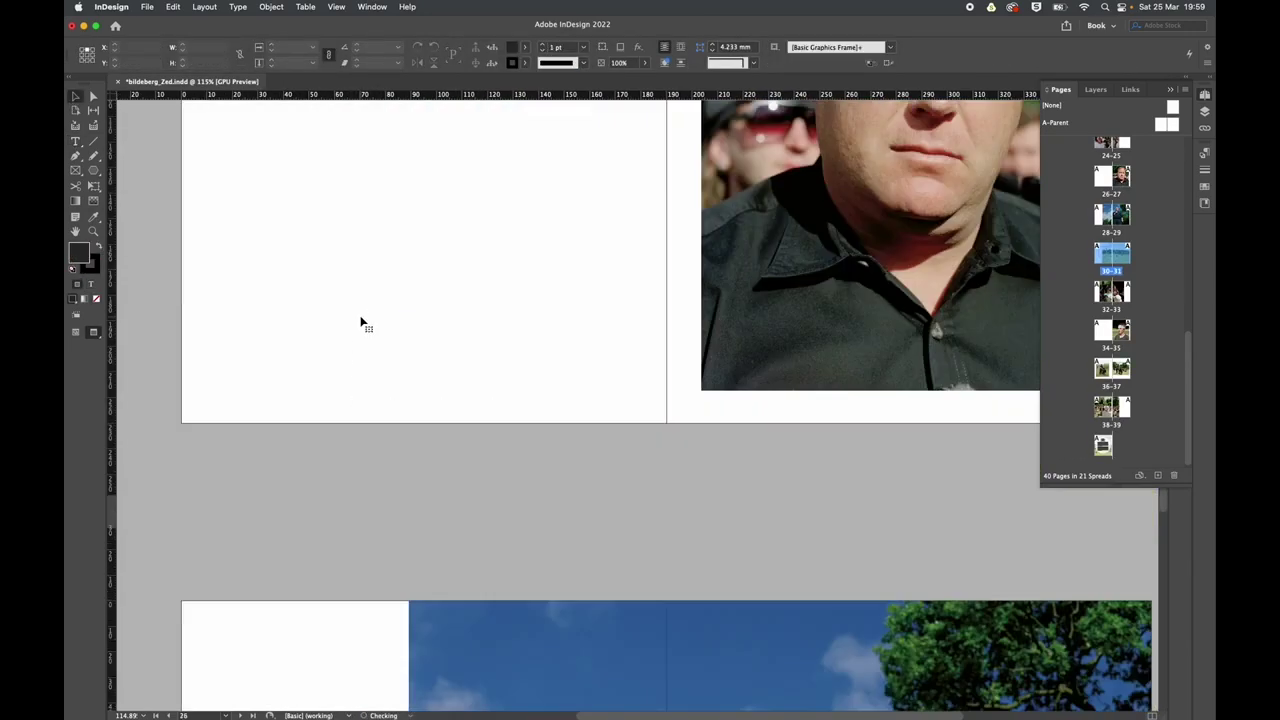
scroll(361, 320, up, 15)
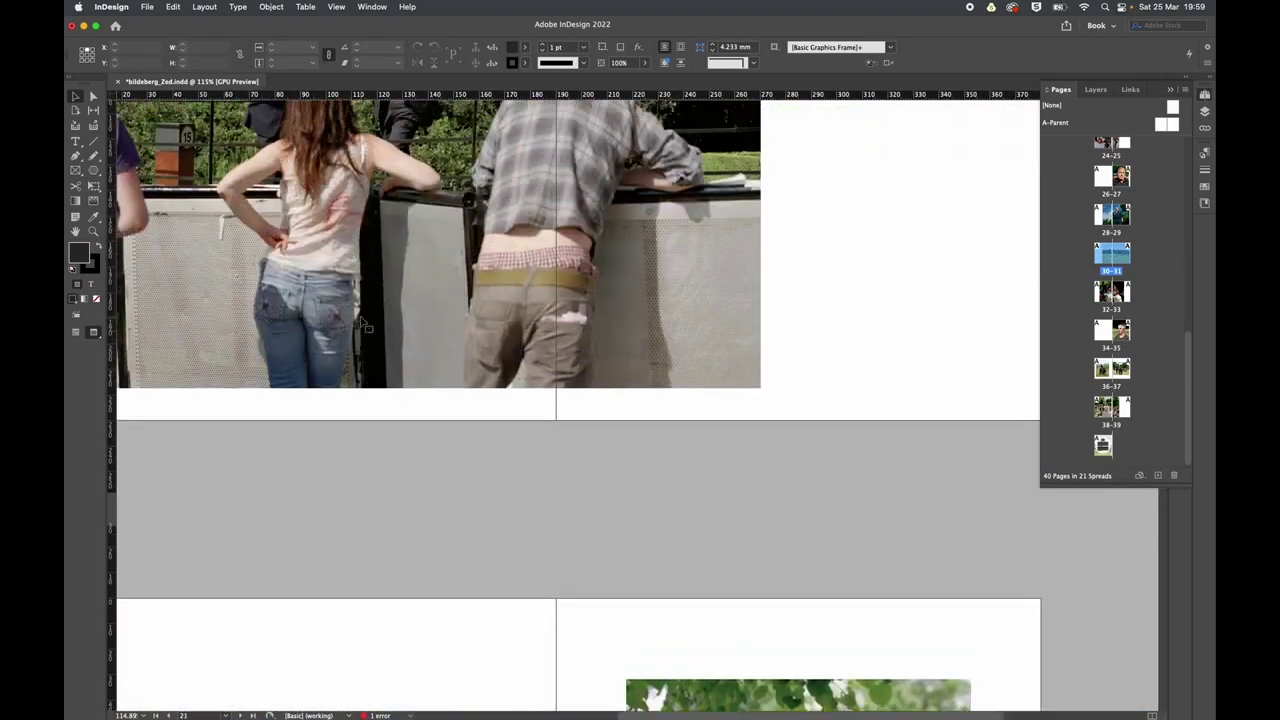
scroll(361, 320, up, 10)
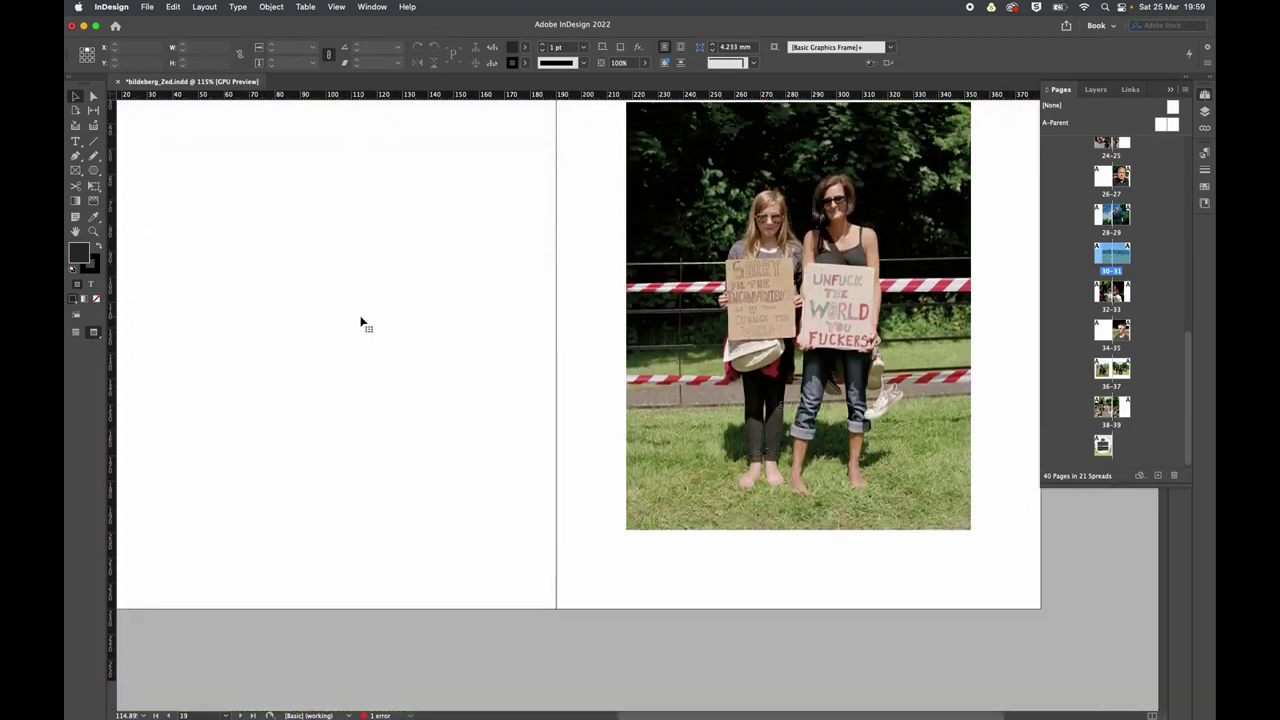
scroll(361, 322, up, 20)
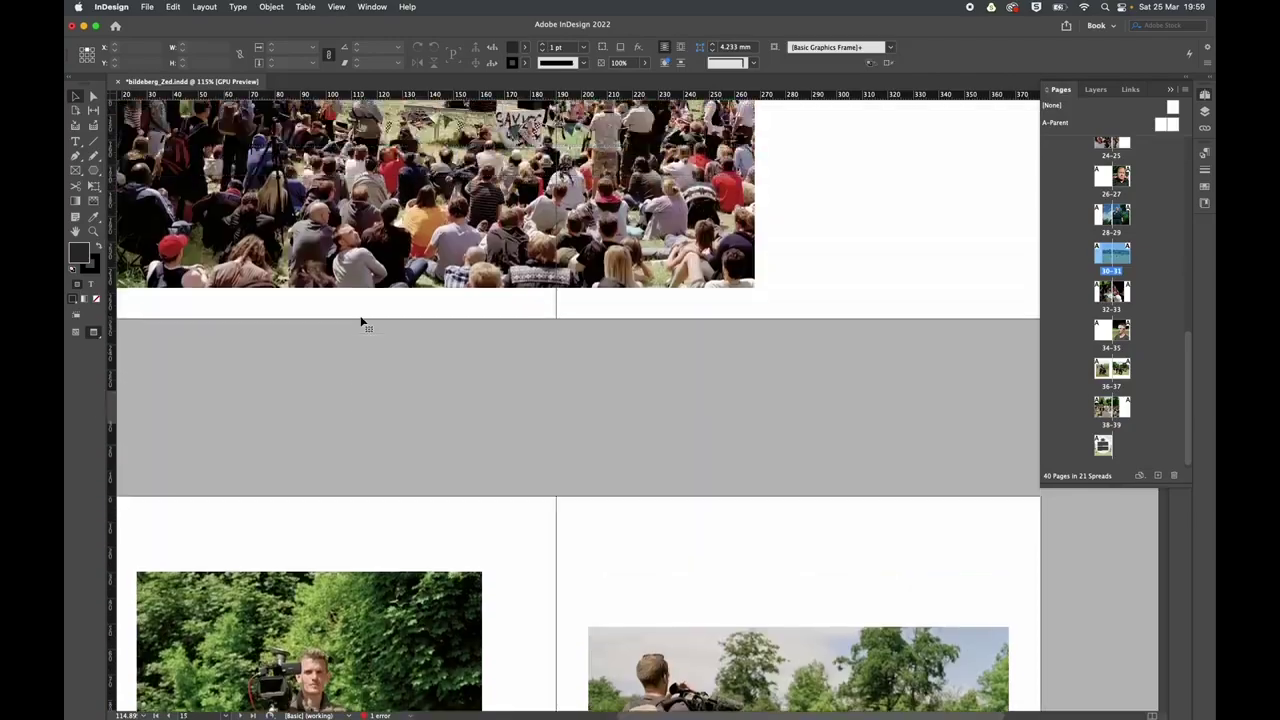
scroll(361, 322, up, 15)
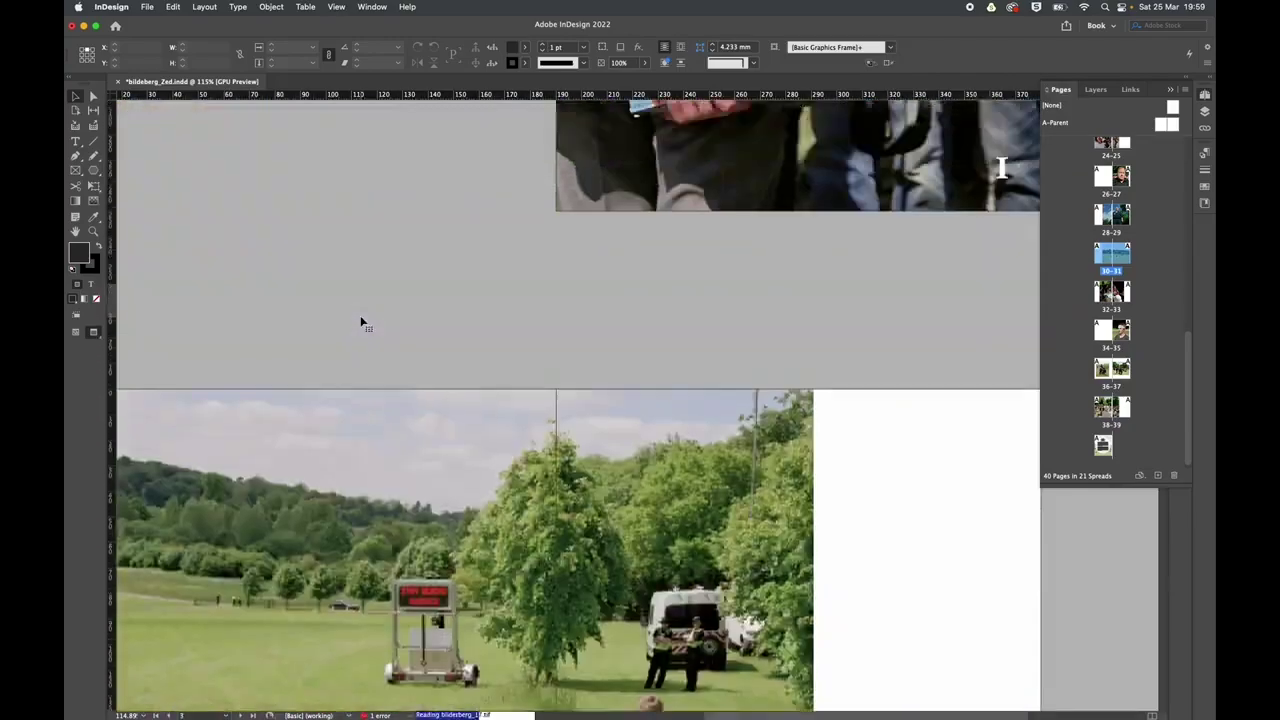
scroll(361, 322, right, 3)
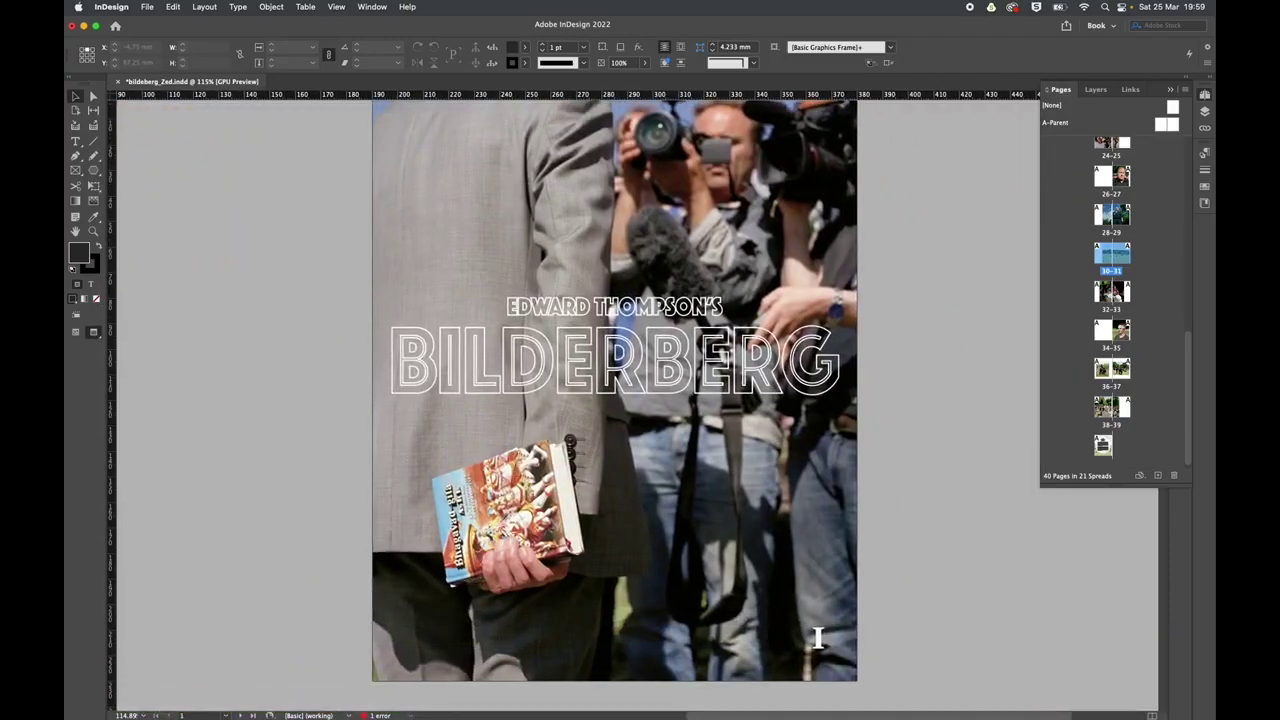
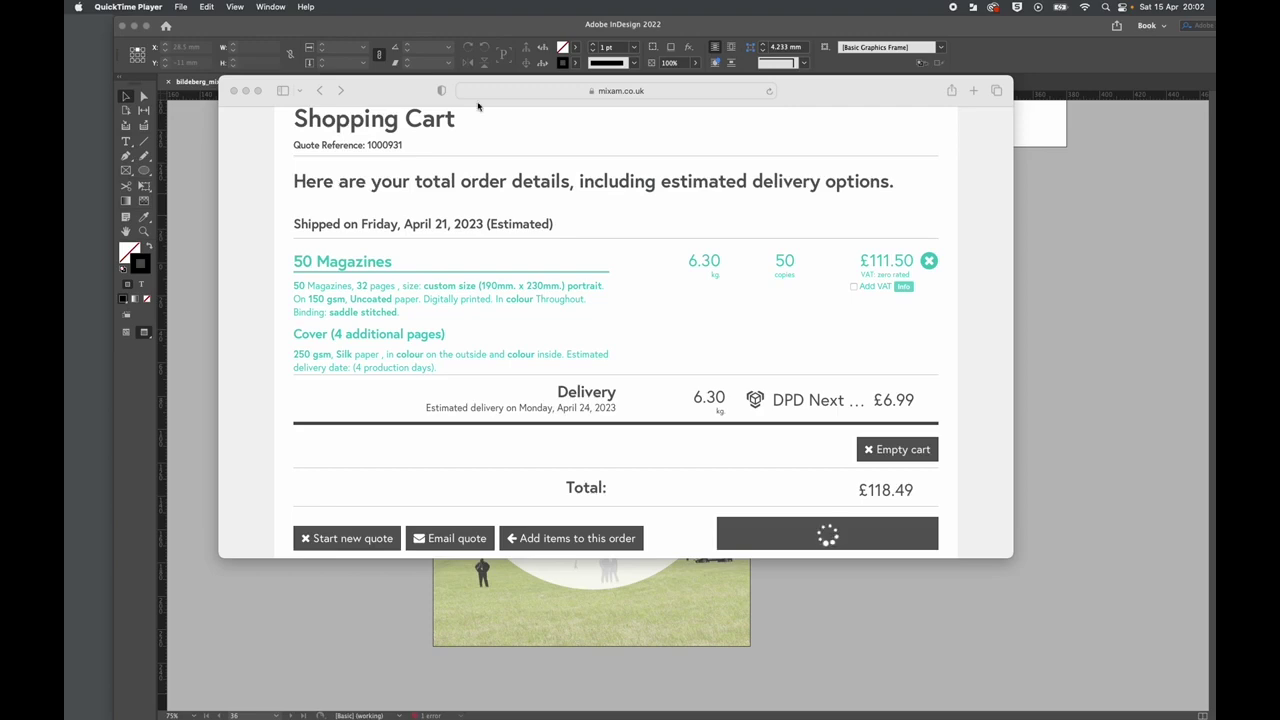
Switch to the Mixam website in Safari and review its product types, the delivery zone and the shopping cart's print specifications and costs.
scroll(483, 230, up, 15)
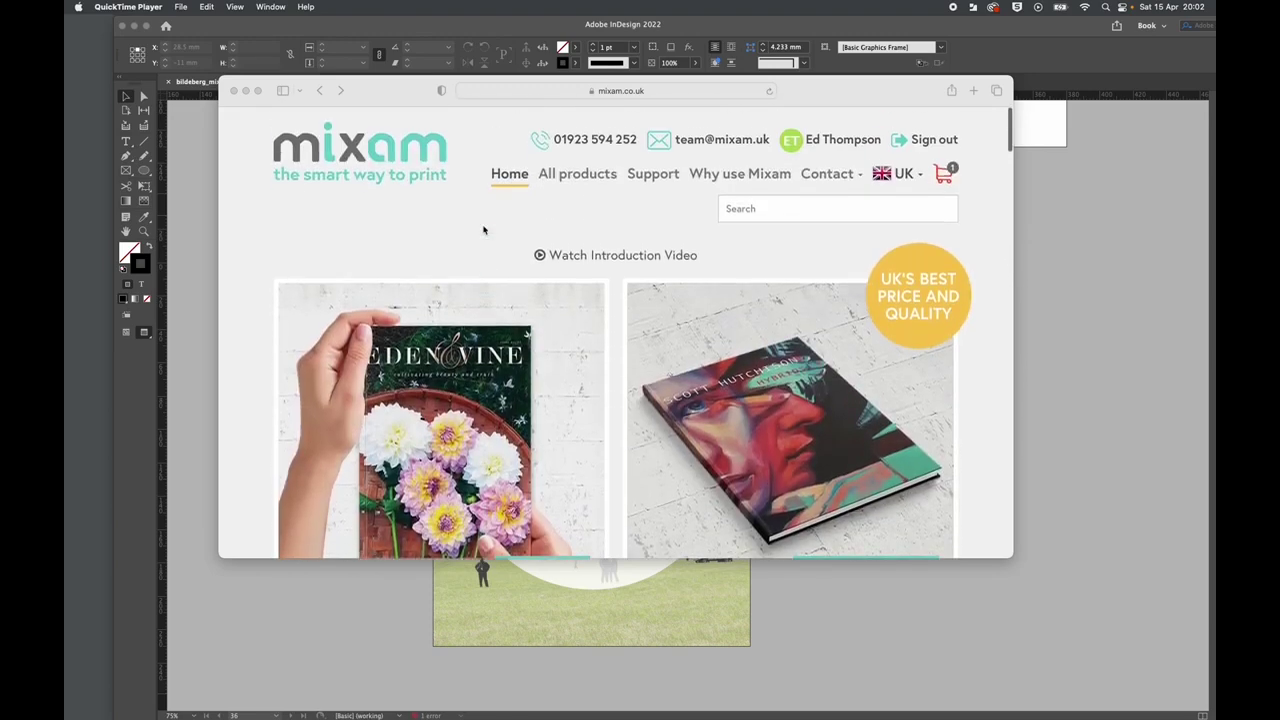
scroll(483, 230, down, 4)
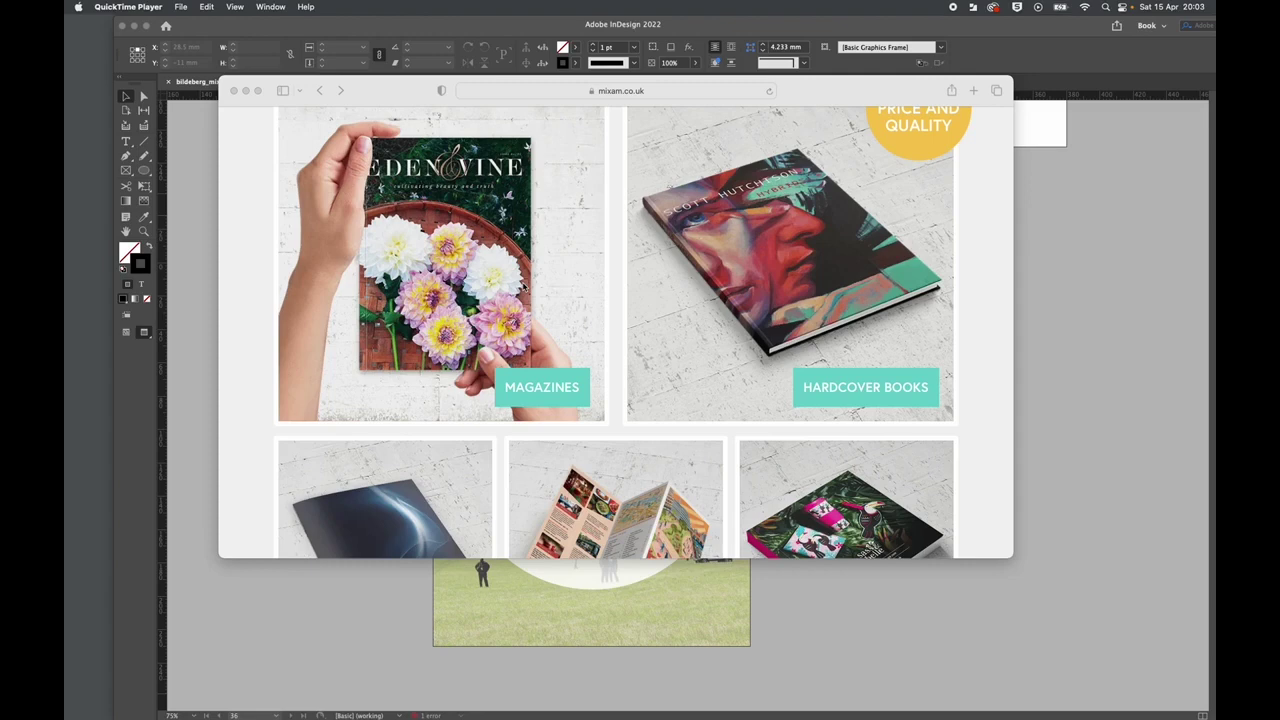
scroll(522, 287, down, 10)
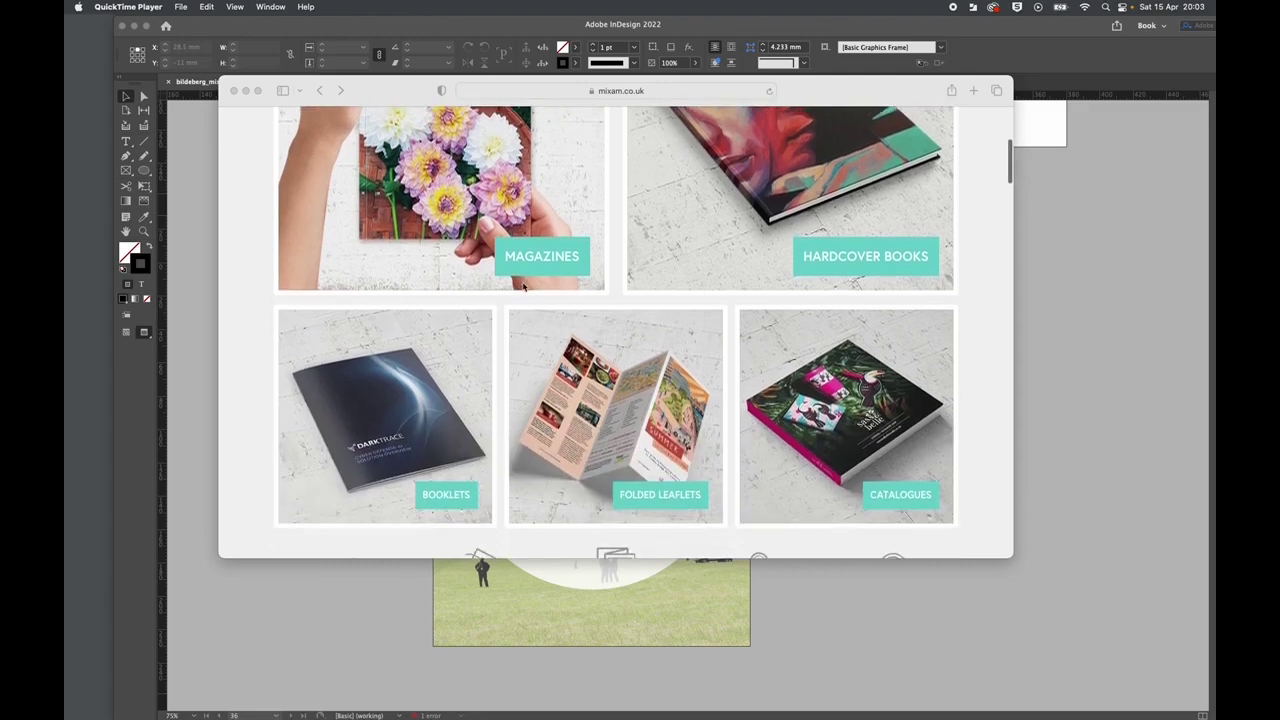
scroll(522, 287, down, 2)
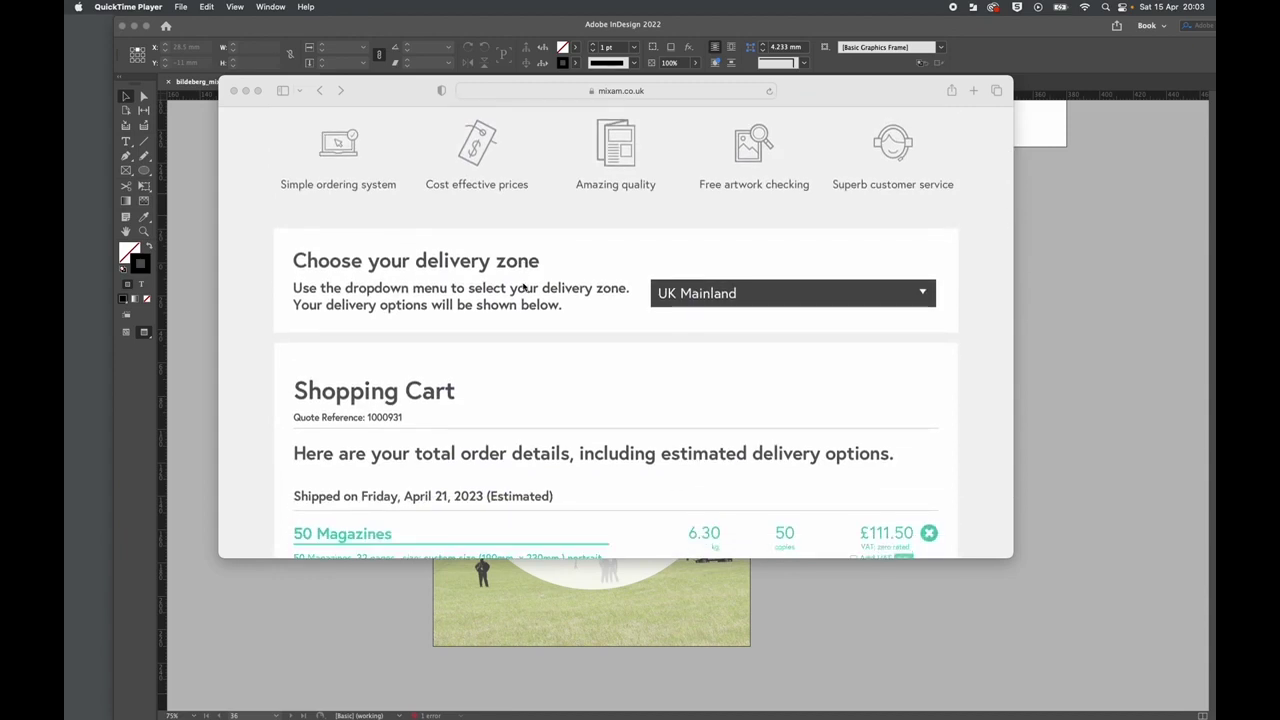
scroll(522, 287, up, 2)
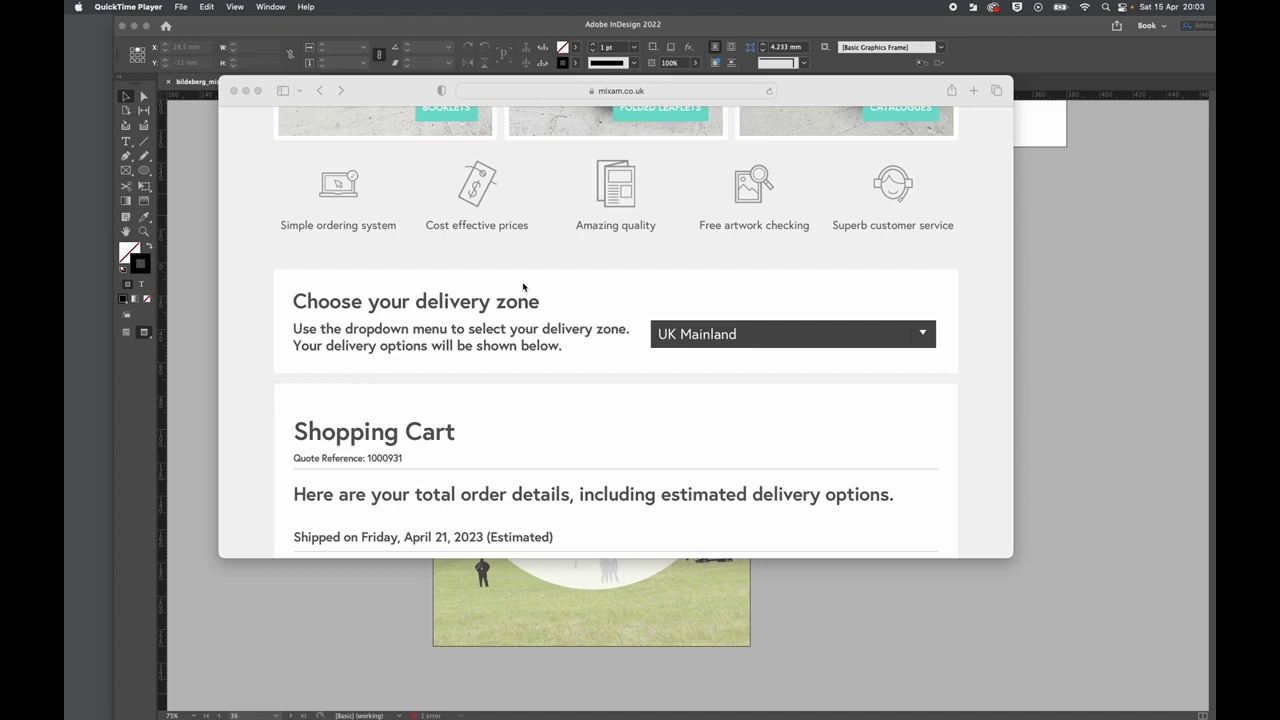
scroll(500, 286, down, 5)
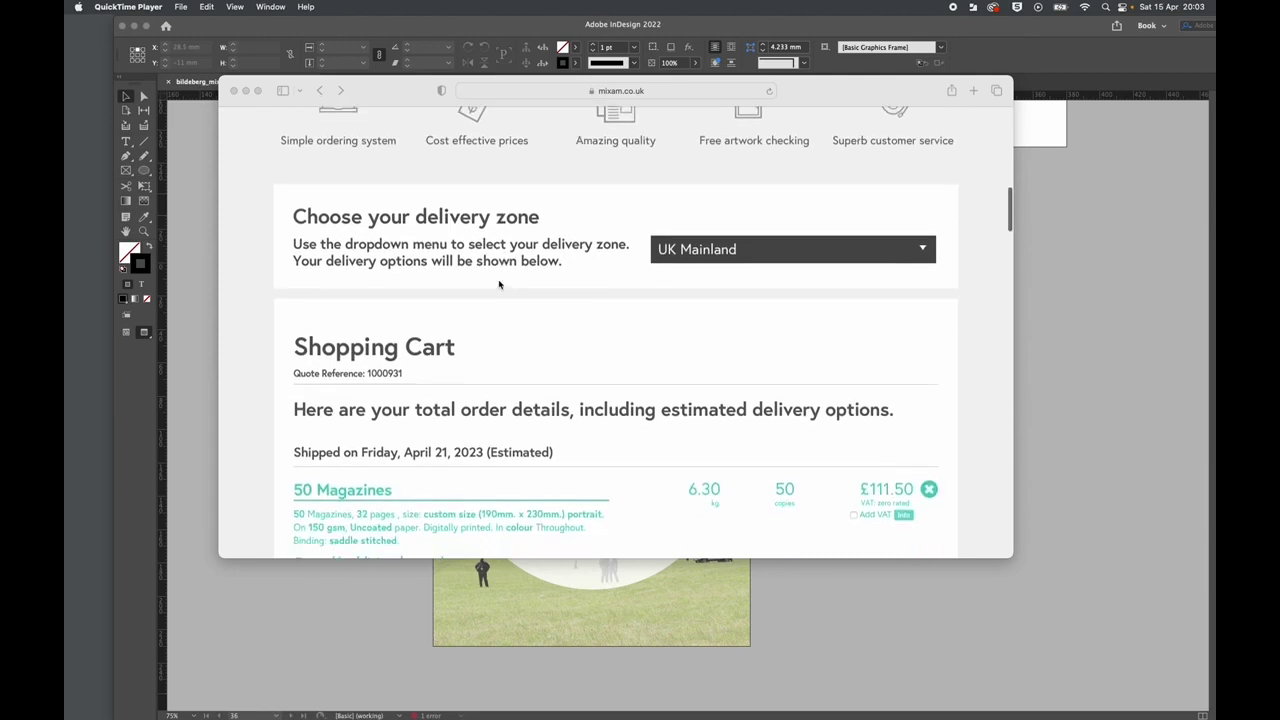
scroll(500, 286, down, 1)
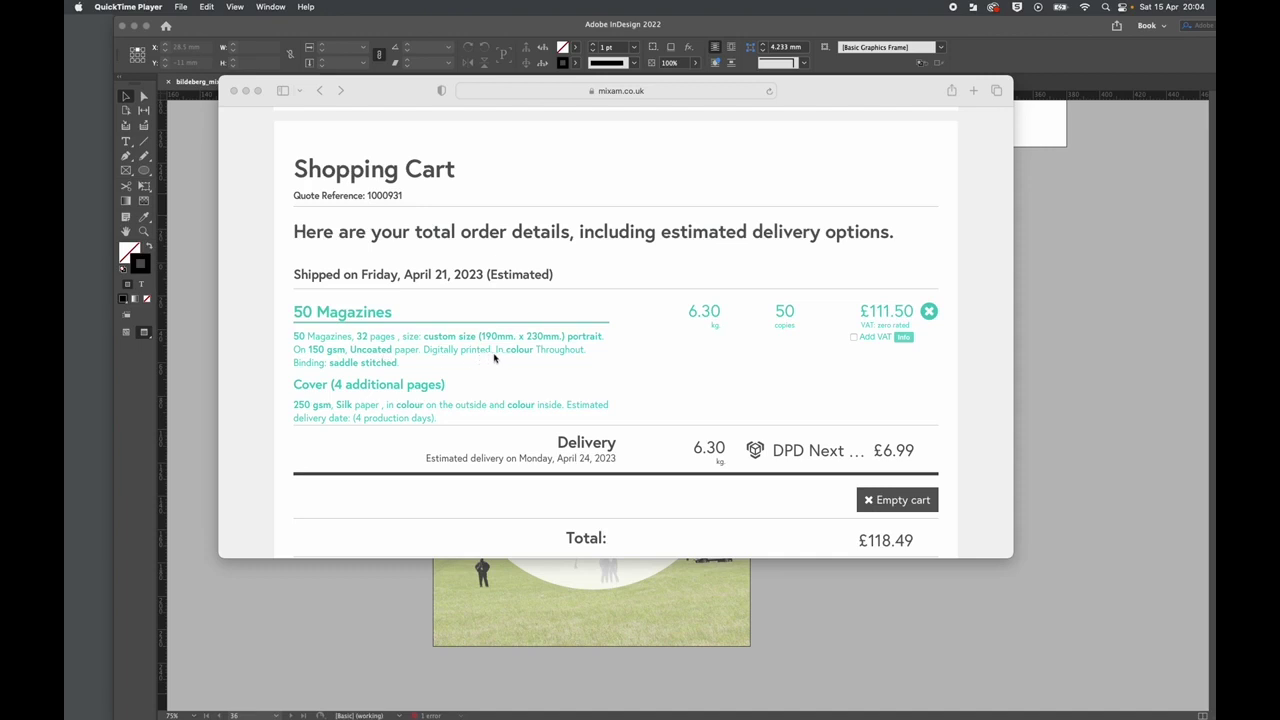
scroll(434, 370, down, 2)
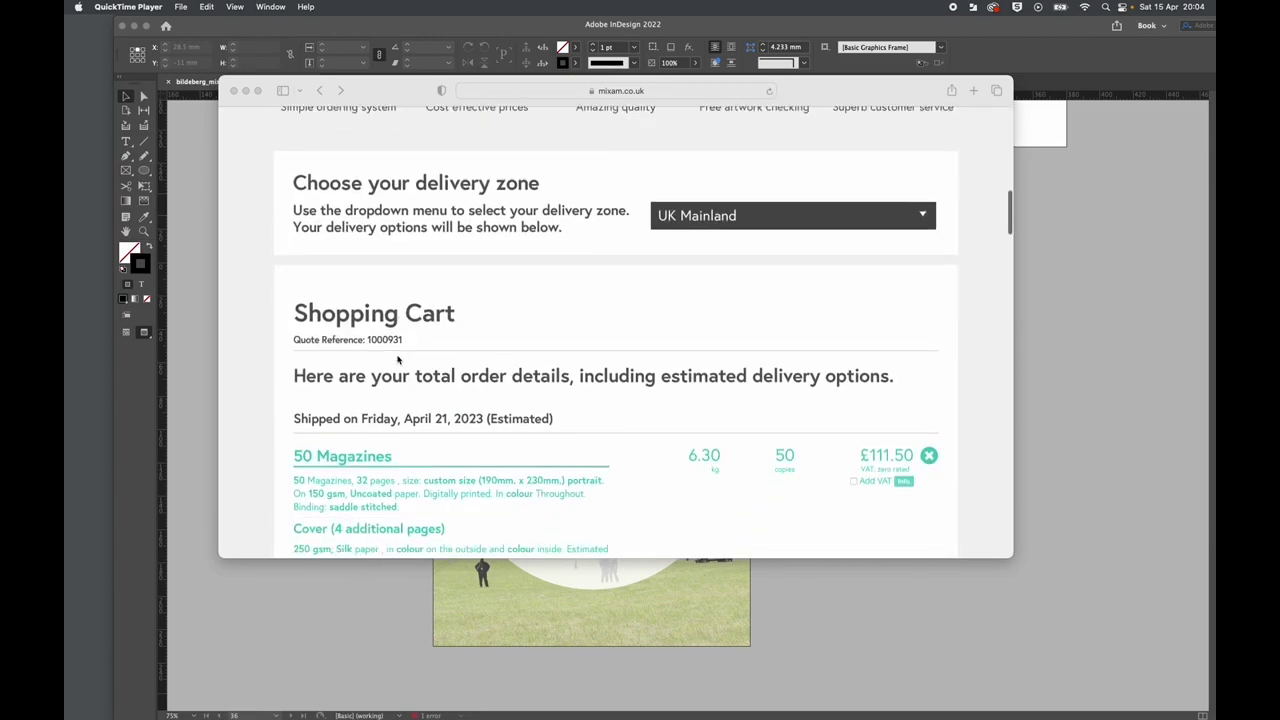
scroll(398, 359, down, 3)
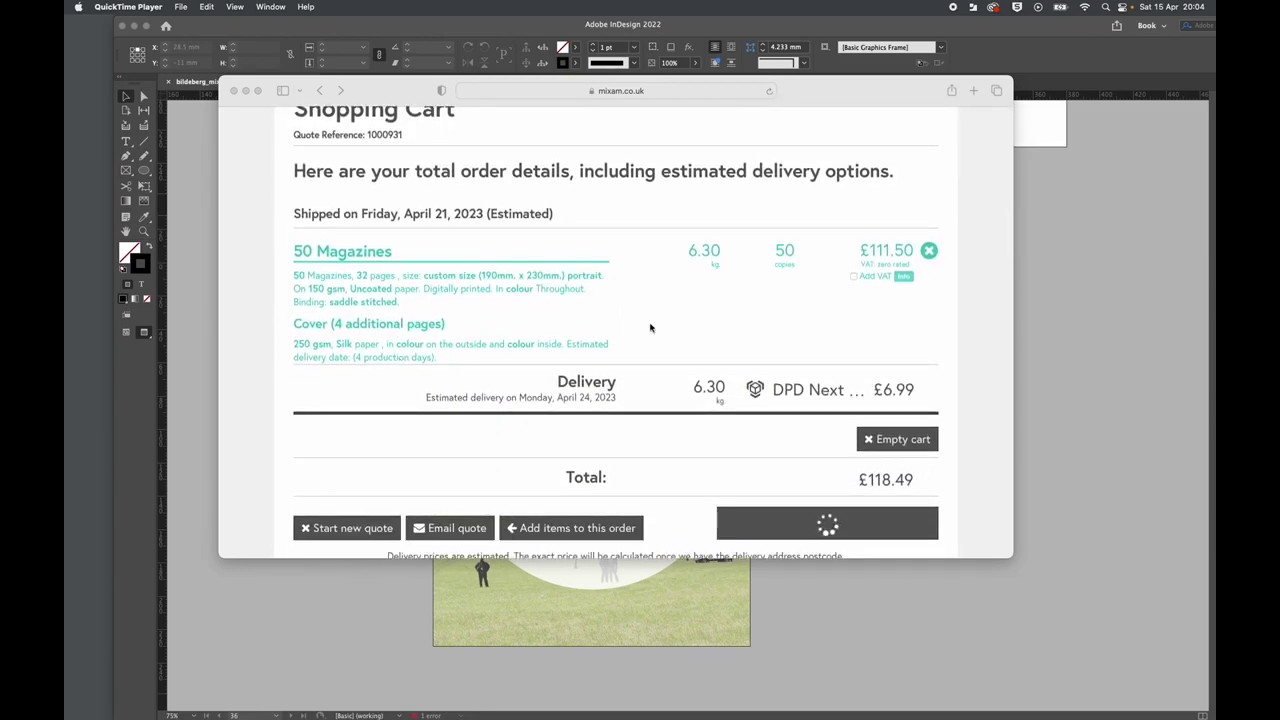
scroll(648, 327, down, 1)
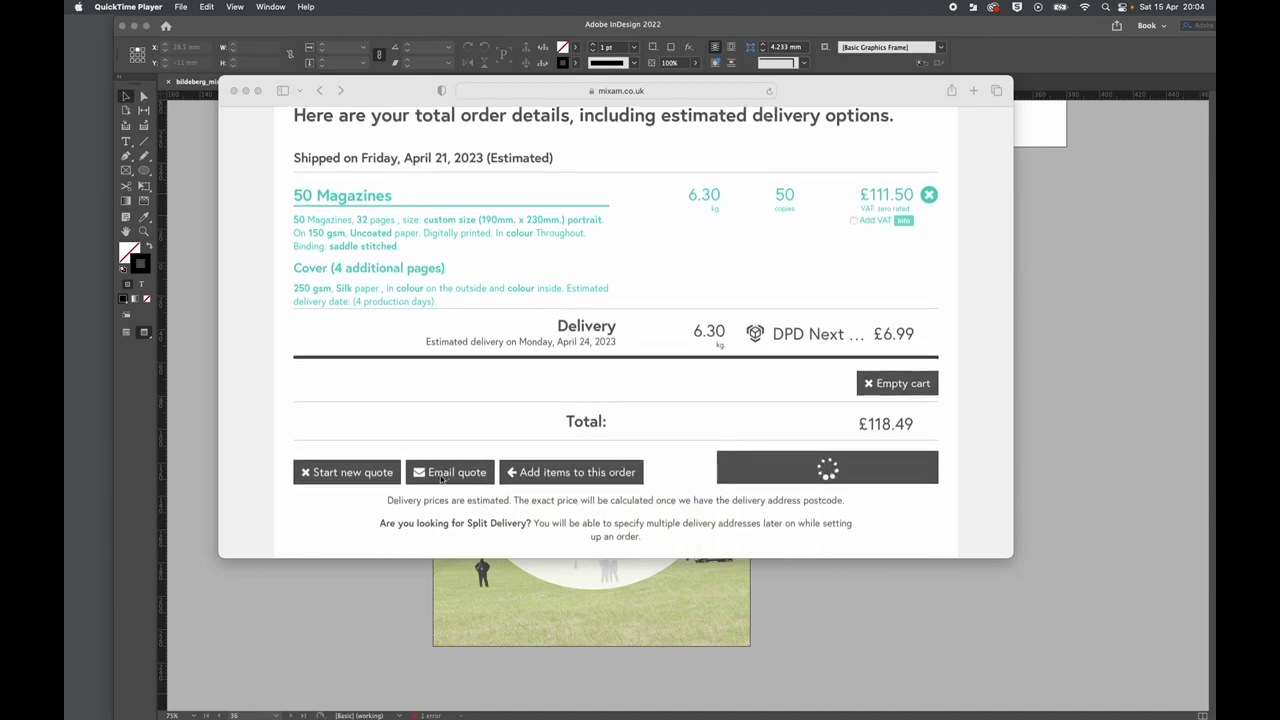
Start a new print quote and set the booklet quantity to 50.
click(331, 473)
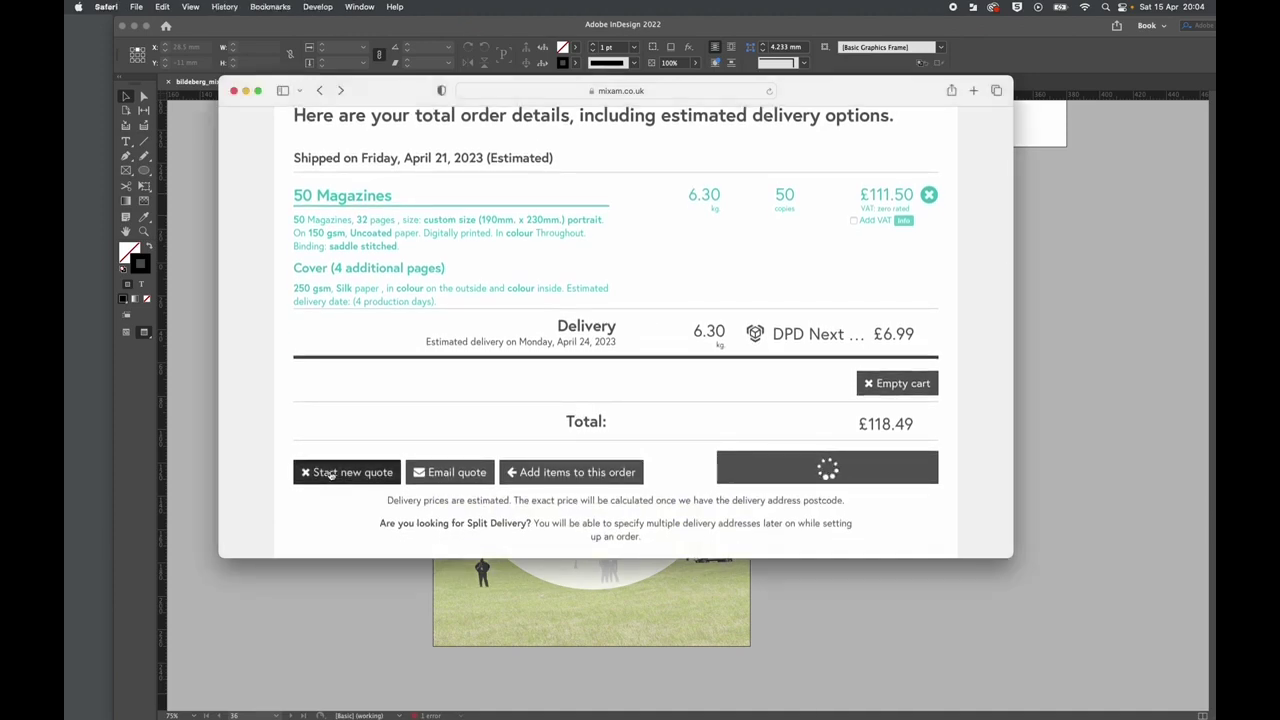
click(331, 473)
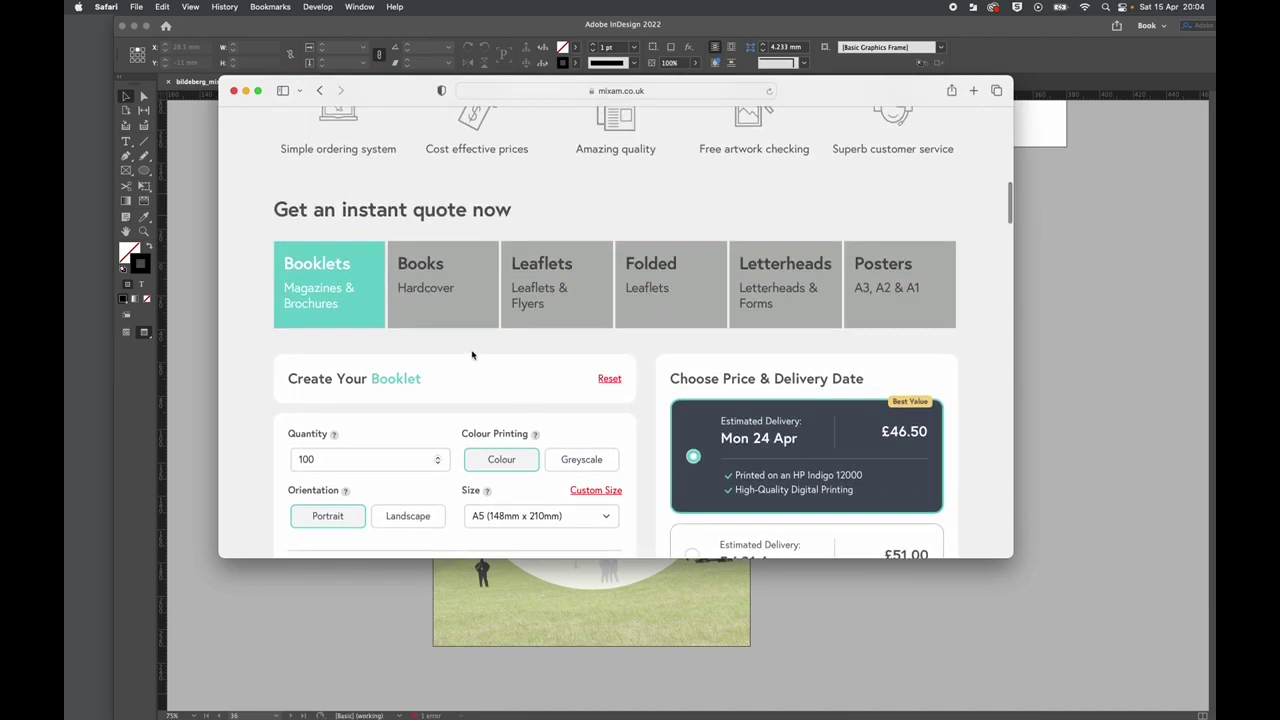
scroll(473, 354, down, 1)
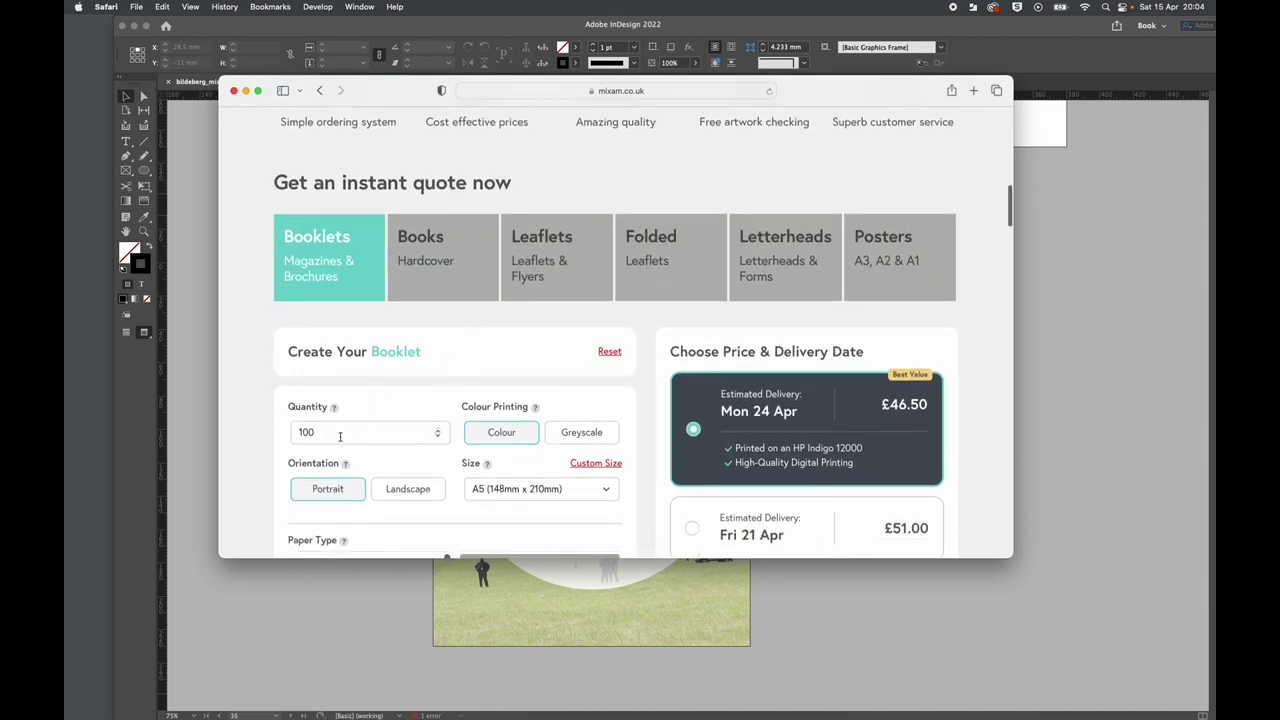
double_click(340, 437)
text(50)
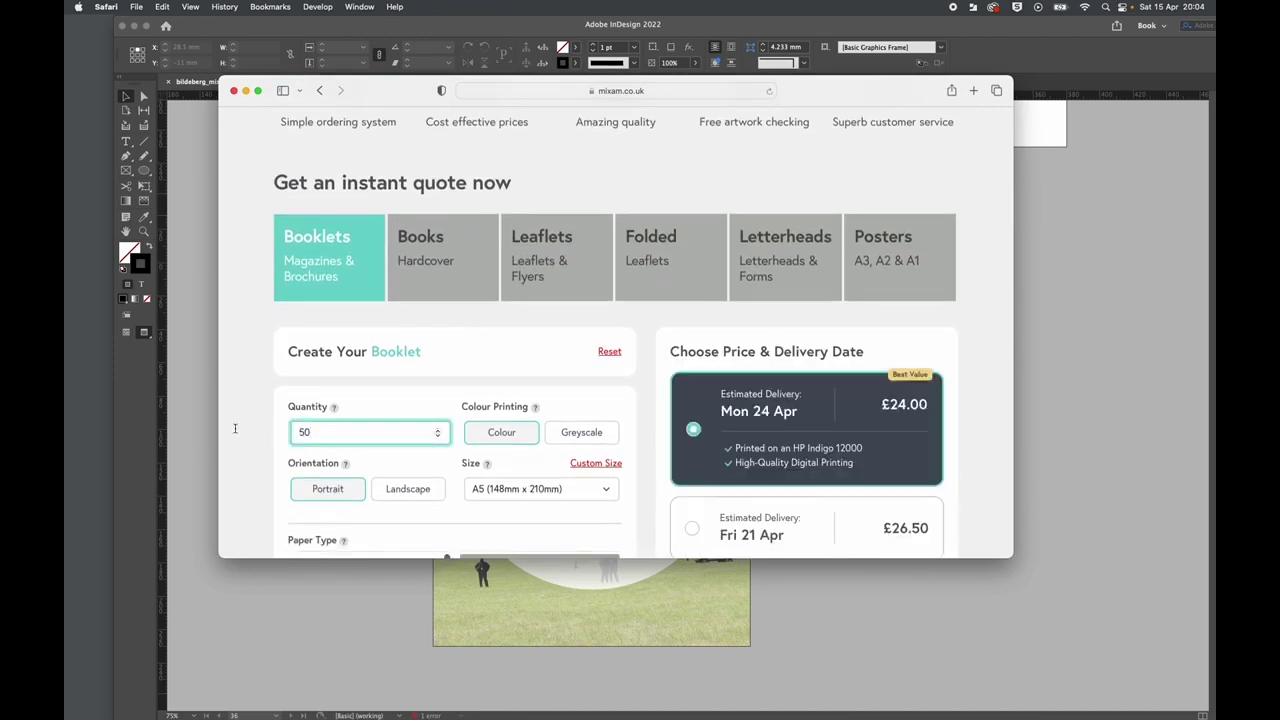
Switch the booklet to a custom size and enter 190 mm width and 230 mm height.
scroll(449, 380, down, 5)
click(530, 236)
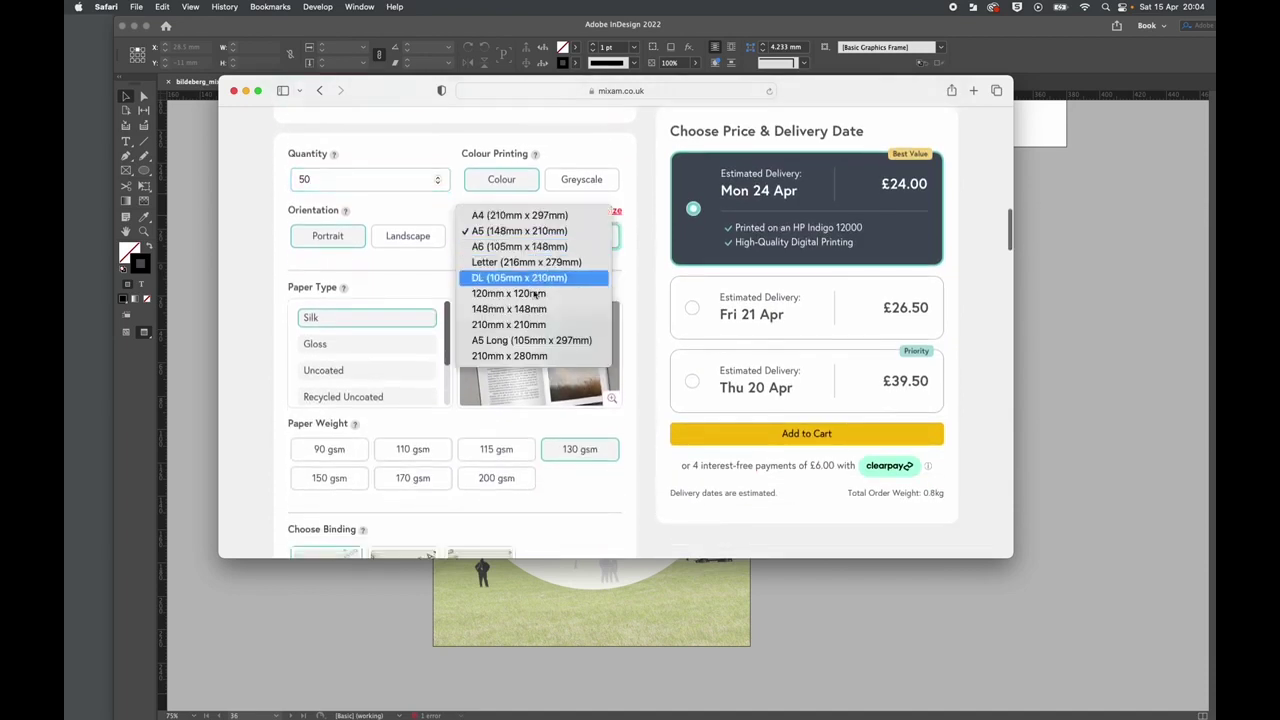
click(617, 214)
click(608, 211)
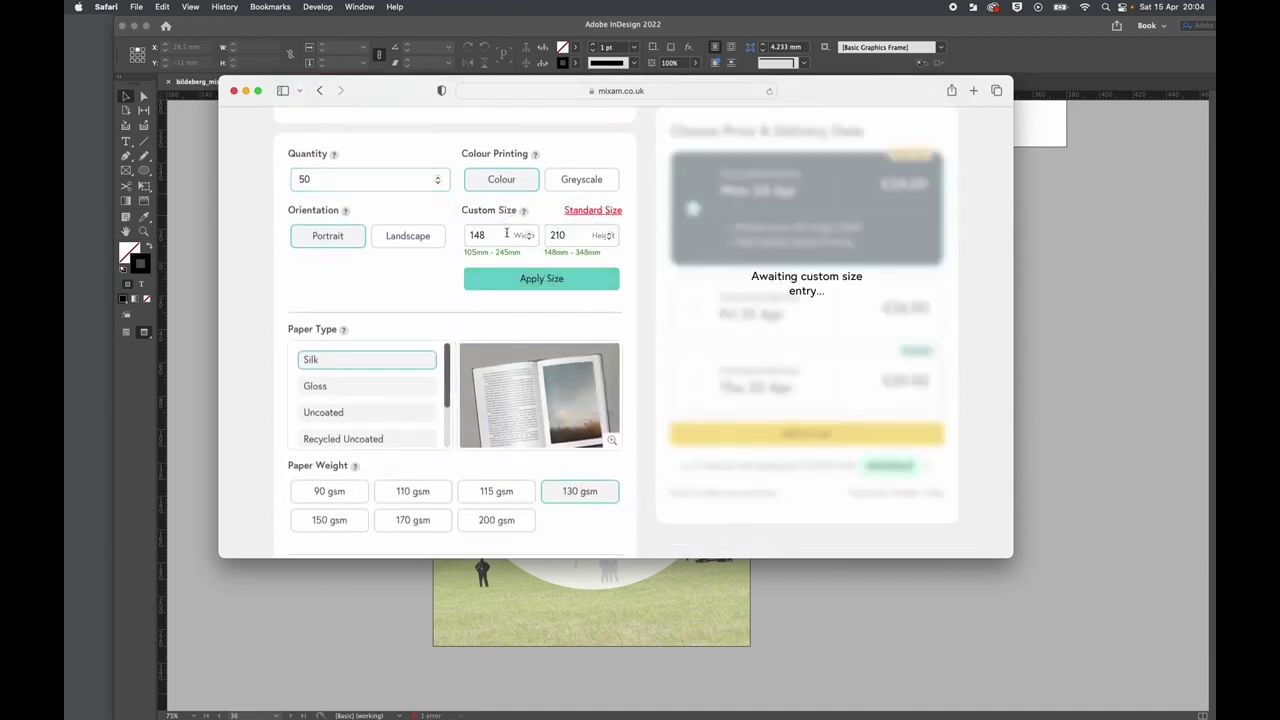
double_click(506, 233)
text(190)
key(Tab)
text(2)
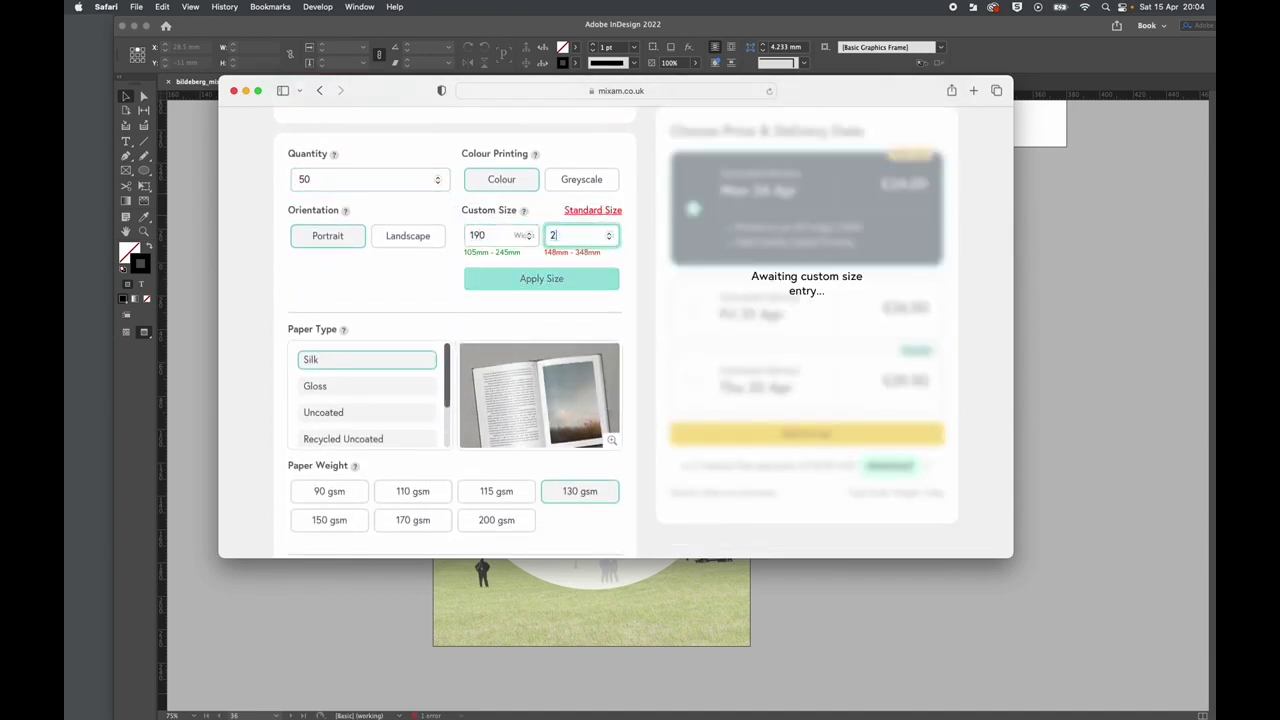
text(30)
click(343, 297)
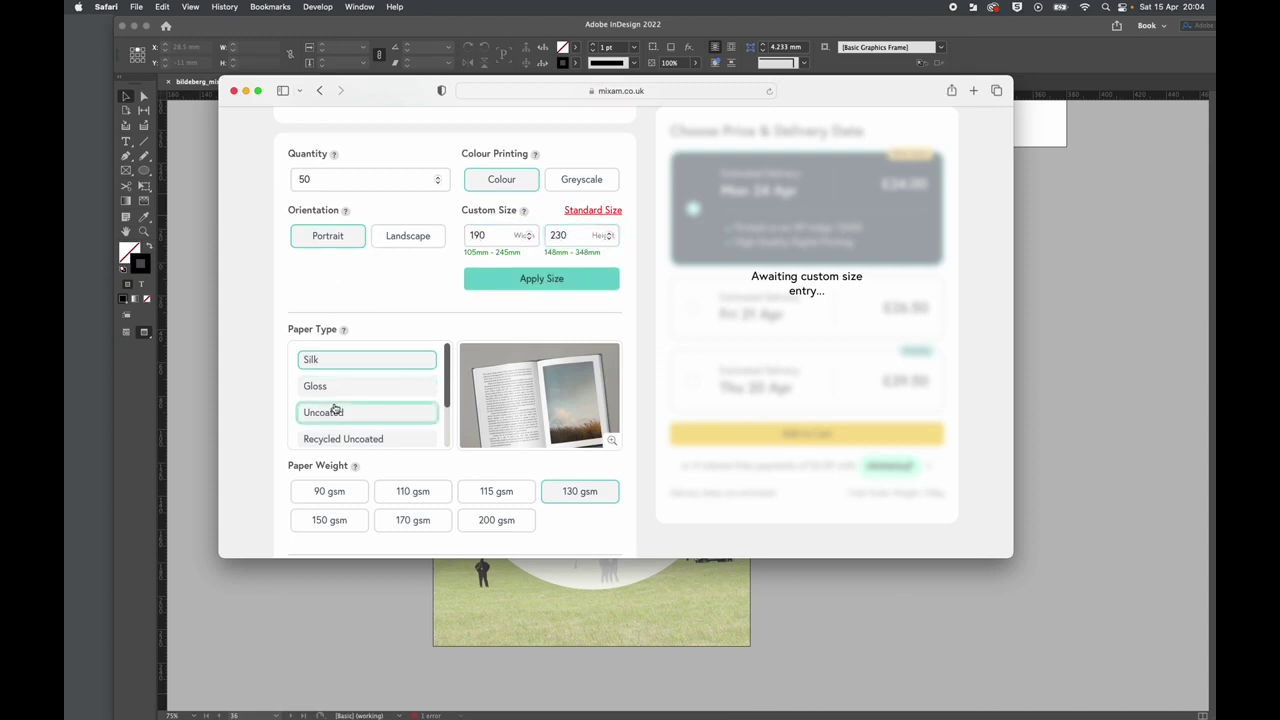
Set the booklet's inner paper to Uncoated at 150 gsm and its page count to 32.
click(334, 407)
scroll(380, 331, down, 3)
click(437, 403)
scroll(446, 374, down, 2)
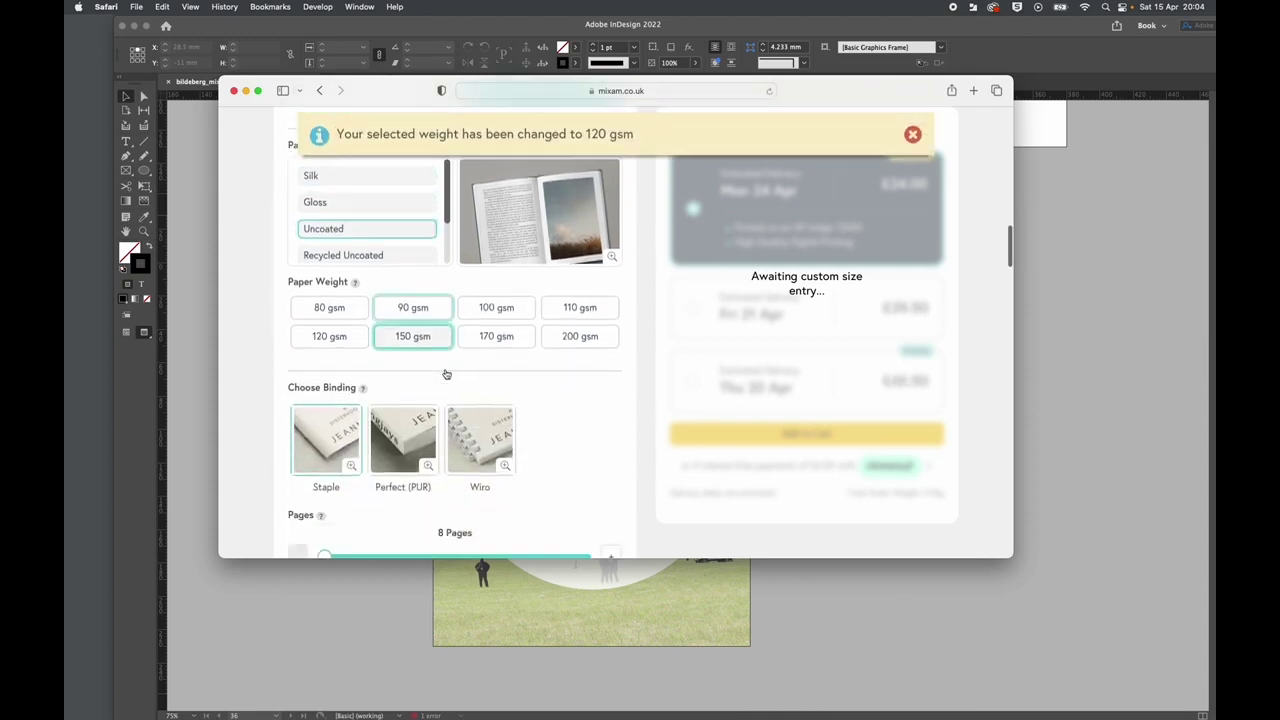
scroll(446, 374, down, 3)
drag(331, 417, 446, 415)
scroll(380, 415, down, 2)
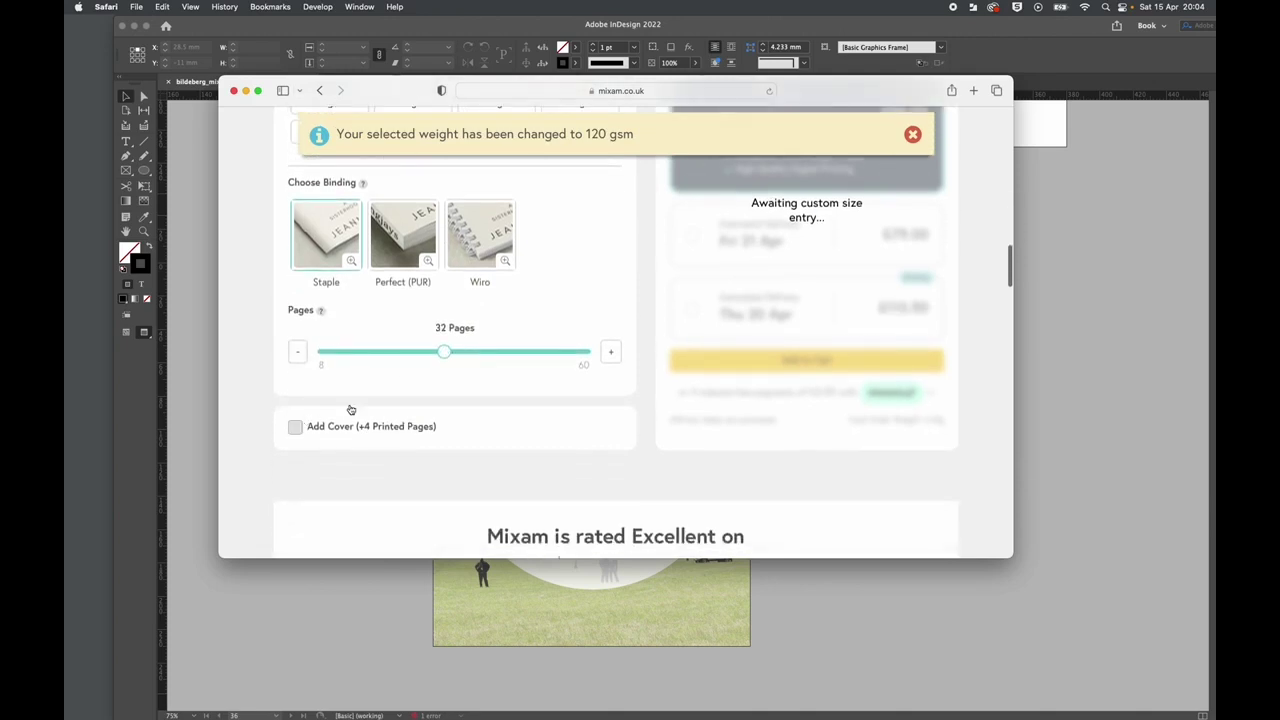
Add a printed cover to the booklet and set its paper type to Uncoated.
click(351, 424)
scroll(360, 400, down, 3)
click(358, 410)
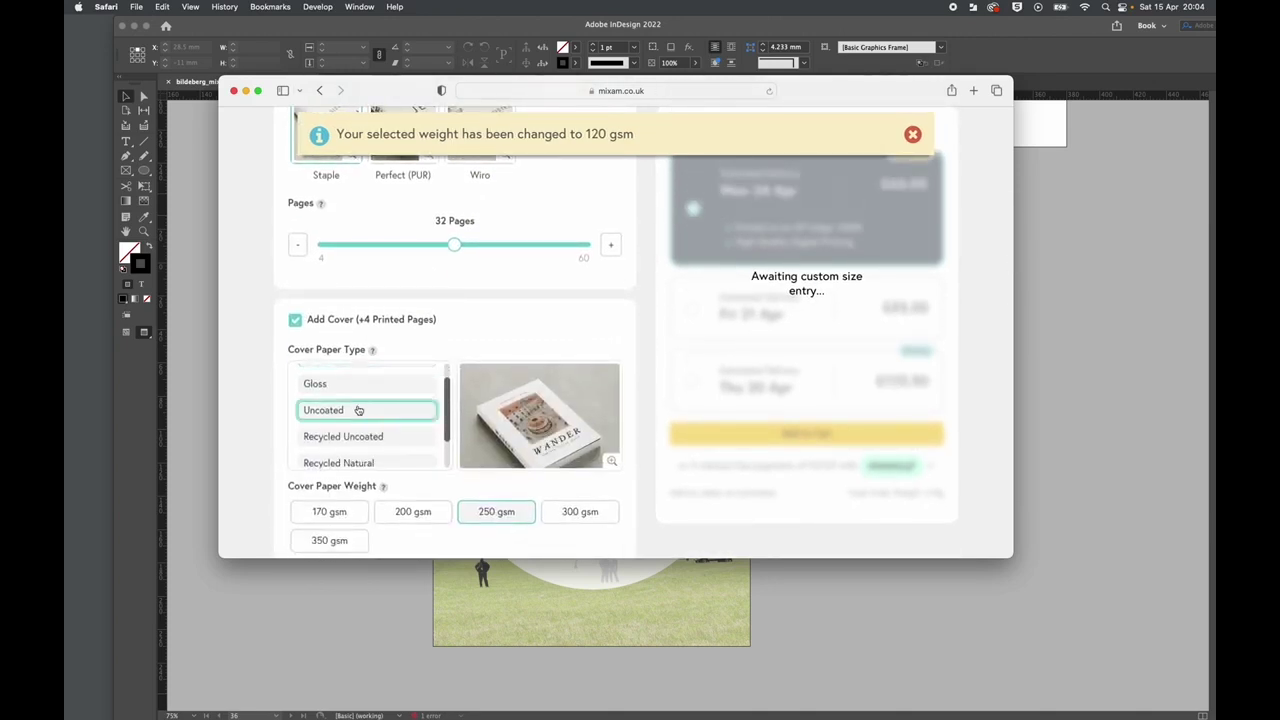
scroll(437, 407, down, 1)
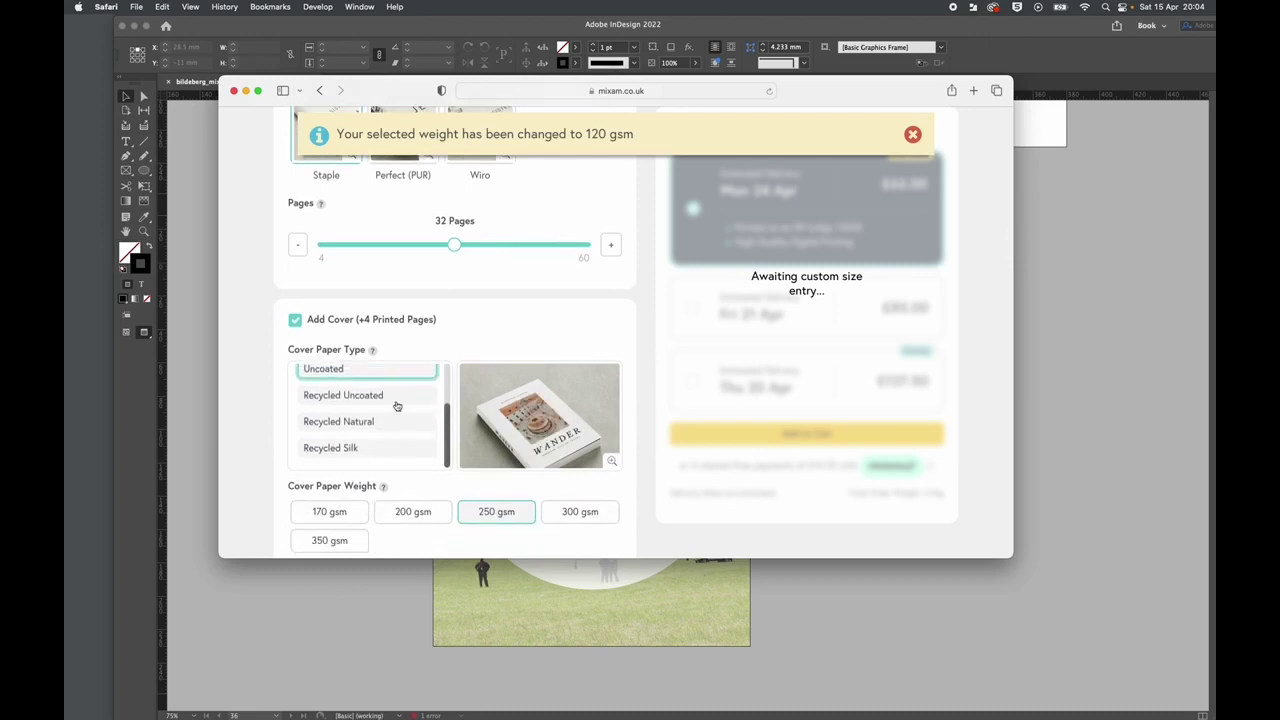
Examine the cover's paper weight, colour, finish and foiling options.
scroll(437, 414, down, 3)
scroll(437, 412, down, 6)
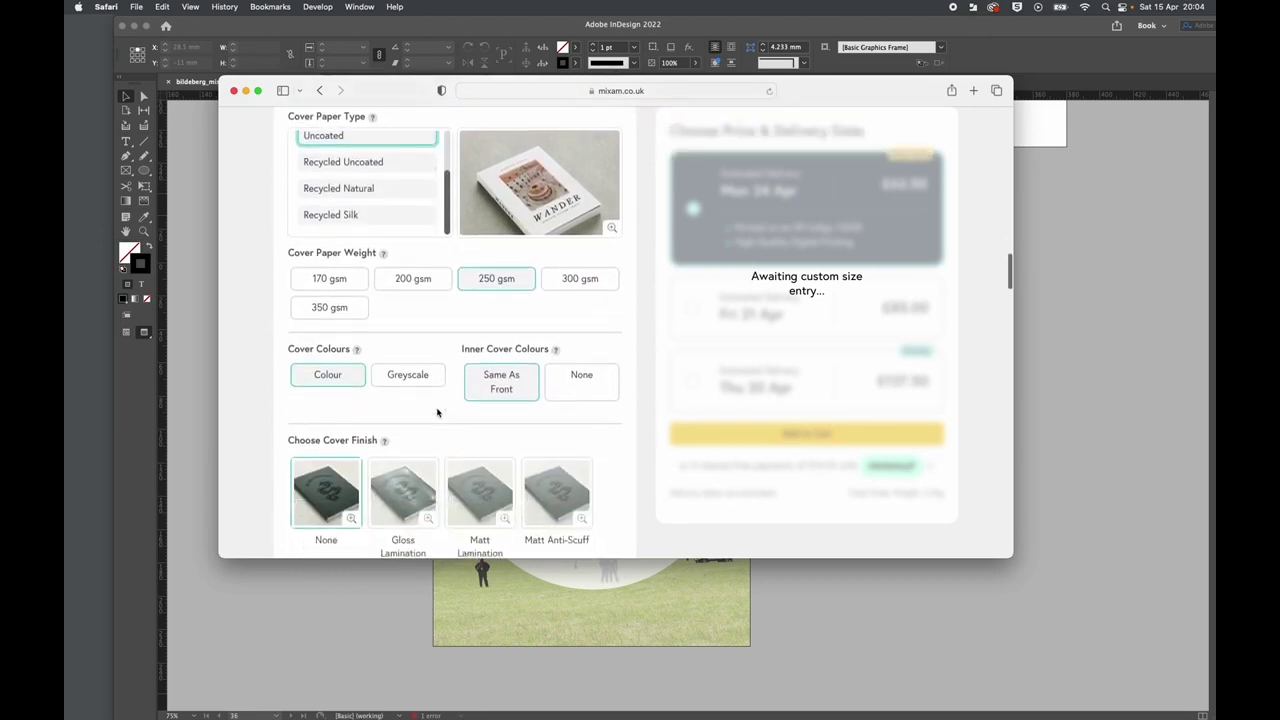
scroll(437, 412, down, 5)
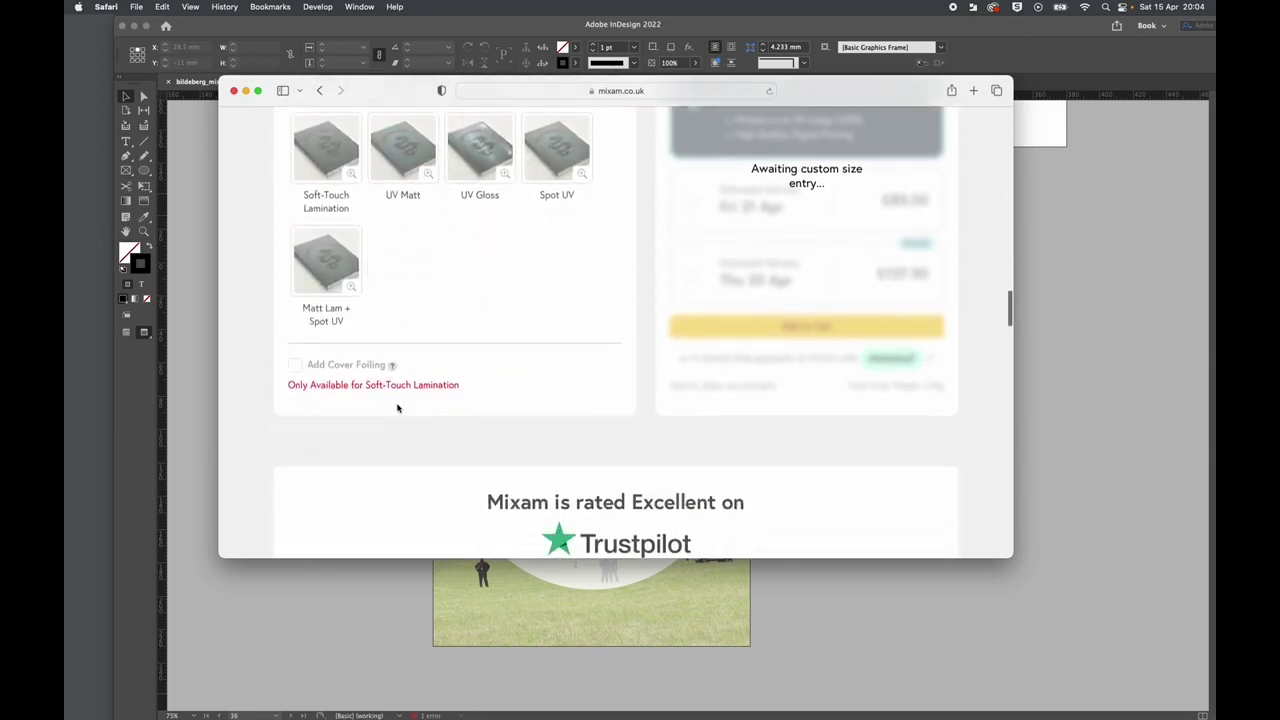
scroll(563, 420, down, 2)
scroll(563, 420, down, 1)
scroll(563, 420, up, 8)
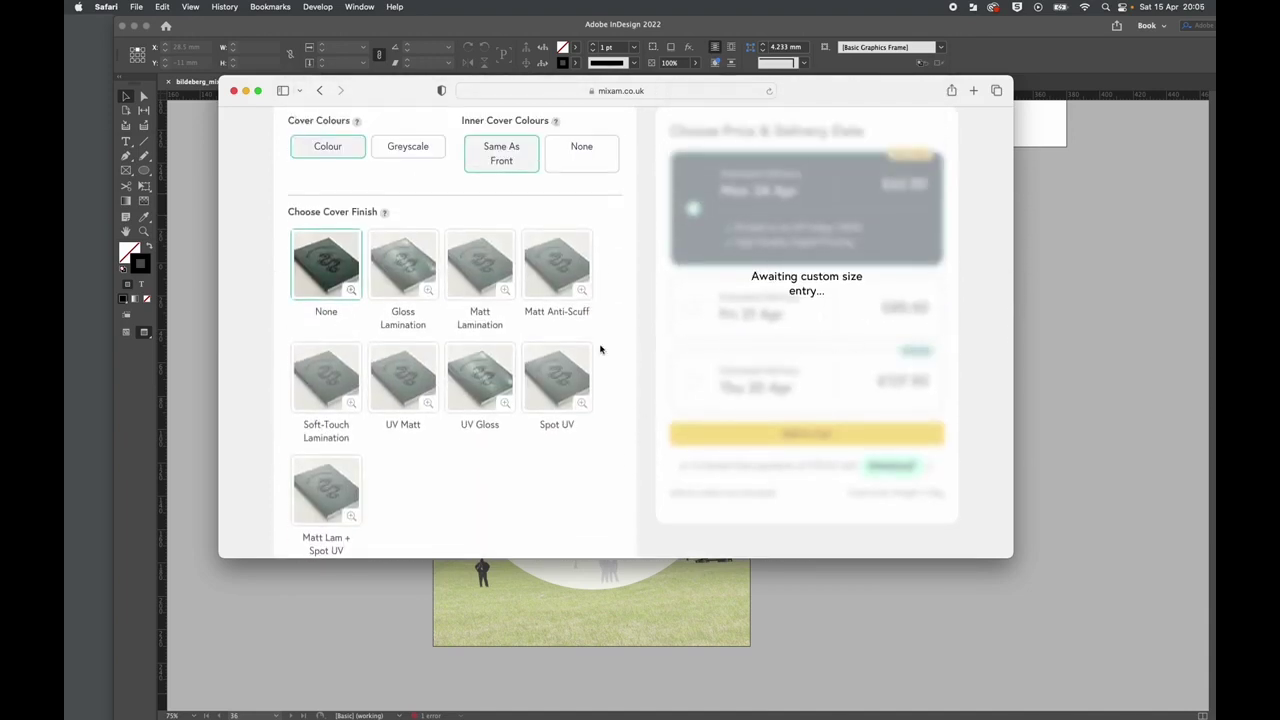
scroll(590, 350, down, 5)
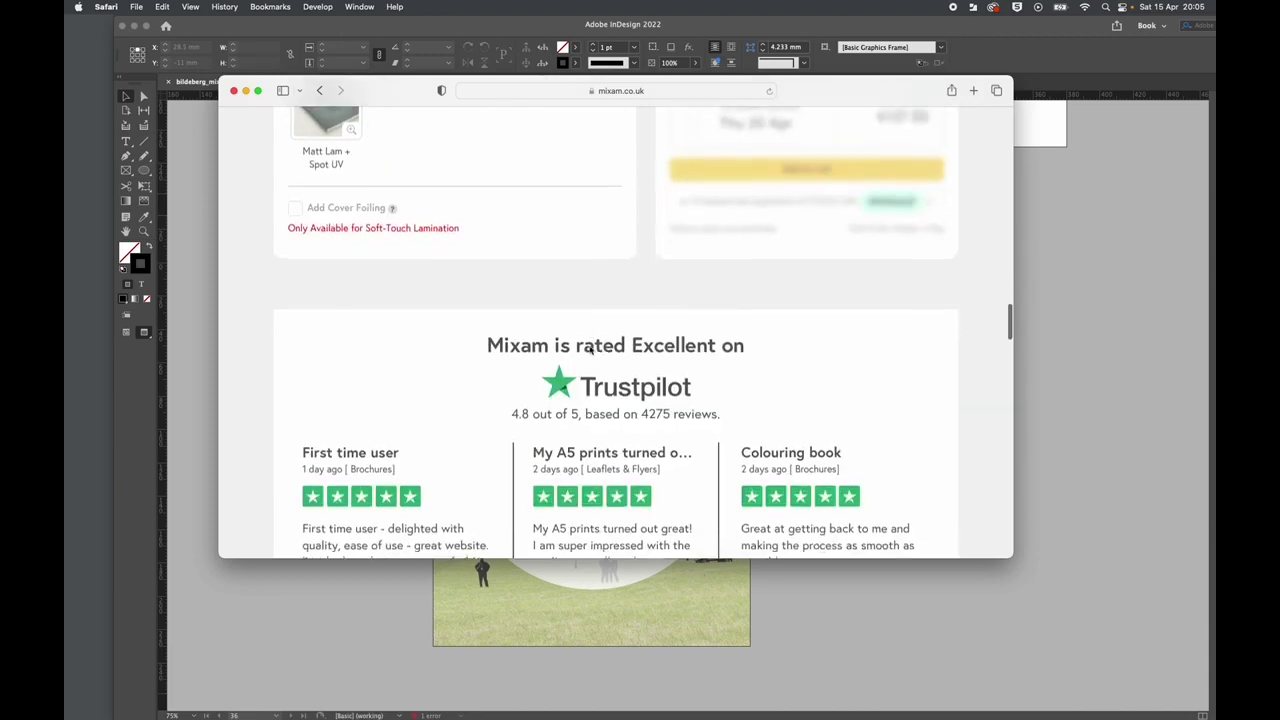
scroll(590, 350, up, 2)
Apply the custom booklet size of 190 mm by 230 mm to calculate the prices.
scroll(590, 350, up, 15)
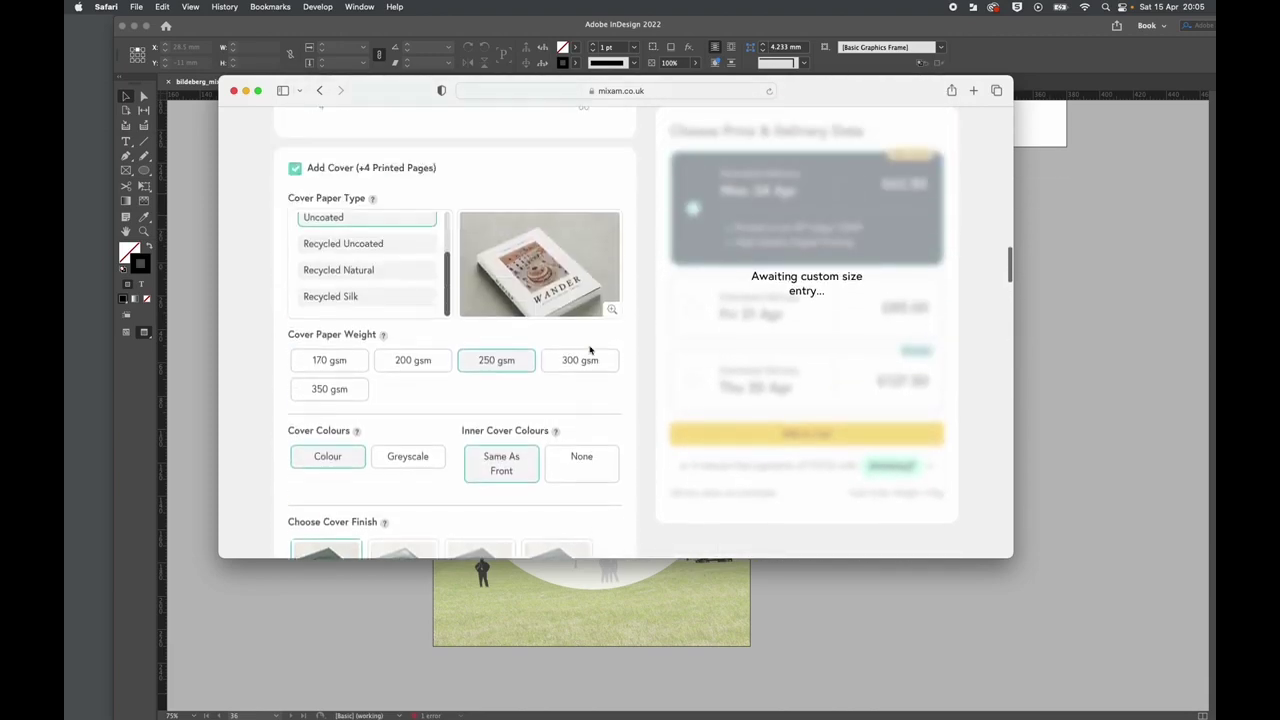
scroll(580, 351, down, 1)
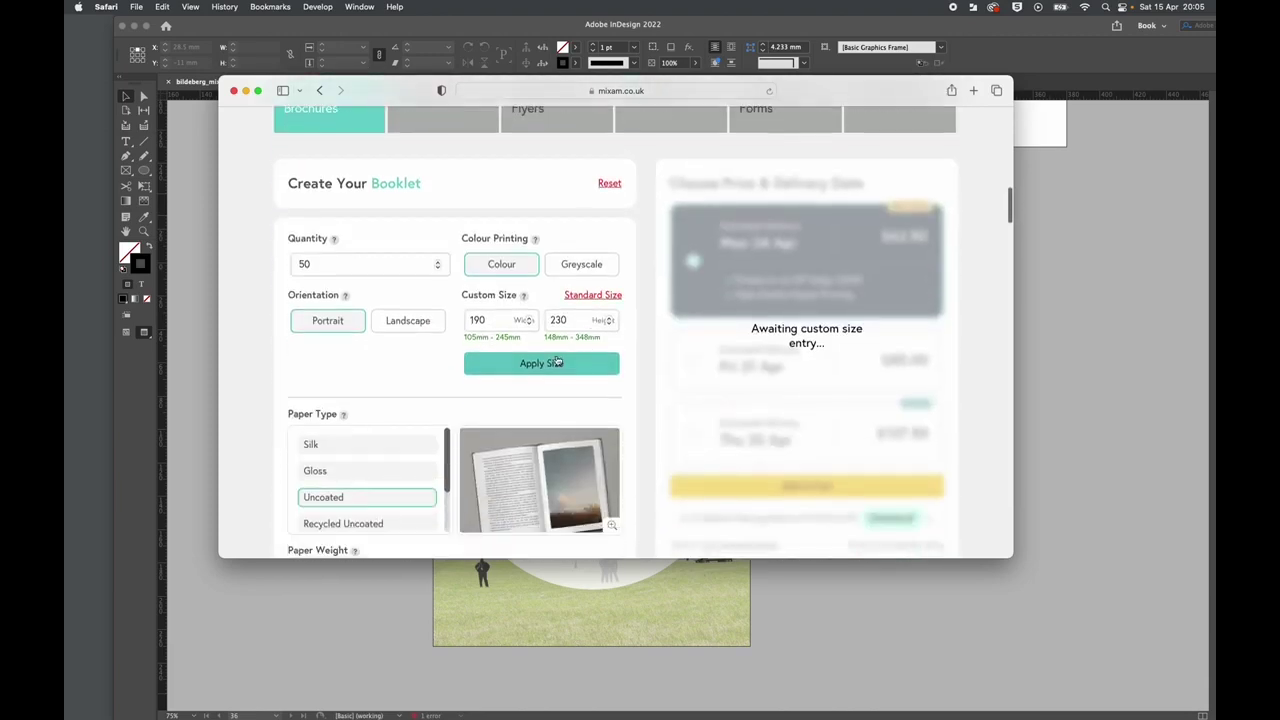
click(551, 365)
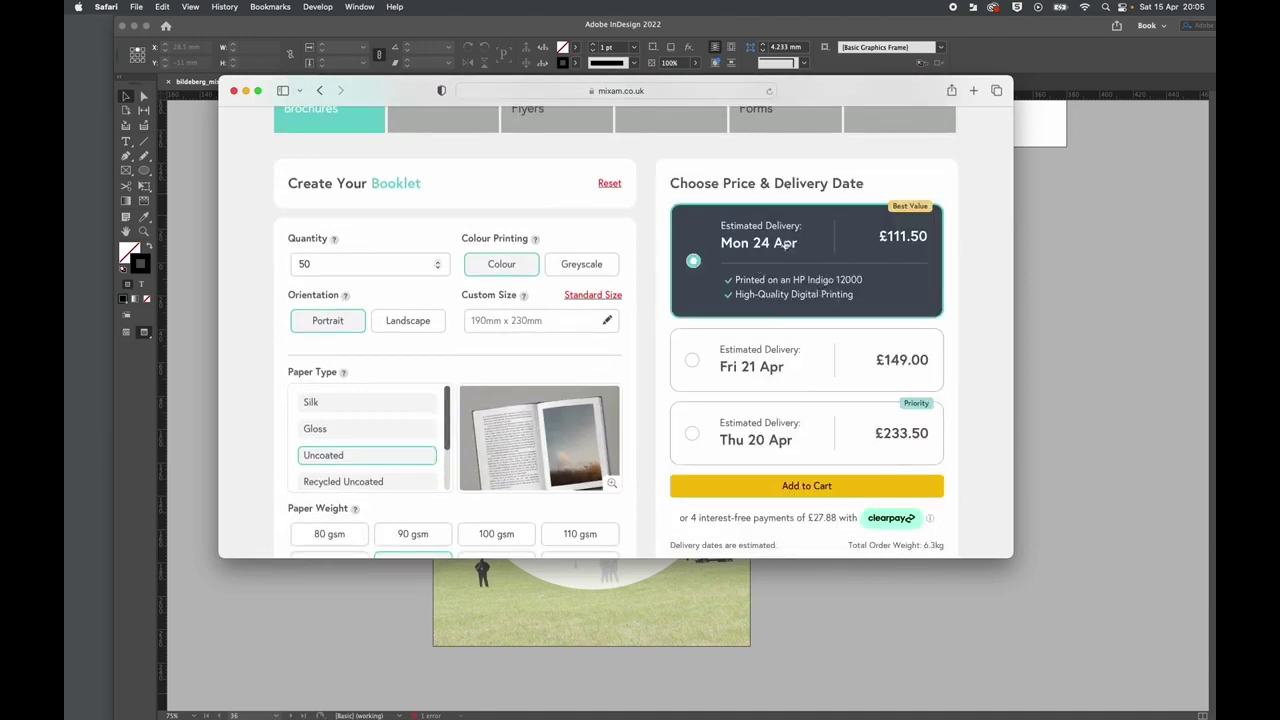
Check the booklet's specification and add it to the cart with the Best Value delivery option.
scroll(790, 250, down, 1)
scroll(790, 250, down, 8)
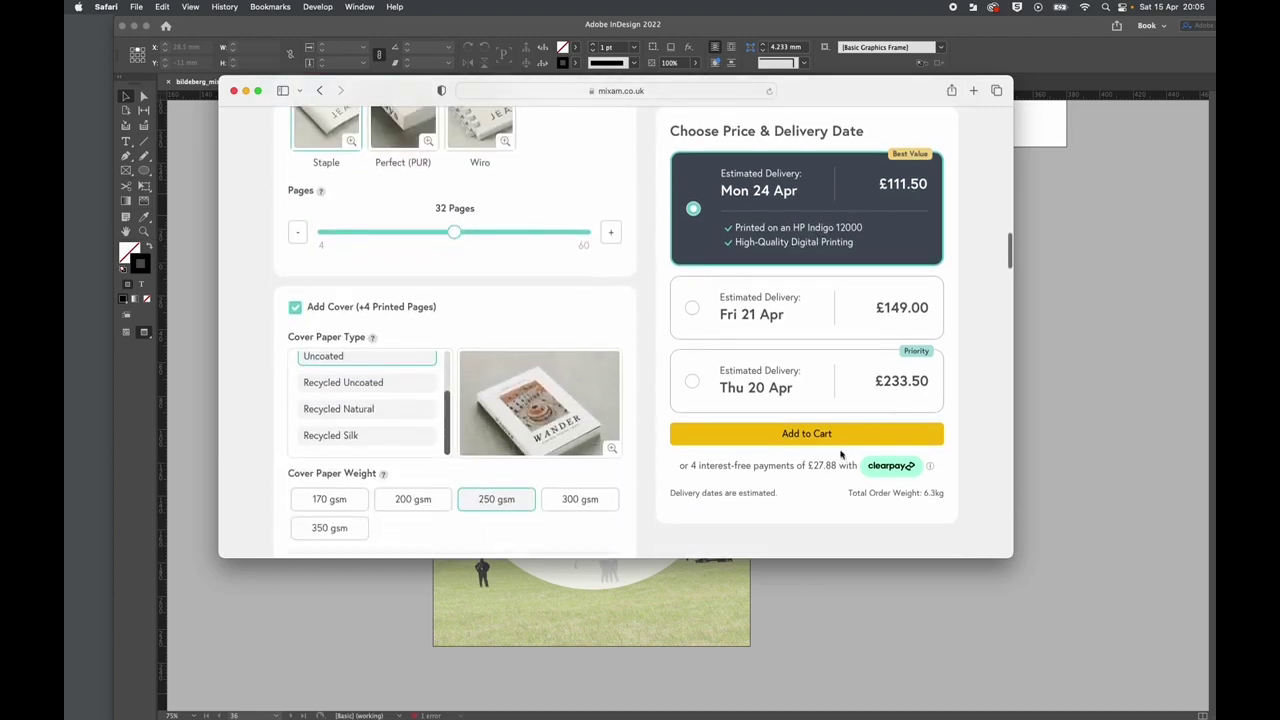
click(828, 436)
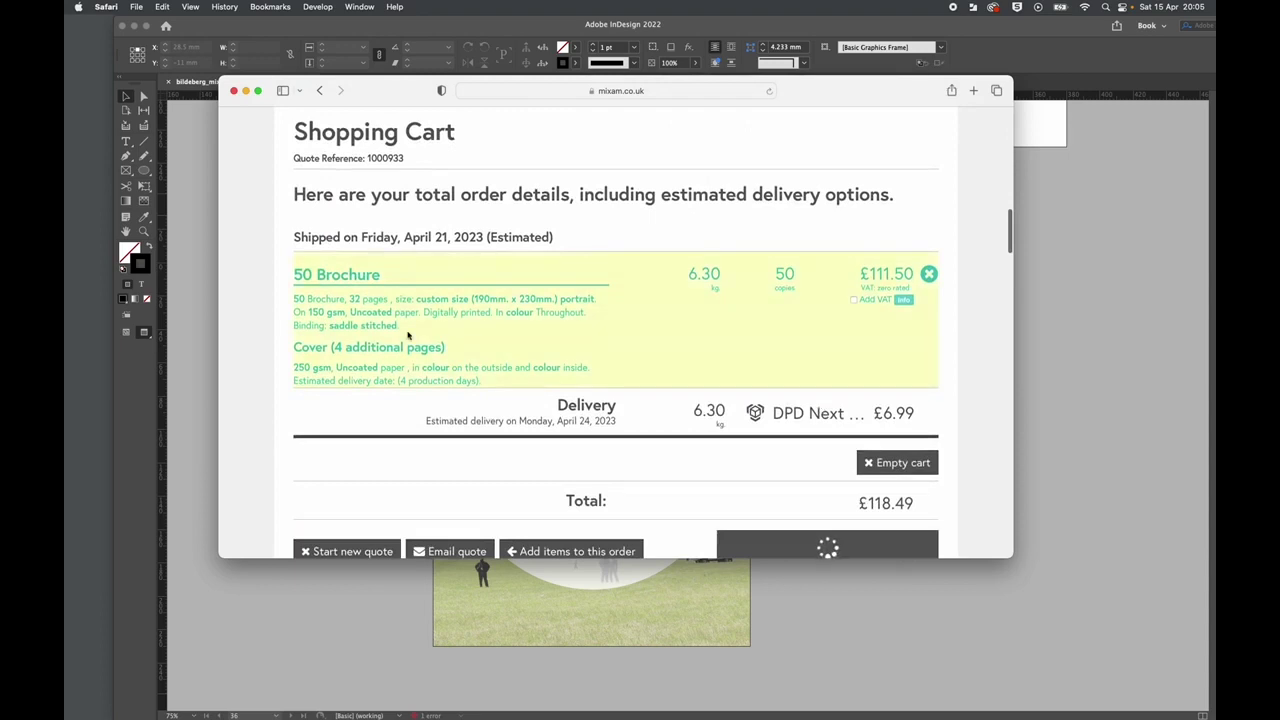
Review the cart's print specification, delivery zone and costs, and proceed to the order's artwork stage.
scroll(563, 354, down, 3)
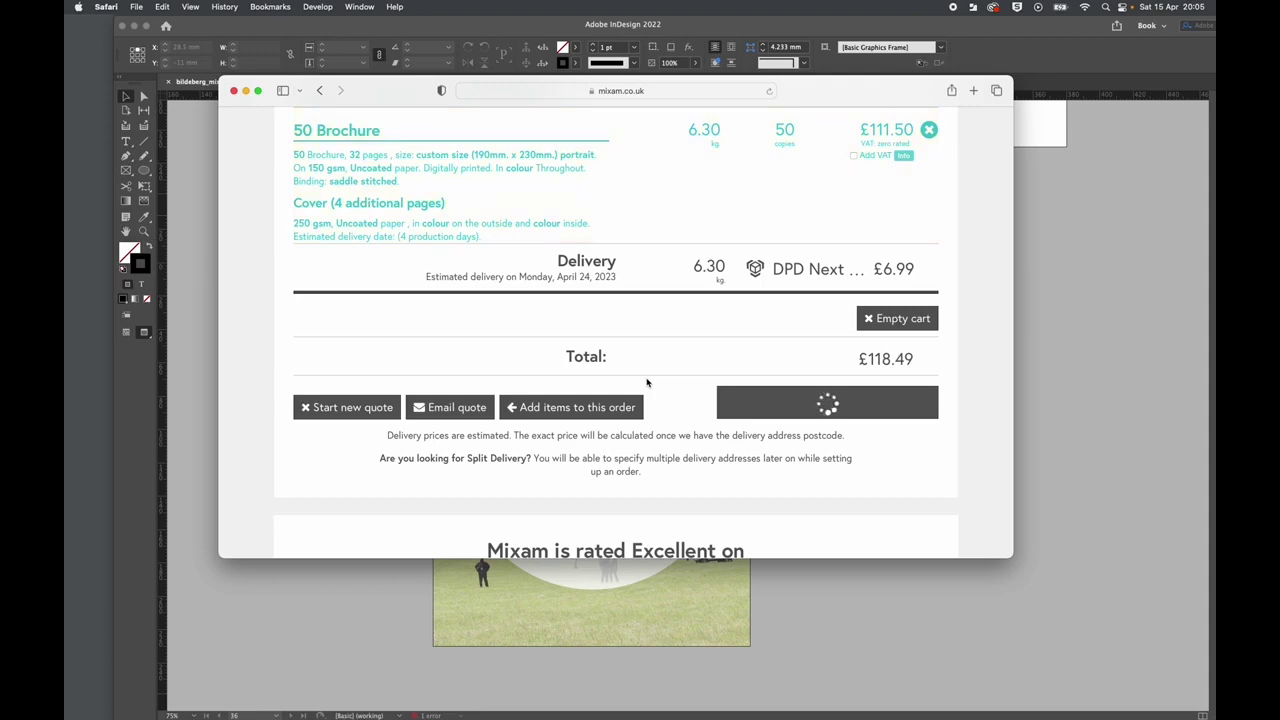
scroll(709, 382, up, 5)
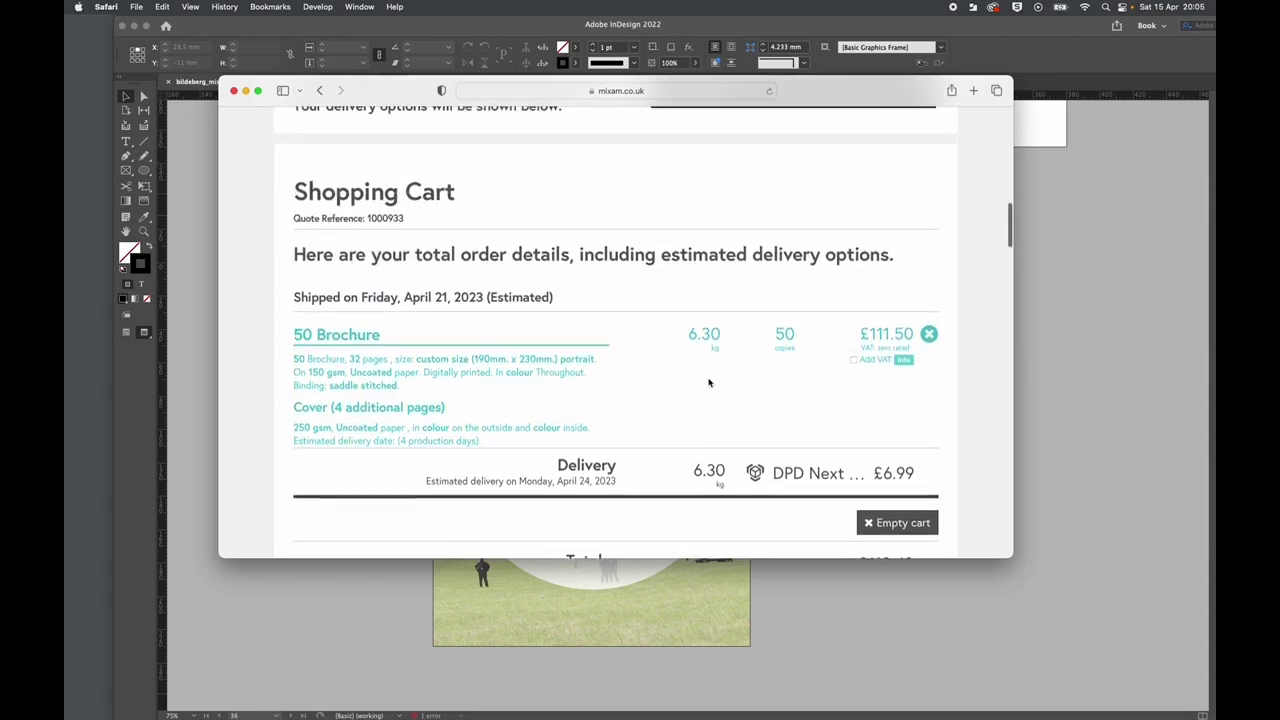
scroll(709, 382, down, 2)
scroll(709, 382, up, 10)
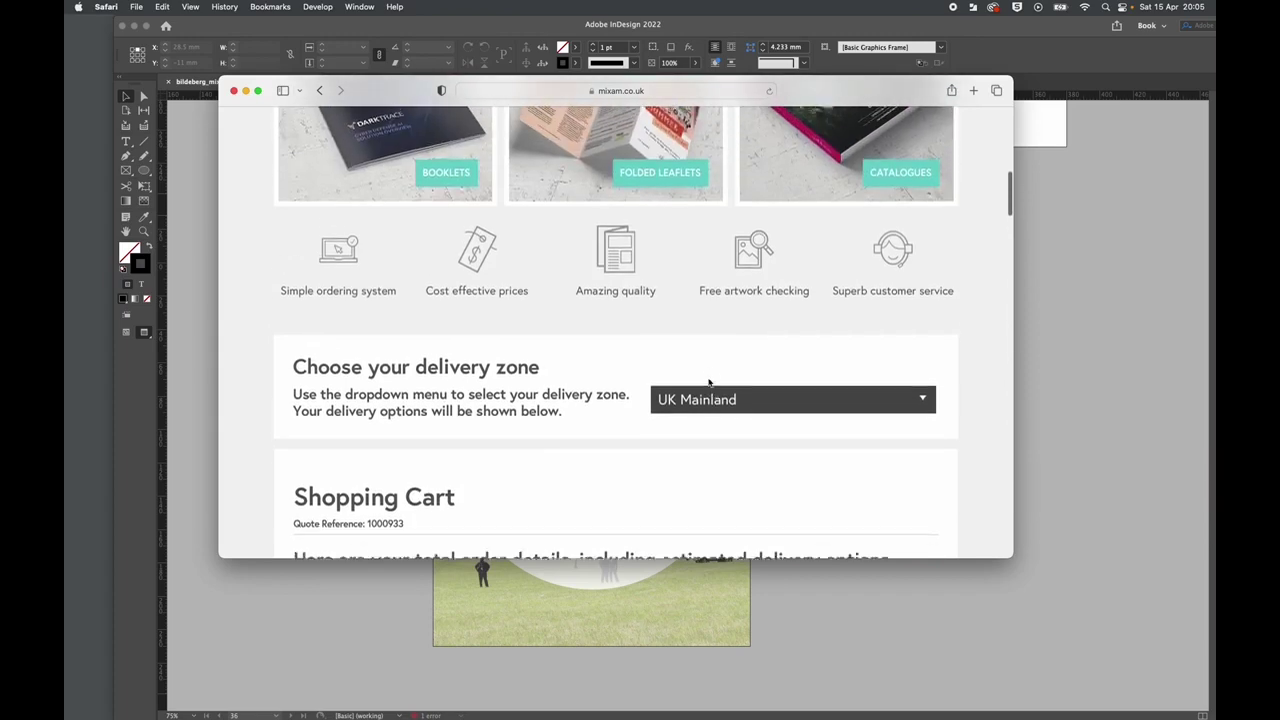
scroll(709, 382, down, 12)
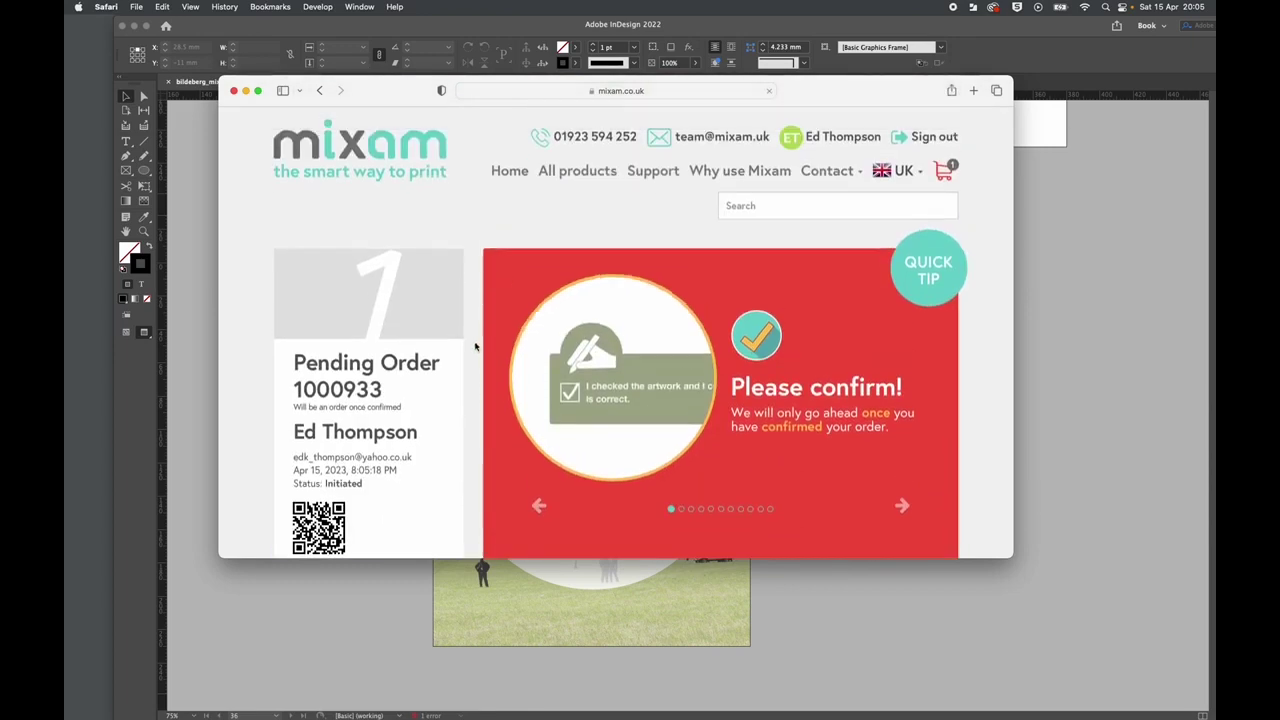
Check the pending order's specification and upload bildeberg_mixam_final.pdf as its artwork.
scroll(475, 346, down, 15)
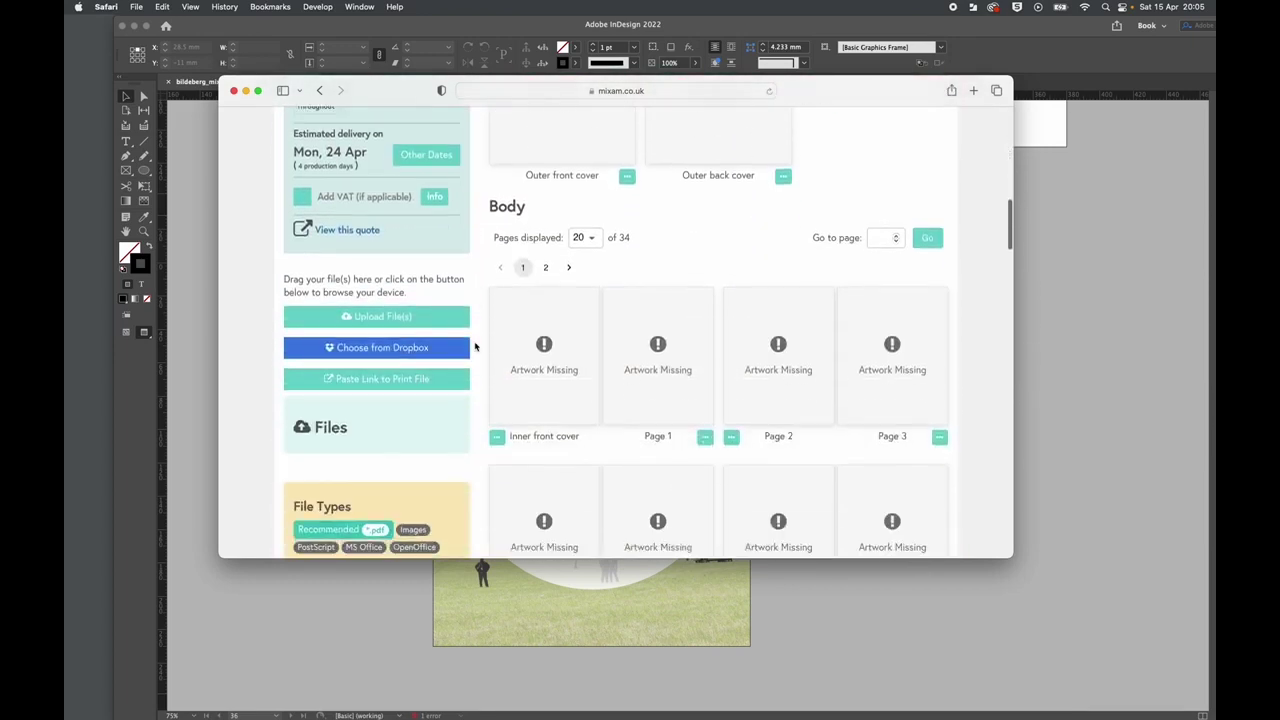
scroll(475, 346, up, 5)
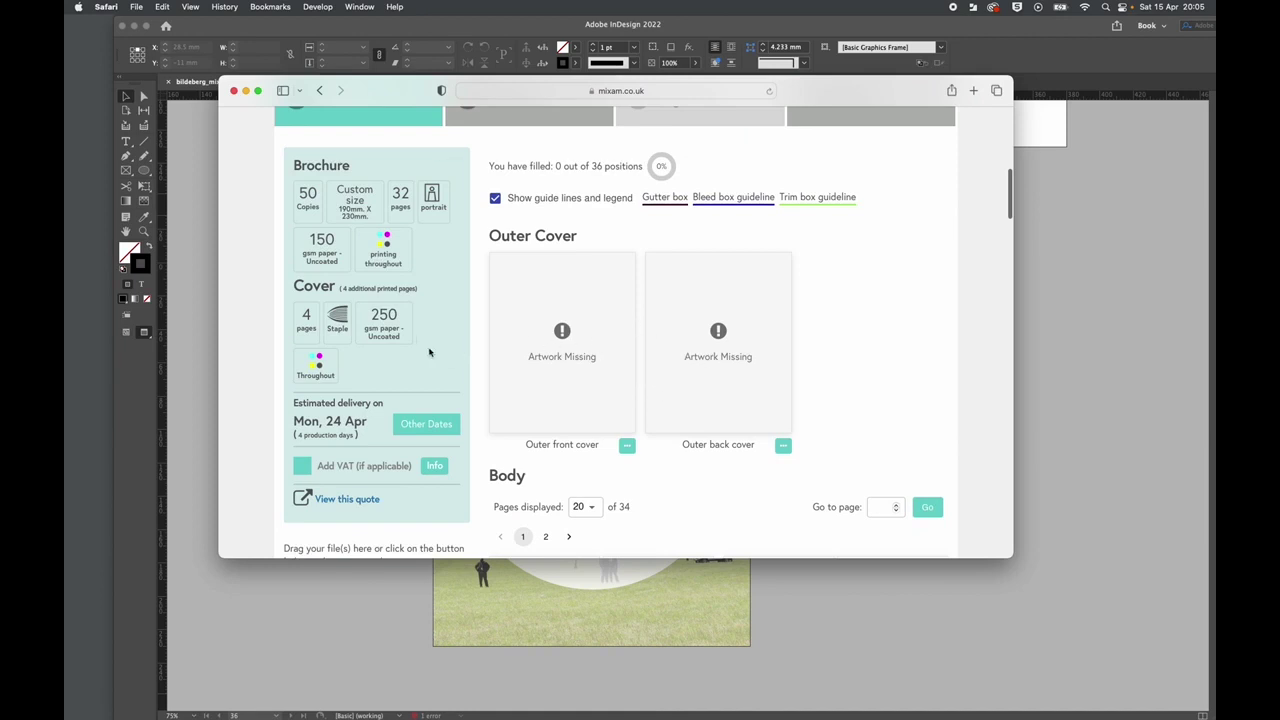
scroll(429, 352, down, 3)
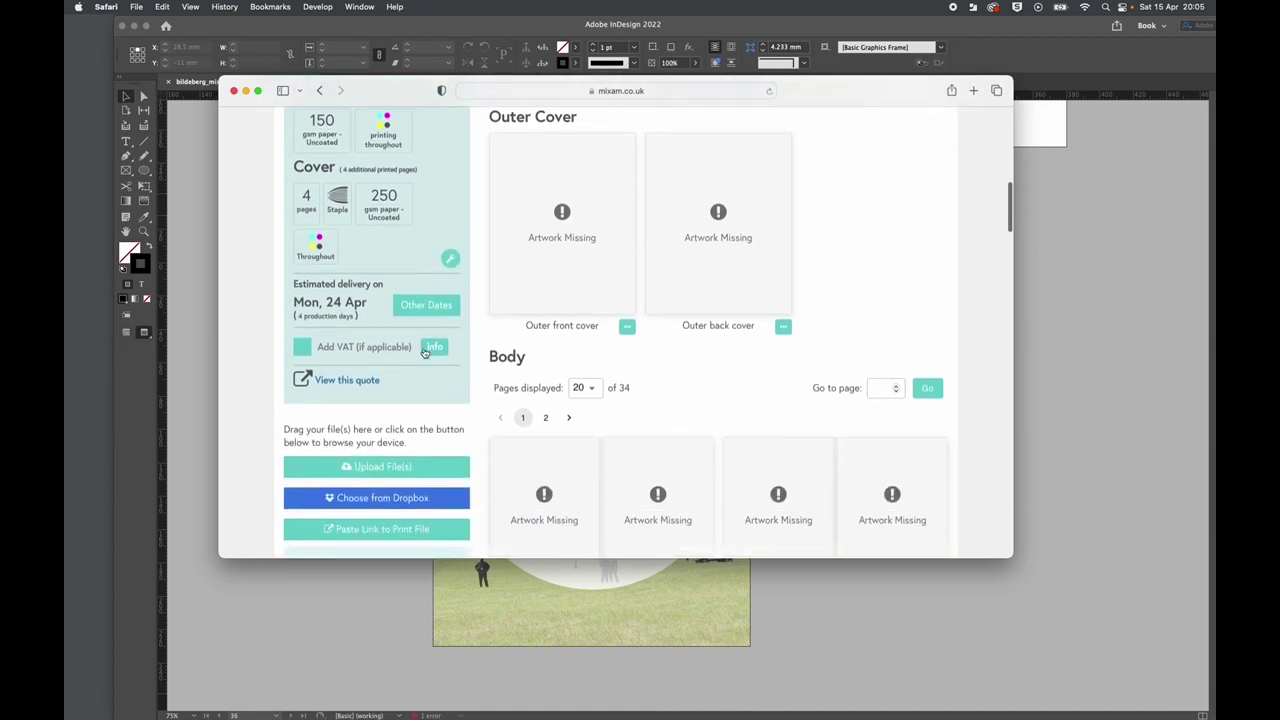
scroll(425, 352, down, 3)
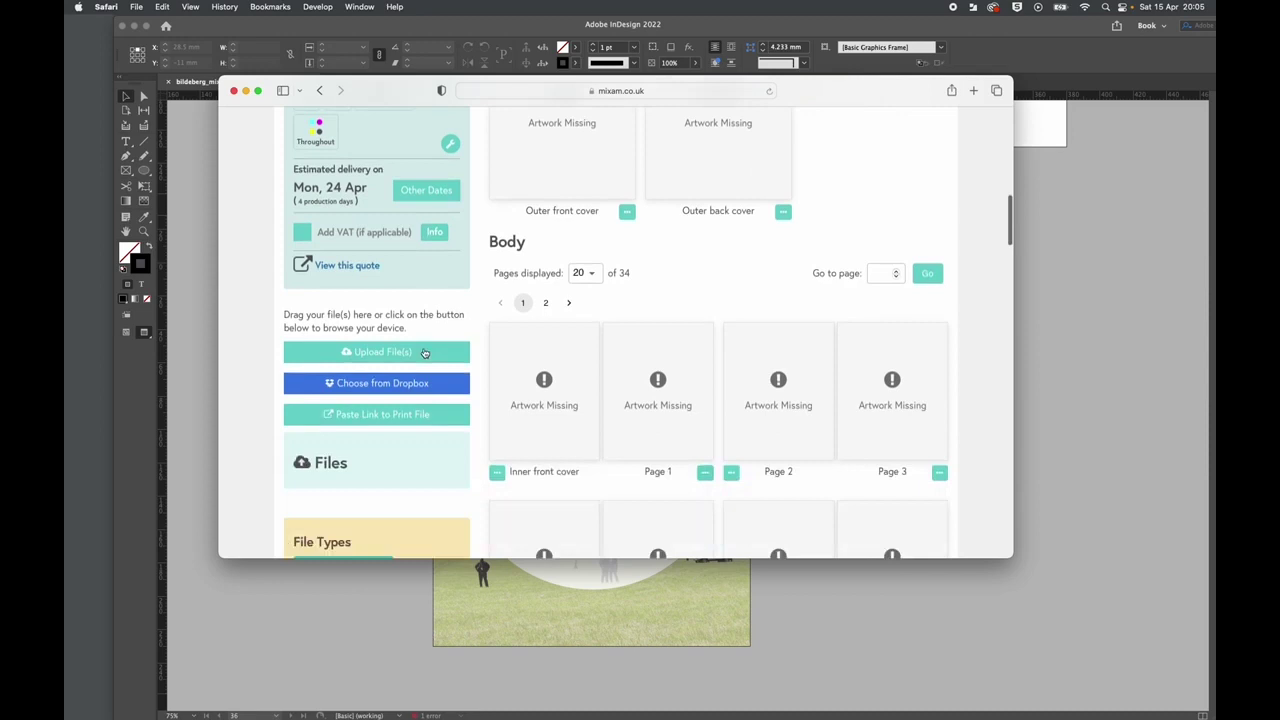
click(372, 352)
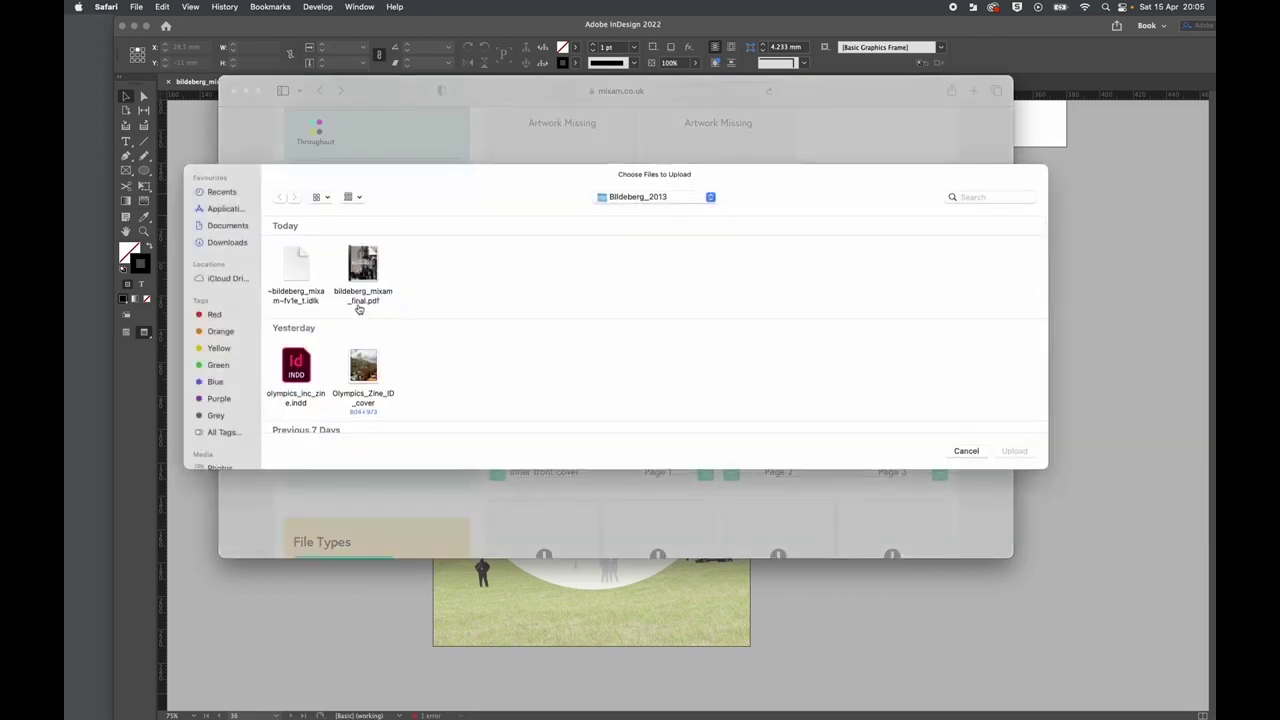
double_click(363, 290)
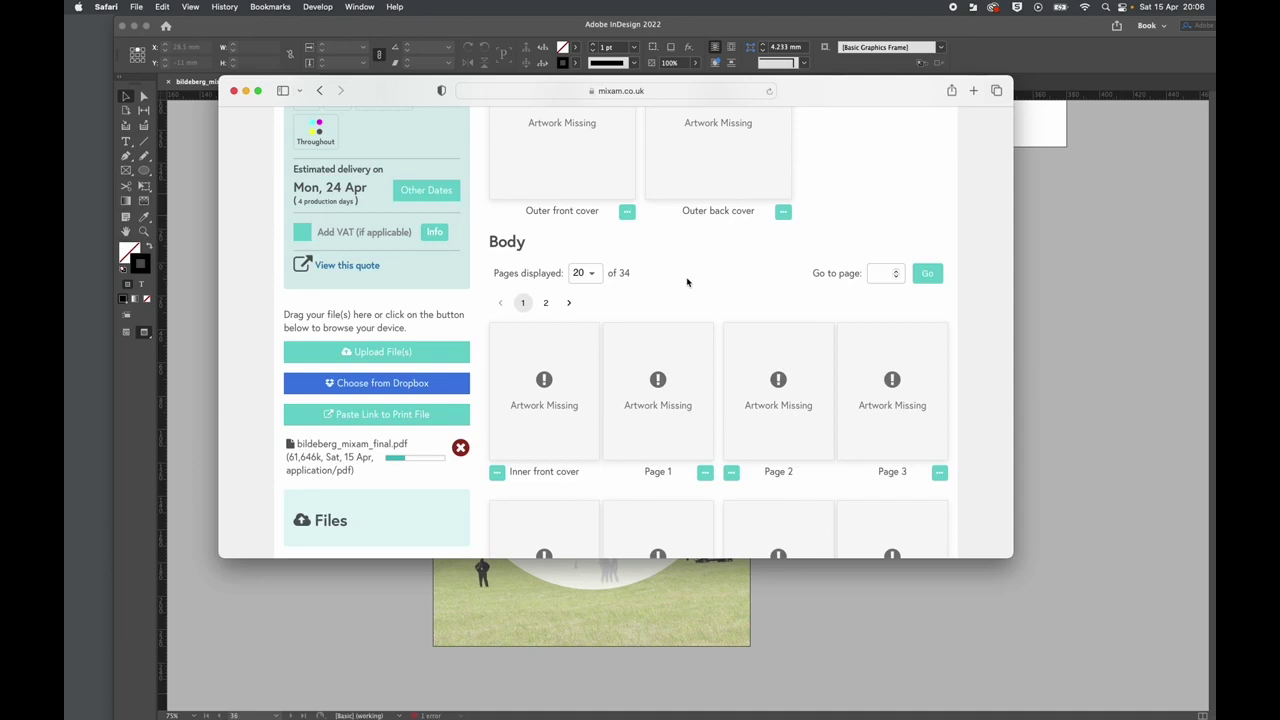
Monitor the PDF's upload and processing while examining the order's outer cover and body page artwork slots.
scroll(687, 282, up, 1)
scroll(687, 282, down, 1)
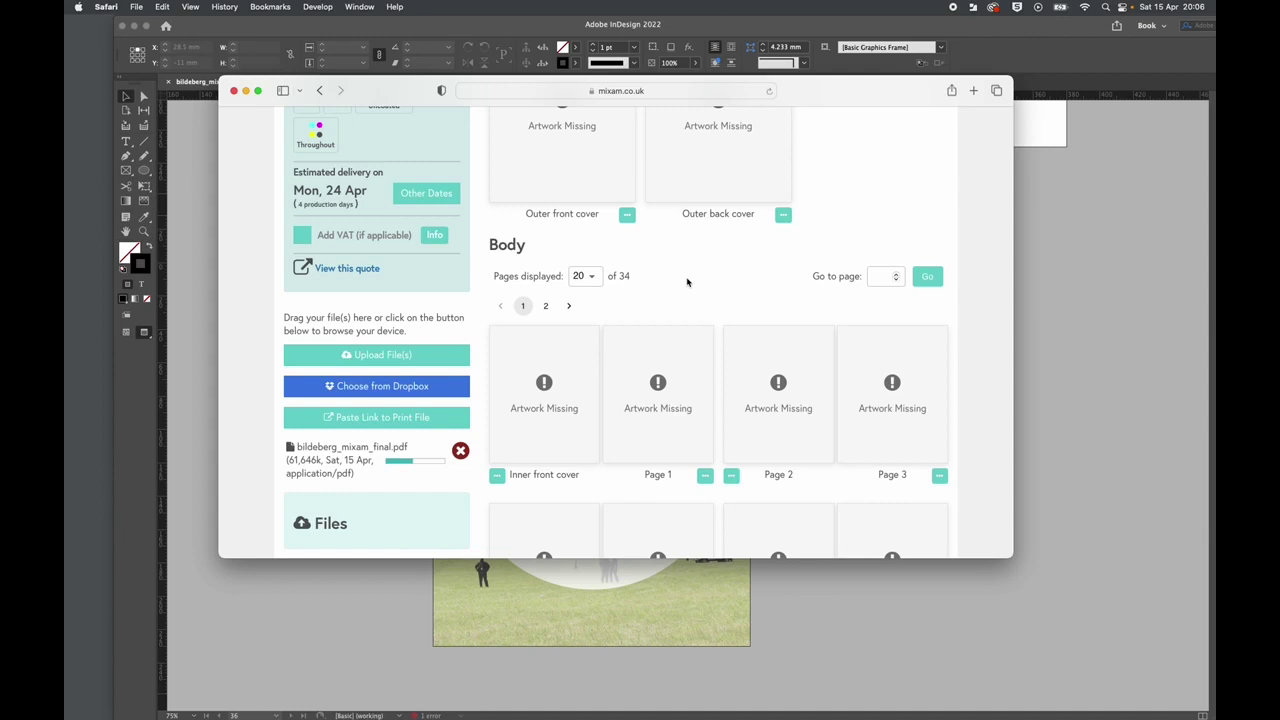
scroll(687, 282, up, 5)
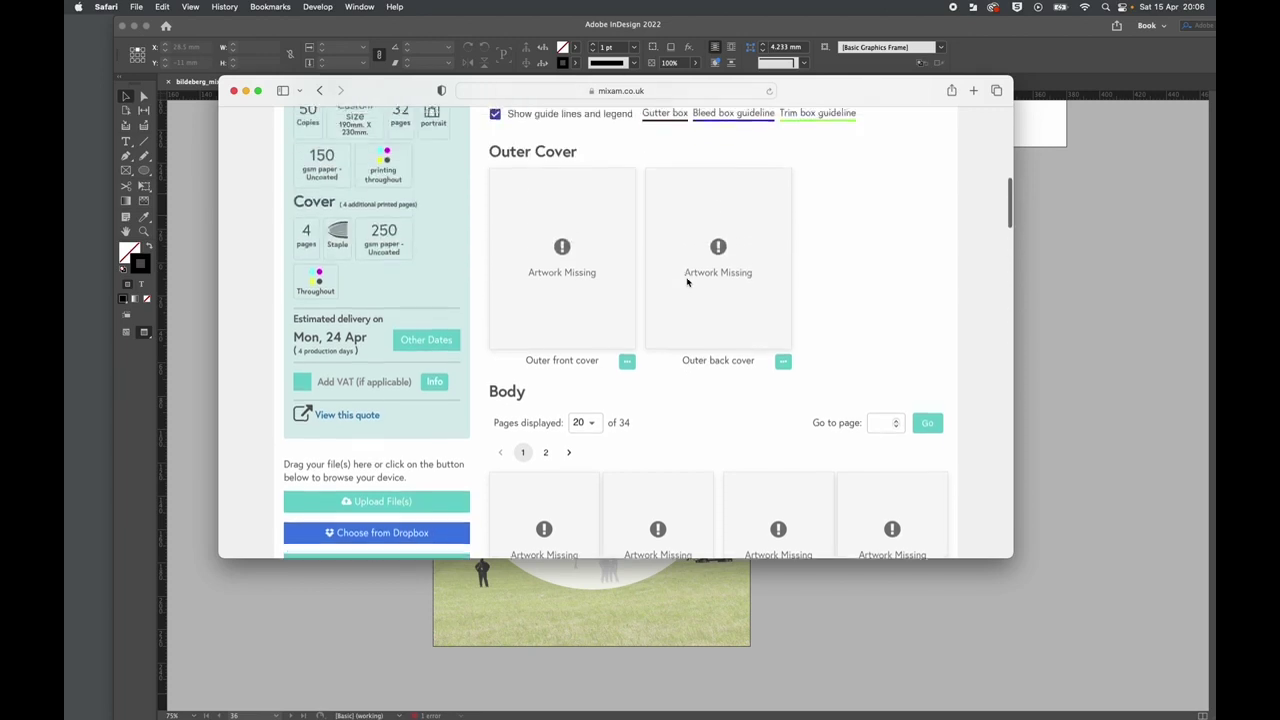
scroll(687, 282, down, 3)
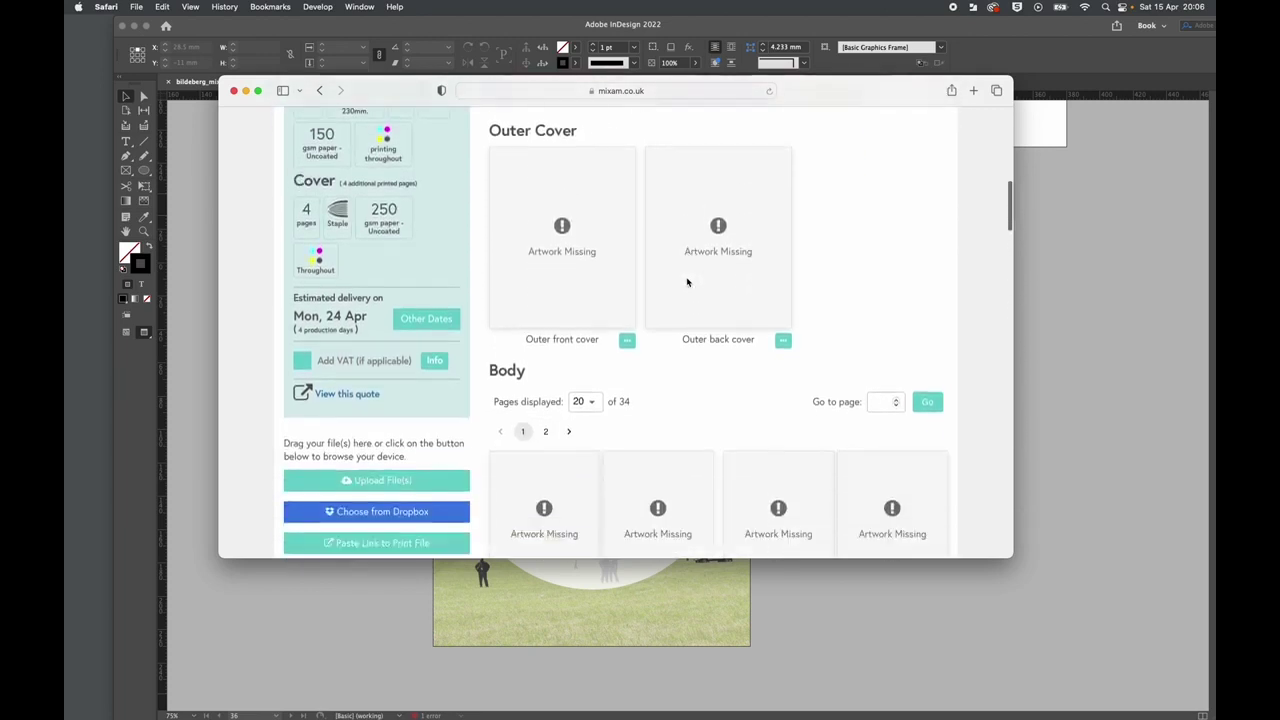
scroll(687, 282, down, 1)
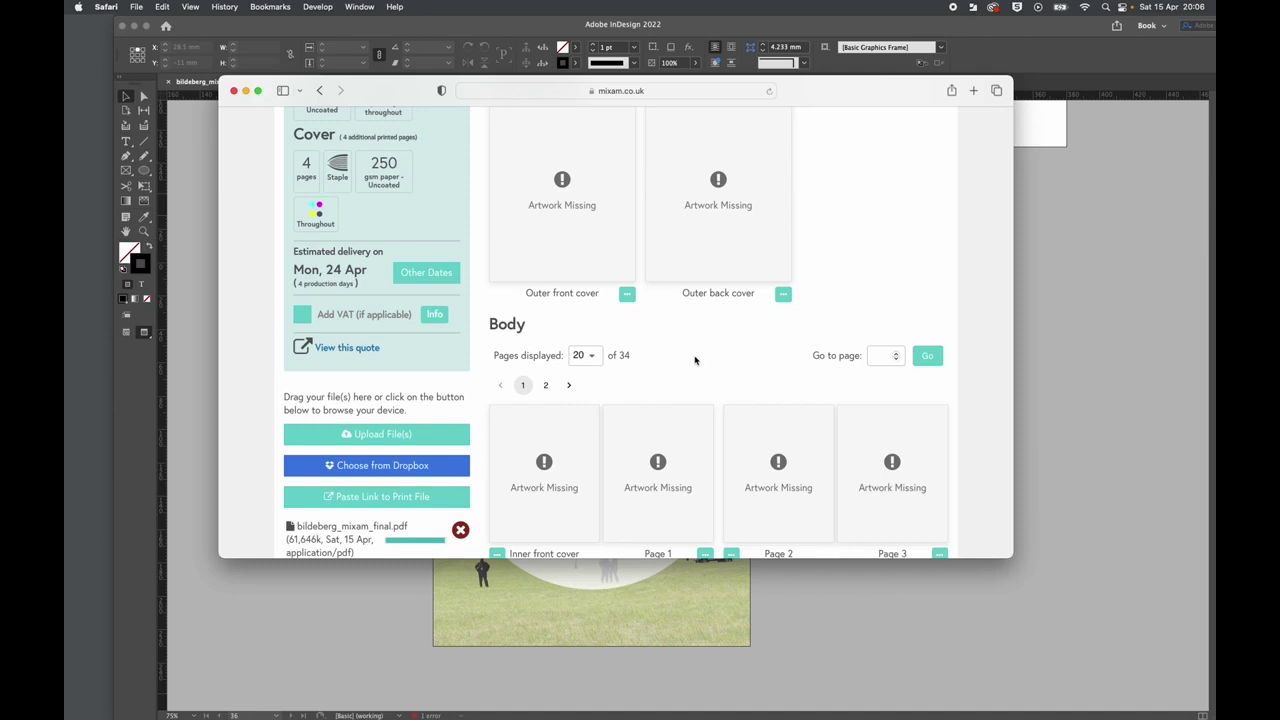
scroll(695, 360, up, 1)
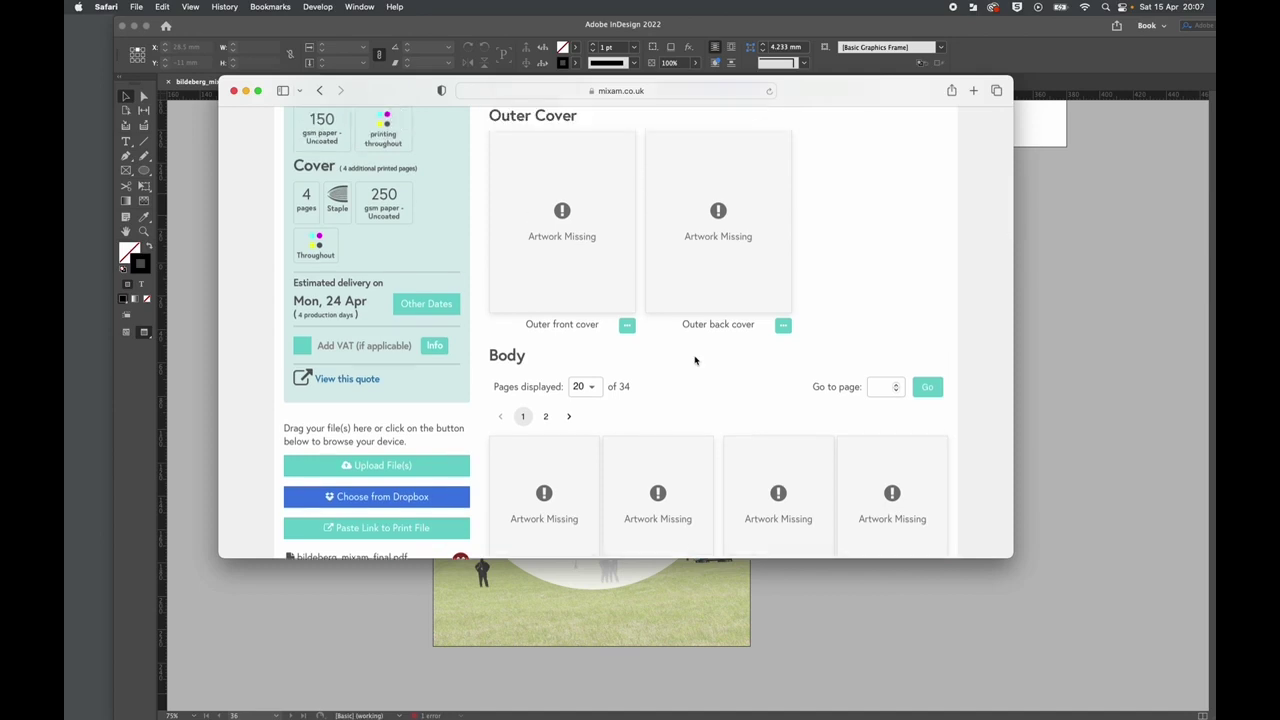
scroll(695, 360, down, 7)
scroll(695, 360, up, 5)
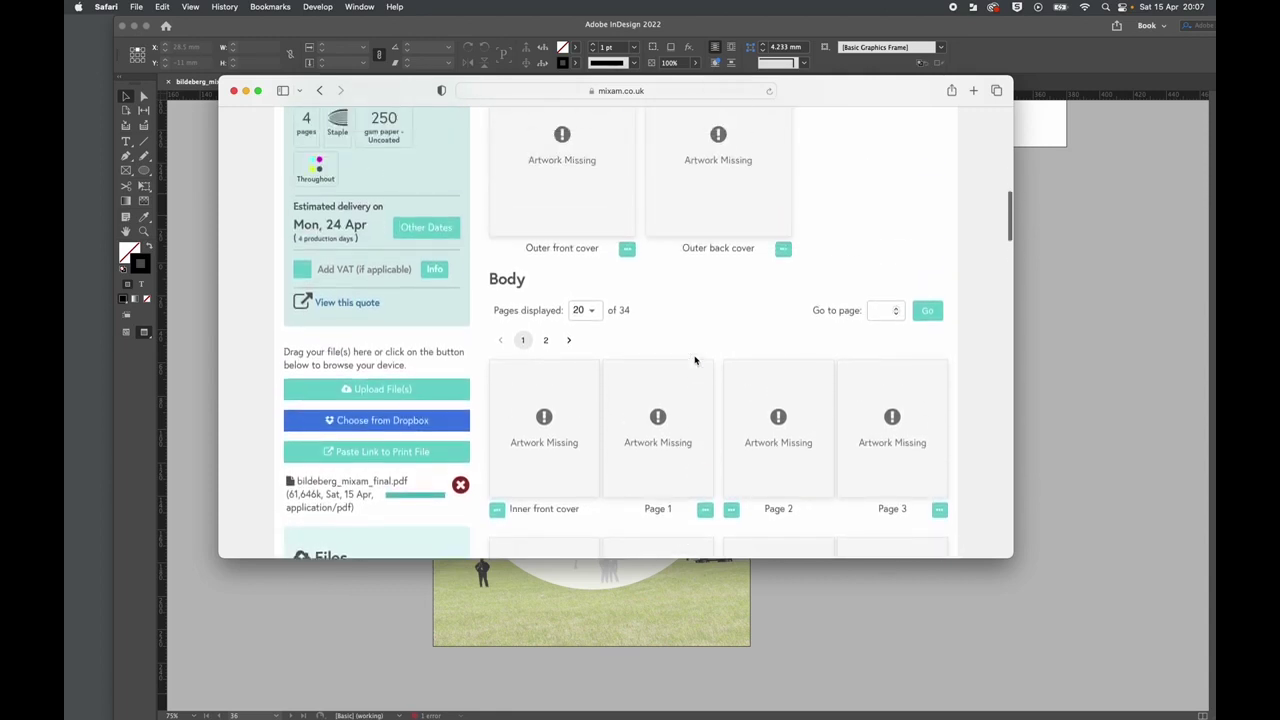
scroll(695, 360, up, 1)
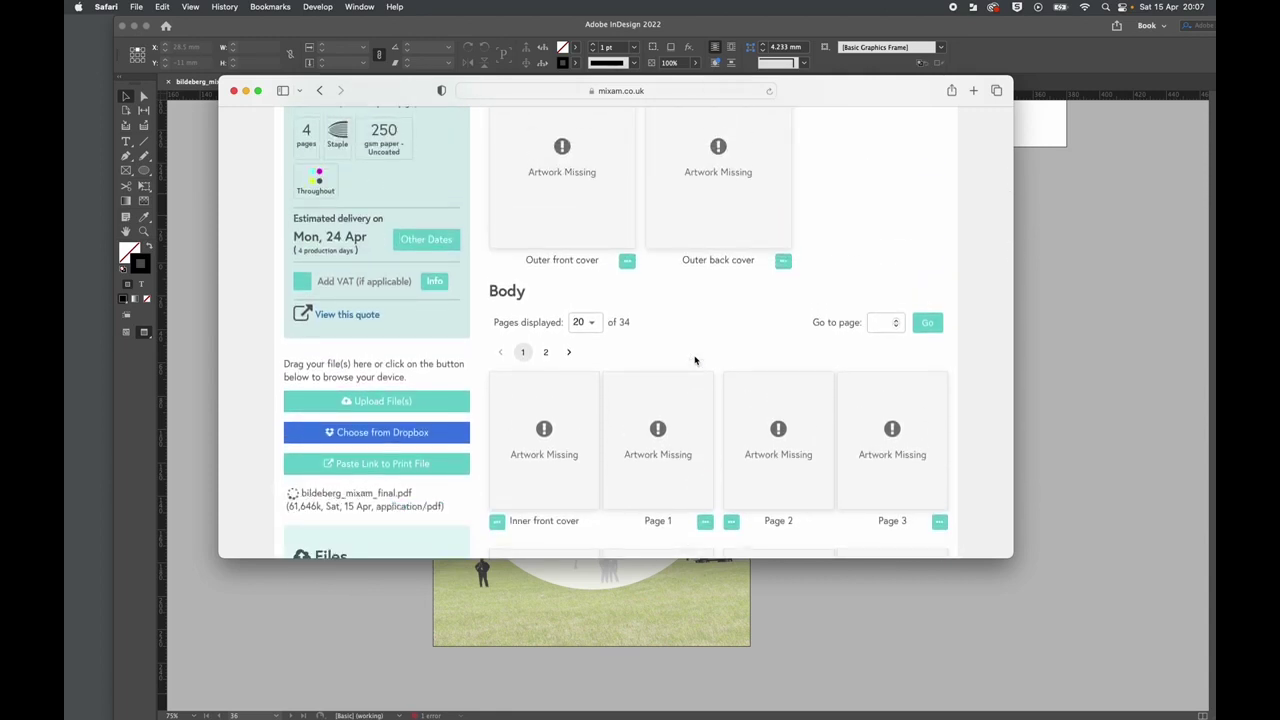
scroll(687, 327, down, 3)
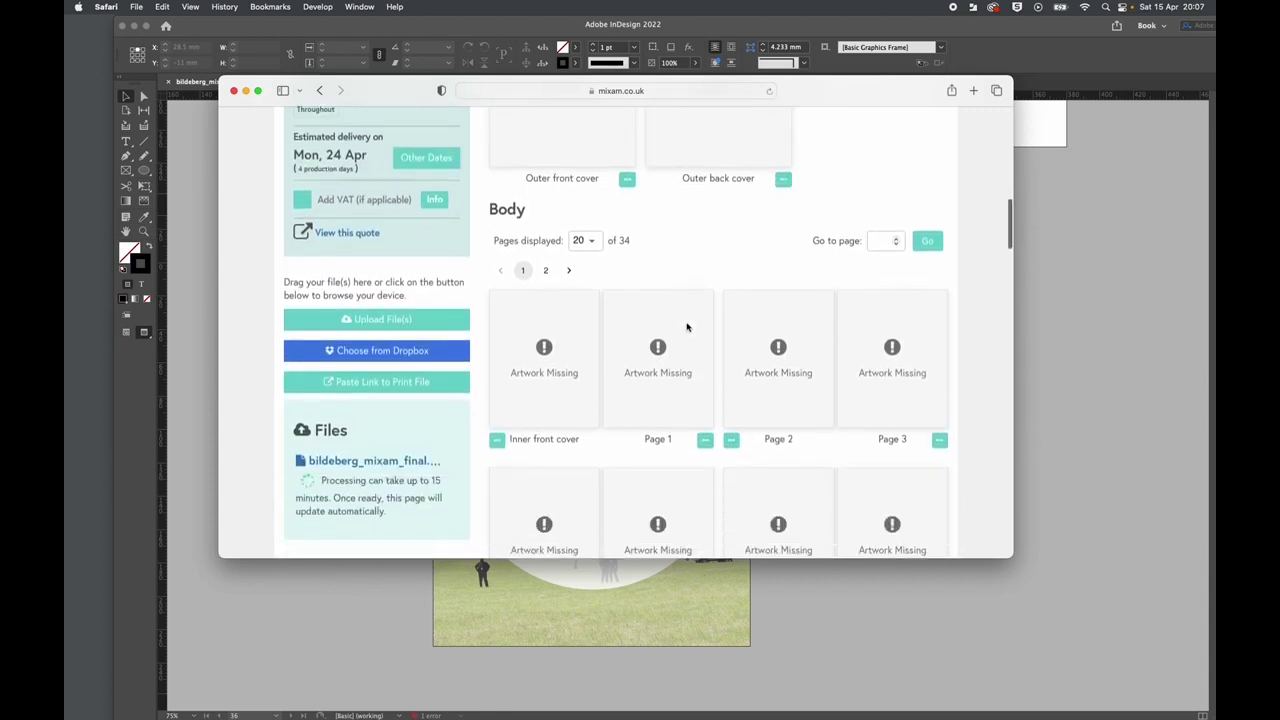
scroll(687, 327, down, 5)
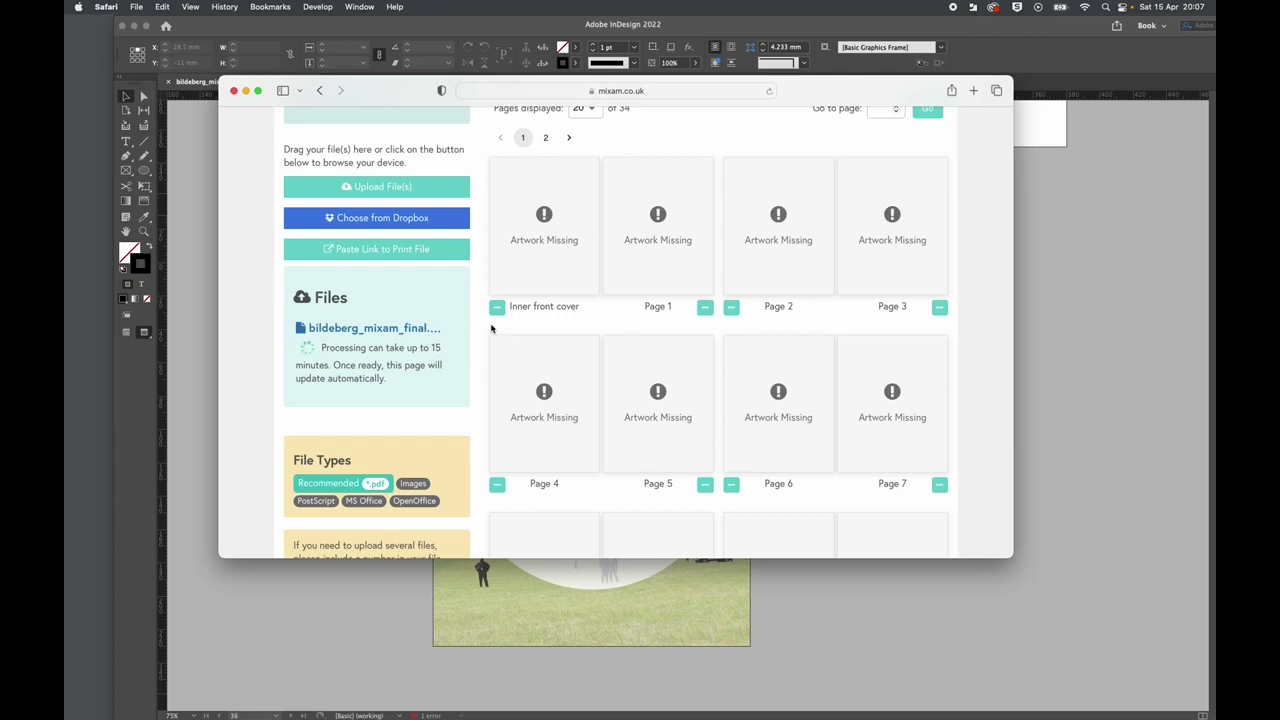
scroll(587, 335, up, 10)
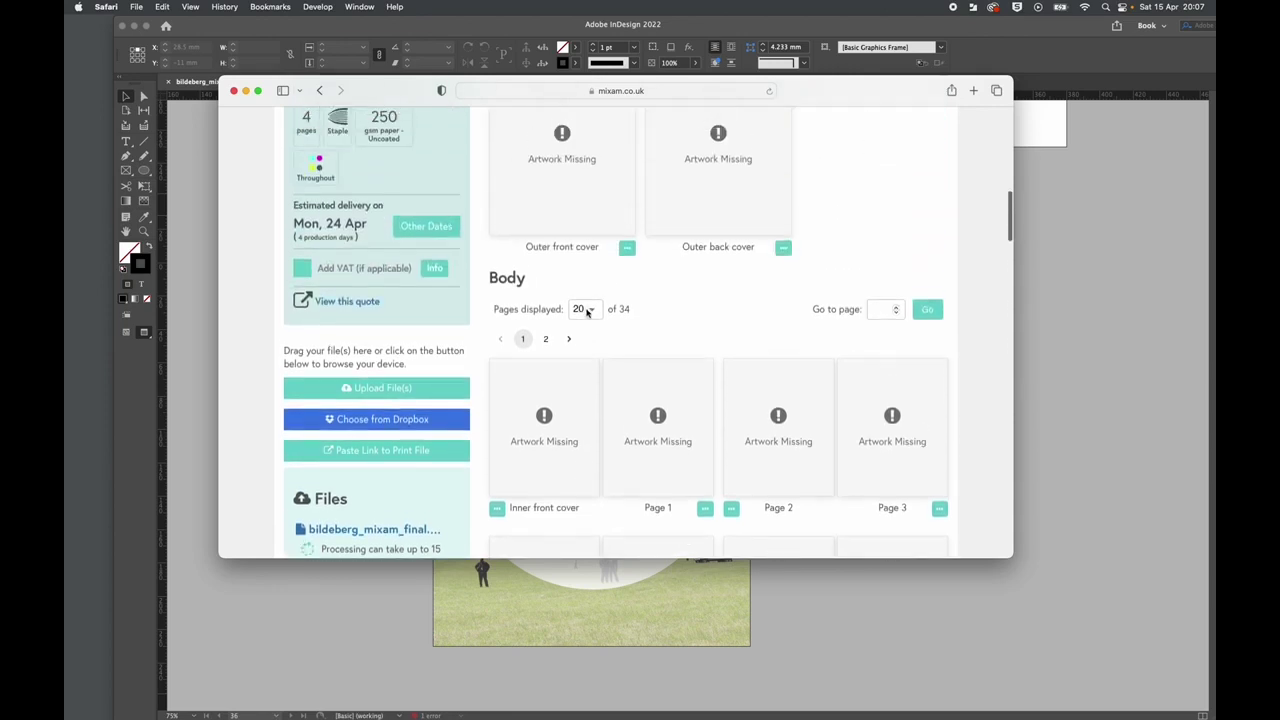
scroll(587, 314, up, 1)
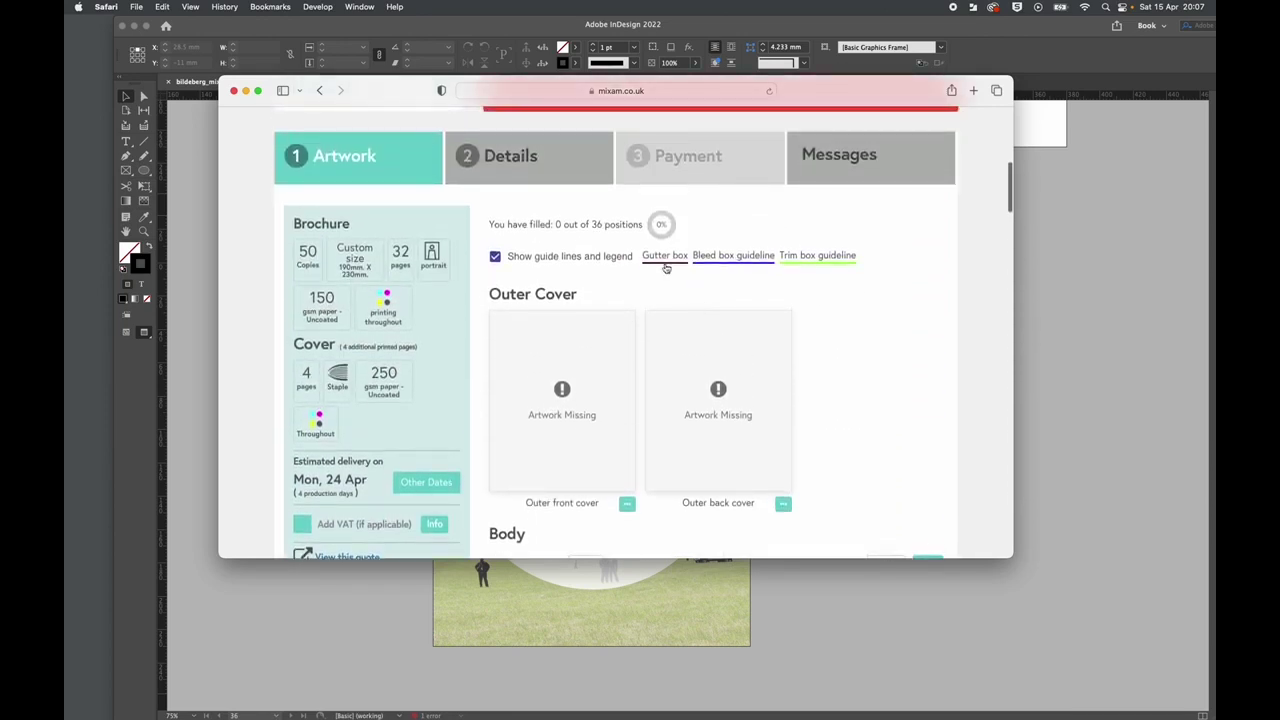
scroll(851, 316, down, 15)
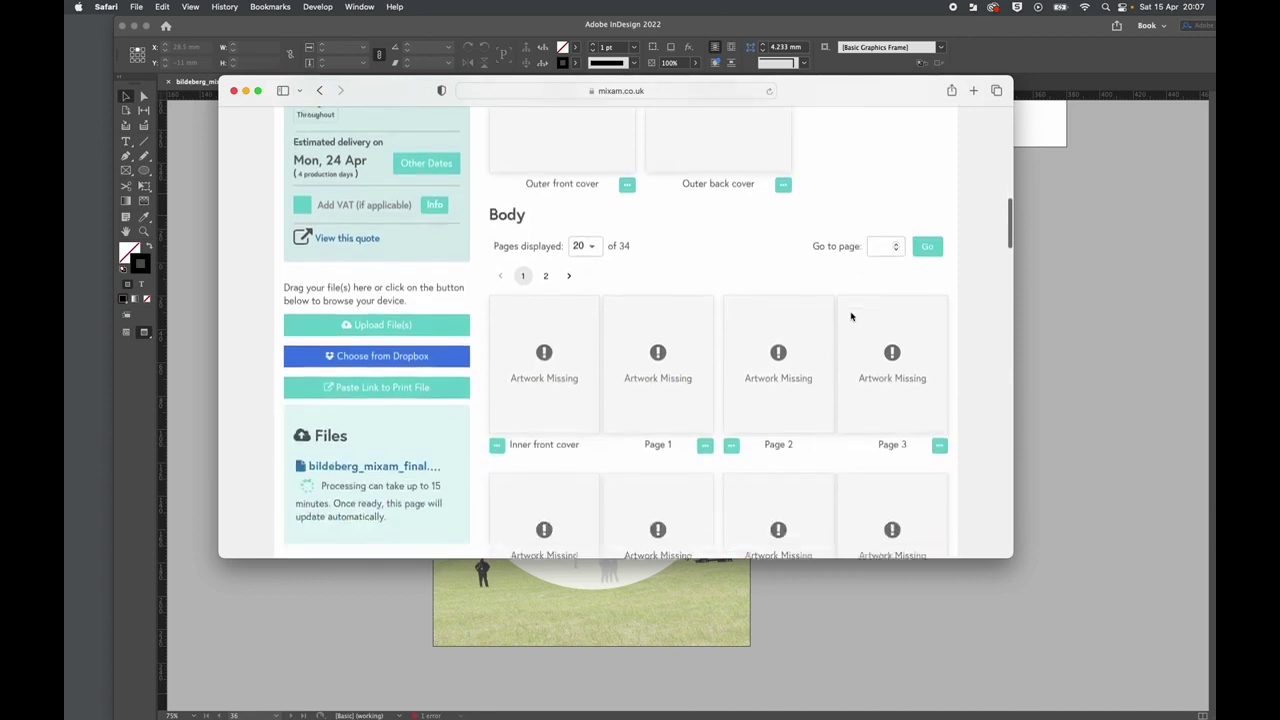
Wait for bildeberg_mixam_final.pdf to finish processing and check that artwork fills the outer cover positions.
scroll(851, 316, down, 2)
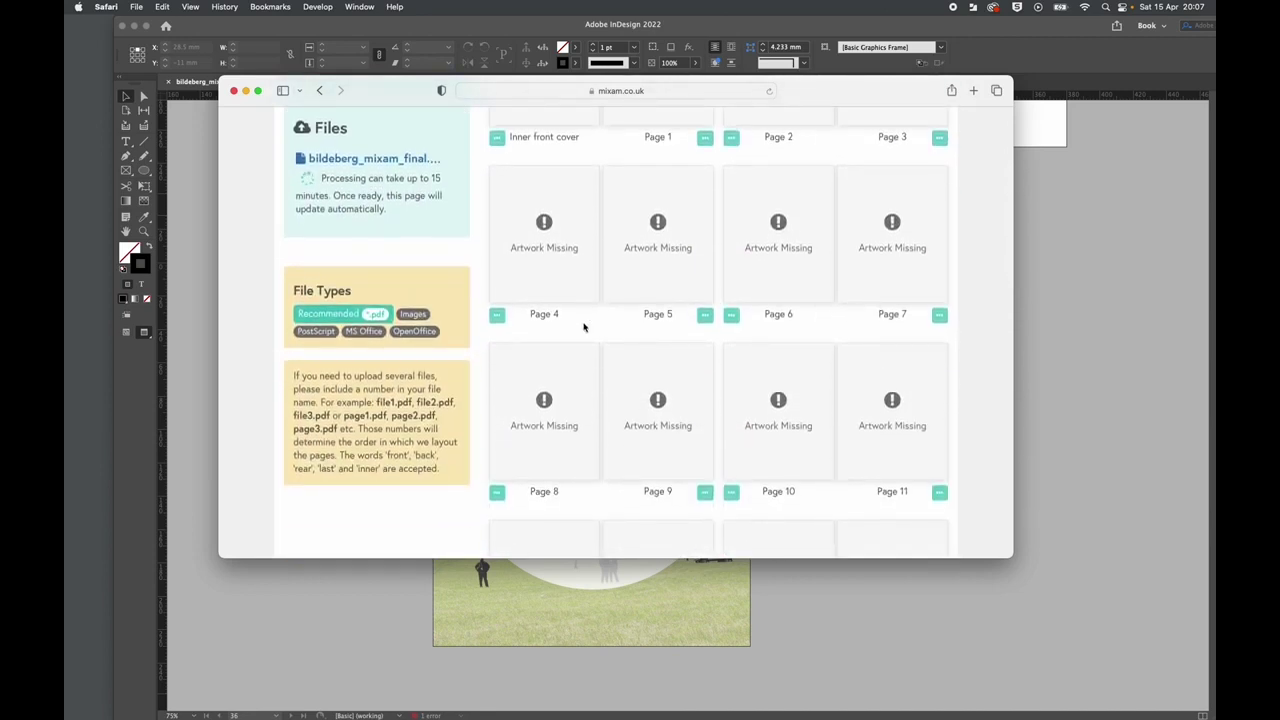
scroll(584, 327, up, 5)
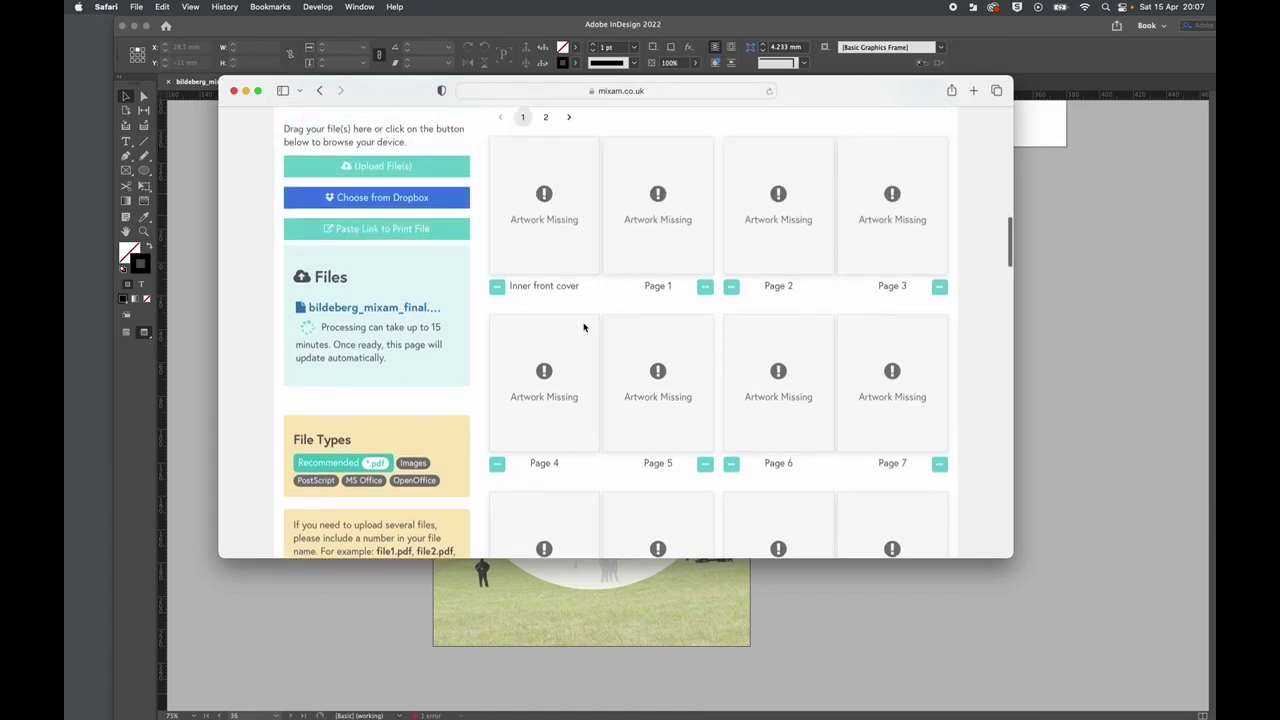
scroll(584, 327, up, 7)
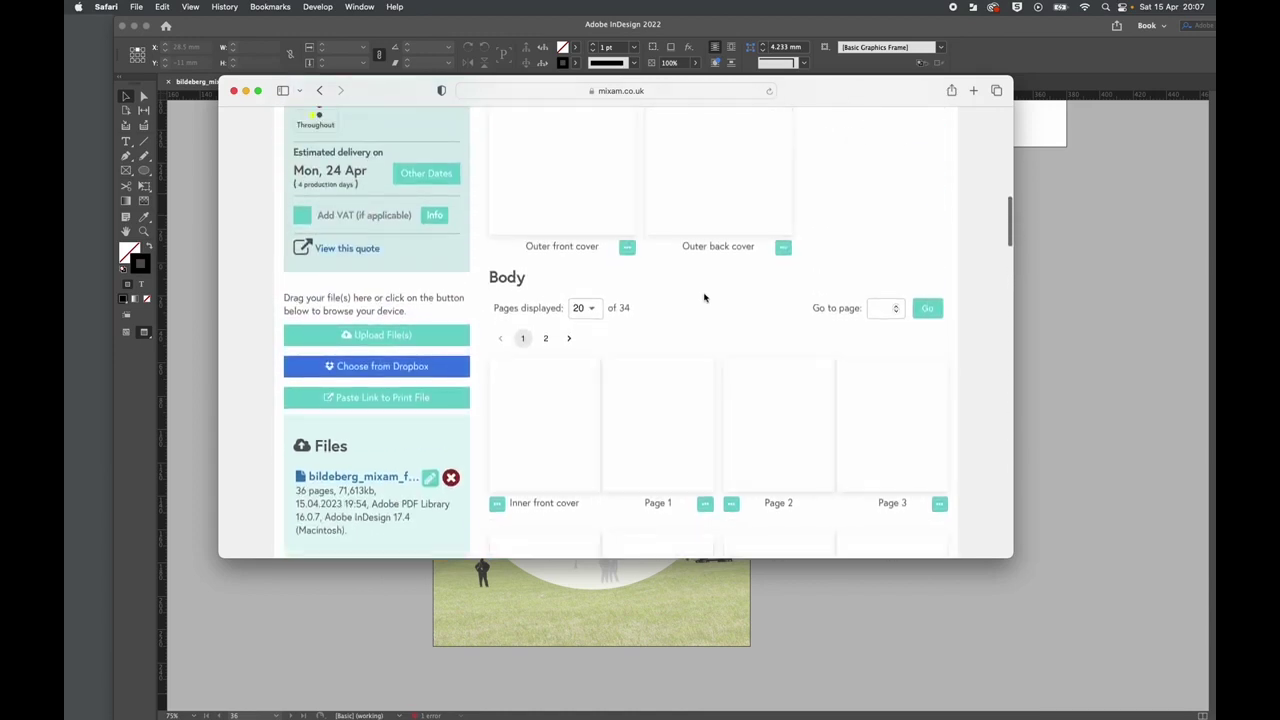
scroll(704, 297, up, 5)
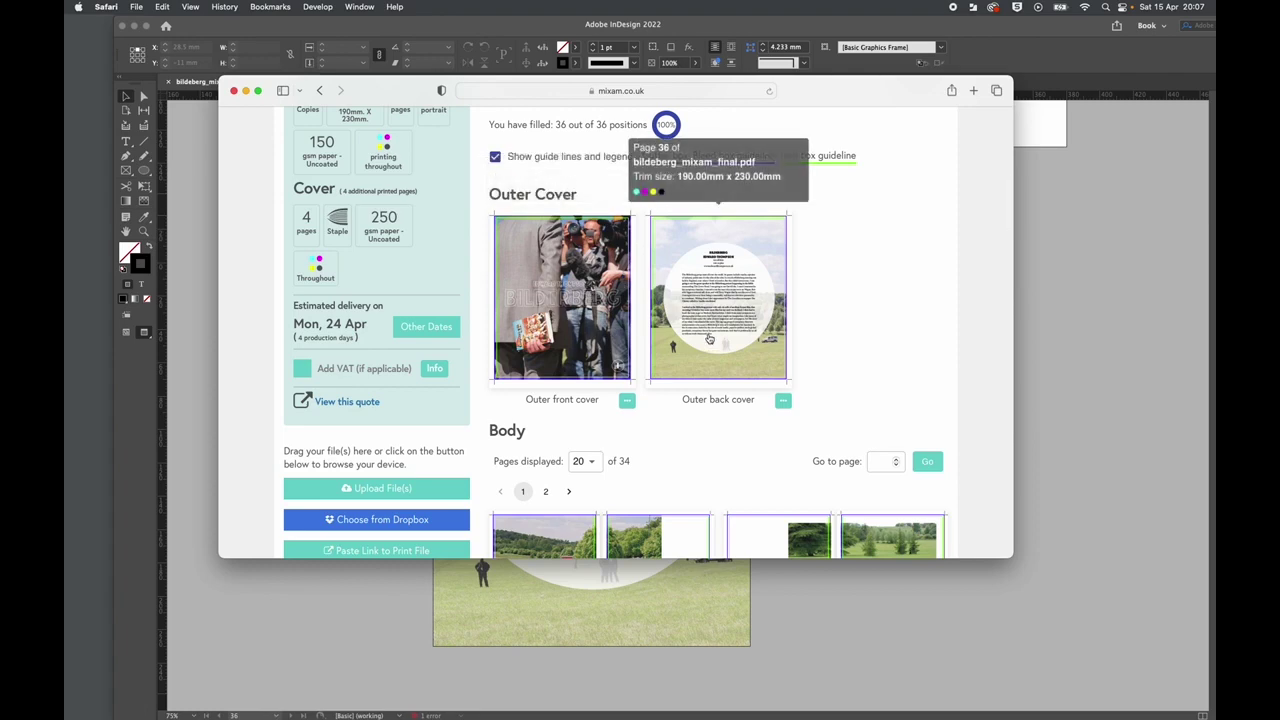
Compare the outer cover thumbnails with the first body spreads, from the inner front cover to page 11.
scroll(709, 339, down, 2)
scroll(709, 339, down, 6)
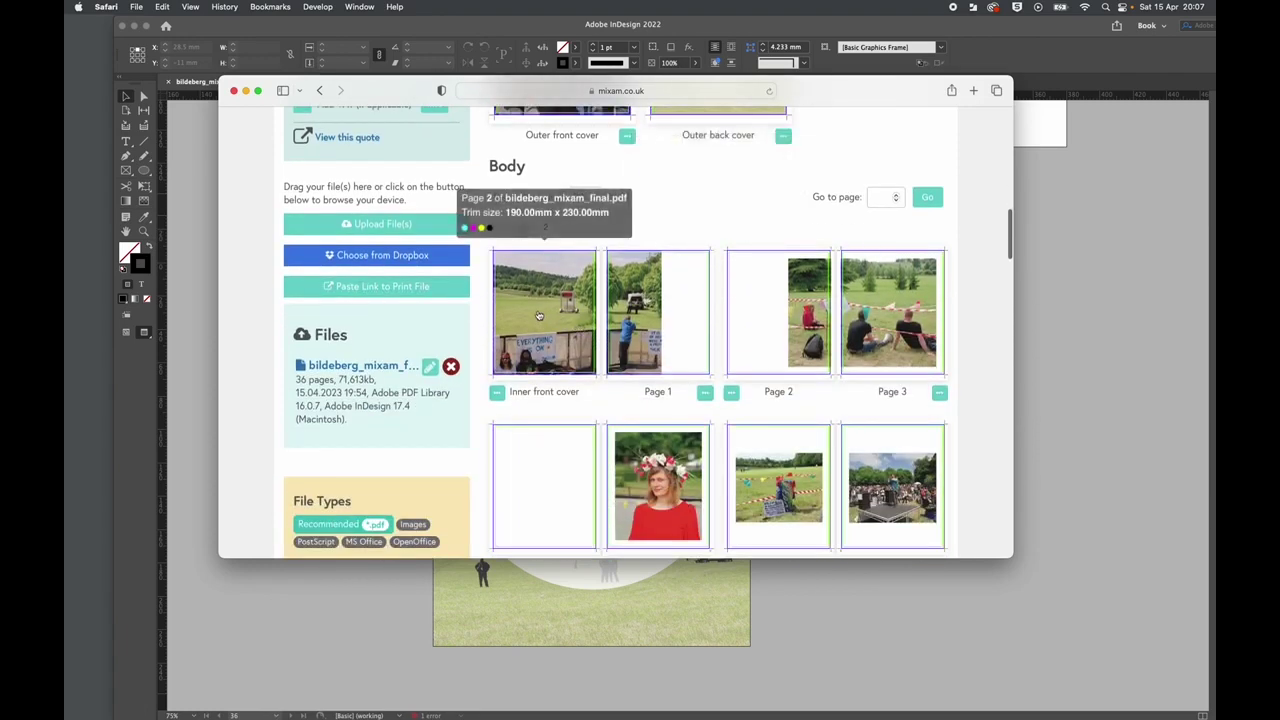
scroll(610, 195, up, 5)
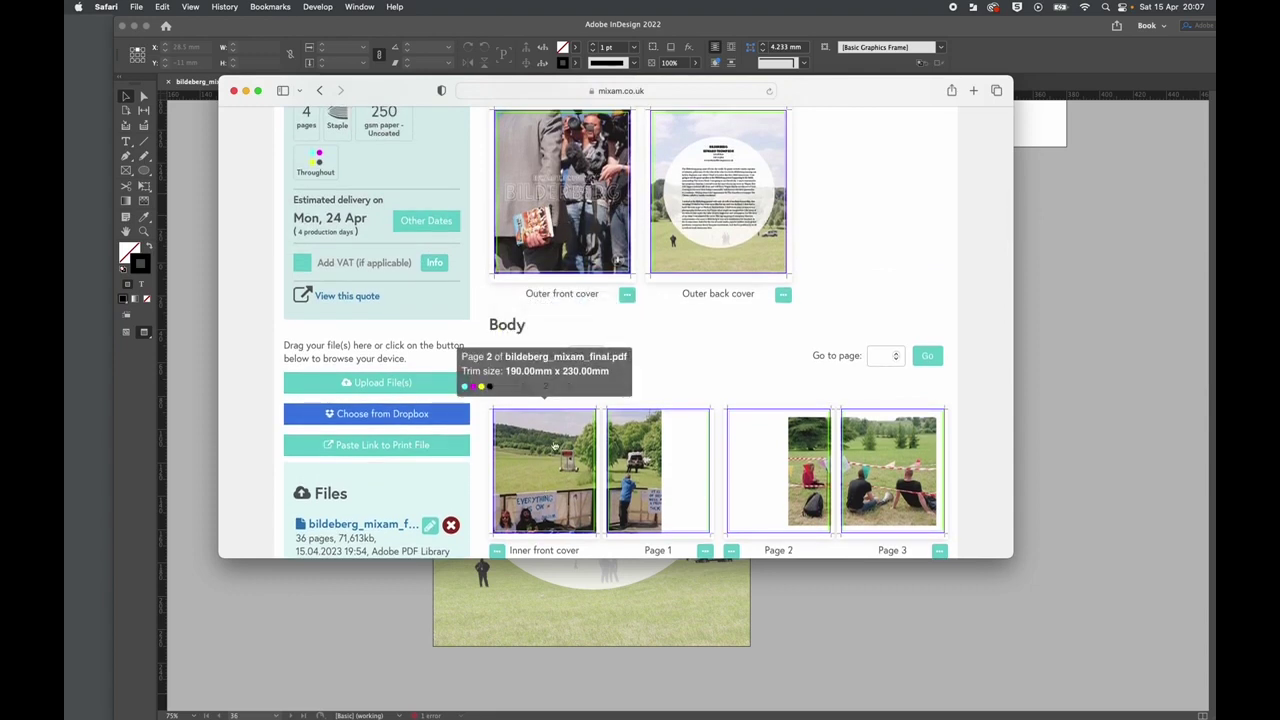
scroll(650, 440, down, 3)
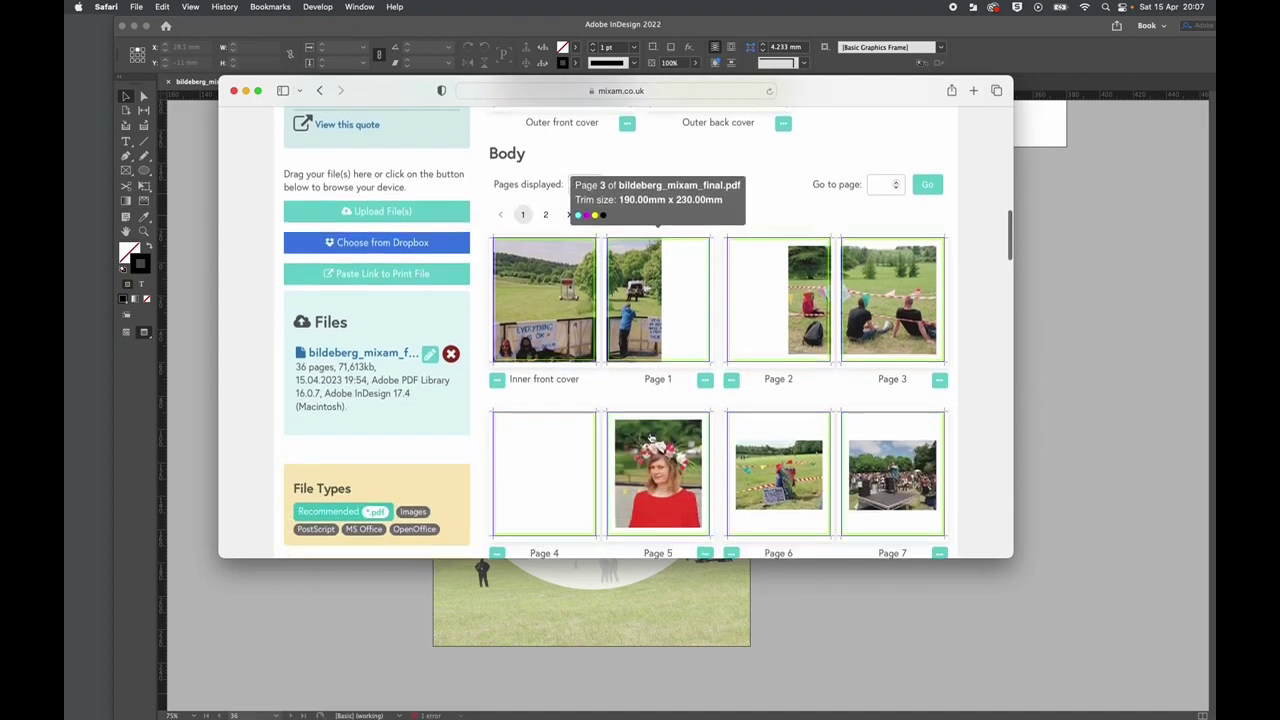
scroll(651, 438, down, 5)
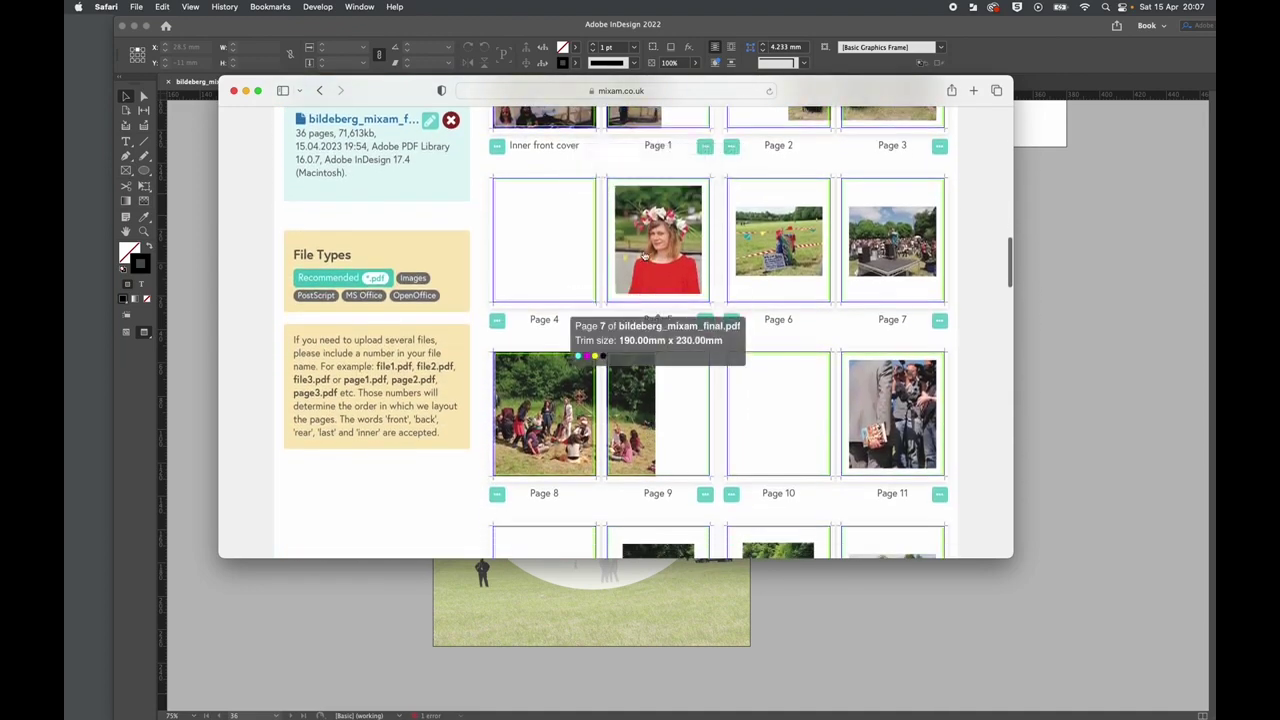
scroll(750, 257, up, 2)
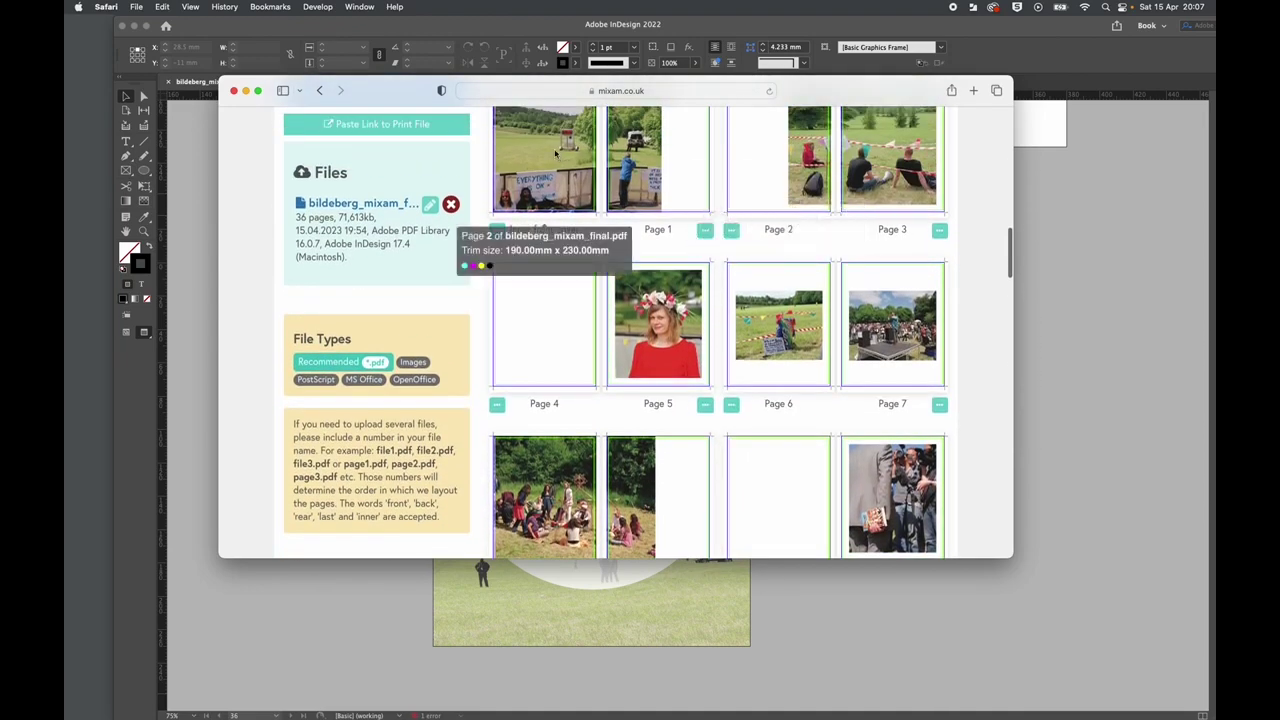
Inspect the inner front cover's enlarged preview against the bleed and trim guidelines, and close it.
click(558, 154)
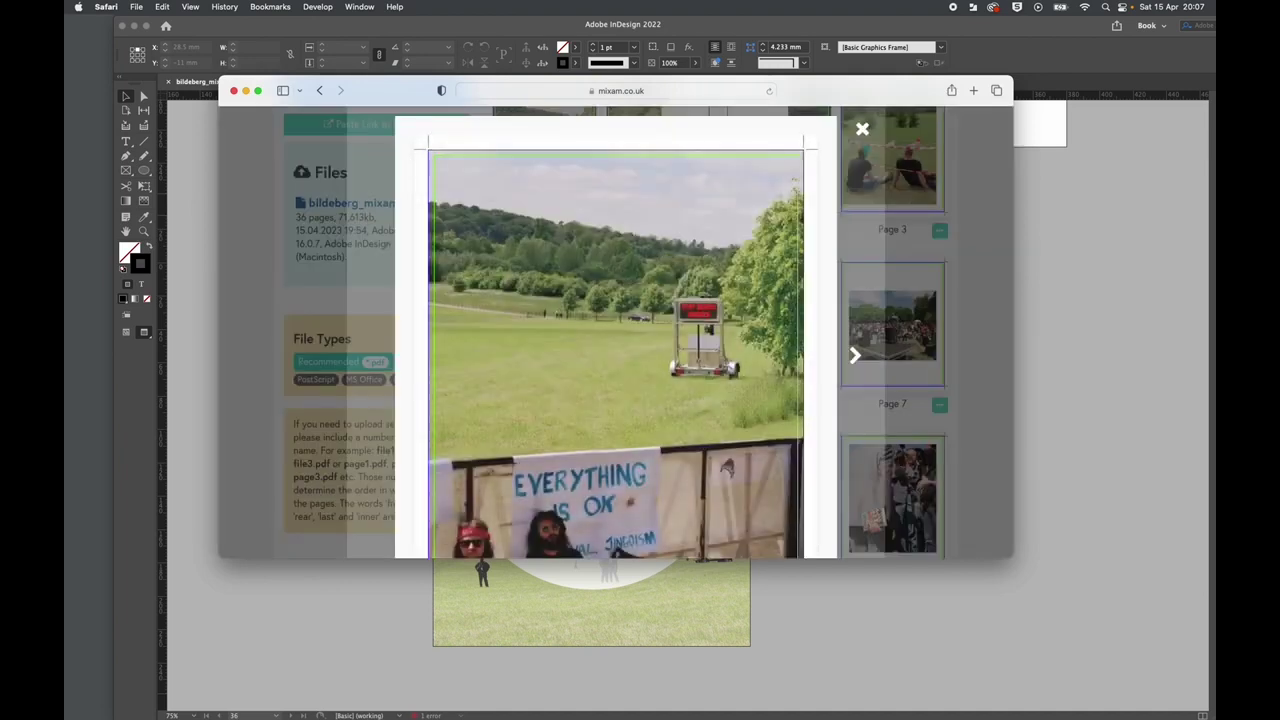
scroll(570, 373, down, 5)
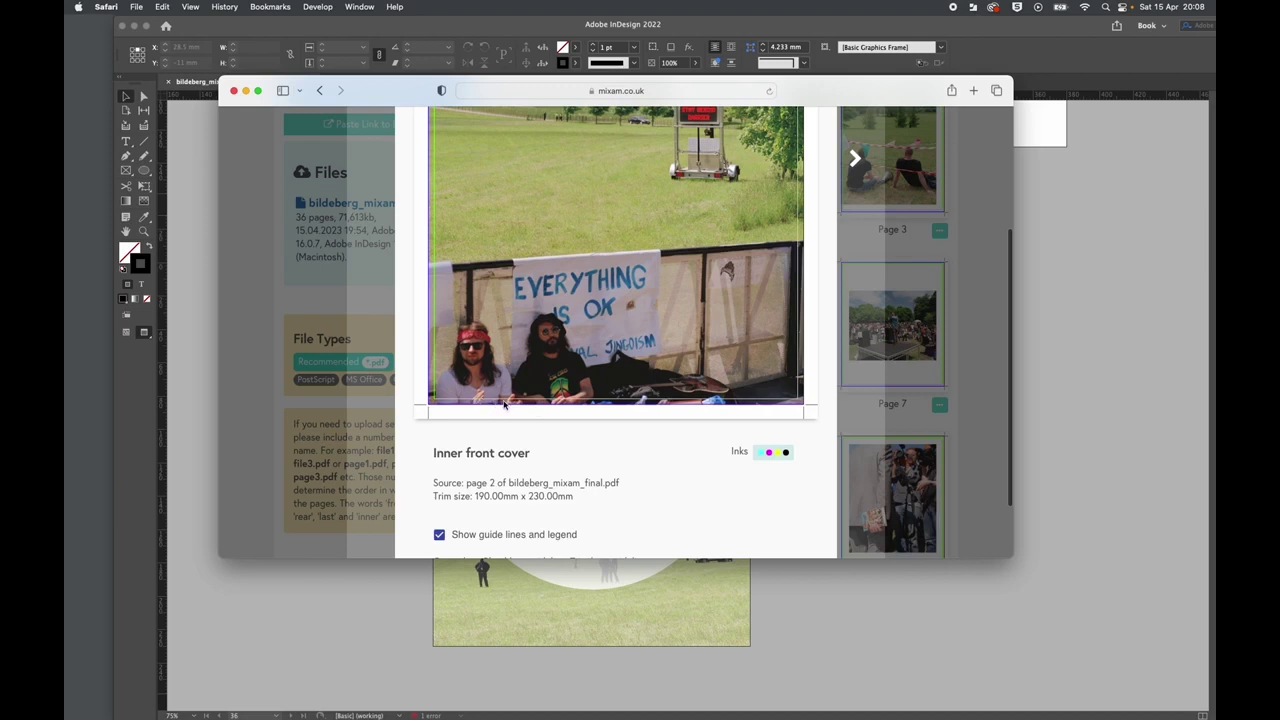
scroll(513, 439, down, 3)
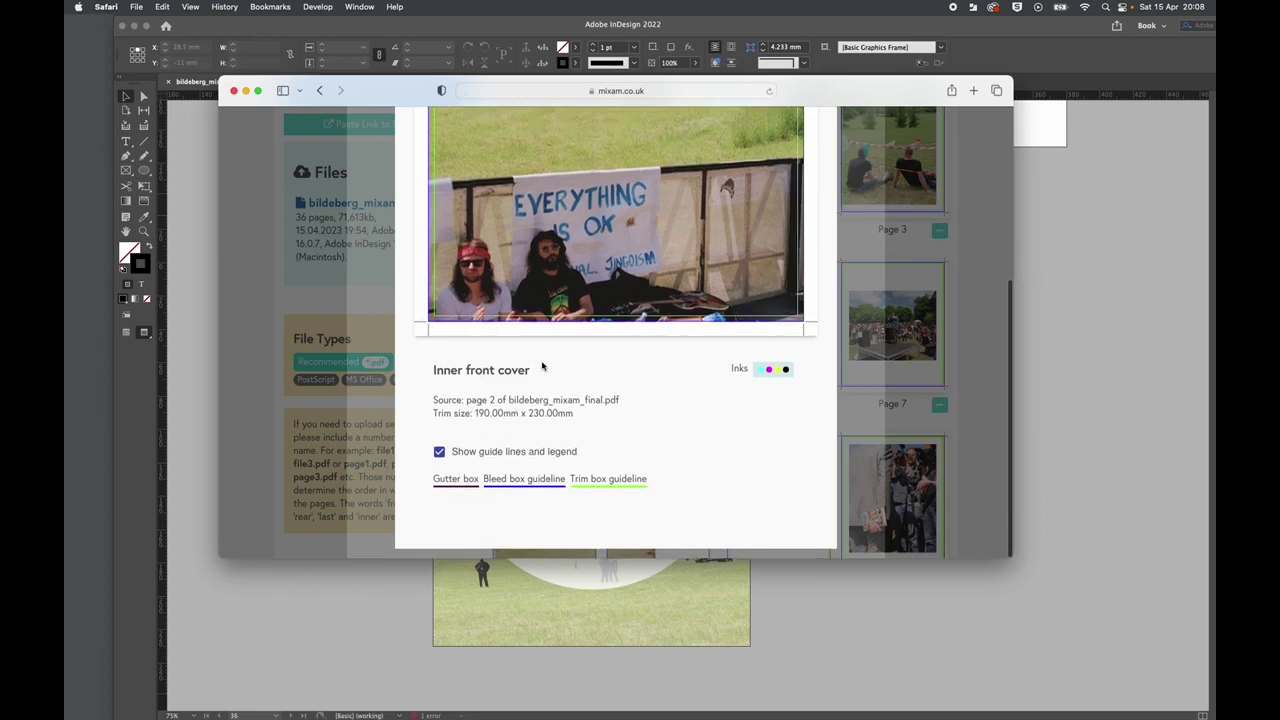
scroll(543, 367, up, 3)
scroll(543, 367, up, 5)
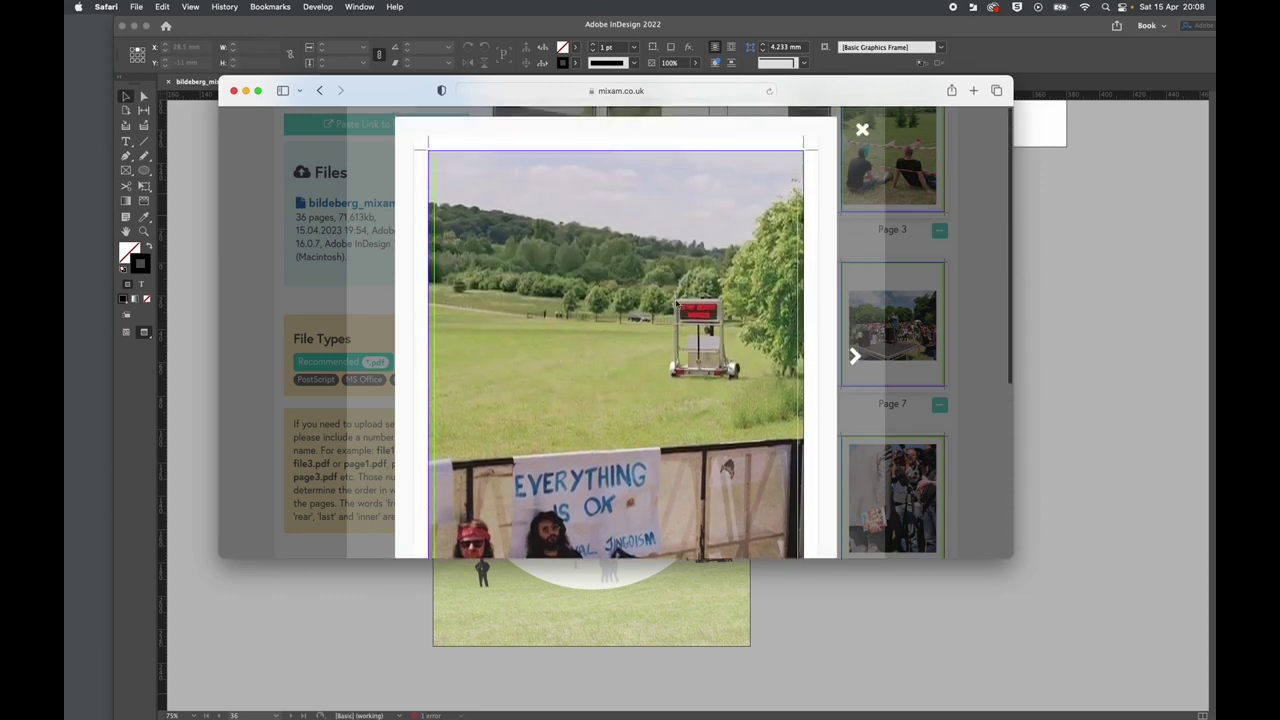
click(868, 132)
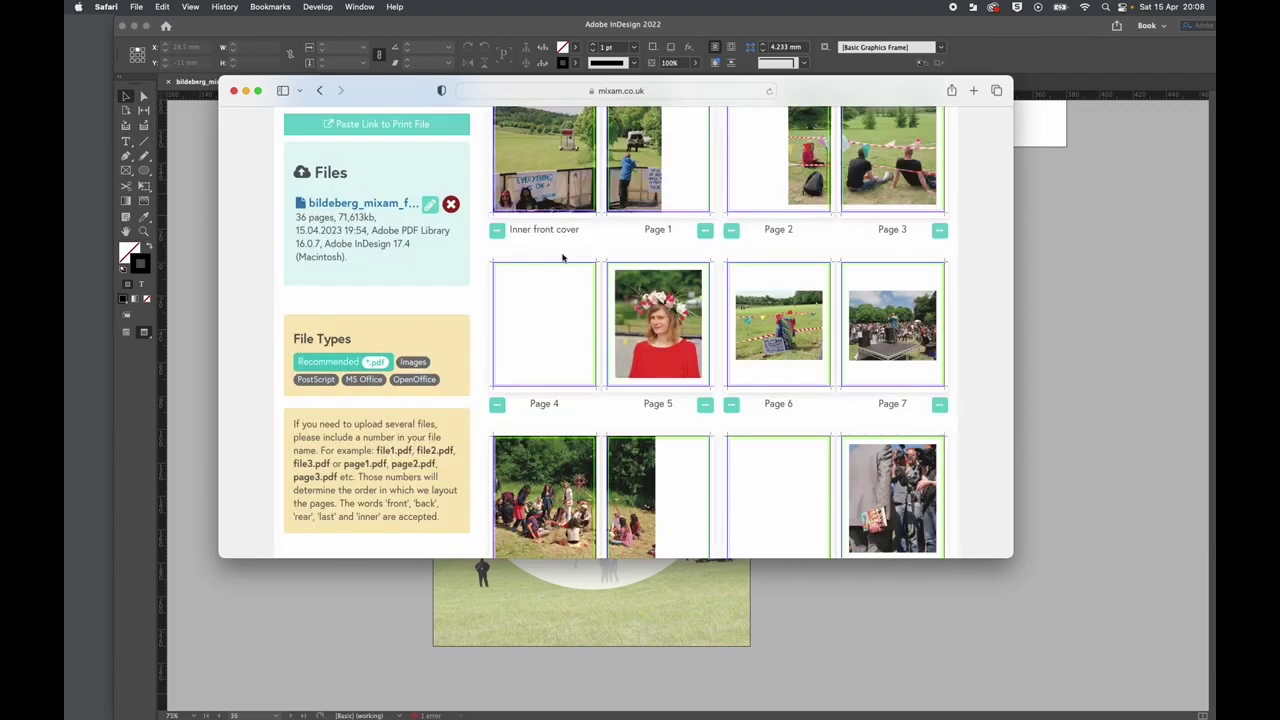
Look through the body pages up to page 19 and inspect page 8's full-bleed photo in the enlarged preview.
scroll(563, 258, down, 3)
scroll(563, 258, down, 10)
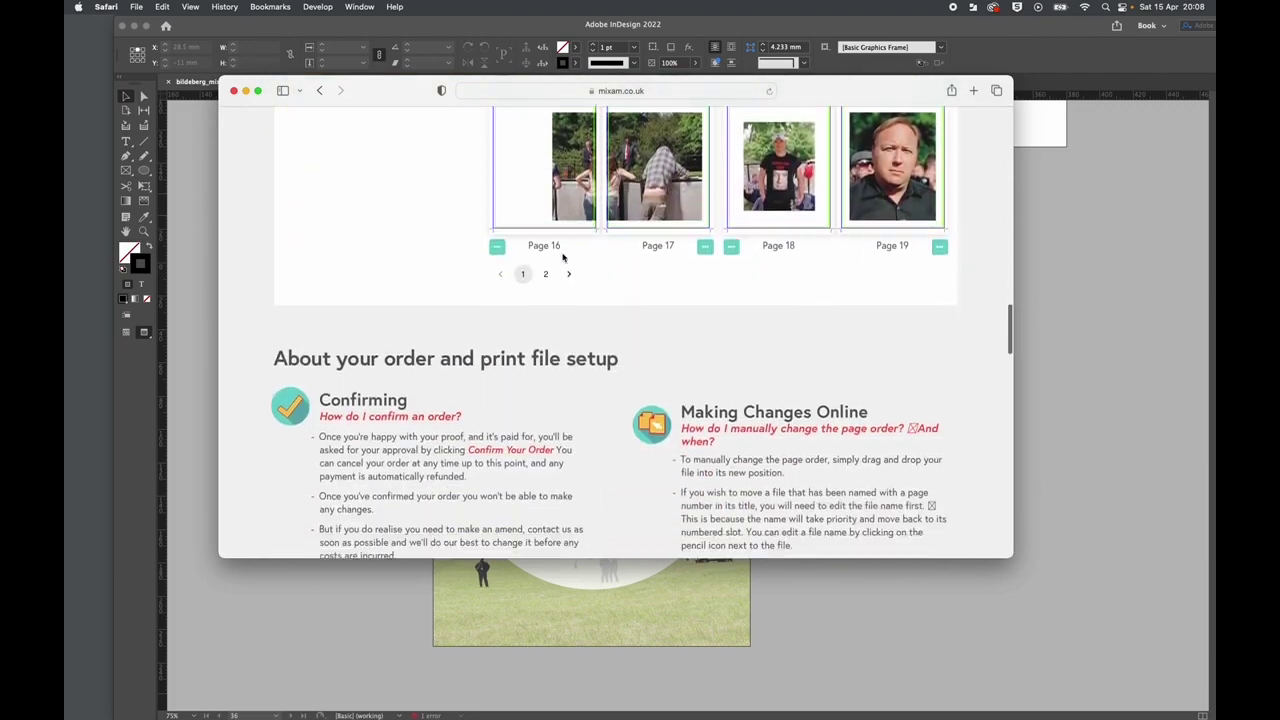
scroll(563, 258, up, 6)
scroll(563, 258, up, 5)
scroll(560, 257, down, 2)
click(543, 317)
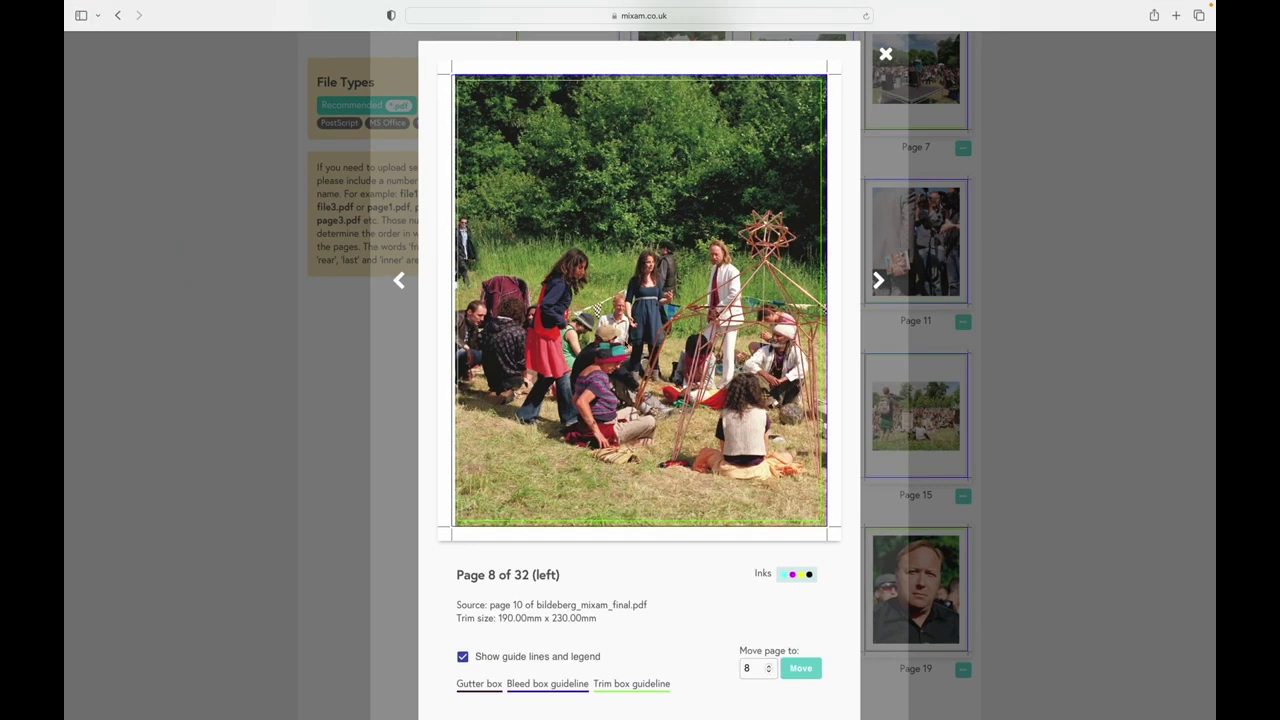
click(885, 54)
Inspect page 17 in the enlarged preview to check how its photo meets the inner edge, and close it.
scroll(706, 308, down, 3)
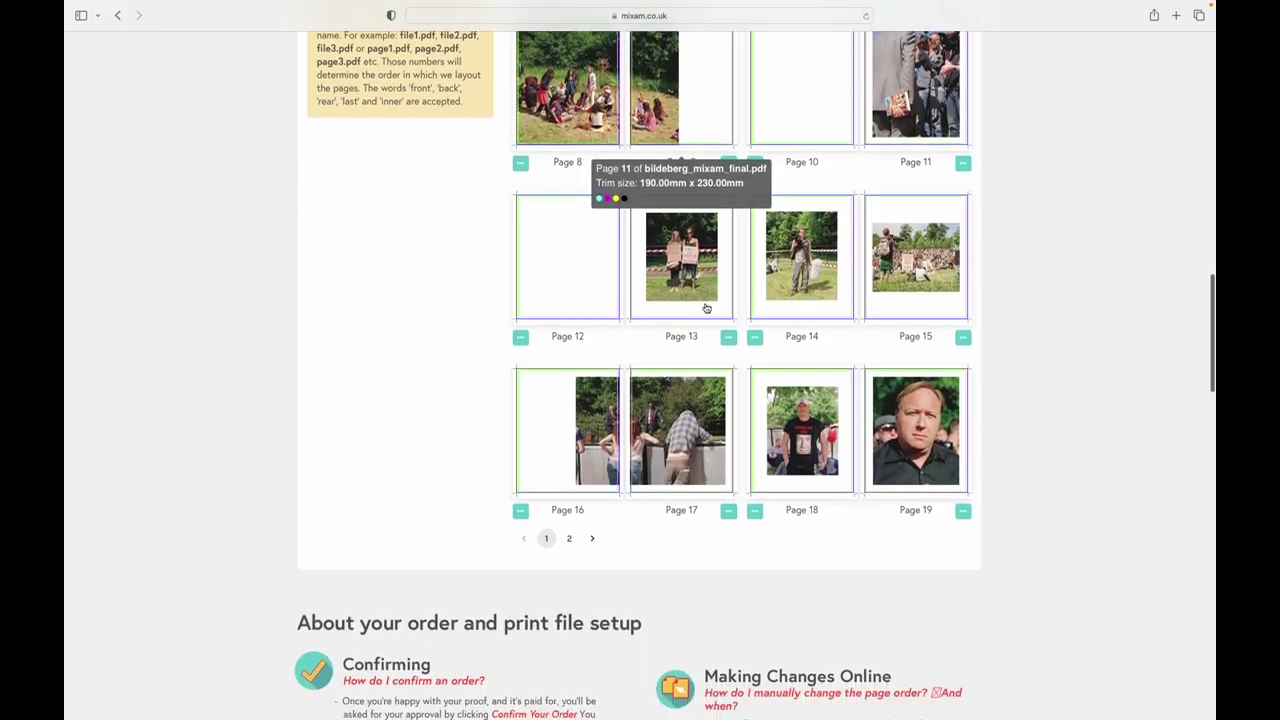
click(660, 350)
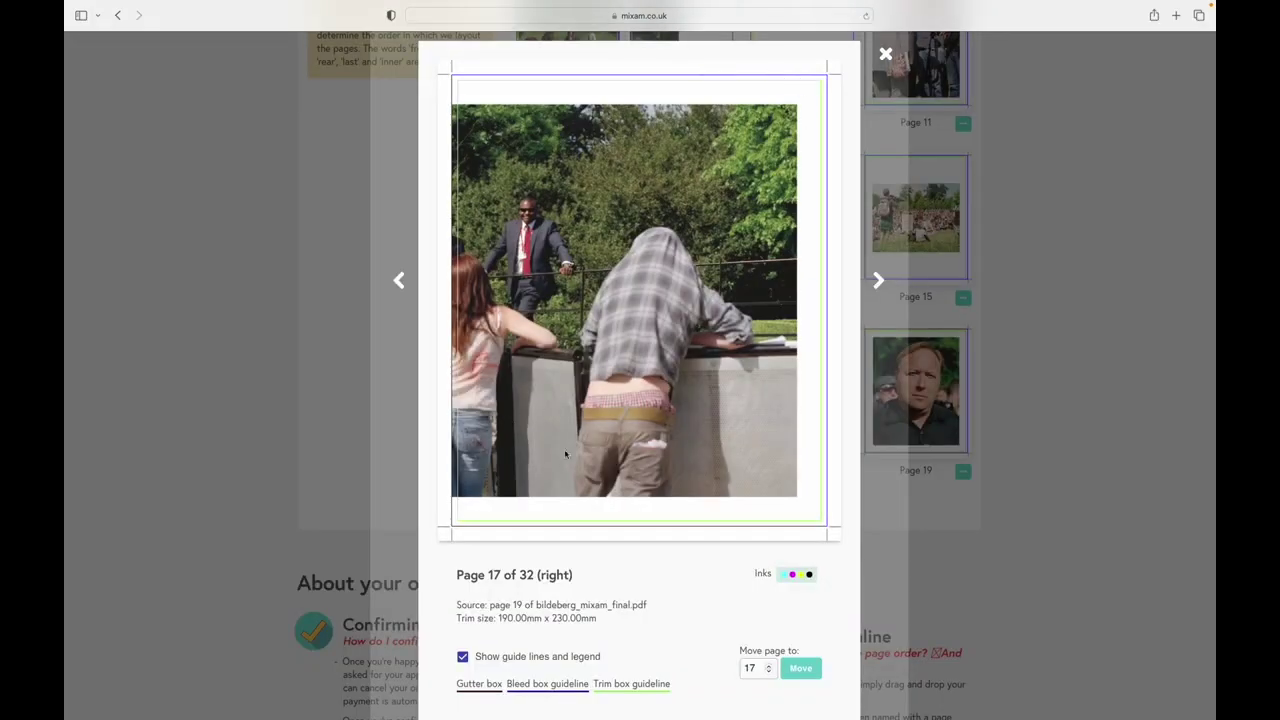
click(885, 54)
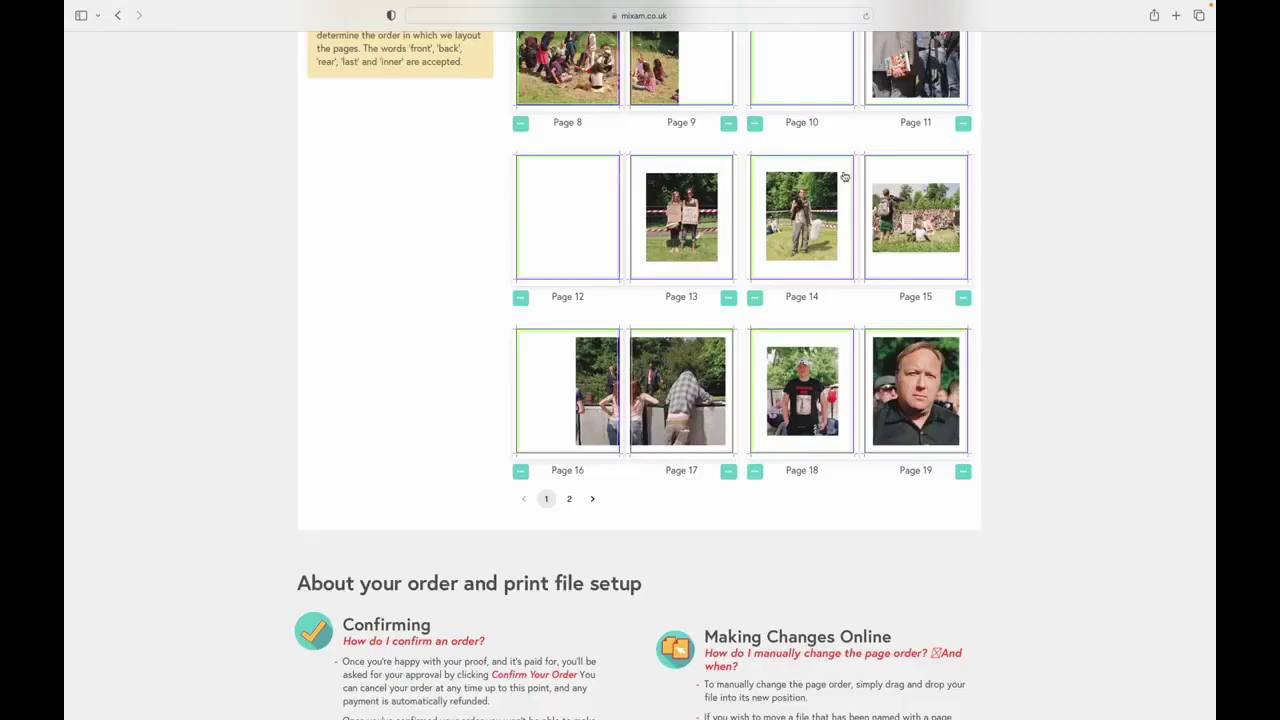
Show the second set of body pages and review the spreads from page 20 to the inner back cover.
scroll(623, 255, down, 3)
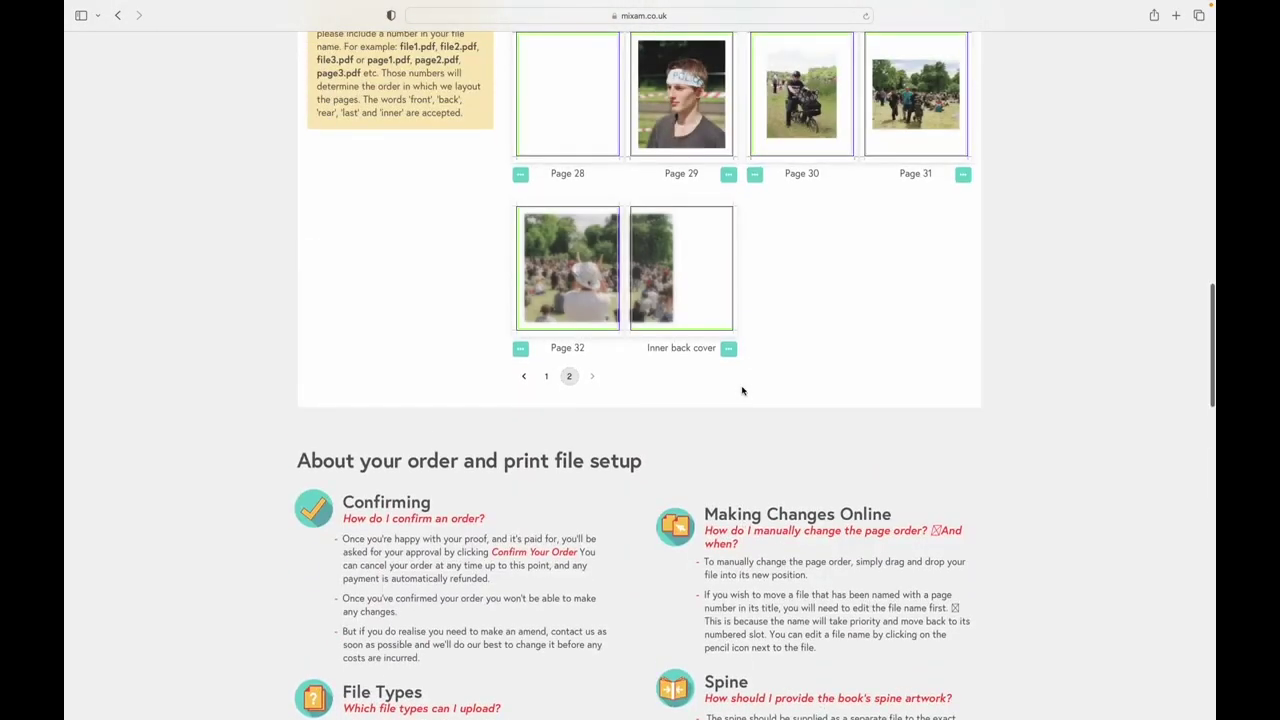
scroll(742, 390, up, 10)
scroll(742, 390, up, 10)
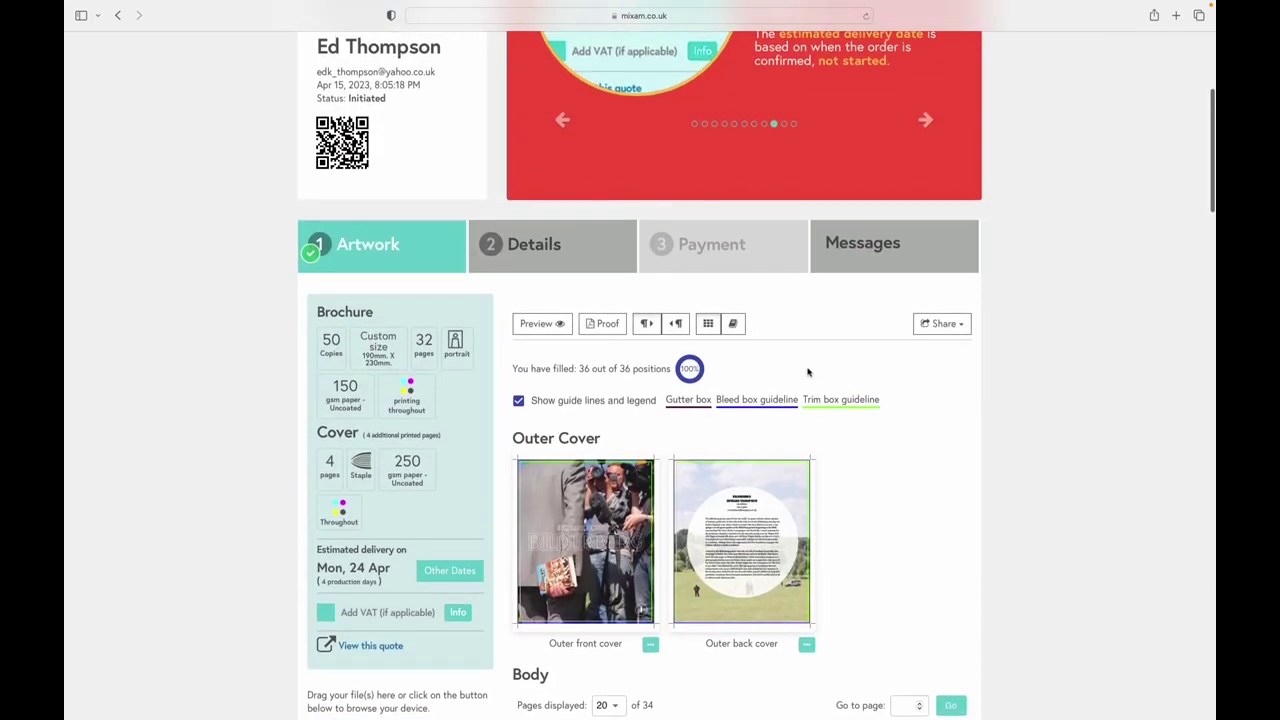
scroll(810, 372, down, 5)
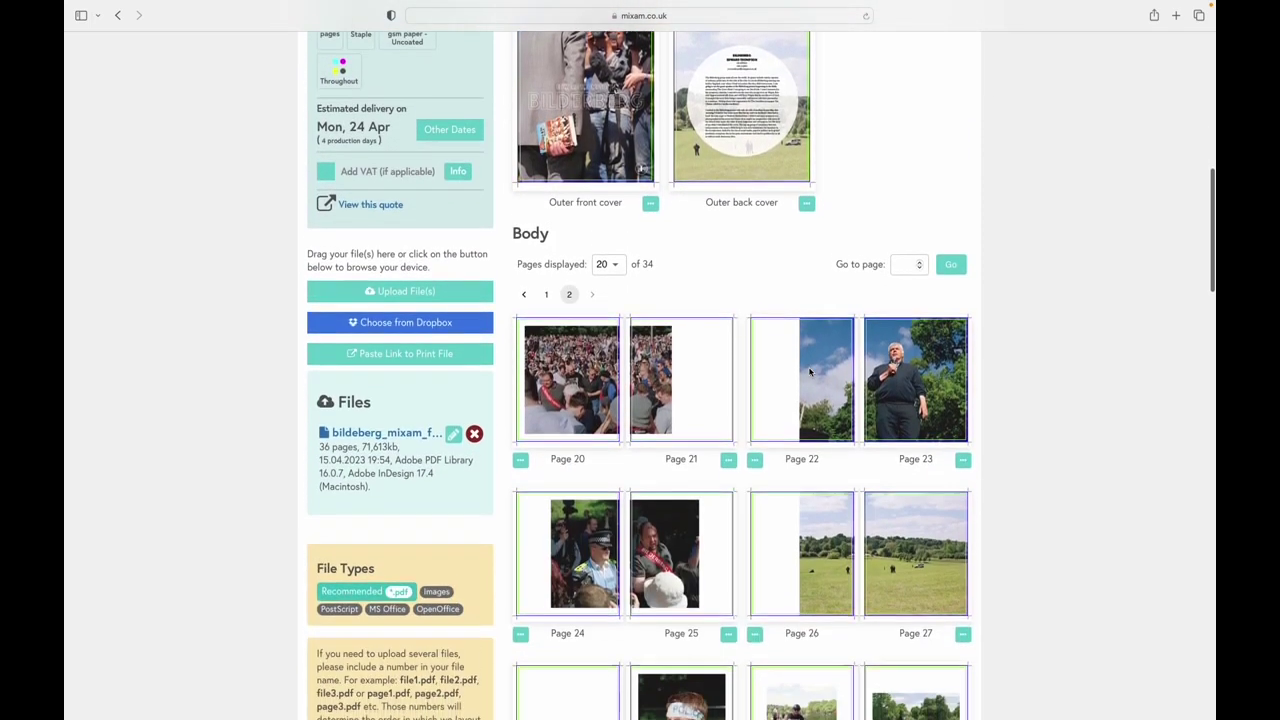
scroll(810, 372, down, 3)
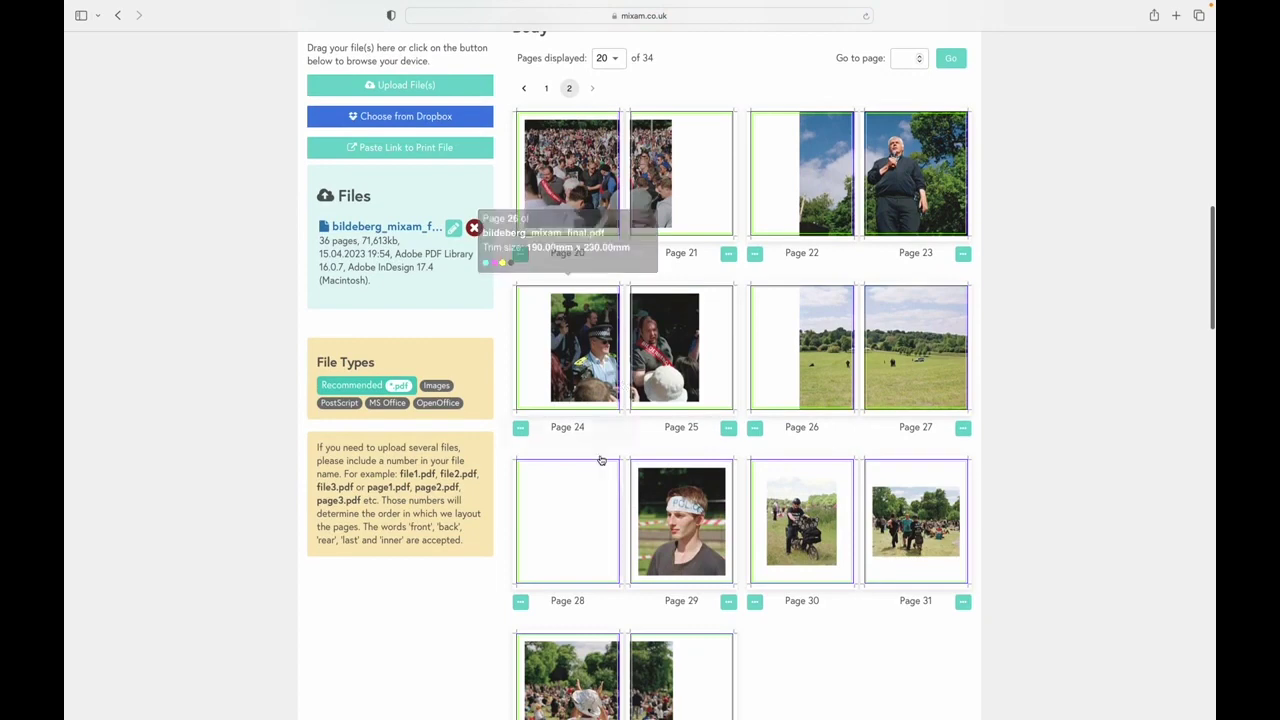
scroll(574, 408, up, 3)
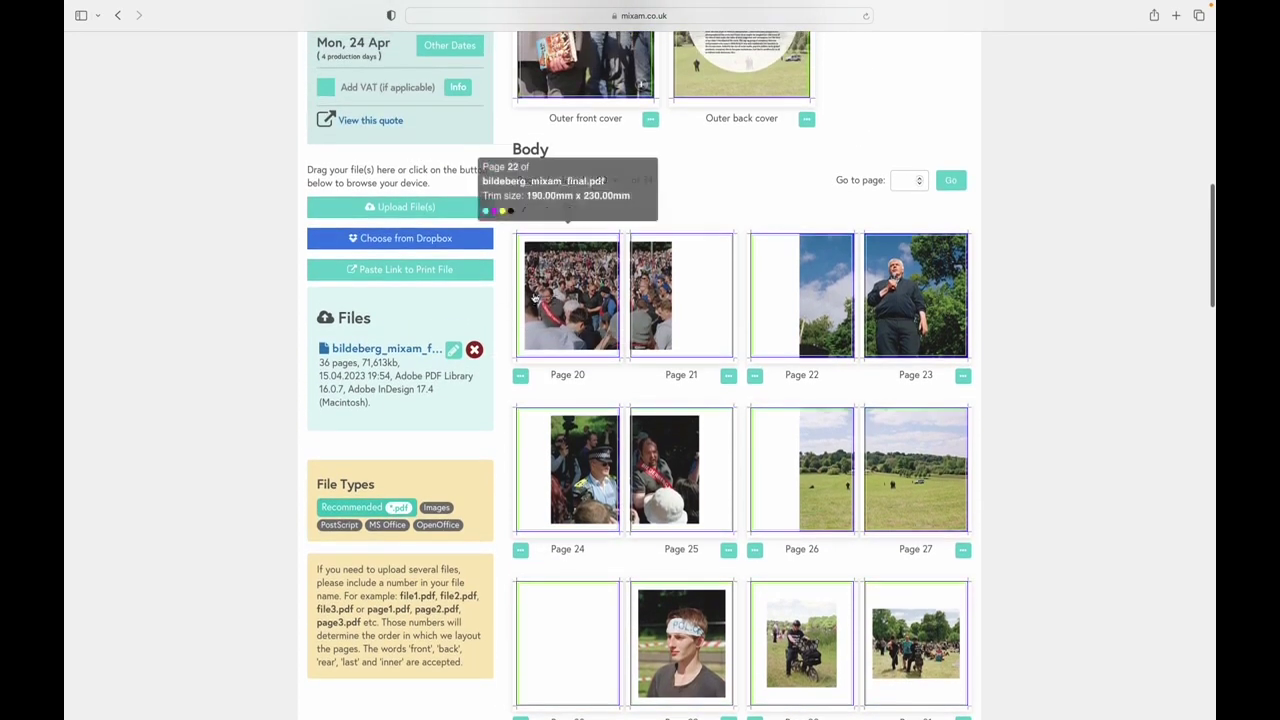
Review the pending order's overview, filled artwork positions and brochure specification above the page thumbnails.
scroll(537, 280, up, 3)
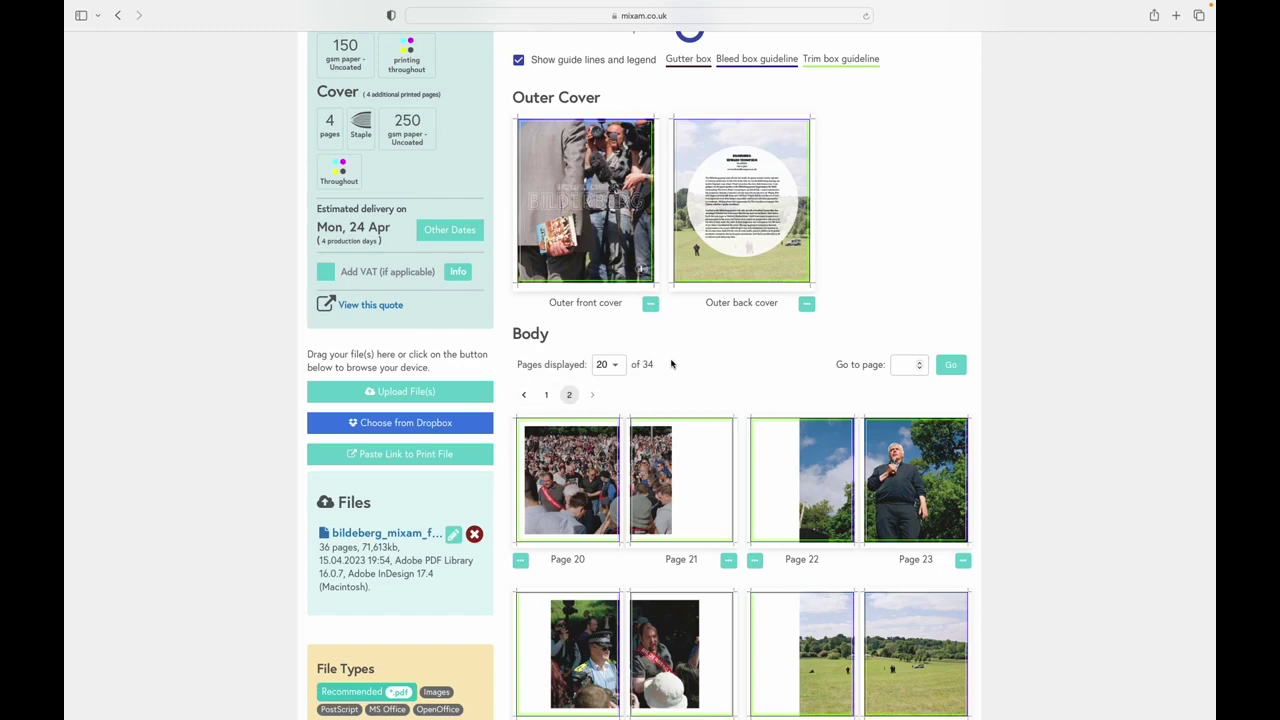
scroll(671, 364, up, 5)
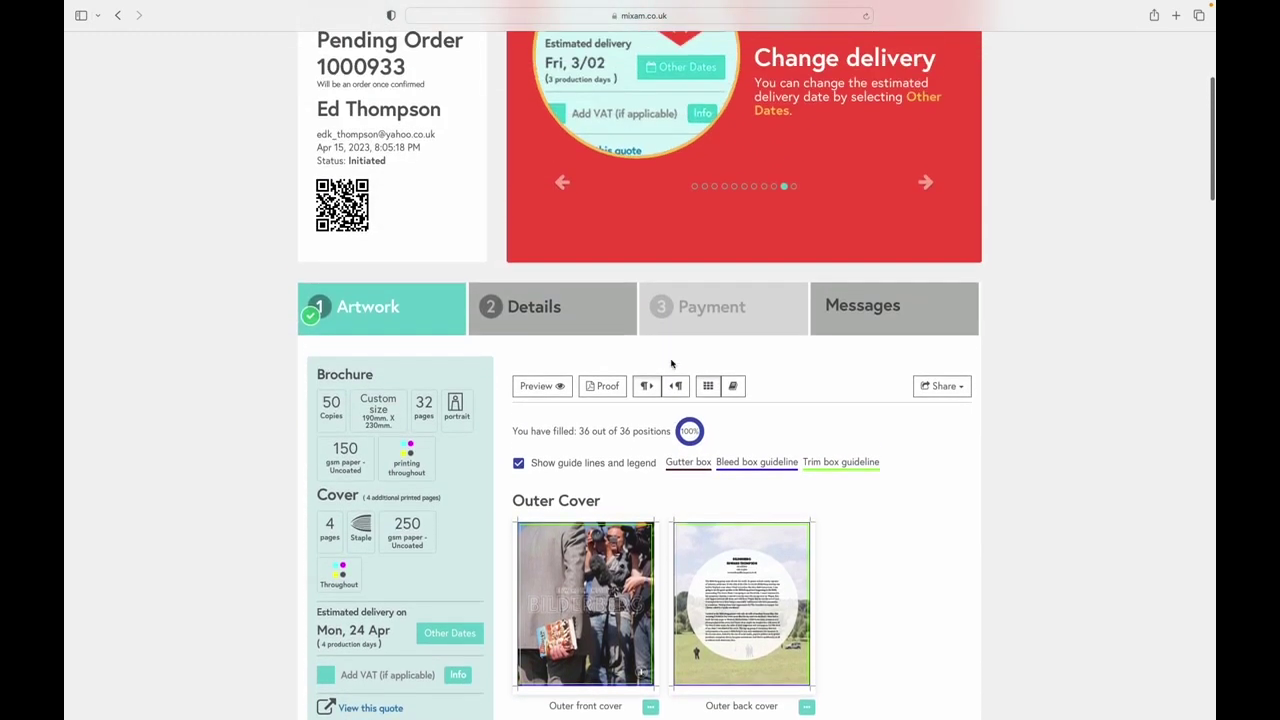
scroll(671, 364, up, 3)
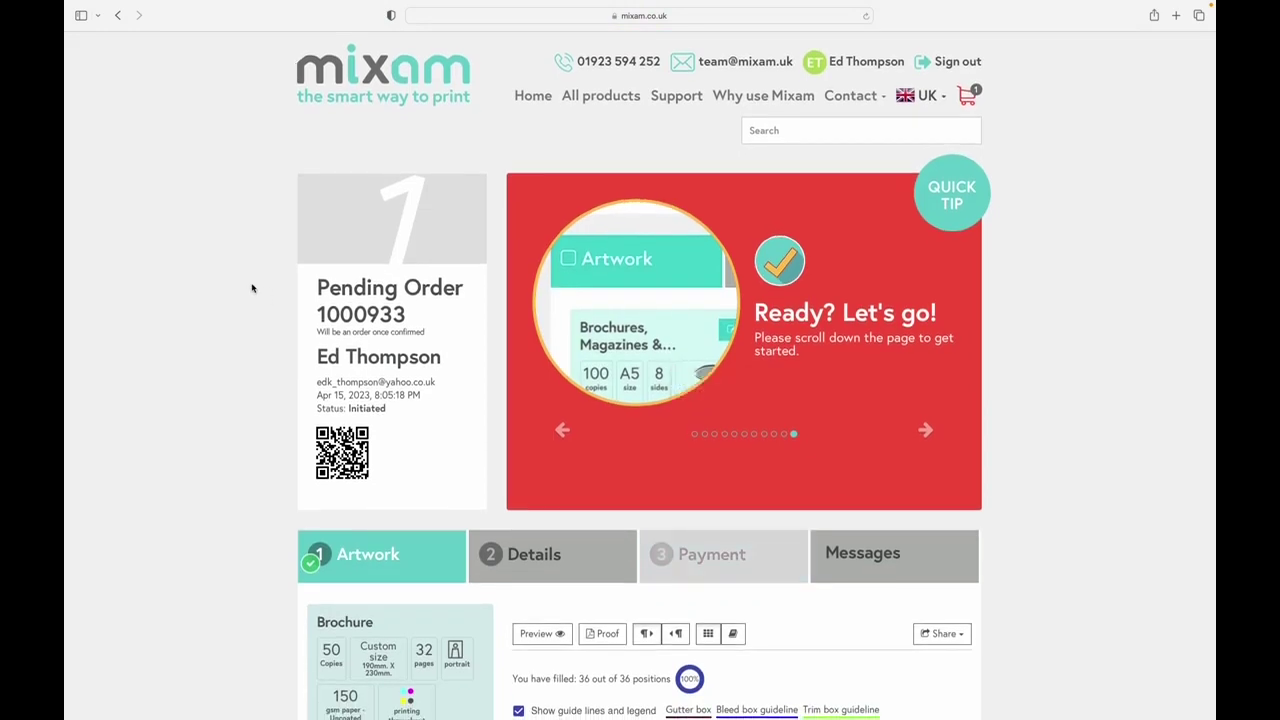
scroll(263, 283, down, 2)
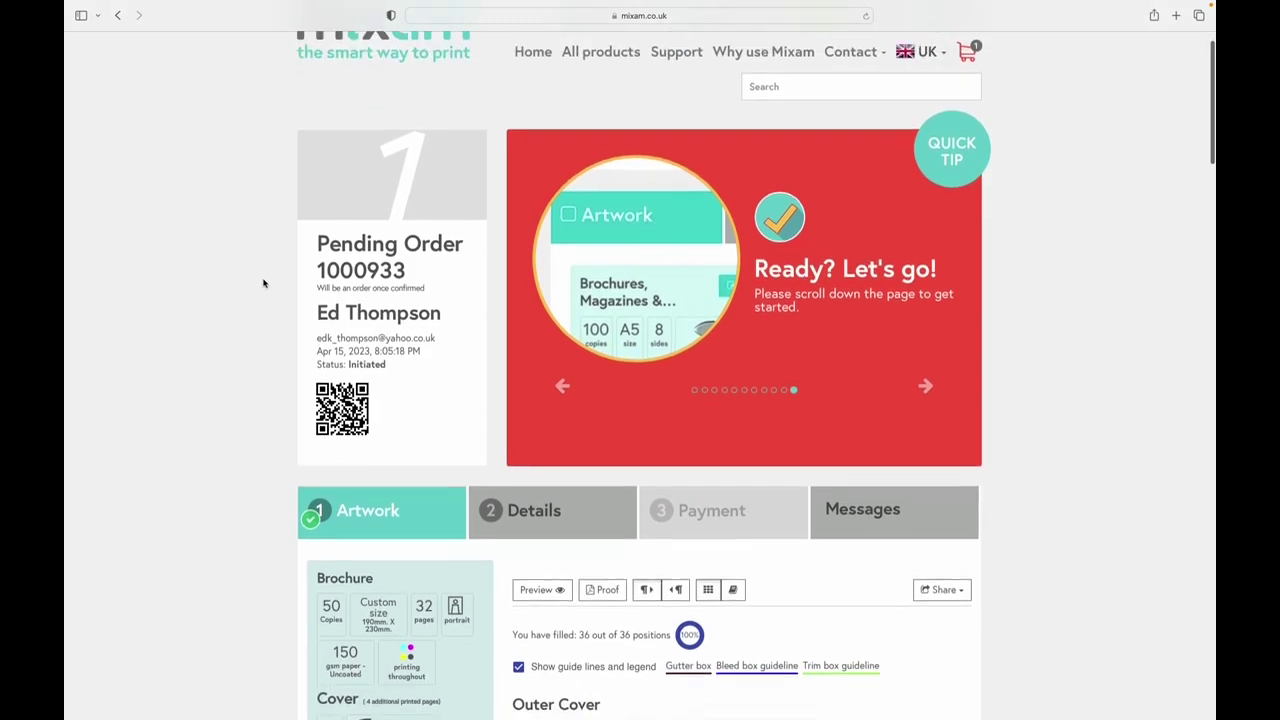
scroll(263, 283, down, 5)
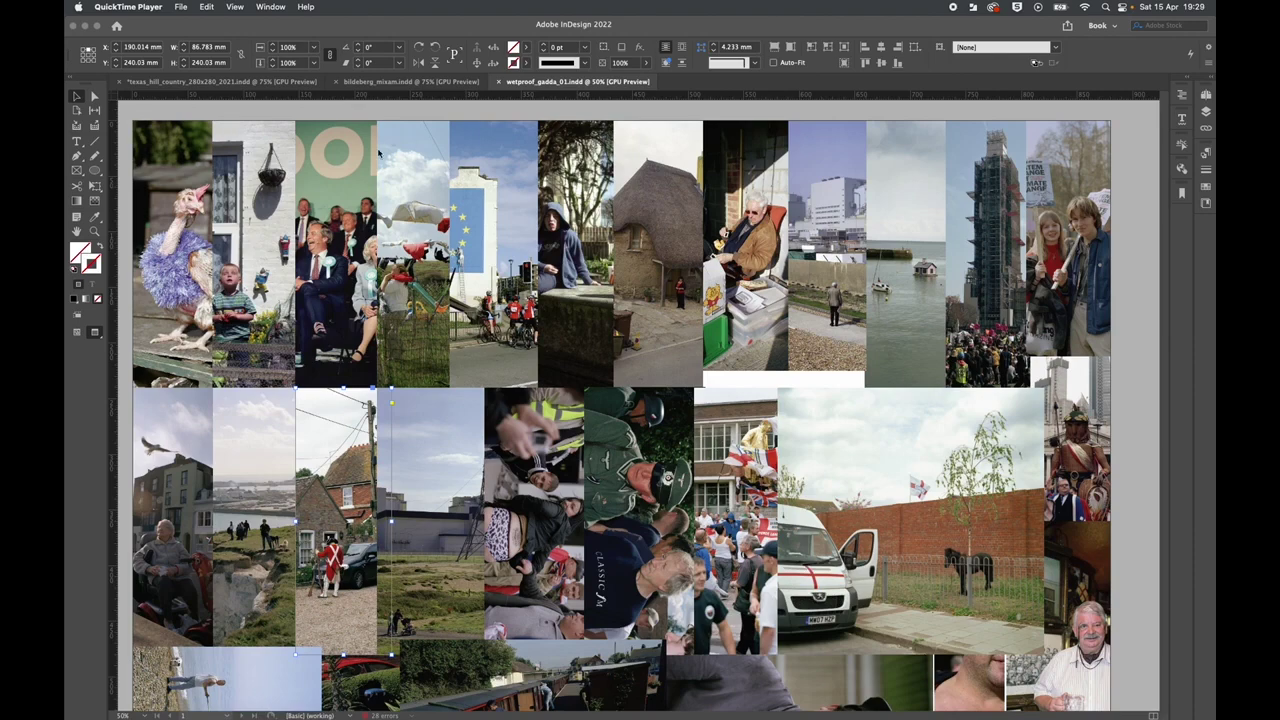
Switch to InDesign and examine the tightly packed strips of photos in the wetproof_gadda_01.indd layout.
scroll(378, 152, down, 5)
scroll(370, 150, up, 6)
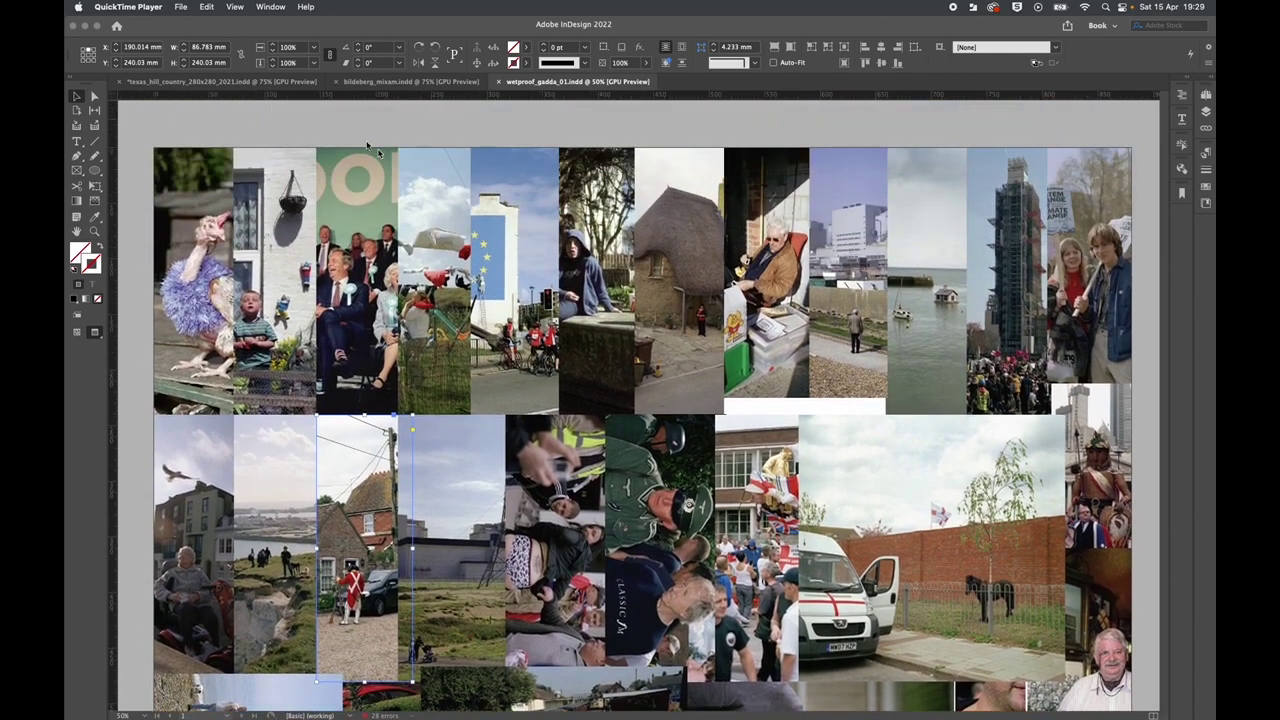
scroll(487, 397, down, 2)
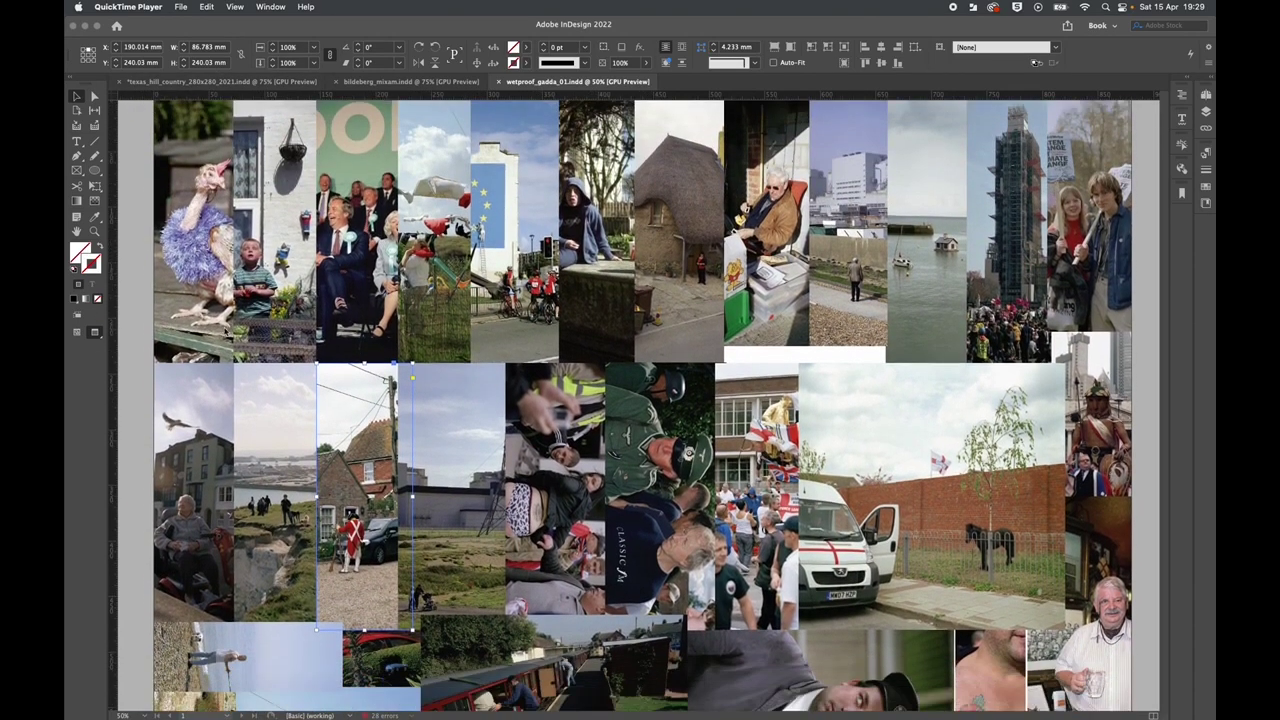
scroll(131, 302, down, 2)
scroll(131, 302, right, 4)
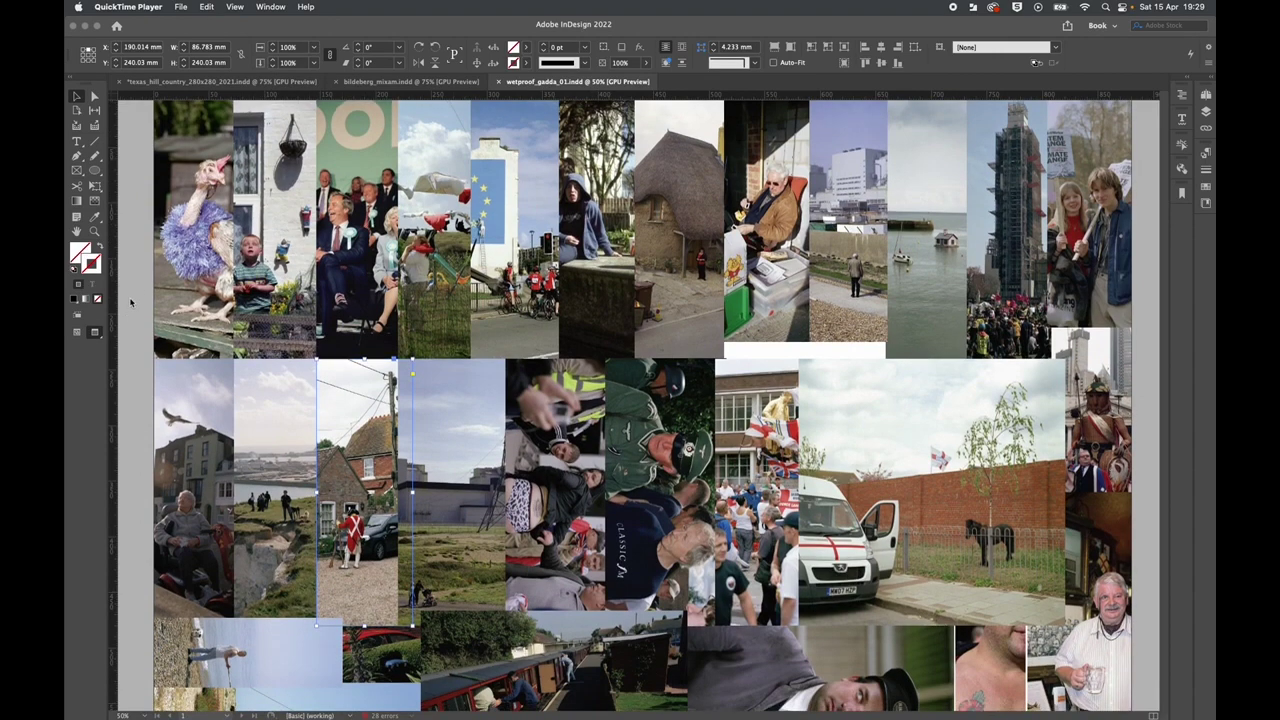
scroll(131, 302, down, 2)
scroll(131, 302, left, 2)
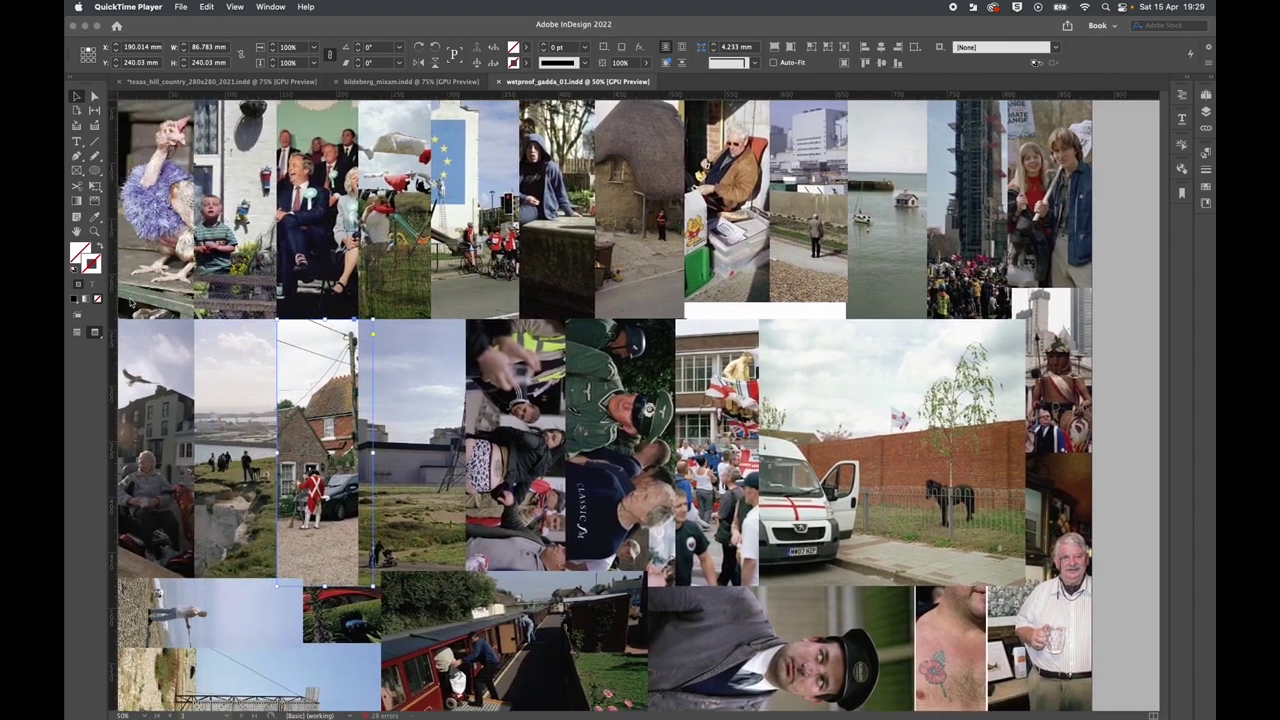
scroll(130, 298, up, 2)
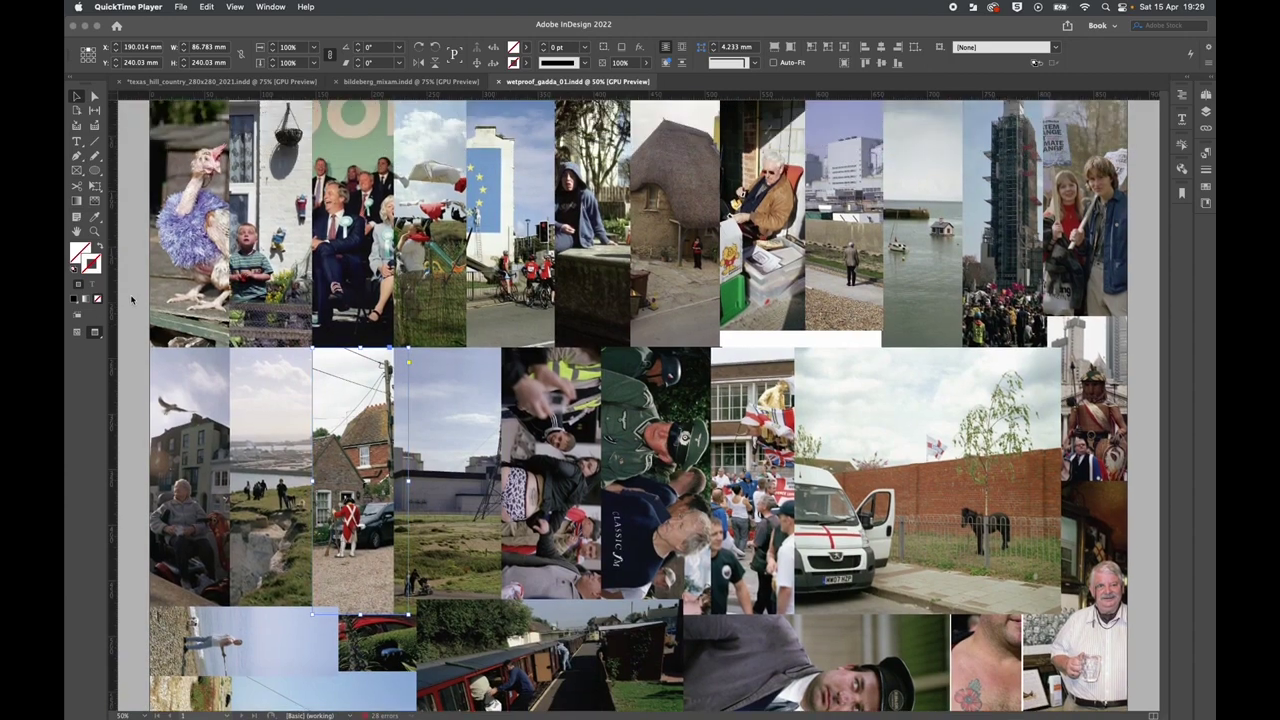
click(135, 181)
scroll(134, 149, up, 2)
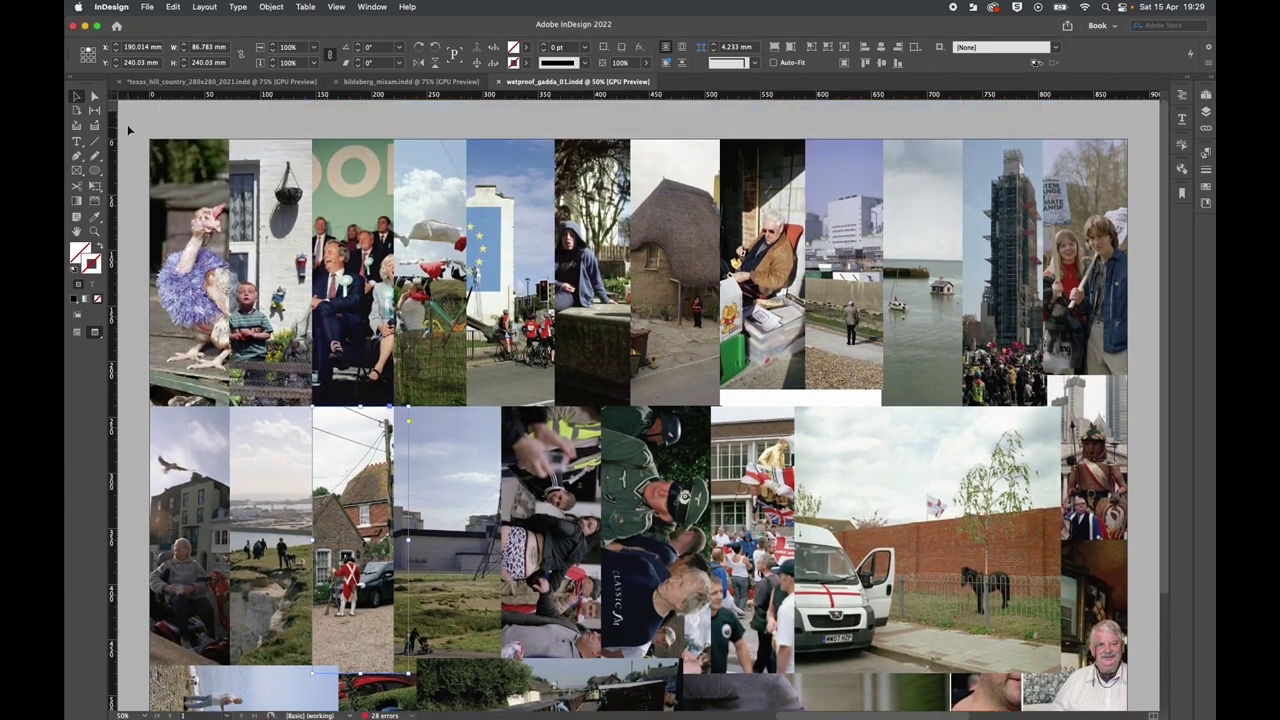
Select all the photos on the wet-proof sheet to inspect the full extent of the layout, and clear the selection.
click(131, 120)
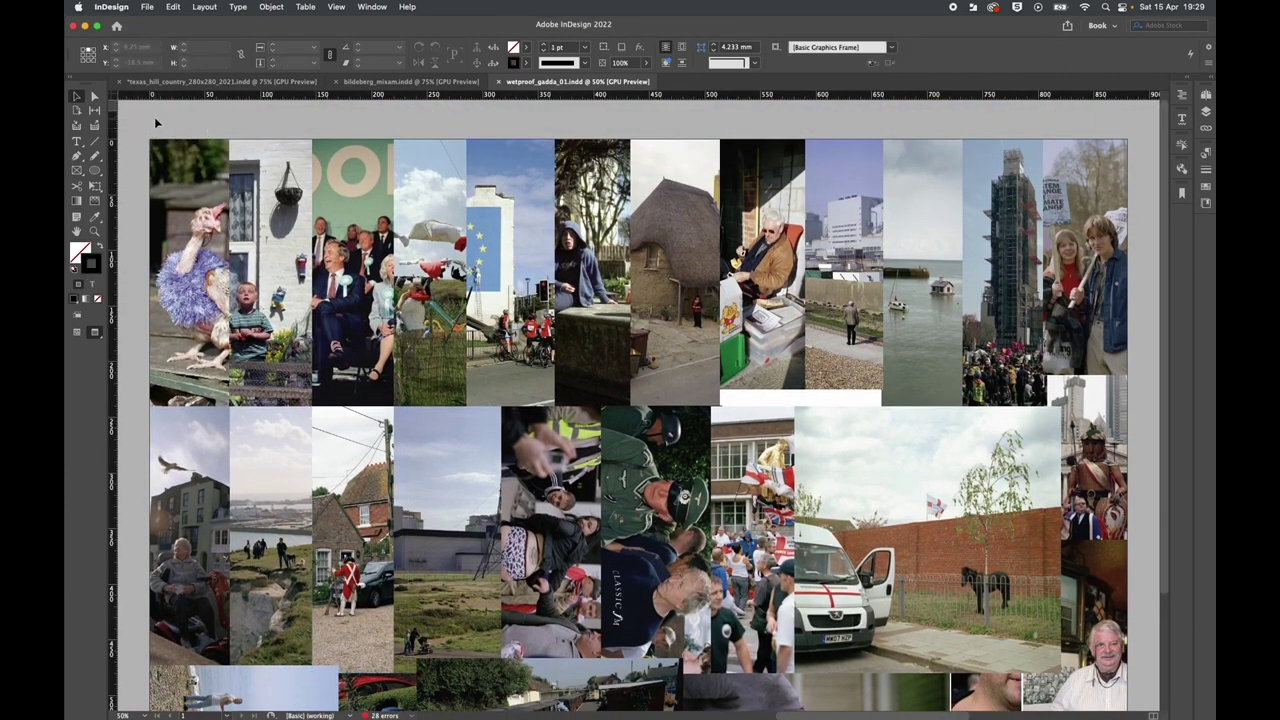
drag(155, 122, 756, 198)
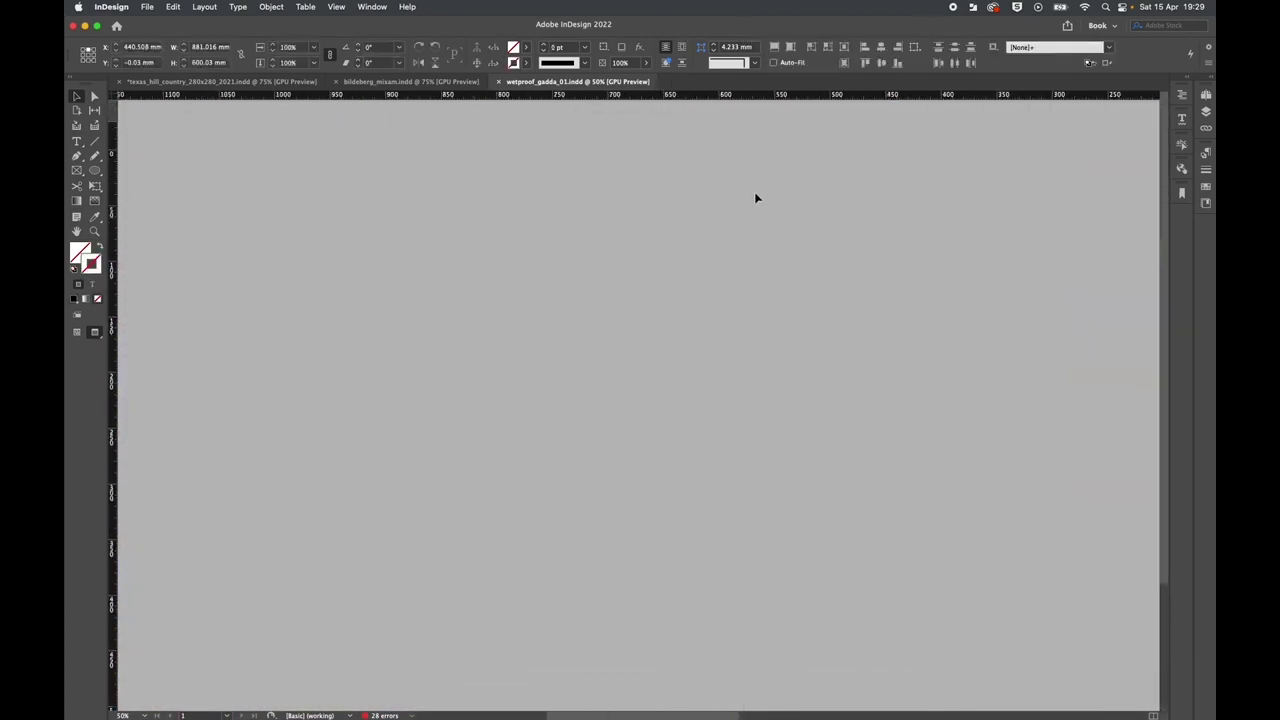
scroll(747, 192, right, 15)
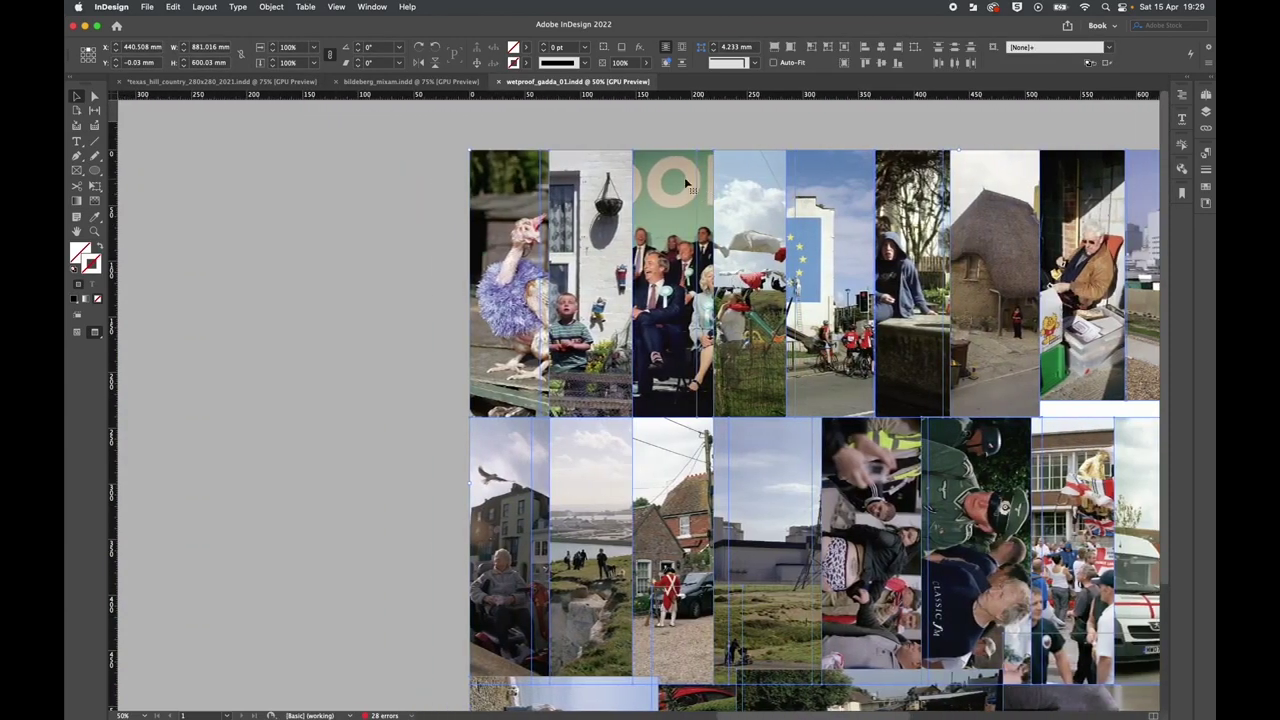
click(446, 140)
scroll(446, 140, right, 10)
scroll(1102, 638, down, 2)
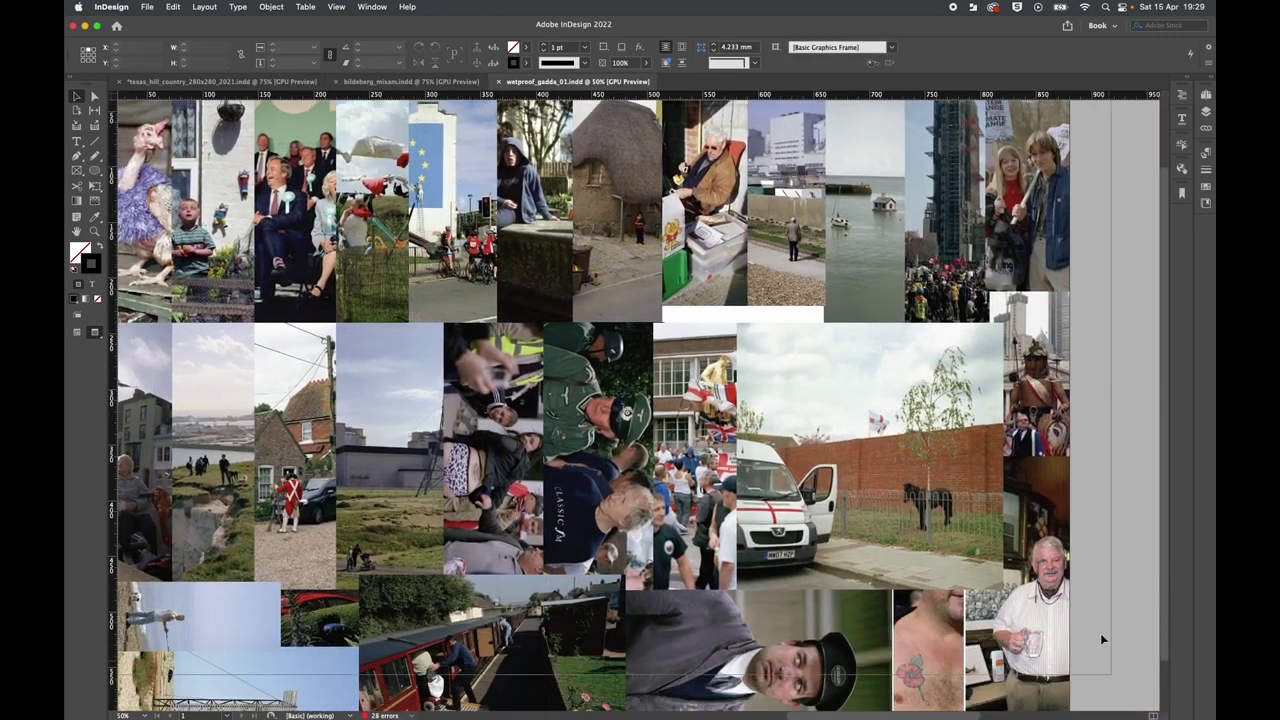
scroll(1100, 633, down, 2)
key(super+a)
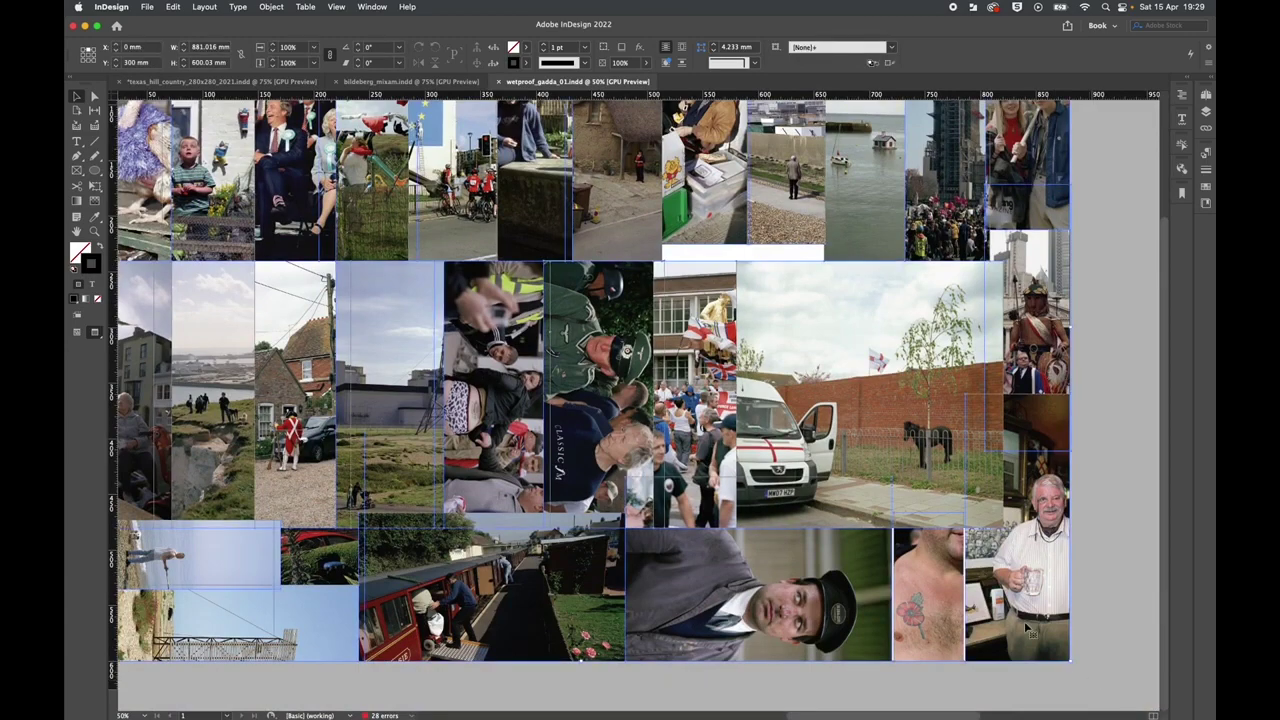
scroll(1028, 628, left, 5)
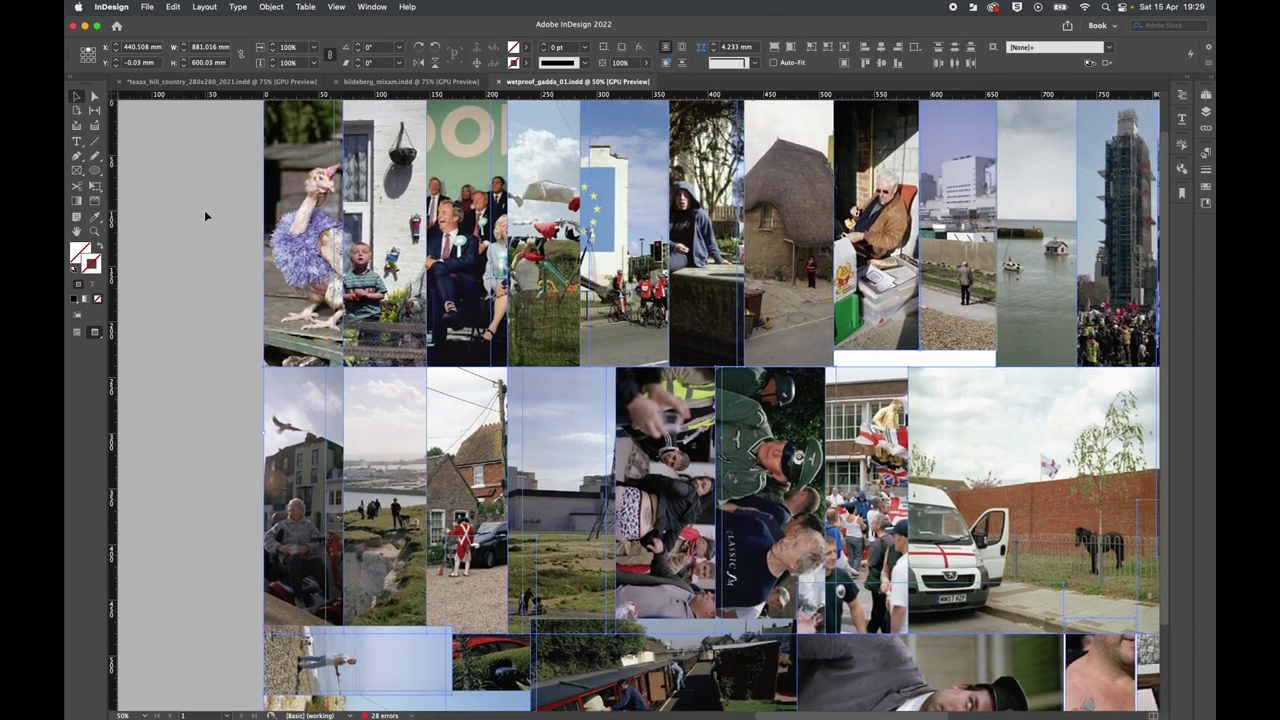
scroll(204, 210, right, 2)
click(204, 210)
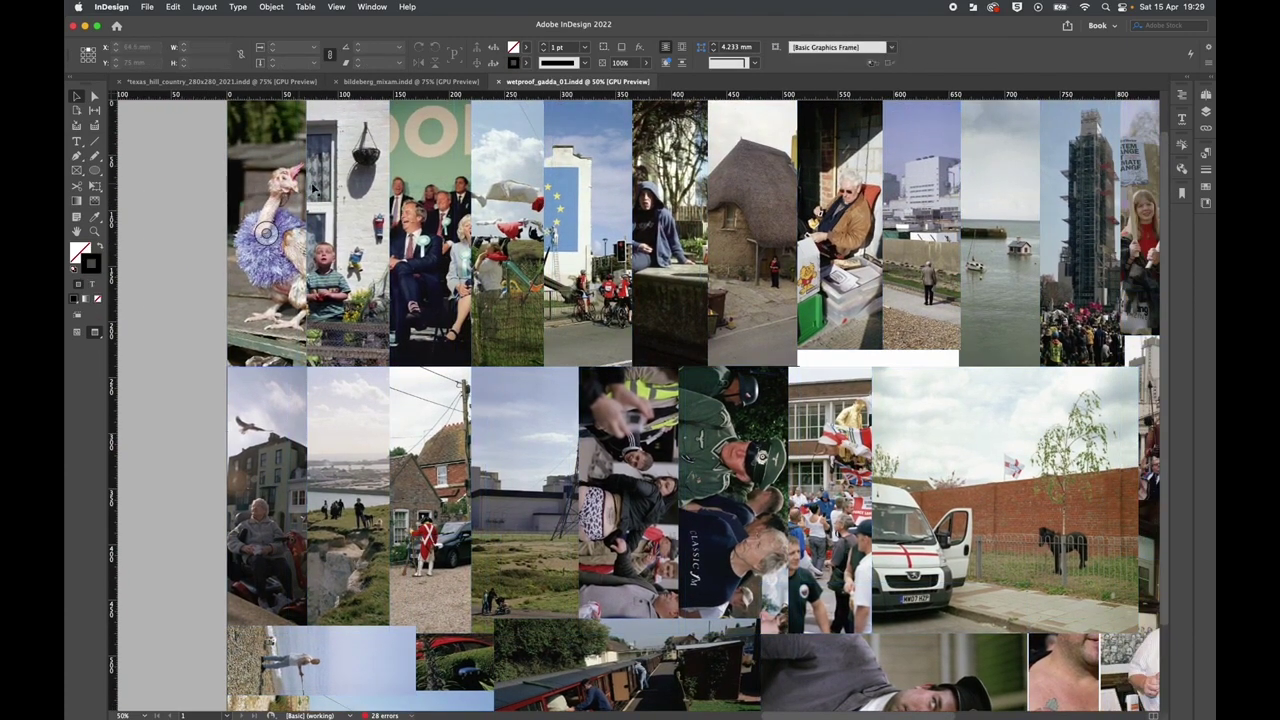
Examine the photo strips across the wet-proof sheet, including the frame of the boy by the white wall, and leave nothing selected.
scroll(463, 194, right, 5)
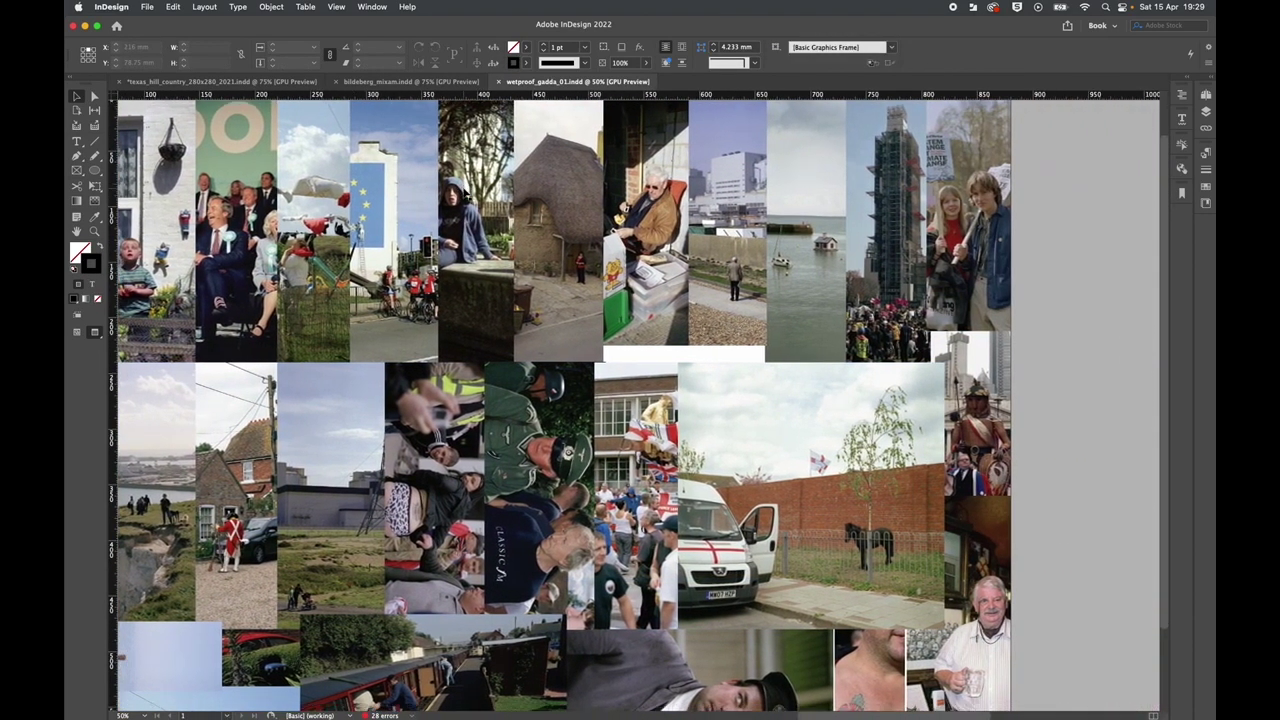
scroll(465, 195, down, 3)
scroll(463, 194, left, 5)
scroll(463, 194, up, 4)
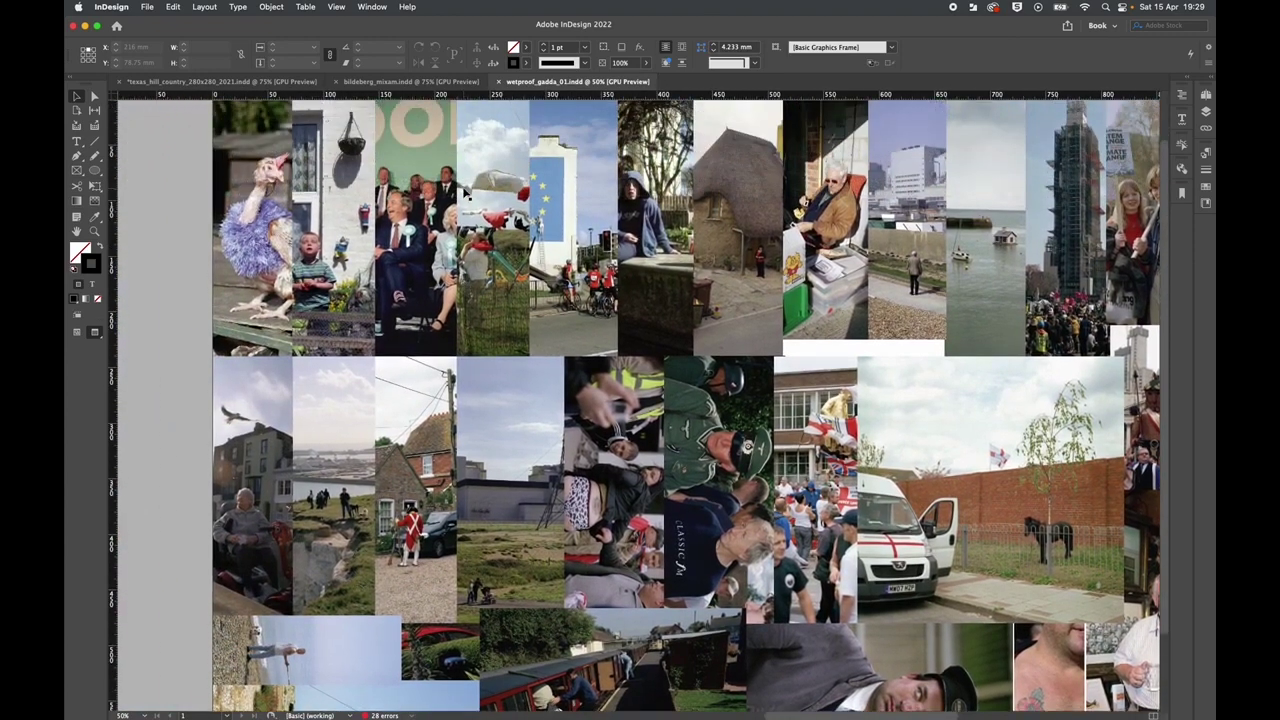
scroll(252, 282, down, 2)
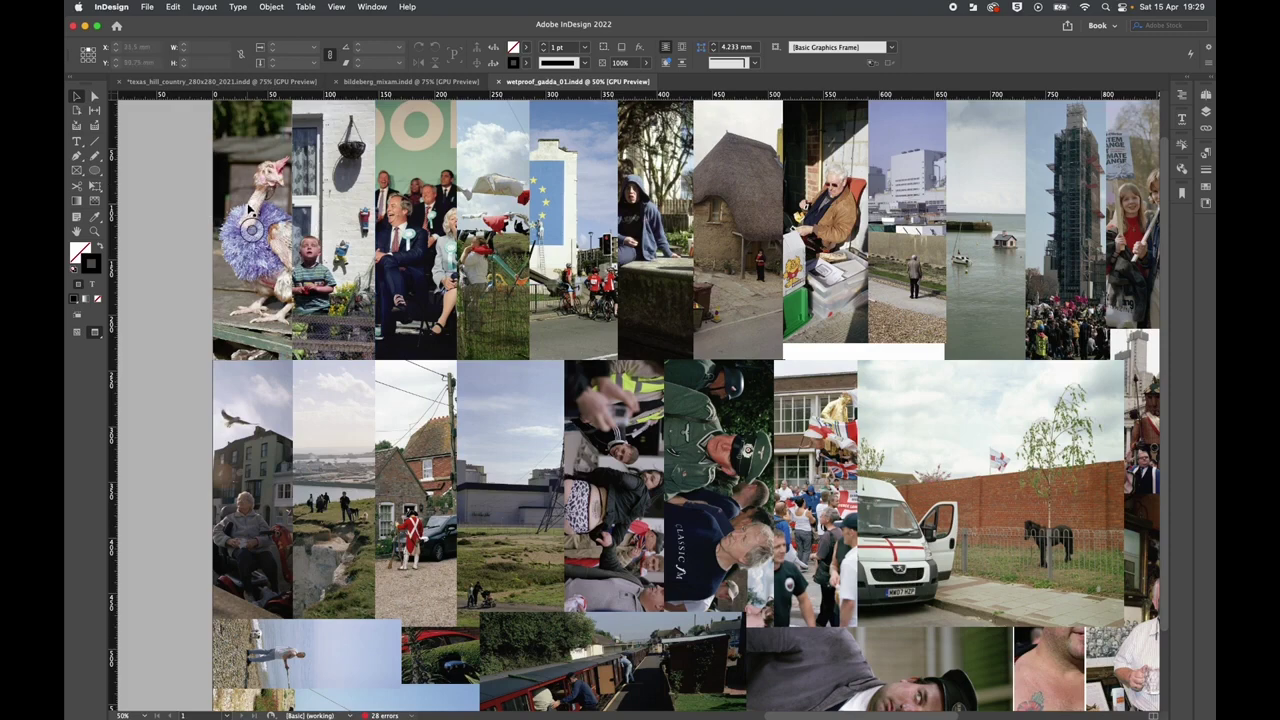
click(308, 188)
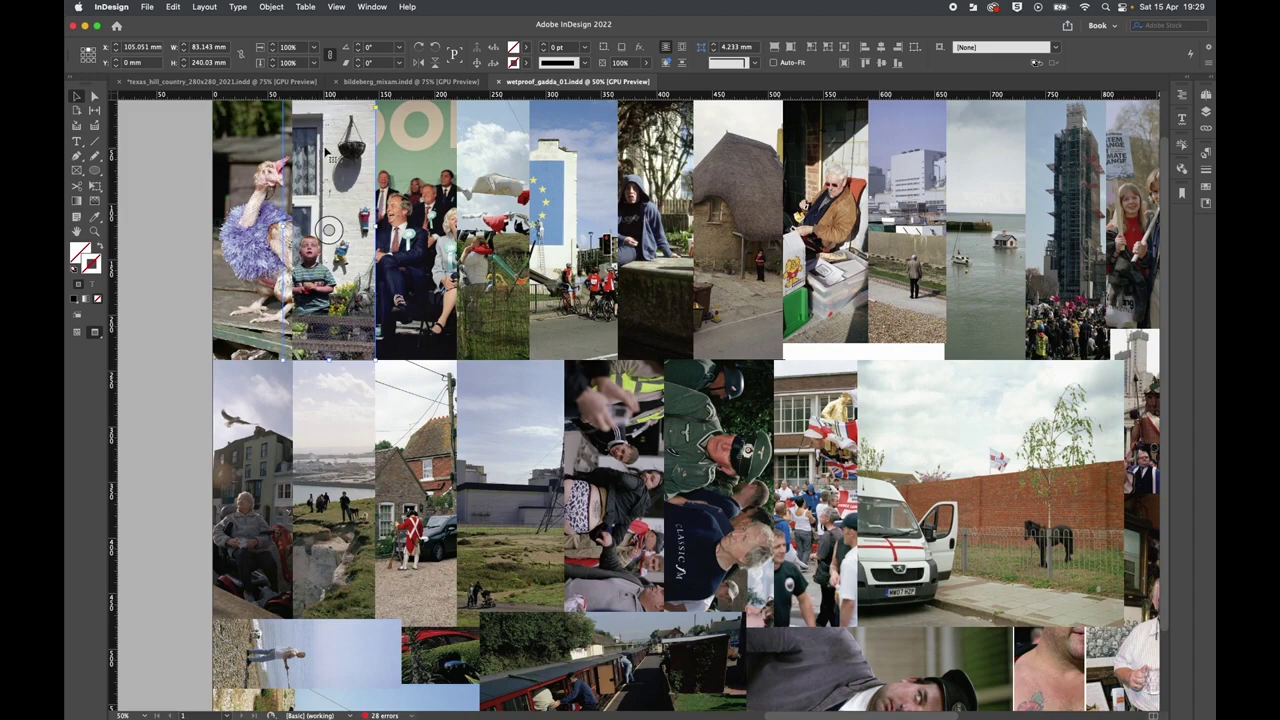
scroll(341, 188, up, 1)
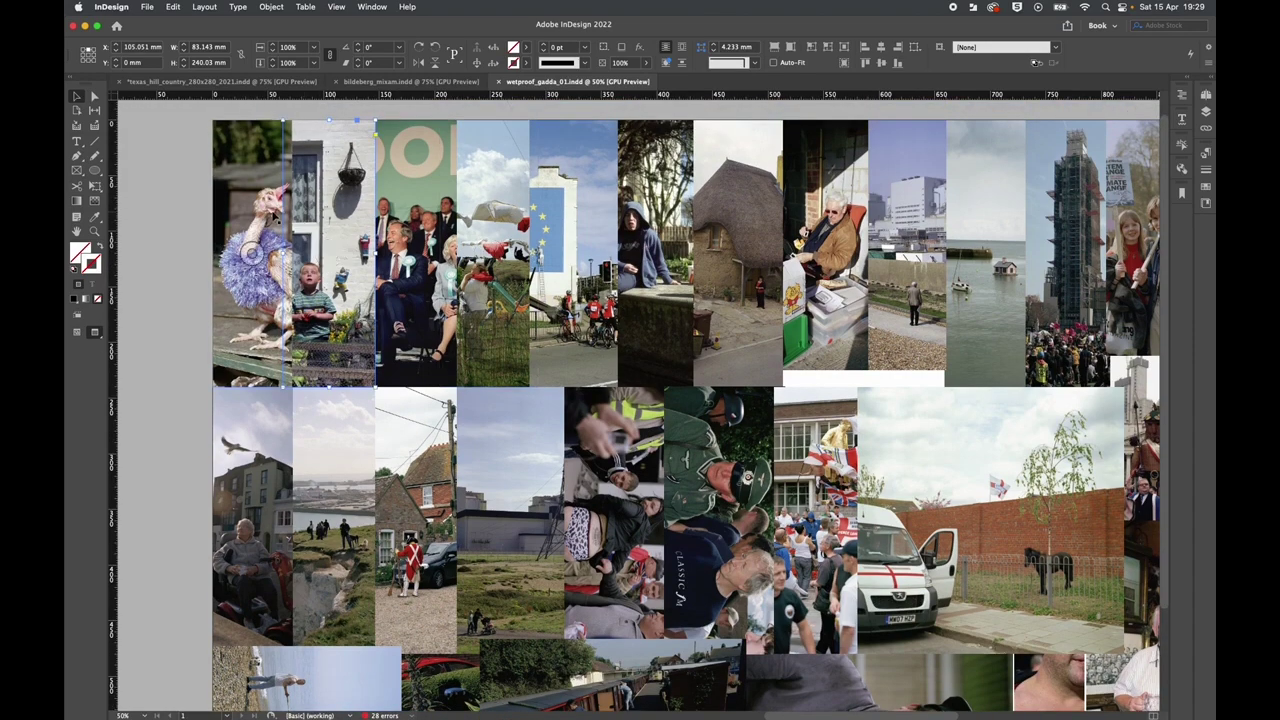
click(192, 206)
scroll(192, 206, right, 3)
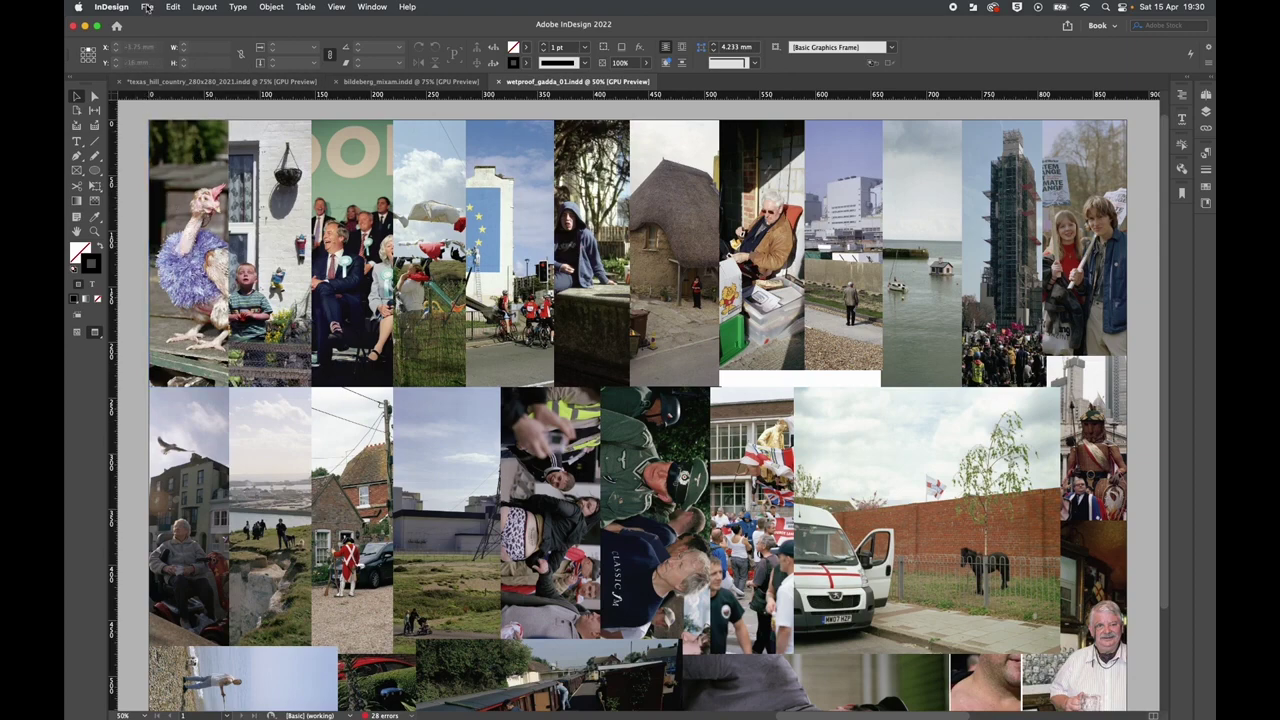
Open the PDF export settings with the CMYK_Kopa preset, naming the output file test.
click(147, 7)
mouse_move(210, 243)
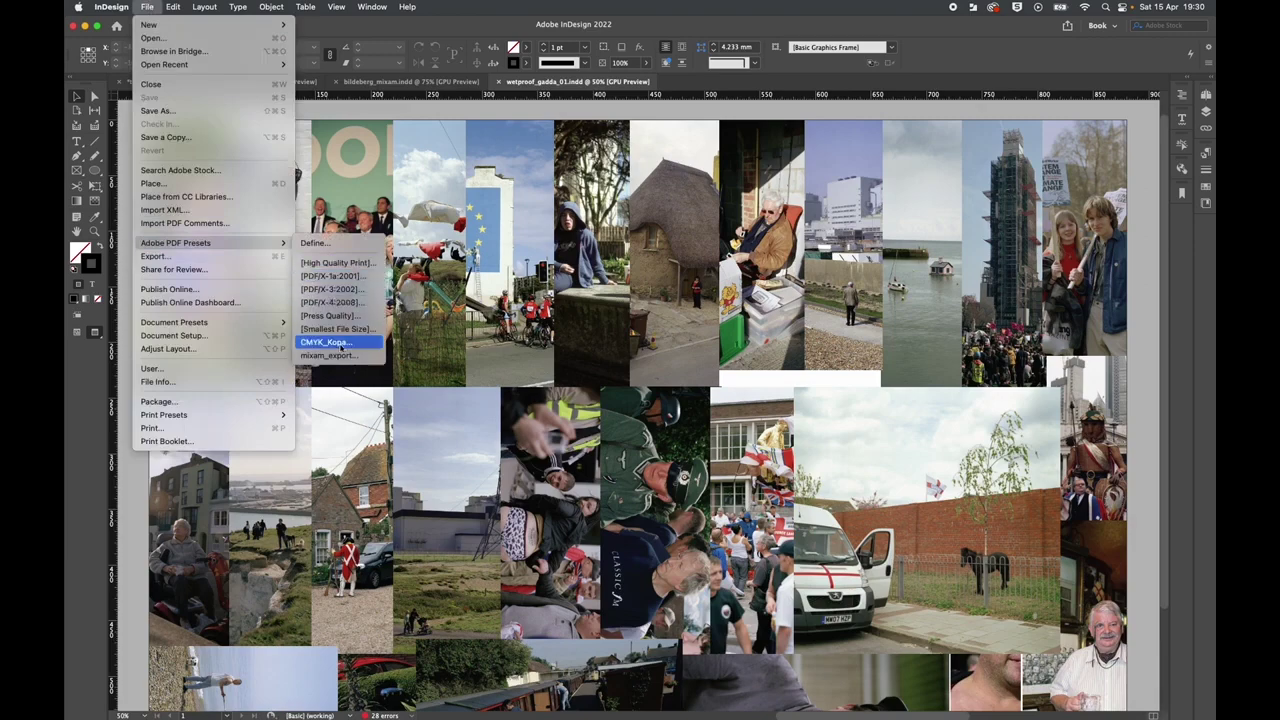
click(338, 343)
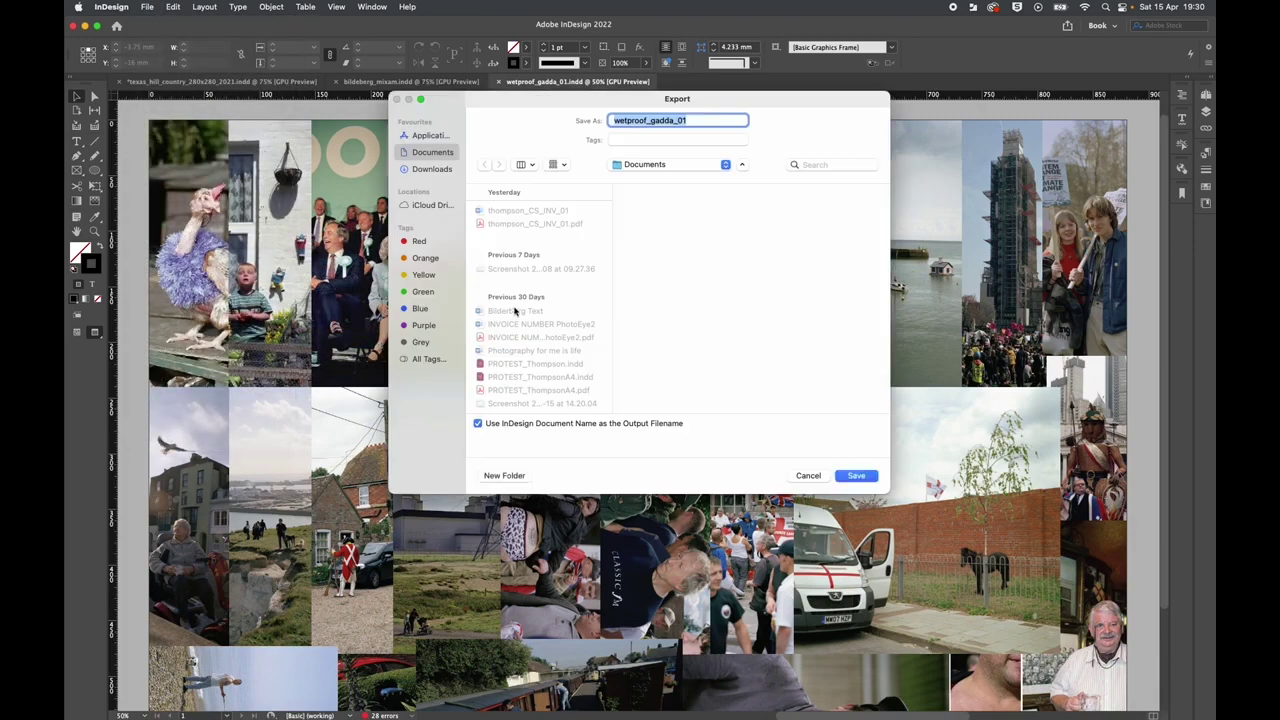
text(test)
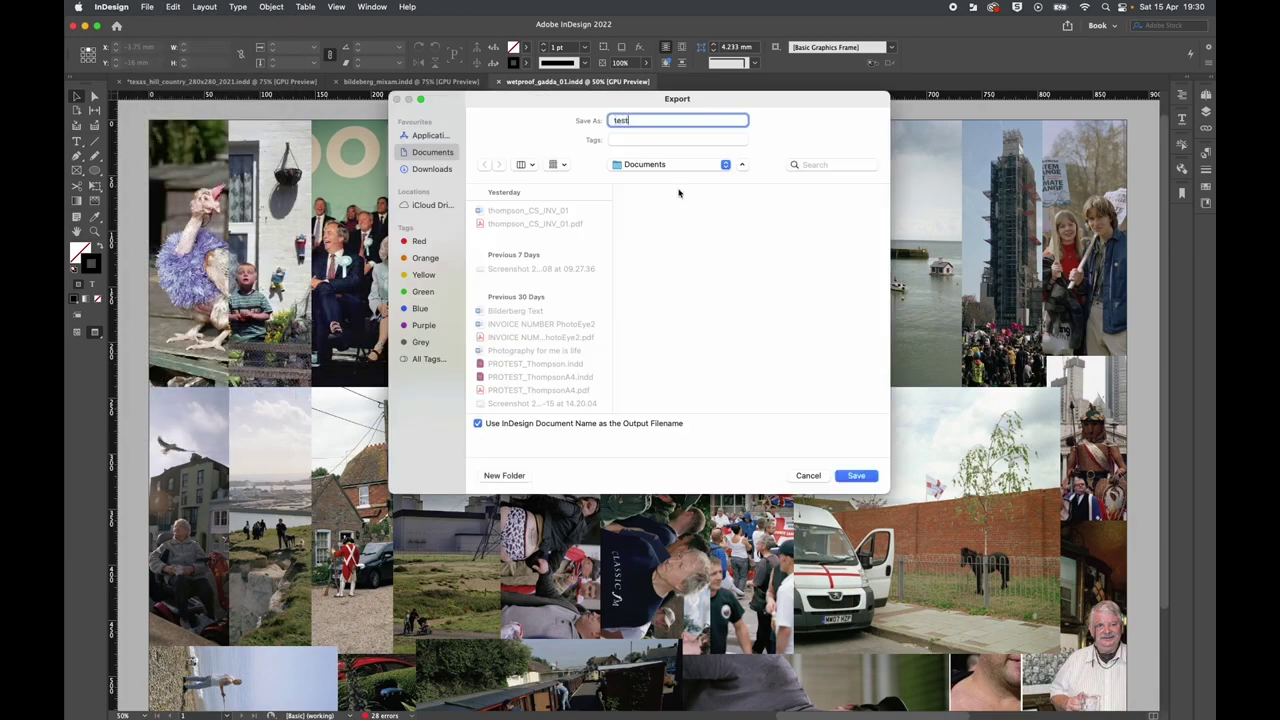
key(Return)
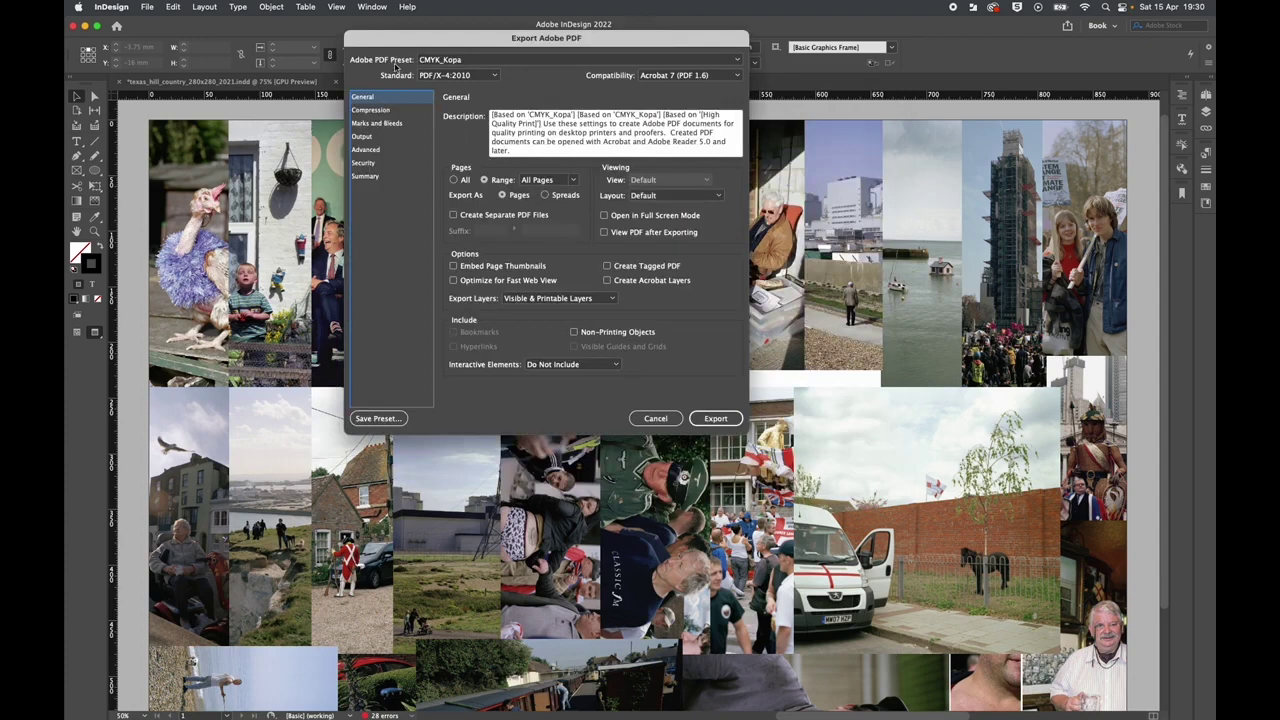
drag(405, 43, 407, 155)
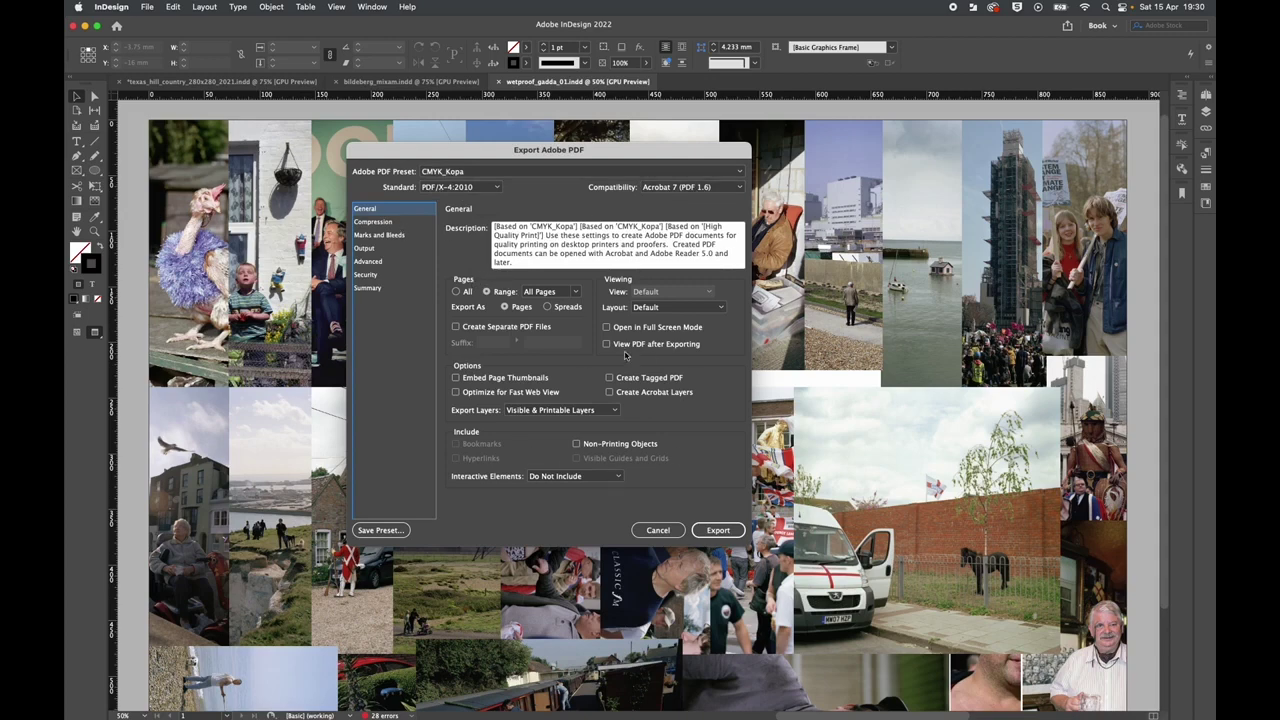
Review the preset's compression, marks and bleeds, output, advanced, security and summary settings, and cancel the export.
click(380, 222)
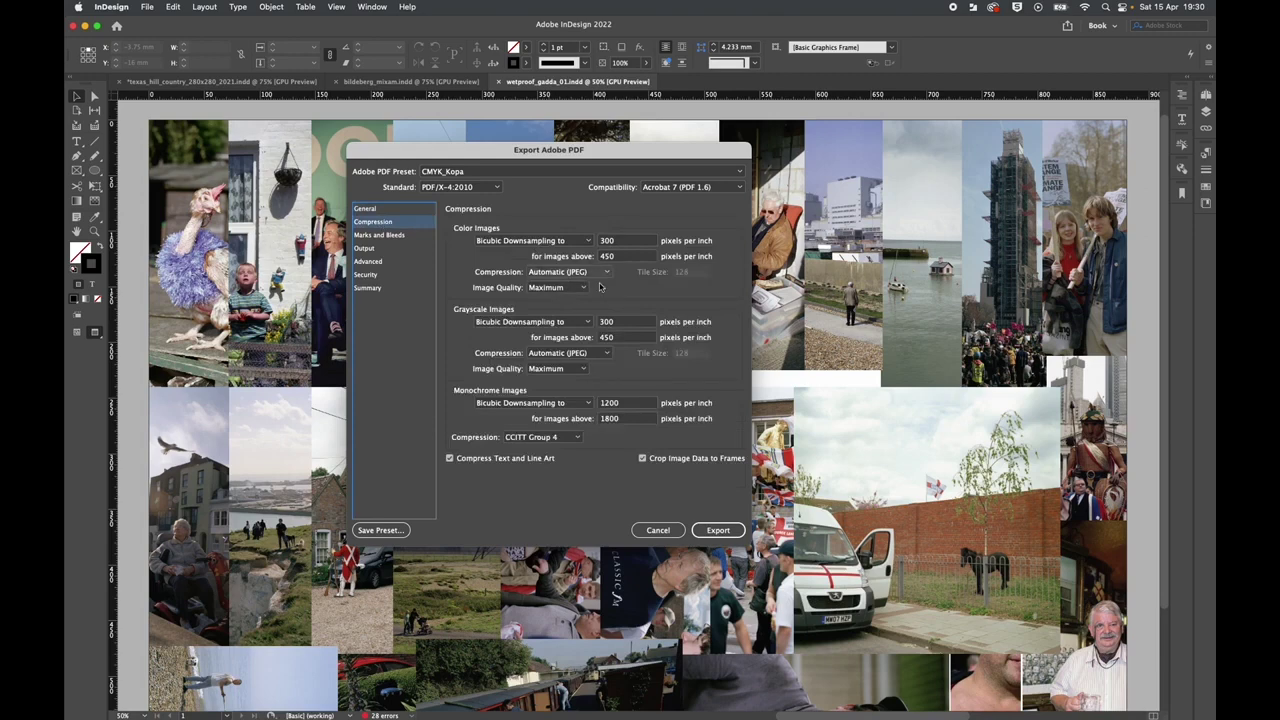
click(385, 236)
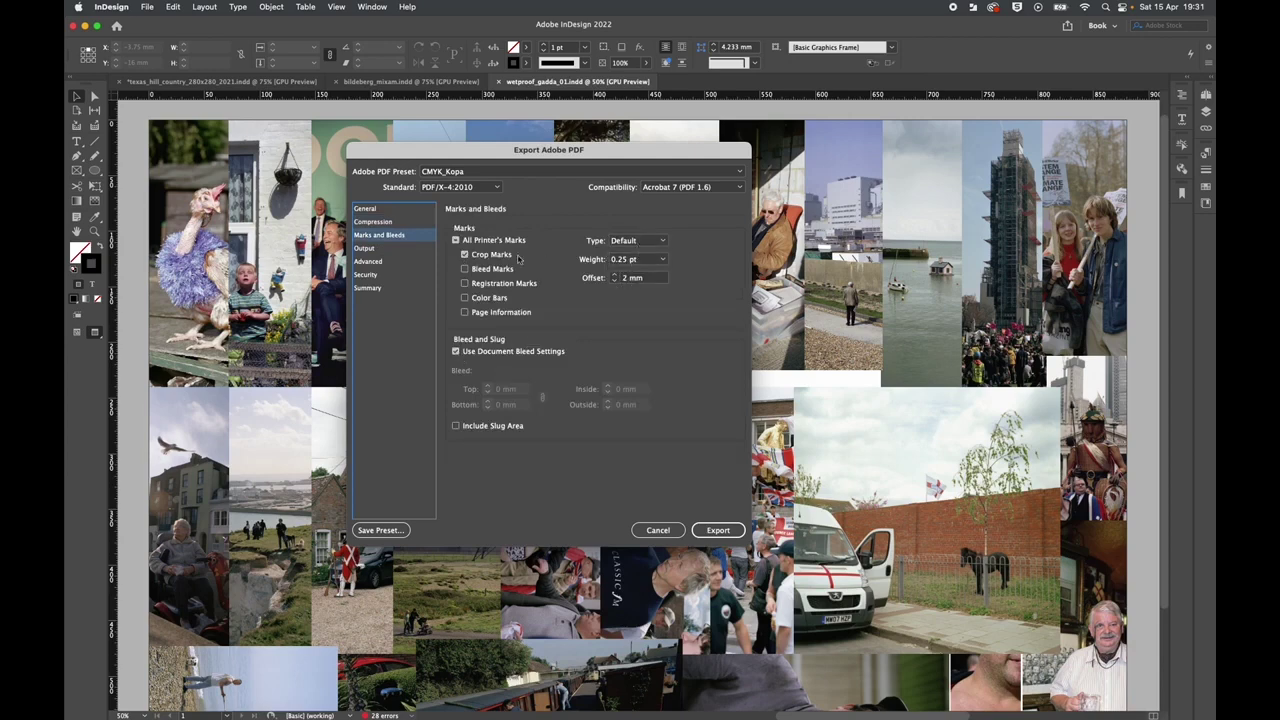
click(383, 251)
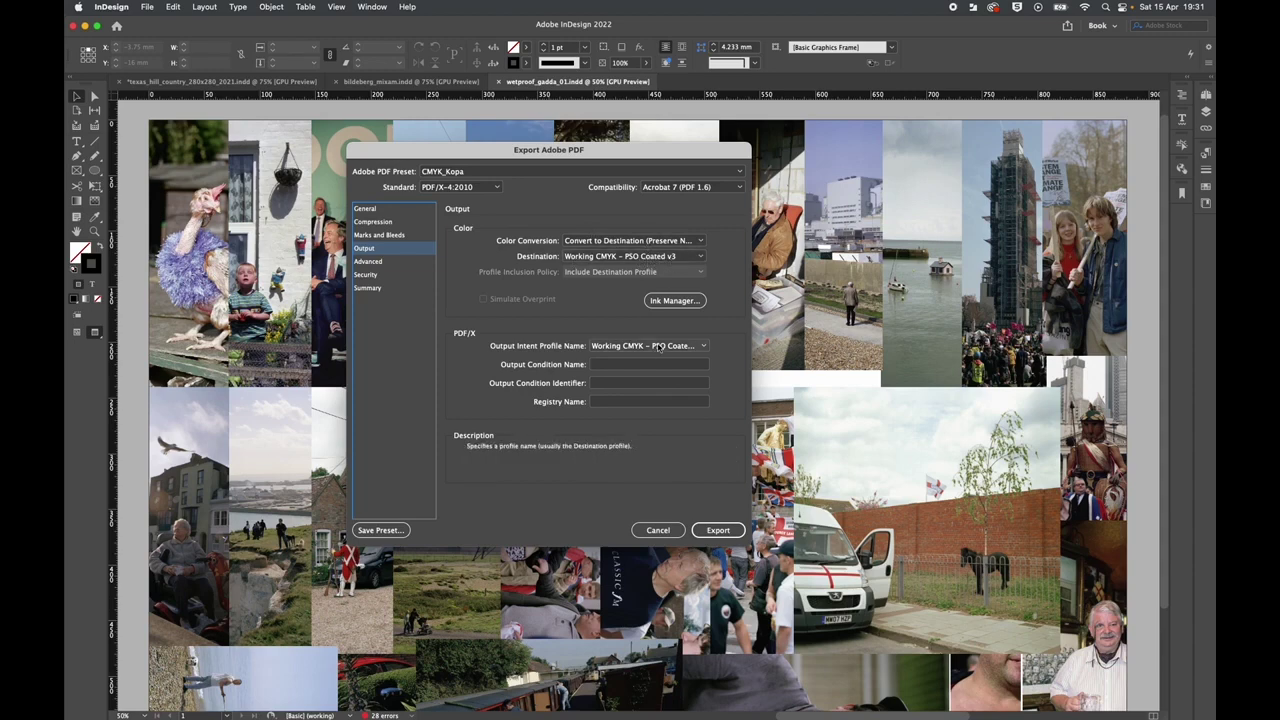
click(368, 261)
click(374, 276)
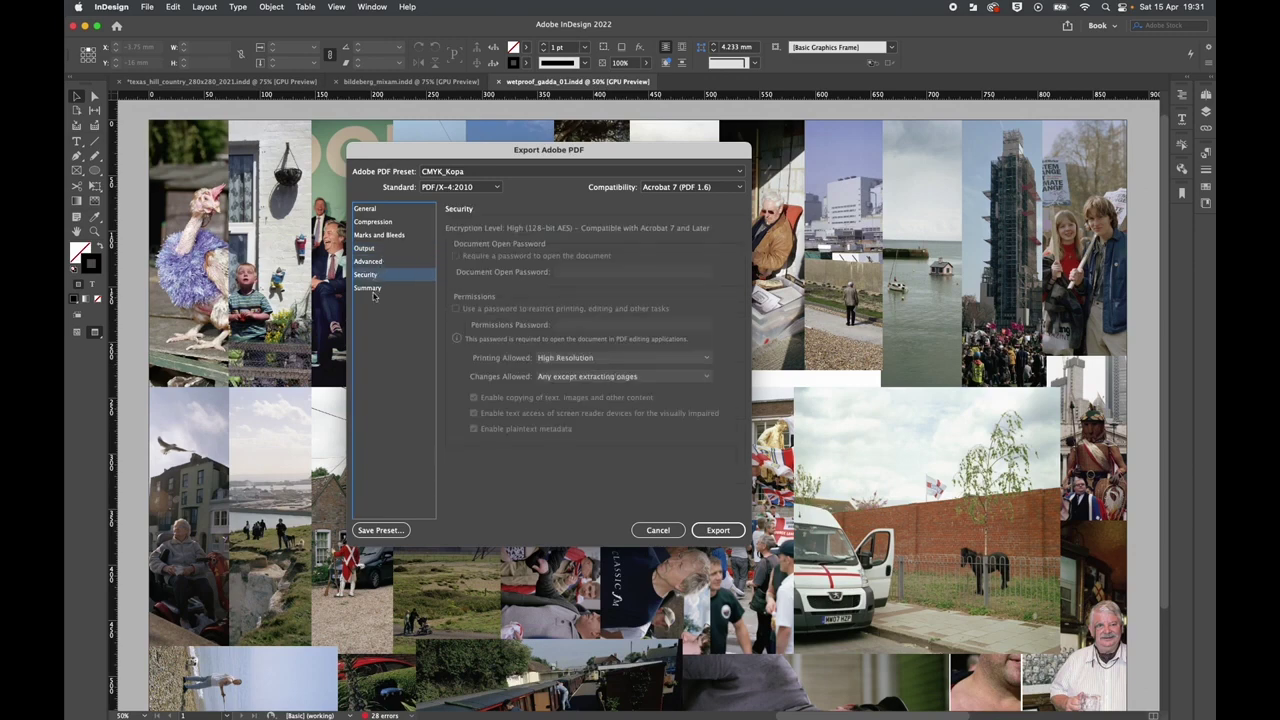
click(374, 291)
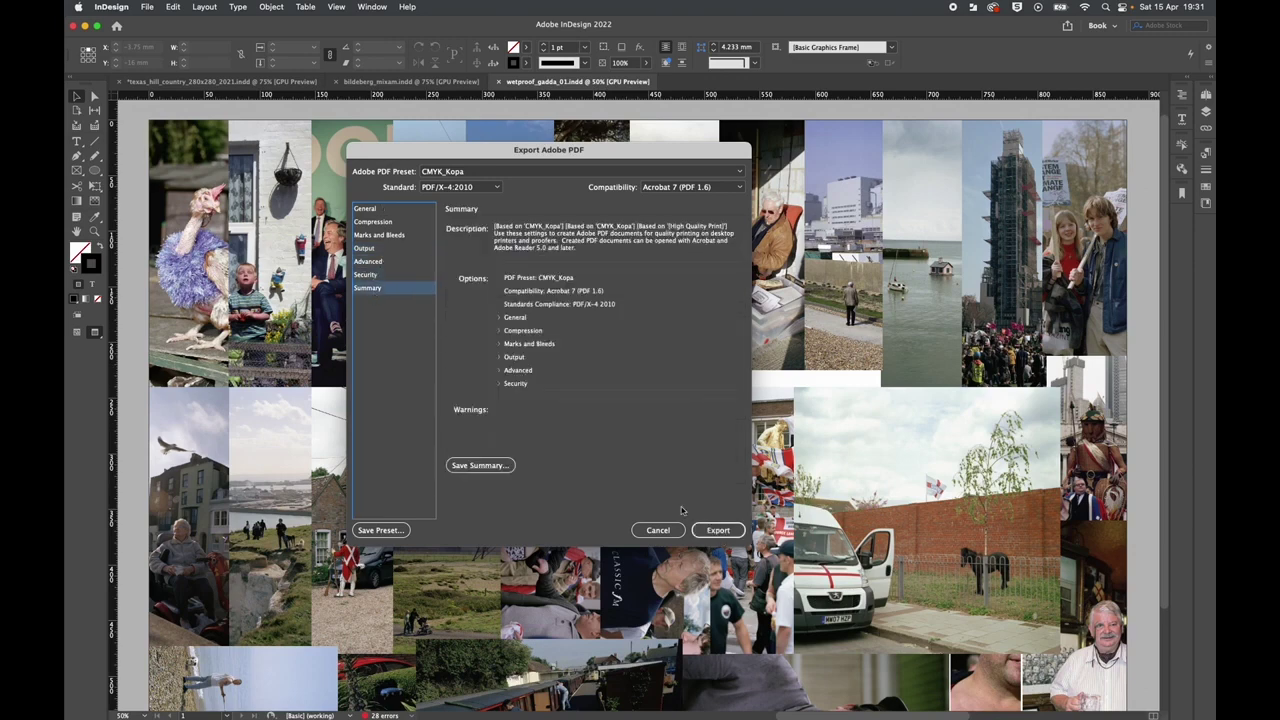
click(651, 529)
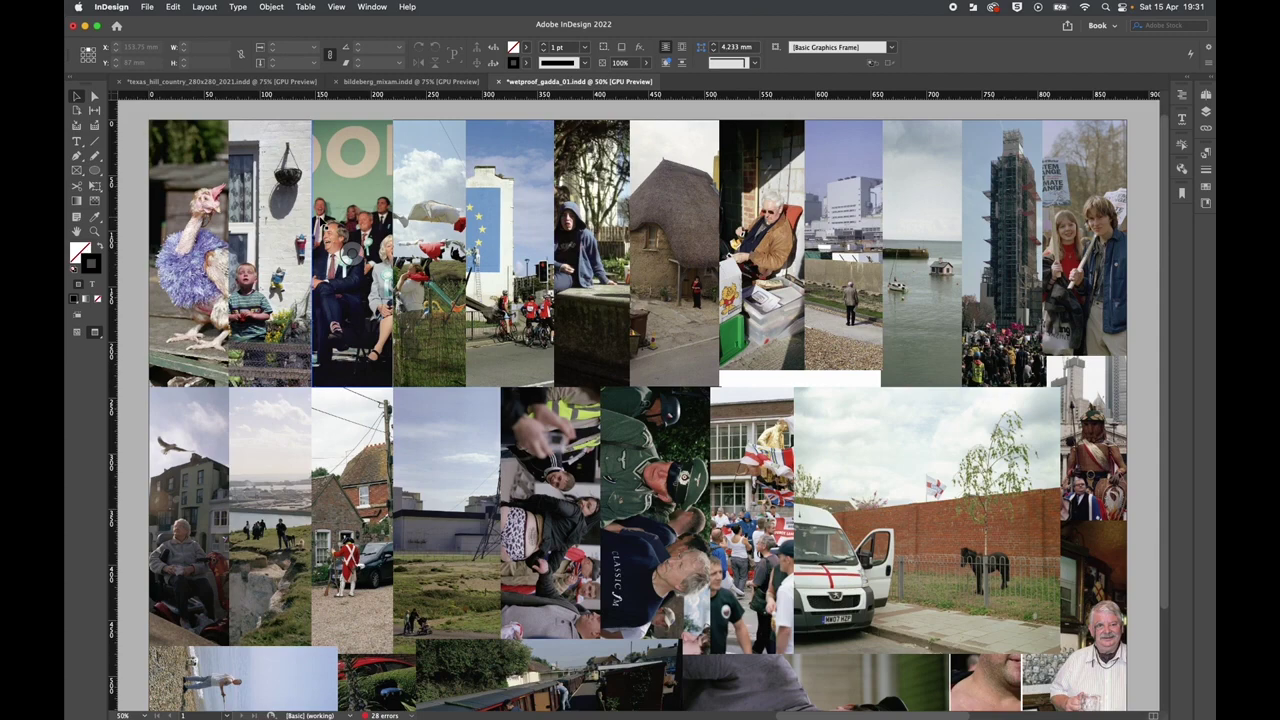
Switch to the texas_hill_country_280x280_2021.indd document and review its title page, preface and first colour photo spreads.
click(250, 83)
scroll(374, 243, up, 10)
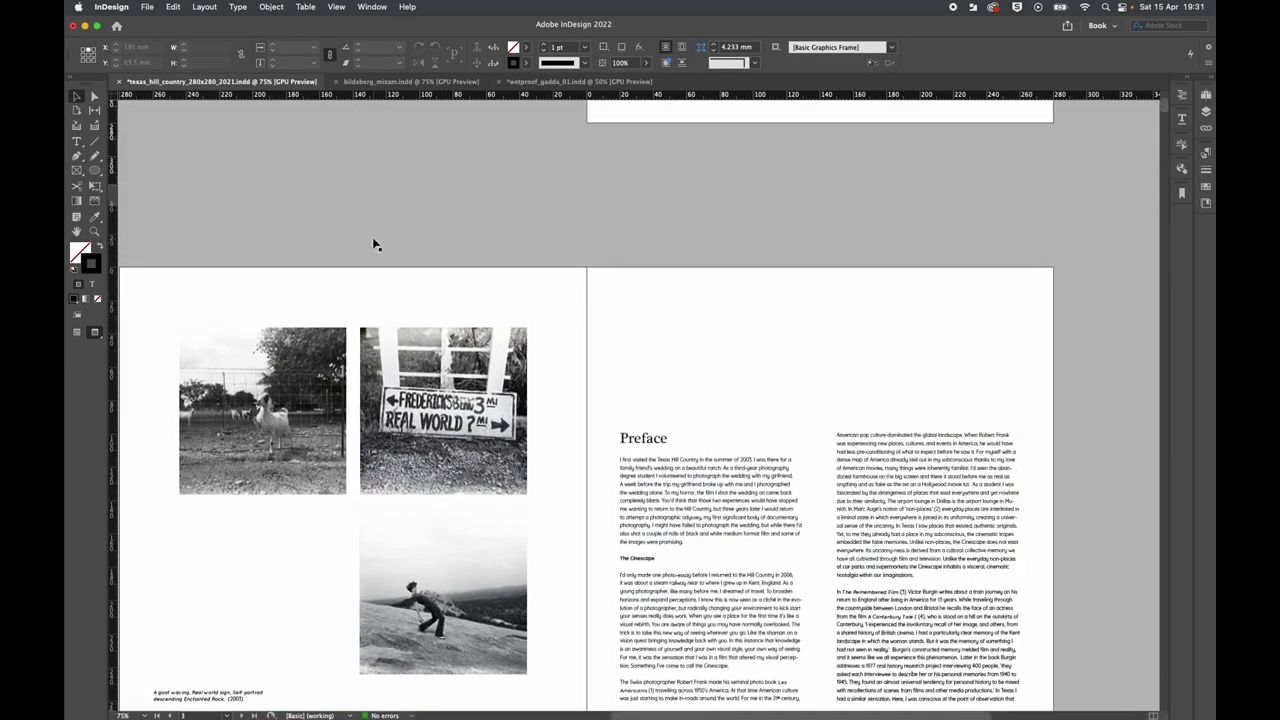
scroll(374, 243, down, 2)
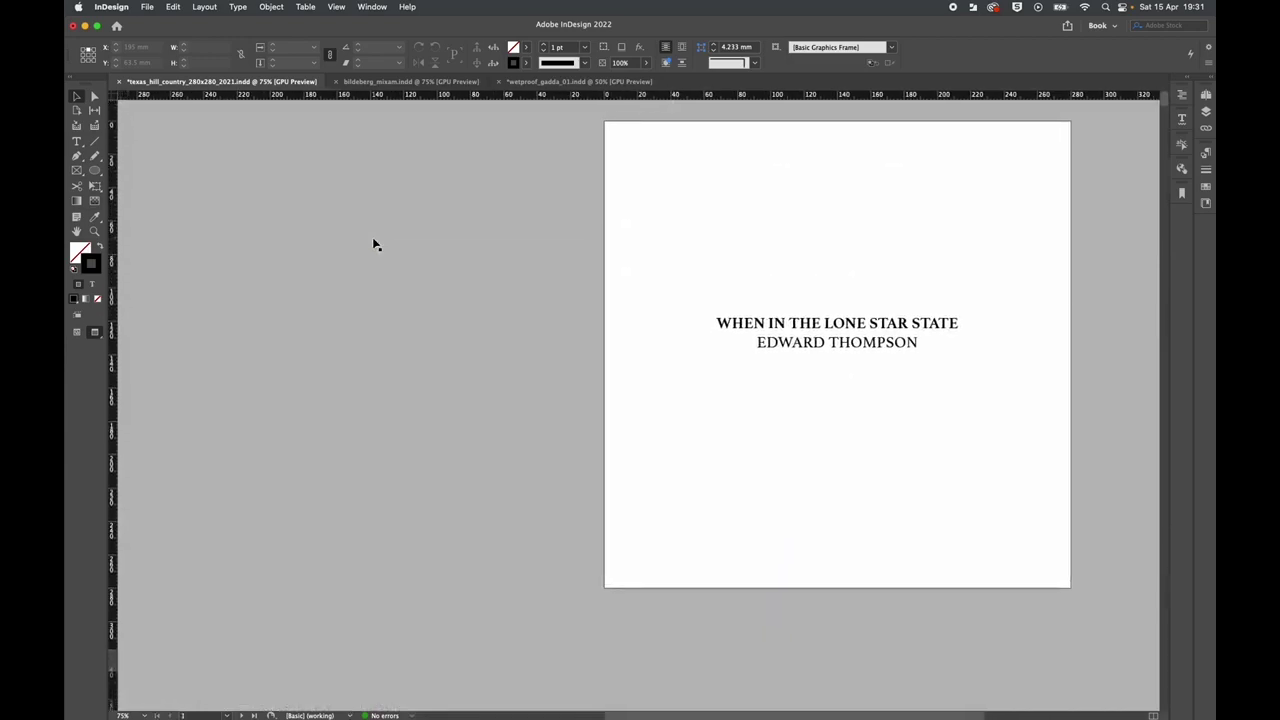
scroll(374, 243, down, 20)
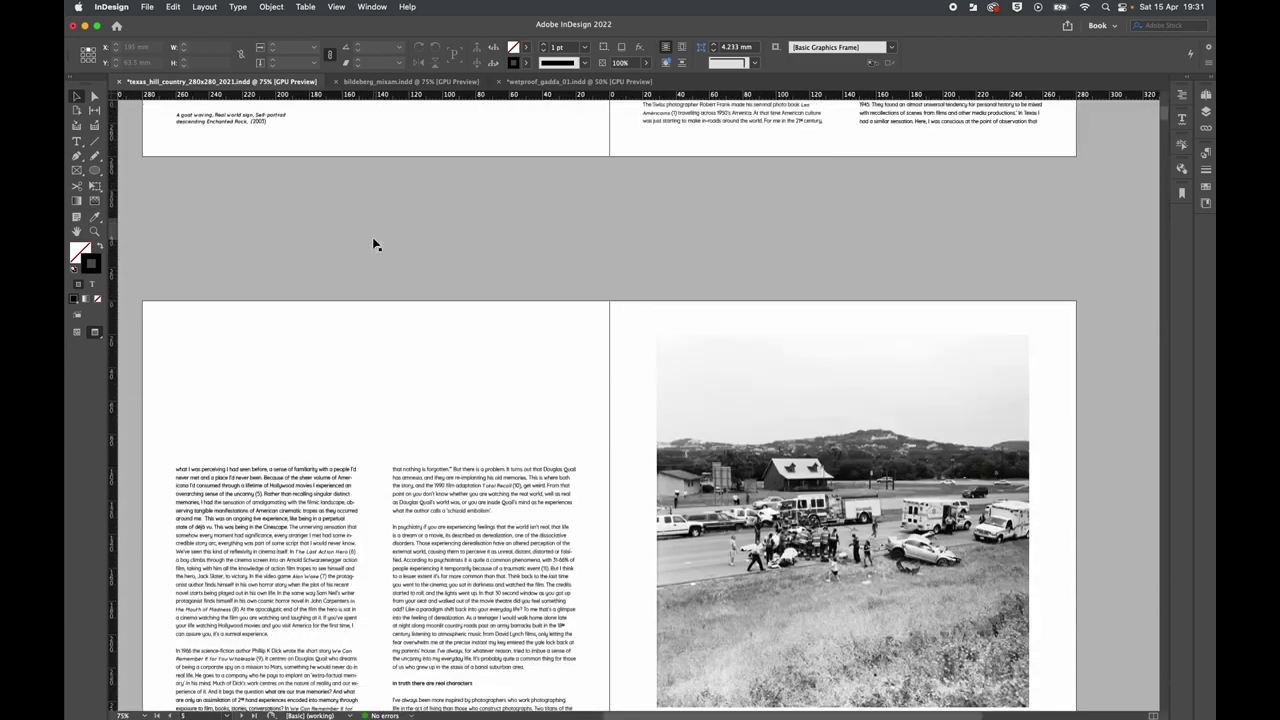
scroll(374, 243, down, 4)
scroll(374, 243, down, 20)
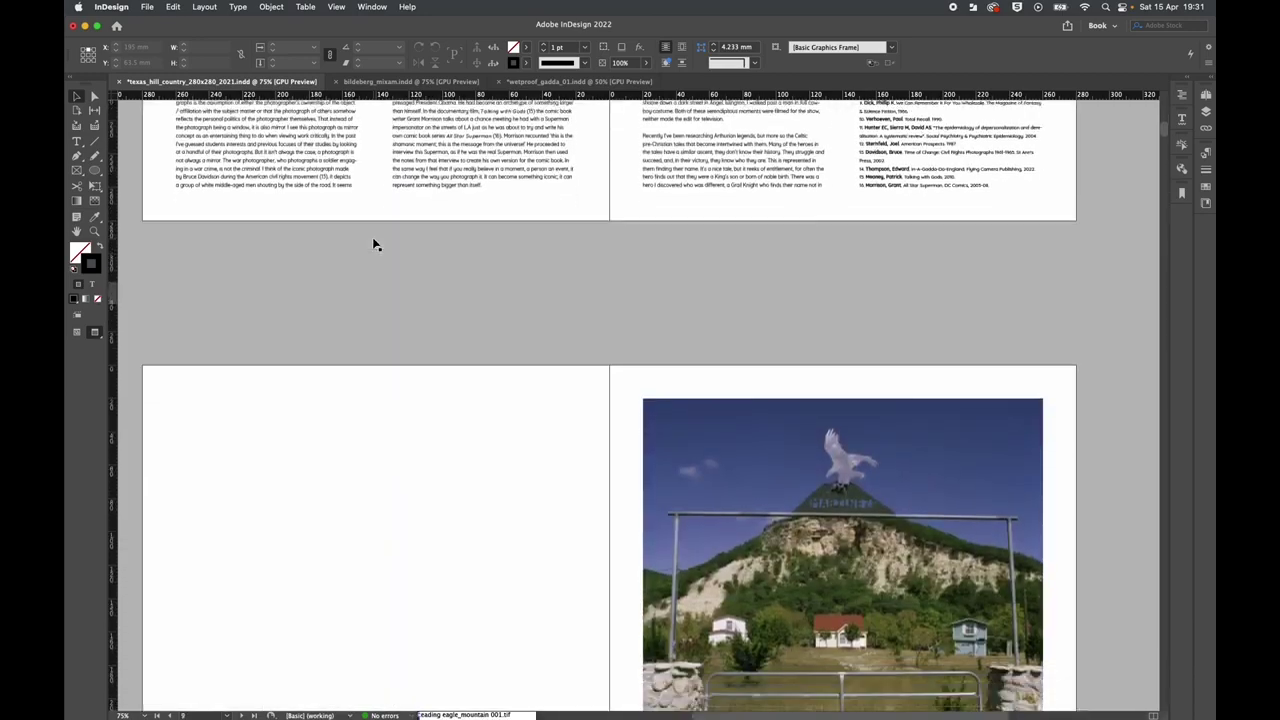
scroll(374, 243, down, 4)
scroll(297, 186, up, 1)
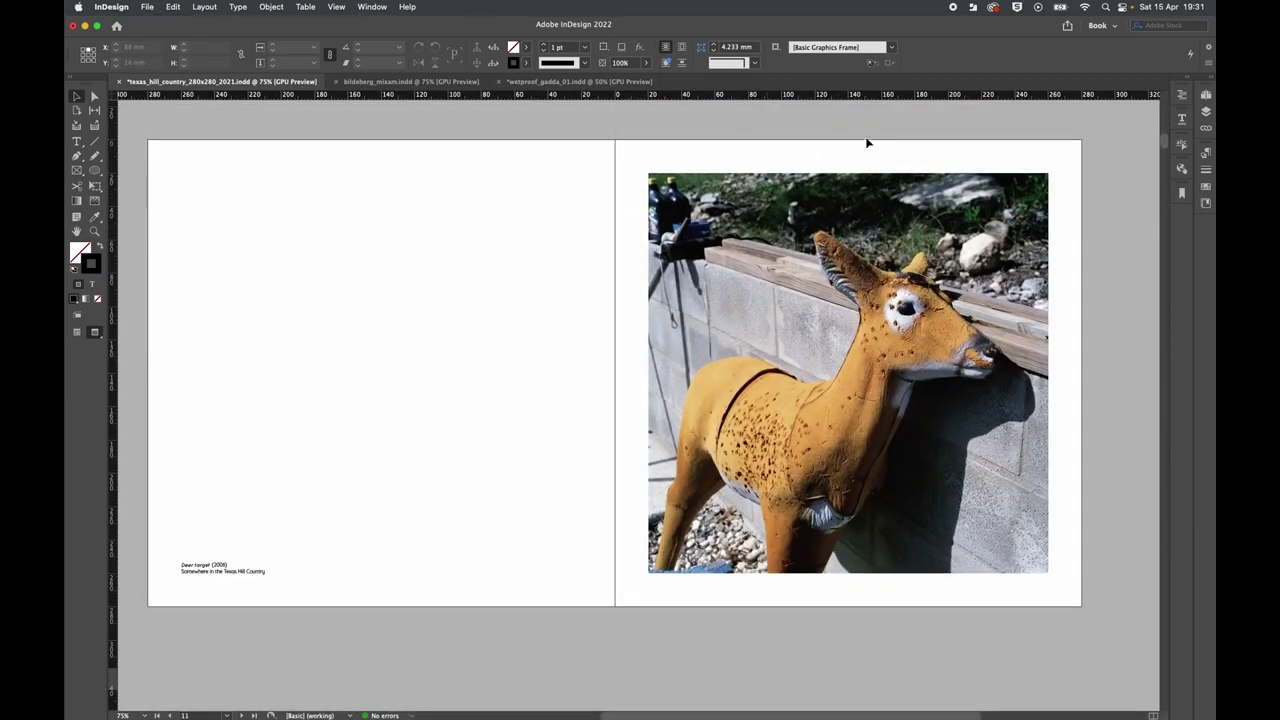
Go to spread 8–9 of the Texas Hill Country book and review the photo spreads up to the portrait on page 19.
click(1204, 96)
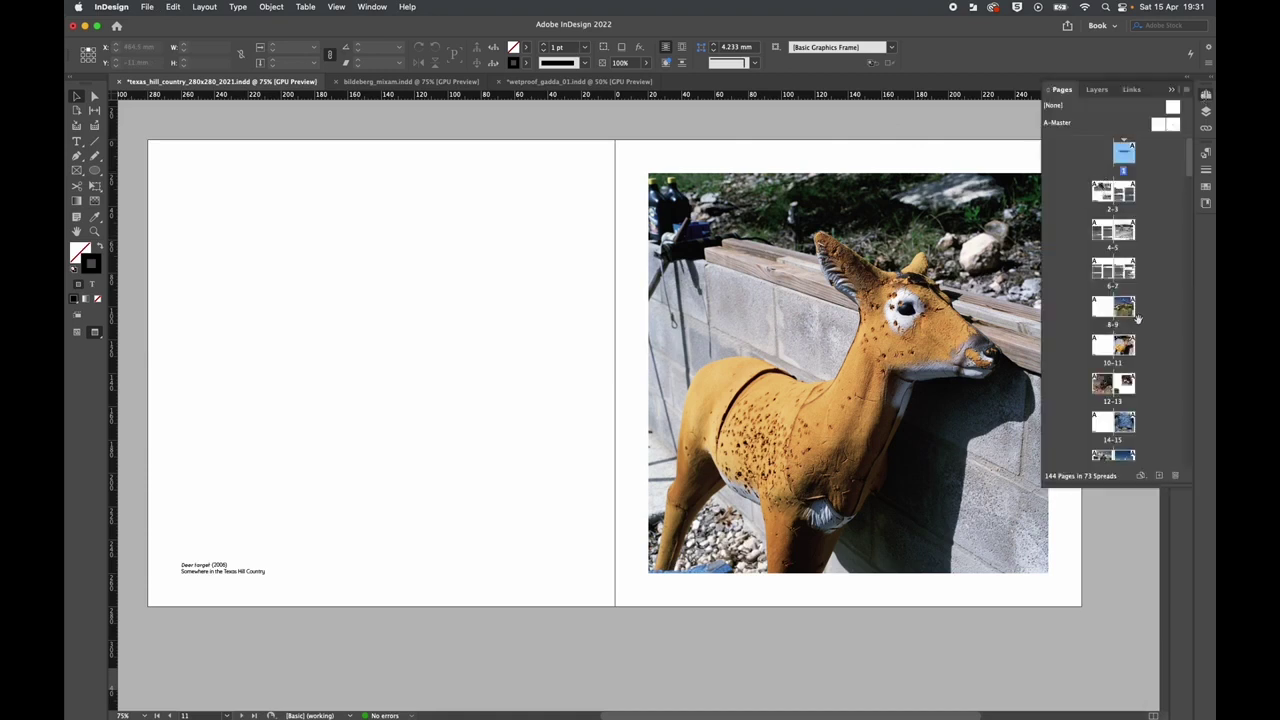
double_click(1125, 307)
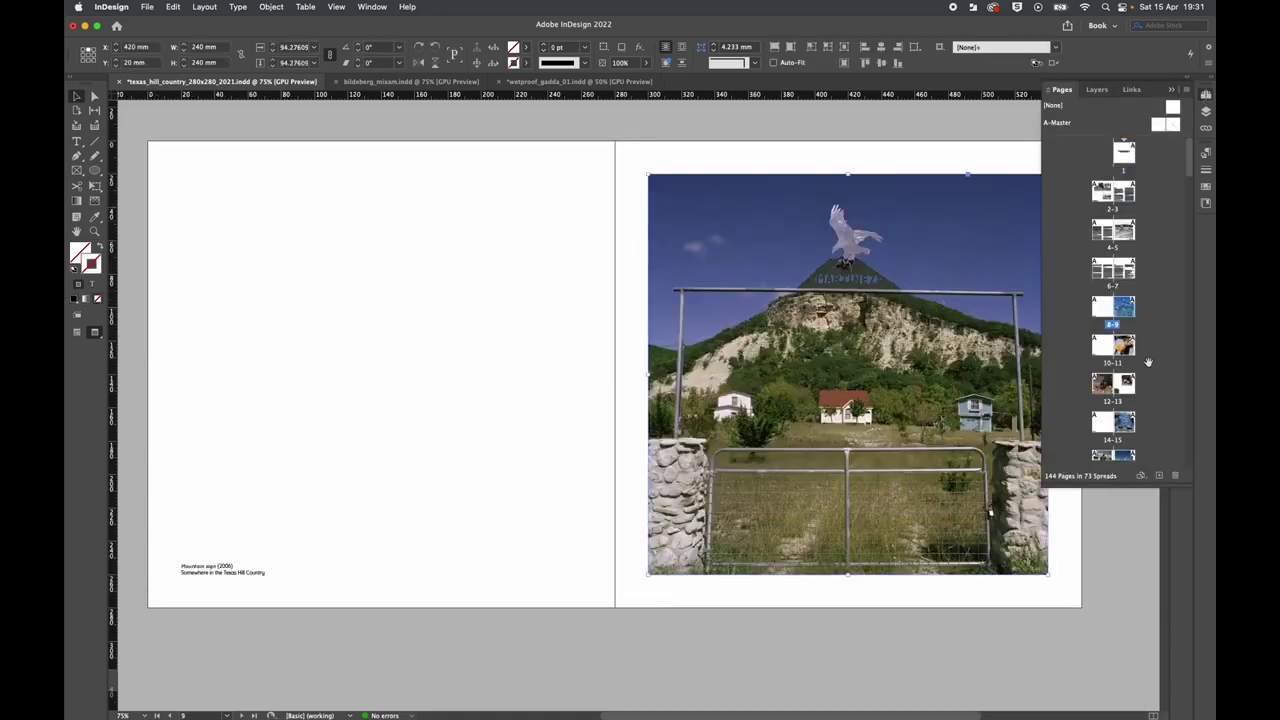
click(891, 140)
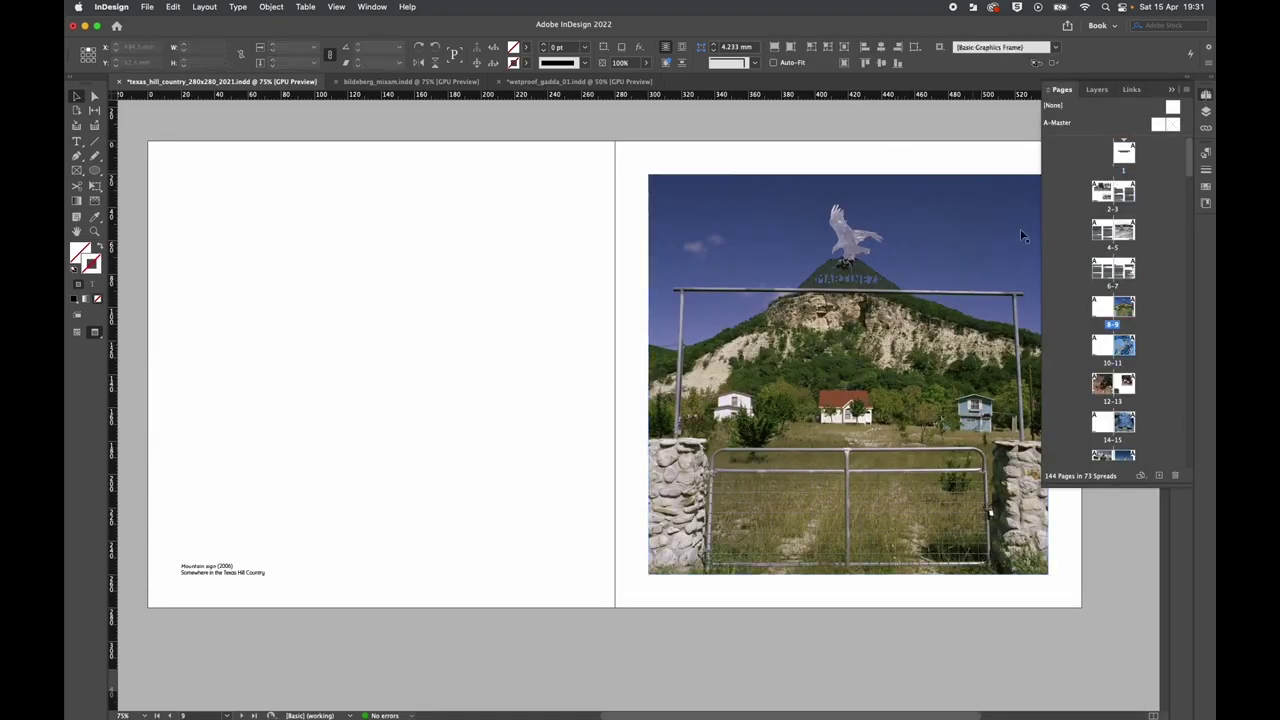
click(1173, 92)
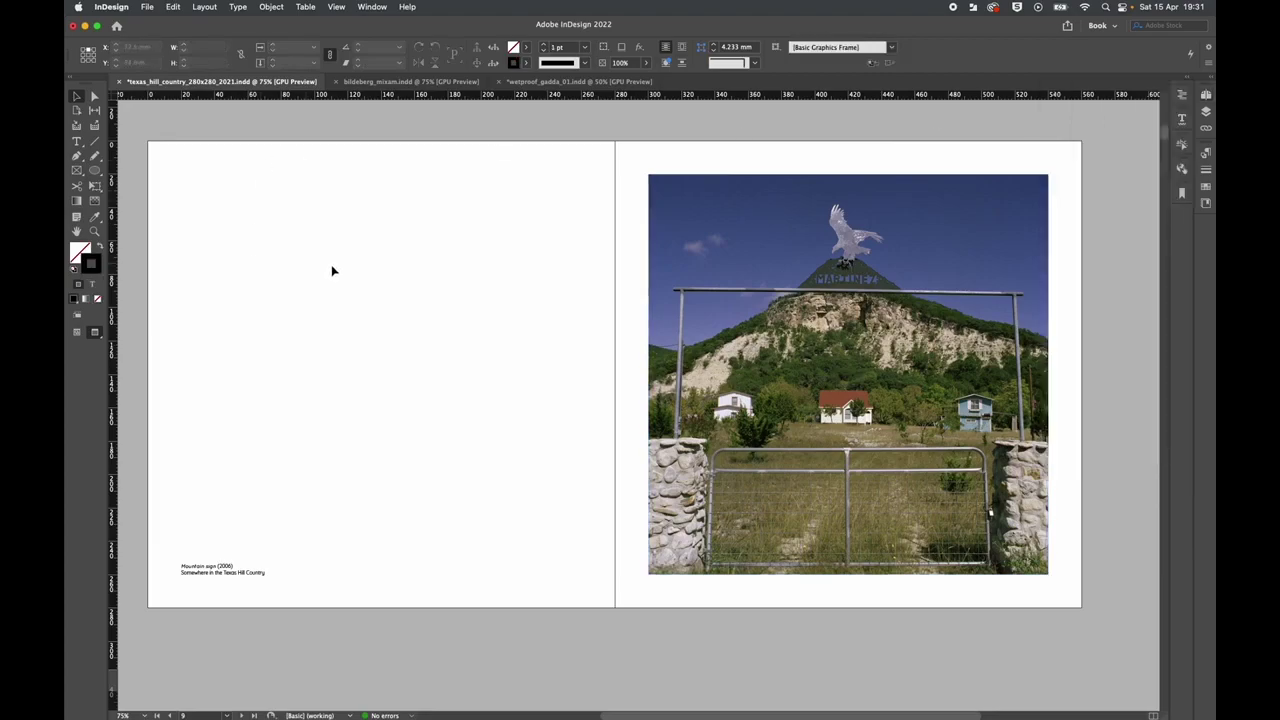
scroll(333, 270, down, 10)
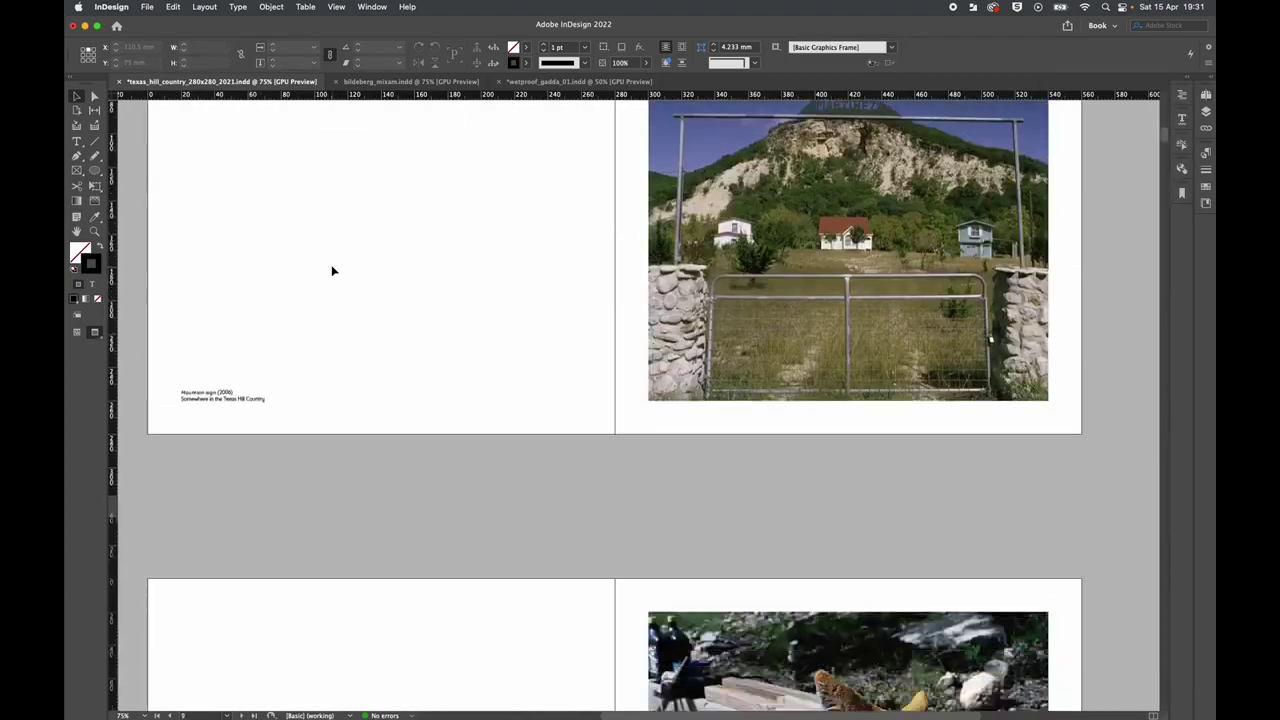
scroll(333, 270, down, 15)
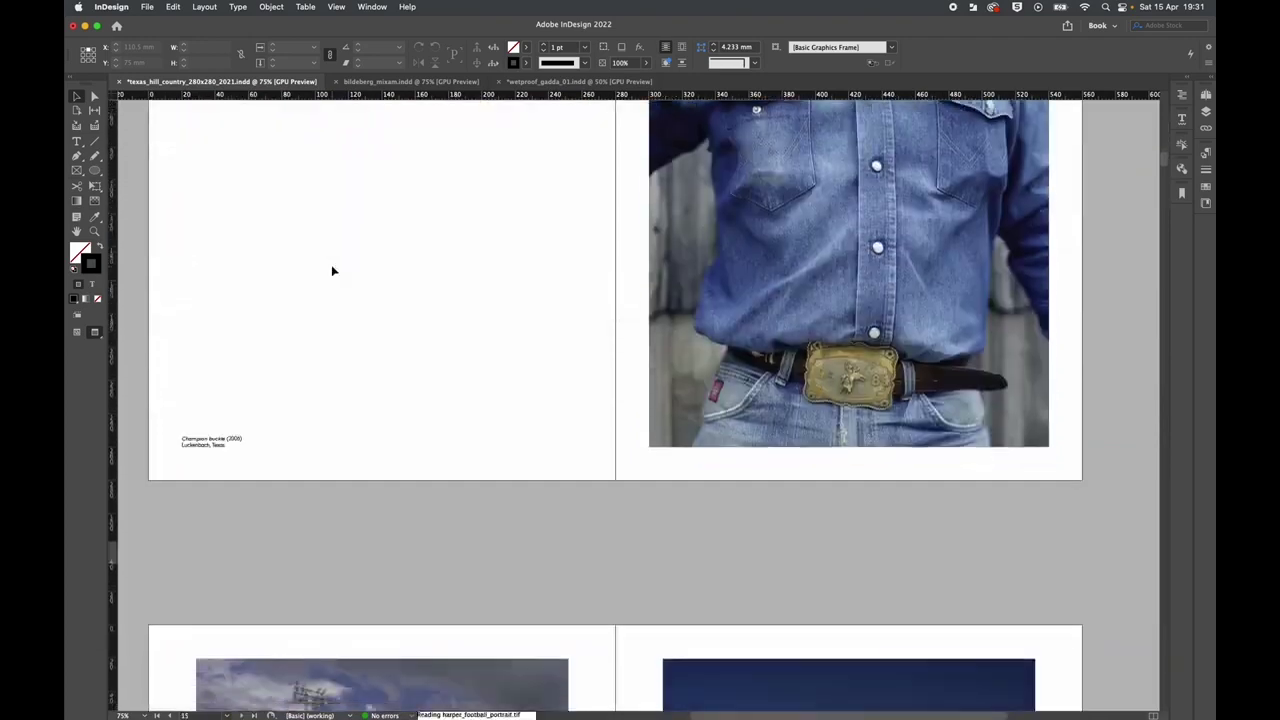
scroll(333, 271, down, 15)
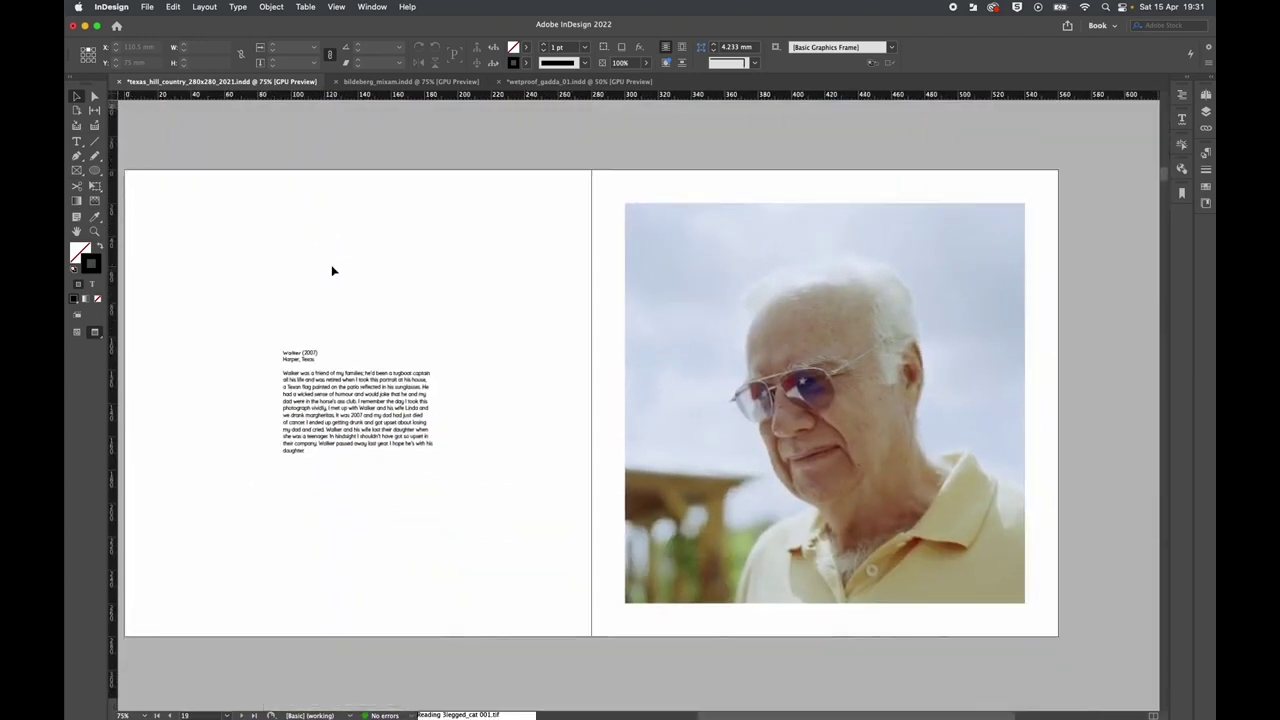
scroll(333, 270, down, 2)
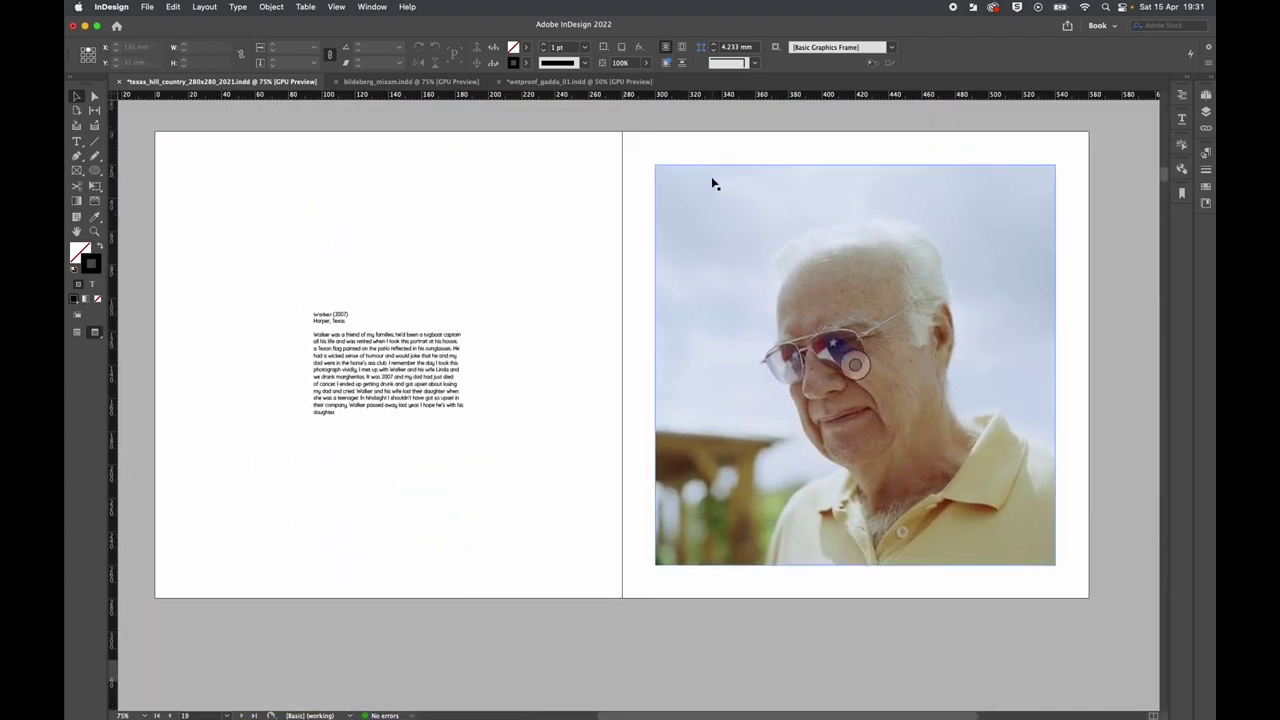
Check the column guides and bleed on the page 19 spread, and review the following photo spreads through page 41.
key(w)
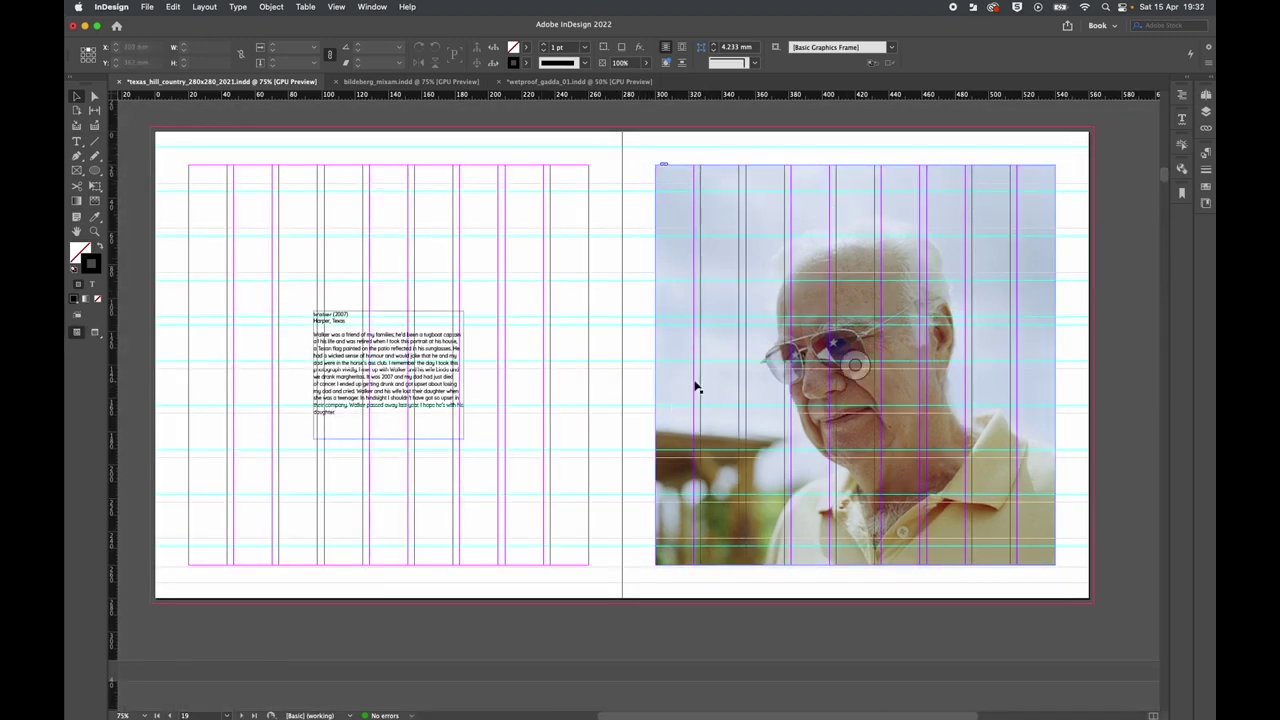
key(w)
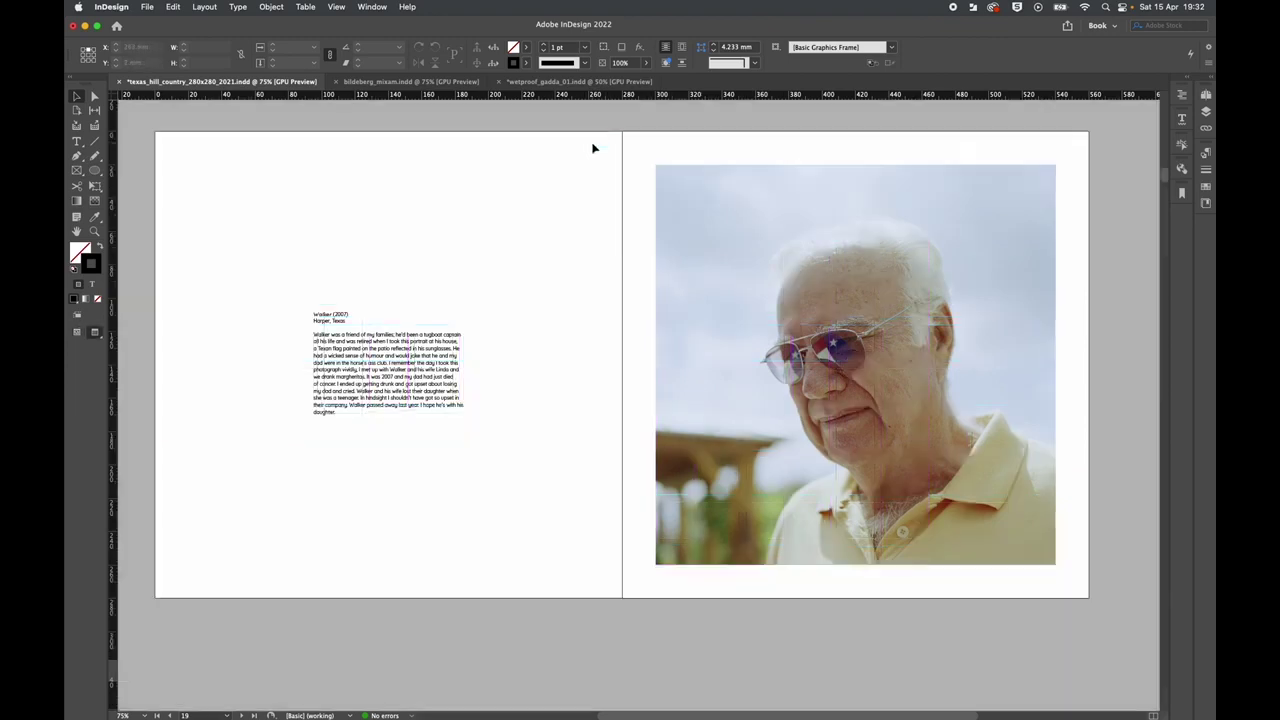
scroll(591, 148, down, 10)
scroll(591, 148, down, 15)
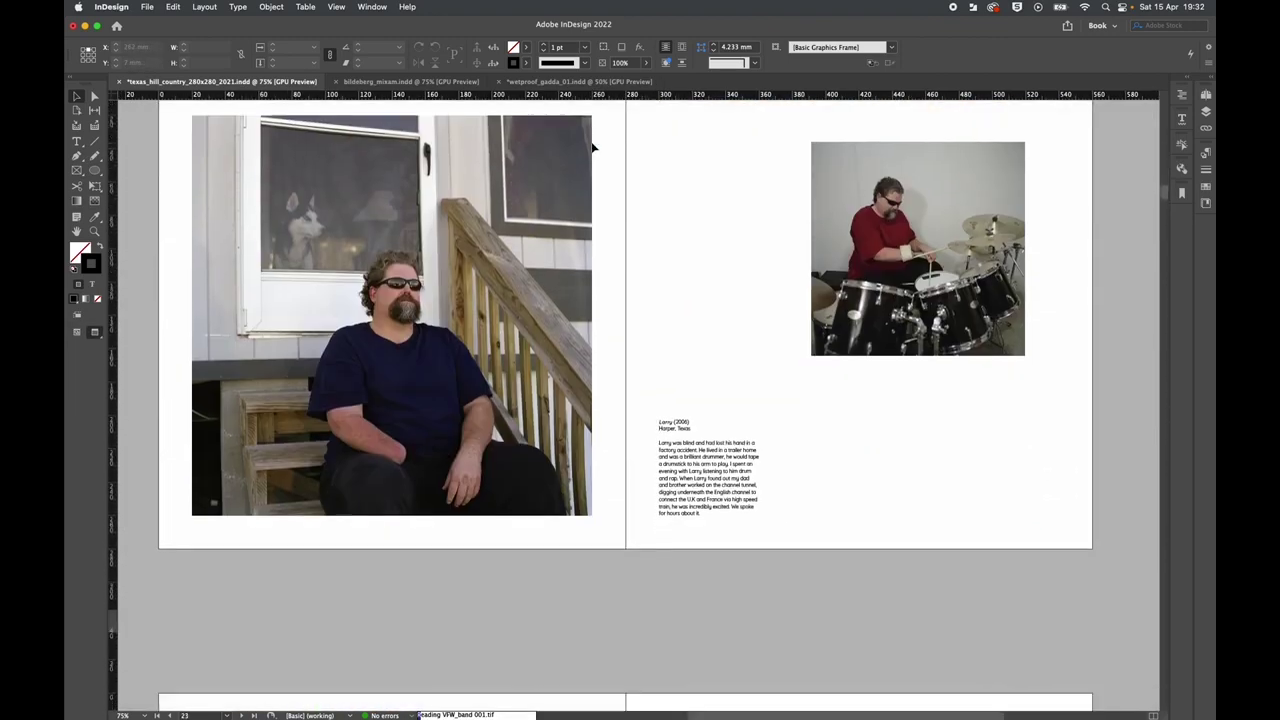
scroll(591, 148, down, 20)
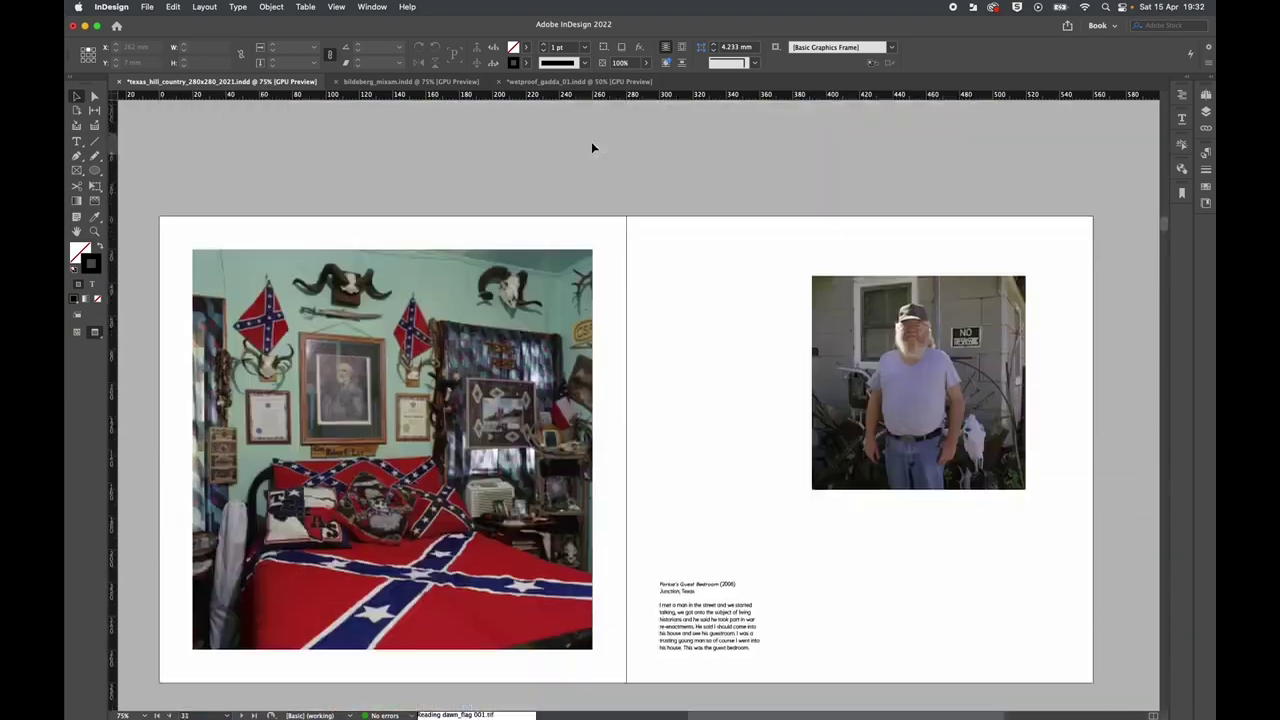
scroll(591, 148, down, 3)
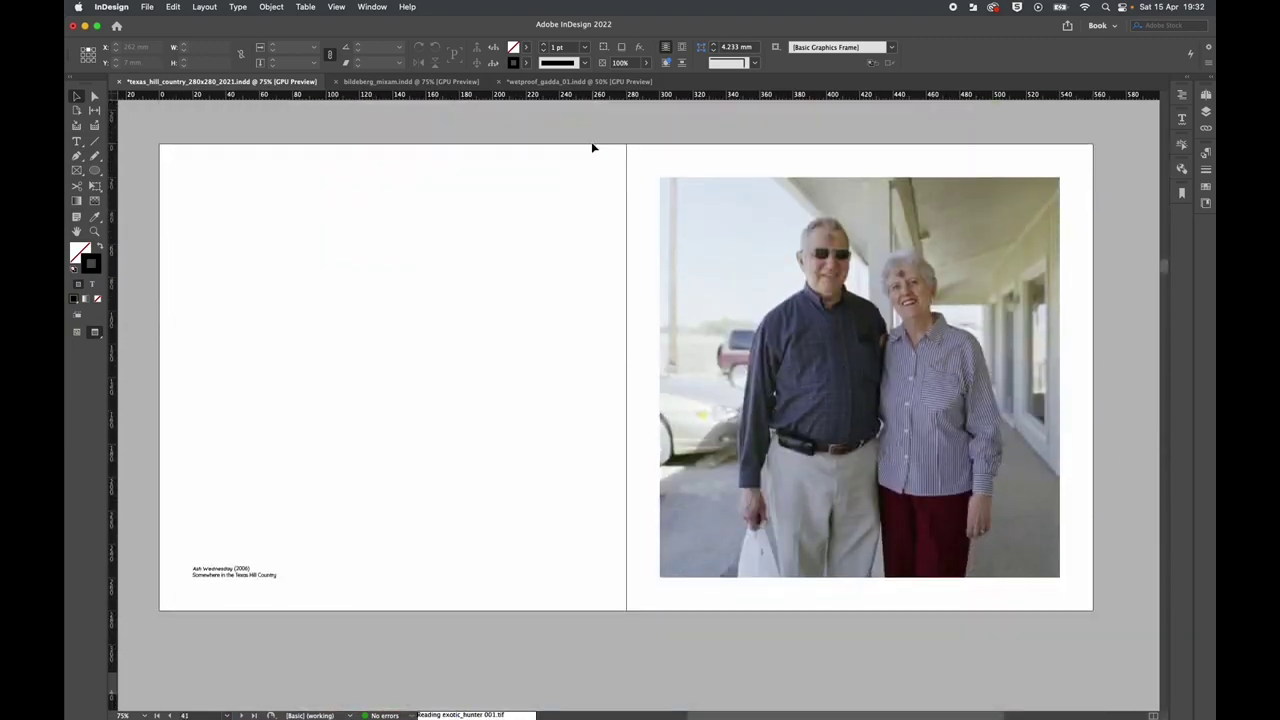
Examine the photo spreads on pages 39 to 41 with Overprint Preview, and switch the overprint preview back off.
click(336, 8)
click(360, 26)
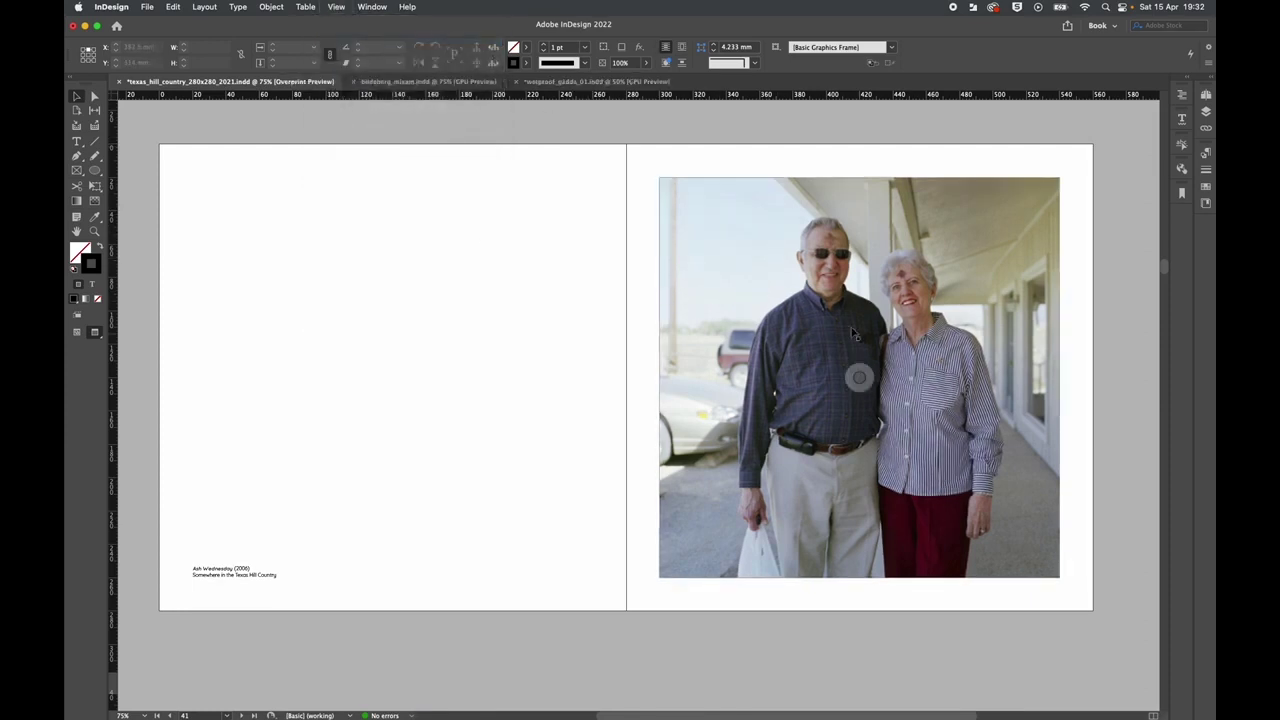
scroll(508, 289, up, 10)
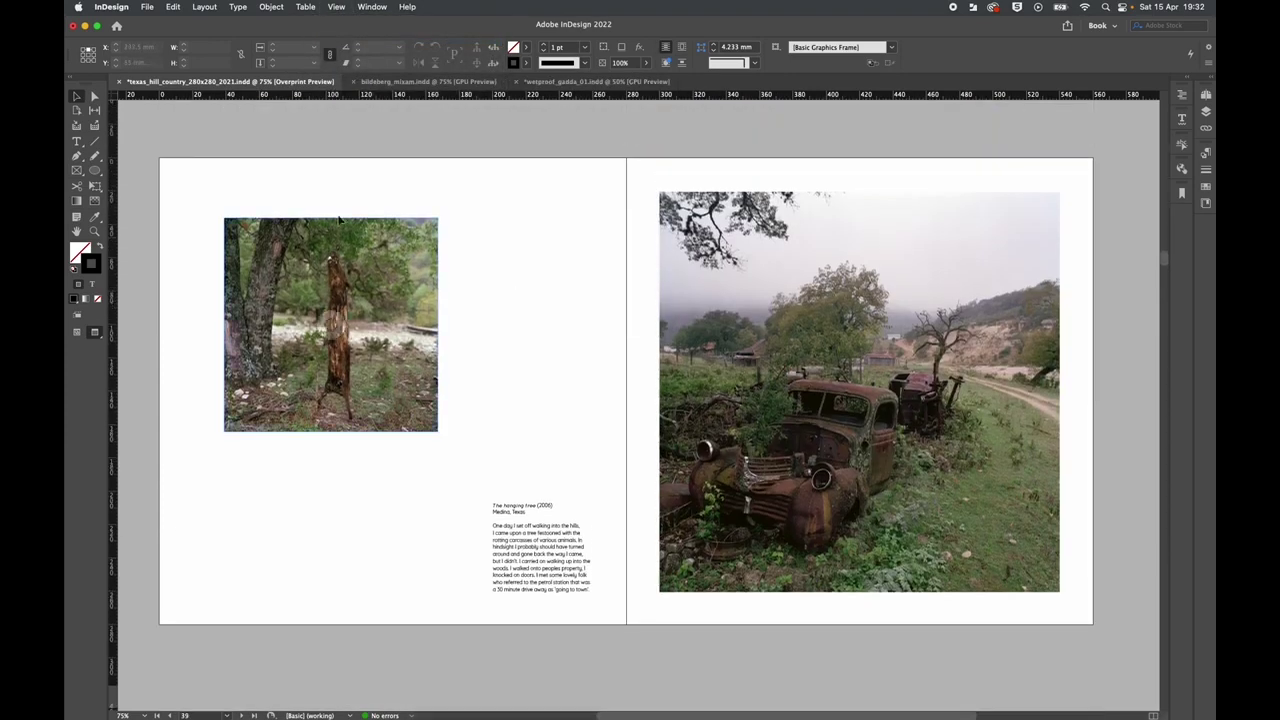
click(349, 7)
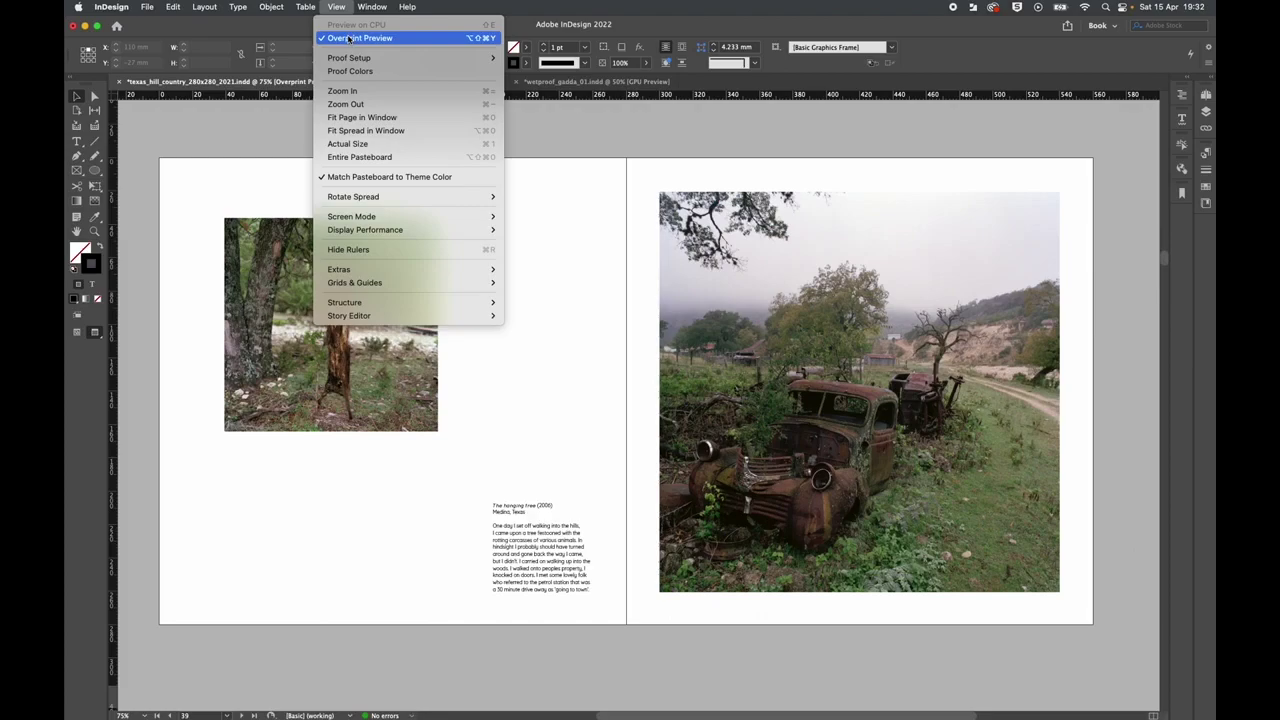
click(349, 38)
Return to the mountain sign spread on page 9 and review the available Adobe PDF presets without exporting.
scroll(535, 263, up, 20)
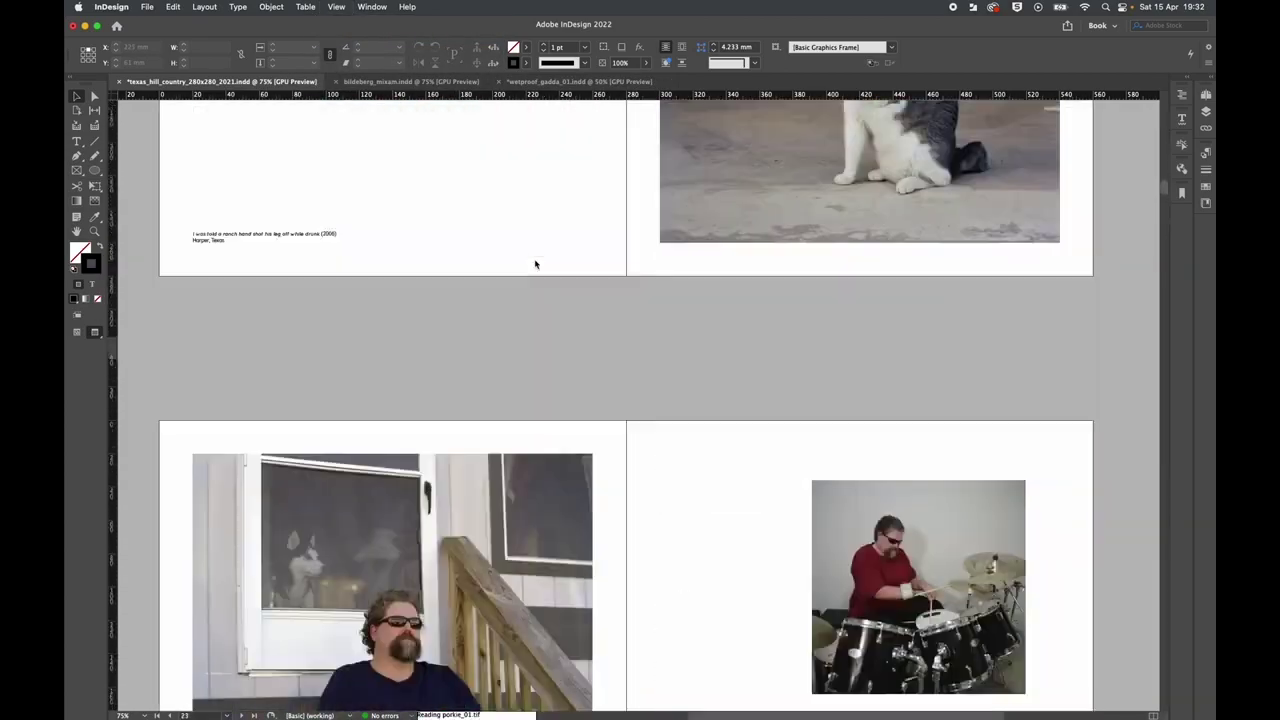
scroll(535, 264, up, 20)
click(147, 7)
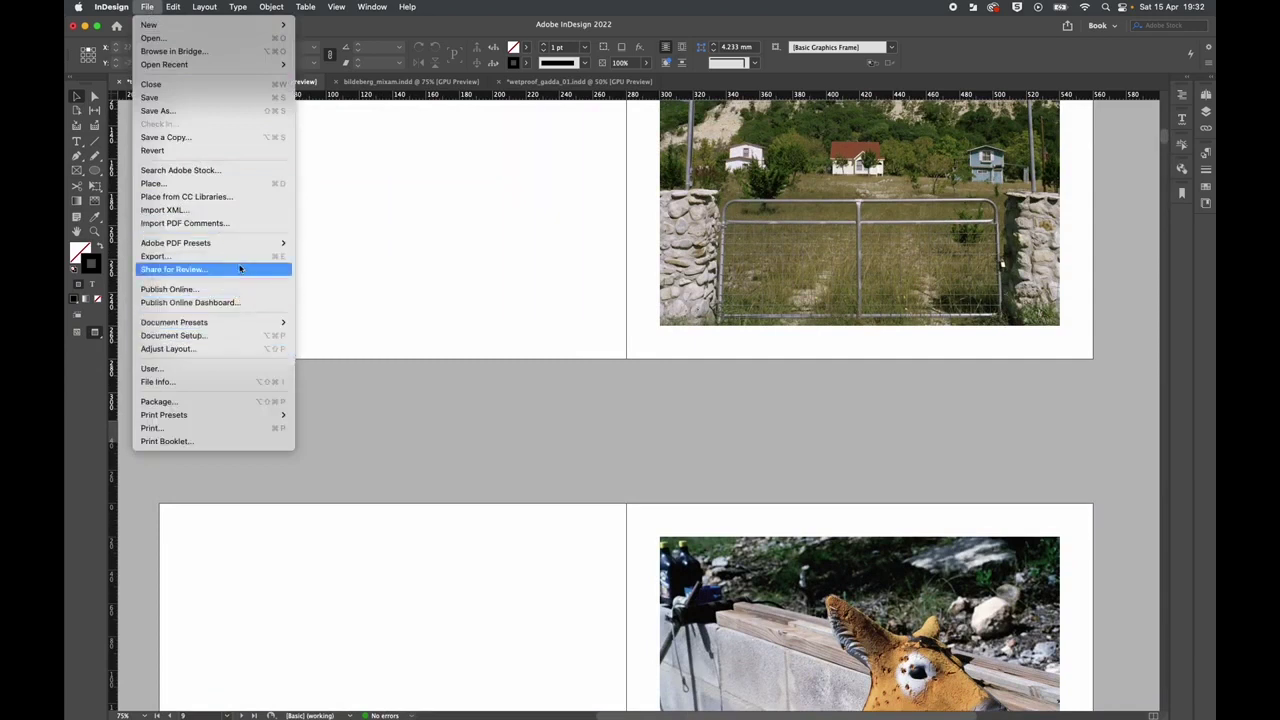
mouse_move(265, 243)
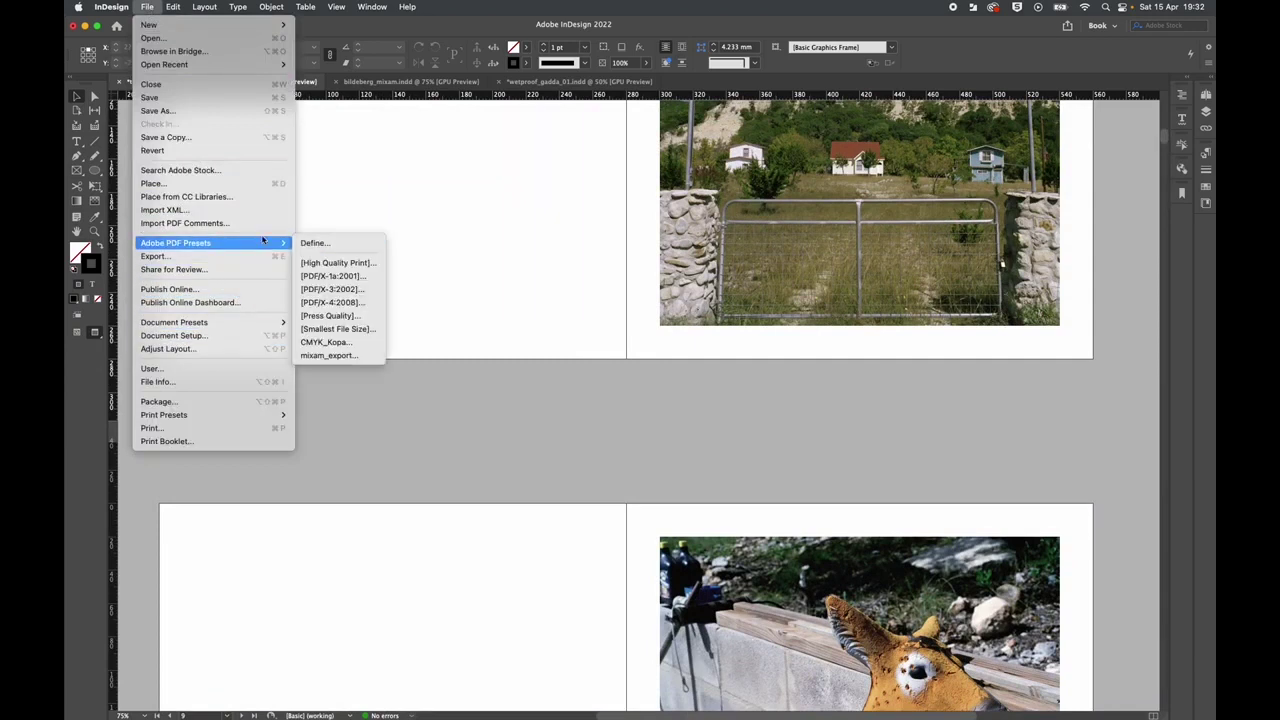
click(390, 207)
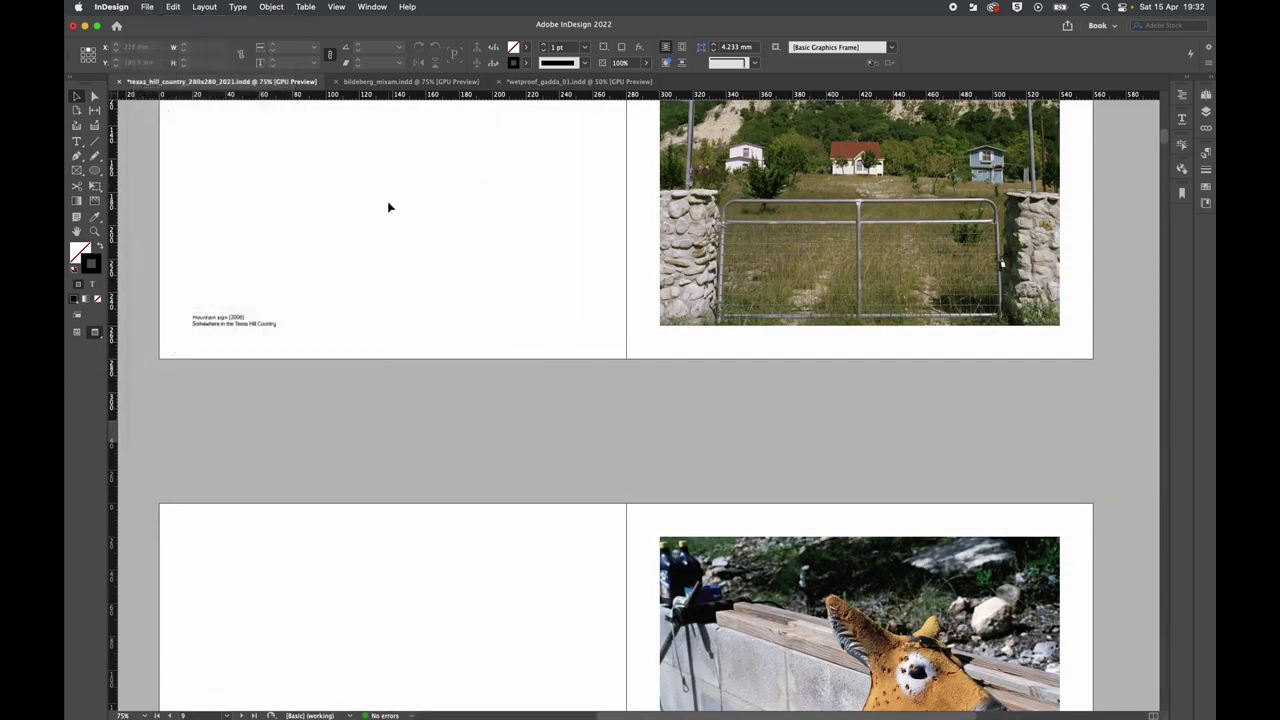
Switch to bildeberg_mixam.indd and examine the margins and bleed of its opening spreads with guides shown, up to the page 7 portrait.
click(380, 81)
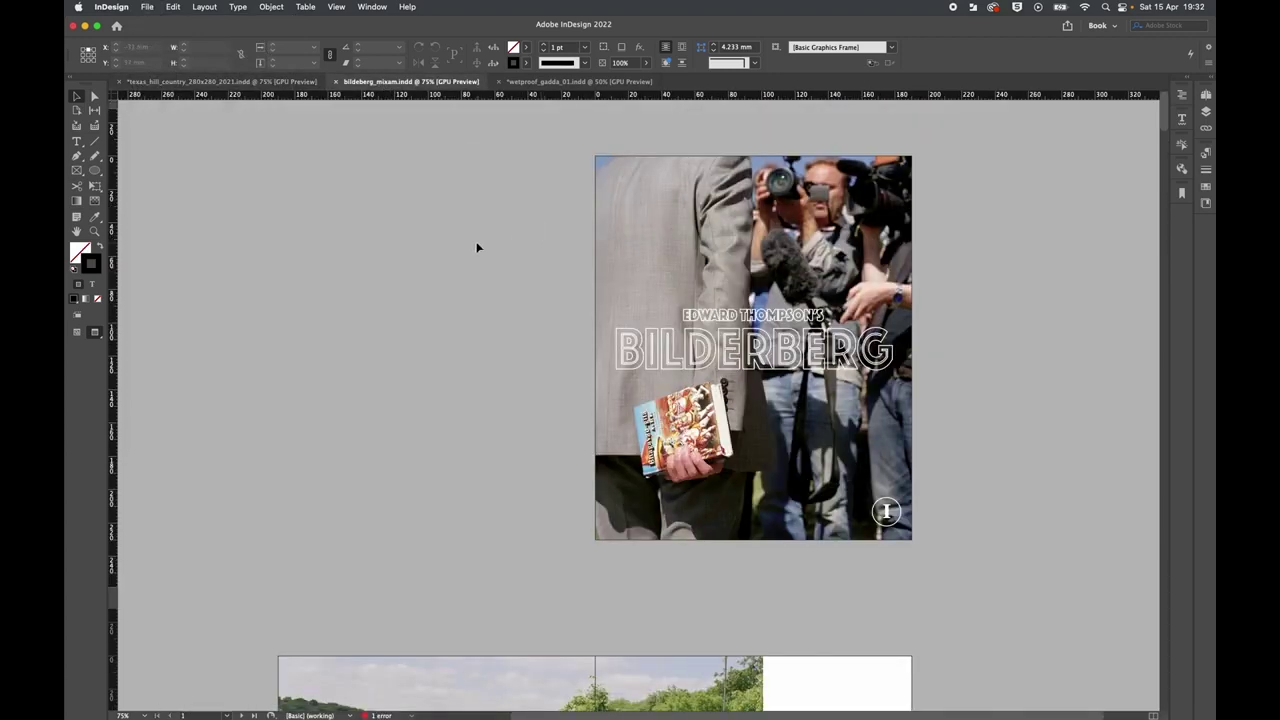
scroll(477, 247, down, 8)
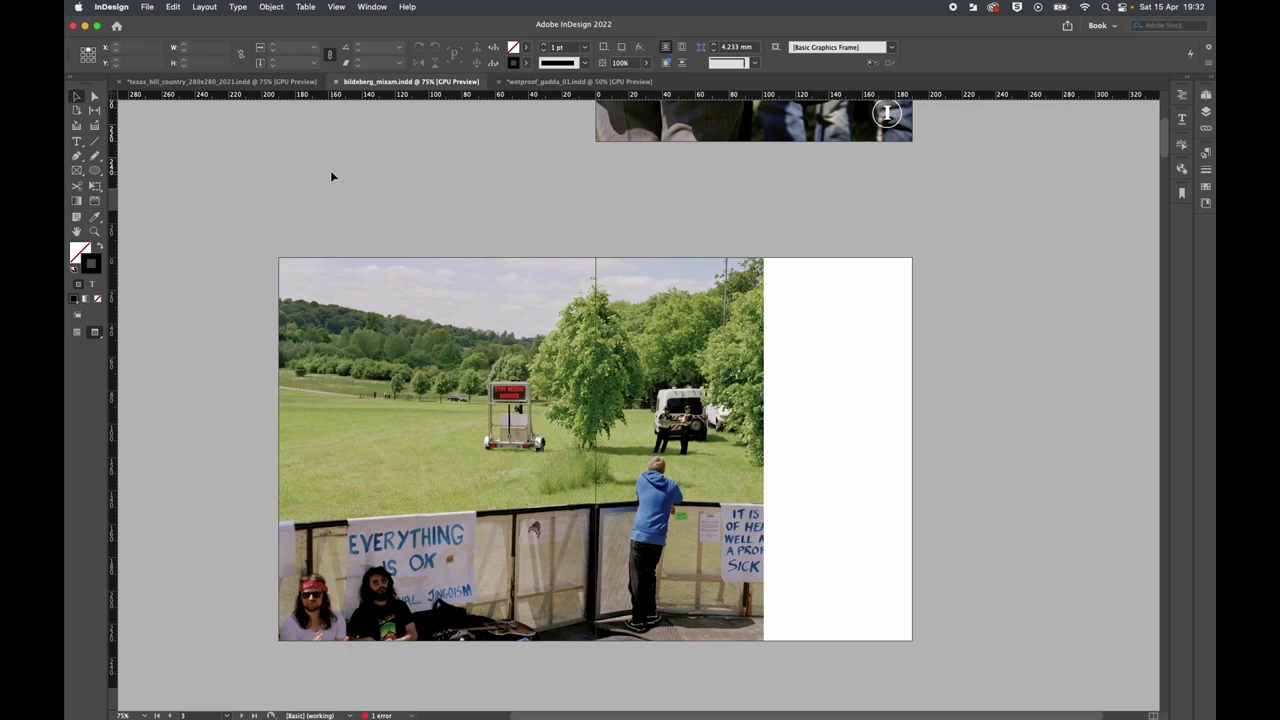
key(w)
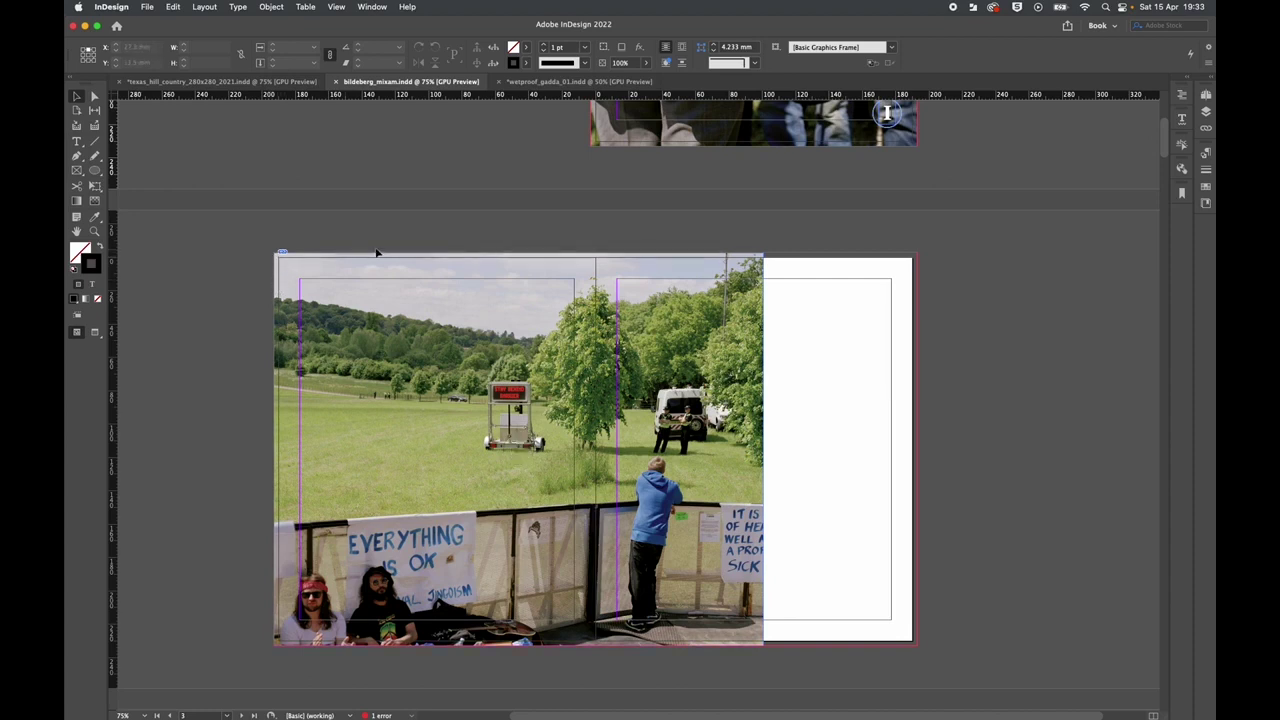
key(w)
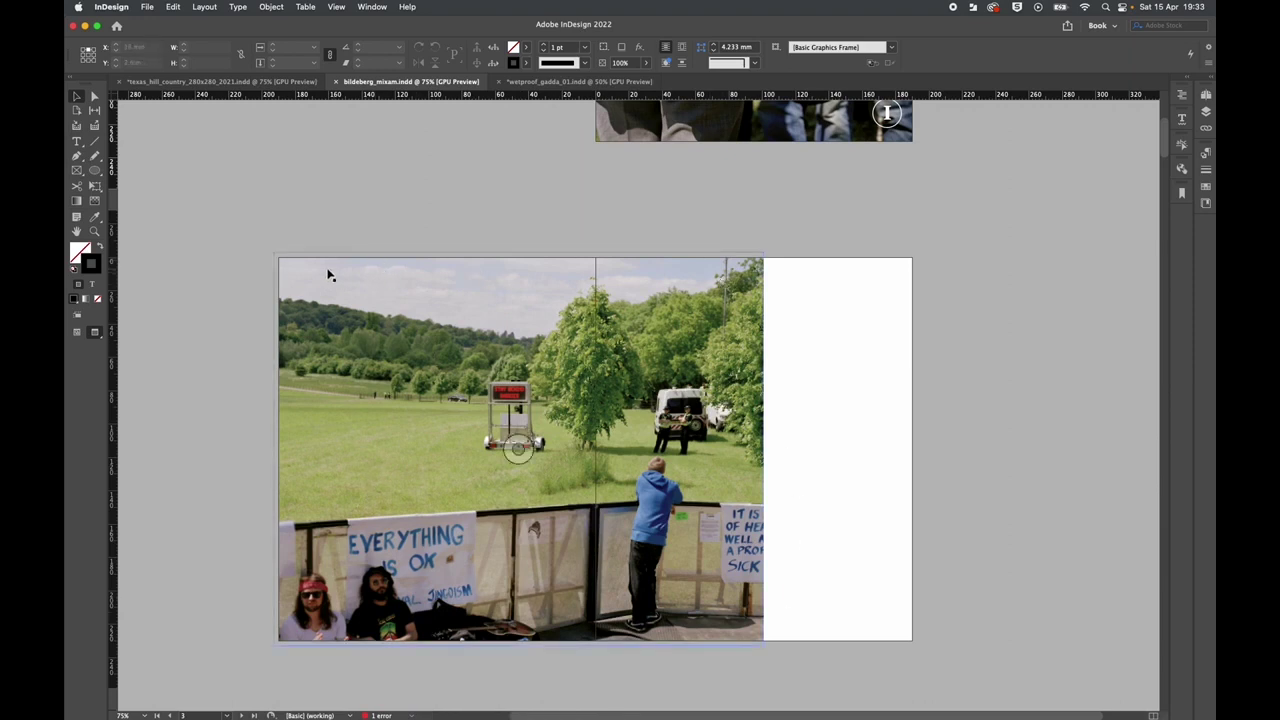
key(w)
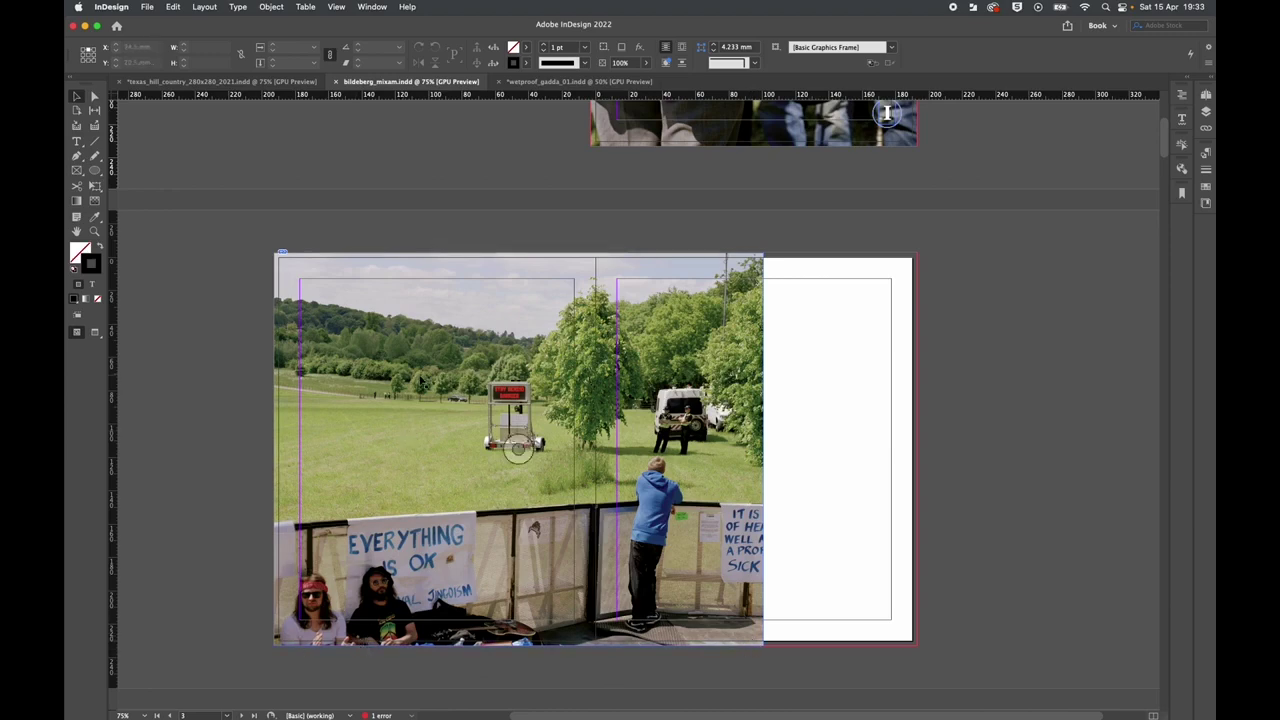
scroll(420, 381, down, 10)
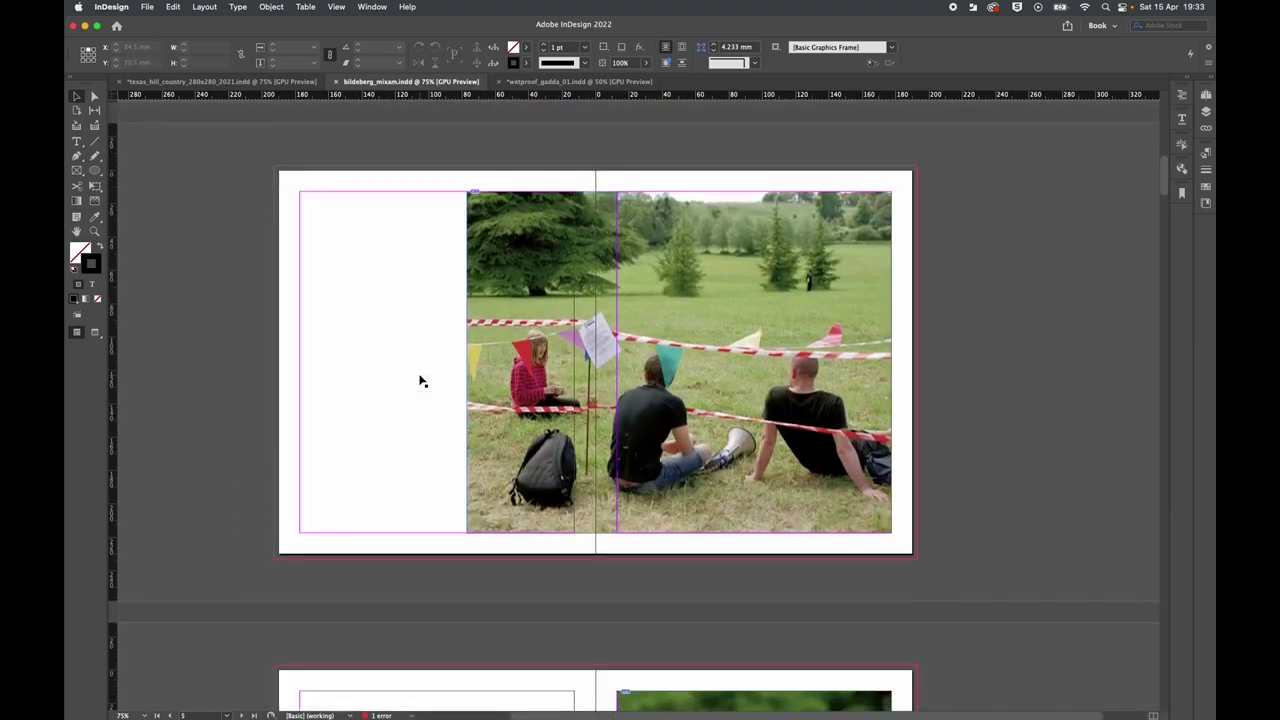
scroll(420, 381, down, 5)
scroll(420, 381, up, 4)
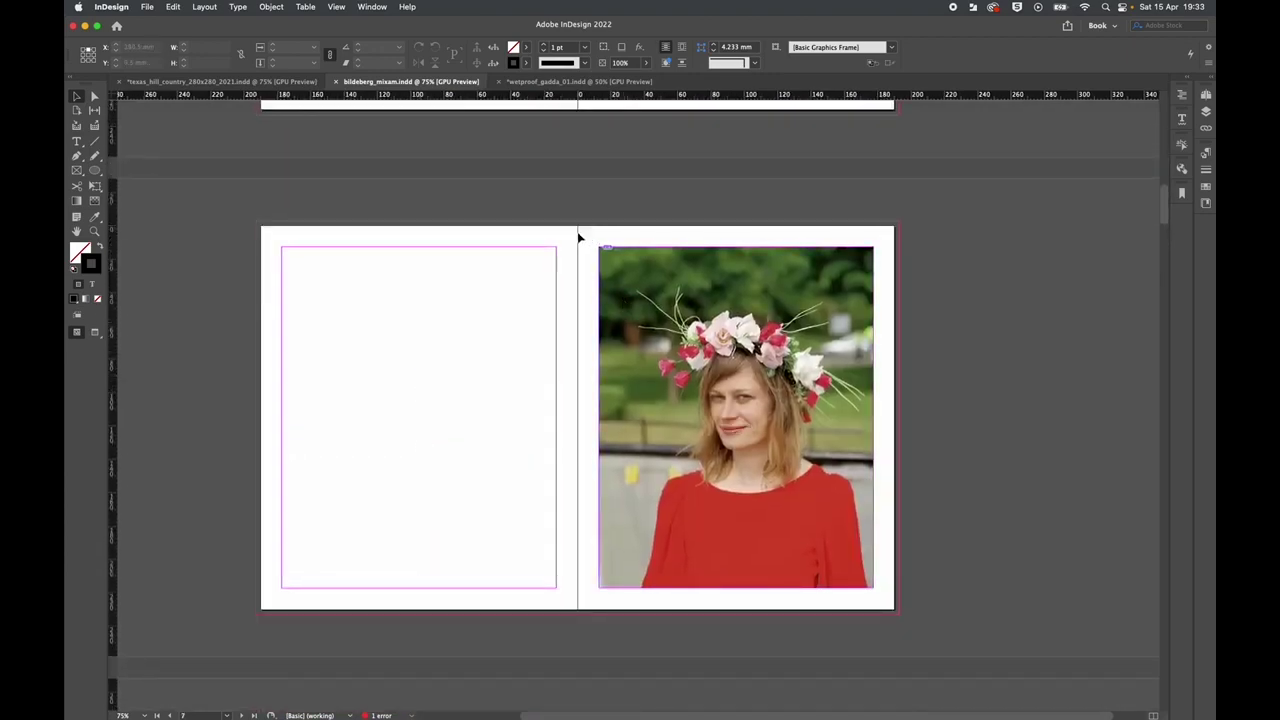
Enlarge the page 7 flower-crown portrait's frame from the page's inner top corner to 188 x 230 mm and fit the photo proportionally inside.
drag(720, 405, 583, 411)
drag(851, 566, 892, 610)
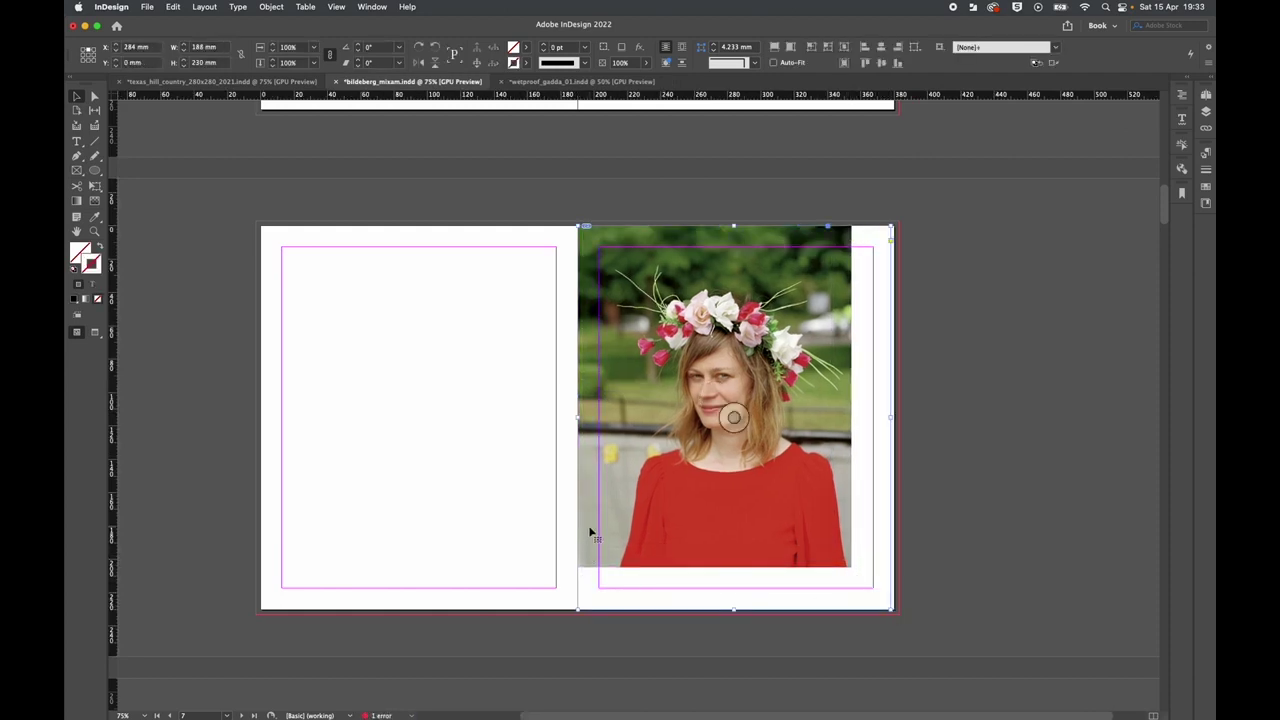
key(super+alt+shift+c)
click(549, 194)
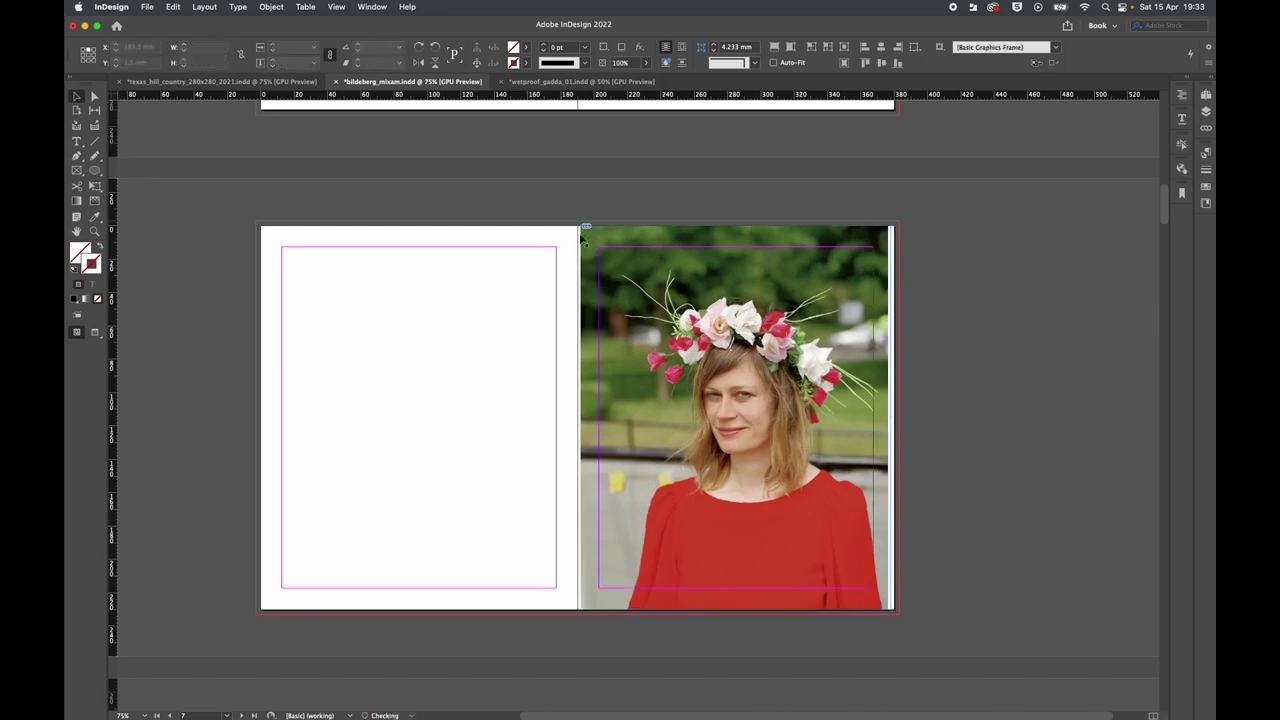
key(w)
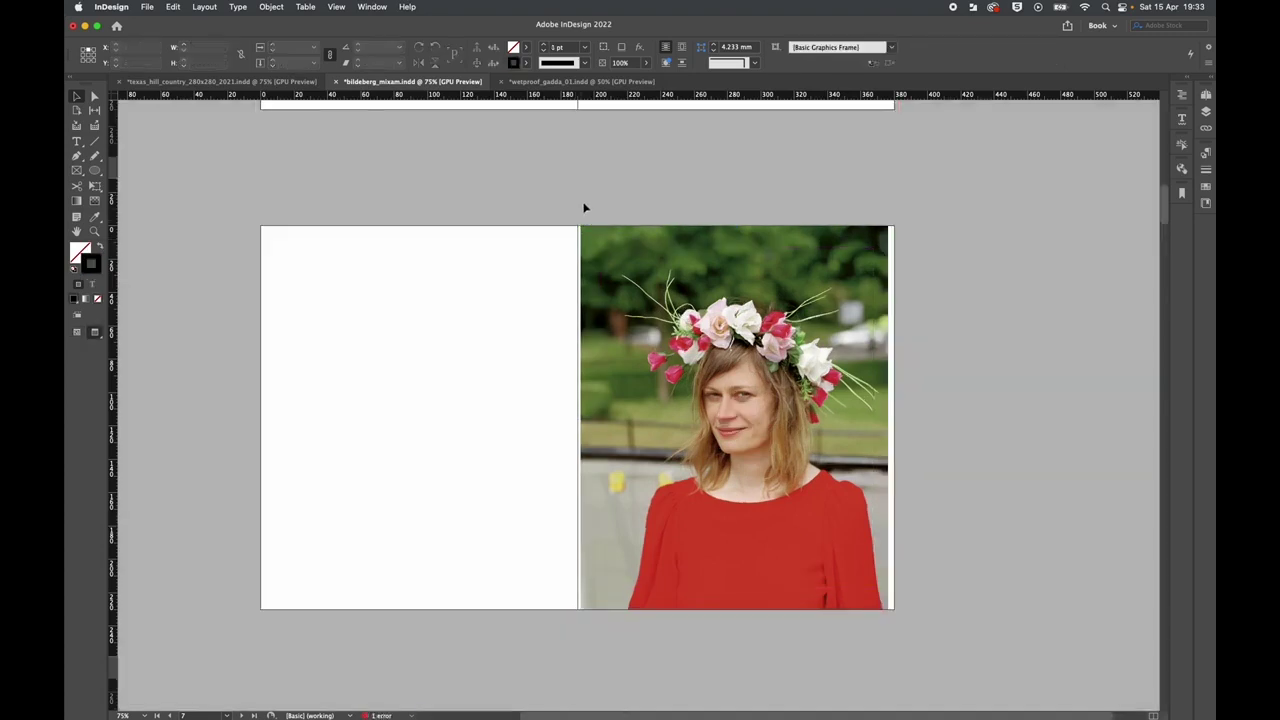
Fit the flower-crown portrait's frame to its content so the frame matches the photo.
click(594, 406)
right_click(602, 390)
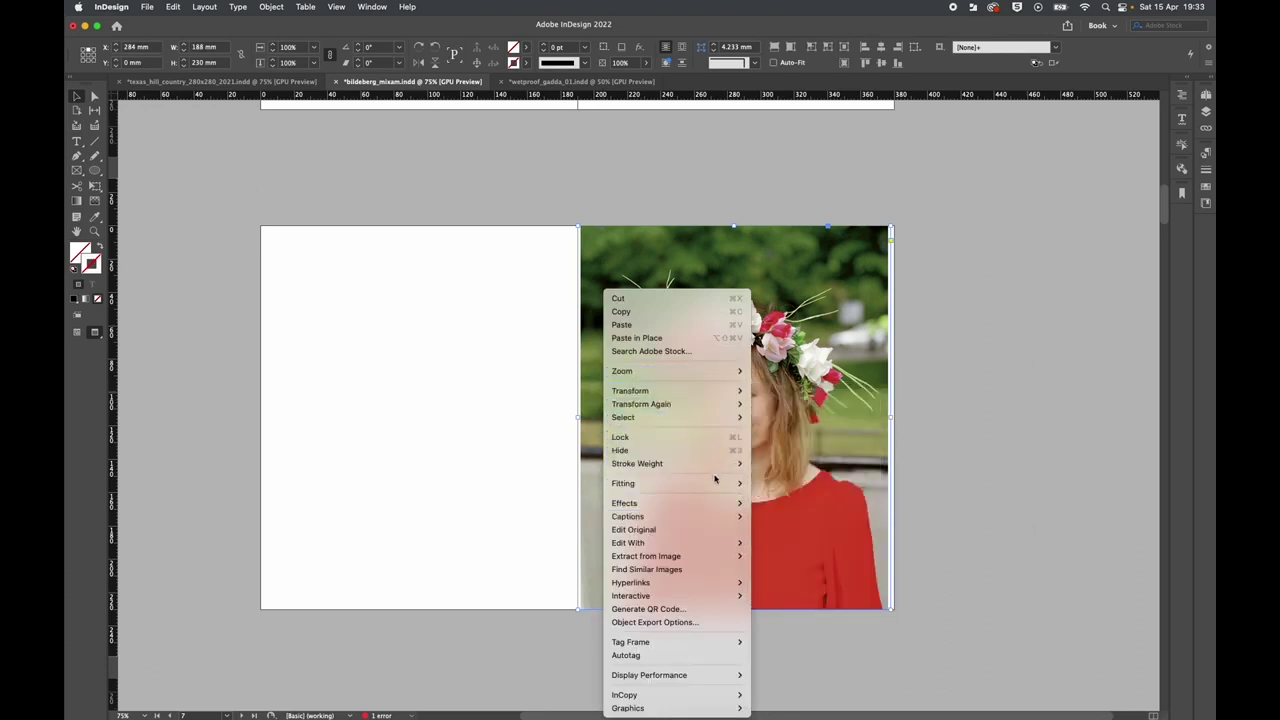
mouse_move(718, 505)
mouse_move(728, 484)
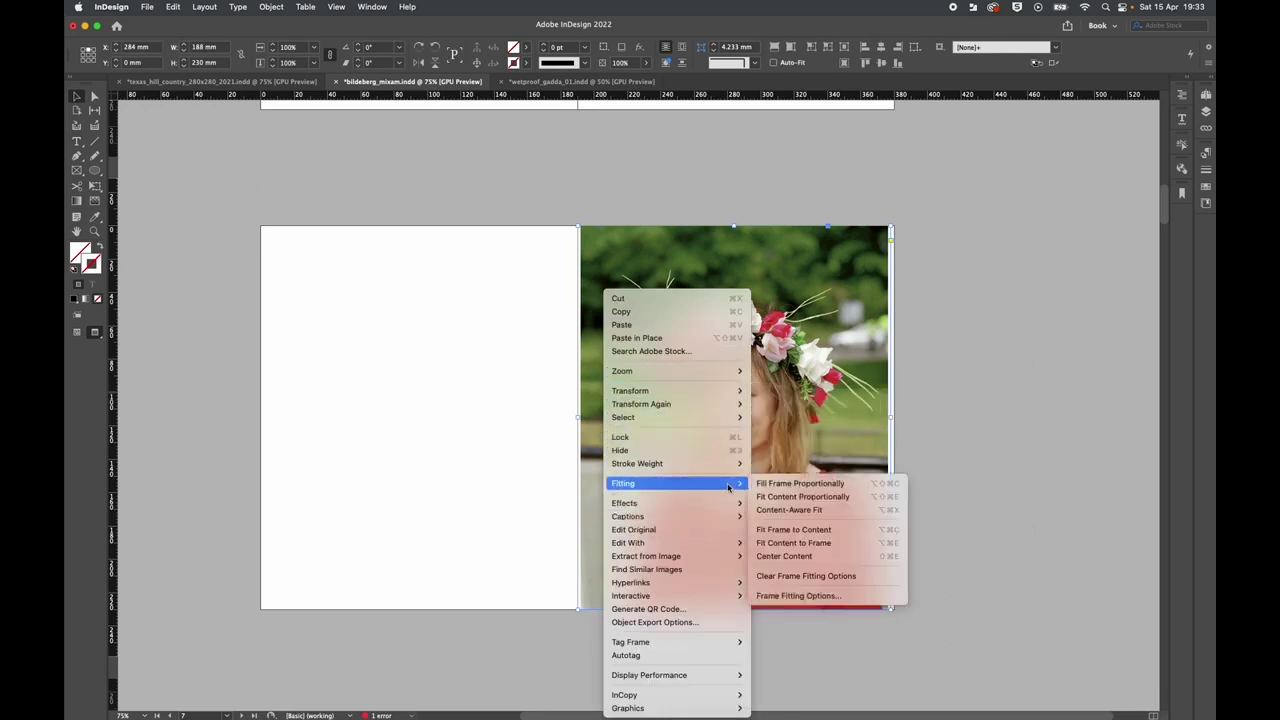
click(790, 543)
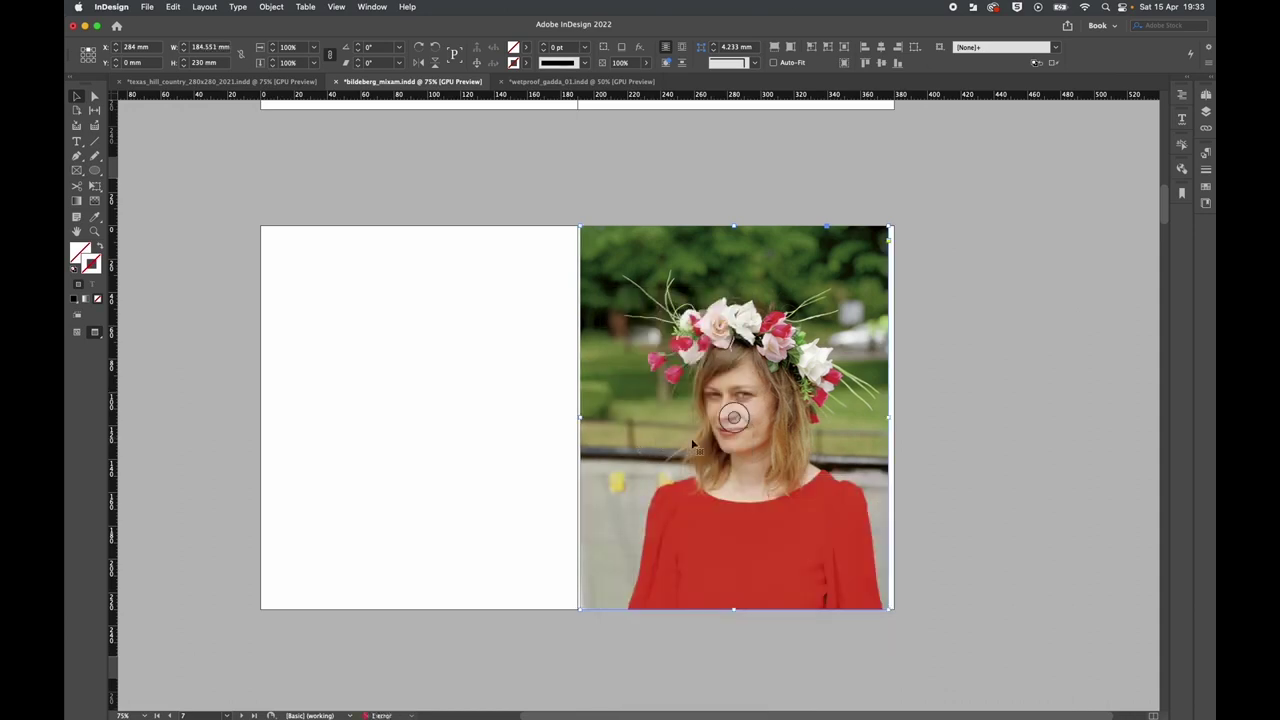
Move the portrait flush with the page's outer edge and extend its frame to the spine, making the frame 190 mm wide.
drag(693, 444, 700, 444)
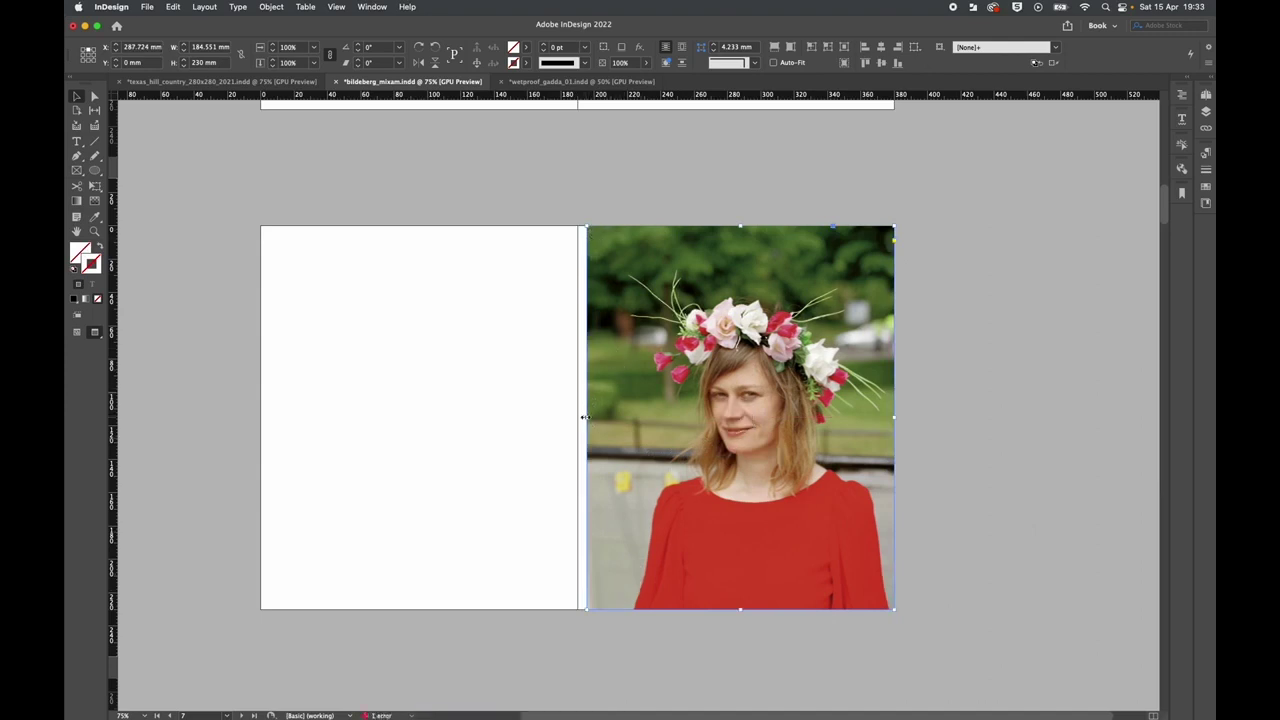
drag(585, 418, 578, 418)
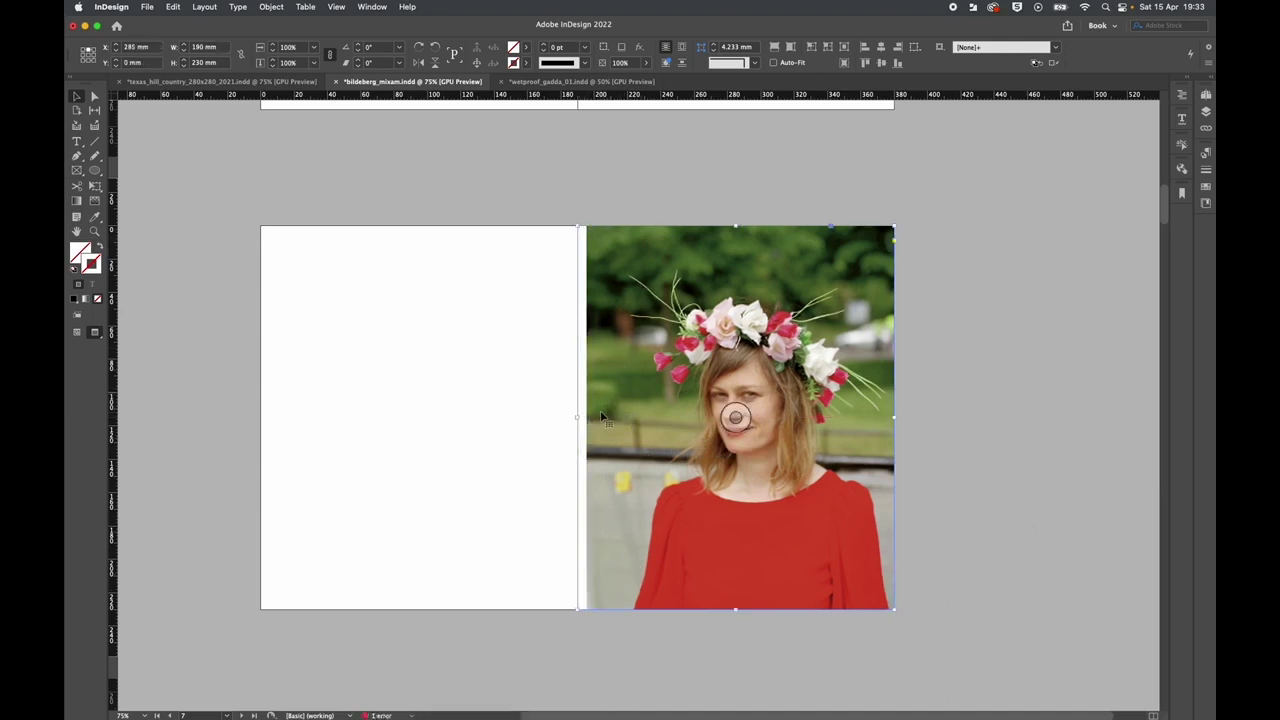
Reposition the flower-crown portrait so it covers page 7 from spine to outer edge, and check it against the bleed guides.
key(super+z)
drag(587, 419, 577, 419)
click(533, 404)
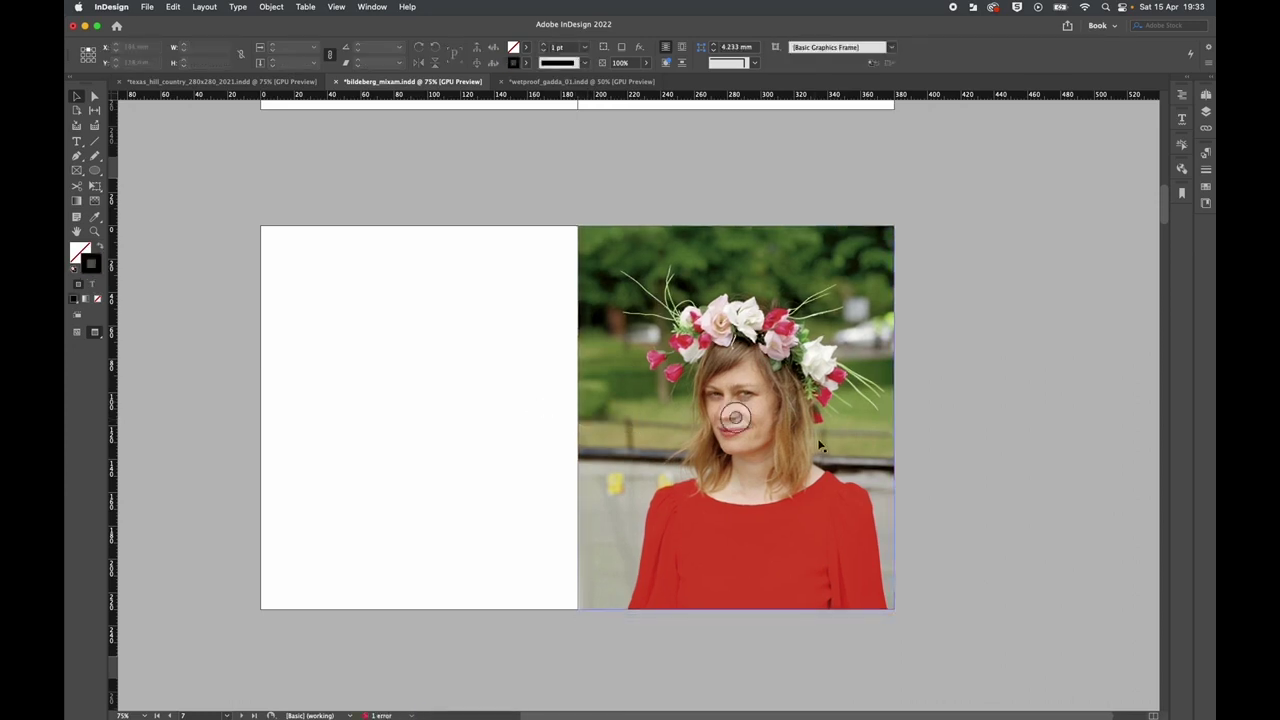
key(w)
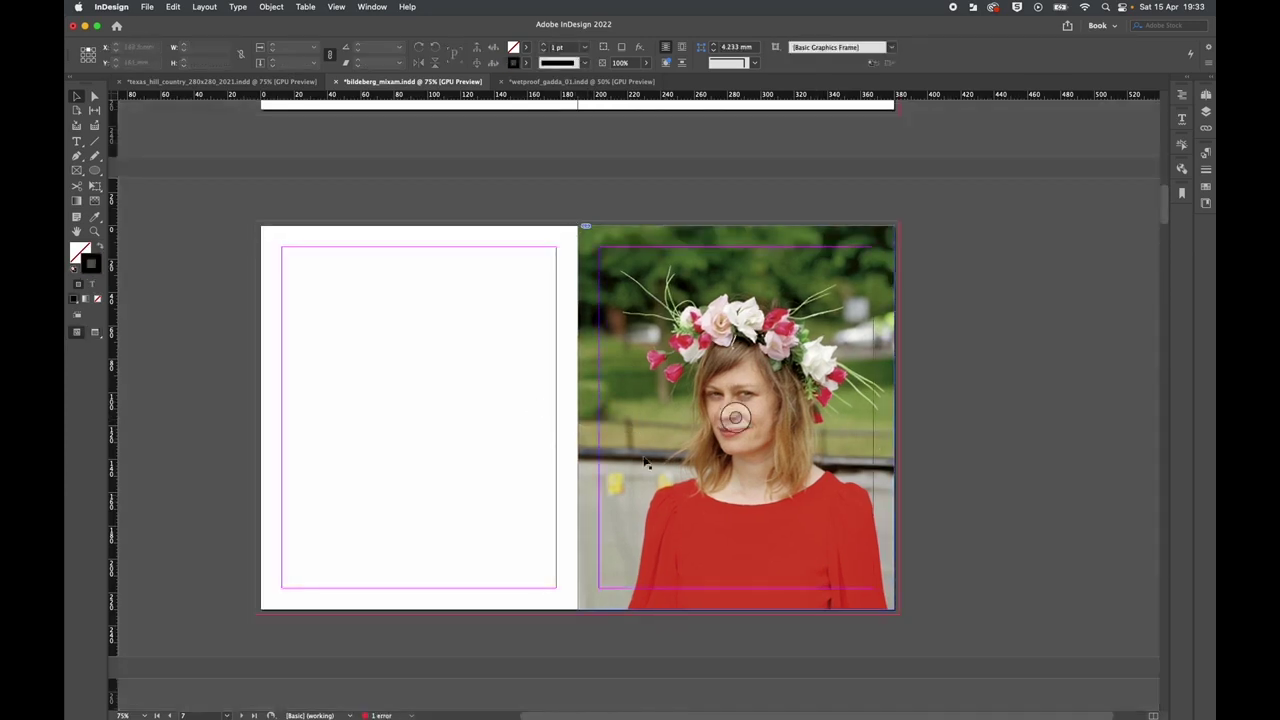
key(w)
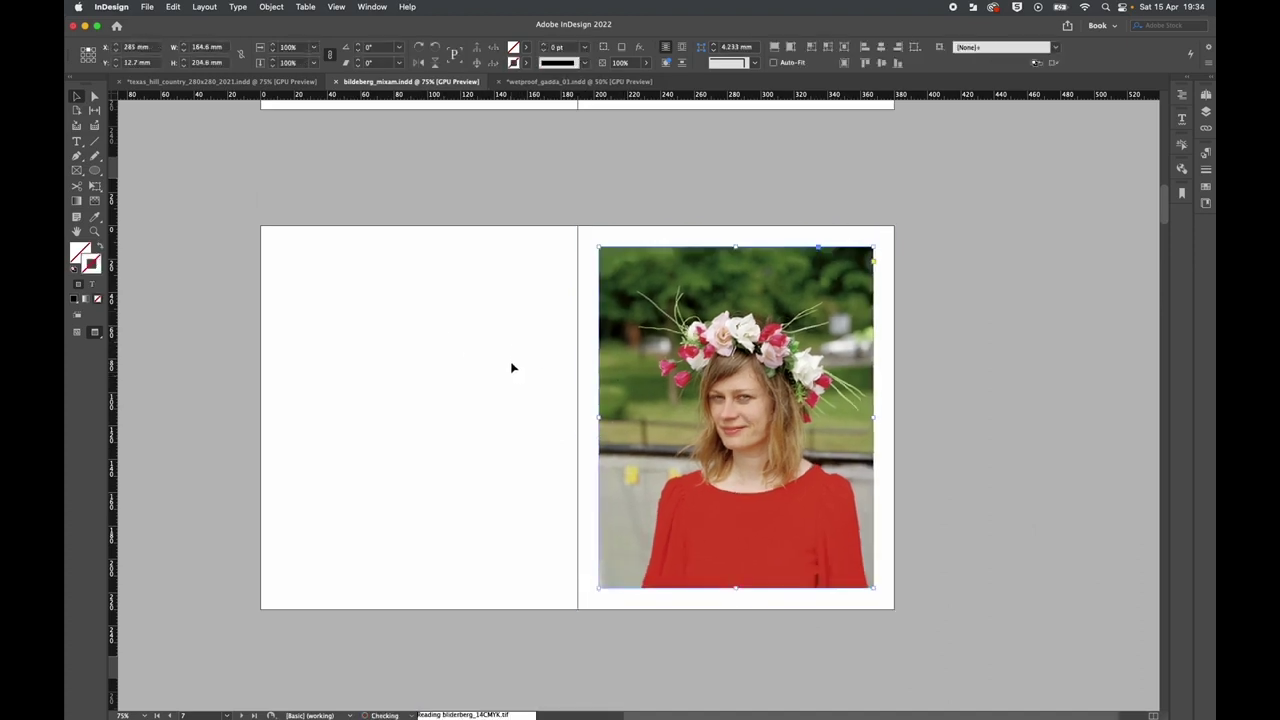
Look through the book's spreads past page 15 to review how the photos are placed, and return to the cover.
scroll(510, 367, up, 15)
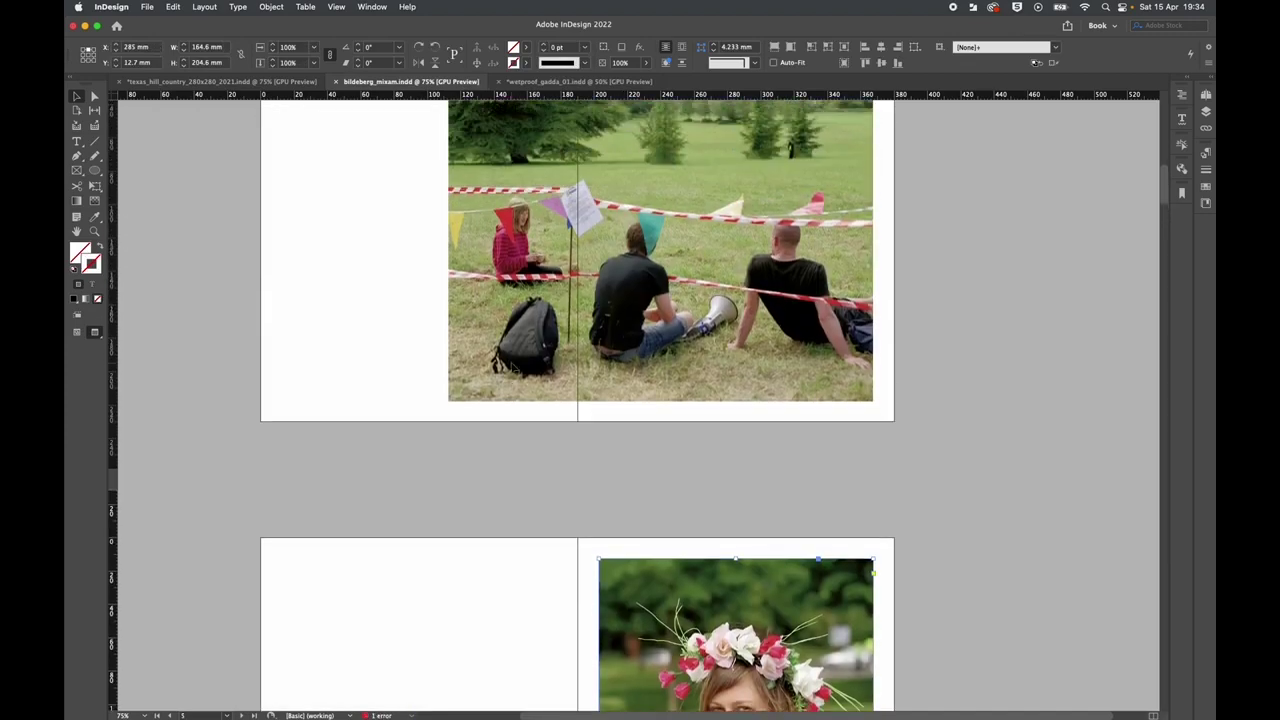
scroll(510, 367, down, 20)
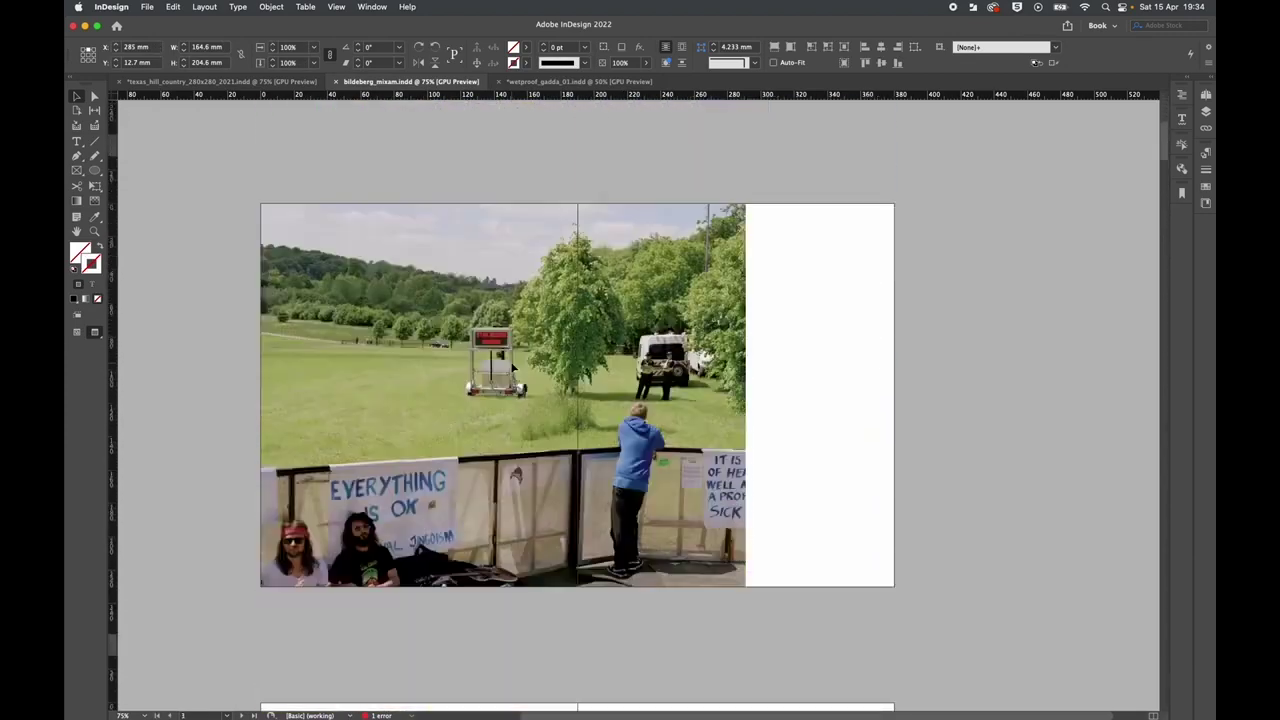
scroll(512, 368, down, 20)
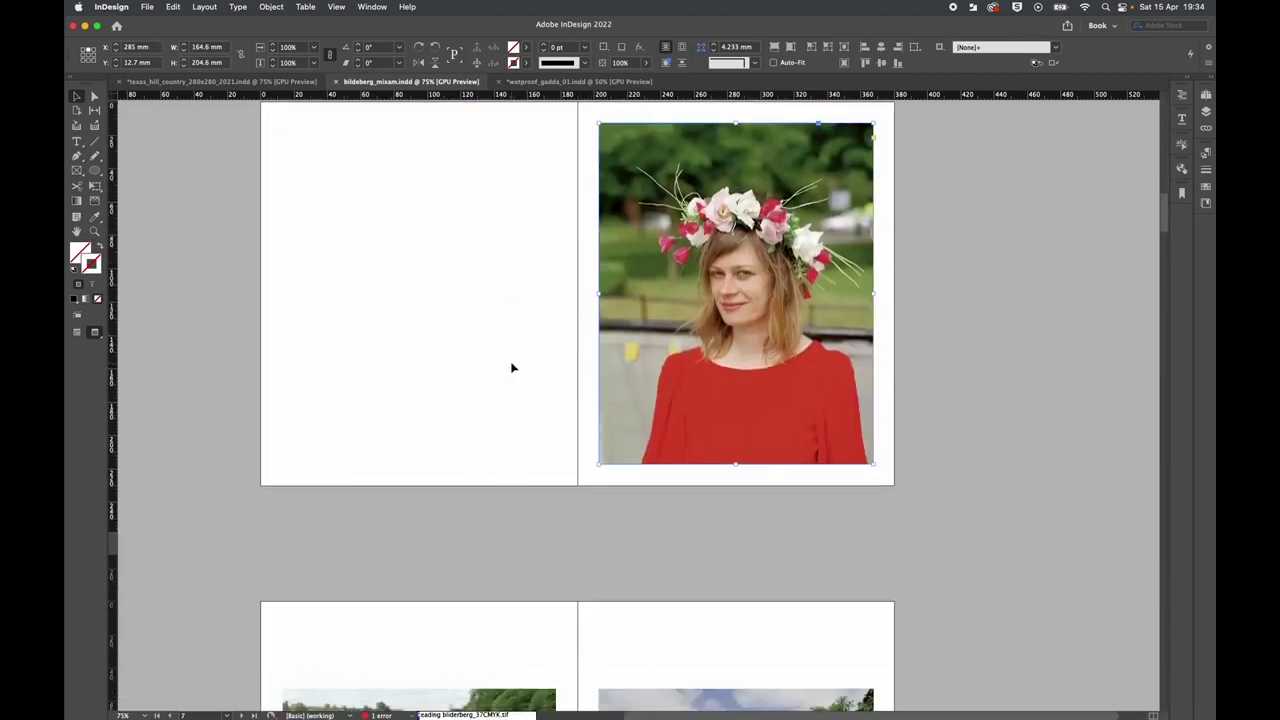
scroll(512, 368, down, 6)
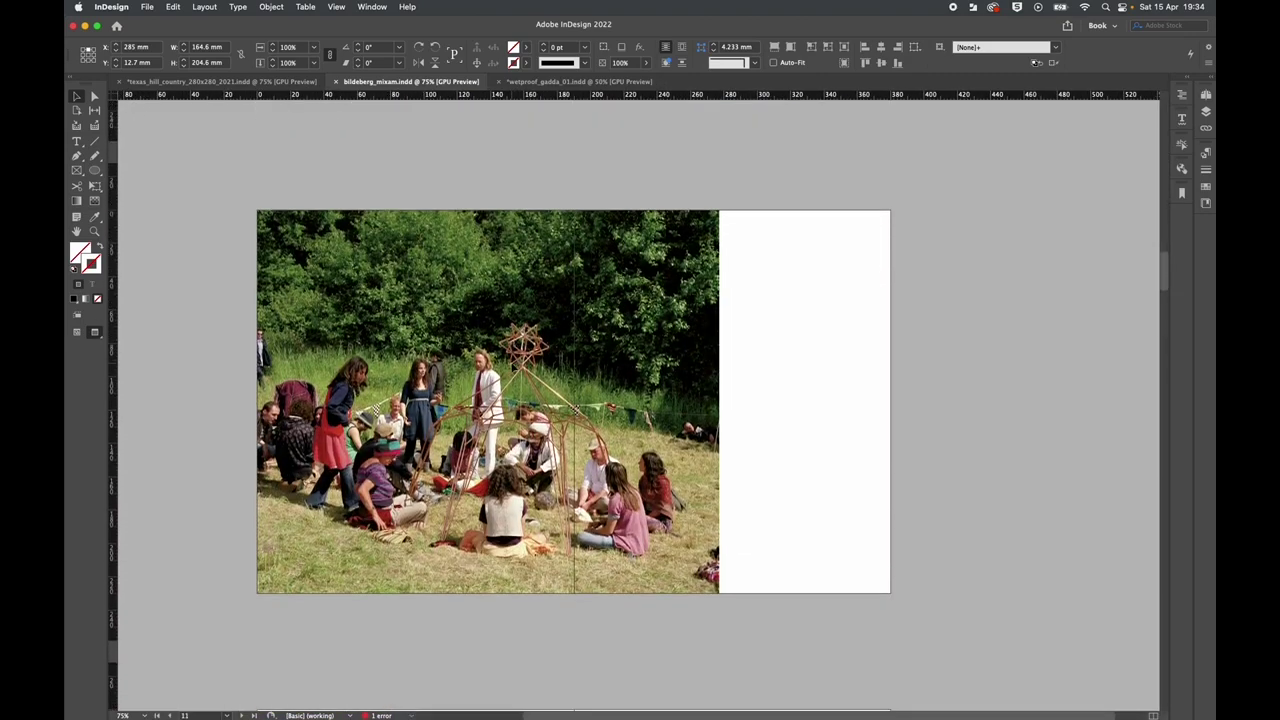
scroll(954, 374, down, 10)
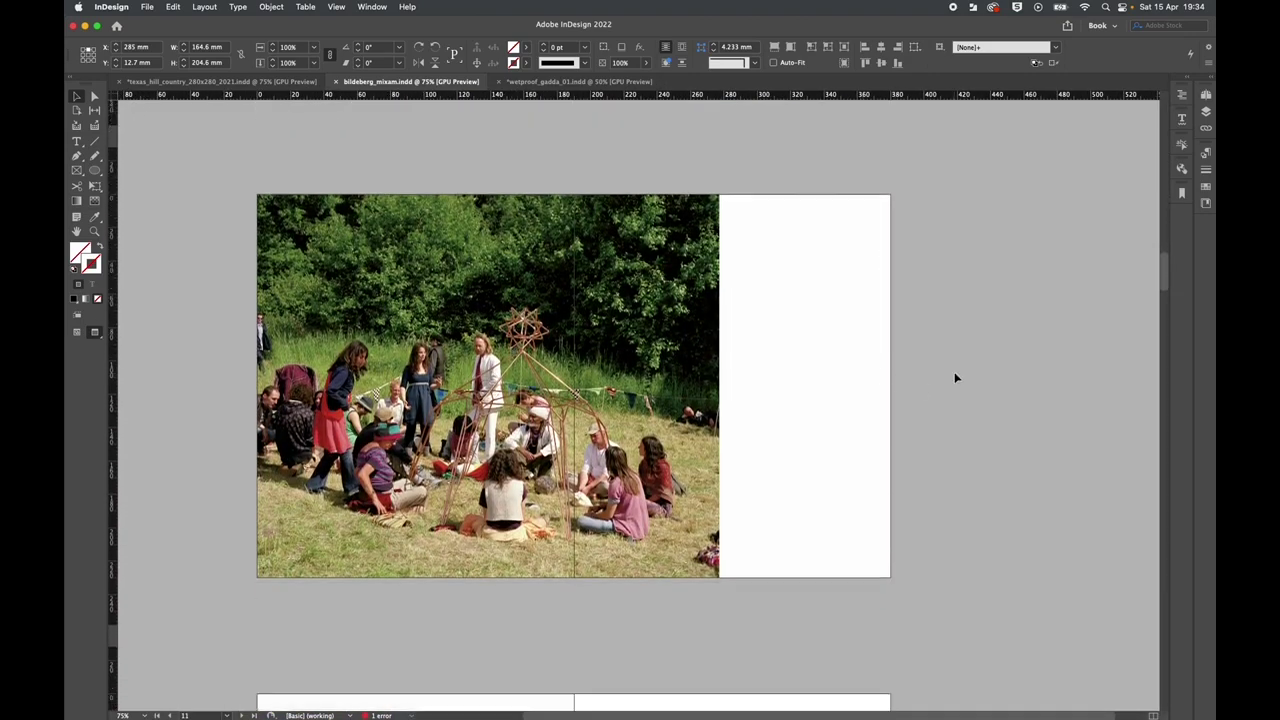
scroll(954, 378, up, 2)
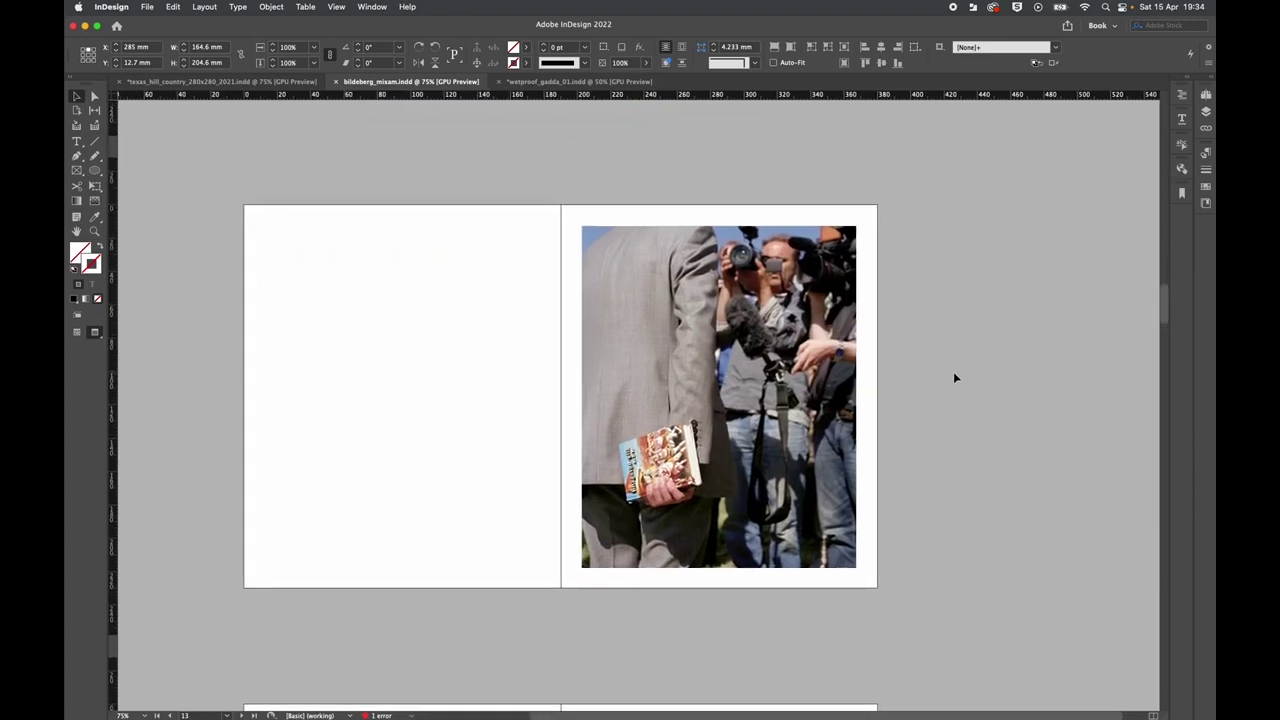
scroll(954, 378, down, 8)
scroll(954, 378, down, 5)
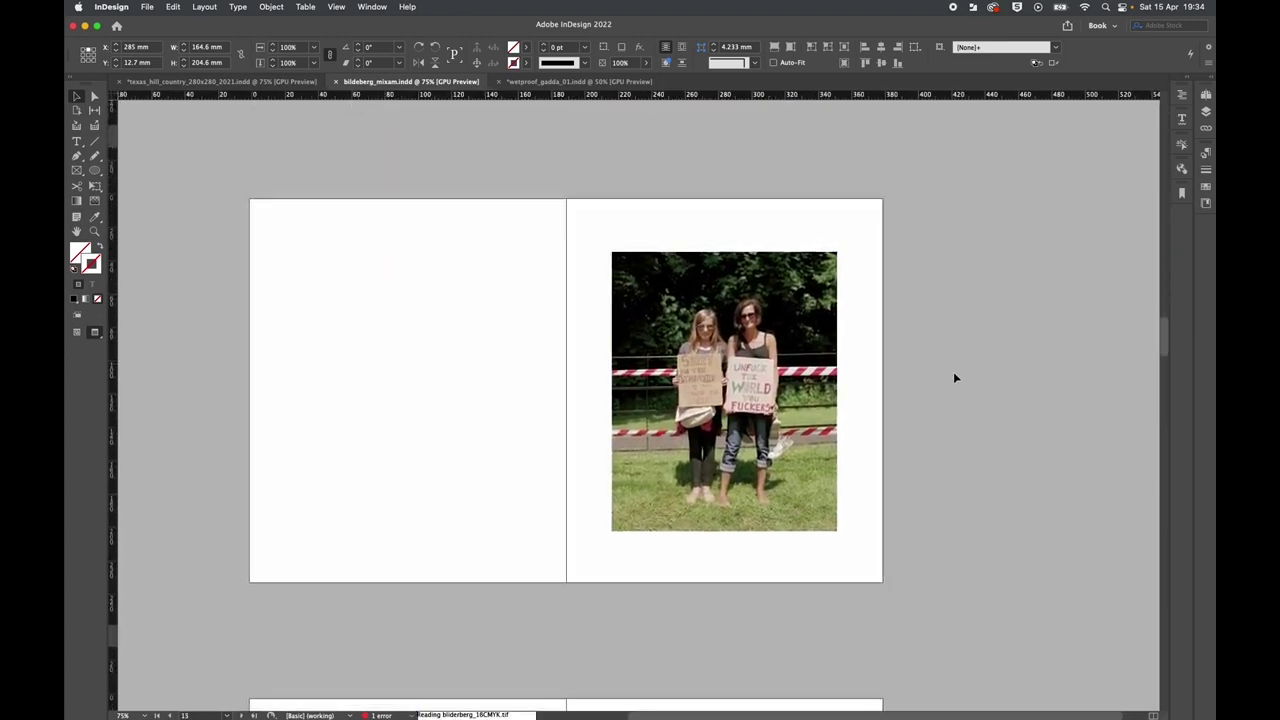
scroll(954, 378, left, 2)
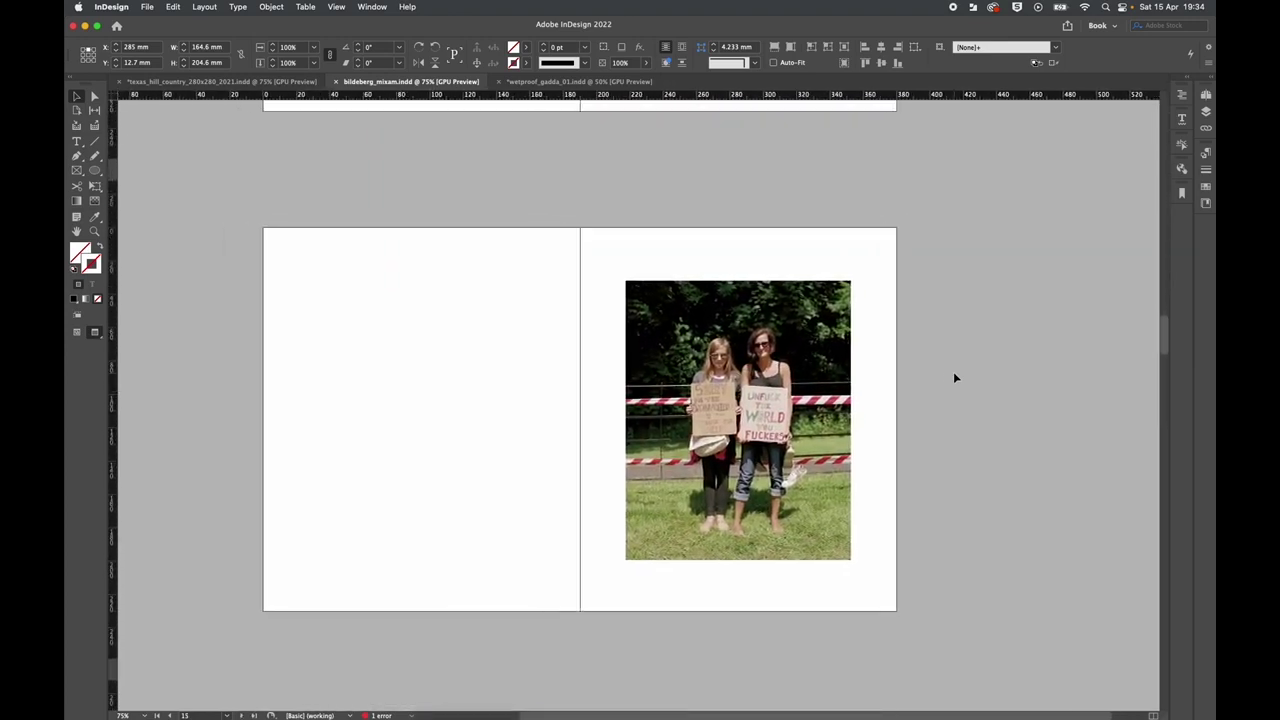
scroll(954, 378, down, 15)
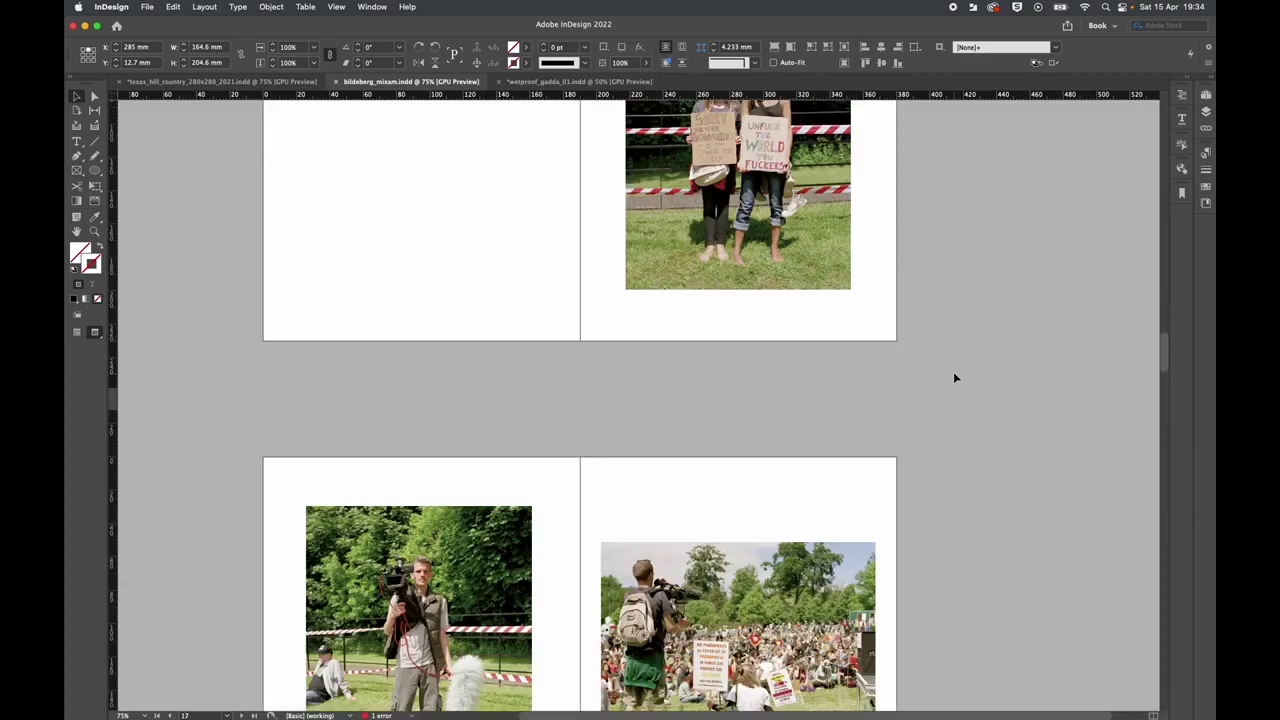
scroll(954, 378, up, 5)
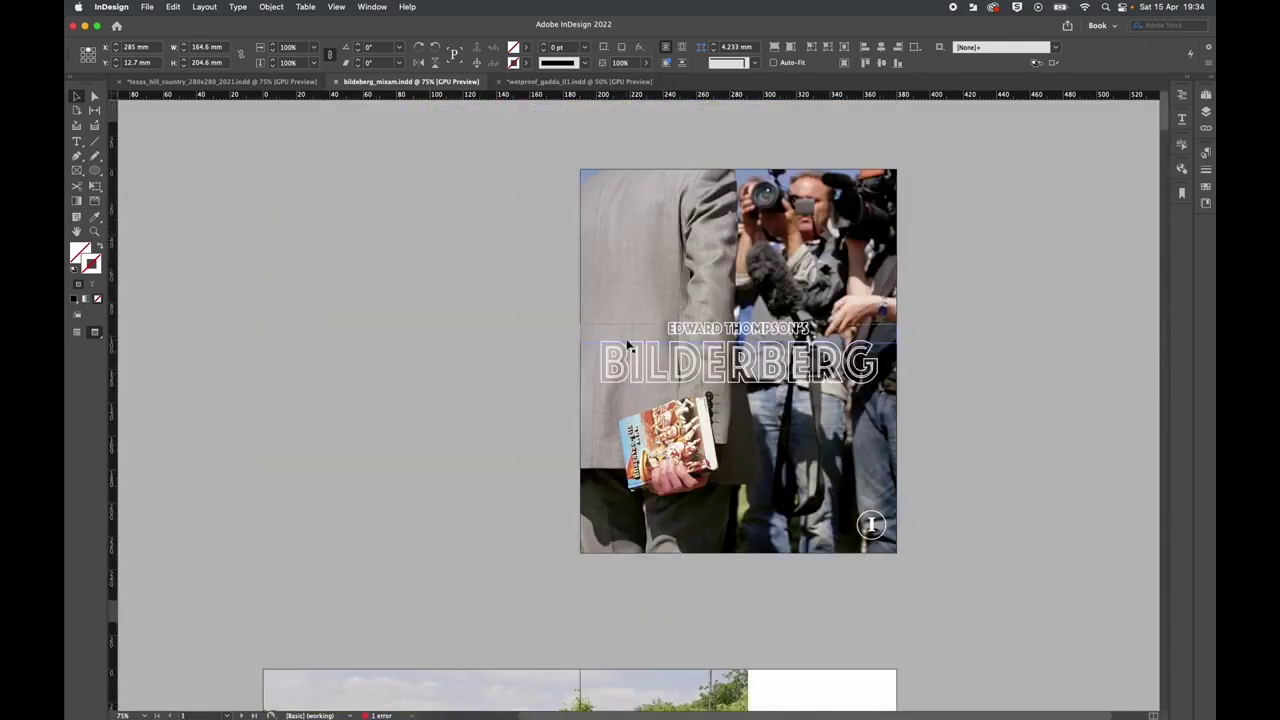
Start a PDF export with the mixam_export preset, review its settings from Compression through Summary, and cancel without exporting.
click(147, 7)
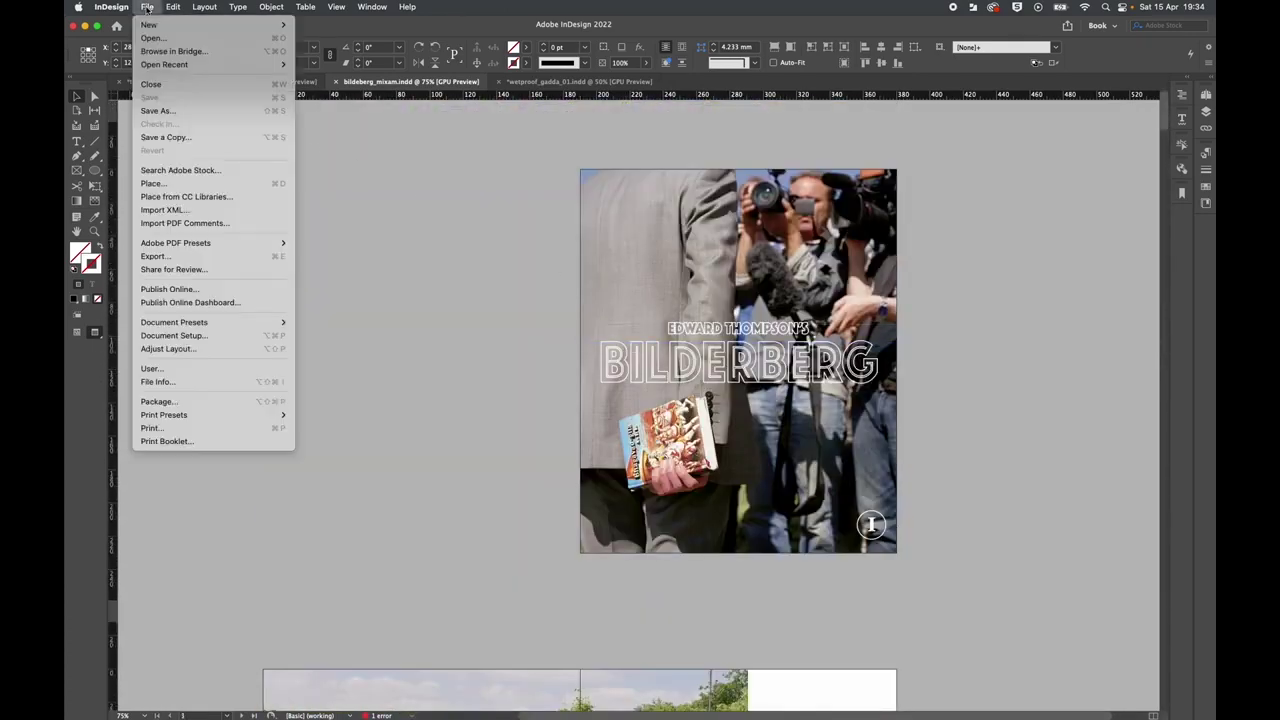
mouse_move(236, 246)
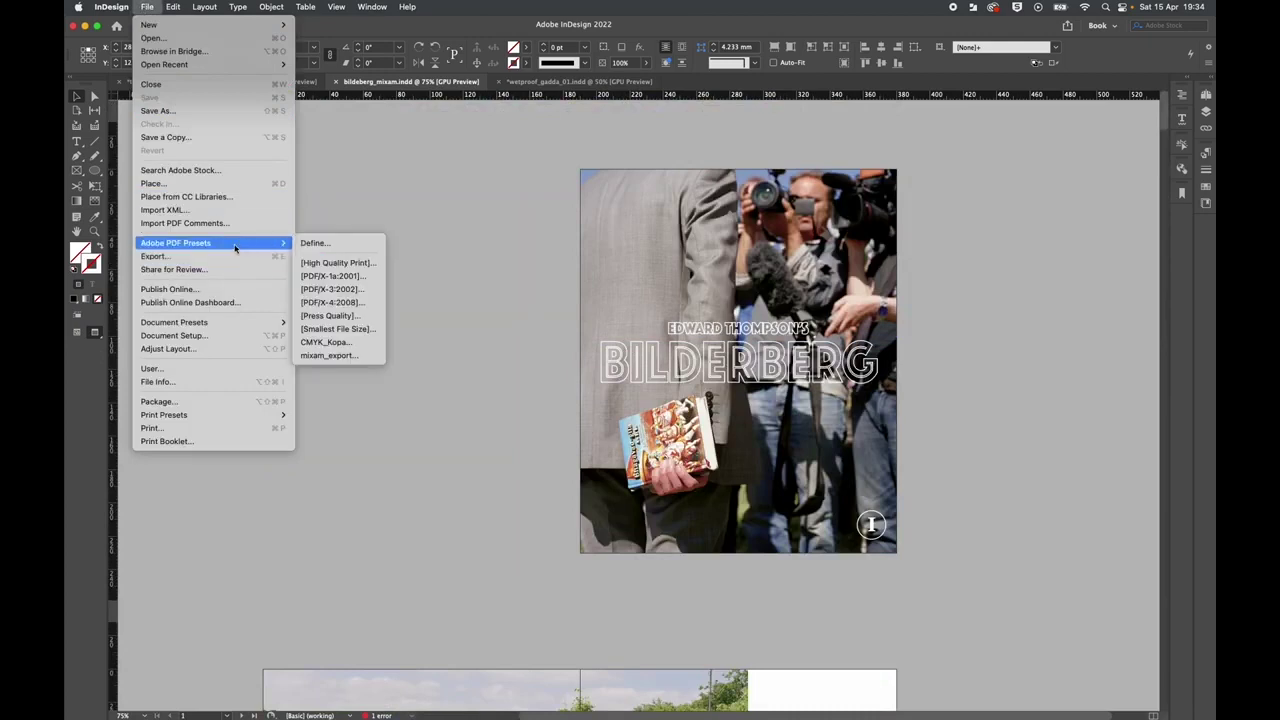
click(345, 355)
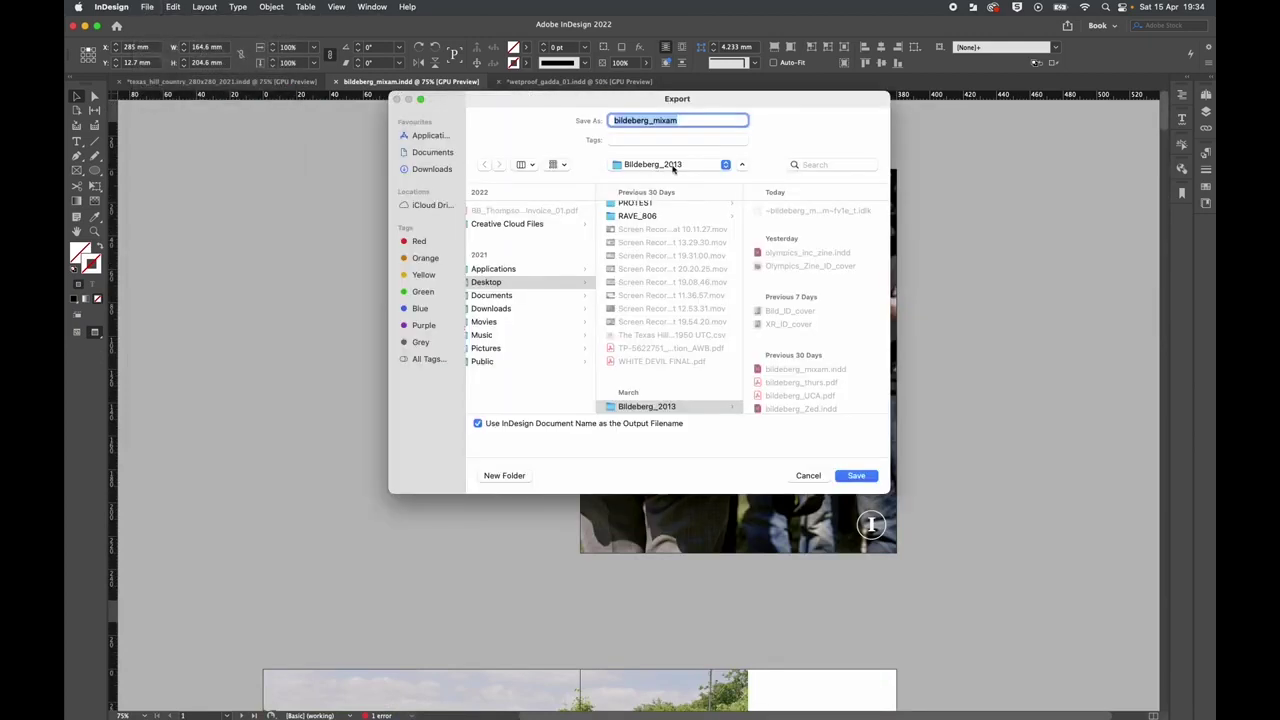
text(t)
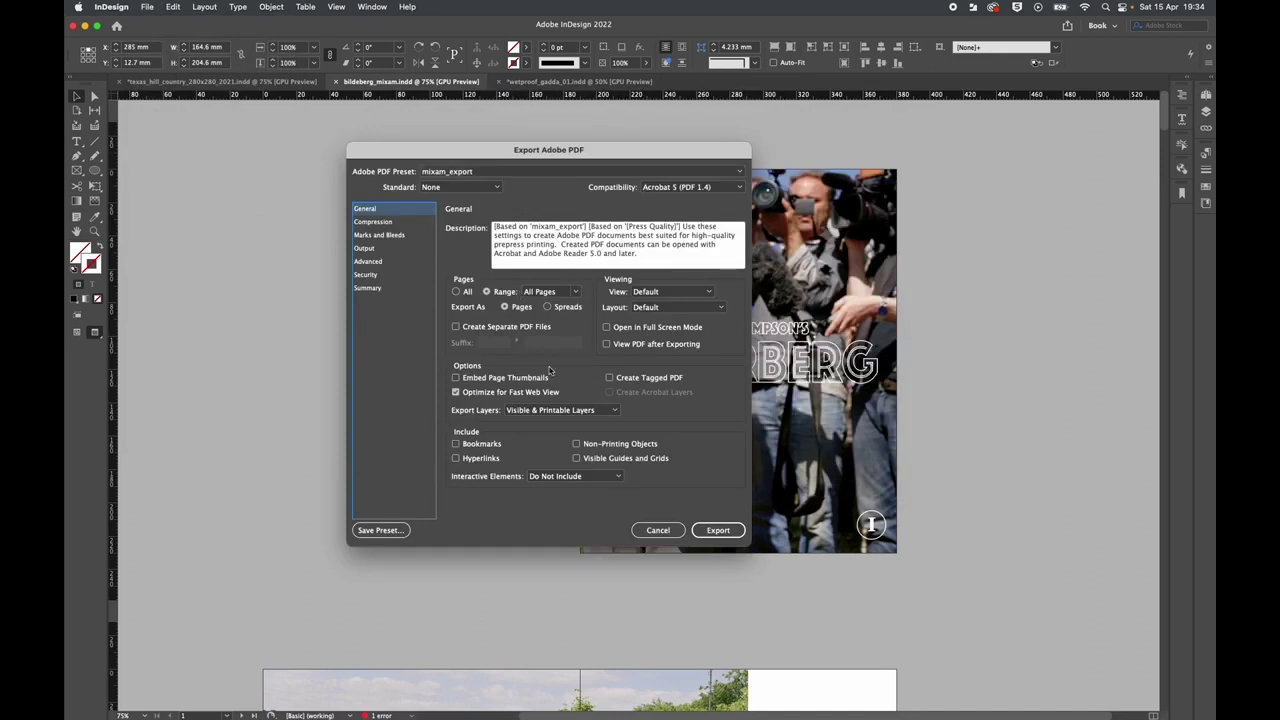
click(372, 222)
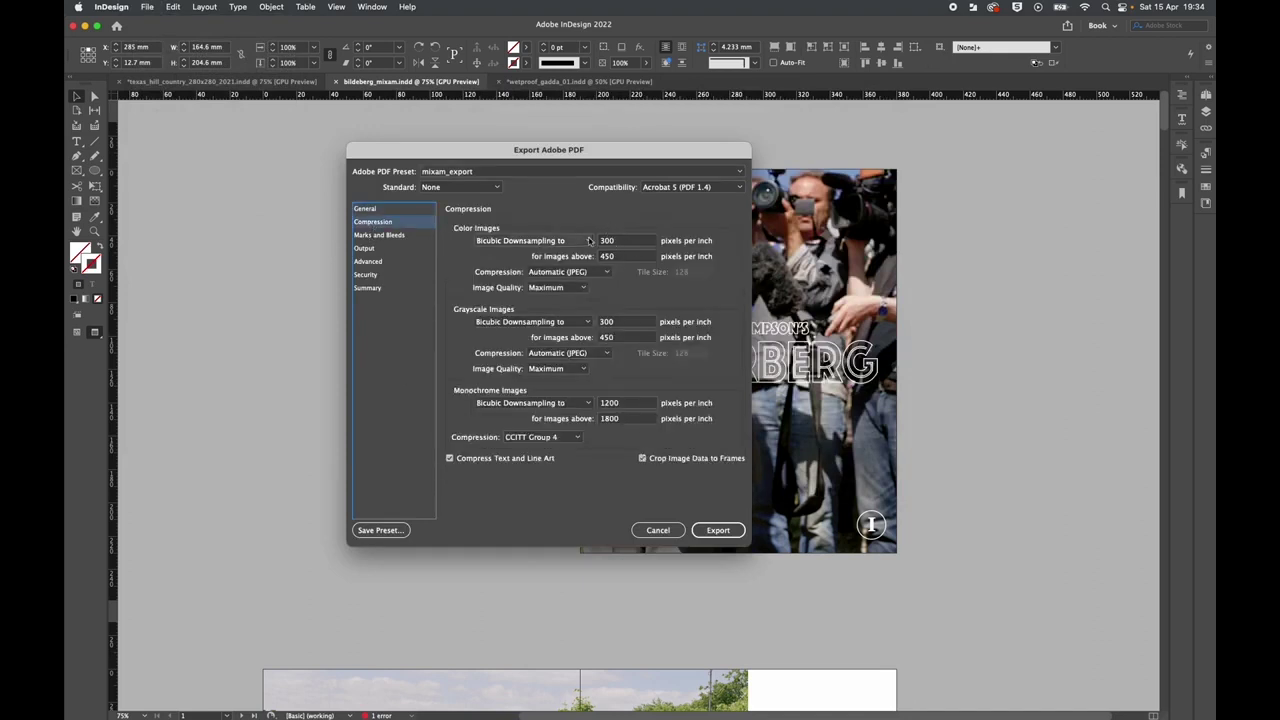
click(393, 236)
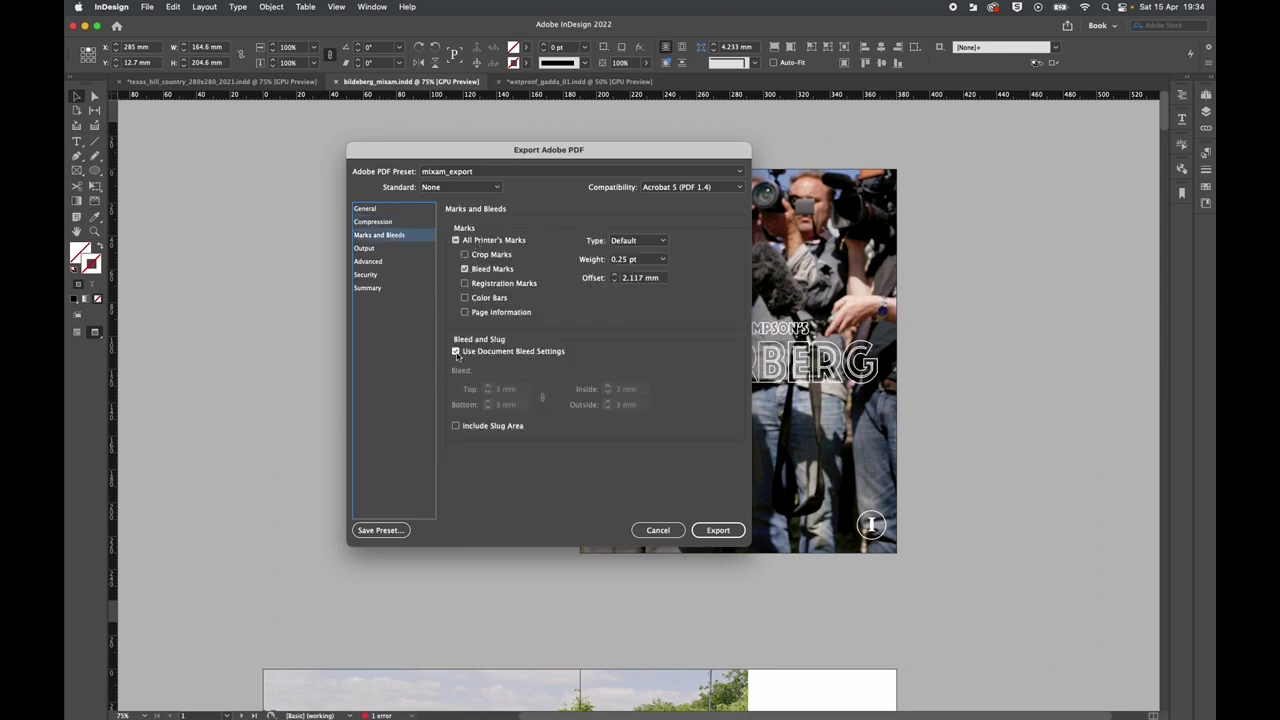
click(370, 248)
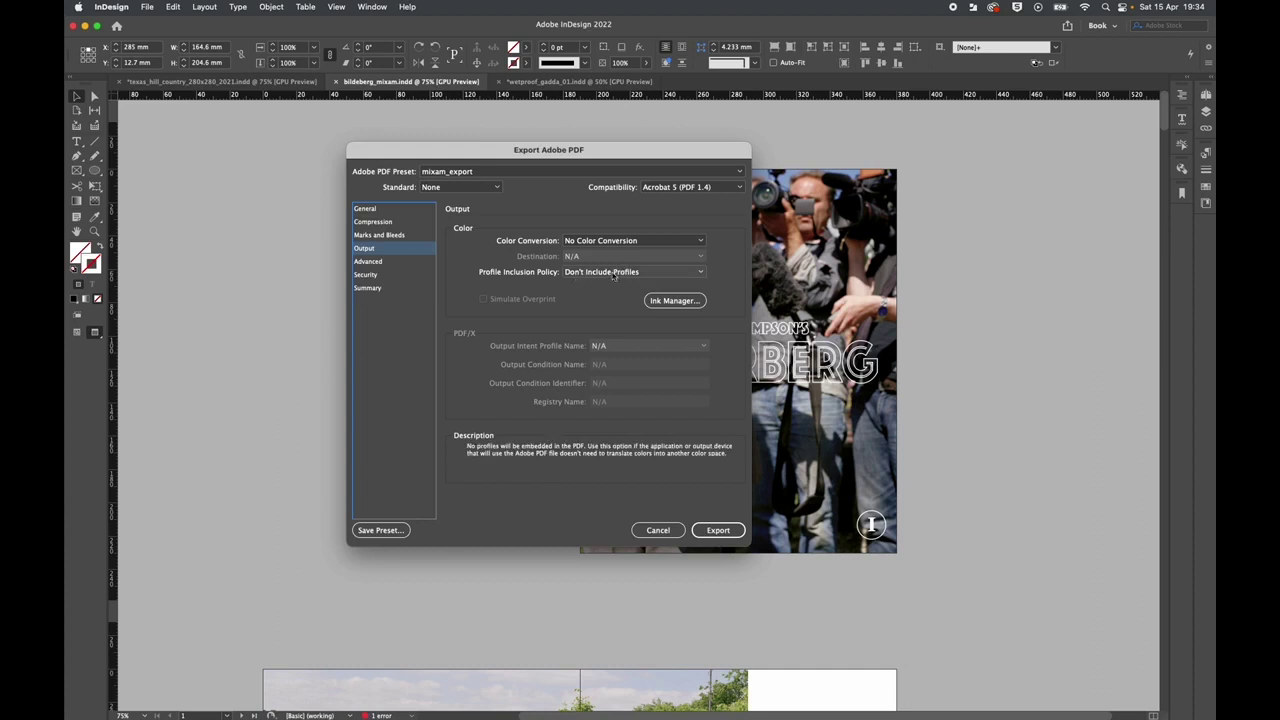
click(390, 263)
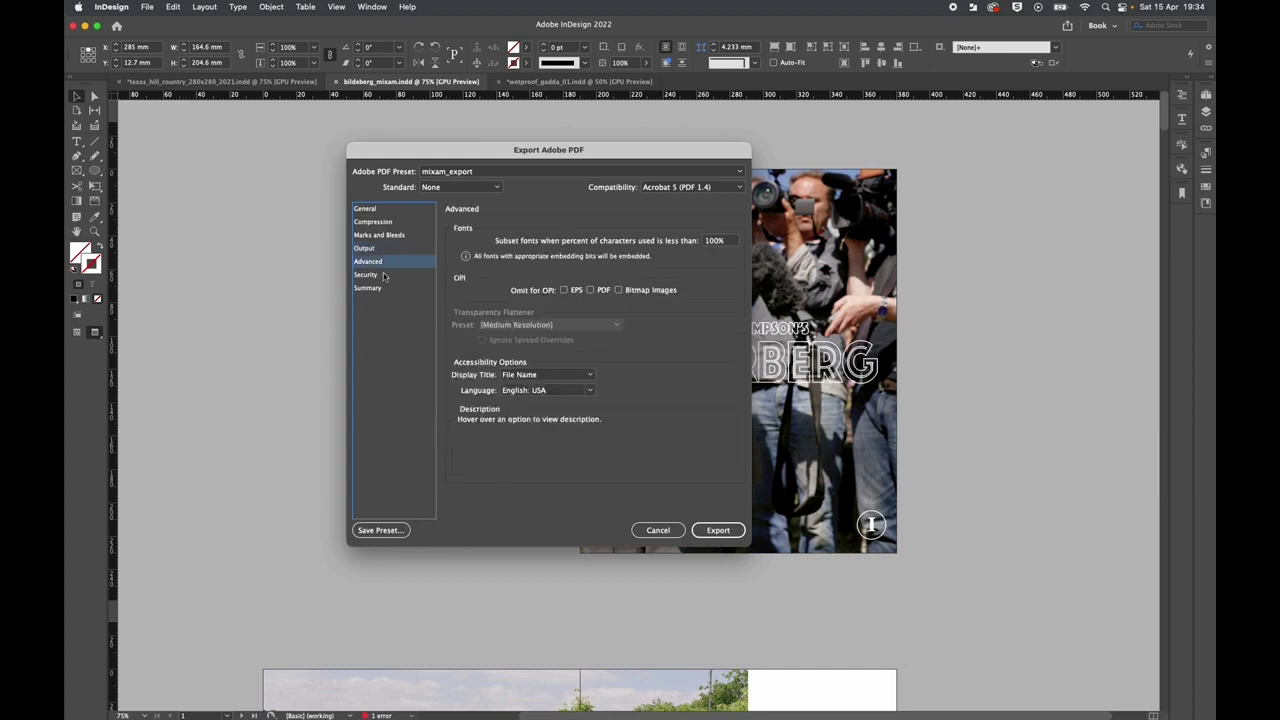
click(384, 275)
click(382, 289)
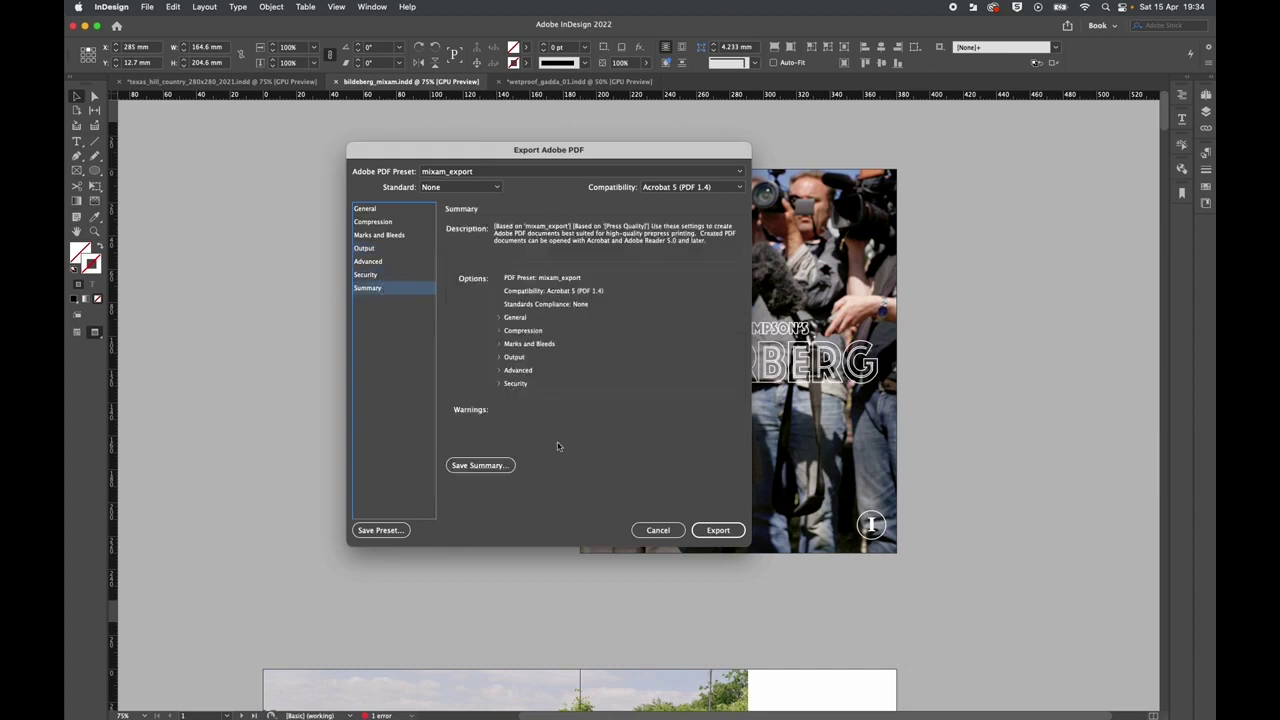
click(656, 530)
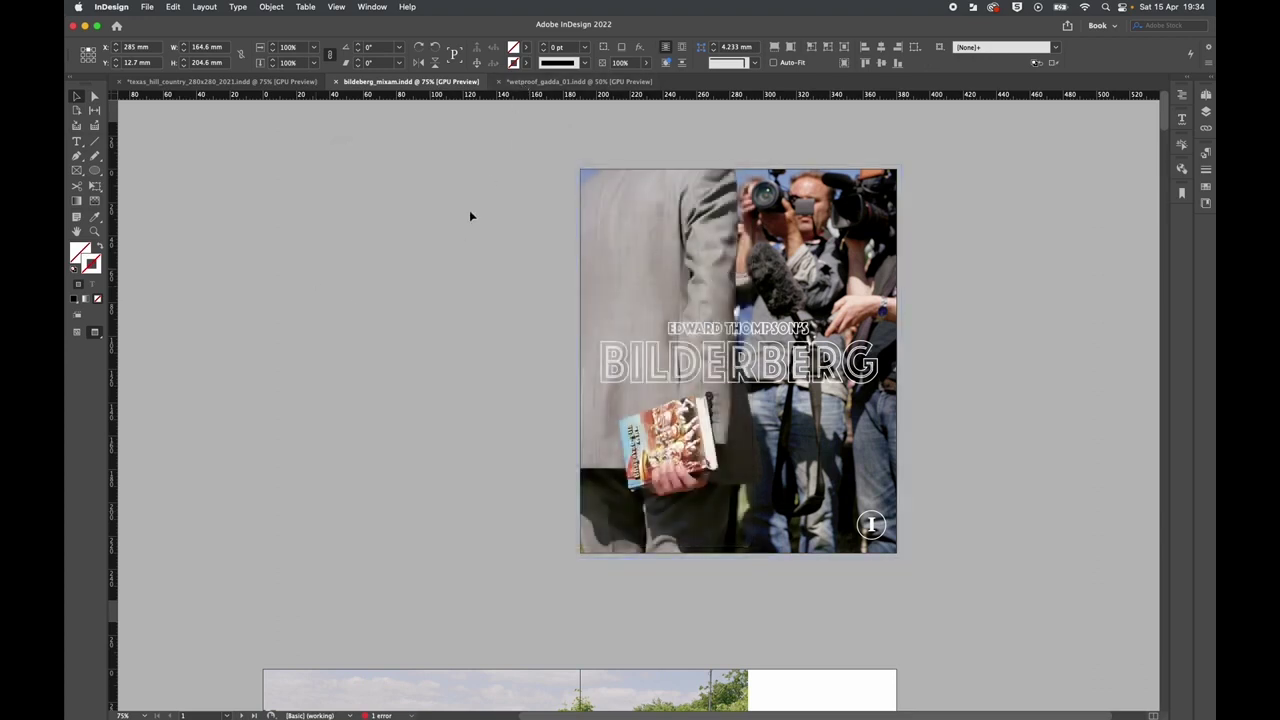
scroll(469, 212, down, 5)
scroll(469, 213, down, 5)
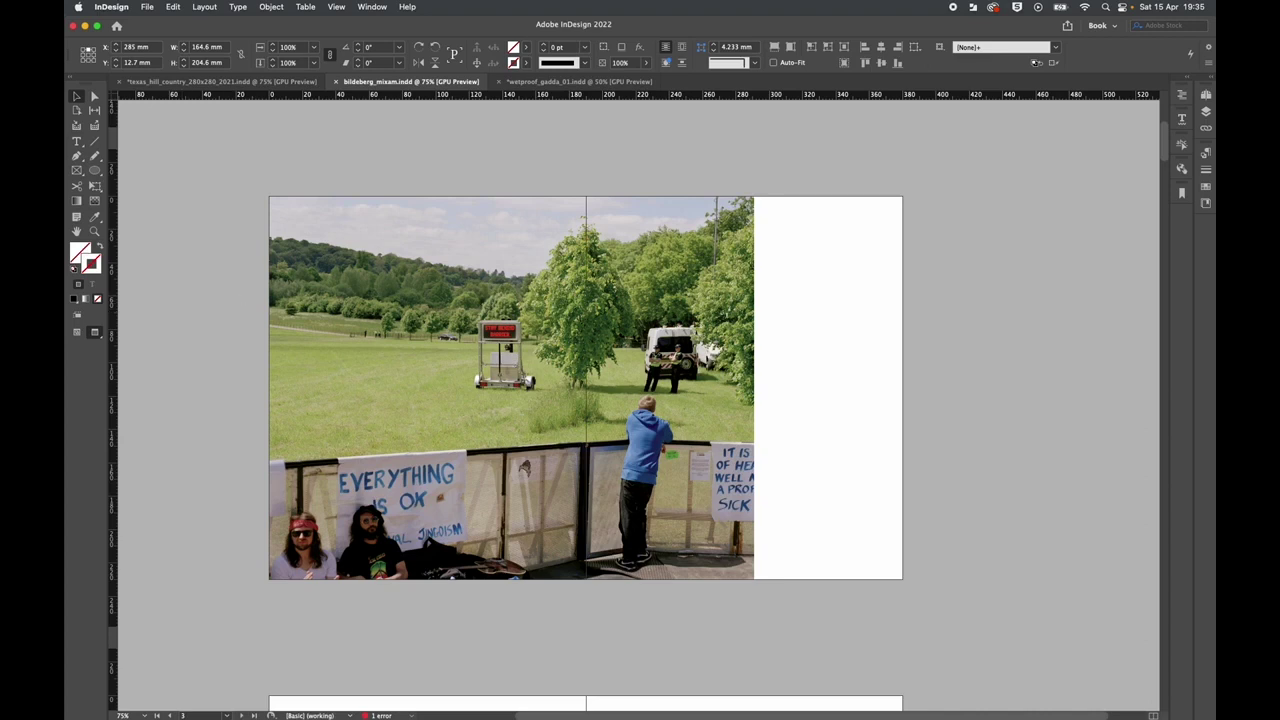
click(352, 173)
scroll(352, 173, up, 5)
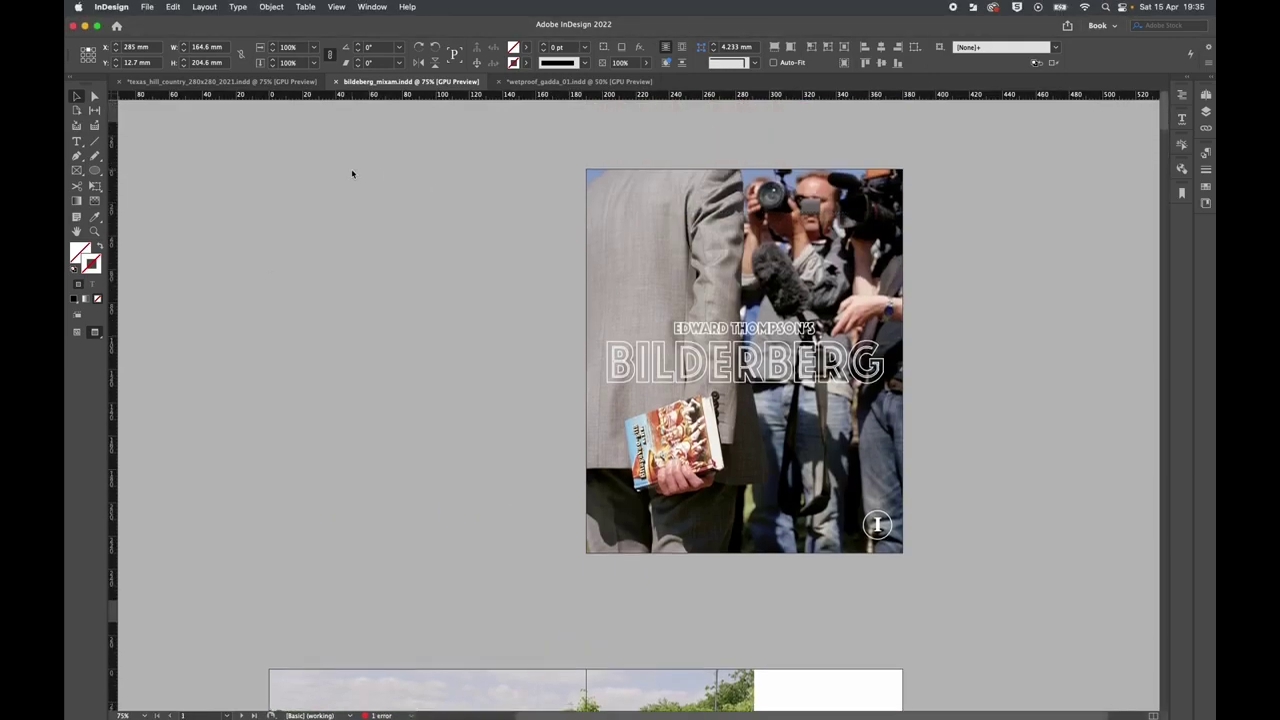